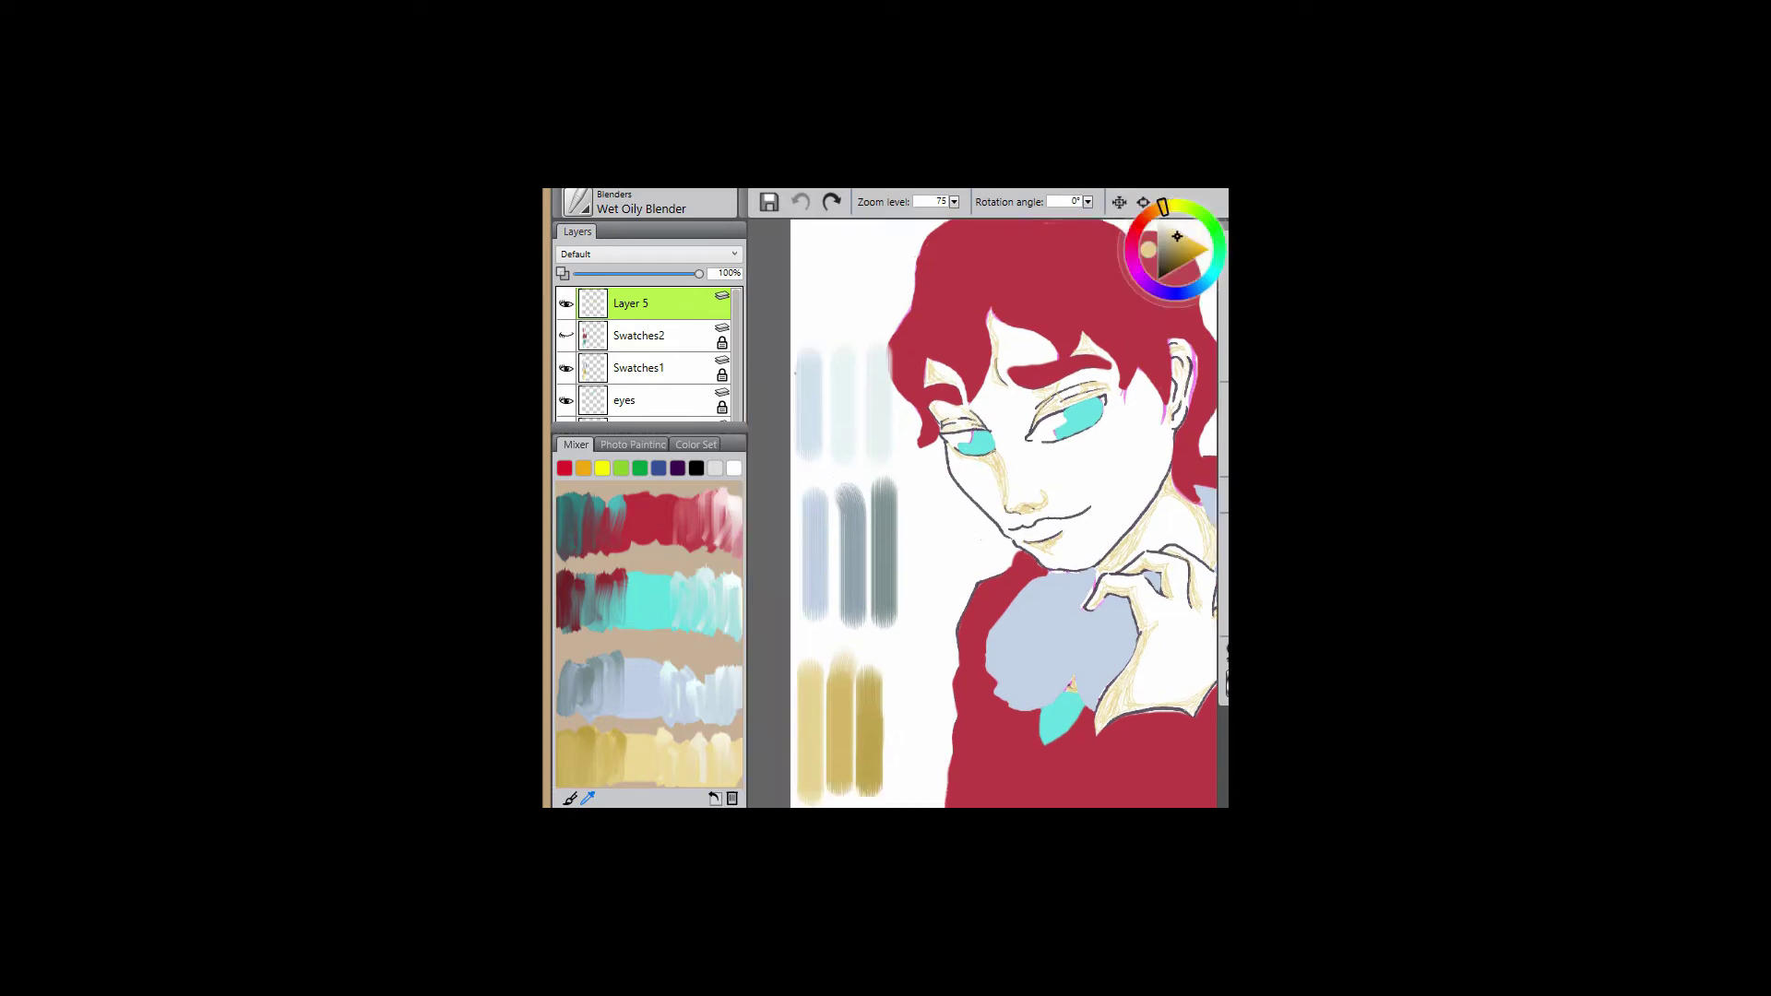
- Switch to the Wet Soft Acrylic brush and make the Canvas layer the active one
key("ctrl+b")
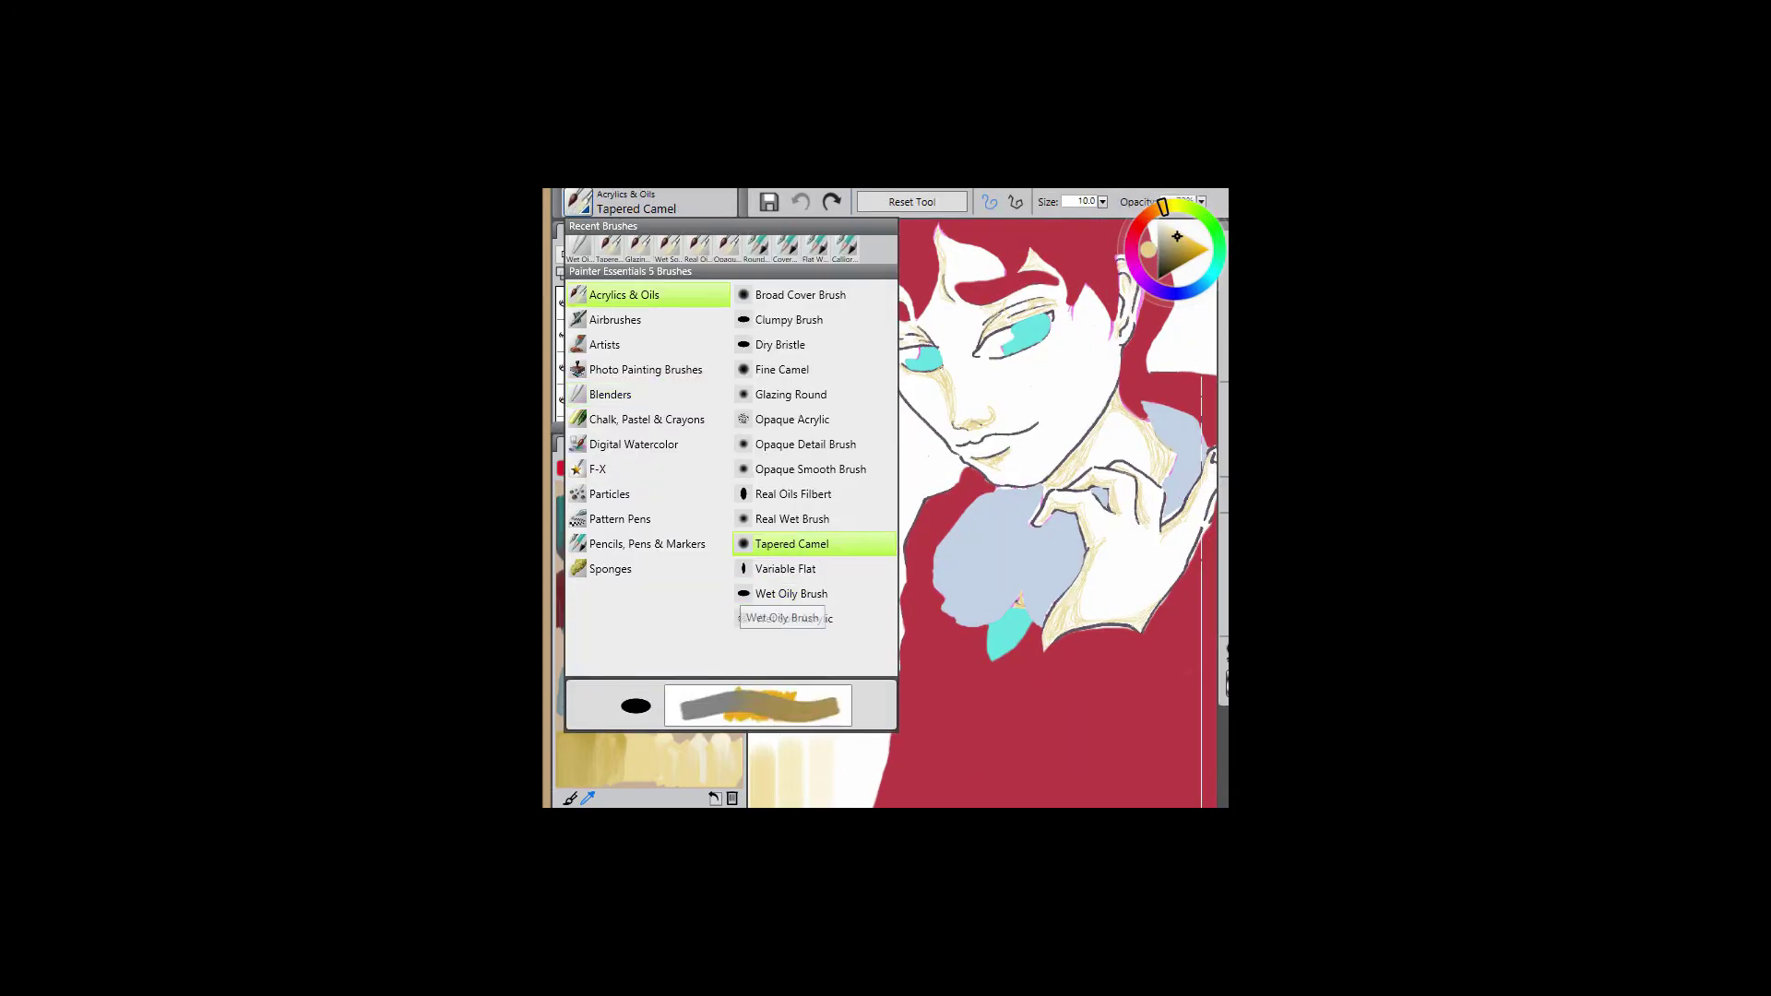
left_click(794, 618)
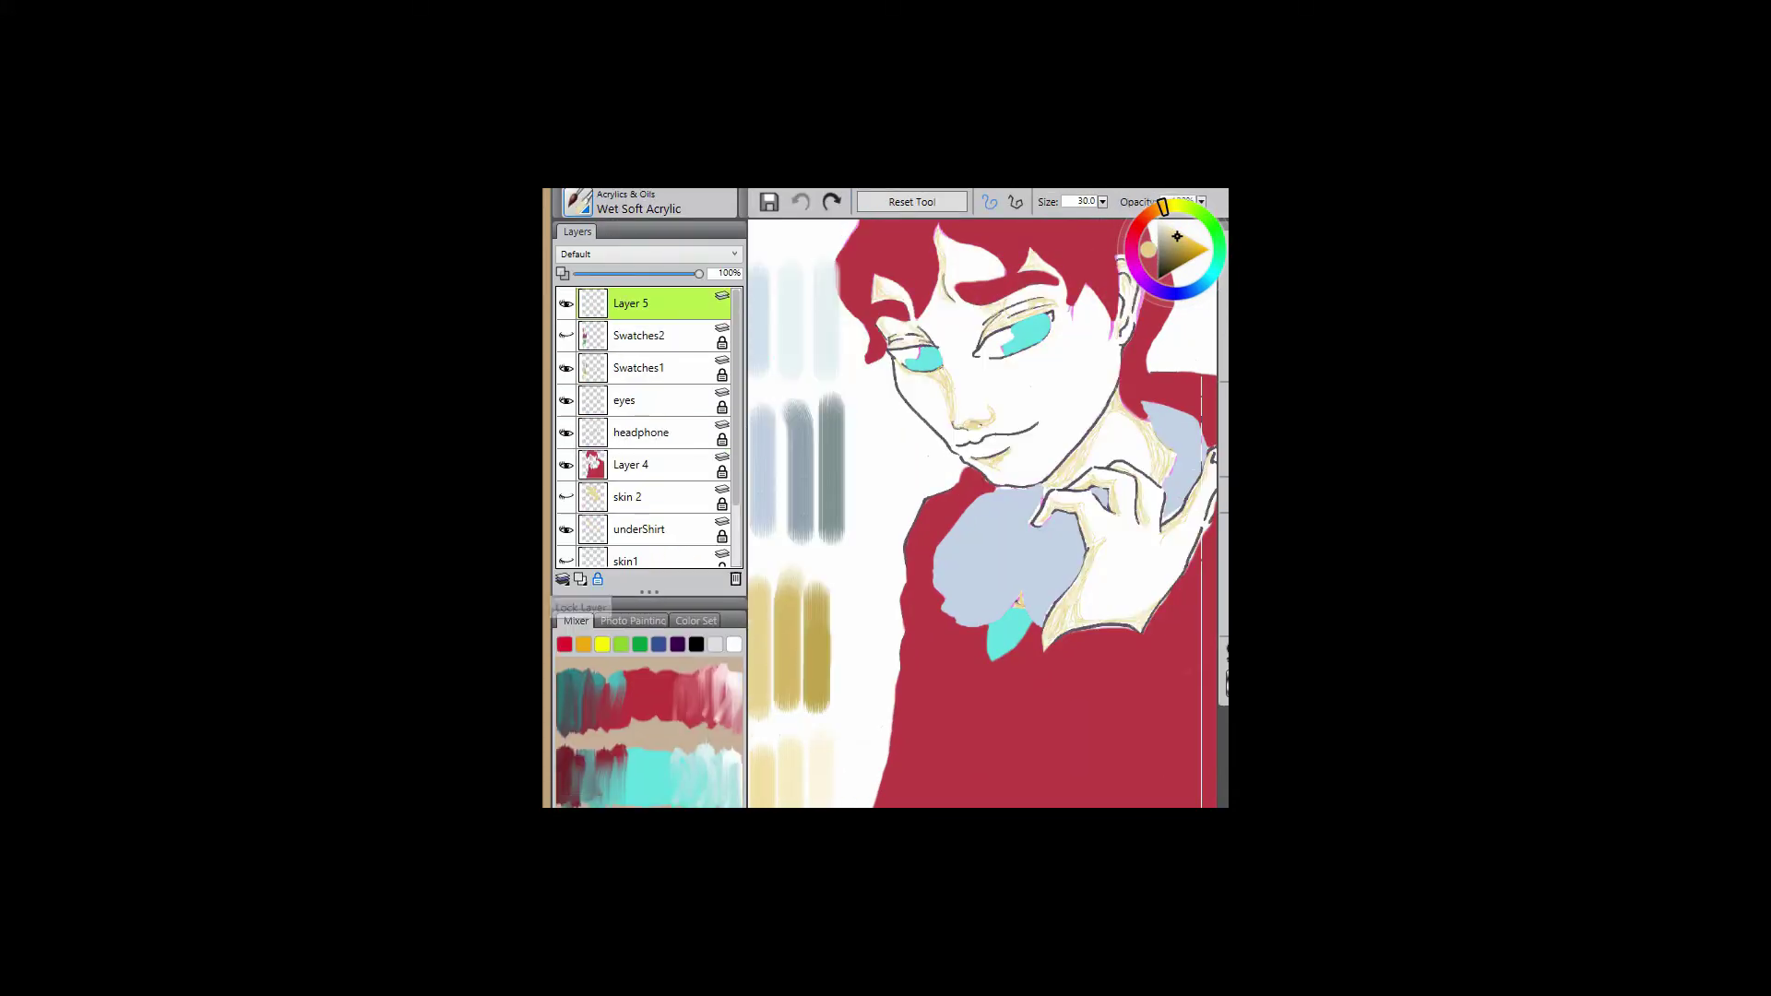
key("ctrl+y")
left_click(646, 549)
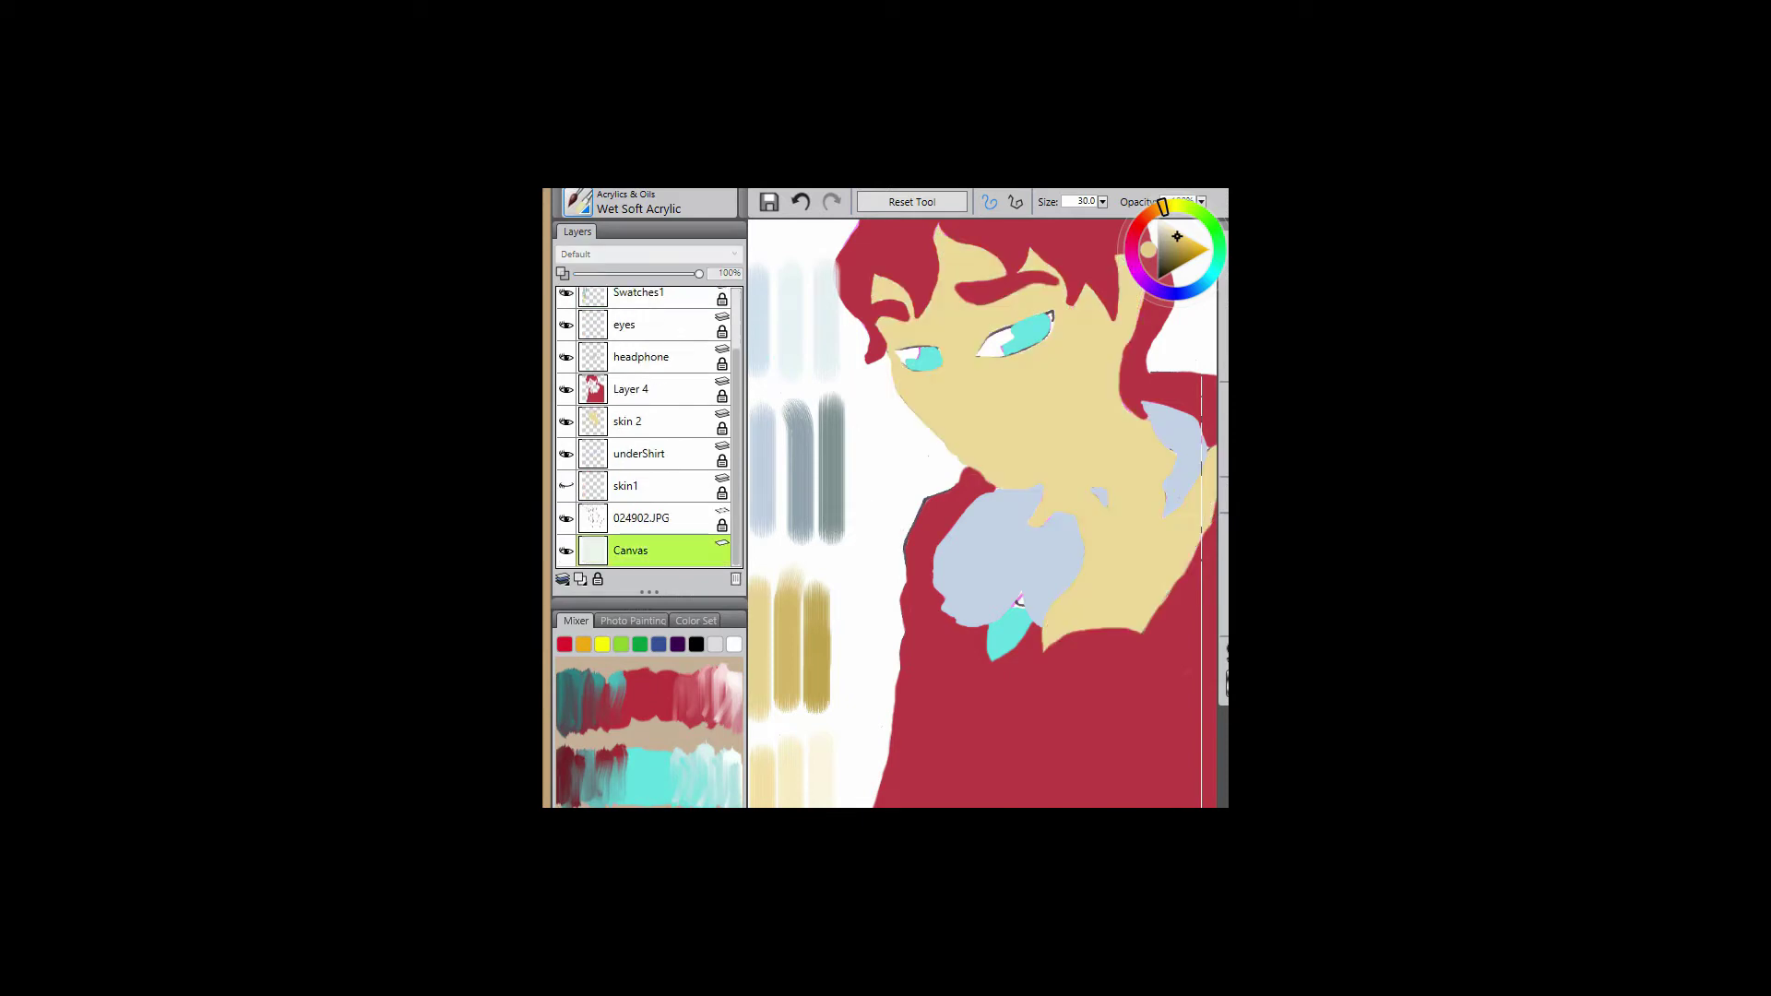
- Hide the Canvas and skin 2 layers so the line art of the face and hand can be seen
left_click_drag(922, 553, 929, 406)
key("ctrl+z")
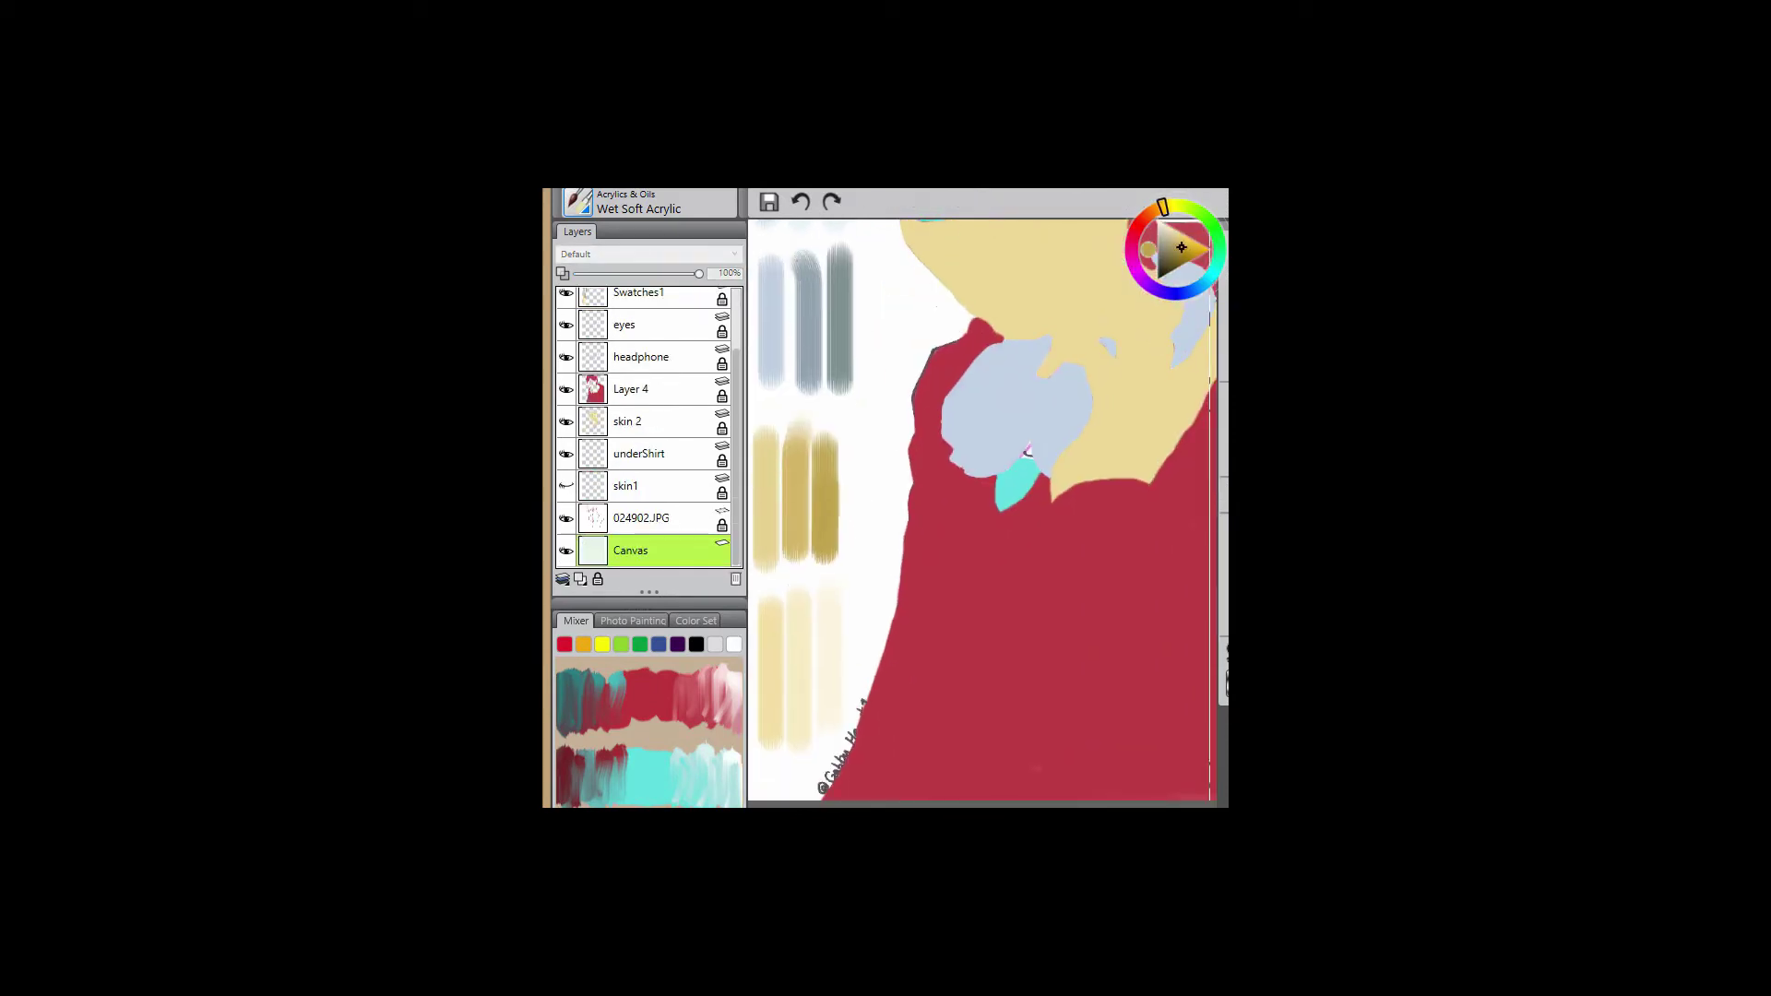
mouse_move(1027, 452)
left_mouse_down()
mouse_move(1004, 595)
mouse_move(957, 643)
left_mouse_up()
left_click(565, 550)
left_click(566, 421)
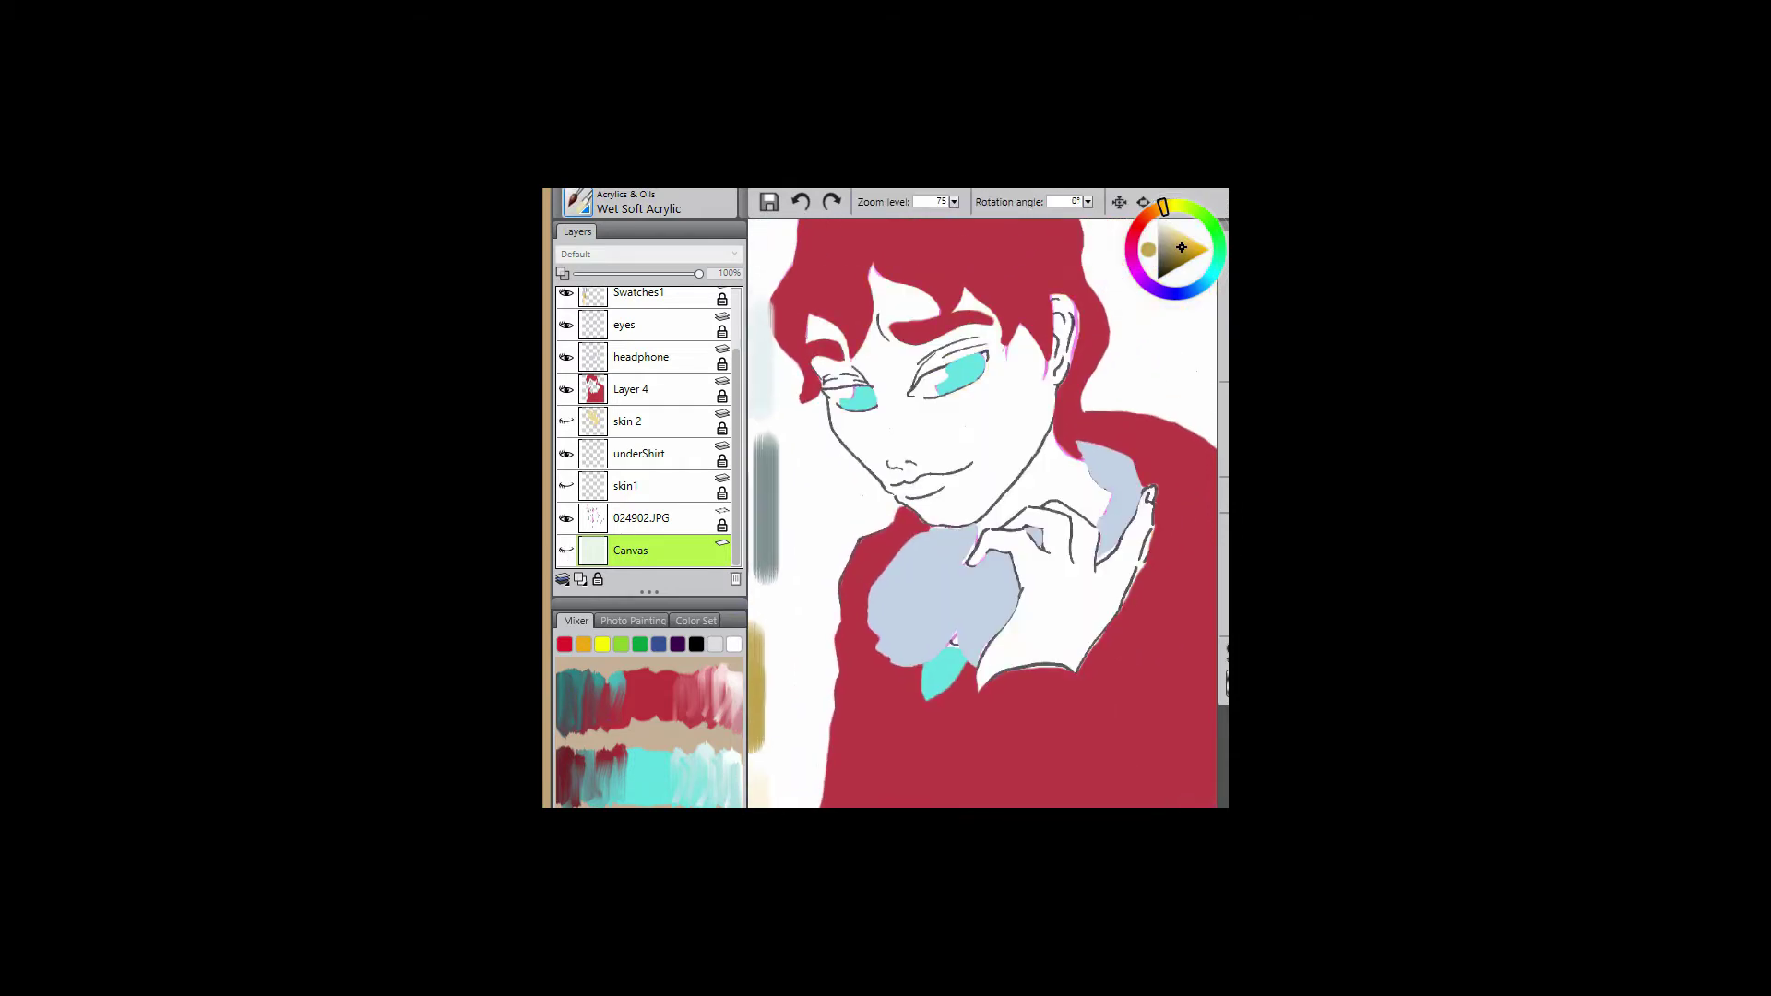
- Add a new layer and paint golden-brown shading beside the nose, under the eye and below the lips with brush size 8.0
key("ctrl+shift+n")
key("bracketleft")
key("bracketleft")
mouse_move(839, 406)
left_mouse_down()
mouse_move(880, 430)
mouse_move(913, 404)
mouse_move(906, 475)
mouse_move(880, 452)
mouse_move(943, 494)
left_mouse_up()
left_click_drag(907, 378, 942, 350)
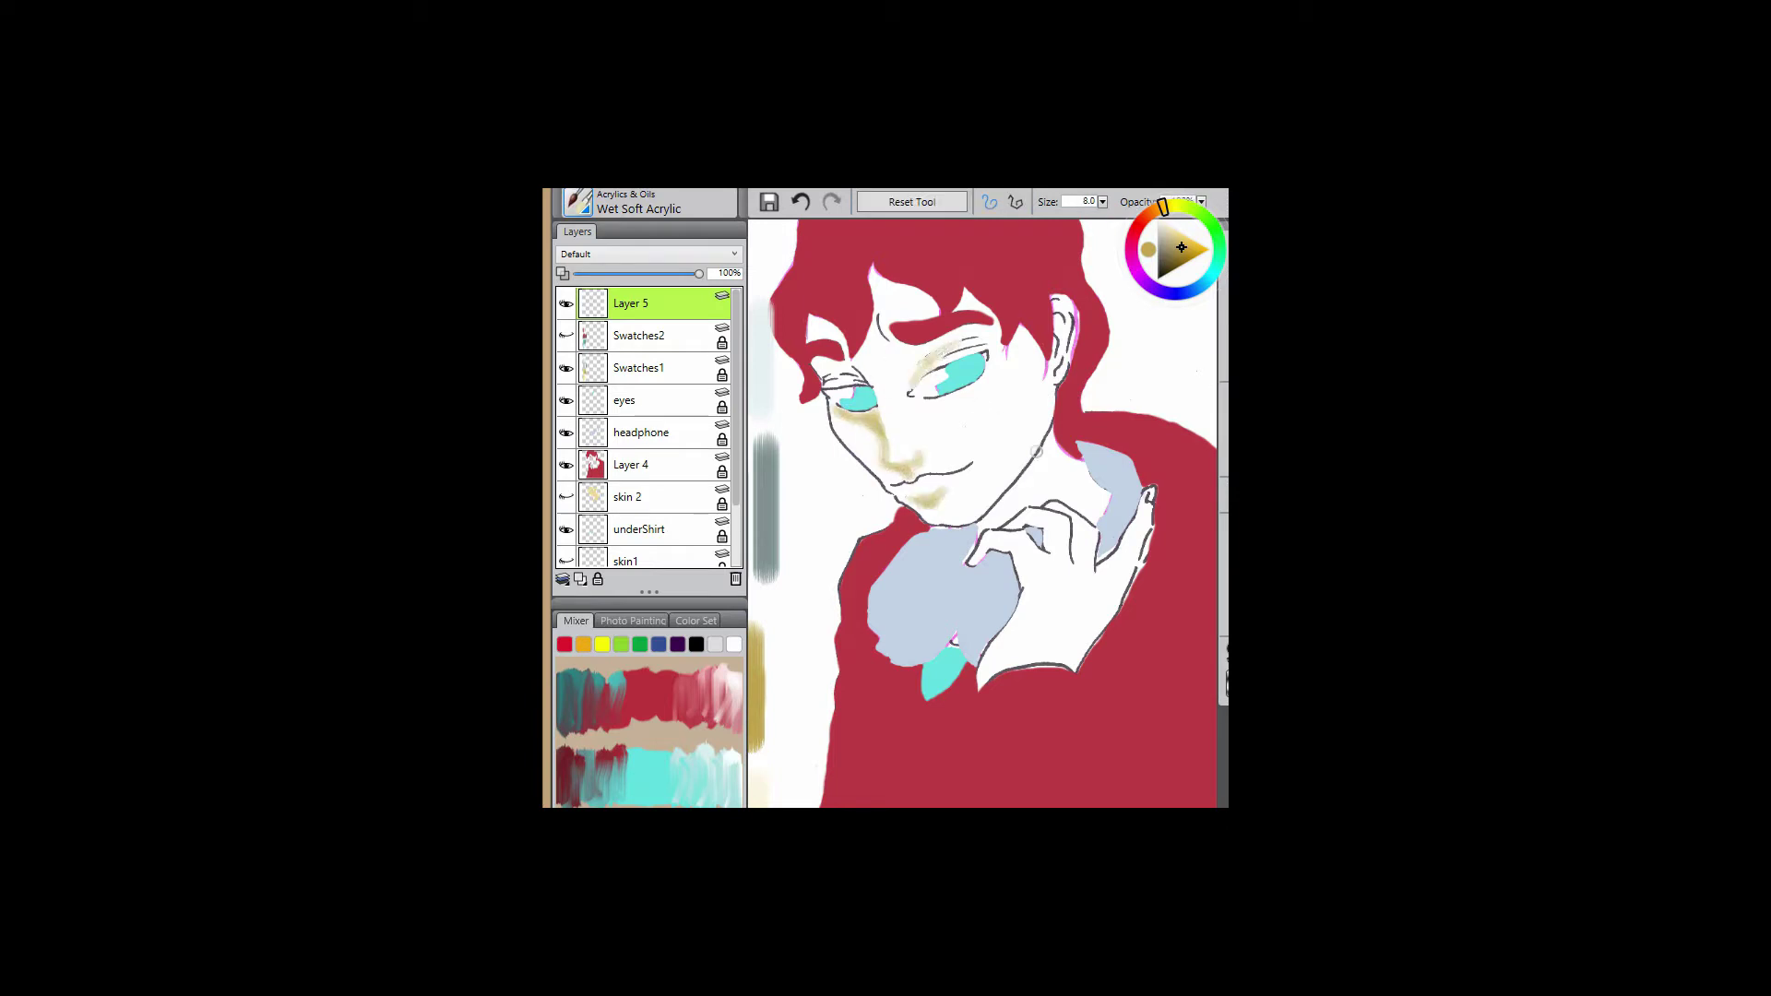
- Clean up the shading above the right eye and paint fine shadows around the eyelids and forehead with brush size 3.3
key("n")
left_click_drag(911, 395, 959, 348)
key("b")
key("n")
key("b")
key("n")
key("b")
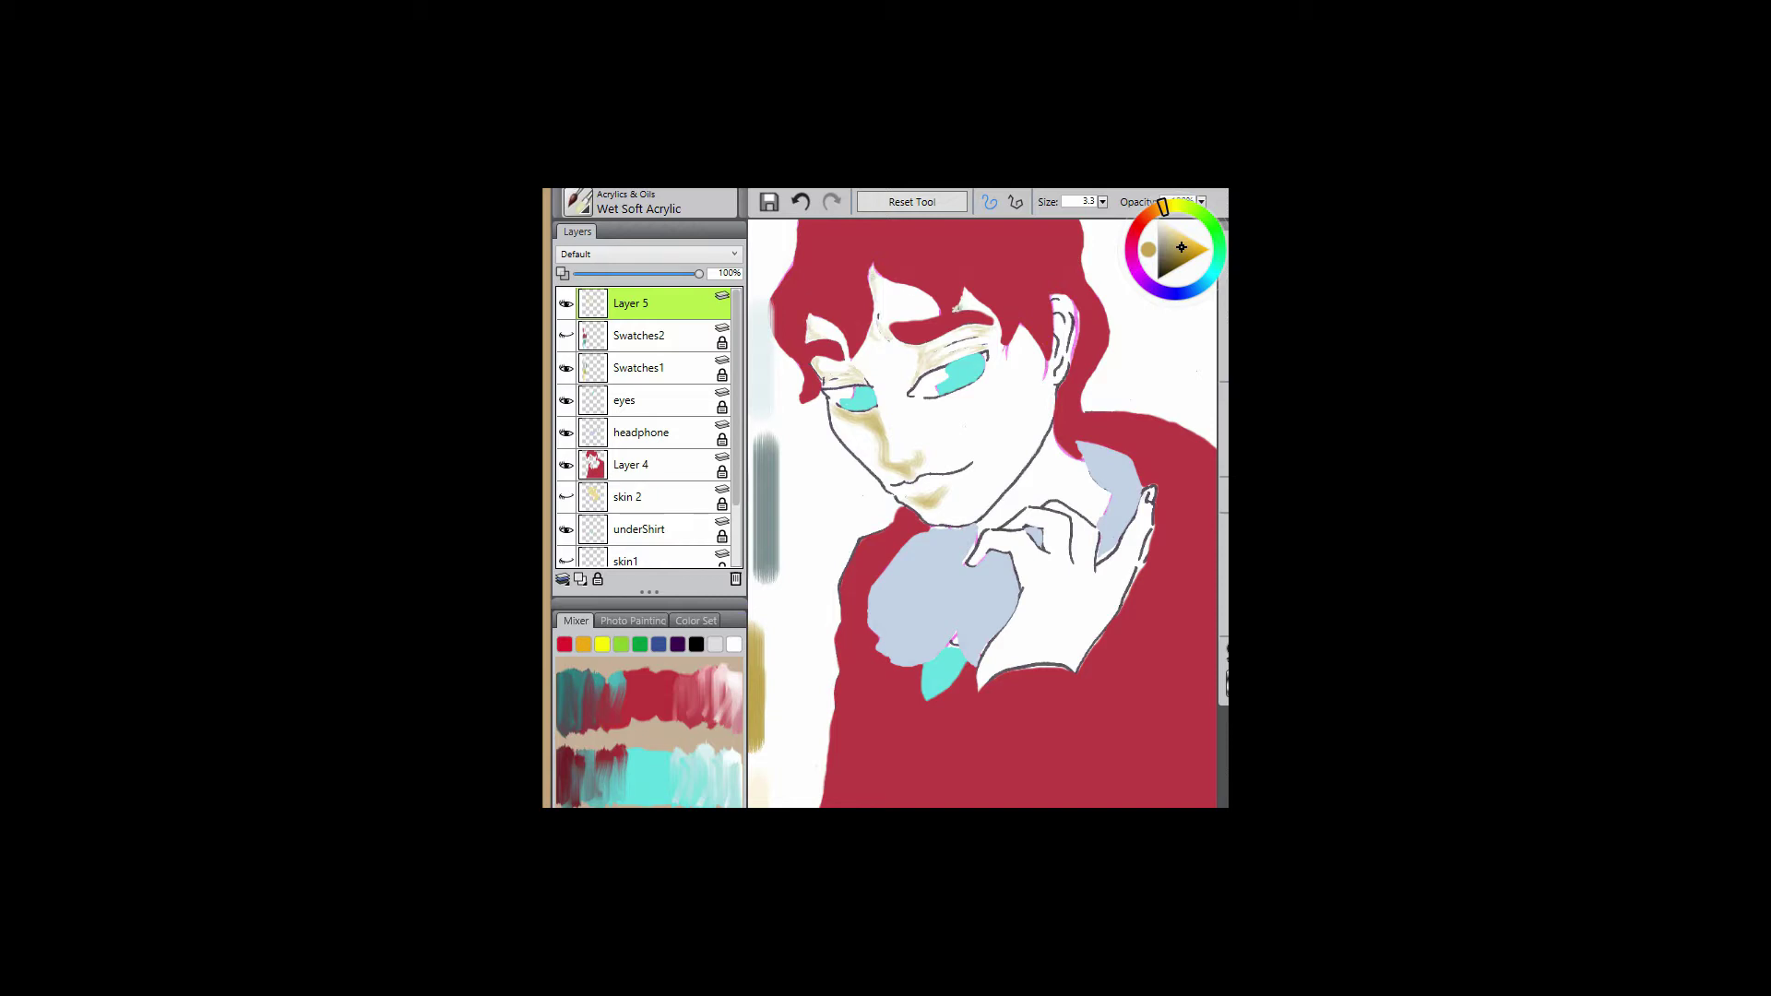
key("n")
key("b")
- Paint light golden shading on the neck, along the base of the hand and between the fingers
left_click_drag(985, 523, 1048, 459)
key("bracketright")
left_click_drag(1090, 522, 1104, 487)
left_click_drag(1004, 670, 1070, 666)
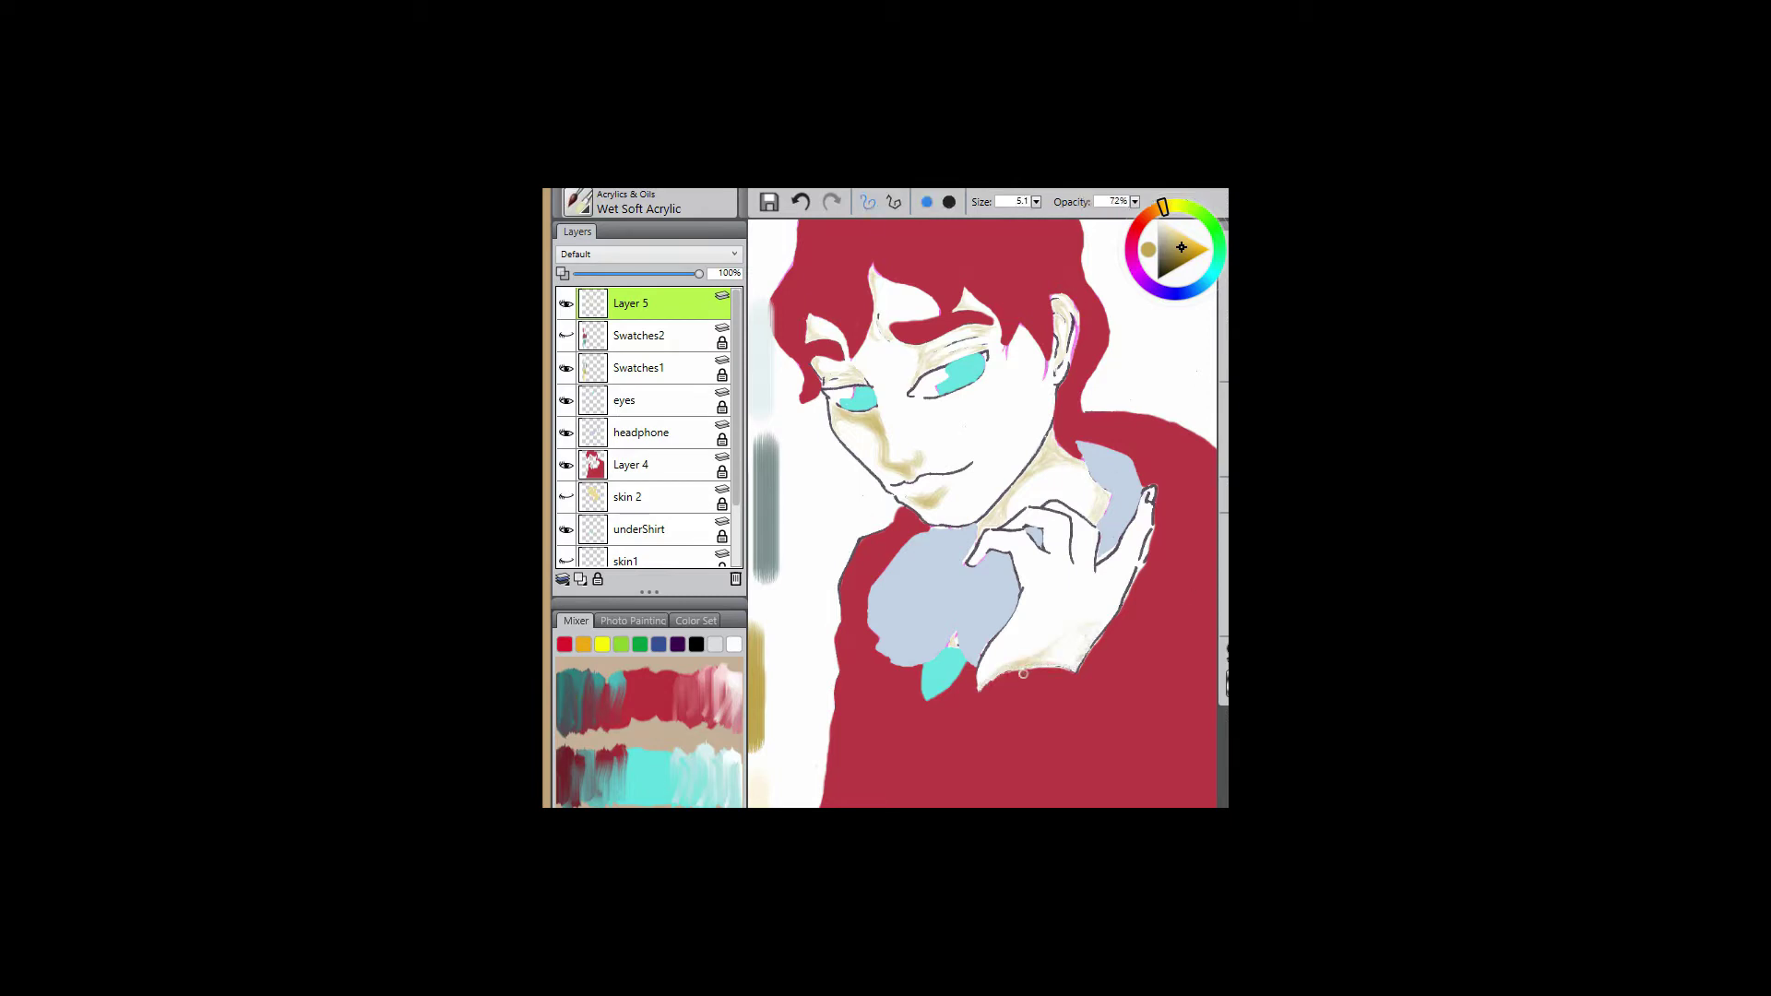
left_click_drag(1026, 521, 1054, 552)
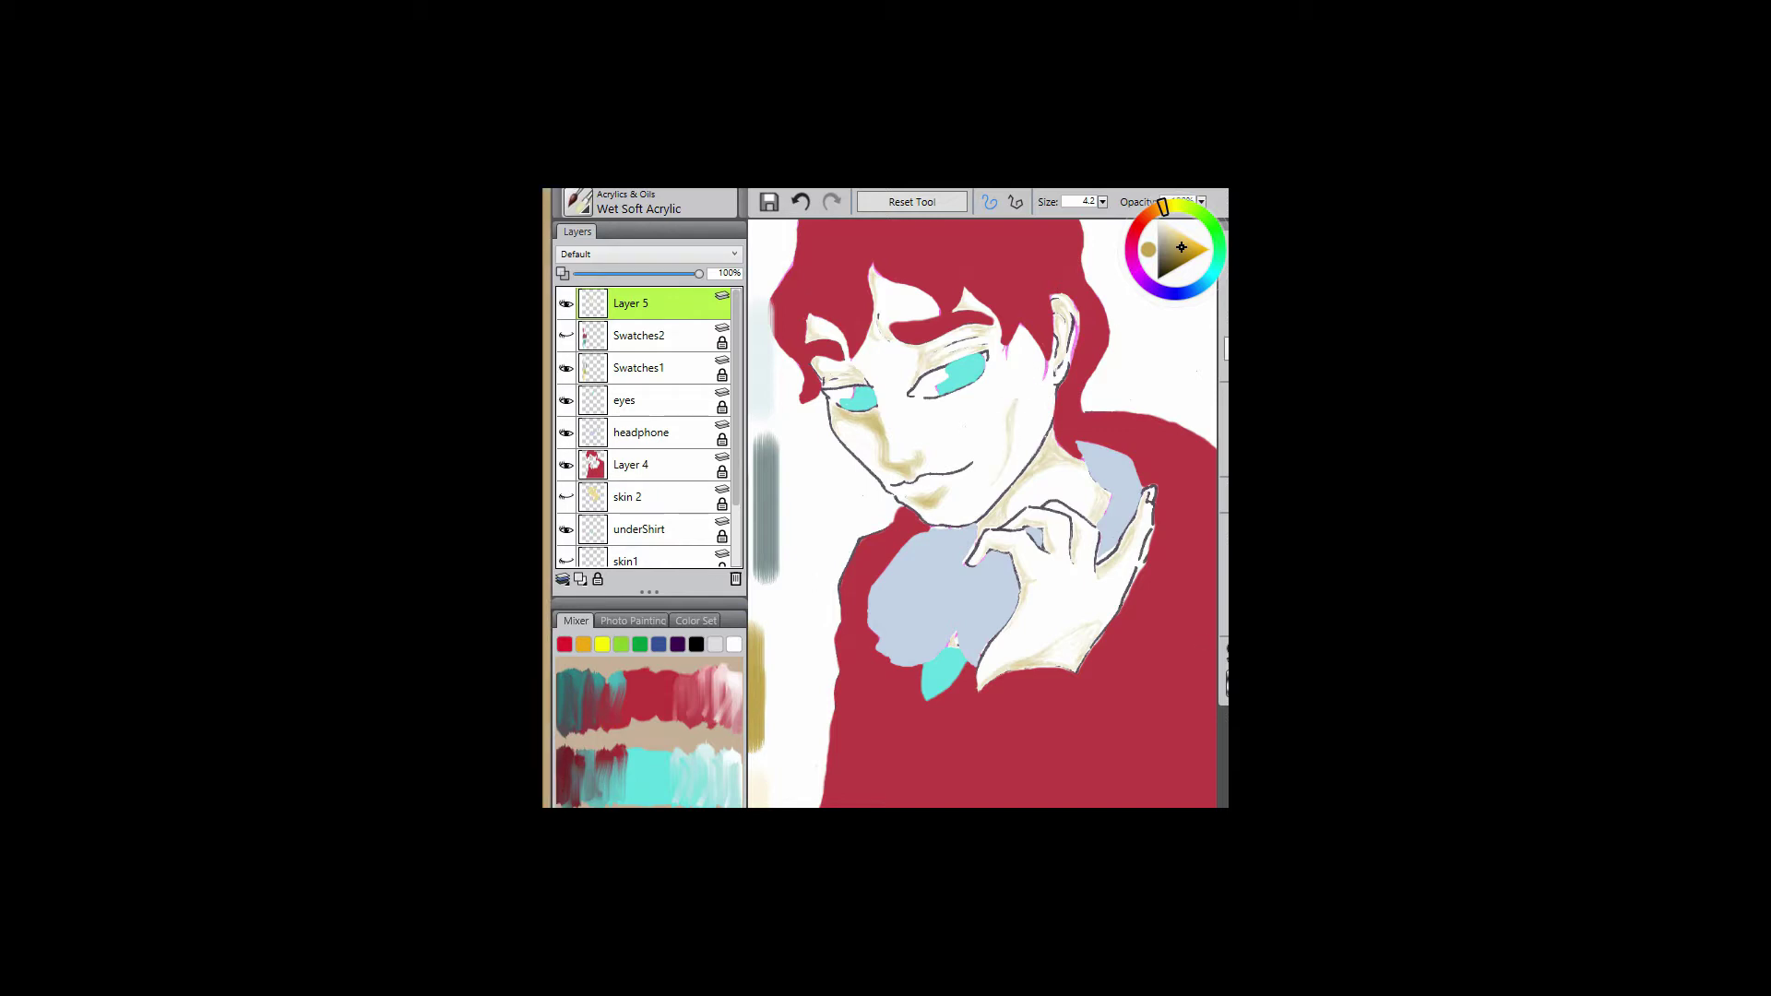
- Set the eraser size to 7.3 for cleaning up the skin shading
key("bracketright")
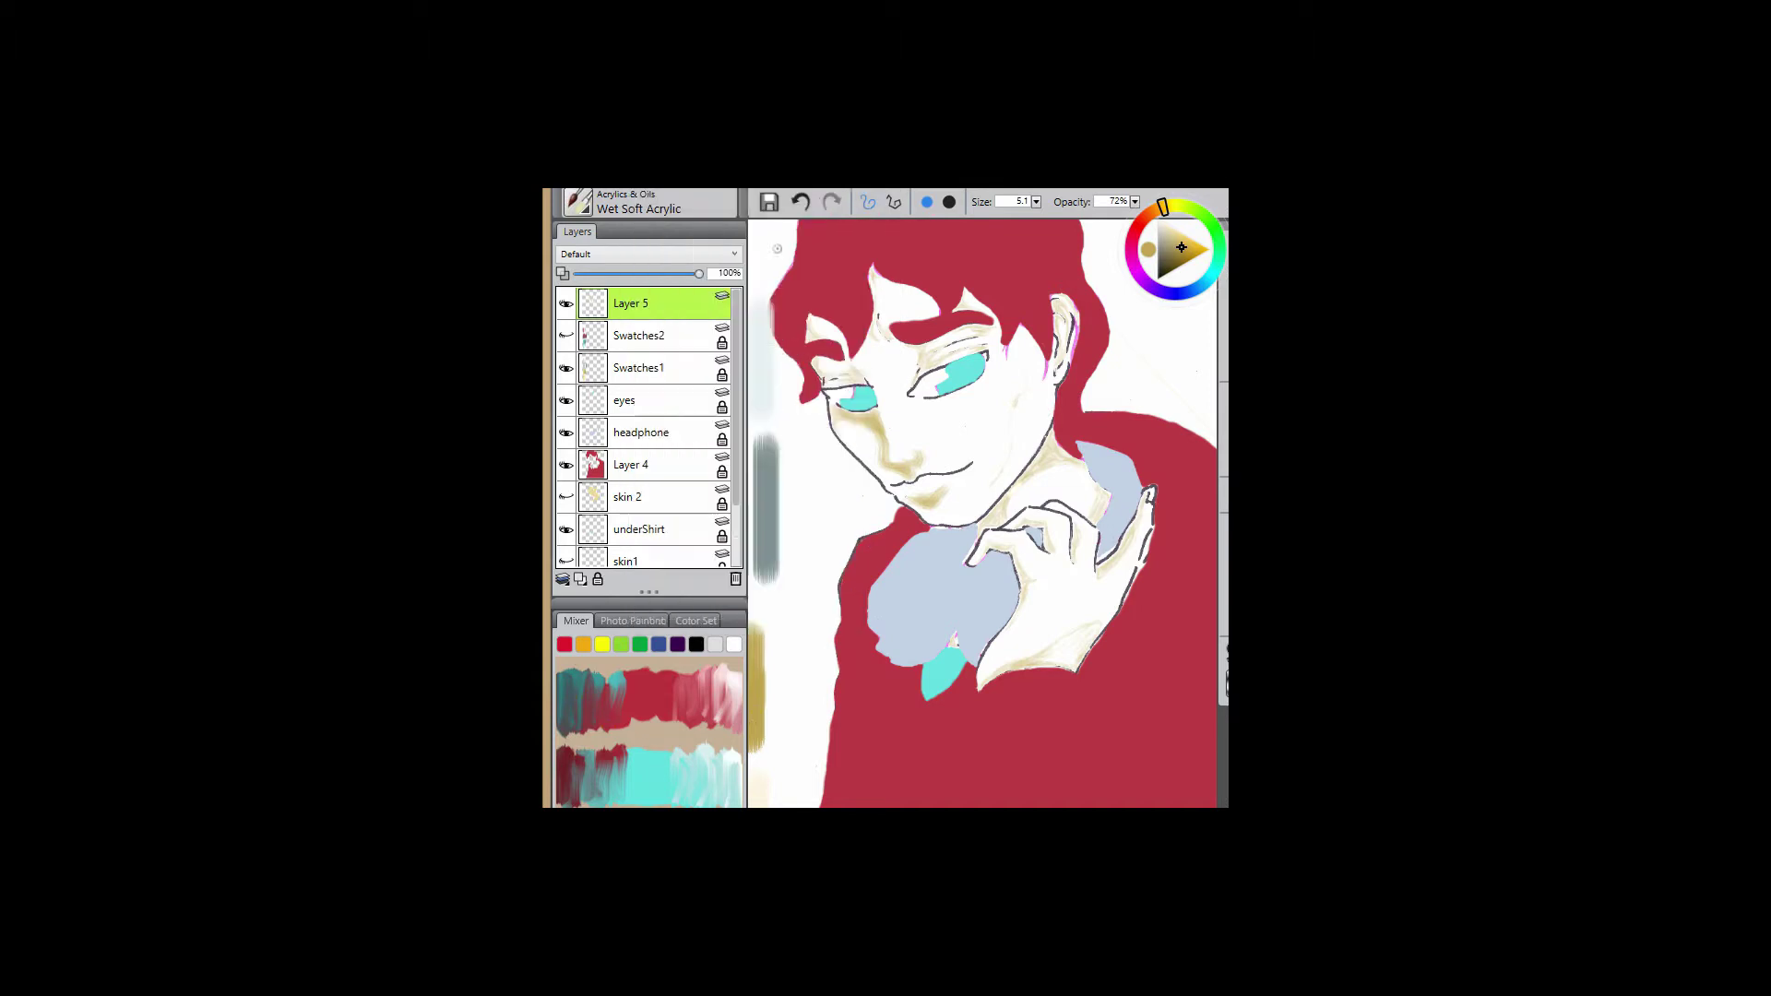
key("bracketright")
key("bracketright")
key("bracketright")
key("bracketright")
key("bracketleft")
key("bracketleft")
key("bracketleft")
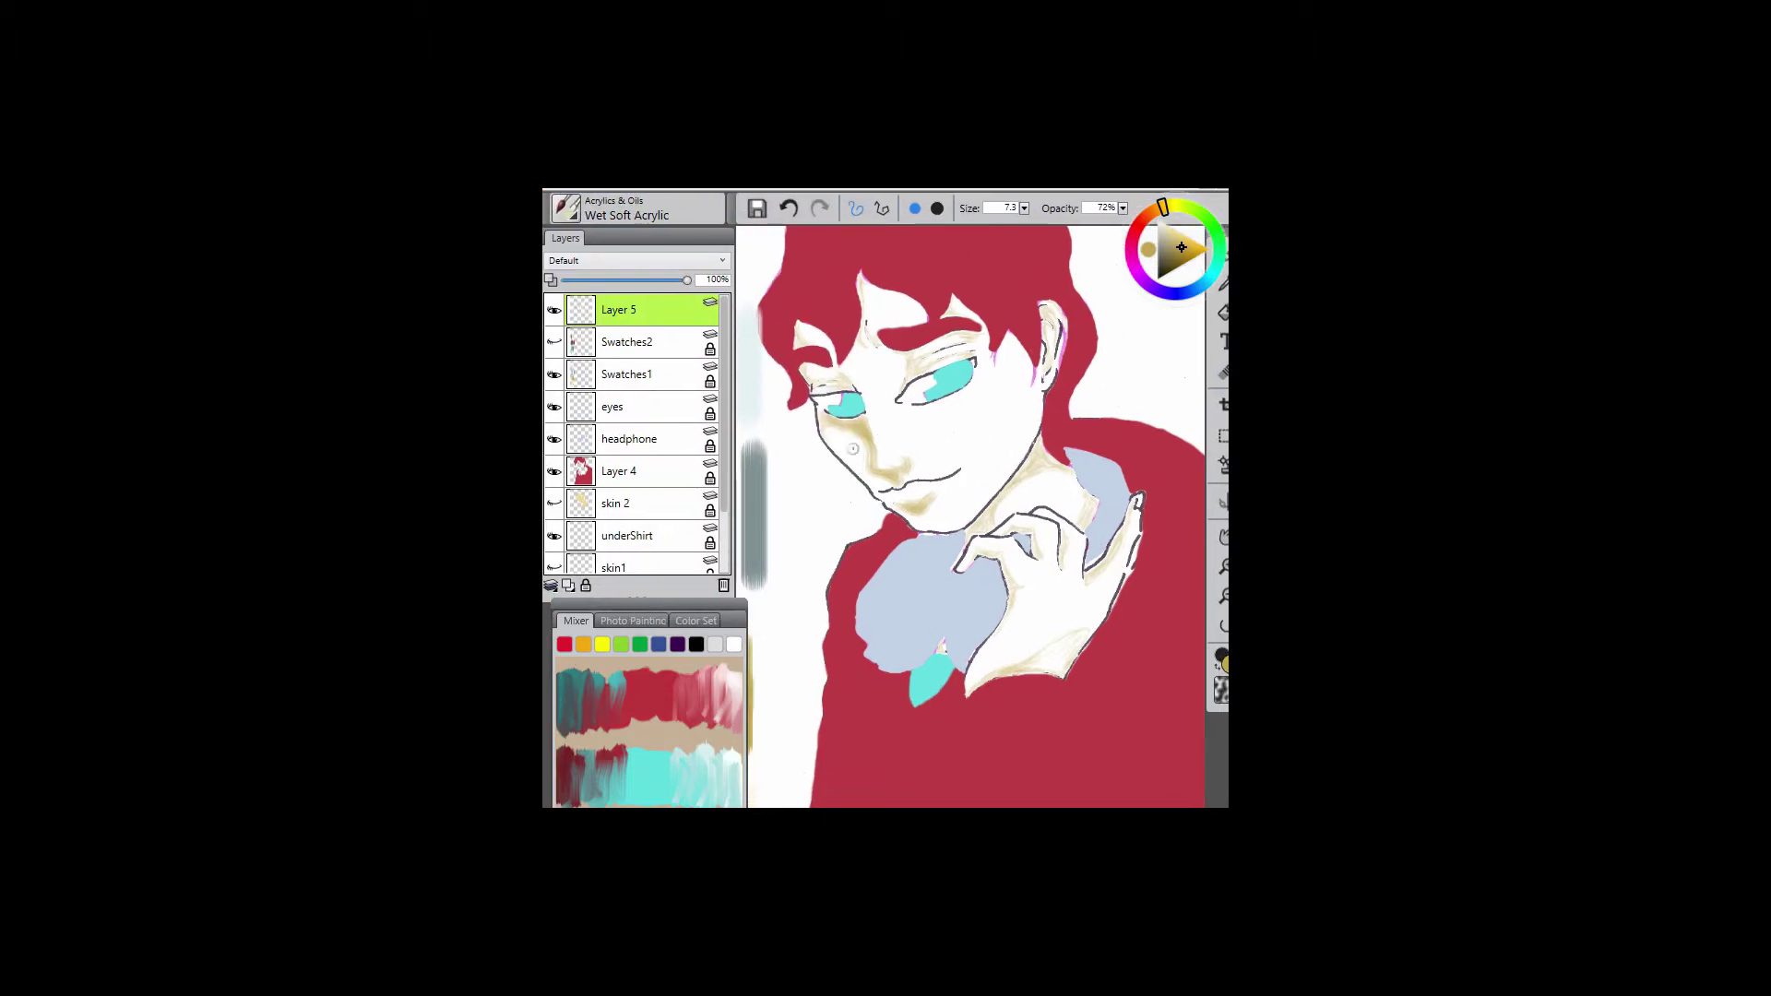
- Deepen the golden shadows on the neck and hand base, and reduce the brush size to 3.8
key("bracketright")
mouse_move(1031, 666)
left_mouse_down()
mouse_move(1075, 643)
mouse_move(1111, 422)
mouse_move(1071, 640)
mouse_move(1106, 604)
mouse_move(1075, 630)
left_mouse_up()
key("space")
mouse_move(1015, 508)
left_mouse_down()
mouse_move(1047, 457)
mouse_move(1003, 494)
mouse_move(1081, 512)
left_mouse_up()
key("space")
key("bracketleft")
key("bracketleft")
key("bracketleft")
key("bracketleft")
key("bracketleft")
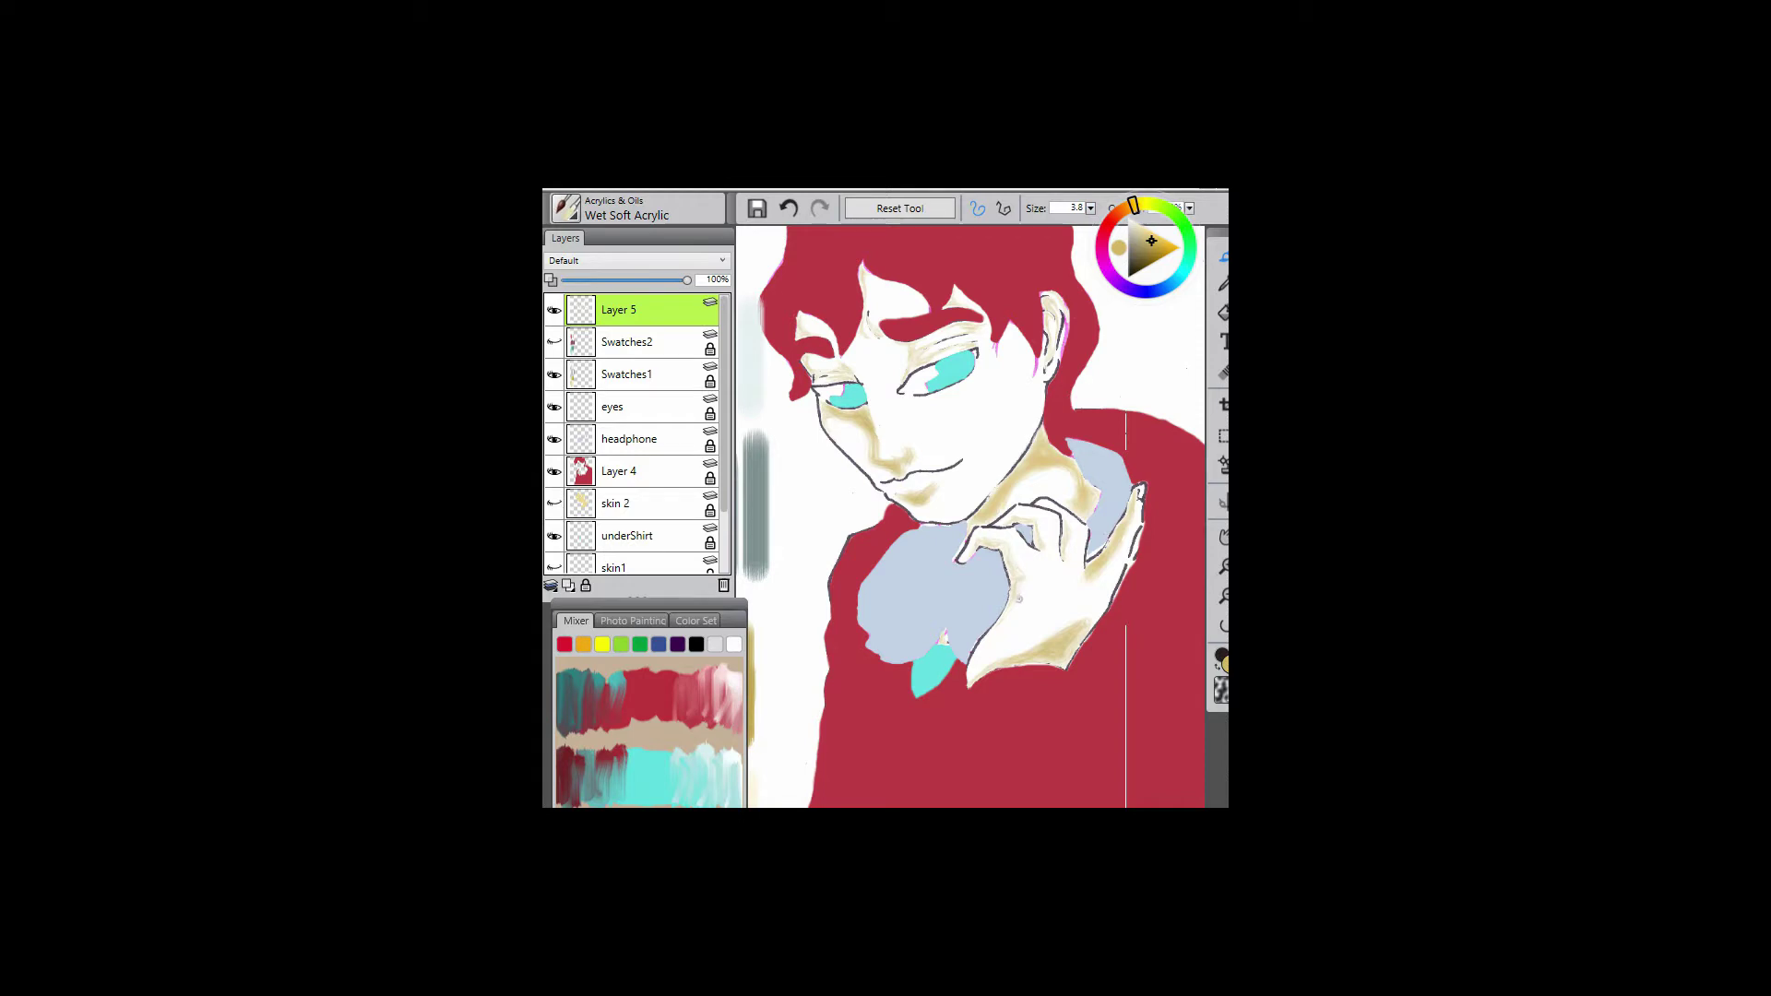
- Bring the painting window back into view with its menu bar and toolbox visible
key("alt+e")
key("Return")
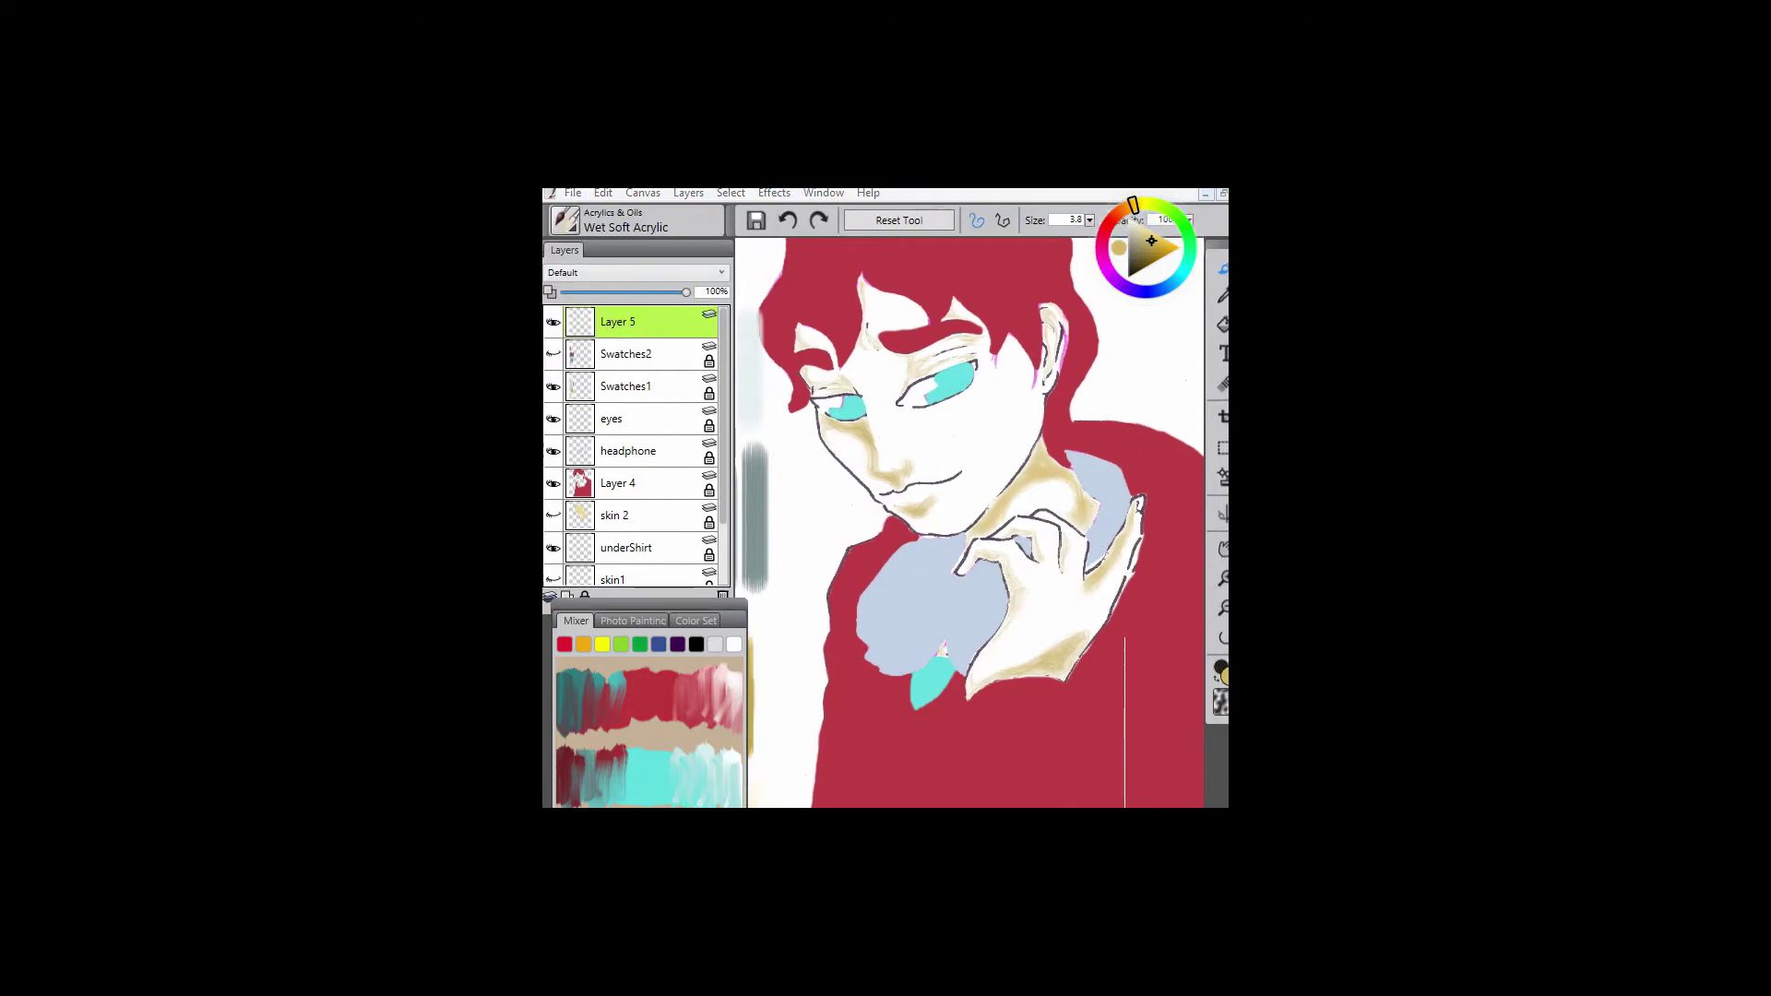
key("super+Up")
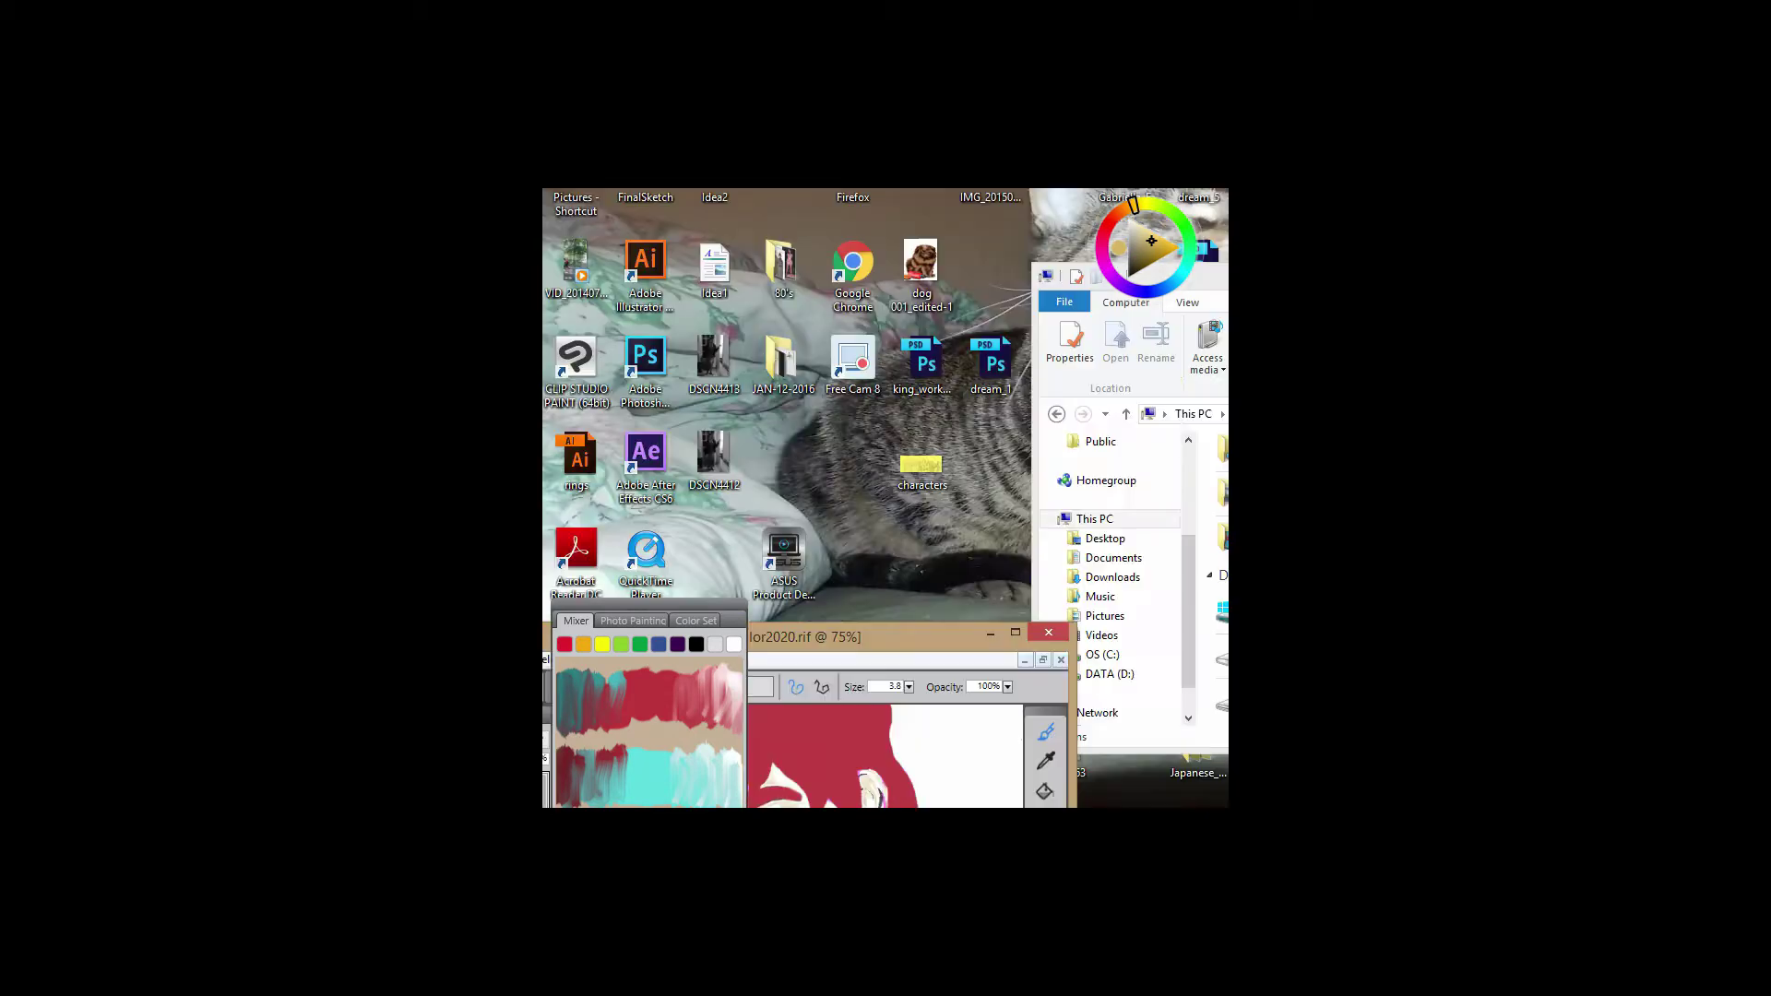
left_click(998, 535)
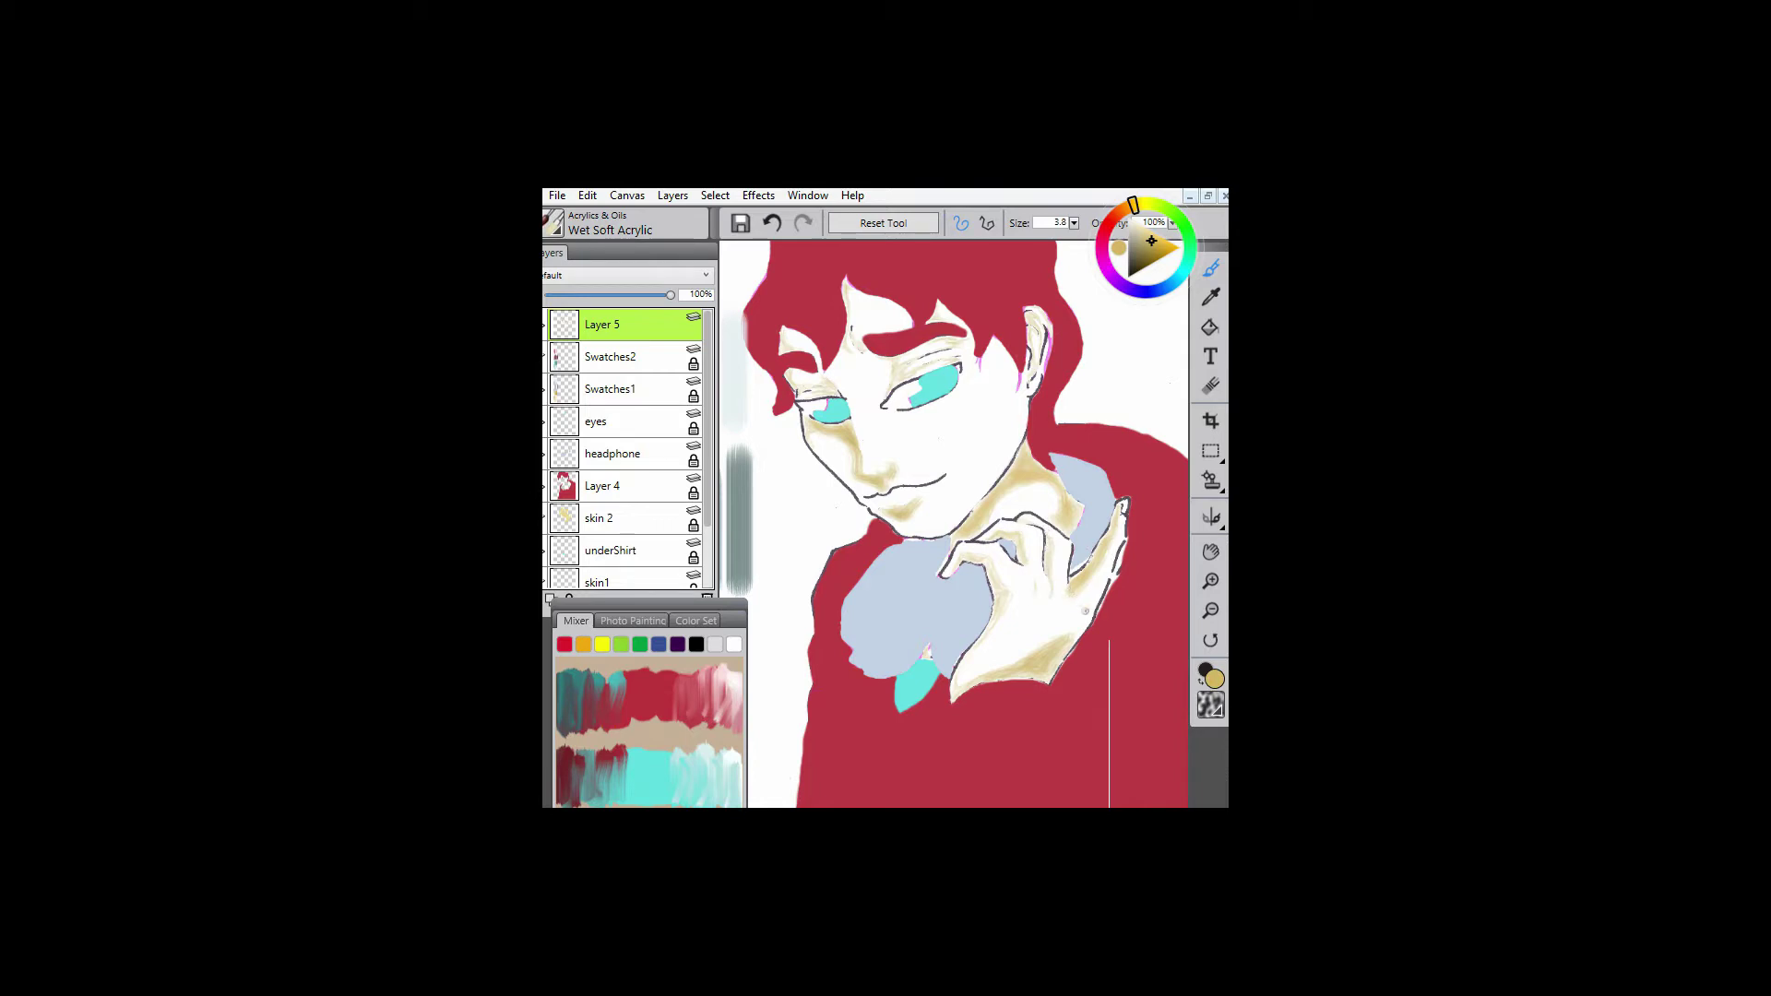
- Paint pale cream highlights on the fingers, palm and neck with the Wet Soft Acrylic brush at size 5.7
key("bracketright")
mouse_move(1015, 609)
left_mouse_down()
mouse_move(1032, 489)
mouse_move(997, 563)
mouse_move(1135, 406)
mouse_move(1020, 521)
left_mouse_up()
key("b")
key("bracketleft")
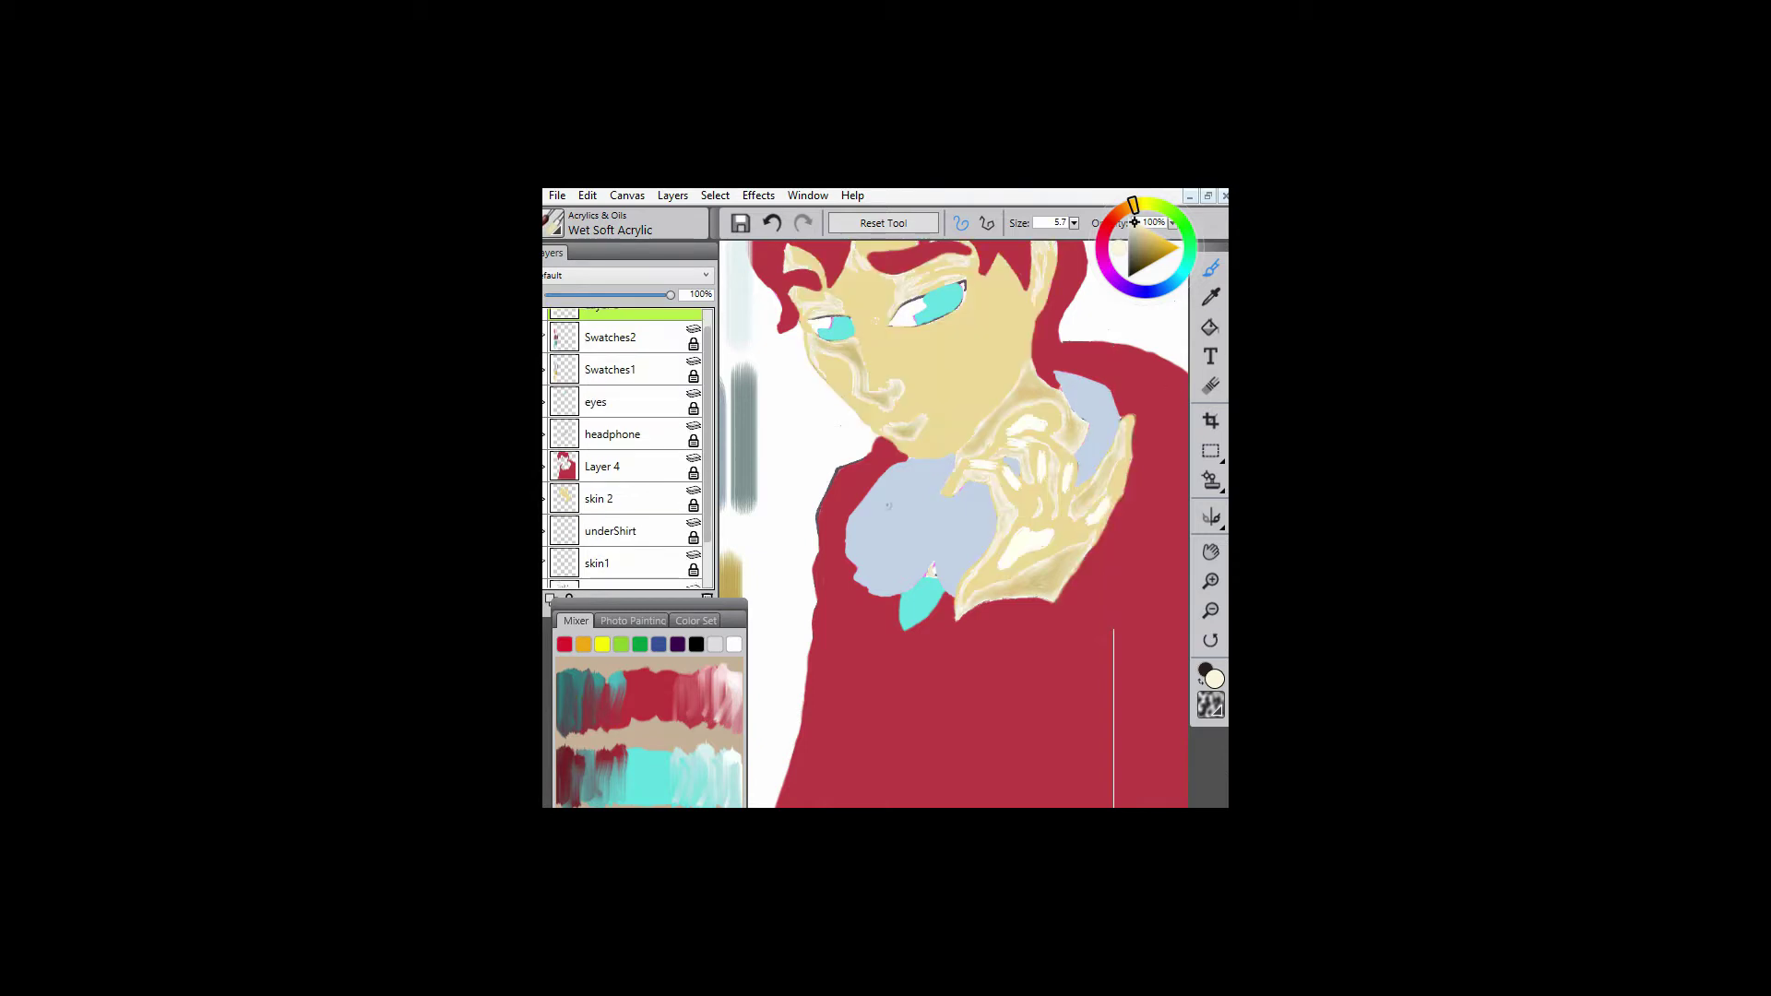
- Fill the remaining skin areas of the fingers and palm with cream and light golden tones
key("g")
key("b")
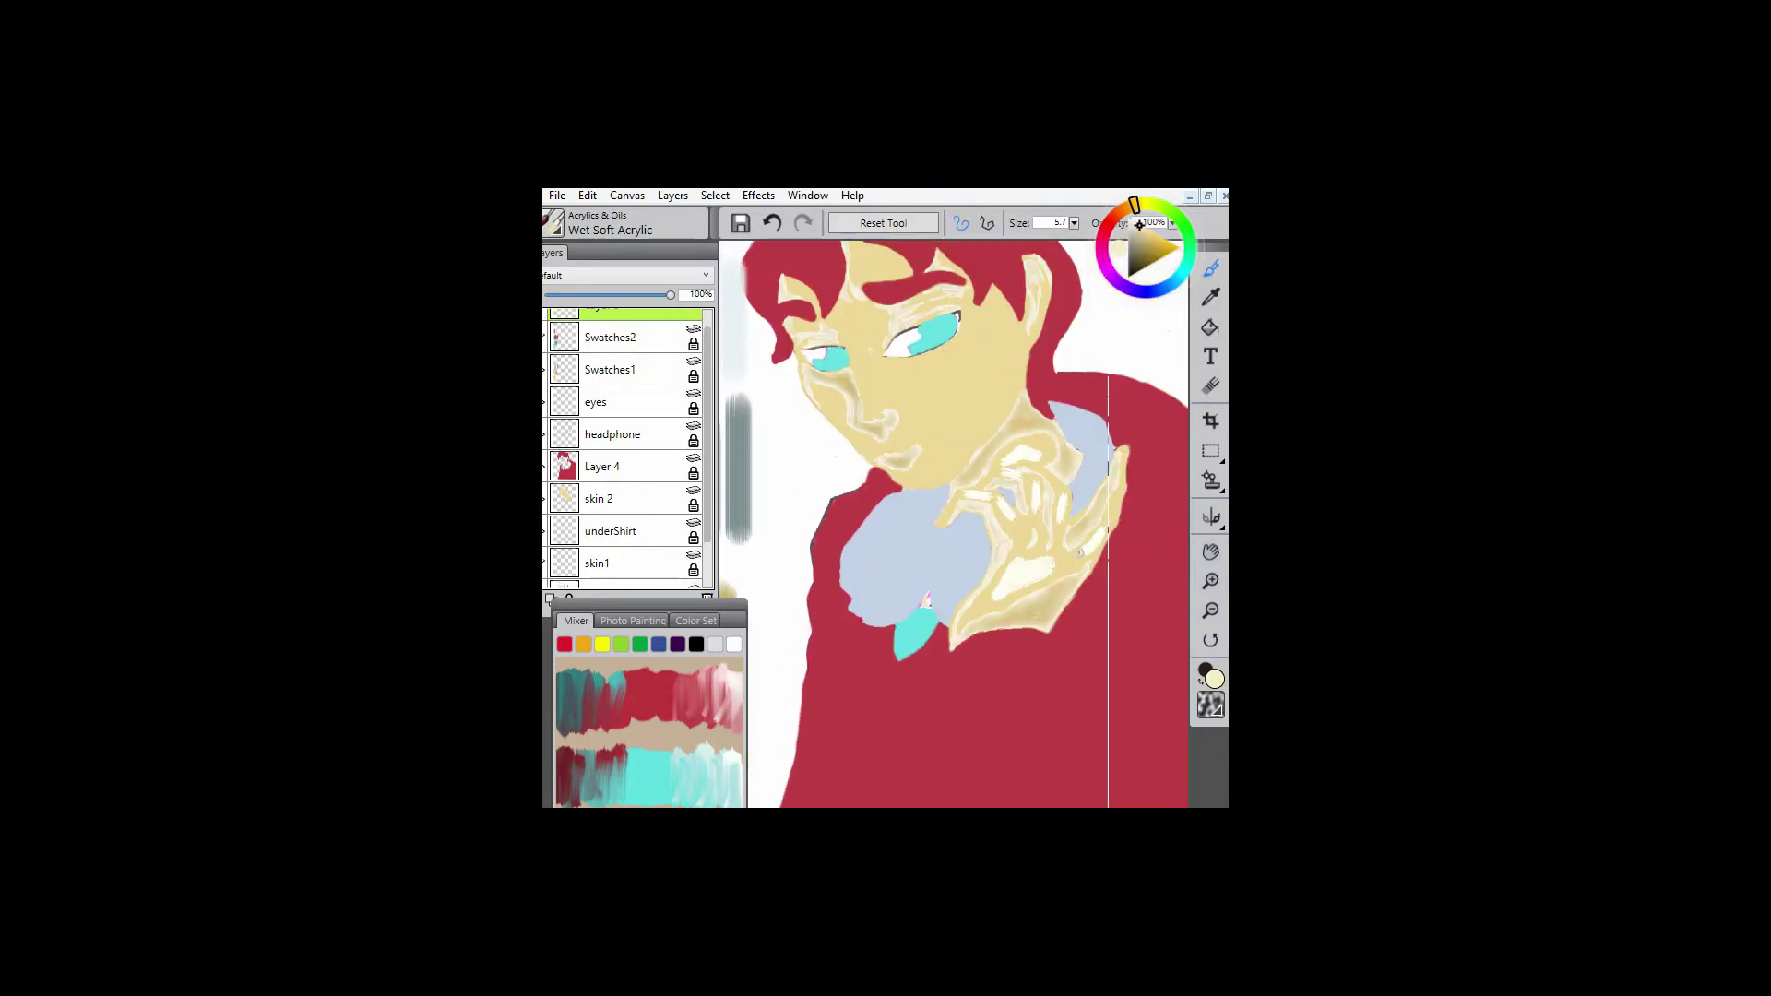
key("d")
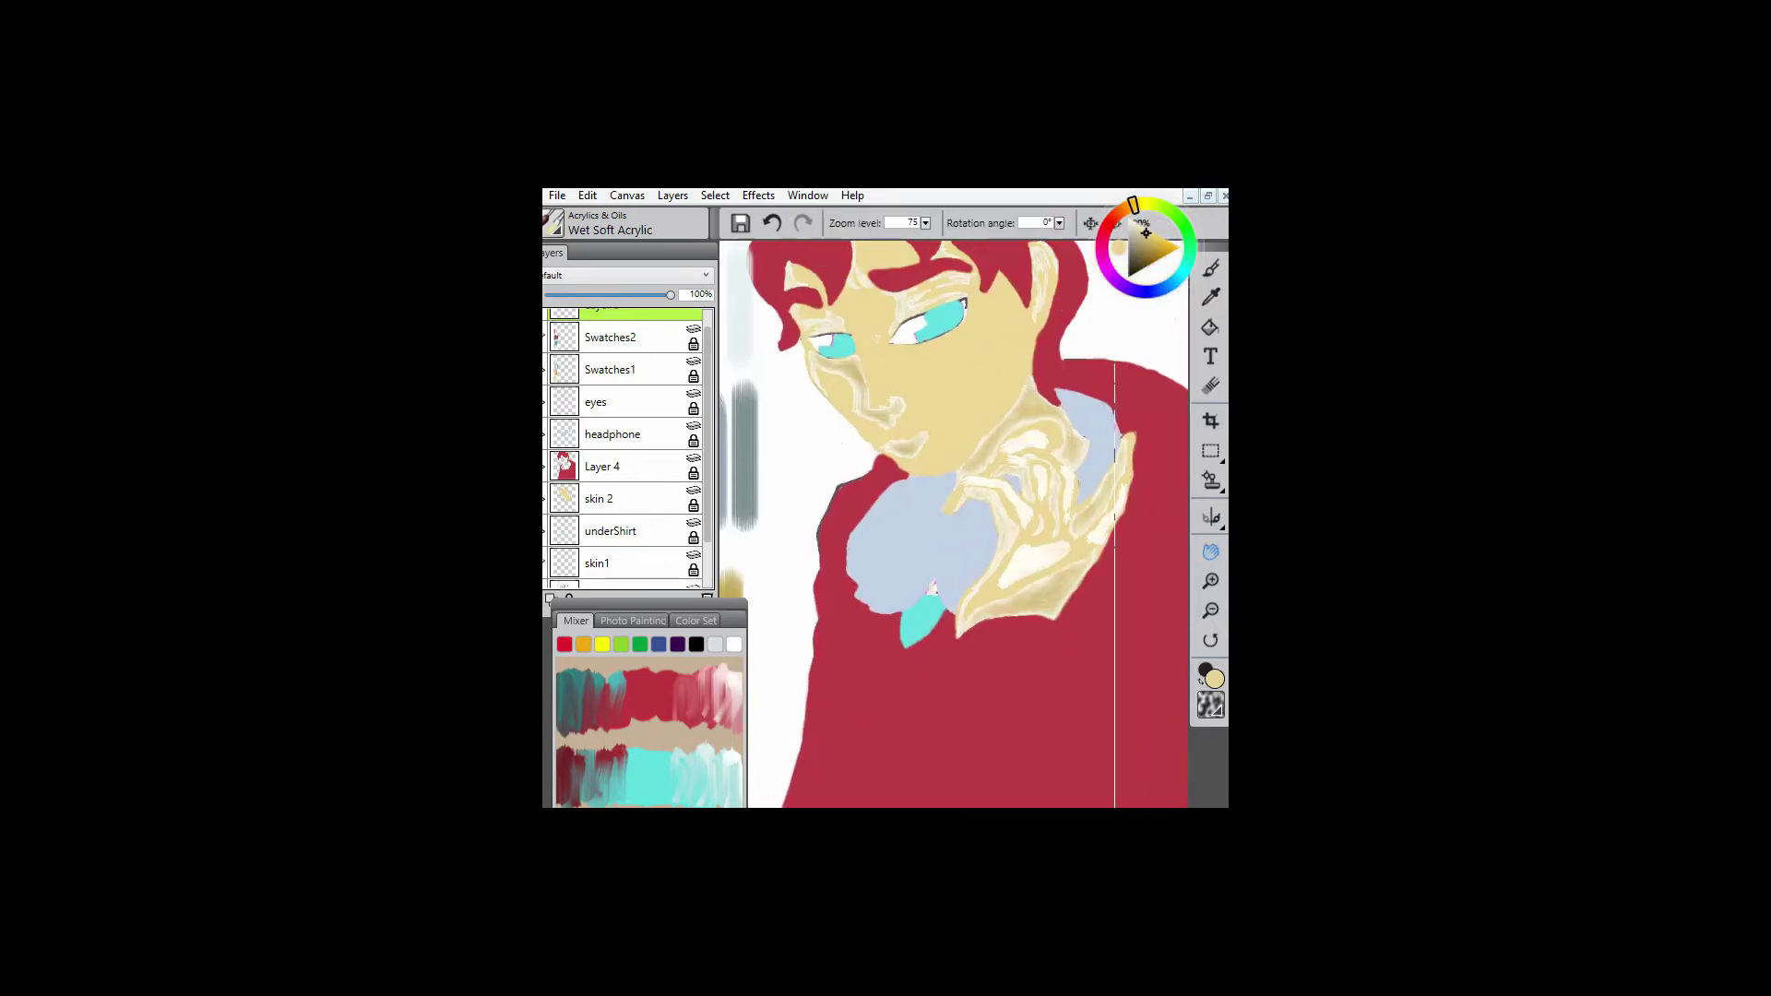
mouse_move(965, 611)
left_mouse_down()
mouse_move(1033, 554)
mouse_move(978, 498)
mouse_move(1042, 521)
mouse_move(1033, 504)
left_mouse_up()
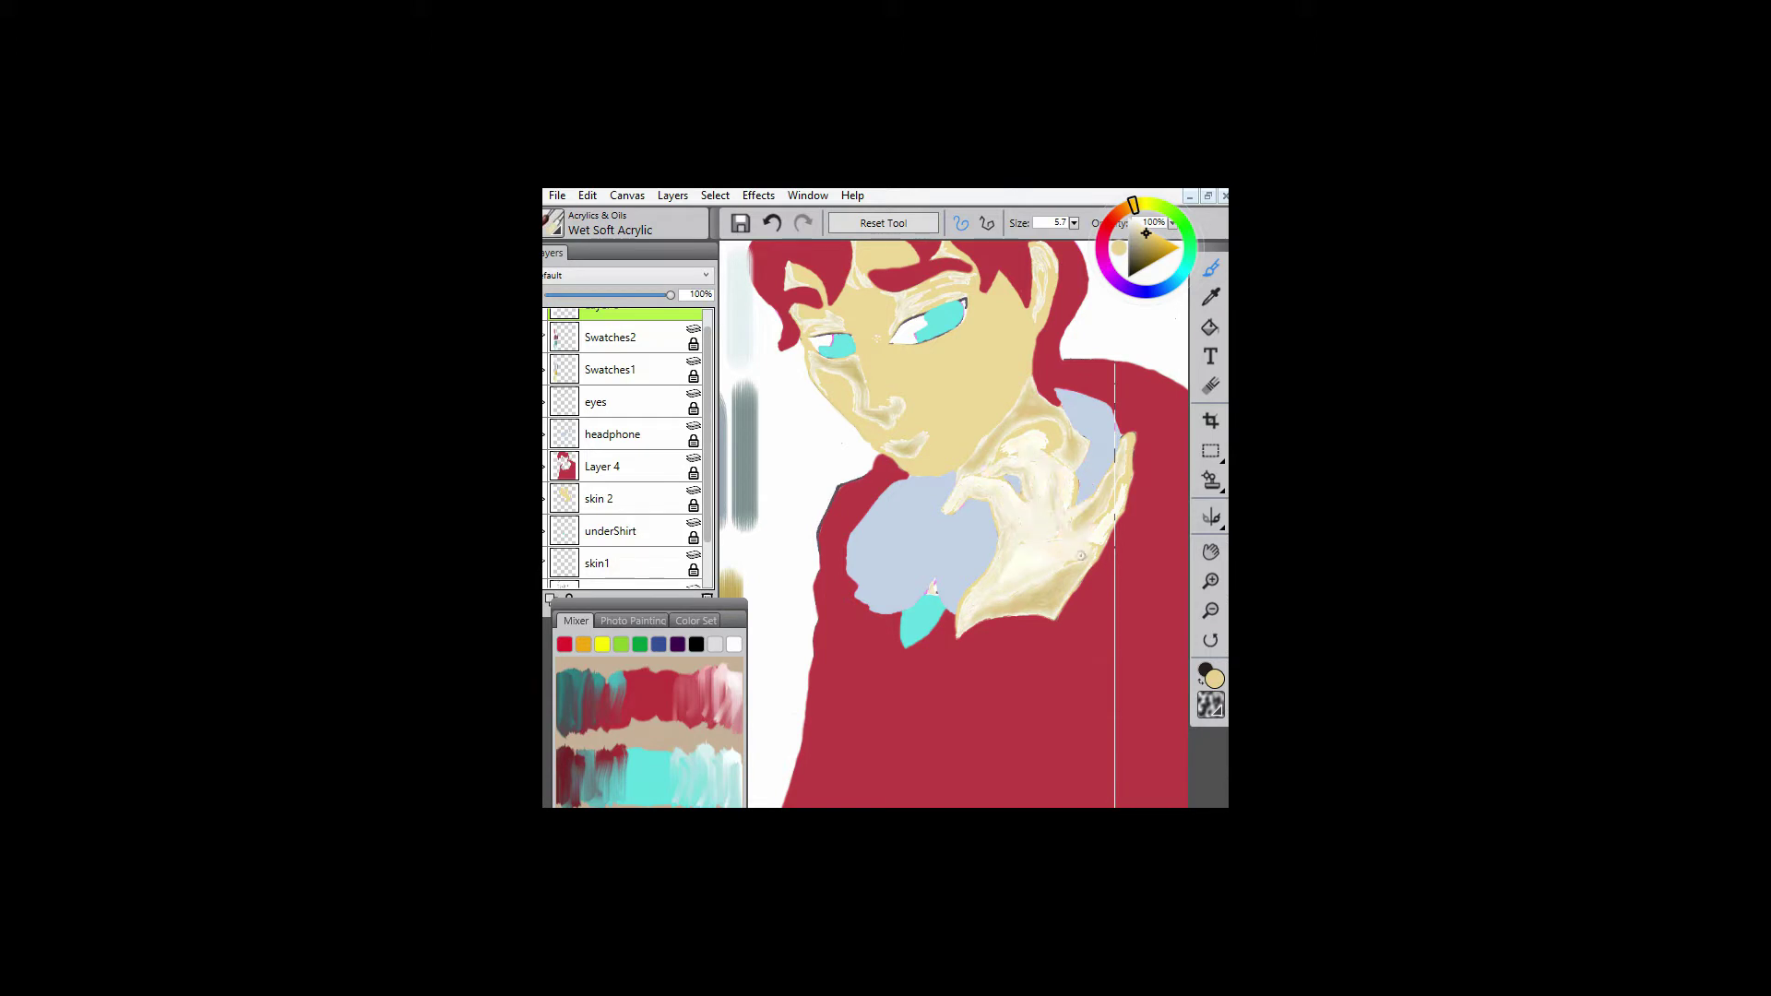
- Blend the highlights and shadows on the palm with the Pointed Stump blender
key("n")
left_click(608, 223)
left_click(612, 411)
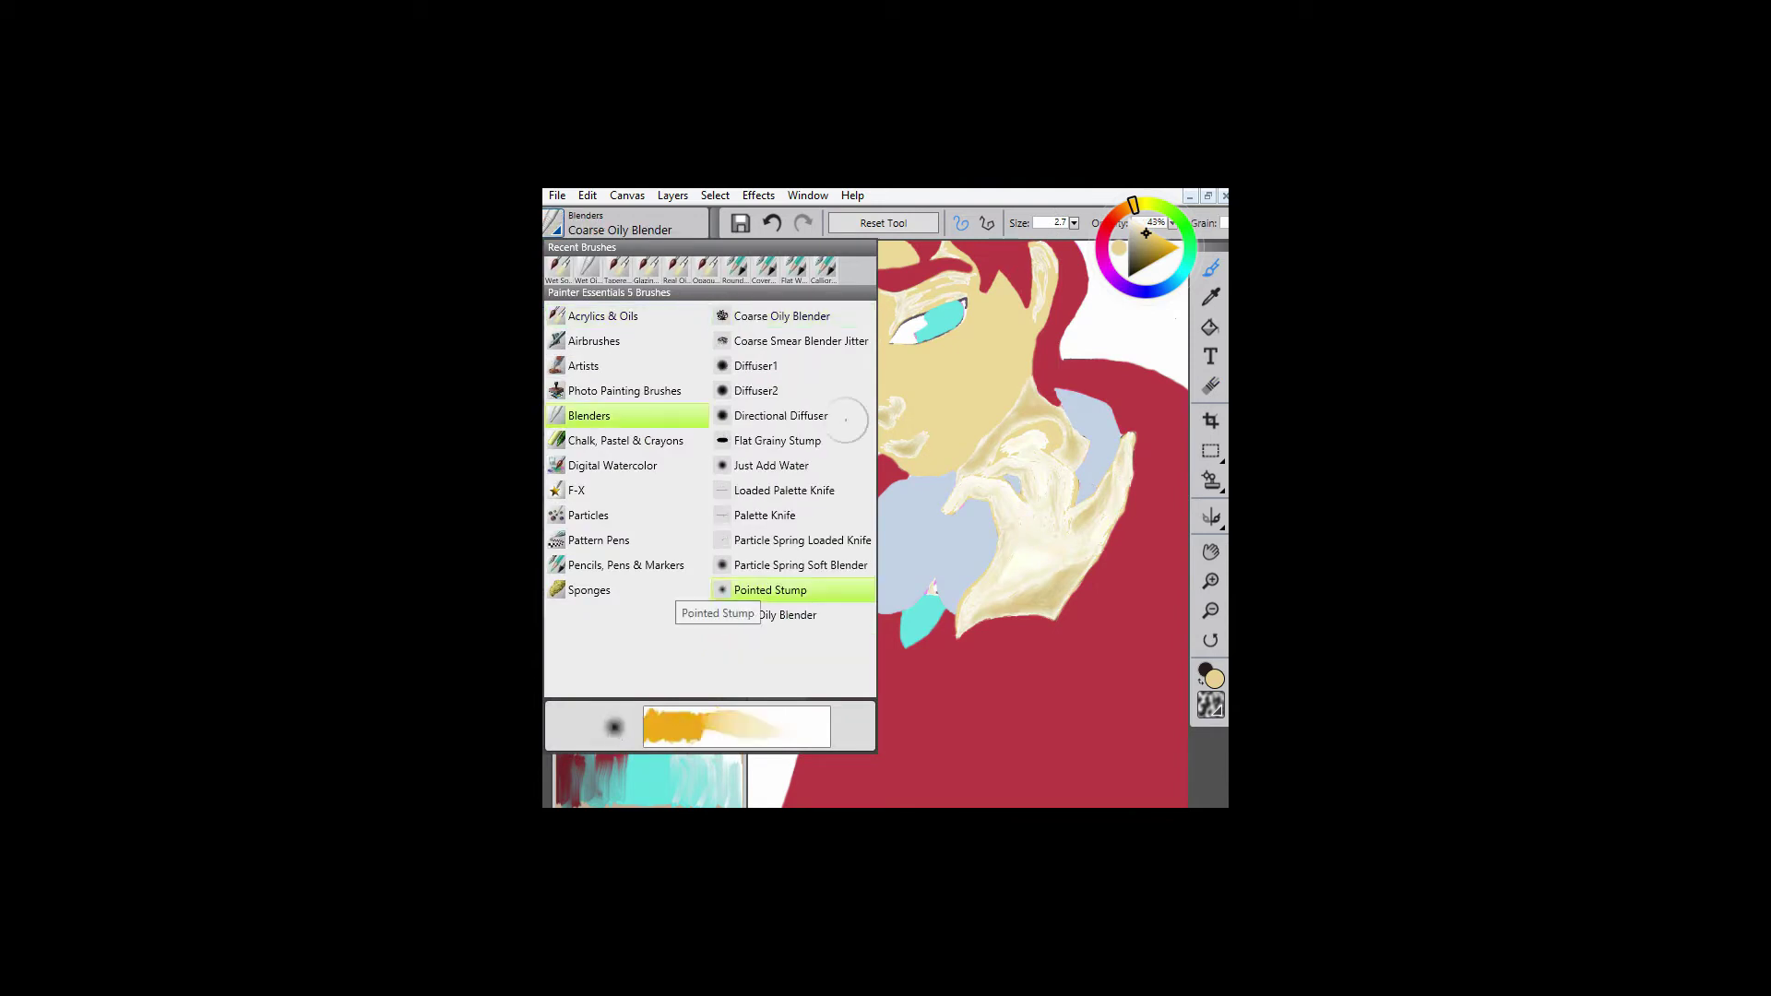
left_click(751, 584)
mouse_move(985, 588)
left_mouse_down()
mouse_move(1044, 583)
mouse_move(1030, 599)
mouse_move(1034, 581)
mouse_move(1011, 602)
mouse_move(1046, 565)
mouse_move(1039, 543)
mouse_move(1027, 588)
mouse_move(1080, 563)
left_mouse_up()
- Try the Just Add Water blender, and smooth the fingers and hand edge with the Pointed Stump blender at size 8.1
left_click(609, 224)
left_click(758, 464)
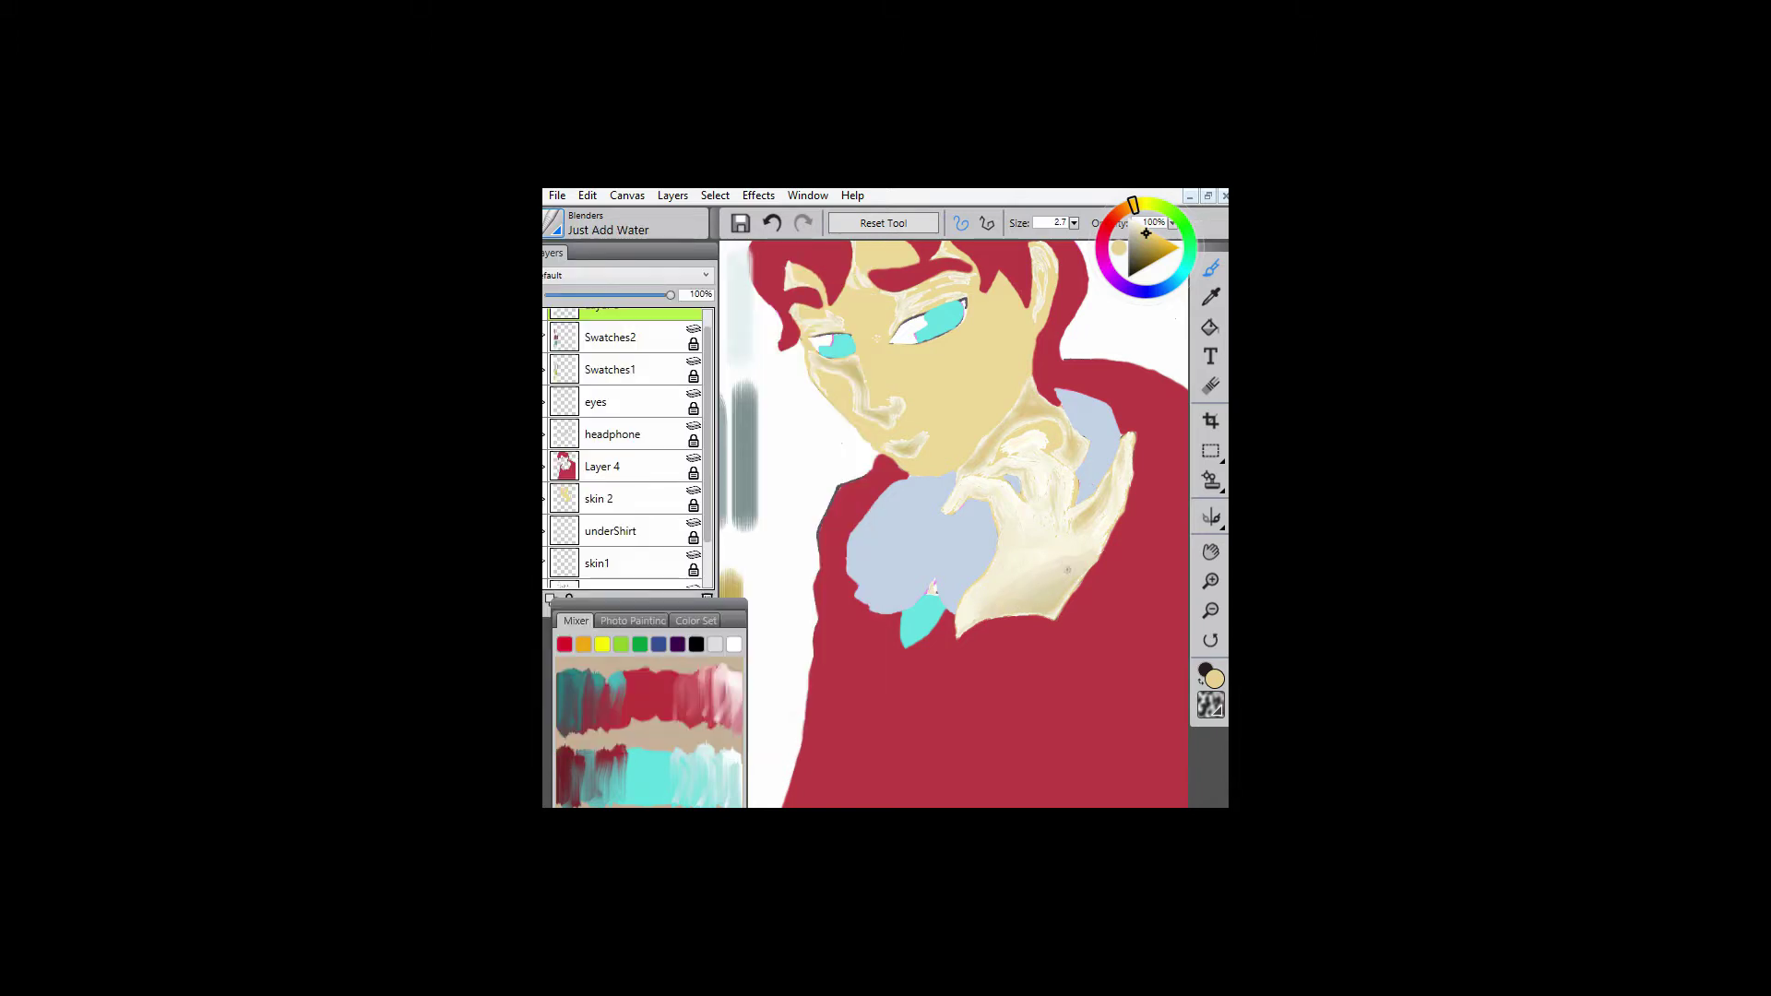
left_click(609, 224)
left_click(759, 500)
mouse_move(999, 473)
left_mouse_down()
mouse_move(1047, 493)
mouse_move(1033, 455)
mouse_move(1049, 459)
mouse_move(1097, 505)
mouse_move(1086, 535)
mouse_move(1128, 444)
left_mouse_up()
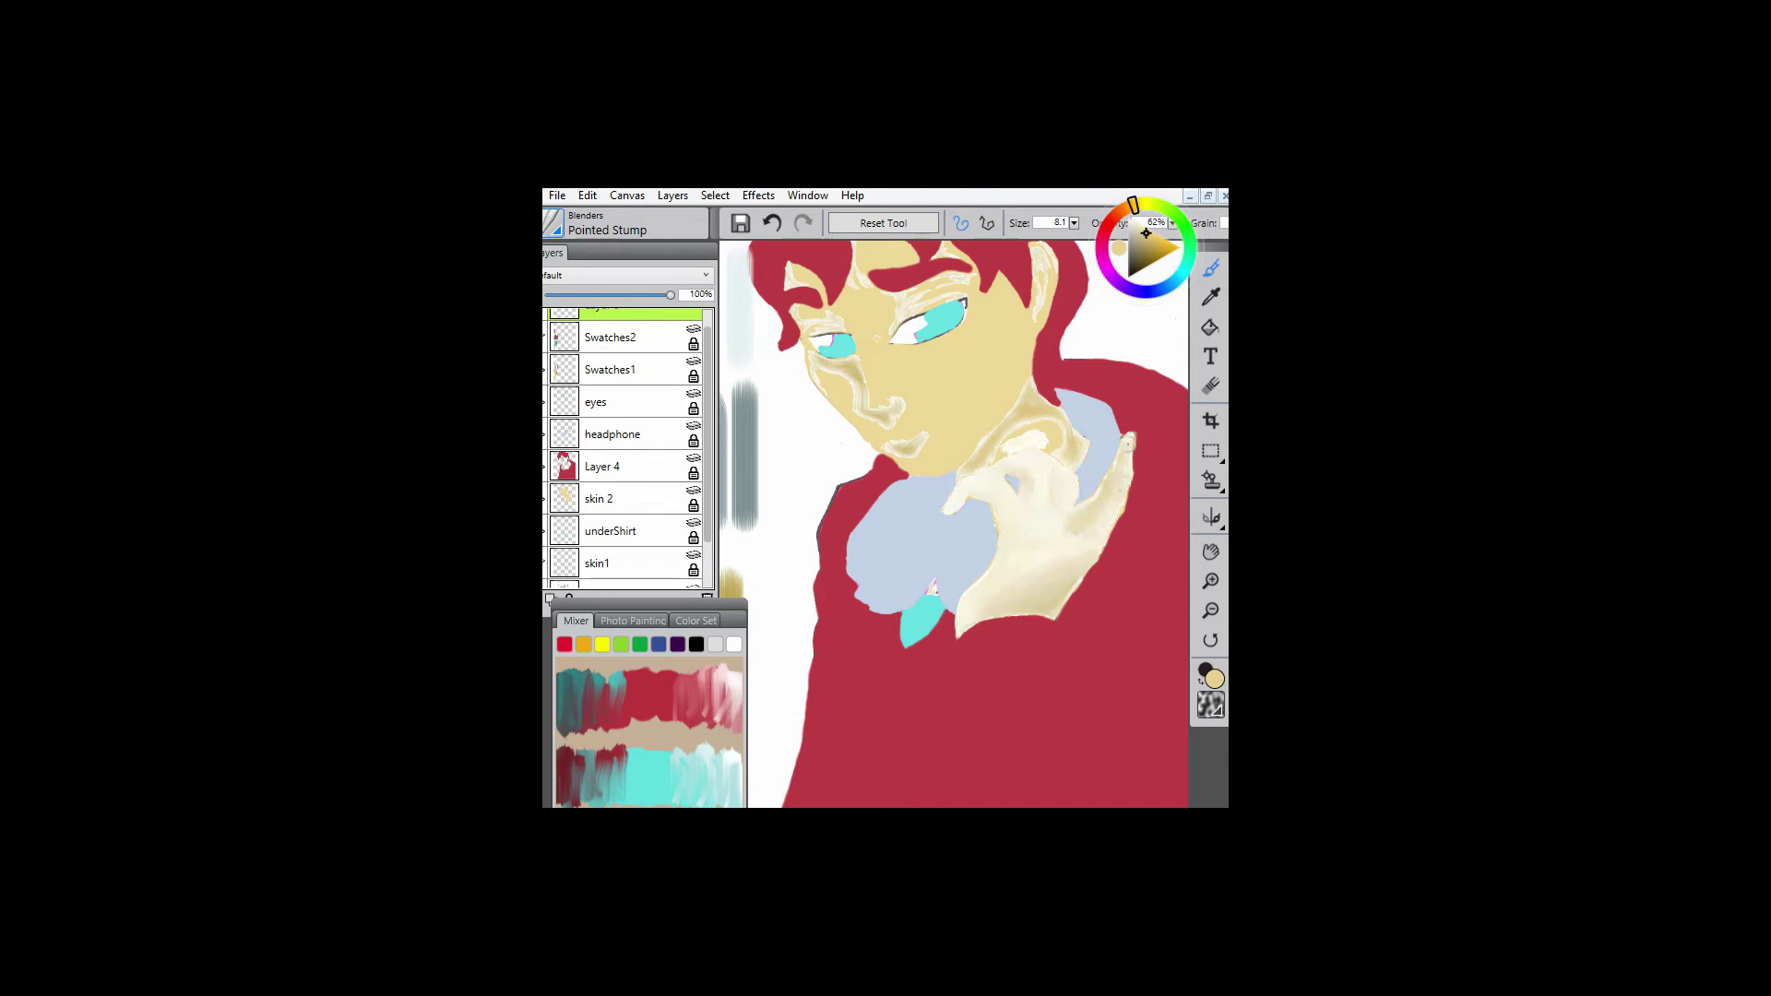
- Undo and redo the latest blending strokes on the hand
key("ctrl+shift+x")
key("ctrl+z")
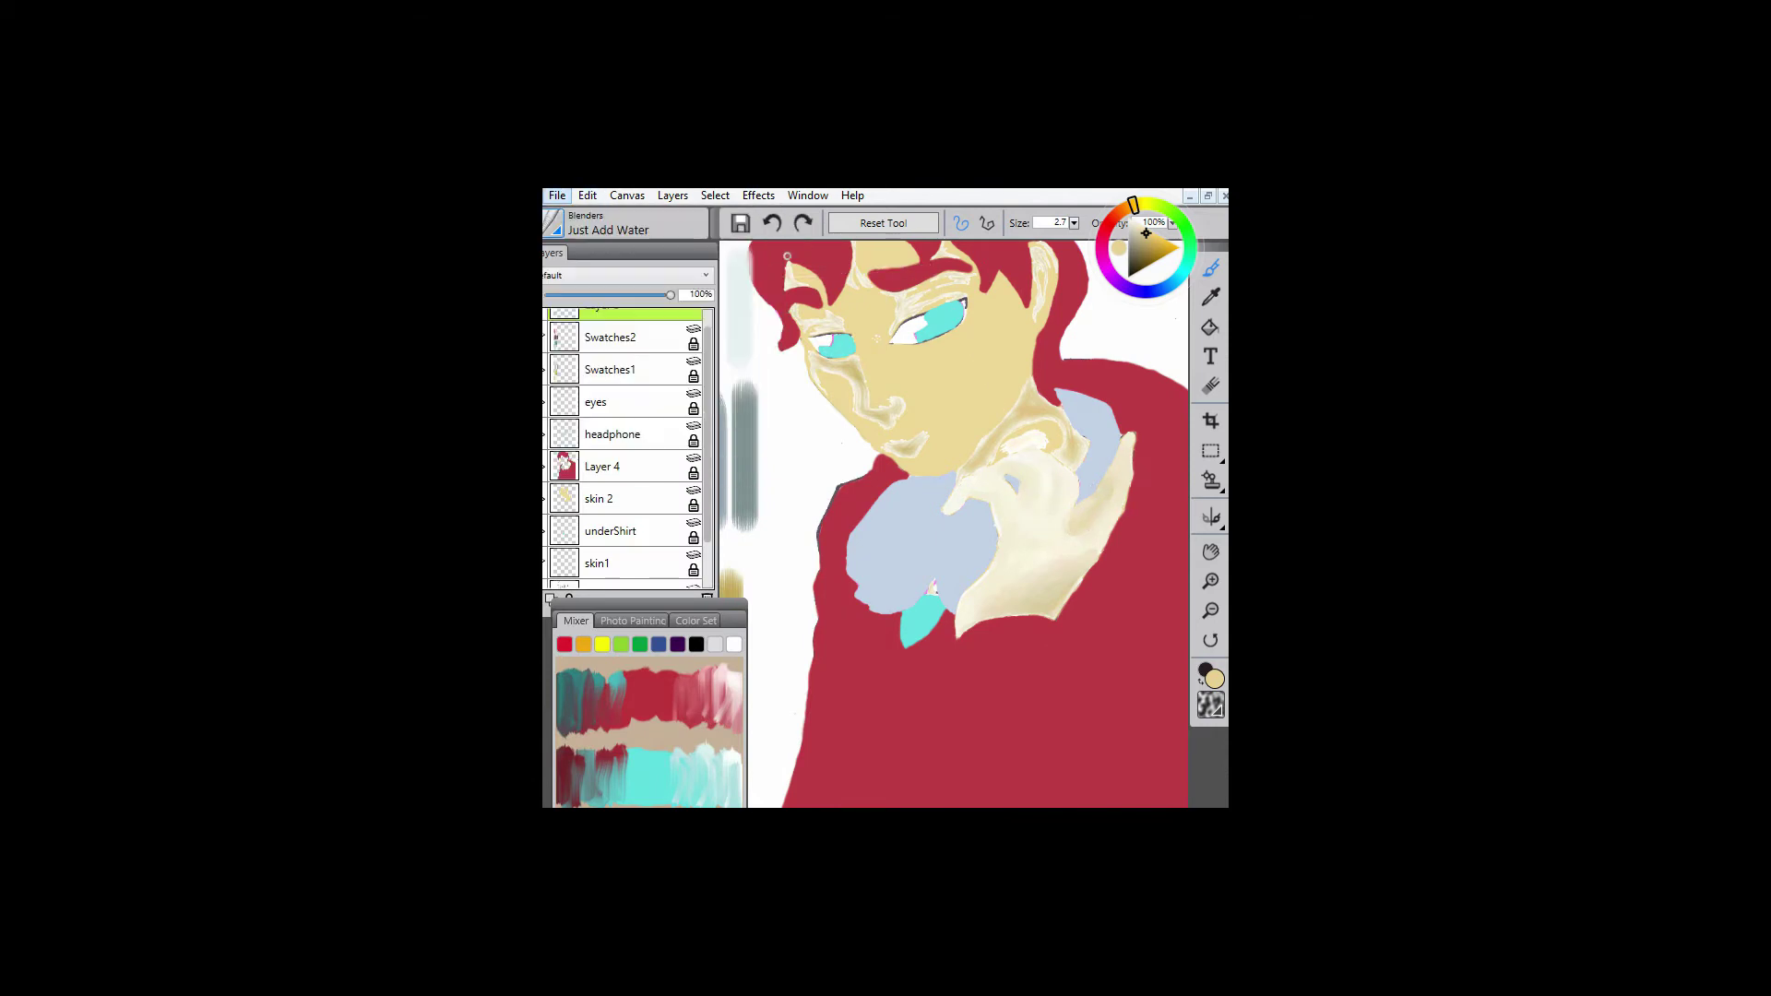
key("ctrl+0")
key("ctrl+y")
key("ctrl+y")
- Rework the finger shapes on the hand, and set the Pointed Stump blender to size 2.6
left_click(554, 224)
left_click(771, 636)
mouse_move(1019, 480)
left_mouse_down()
mouse_move(1084, 511)
mouse_move(1043, 592)
mouse_move(994, 512)
left_mouse_up()
left_click(553, 223)
left_click(614, 270)
key("bracketleft")
key("bracketleft")
key("bracketleft")
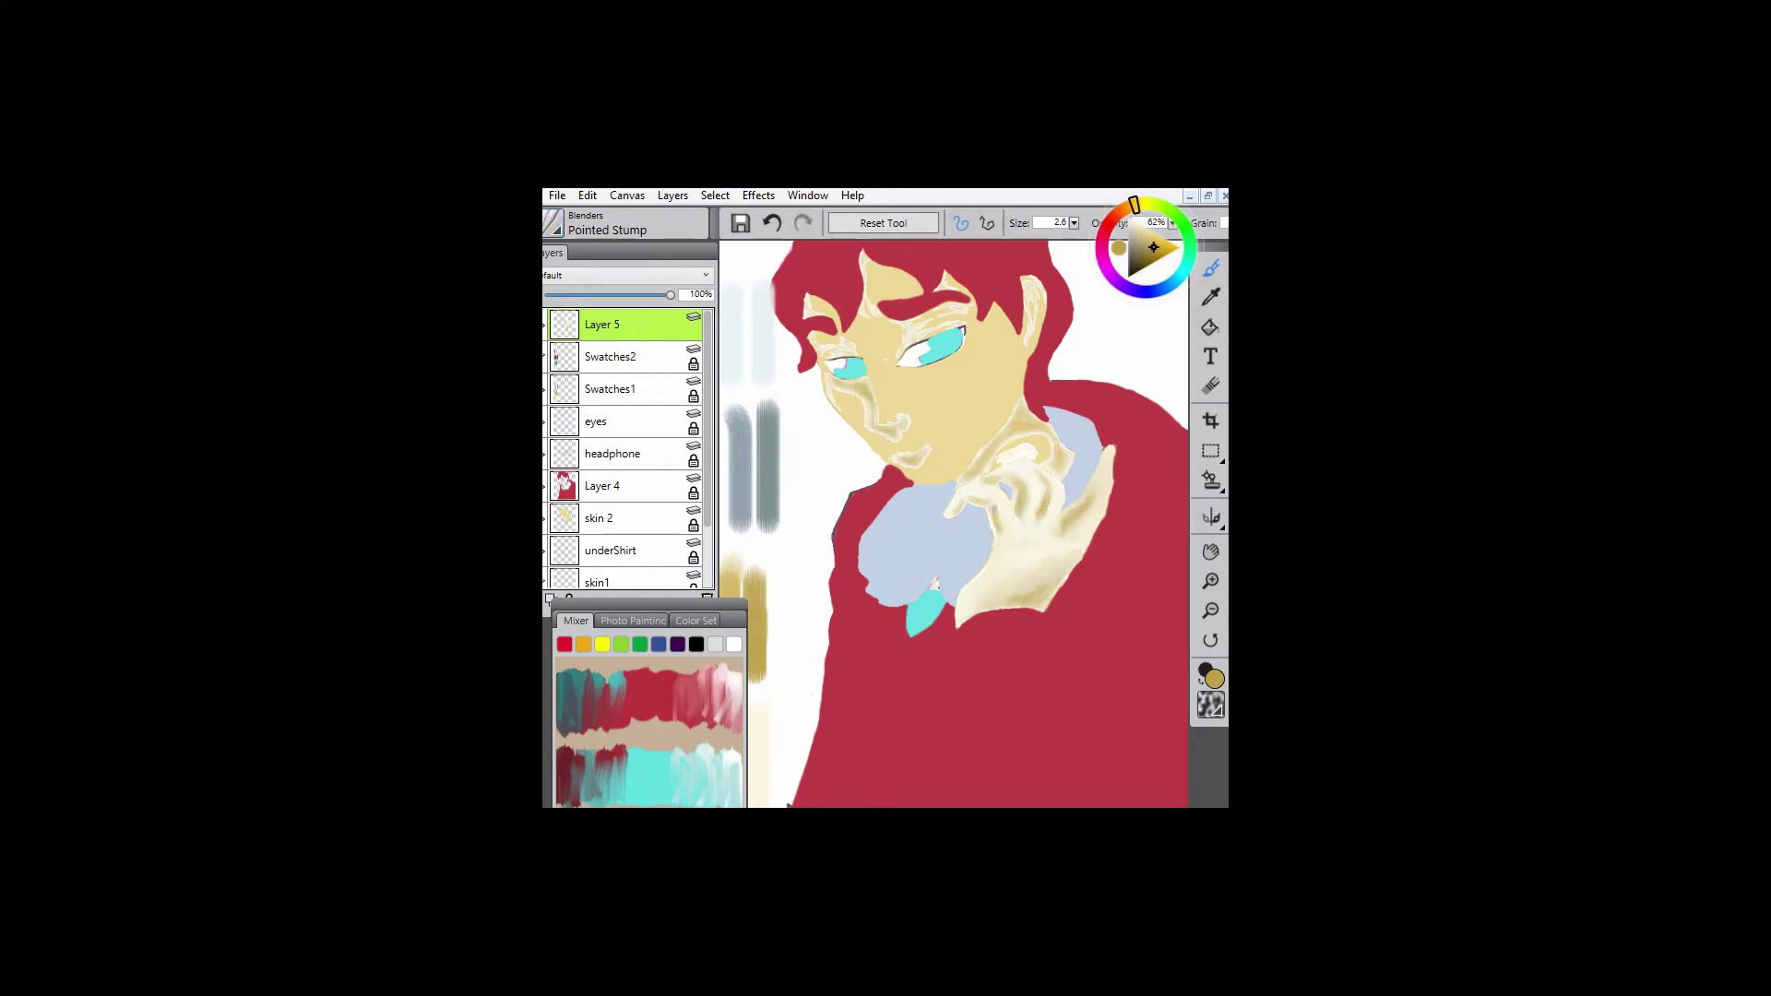
- Paint golden shadows between the fingers and along the wrist with the Wet Soft Acrylic brush at size 5.7
left_click(554, 224)
left_click(615, 269)
key("g")
mouse_move(789, 806)
left_mouse_down()
mouse_move(866, 772)
mouse_move(818, 803)
left_mouse_up()
key("b")
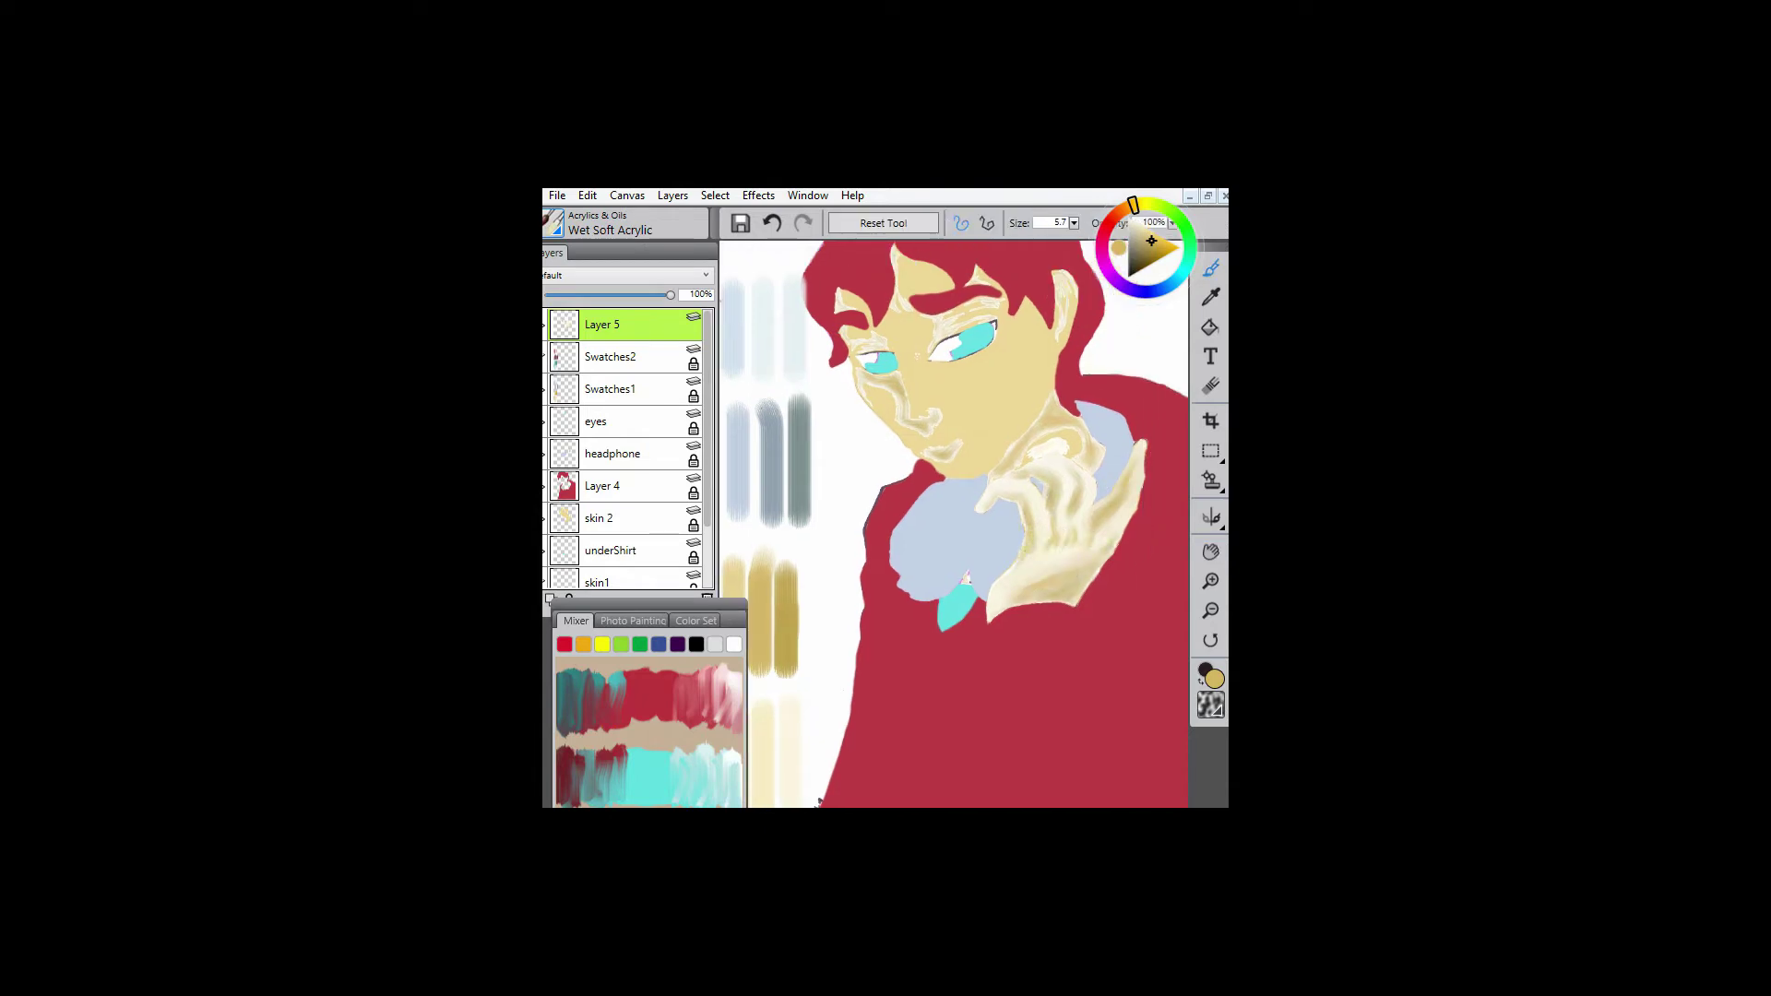
- Blend the shading on the fingers and neck with the Pointed Stump blender at size 2.6
left_click(609, 224)
left_click(612, 419)
left_click(793, 553)
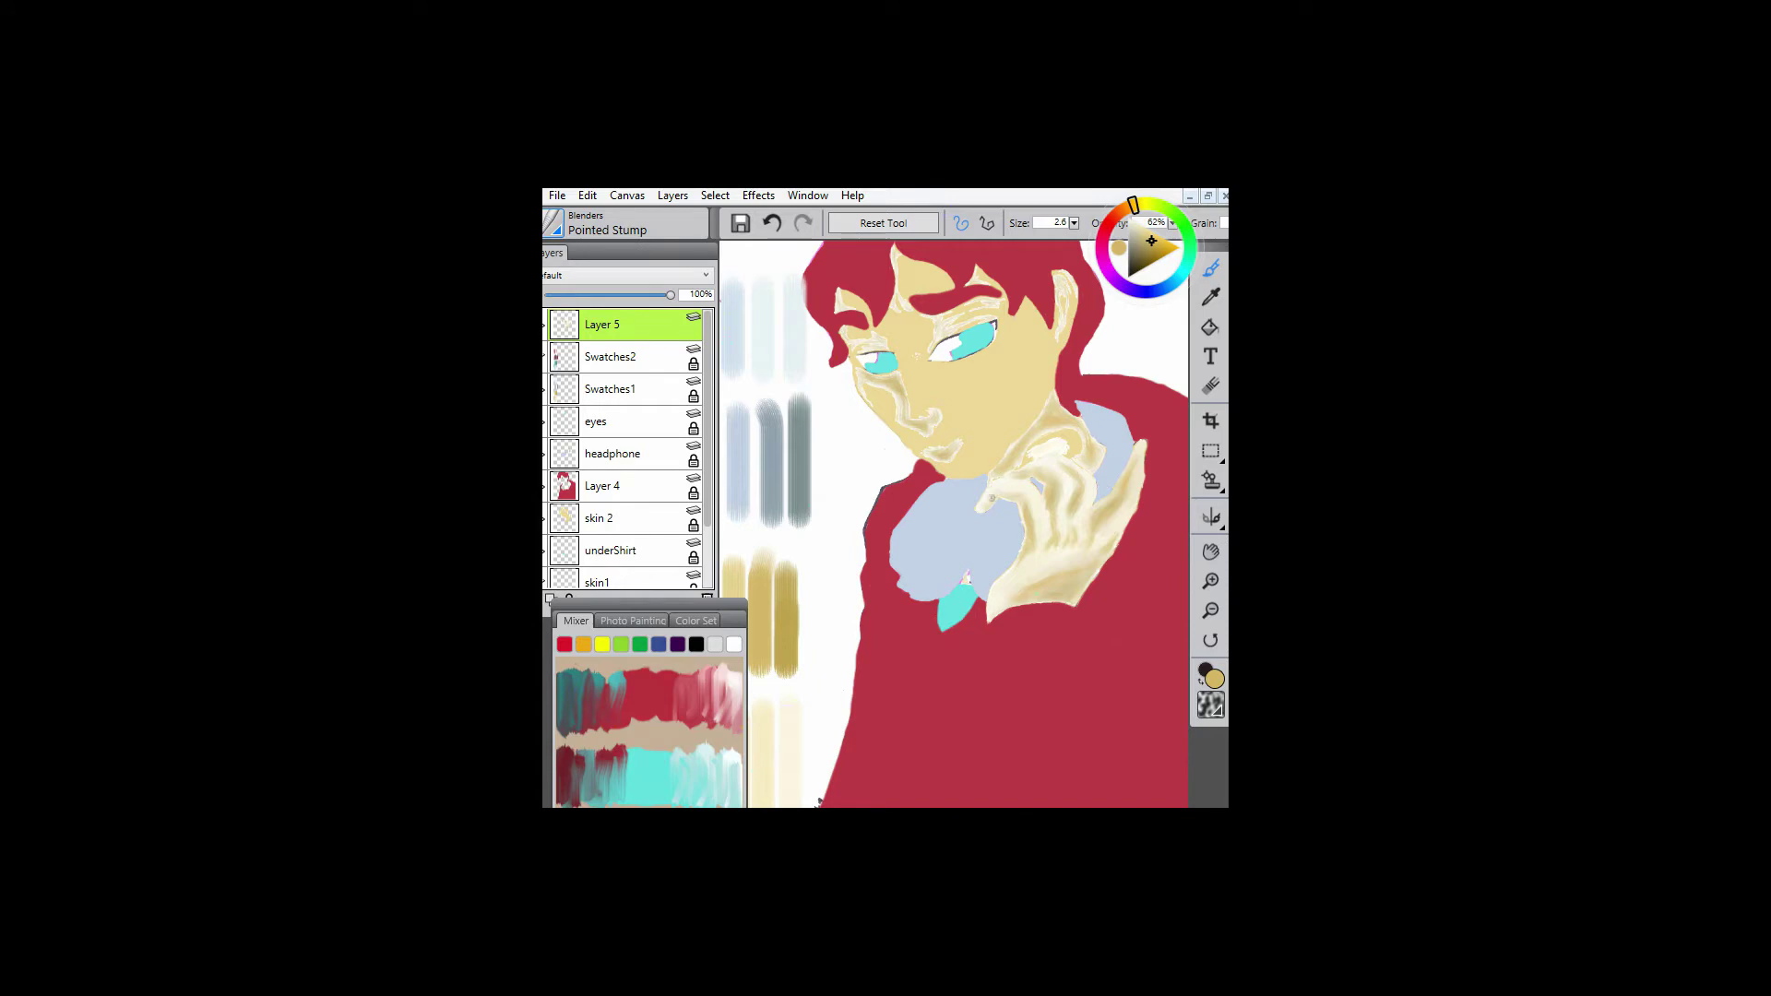
key("n")
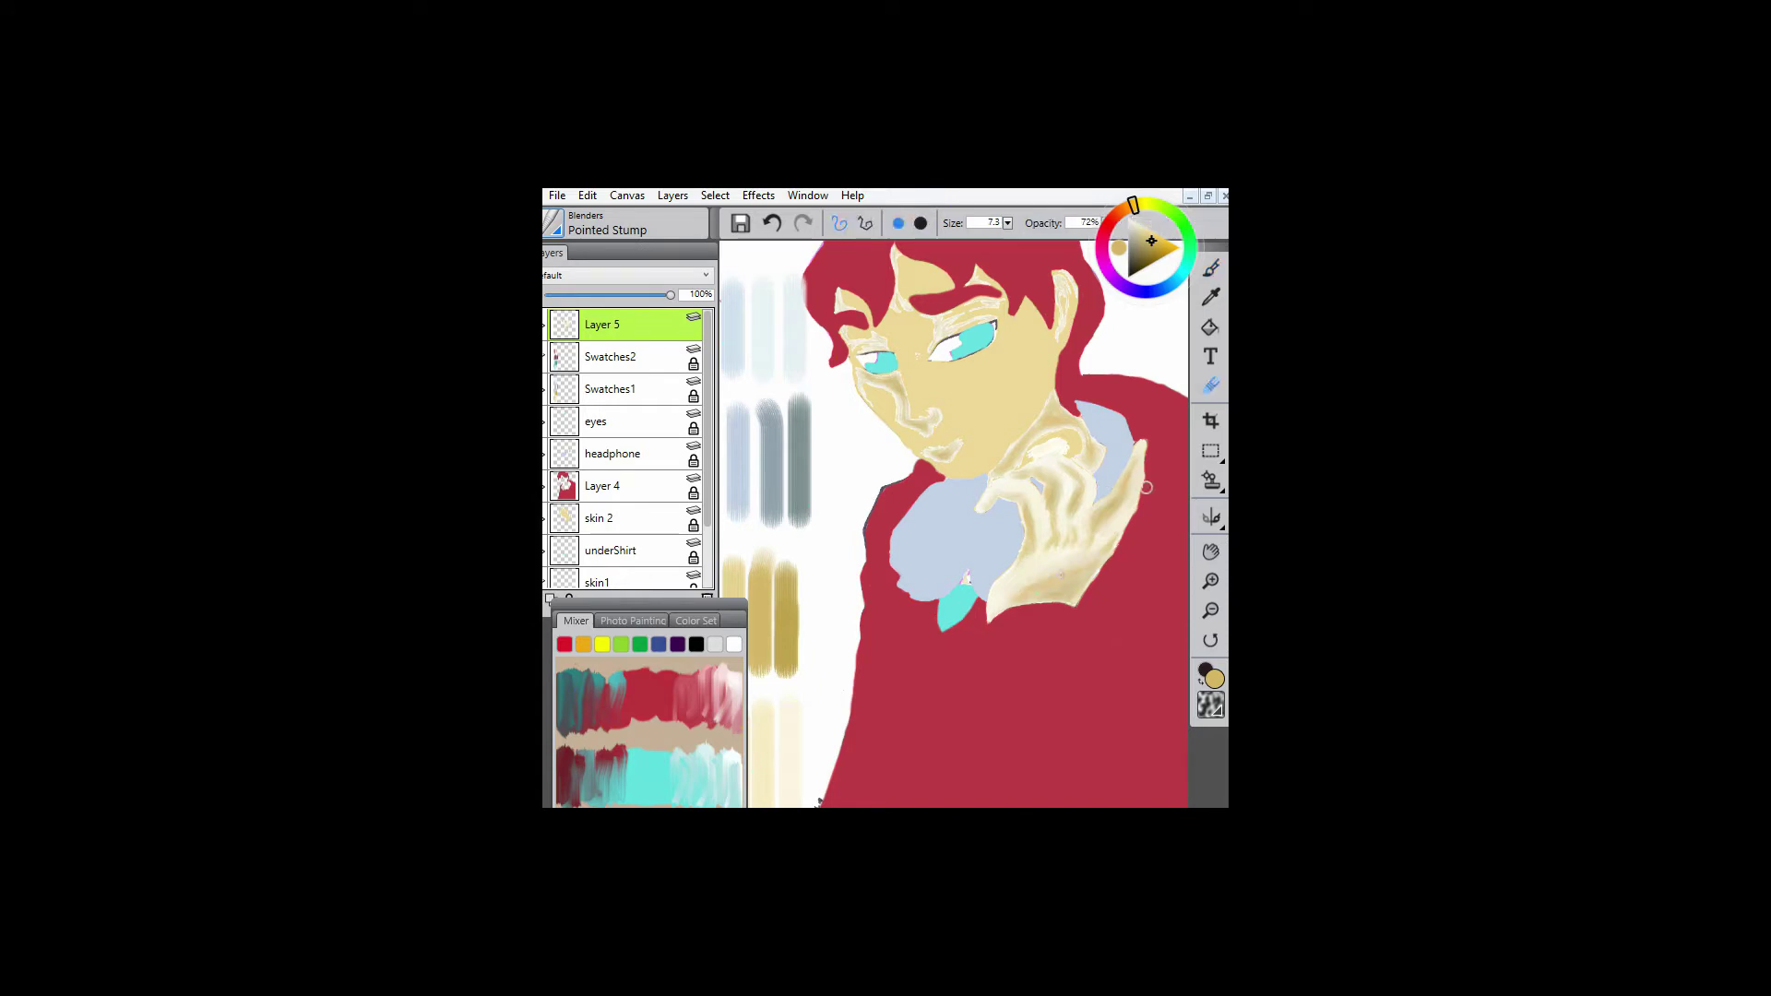
key("ctrl+z")
key("b")
left_click_drag(990, 494, 1013, 451)
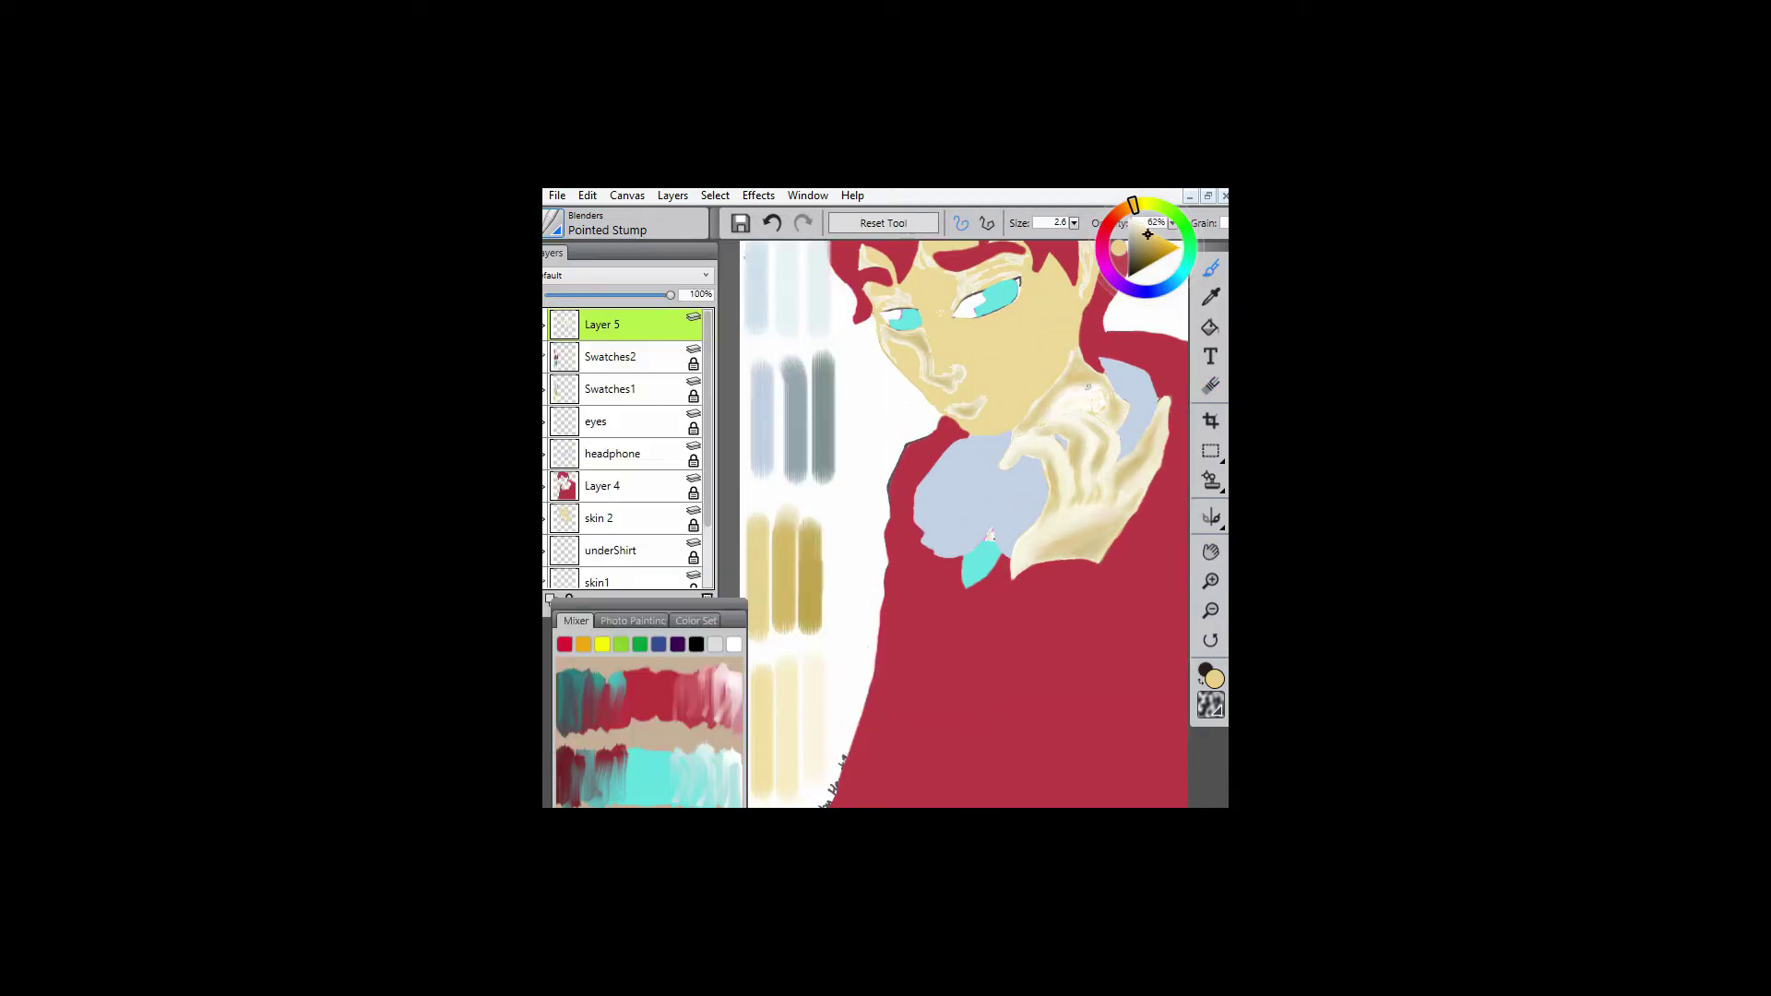
- Try the Particle Spring Soft Blender at size 1.2 on the hand and neck shading
key("ctrl+shift+b")
key("ctrl+shift+b")
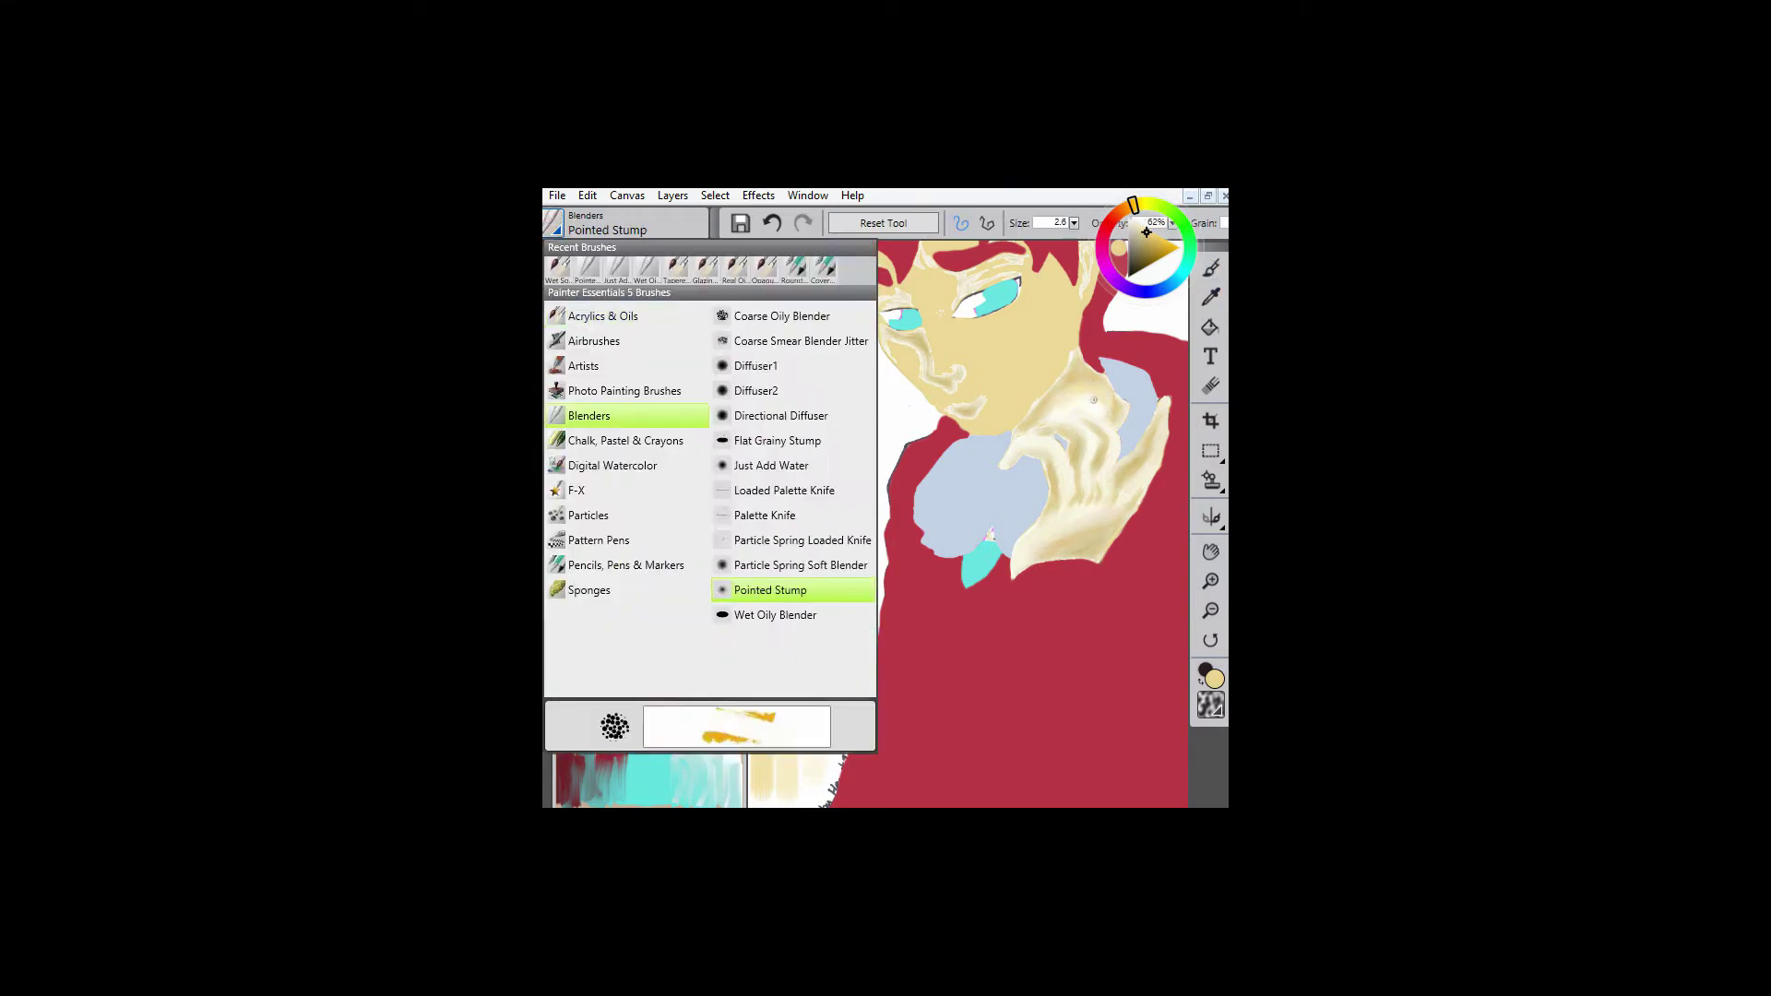
key("ctrl+shift+b")
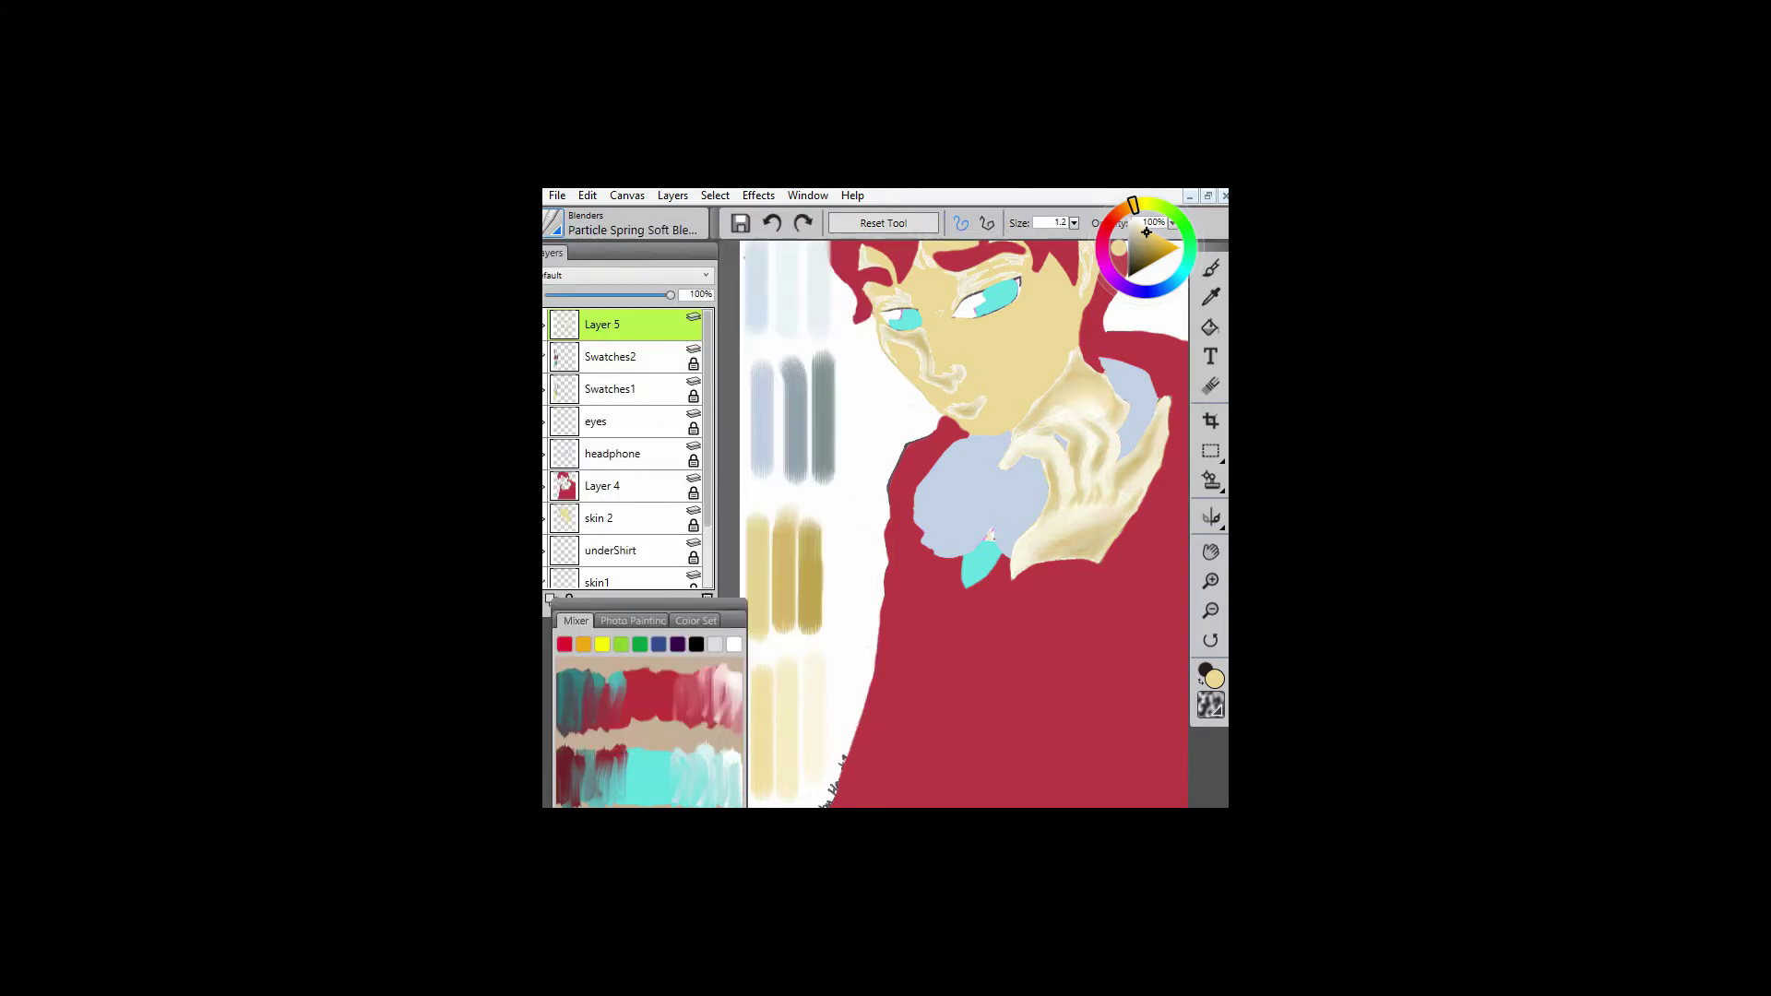
key("d")
- Add shading strokes to the fingers with the Wet Soft Acrylic brush, and soften them with the Pointed Stump blender
key("ctrl+shift+b")
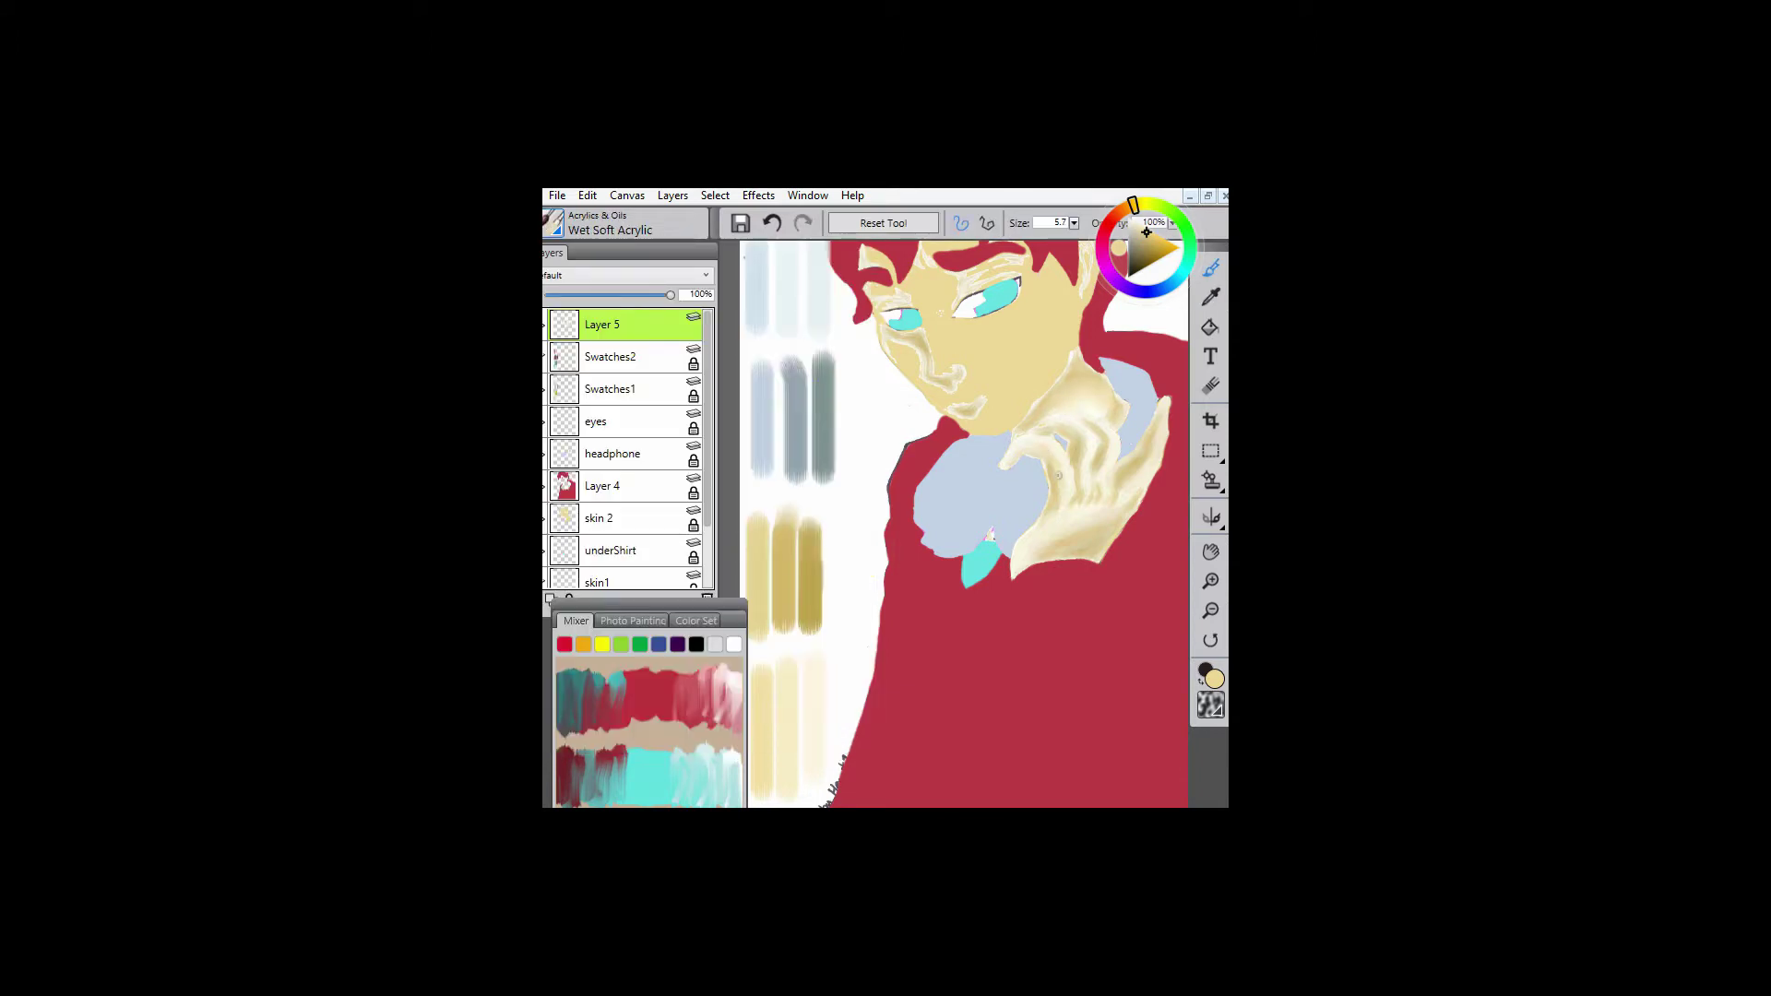
left_click_drag(1086, 494, 1084, 475)
key("ctrl+shift+b")
left_click(790, 266)
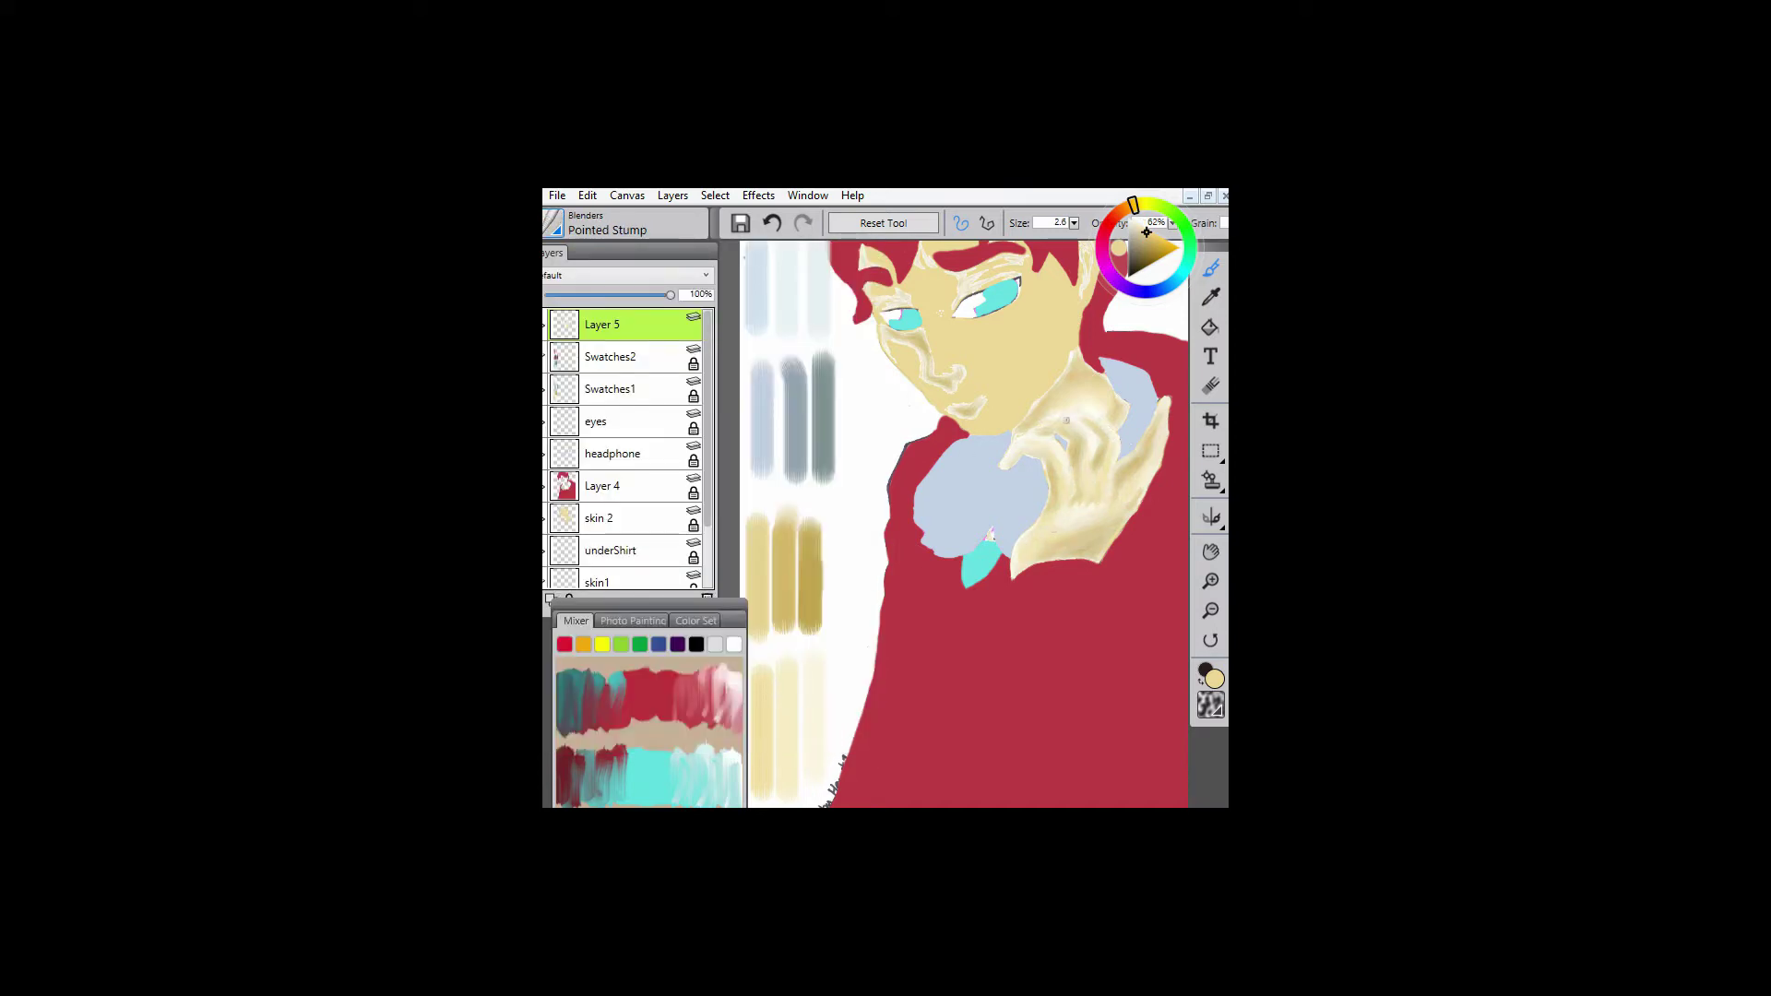
- Try a Particle Spring Soft Blender stroke across the shirt, and undo it
key("ctrl+shift+b")
left_click(807, 561)
left_click_drag(900, 627, 1181, 498)
left_click(587, 196)
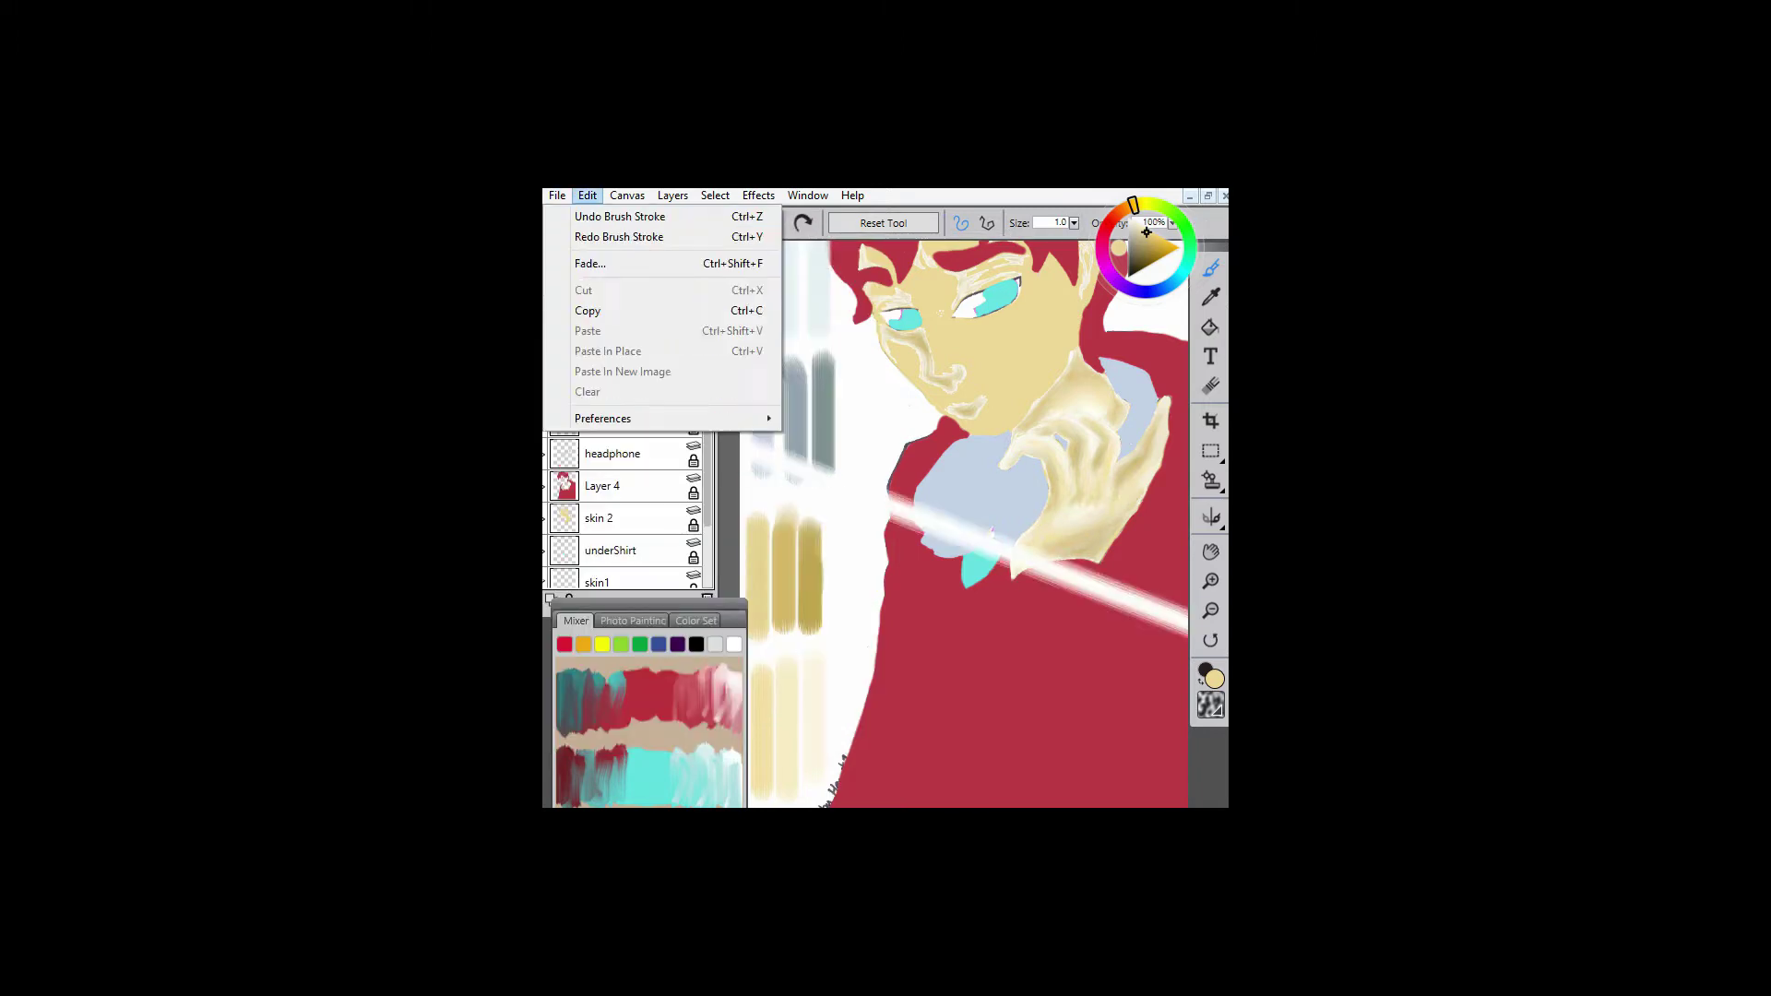
left_click(609, 215)
- Try a Particle Spring Soft Blender stroke along the wrist, and undo the last strokes on the hand
left_click_drag(1093, 537, 1015, 611)
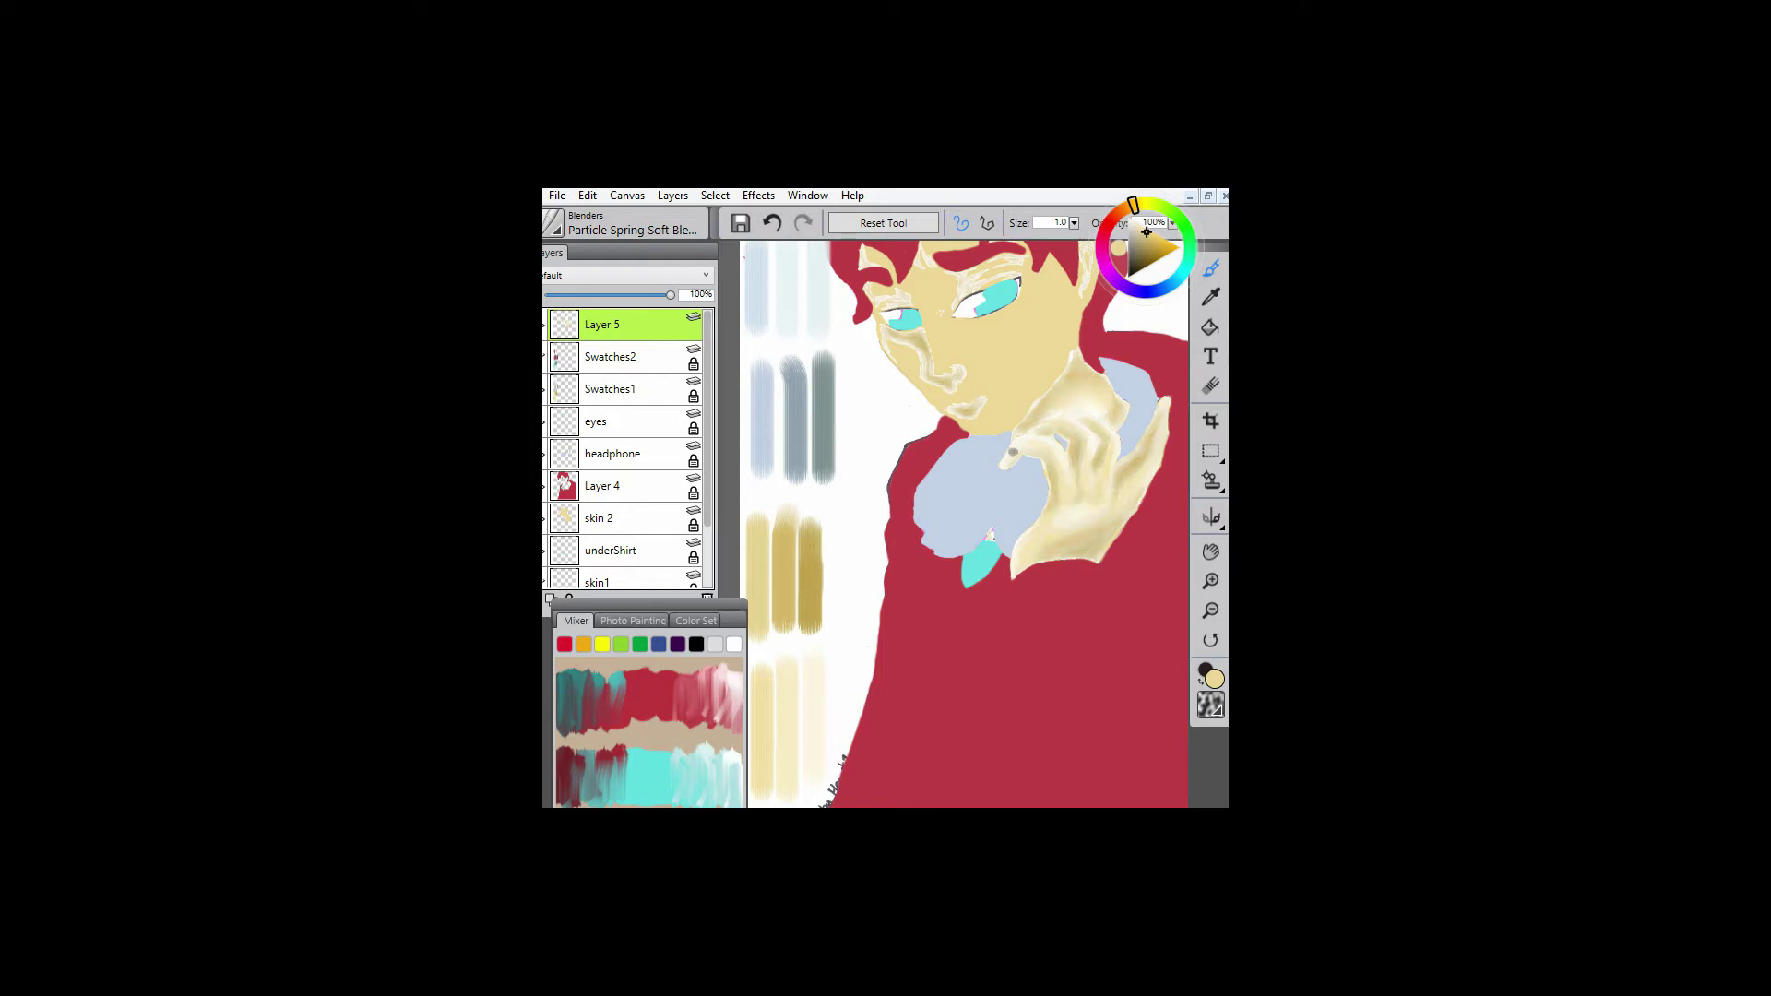
key("ctrl+z")
key("ctrl+z")
key("n")
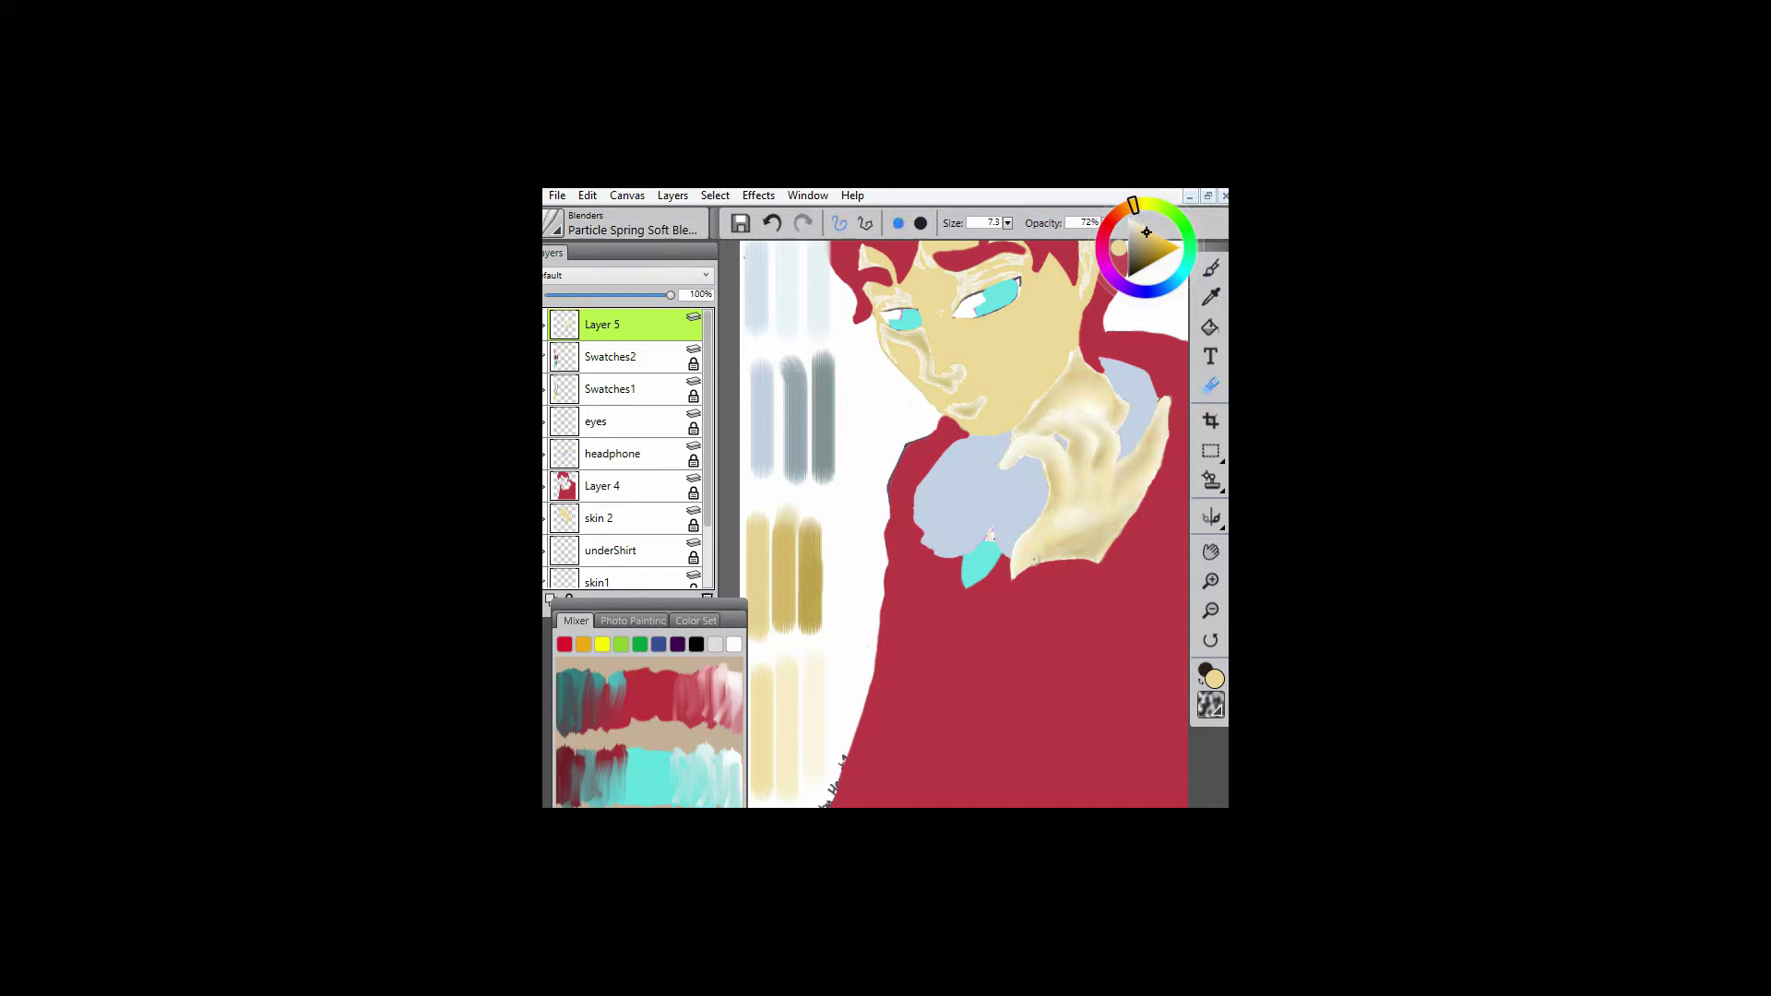
key("ctrl+0")
scroll(975, 521, "up", 5)
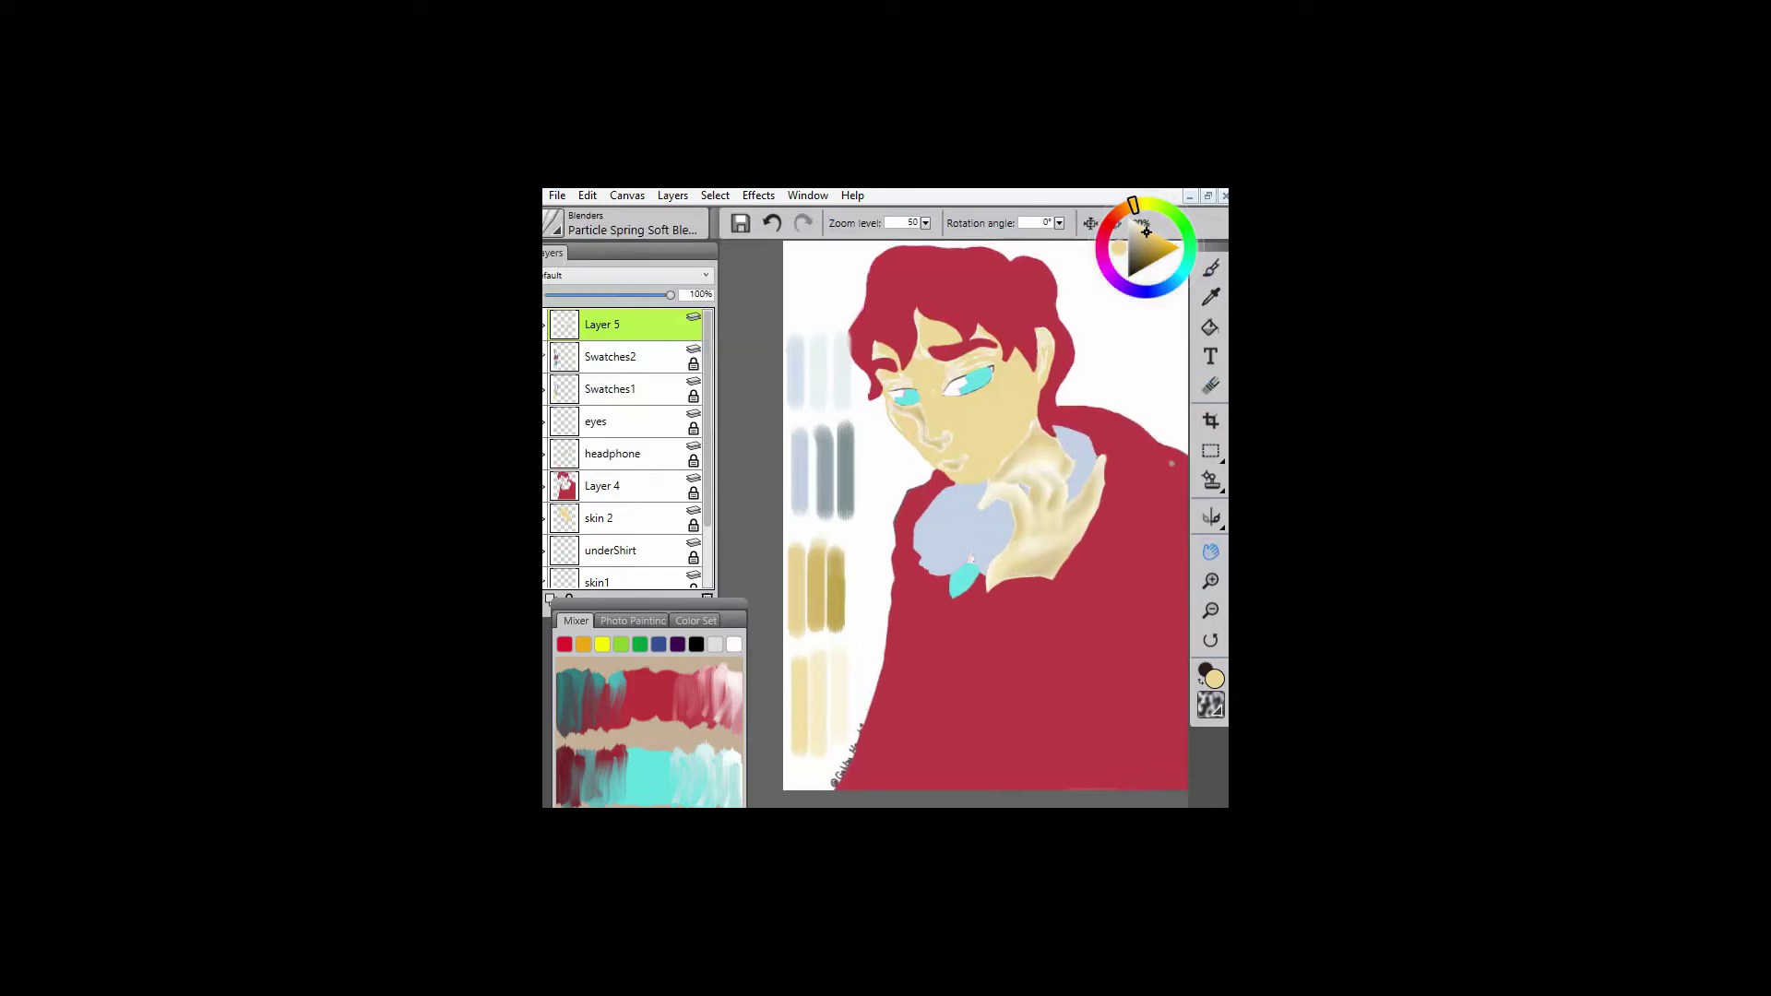
- Add thin shading along the ear and side of the face with Wet Soft Acrylic at size 1.3, and undo the last stroke
key("b")
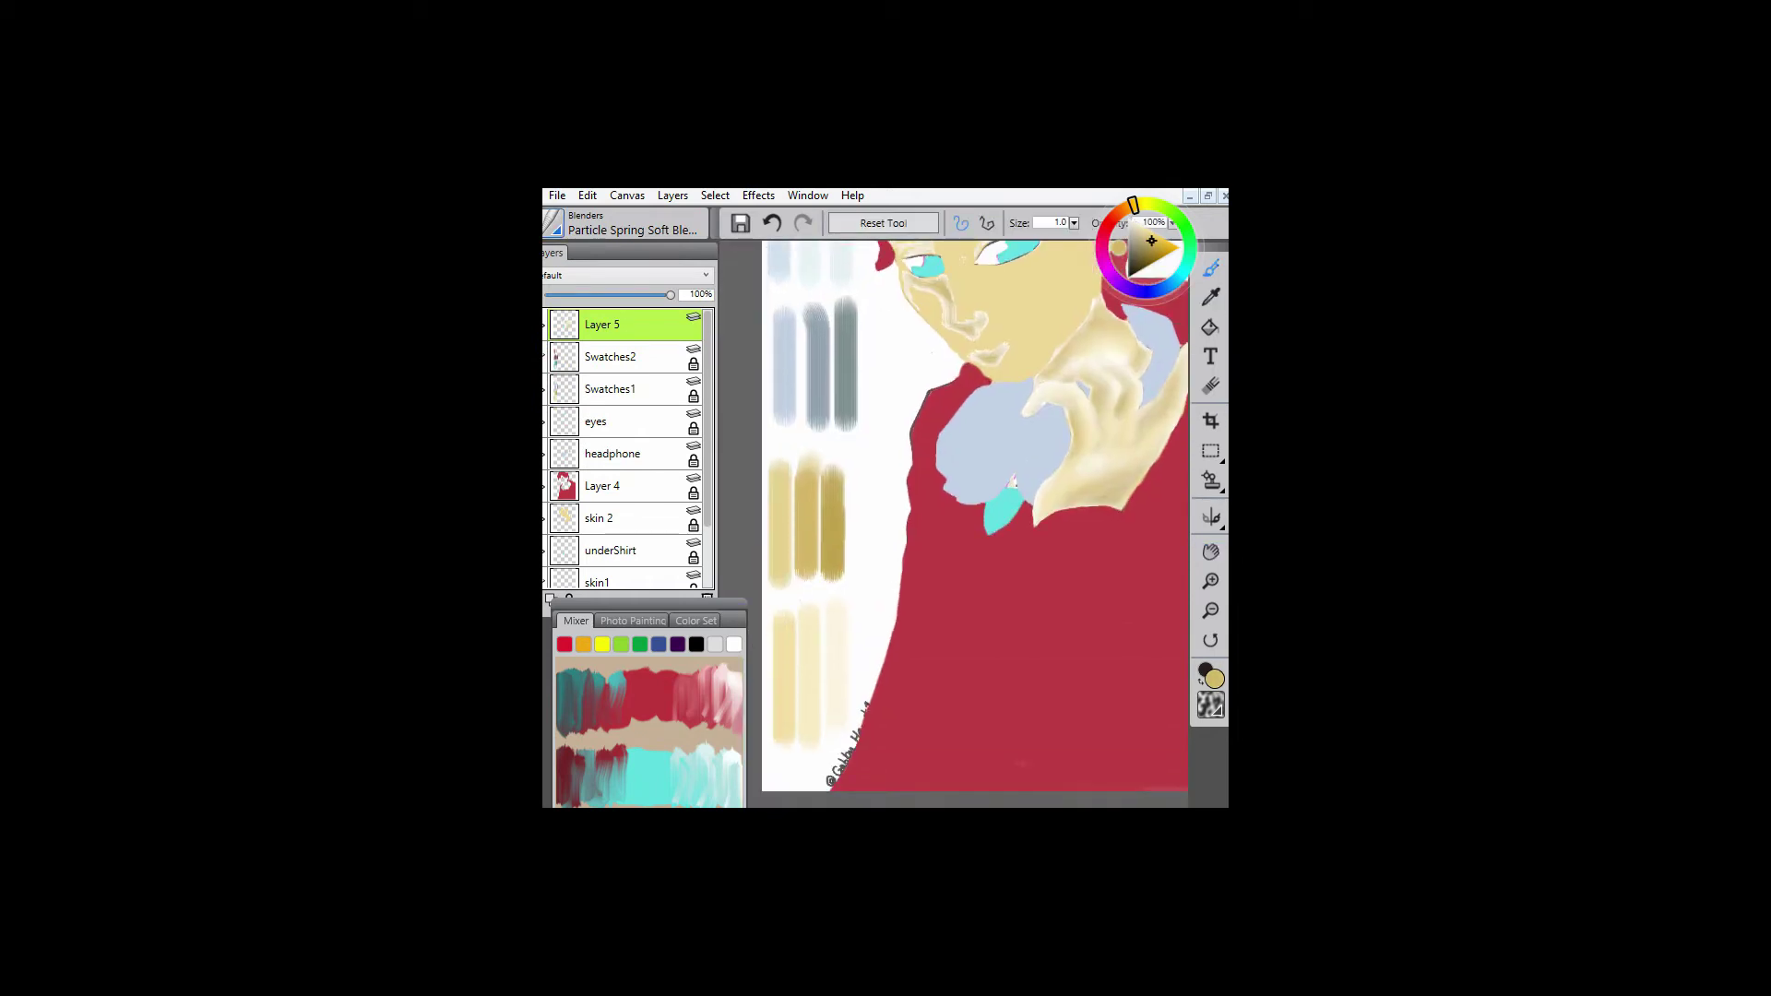
scroll(960, 517, "up", 2)
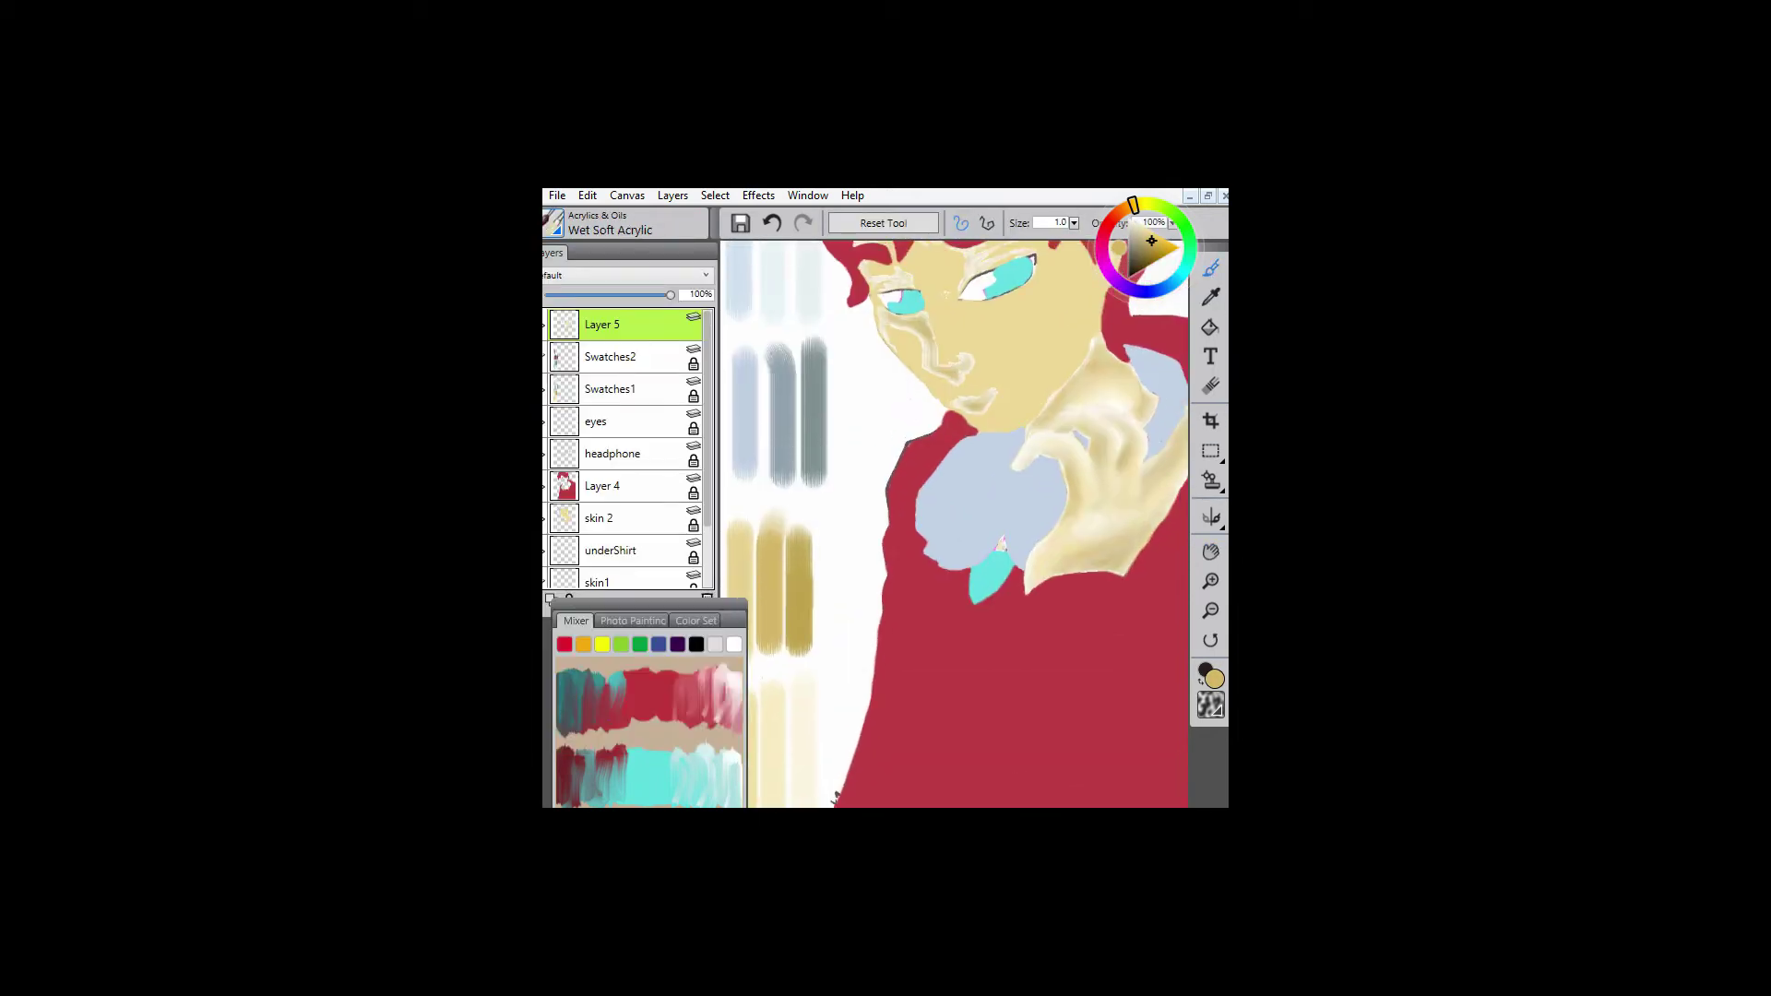
scroll(955, 516, "down", 1)
scroll(955, 517, "up", 3)
key("bracketright")
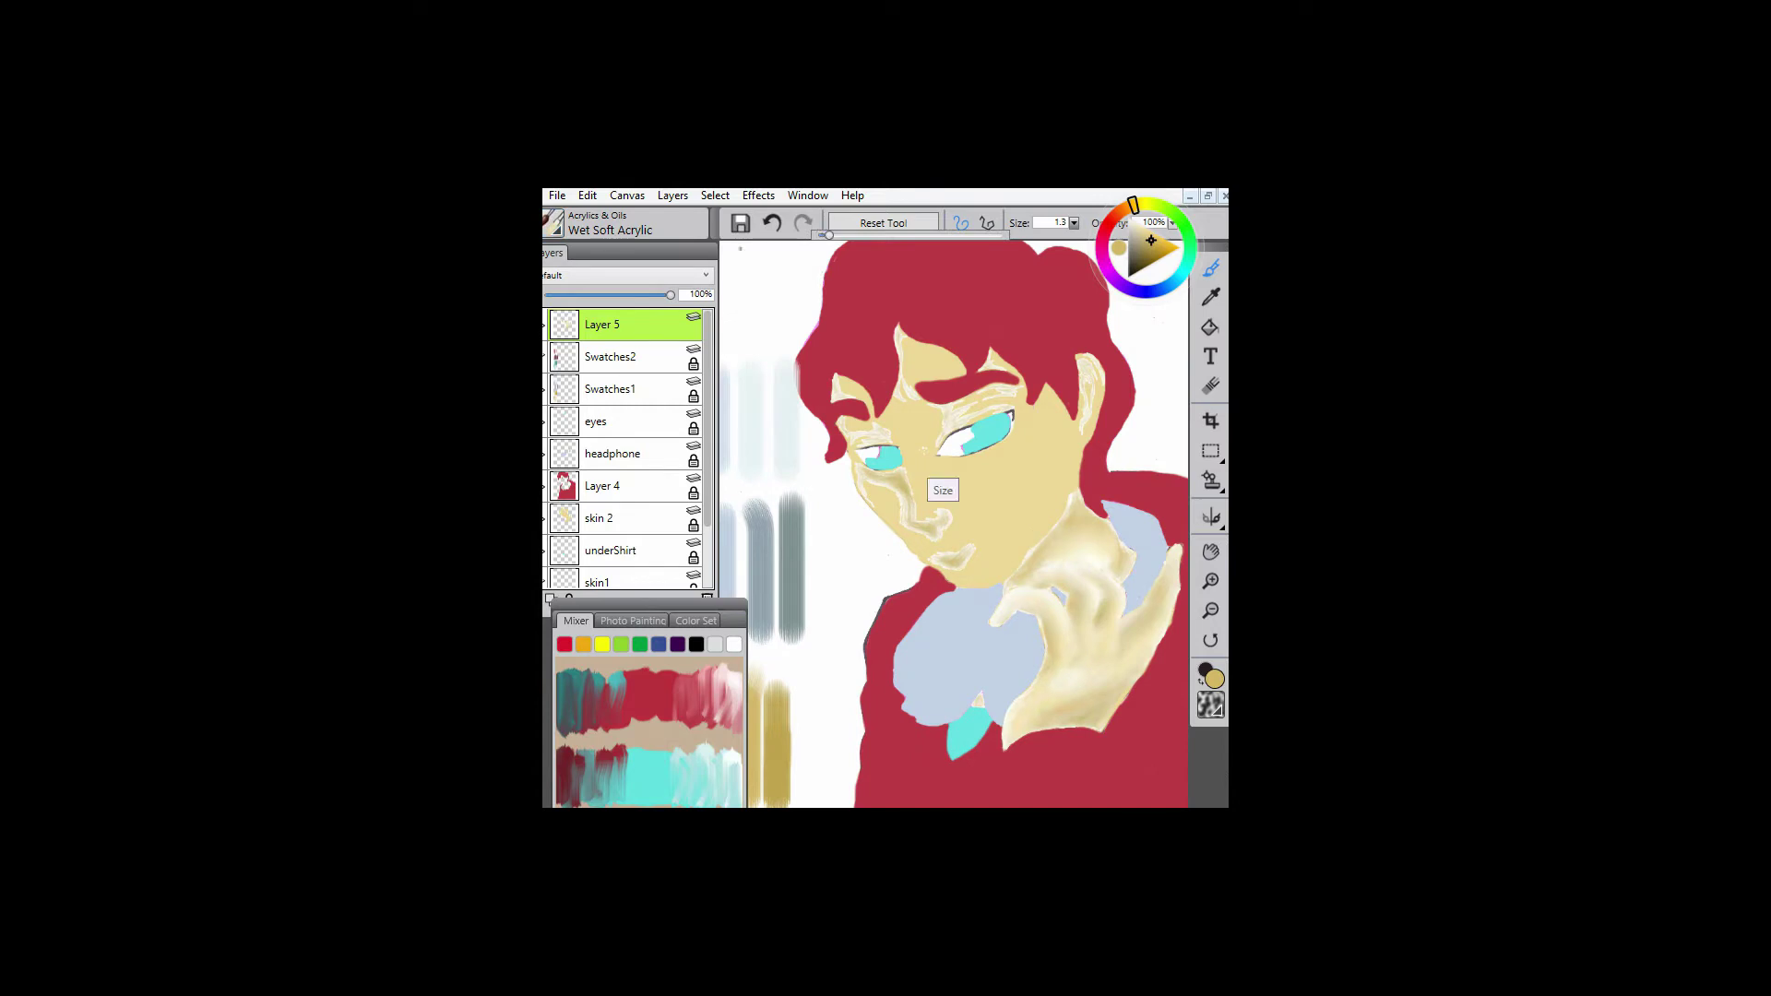
left_click_drag(1075, 424, 1070, 500)
mouse_move(1069, 406)
left_mouse_down()
mouse_move(992, 413)
mouse_move(1023, 390)
left_mouse_up()
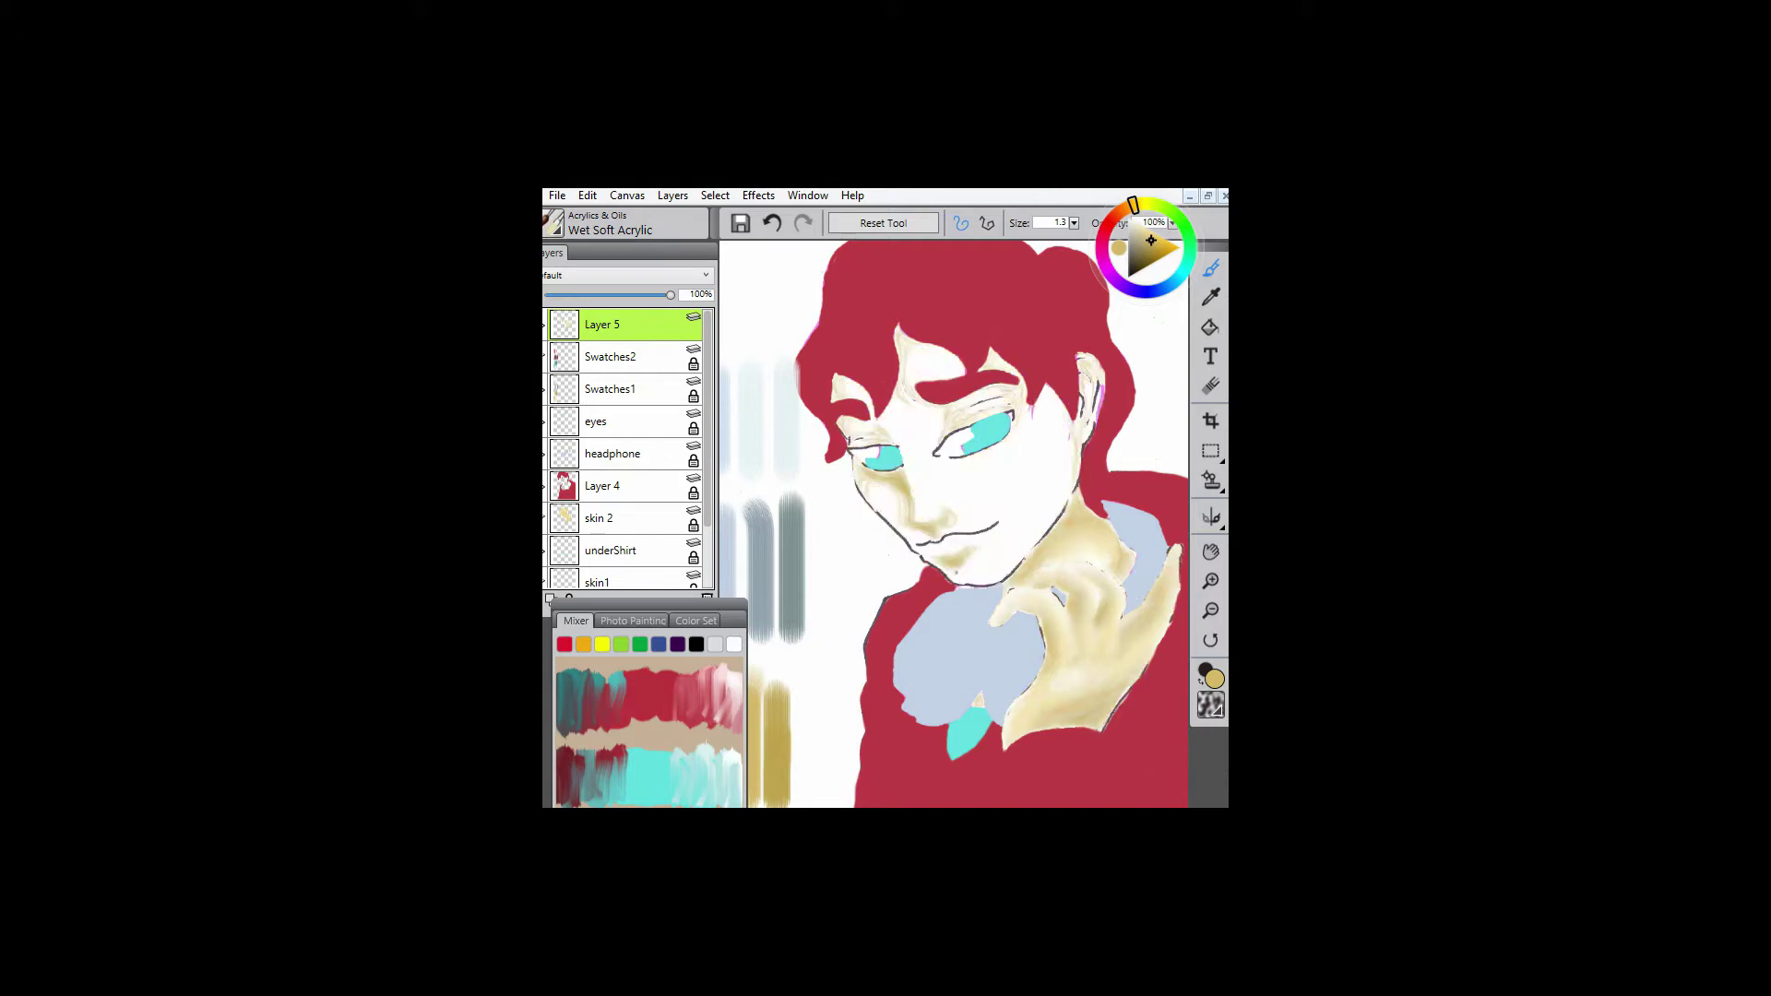
left_click(588, 195)
left_click(609, 212)
- Choose a pale skin tone and paint a highlight on the cheek with Wet Soft Acrylic at size 4.0
scroll(950, 517, "down", 3)
scroll(950, 516, "up", 3)
left_click(1139, 225)
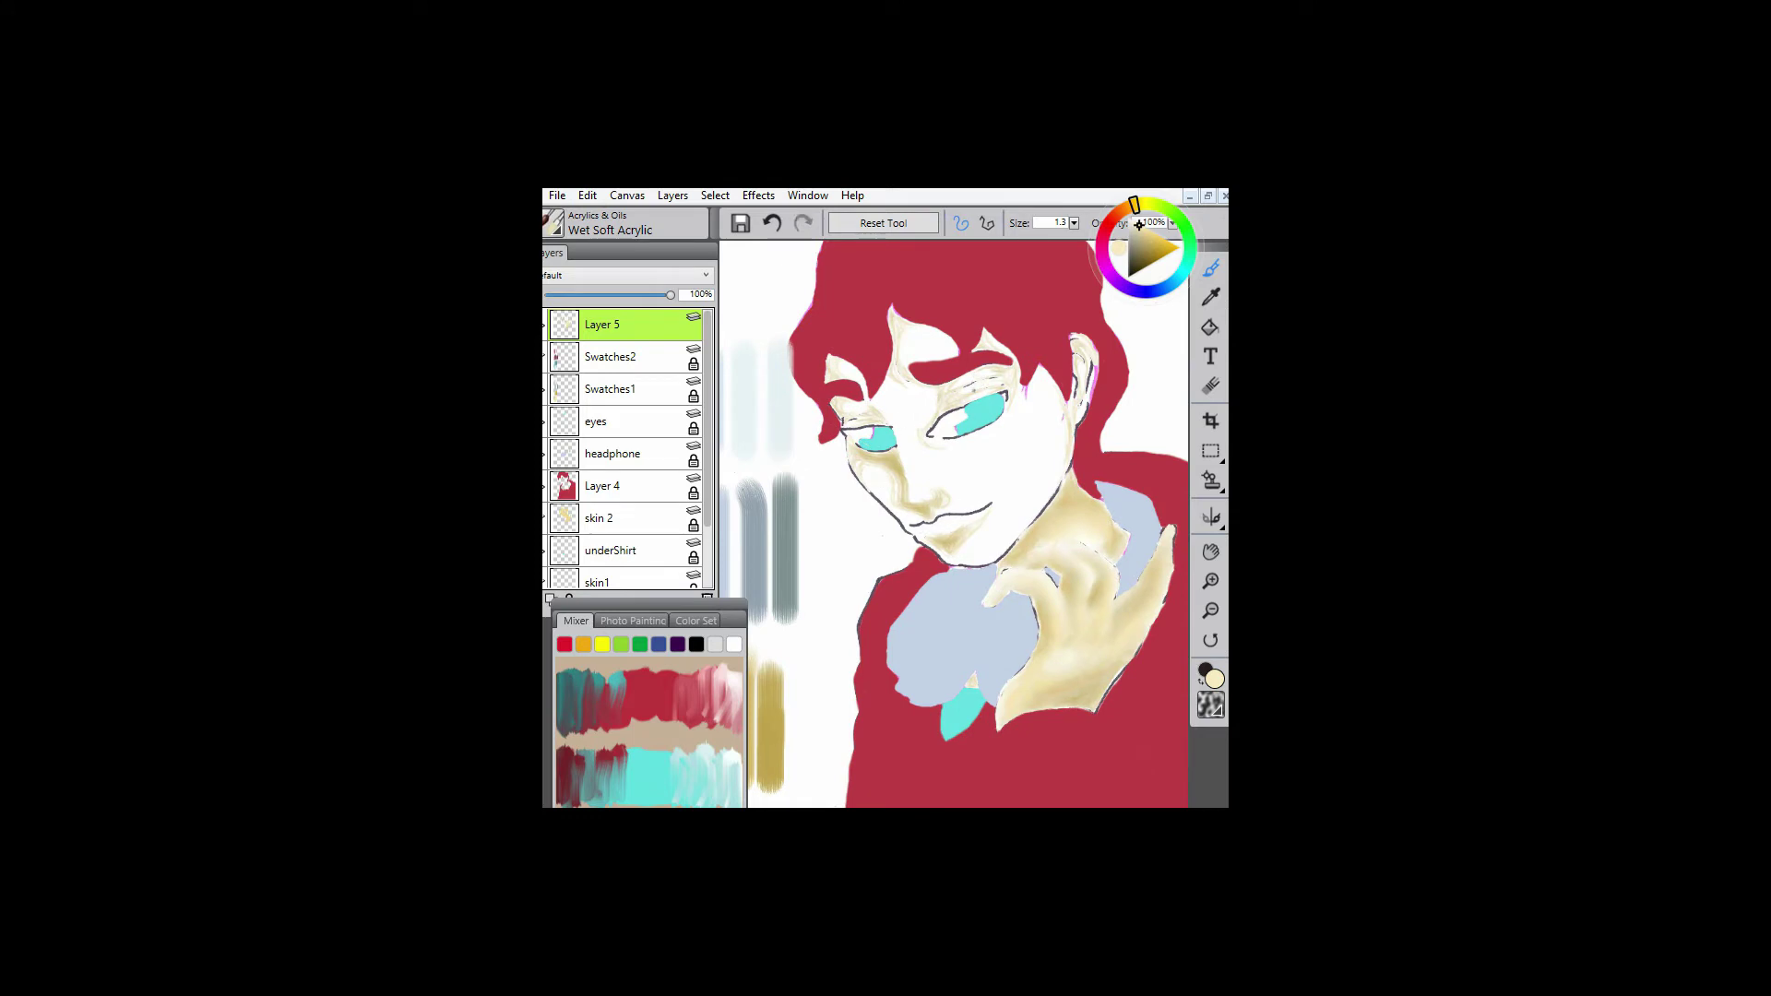
key("bracketright")
key("bracketright")
key("bracketright")
key("space")
mouse_move(1021, 479)
left_mouse_down()
mouse_move(1058, 129)
mouse_move(1044, 502)
mouse_move(1024, 333)
mouse_move(995, 523)
left_mouse_up()
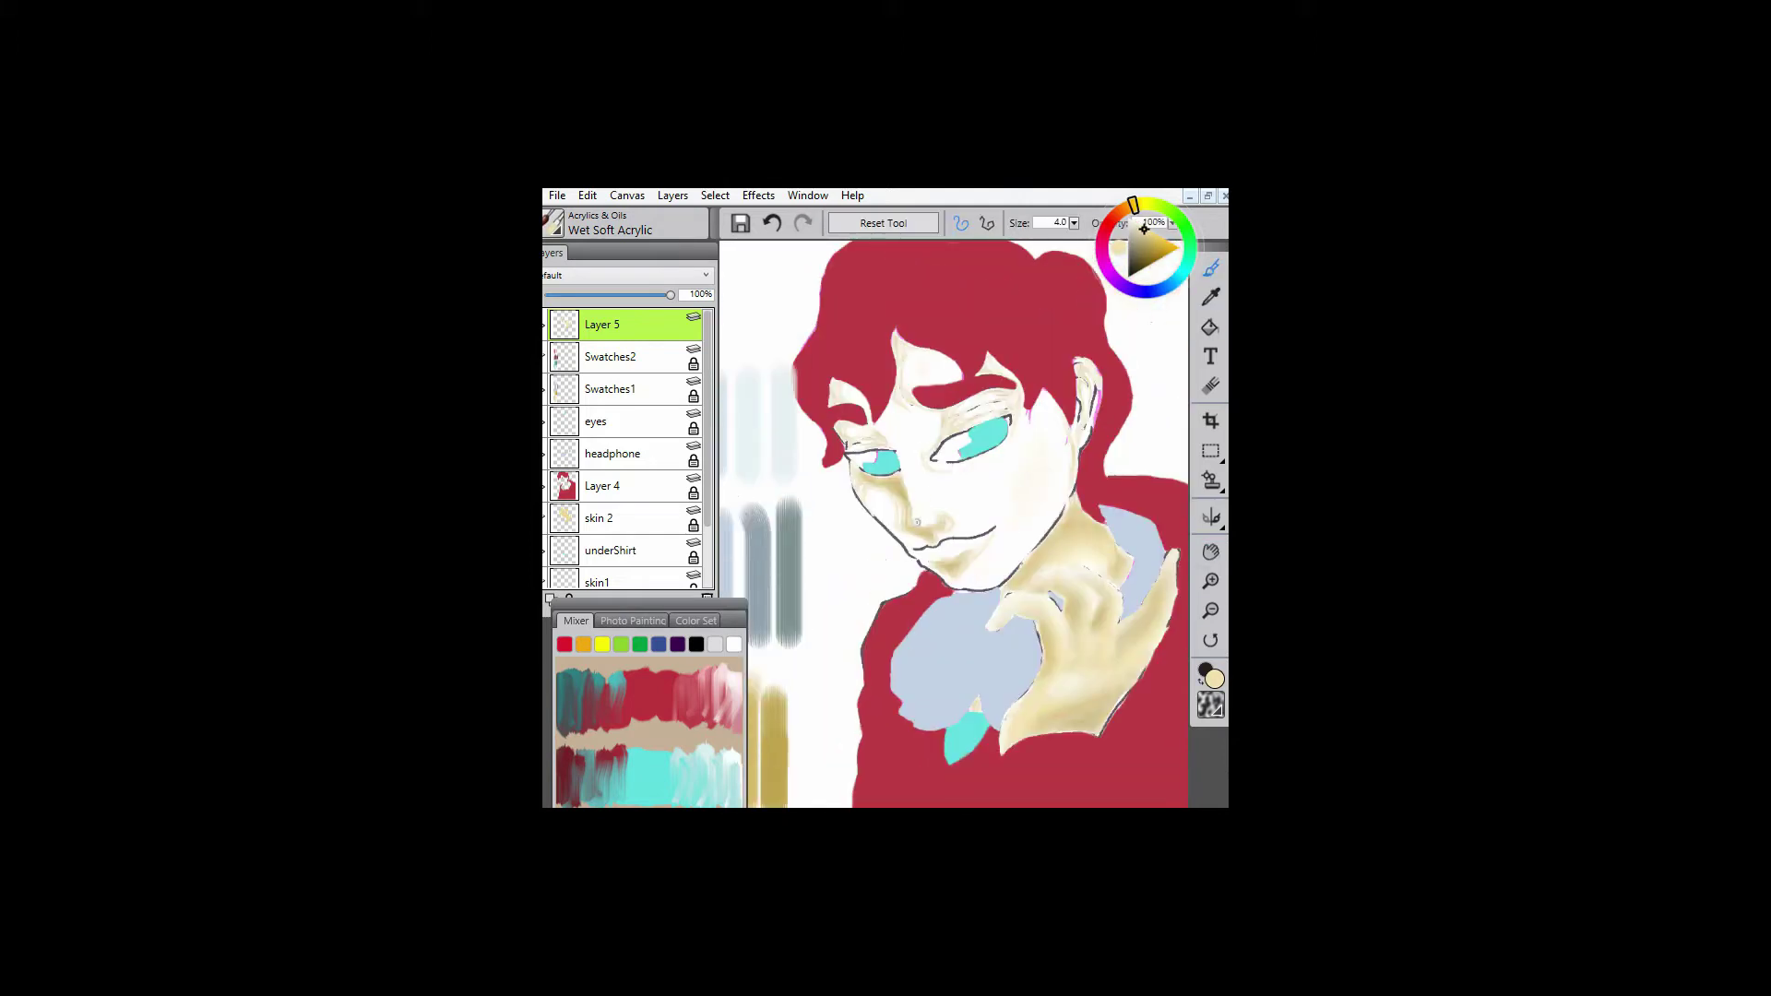
- Show the base skin again and paint light strokes along the ear on Layer 5 at brush size 1.5
double_click(609, 517)
key("Return")
left_click(601, 323)
key("bracketleft")
key("bracketleft")
key("bracketleft")
left_click_drag(1086, 449, 1098, 379)
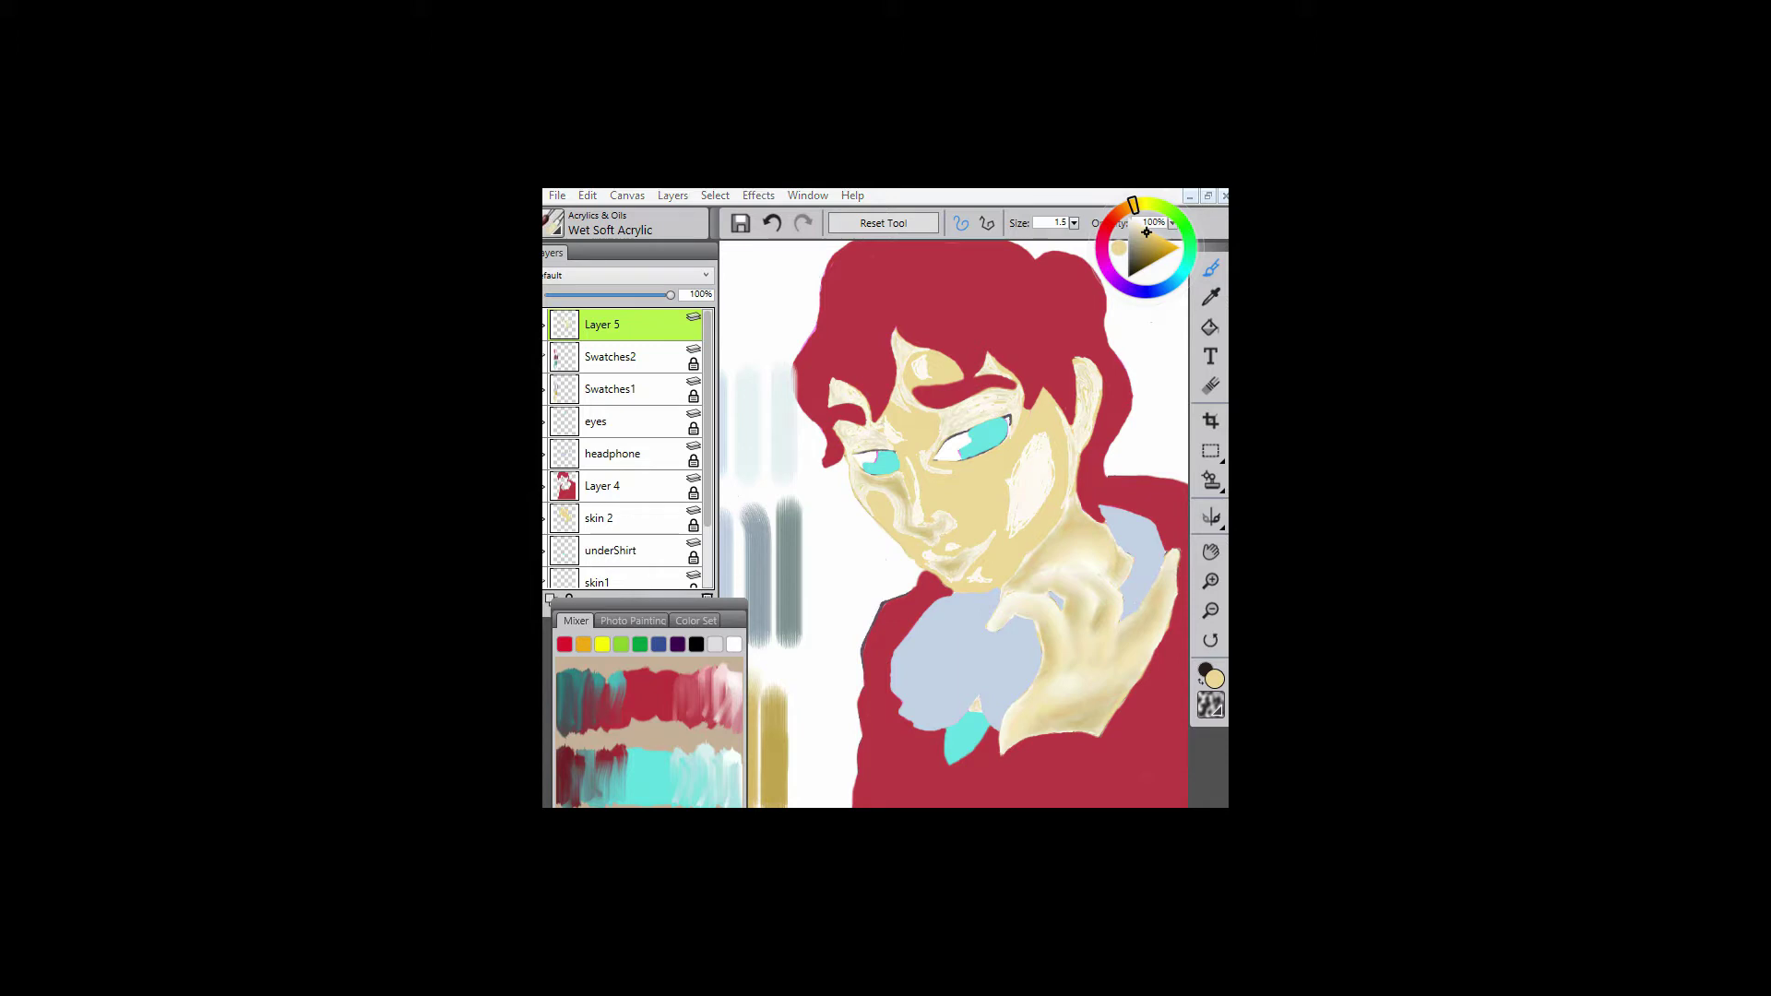
- Cover the cheeks, nose, forehead and eye area with pale skin strokes, using a gradually larger Wet Soft Acrylic brush
left_click_drag(877, 432, 891, 406)
left_click_drag(869, 510, 908, 421)
mouse_move(888, 563)
left_mouse_down()
mouse_move(927, 533)
mouse_move(876, 507)
mouse_move(914, 543)
mouse_move(1015, 567)
mouse_move(950, 581)
mouse_move(992, 549)
mouse_move(992, 489)
left_mouse_up()
key("]")
mouse_move(913, 385)
left_mouse_down()
mouse_move(959, 356)
mouse_move(930, 378)
mouse_move(1017, 360)
left_mouse_up()
mouse_move(939, 415)
left_mouse_down()
mouse_move(920, 450)
mouse_move(904, 417)
left_mouse_up()
left_click_drag(899, 445, 909, 498)
key("]")
key("]")
key("]")
mouse_move(932, 420)
left_mouse_down()
mouse_move(922, 554)
mouse_move(952, 538)
mouse_move(933, 473)
mouse_move(965, 477)
mouse_move(978, 566)
mouse_move(1043, 498)
mouse_move(1053, 460)
mouse_move(1024, 422)
mouse_move(992, 473)
mouse_move(1049, 426)
mouse_move(1009, 439)
left_mouse_up()
- Blend the pale face strokes with the Pointed Stump at size 2.6, and select Wet Soft Acrylic at size 5.9 with a darker skin tone
left_click(600, 223)
left_click(612, 411)
left_click(751, 458)
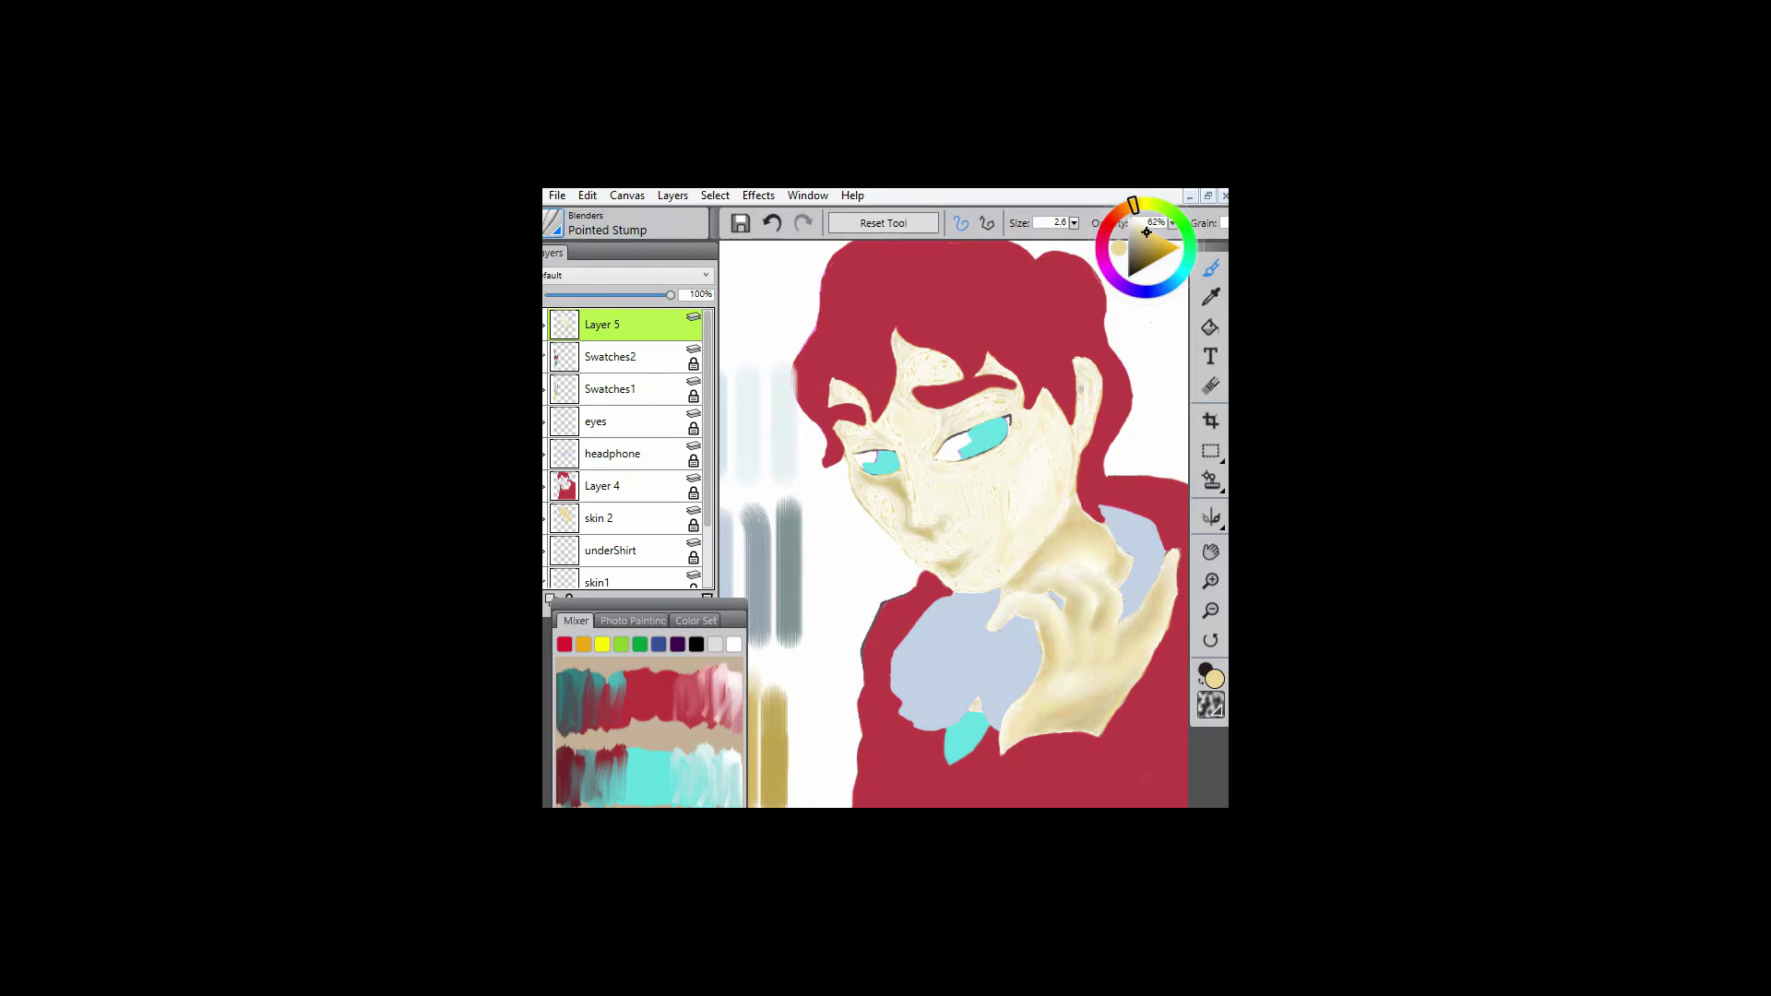
left_click(599, 223)
left_click(600, 223)
left_click(590, 309)
left_click(775, 618)
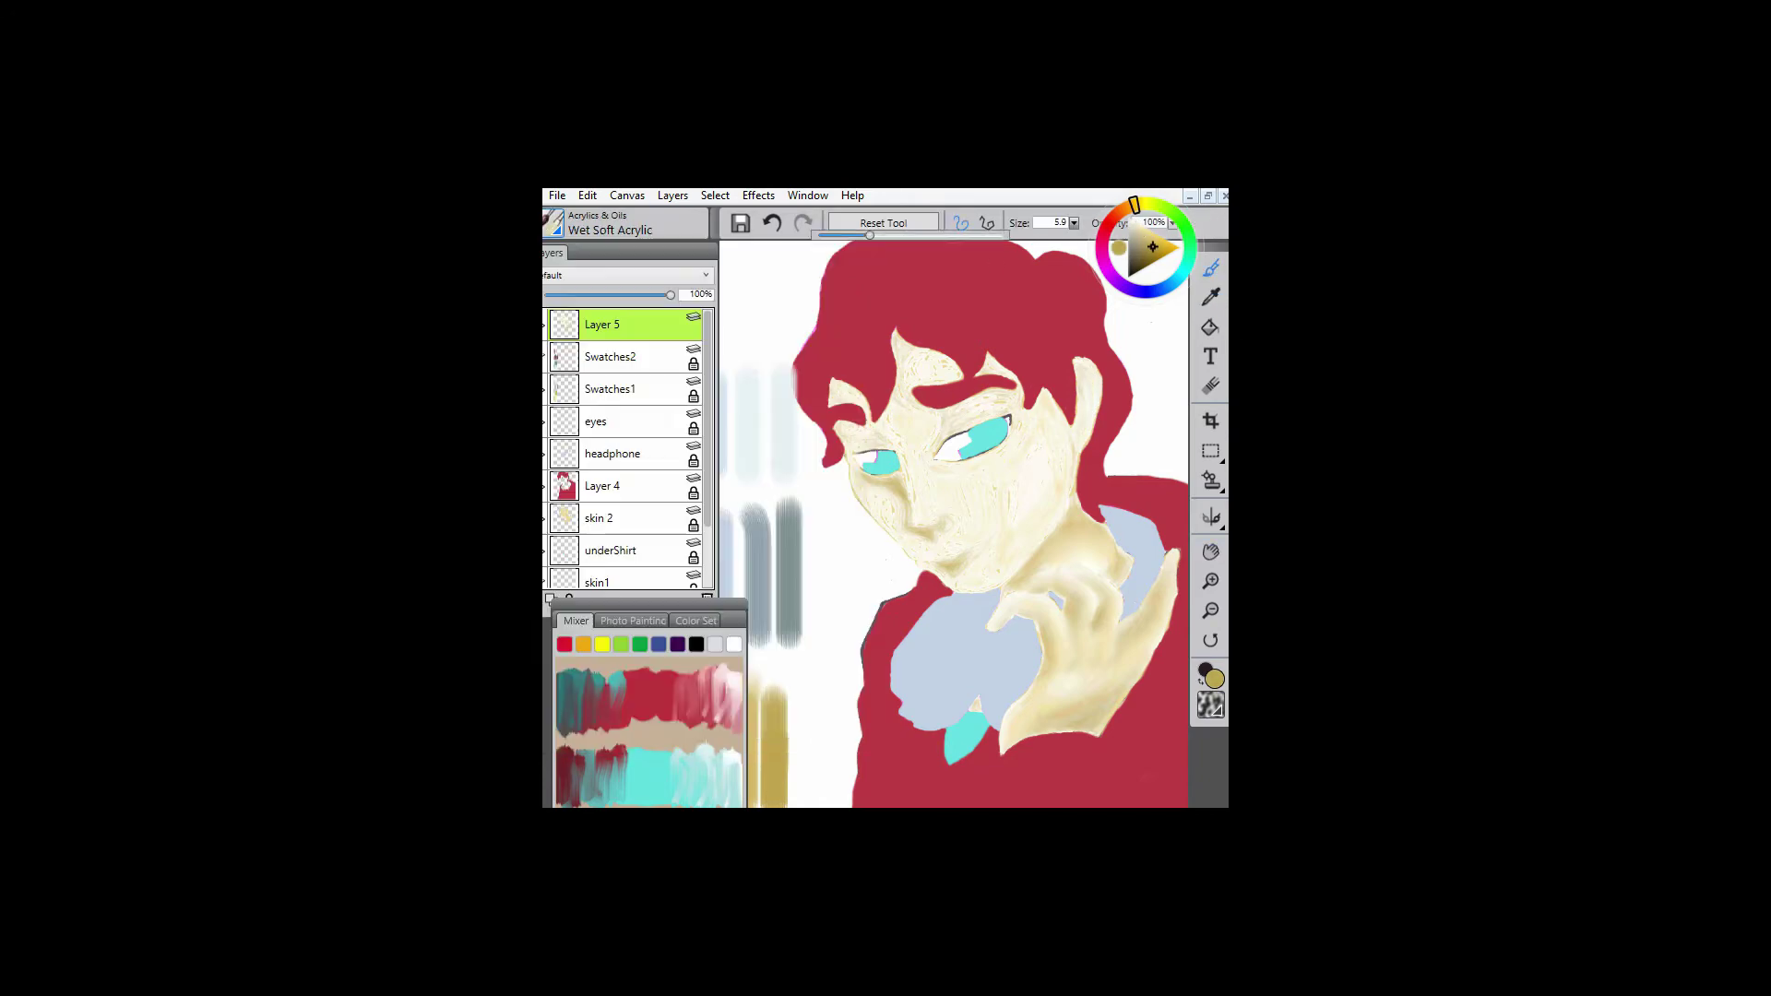
- Try a Particle Spring Soft Blender stroke at size 1.0 across the head, and undo it
key("b")
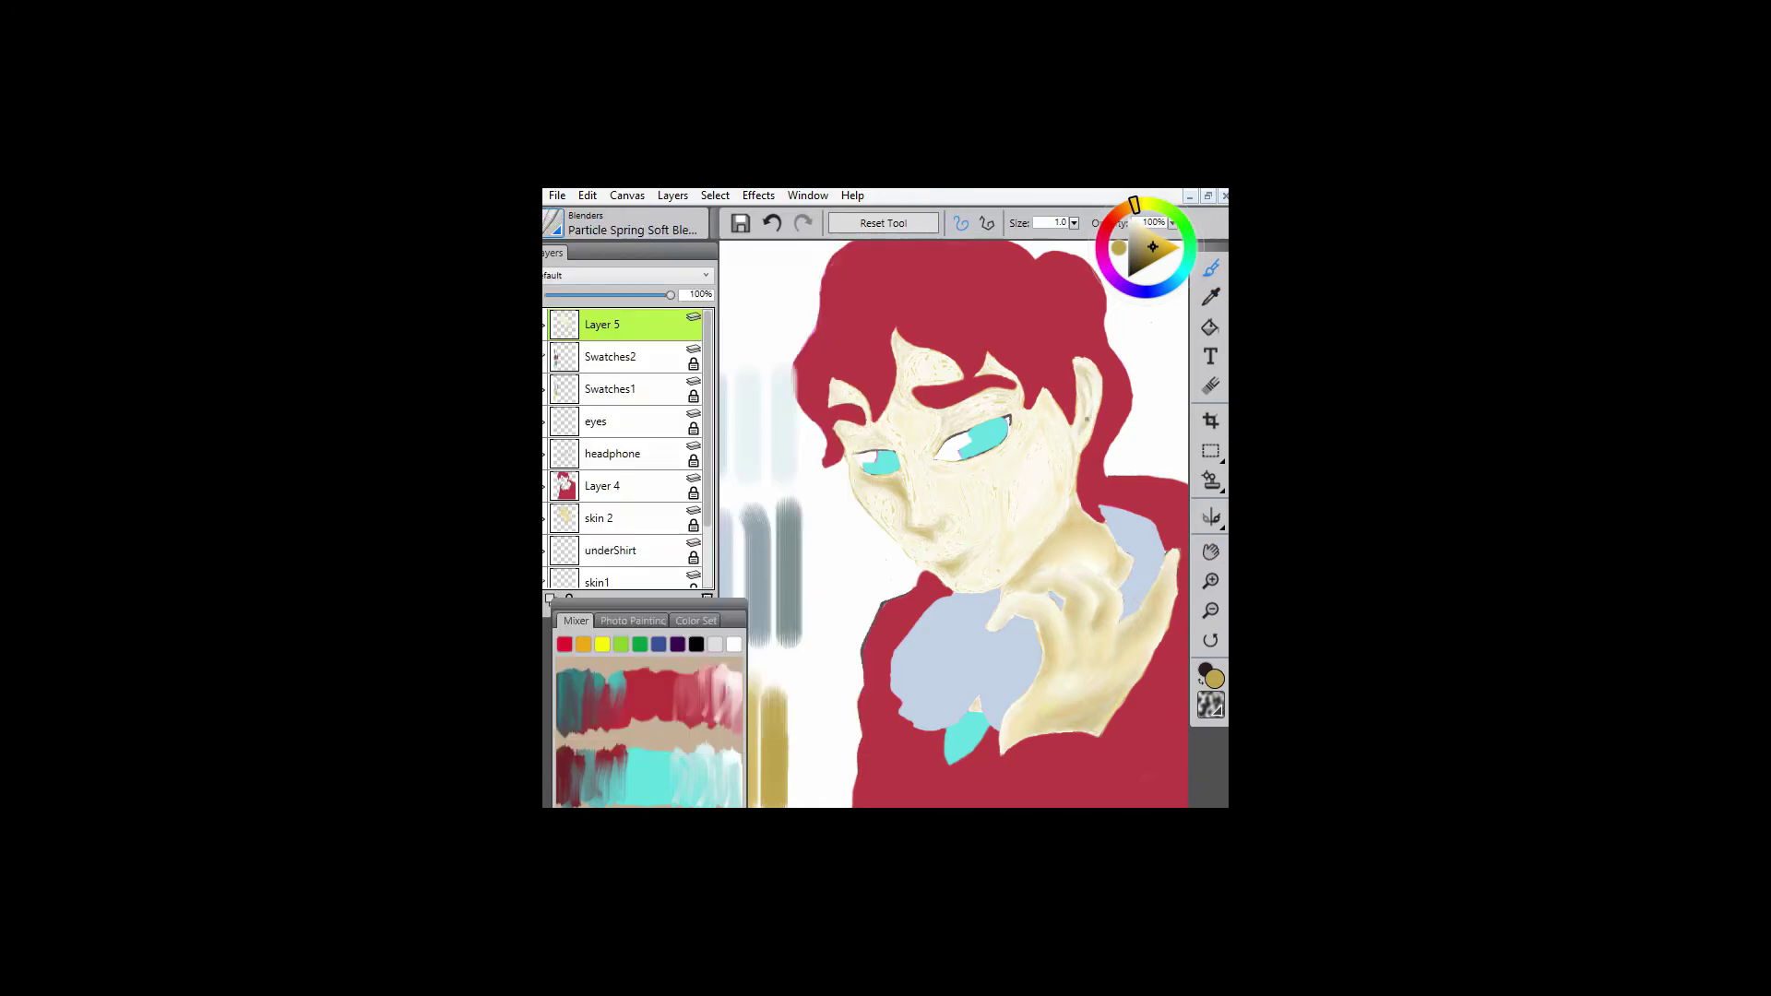
left_click_drag(793, 305, 1162, 516)
left_click(588, 195)
left_click(609, 211)
- Blend the cheek, nose and chin shading with the Pointed Stump at size 3.8
left_click(627, 223)
left_click(770, 590)
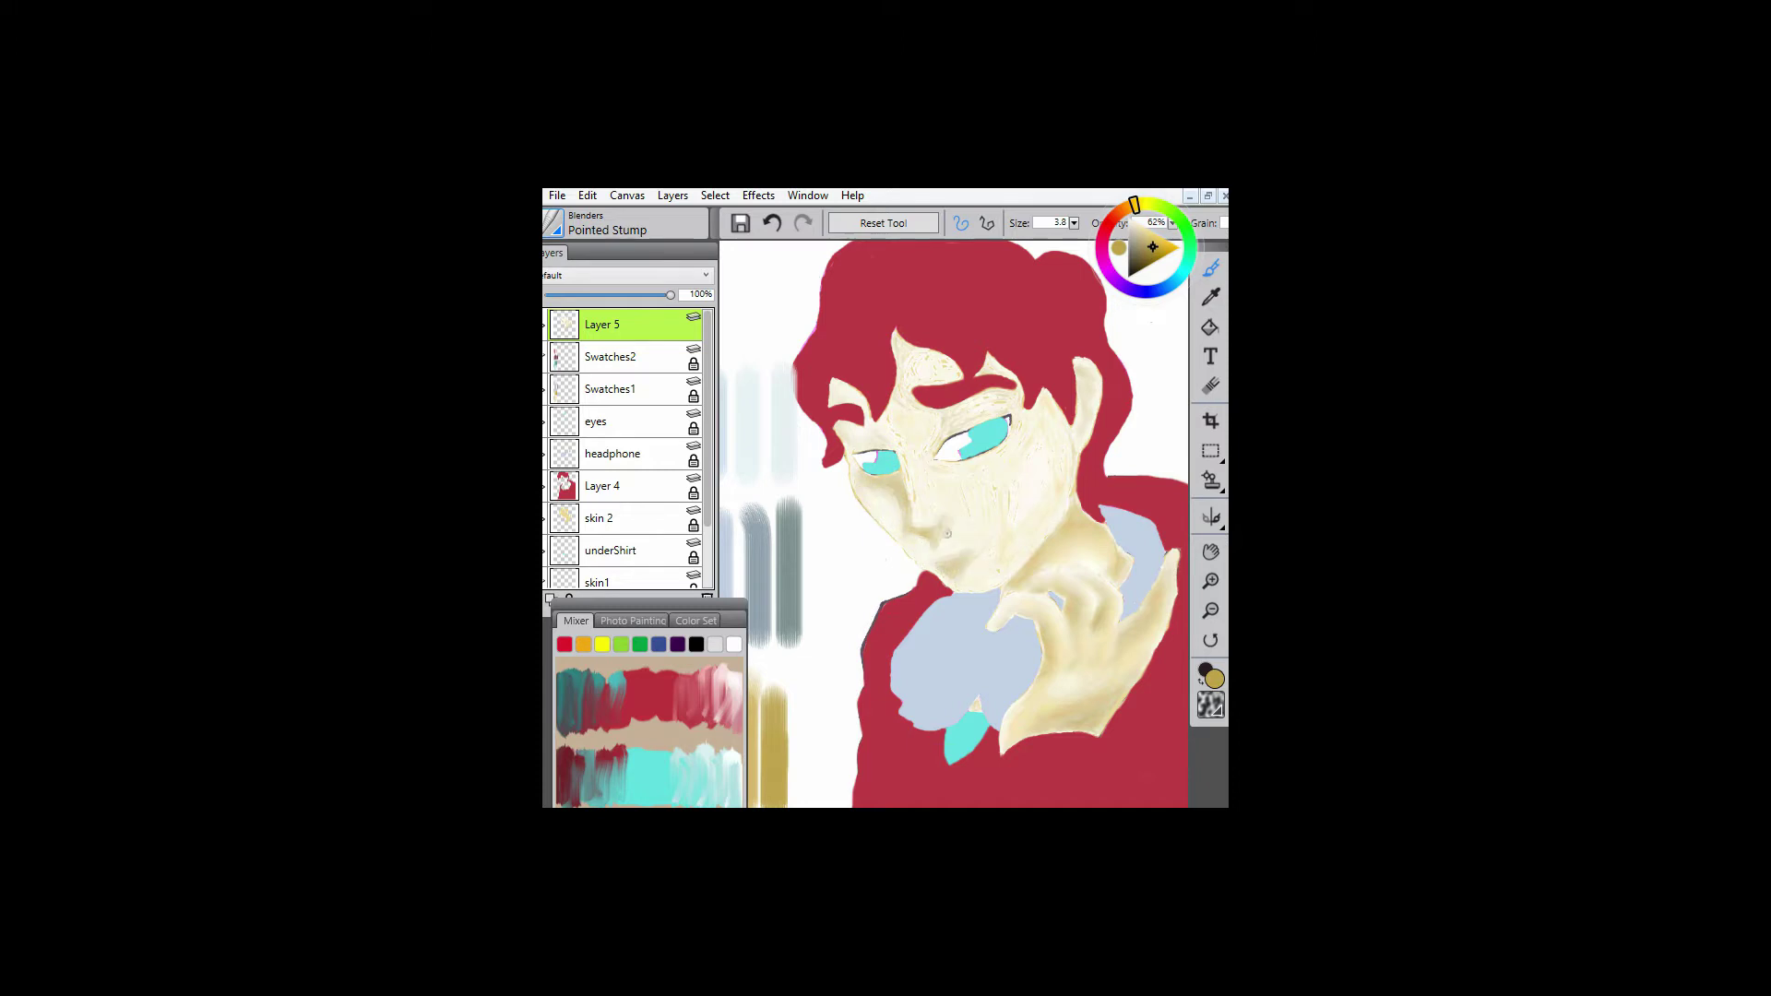
left_click(553, 223)
left_click(770, 554)
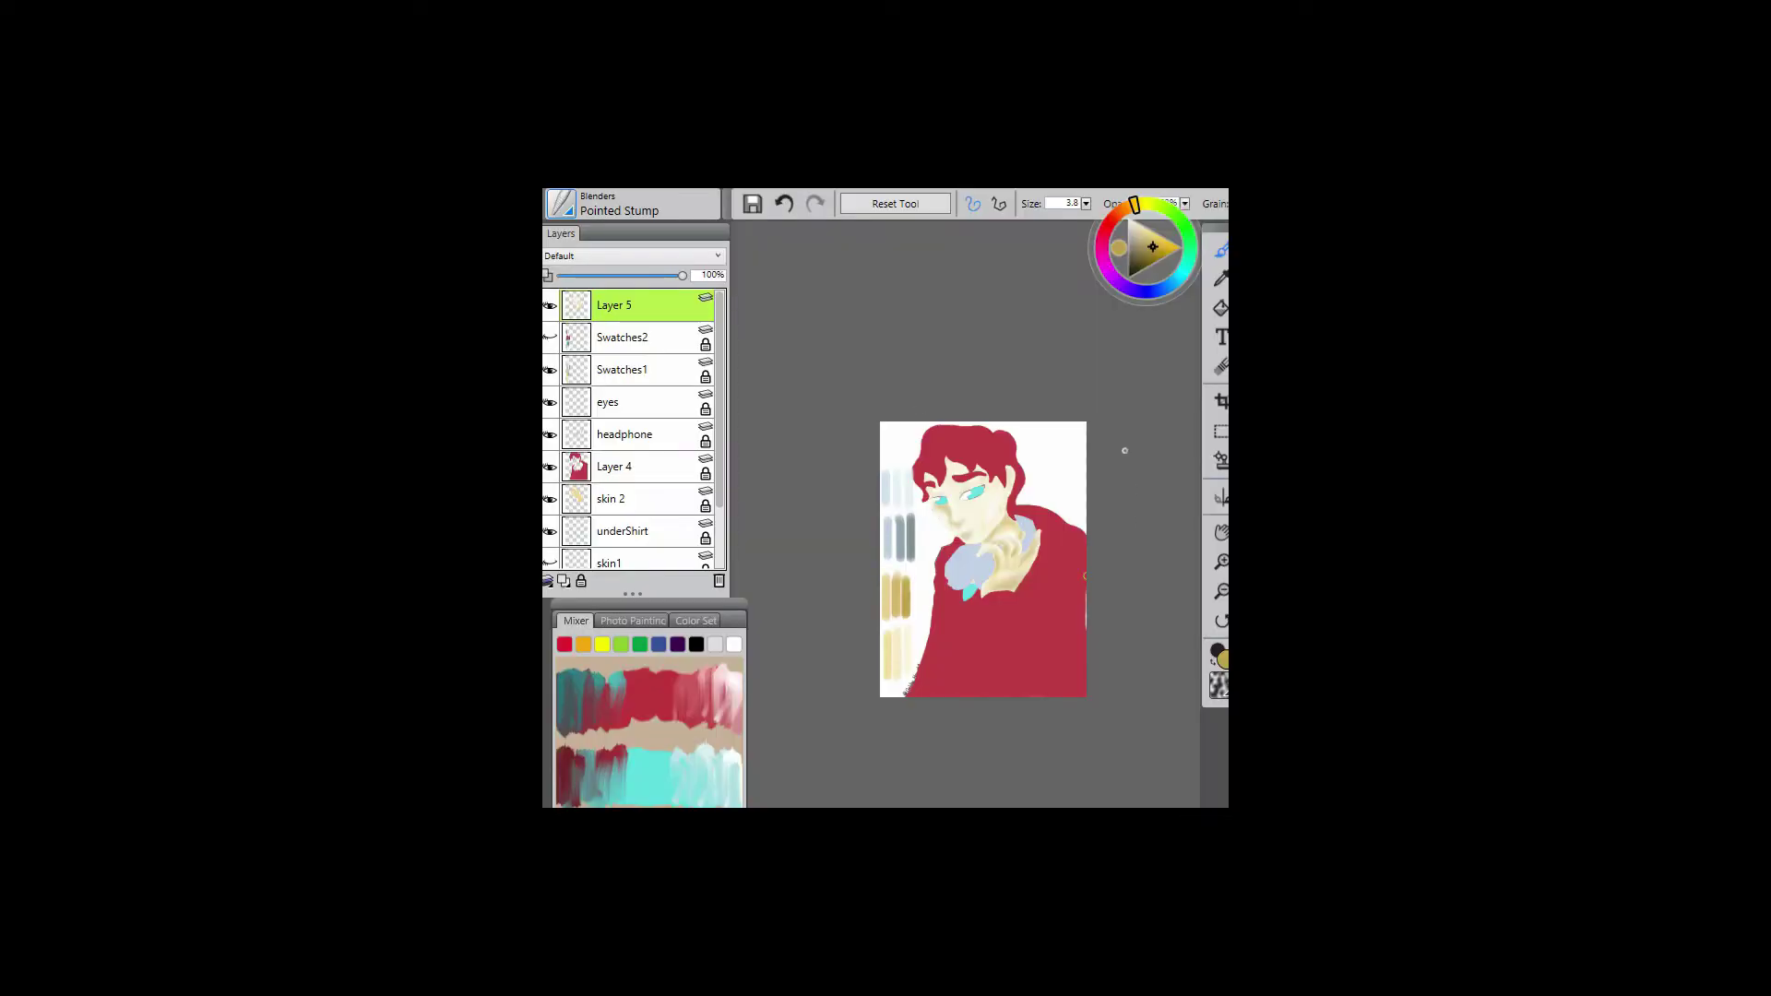
key("ctrl+plus")
key("ctrl+plus")
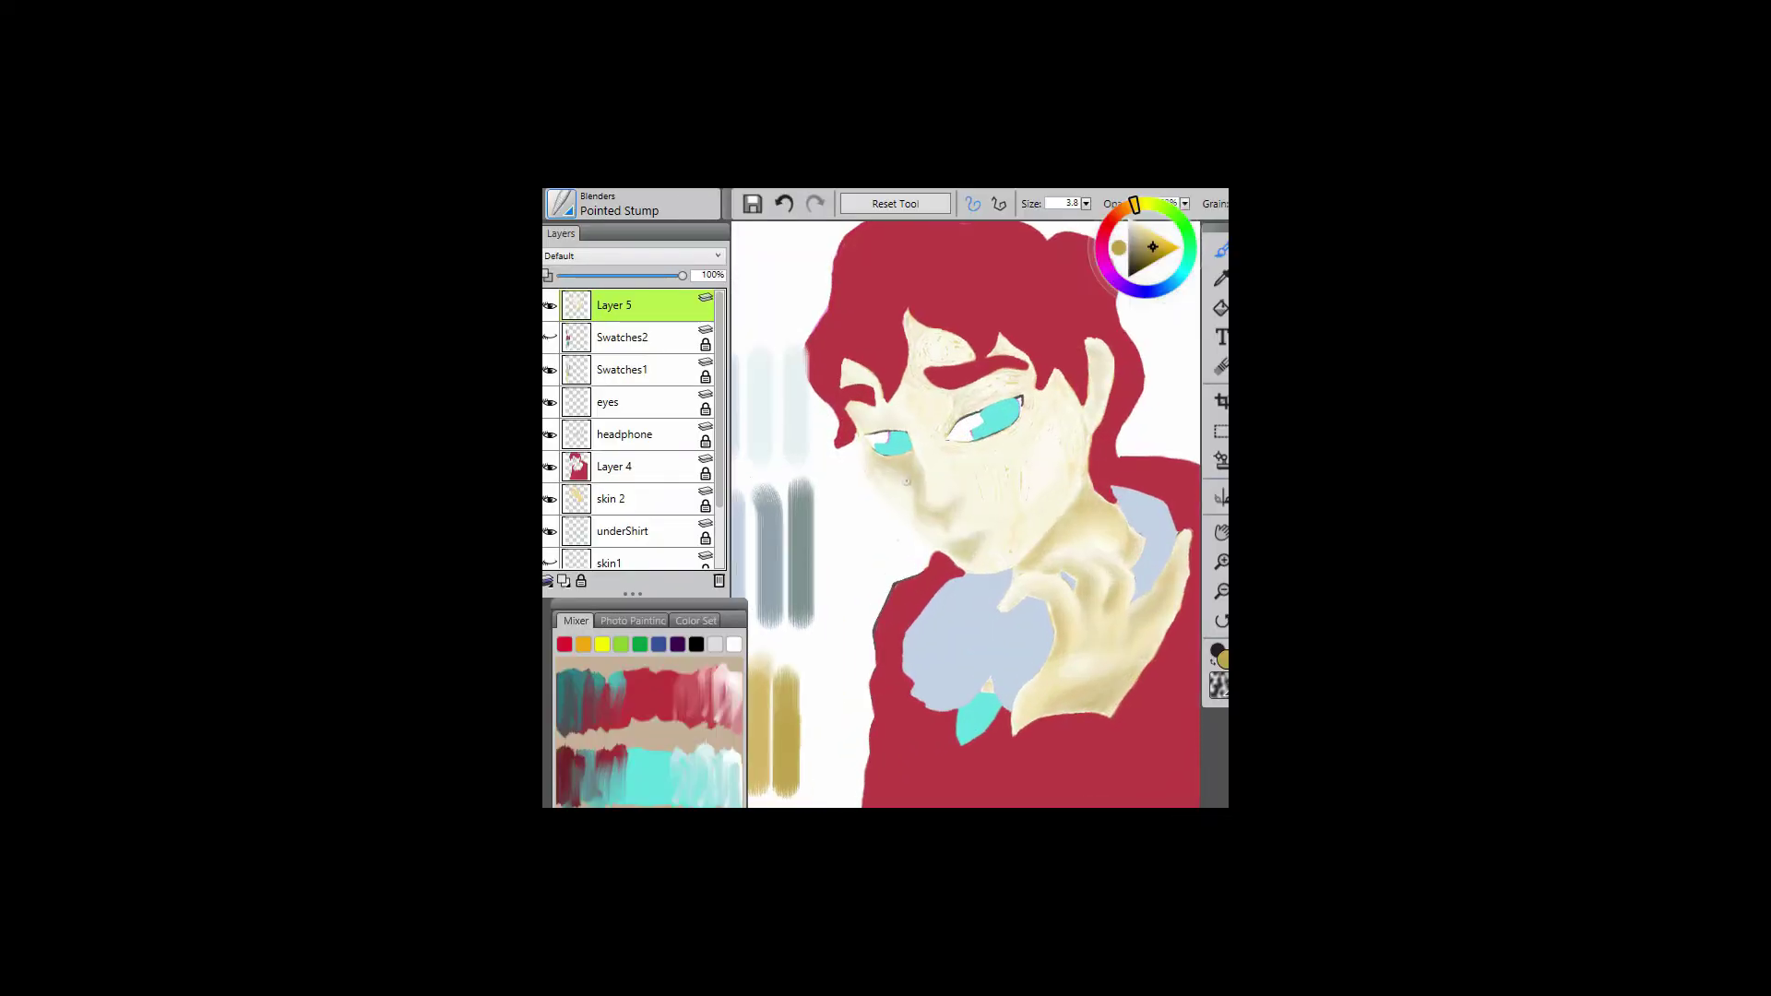
left_click(561, 203)
left_click(818, 448)
left_click(560, 203)
left_click(798, 572)
key("ctrl+z")
- Smooth the nose, cheeks, eye area, jaw and forehead with the Particle Spring Soft Blender at size 1.0
left_click(561, 202)
left_click(798, 542)
left_click_drag(903, 471, 902, 486)
key("ctrl+z")
left_click_drag(1008, 537, 957, 528)
mouse_move(950, 435)
left_mouse_down()
mouse_move(964, 394)
mouse_move(940, 424)
mouse_move(913, 385)
mouse_move(1033, 379)
left_mouse_up()
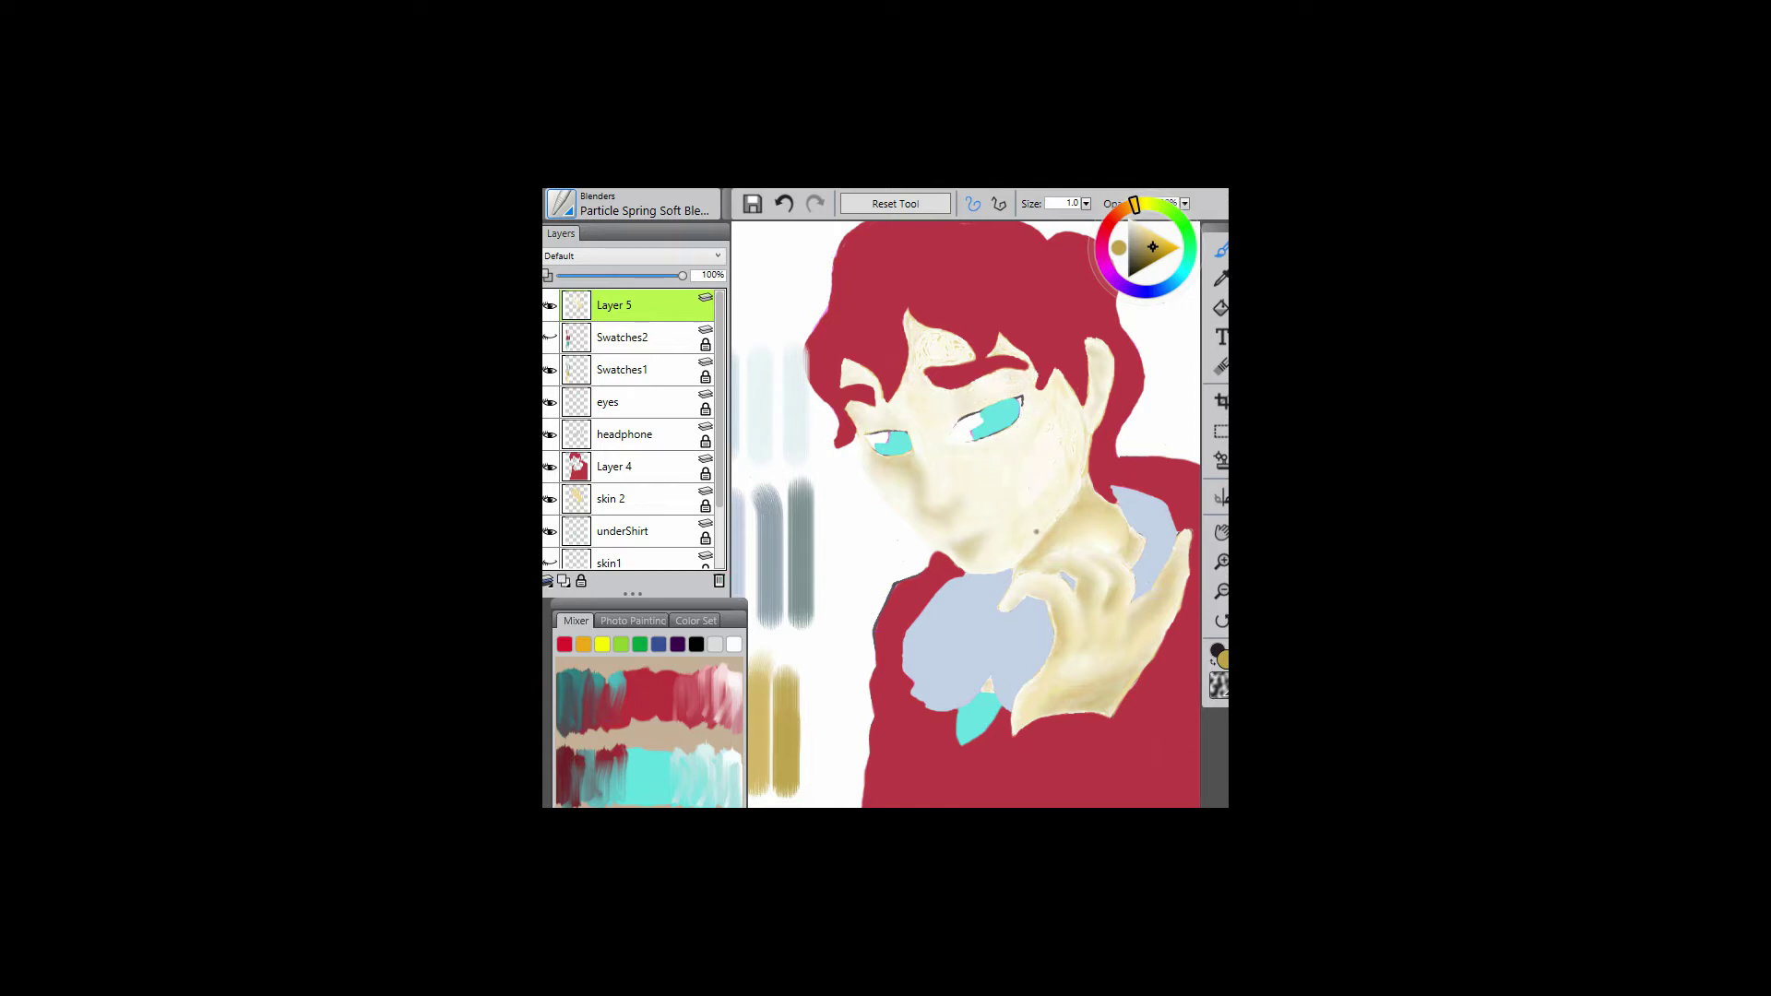
left_click_drag(1084, 447, 1047, 496)
key("alt+e")
key("r")
left_click_drag(913, 336, 910, 322)
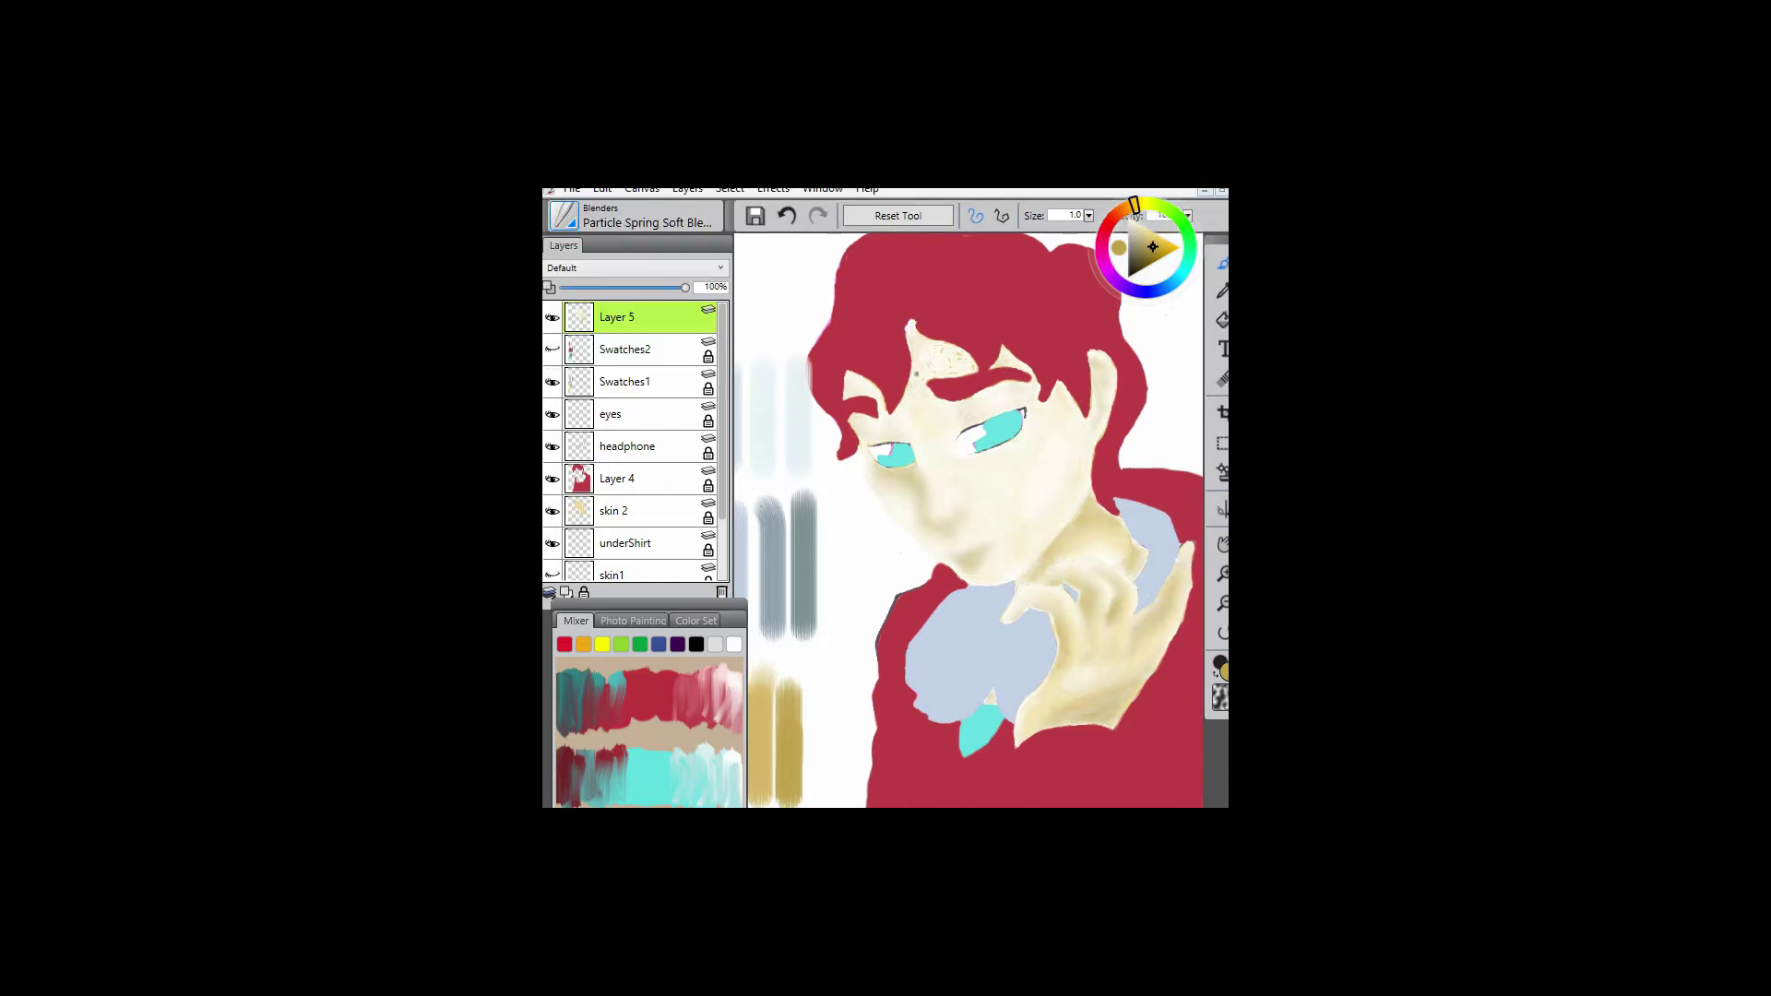
- Smooth the skin above the eyebrow, compare it by undoing and redoing, and reduce the eraser to size 2.0
left_click_drag(988, 369, 1037, 380)
key("ctrl+z")
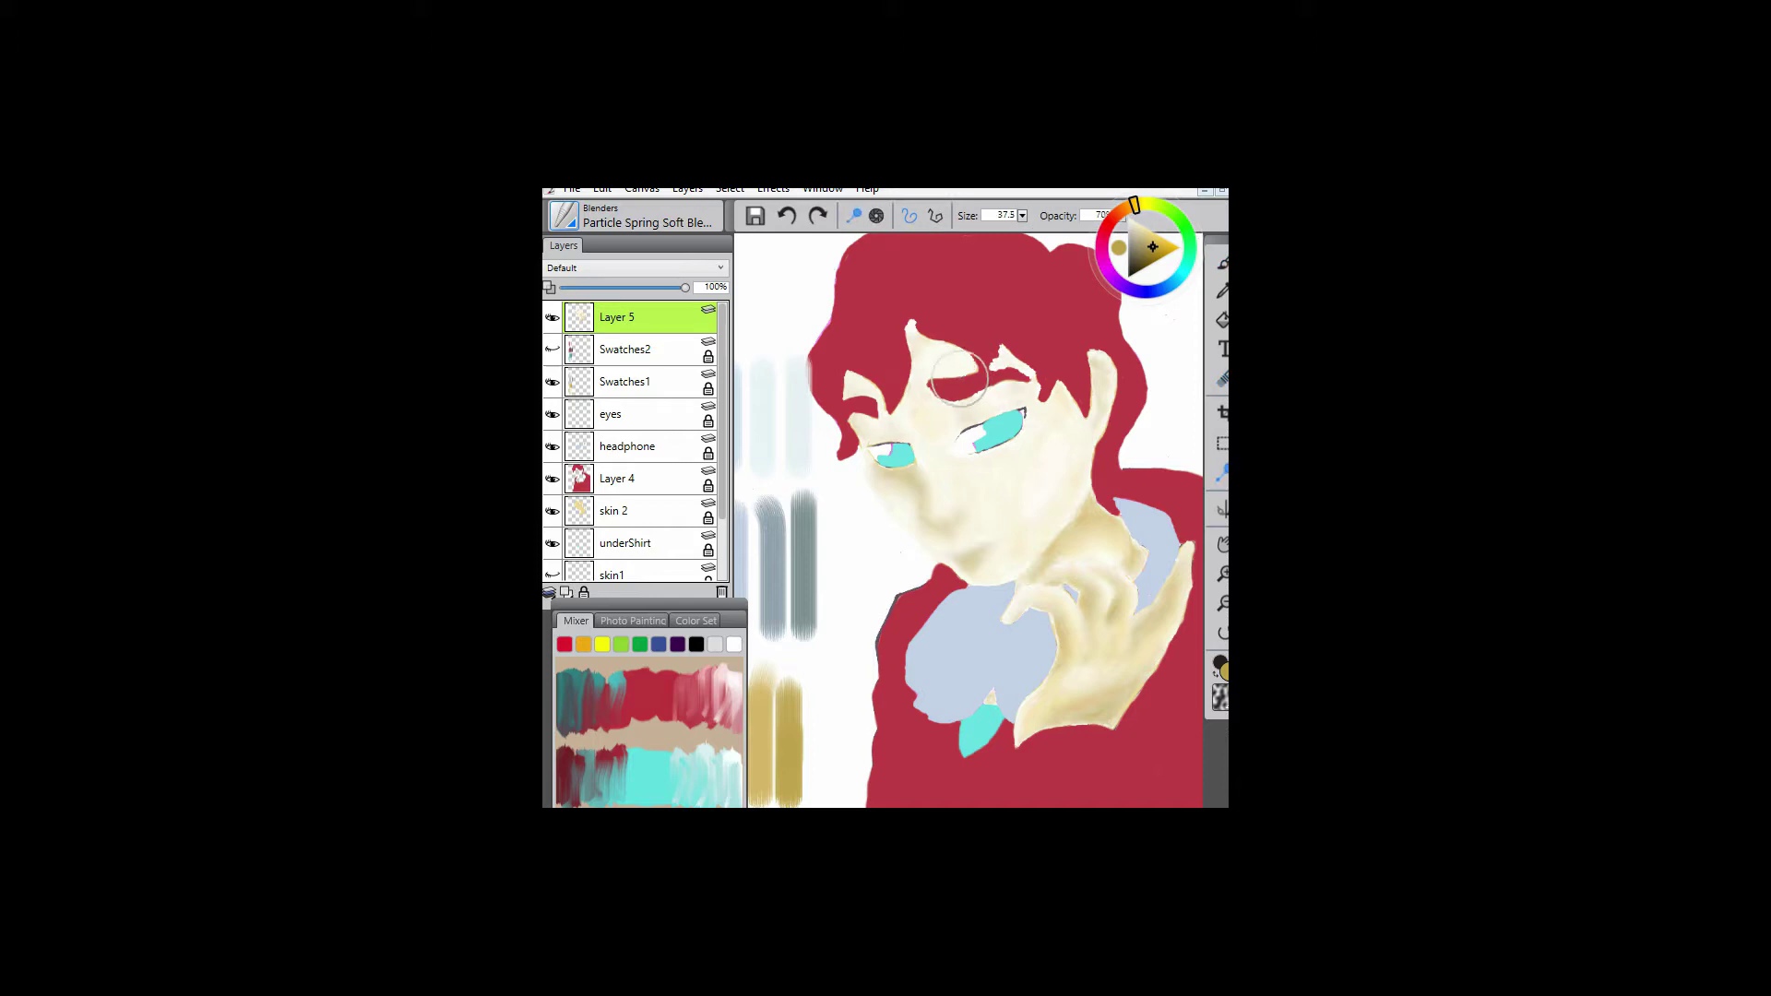
key("ctrl+y")
key("ctrl+z")
key("ctrl+y")
key("bracketleft")
key("bracketleft")
key("bracketleft")
key("bracketleft")
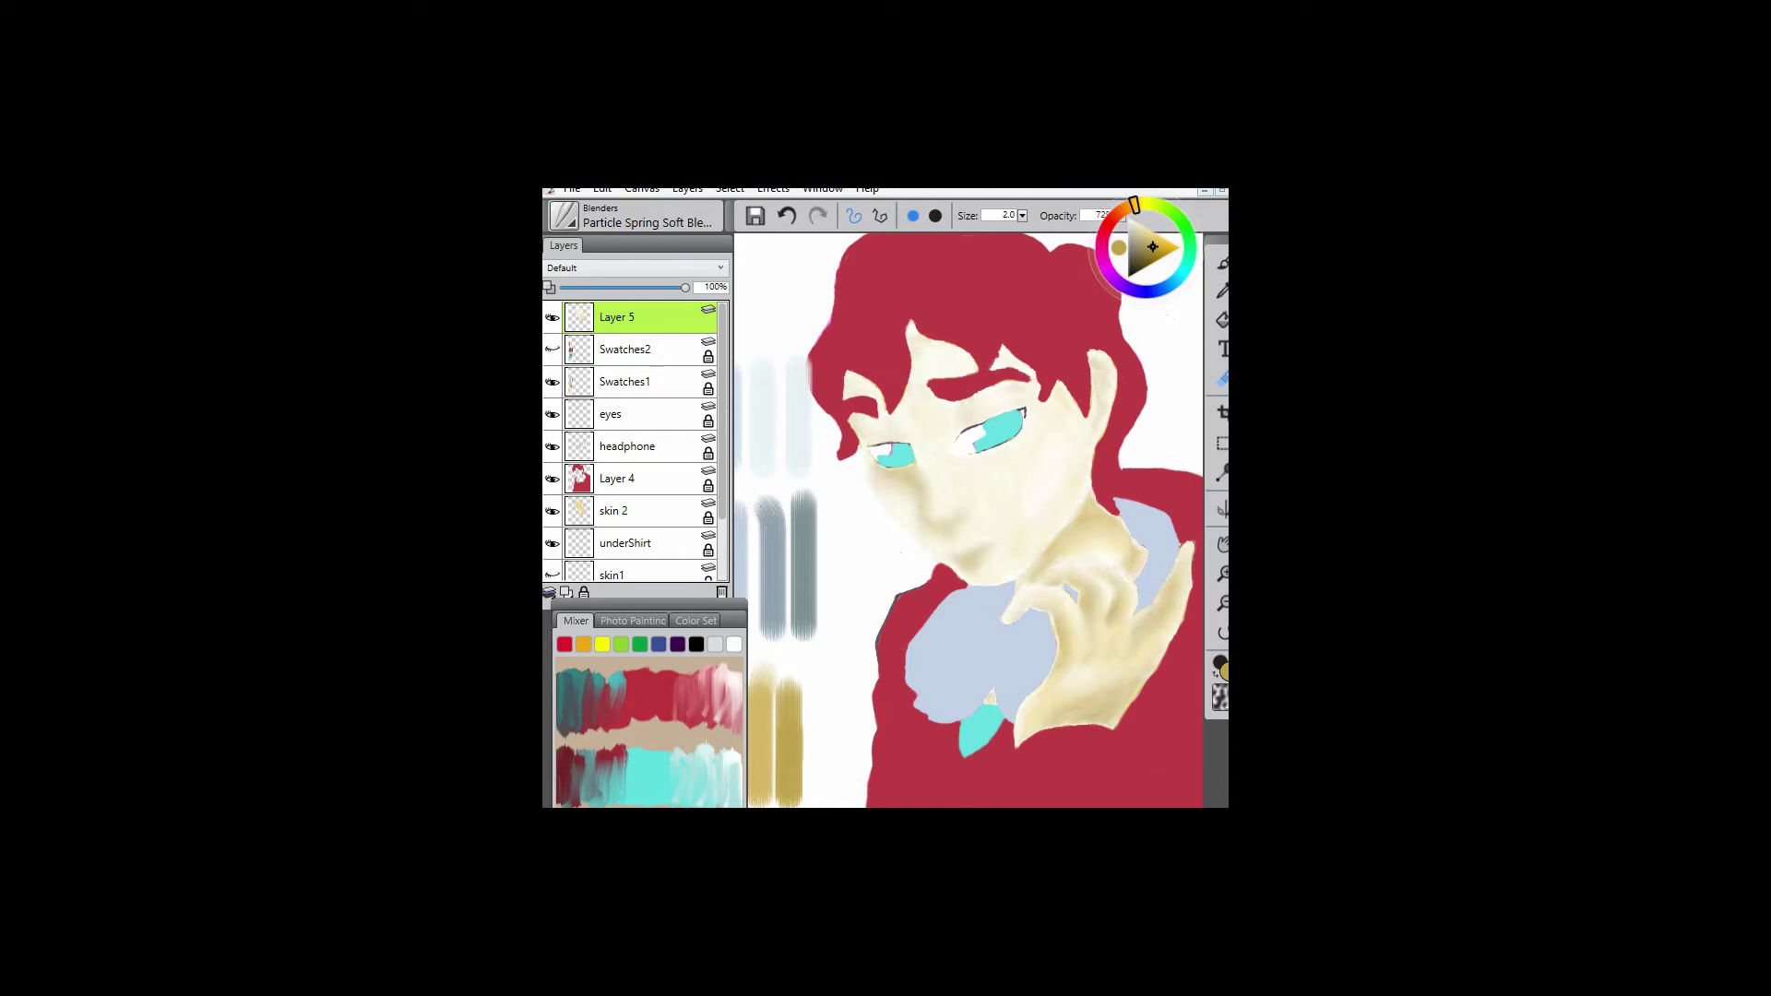
- Paint darker eyelid creases, the mouth line and the cheek contour with Wet Soft Acrylic at sizes 2.1 and 2.9
key("b")
left_click(565, 215)
left_click(784, 632)
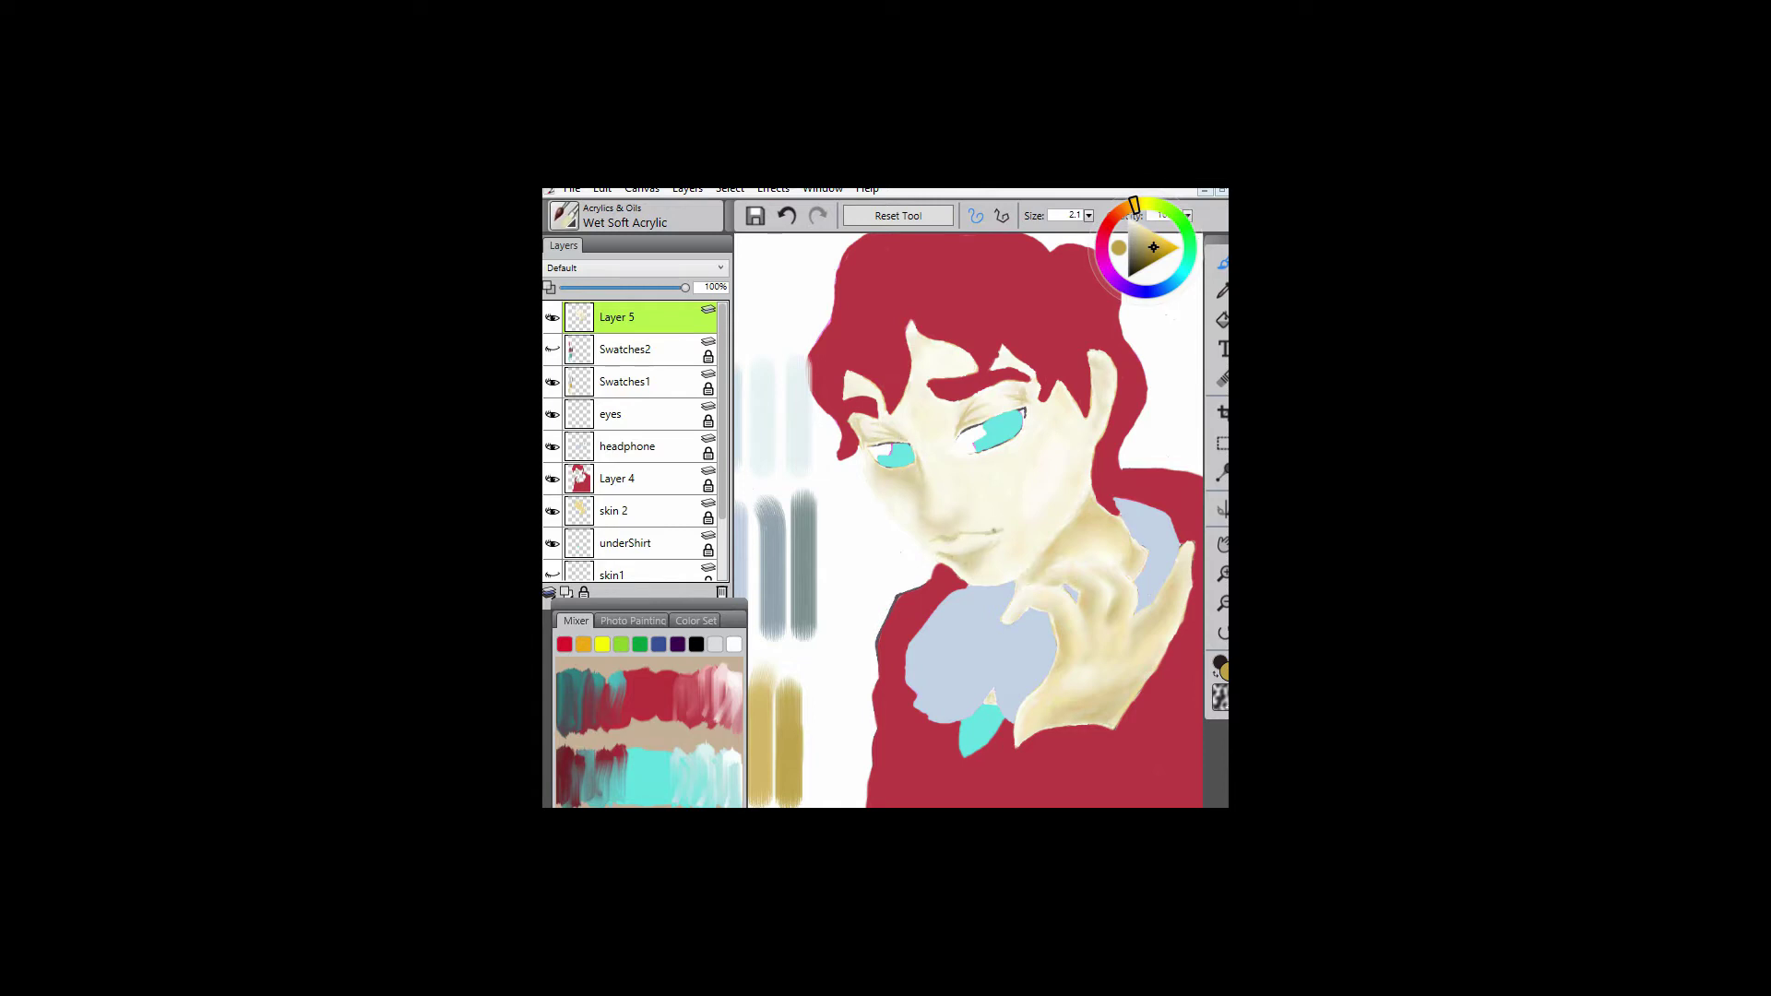
key("bracketright")
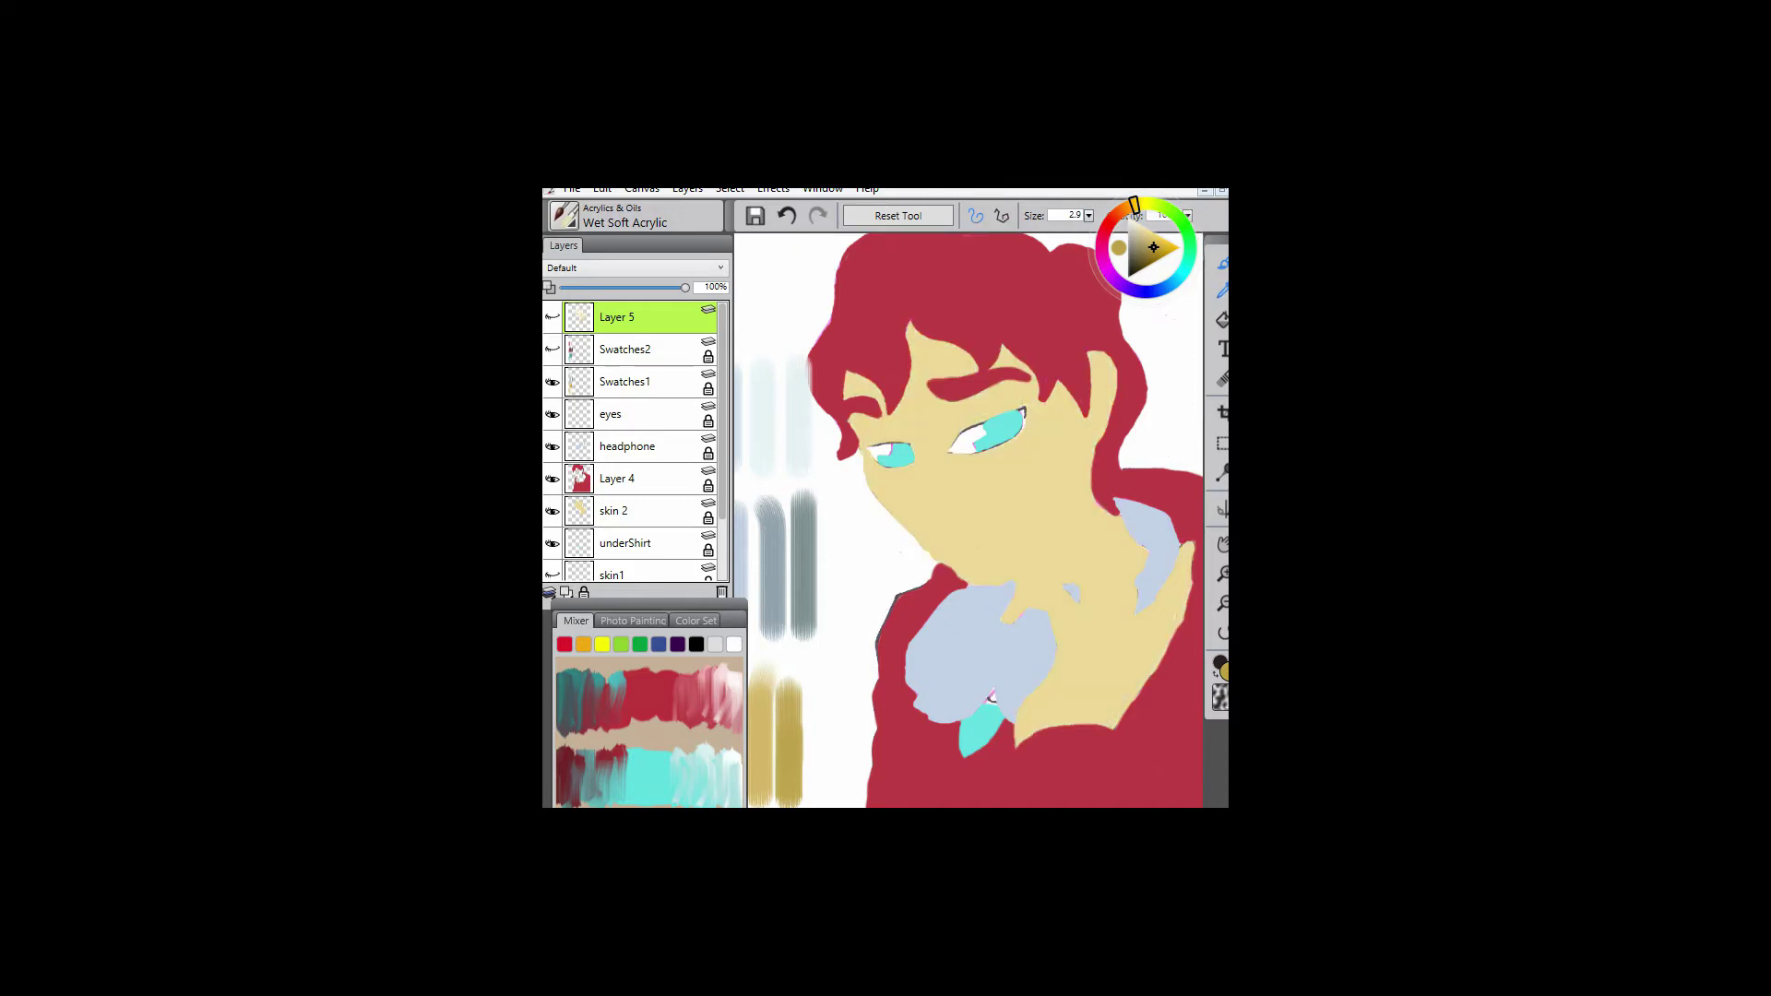
- Sample skin tones from the face and add broader Wet Soft Acrylic shading on the chin and cheek, up to size 14.1
left_click(985, 457, "alt")
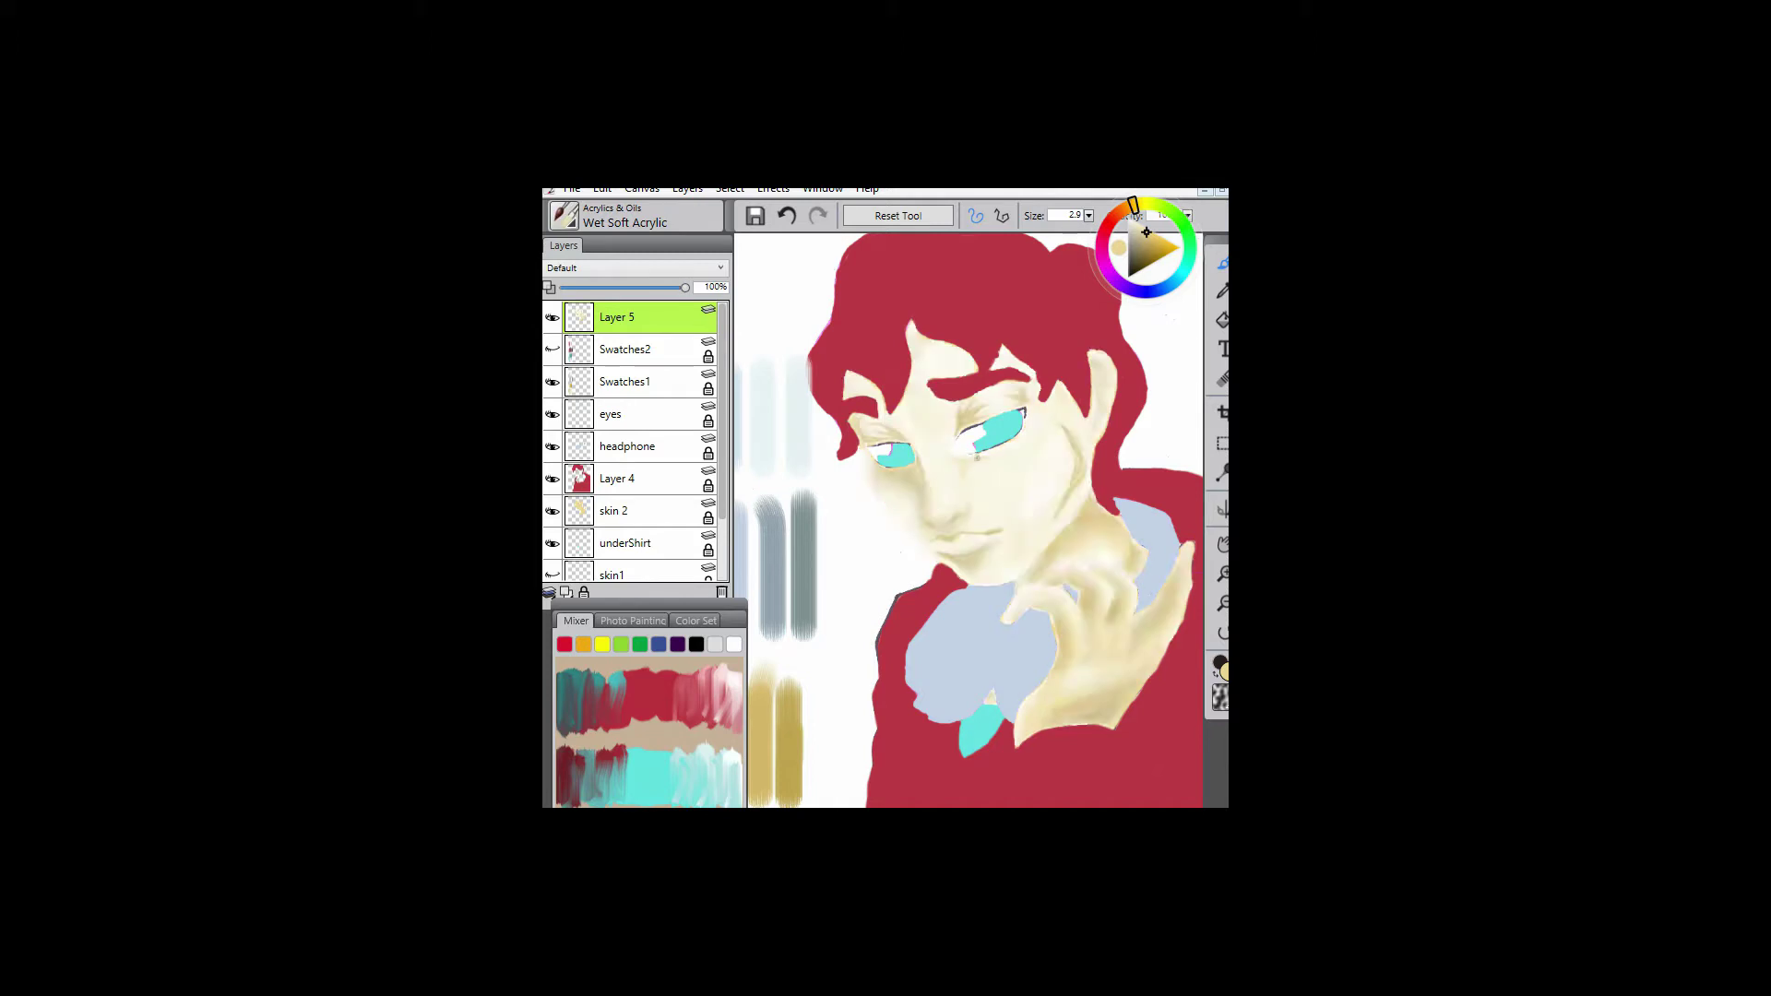
key("bracketright")
key("bracketright")
key("bracketright")
key("bracketright")
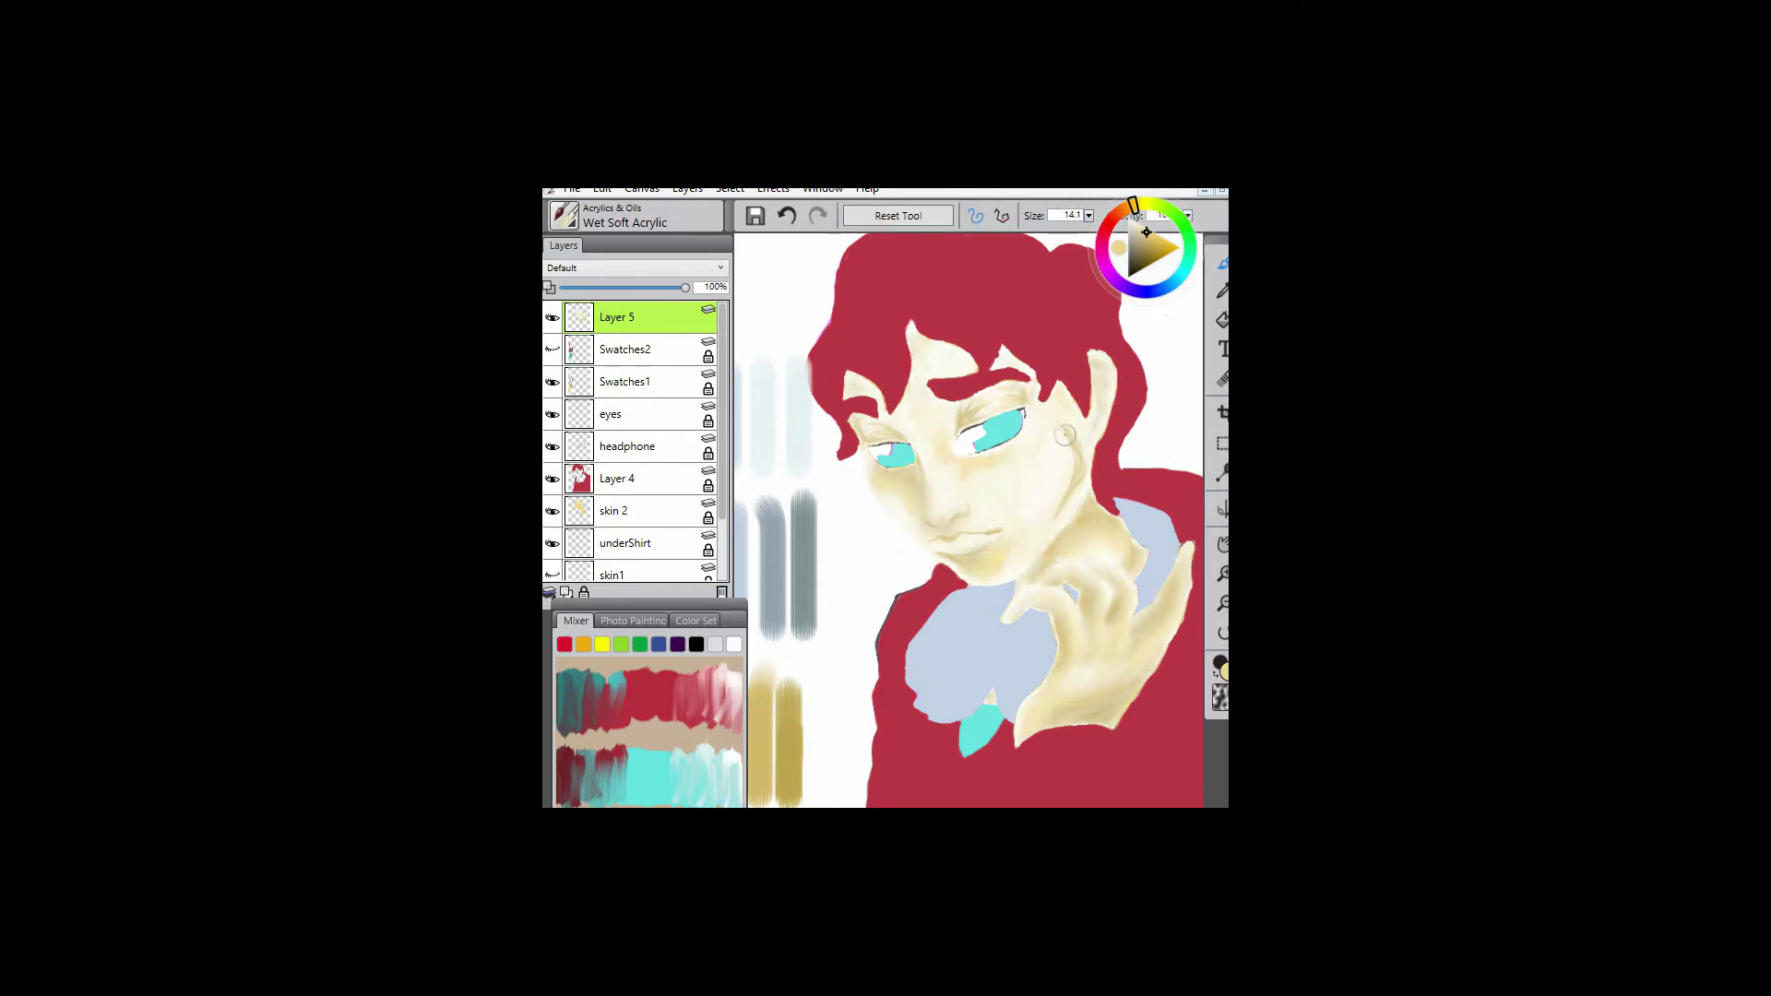
key("bracketleft")
key("bracketleft")
key("bracketleft")
left_click(980, 383, "alt")
key("bracketleft")
key("bracketleft")
- Blend the new cheek, chin and mouth shading with the Particle Spring Soft Blender at size 1.0
left_click(565, 215)
left_click(596, 408)
left_click(808, 557)
left_click(565, 215)
left_click(963, 477)
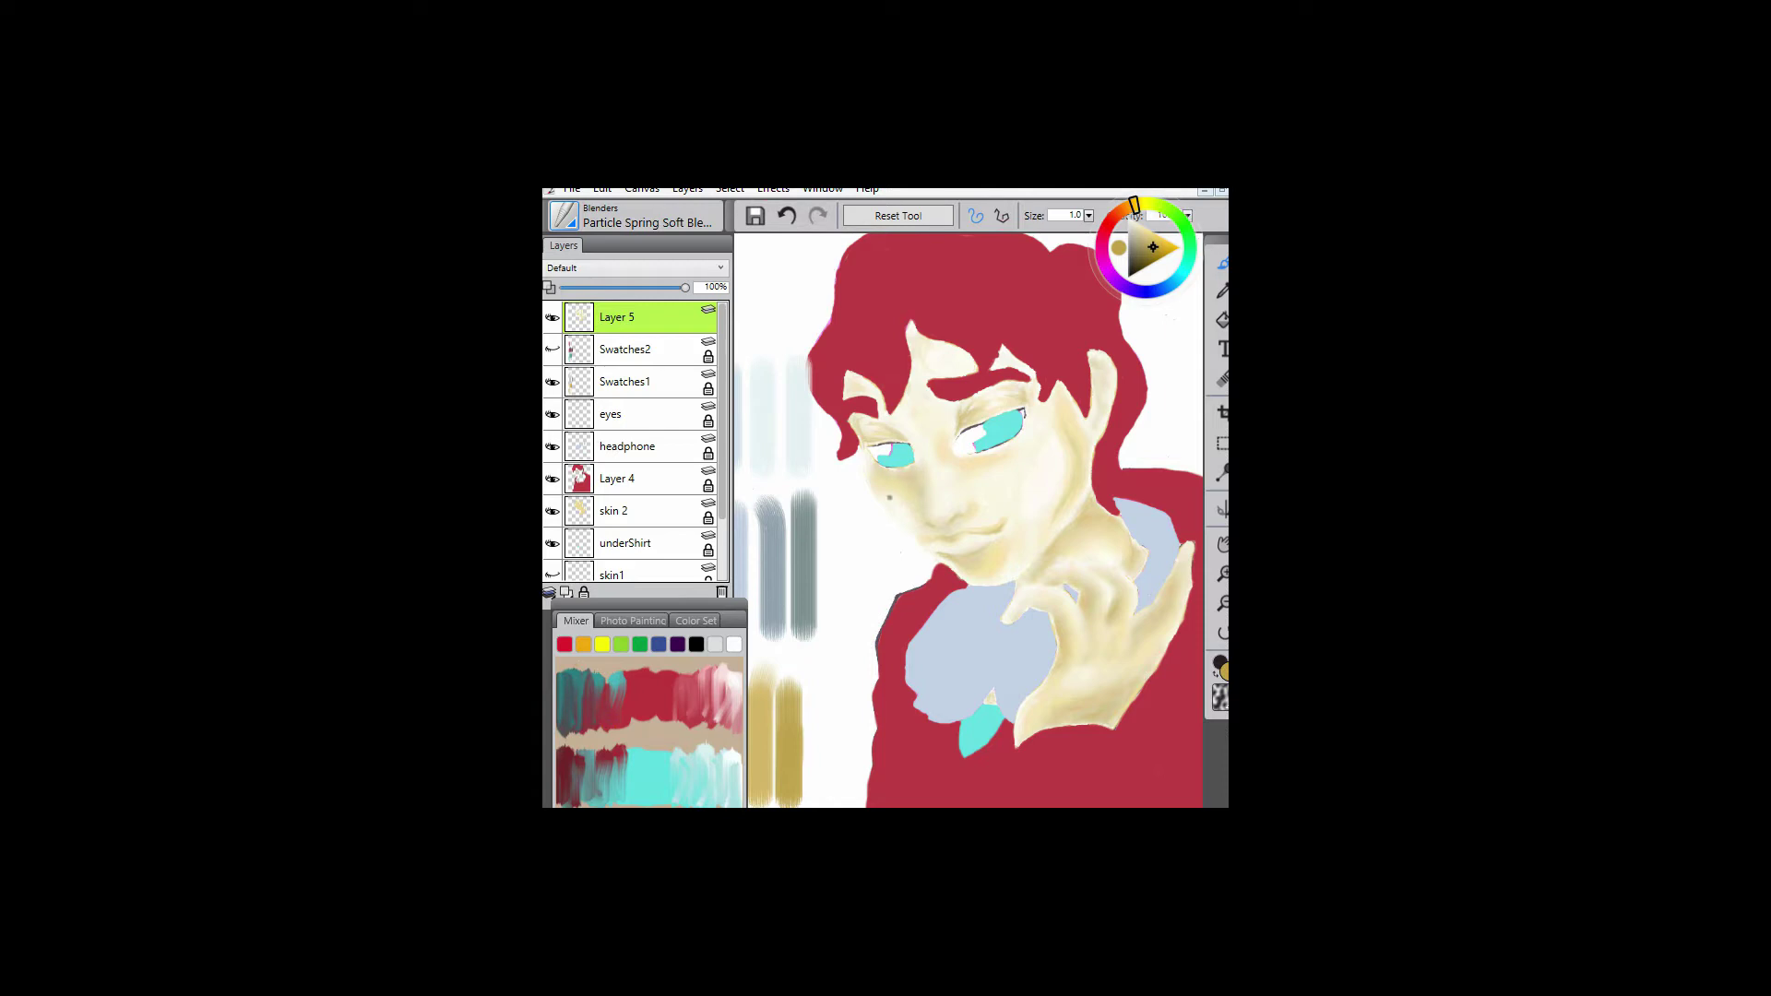
left_click_drag(976, 538, 1003, 525)
- Compare Dissolve and Hue blending on Layer 5, and set the layer to Gel at 77% opacity
key("ctrl+minus")
key("ctrl+minus")
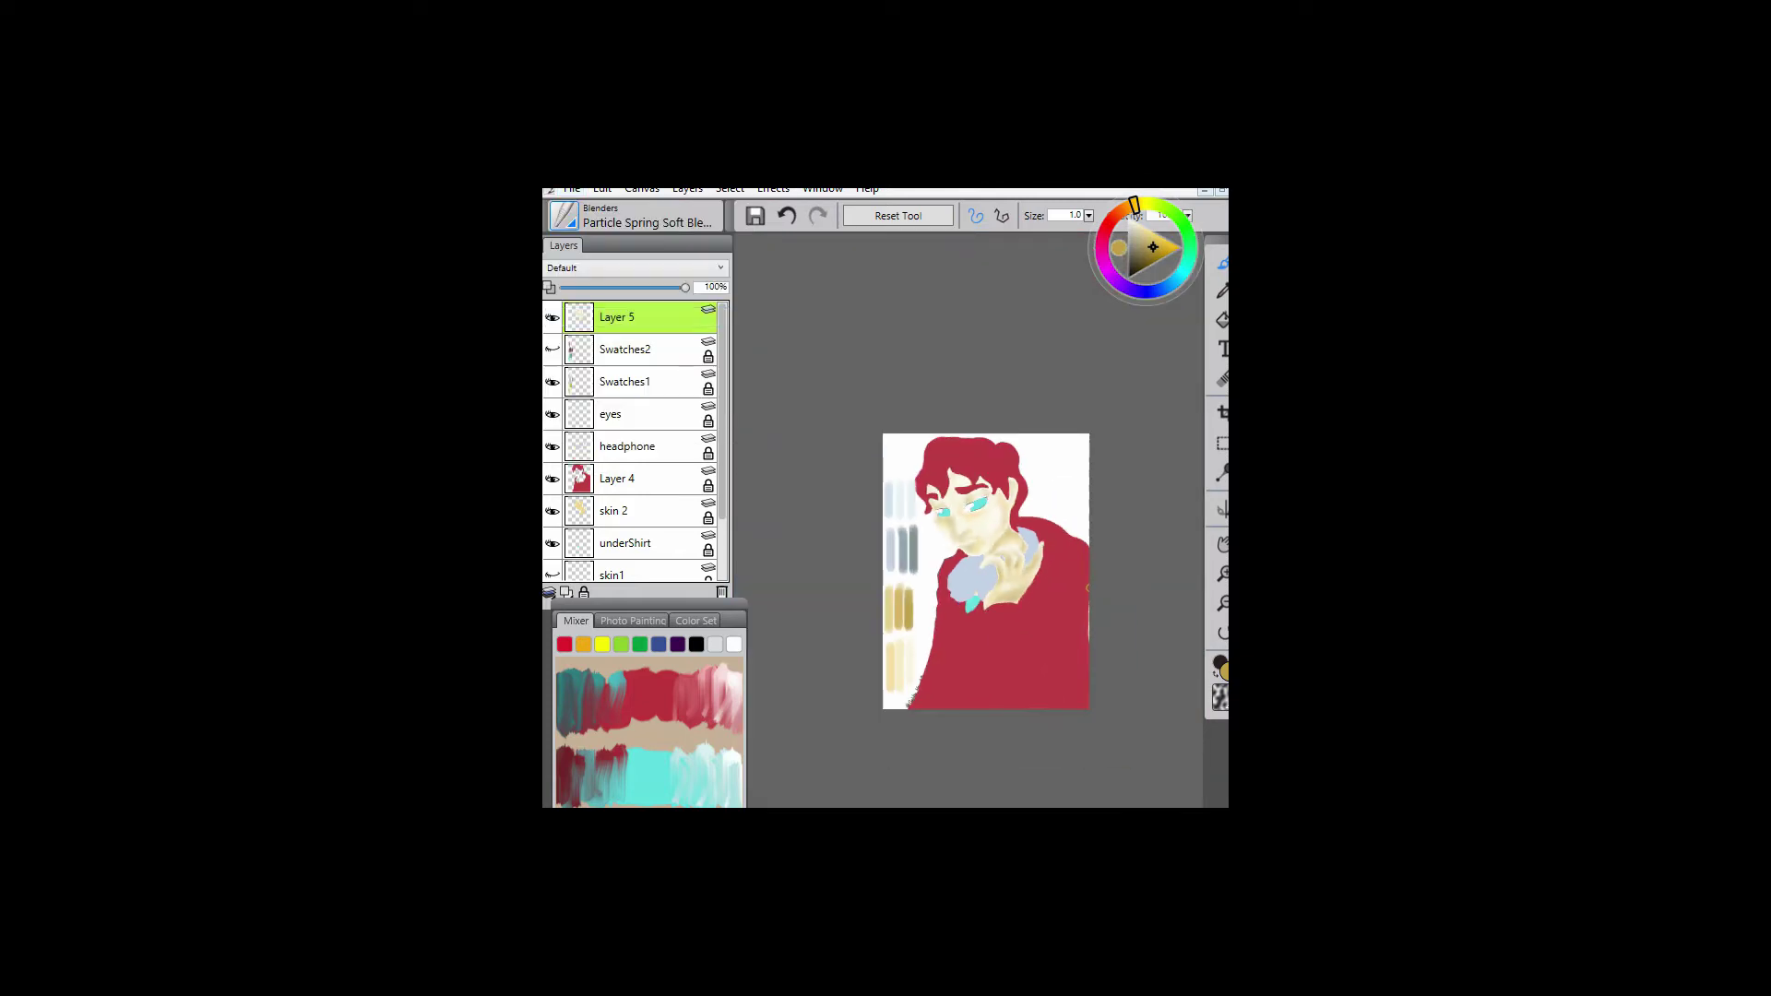
scroll(634, 268, "down", 2)
left_click_drag(685, 287, 650, 287)
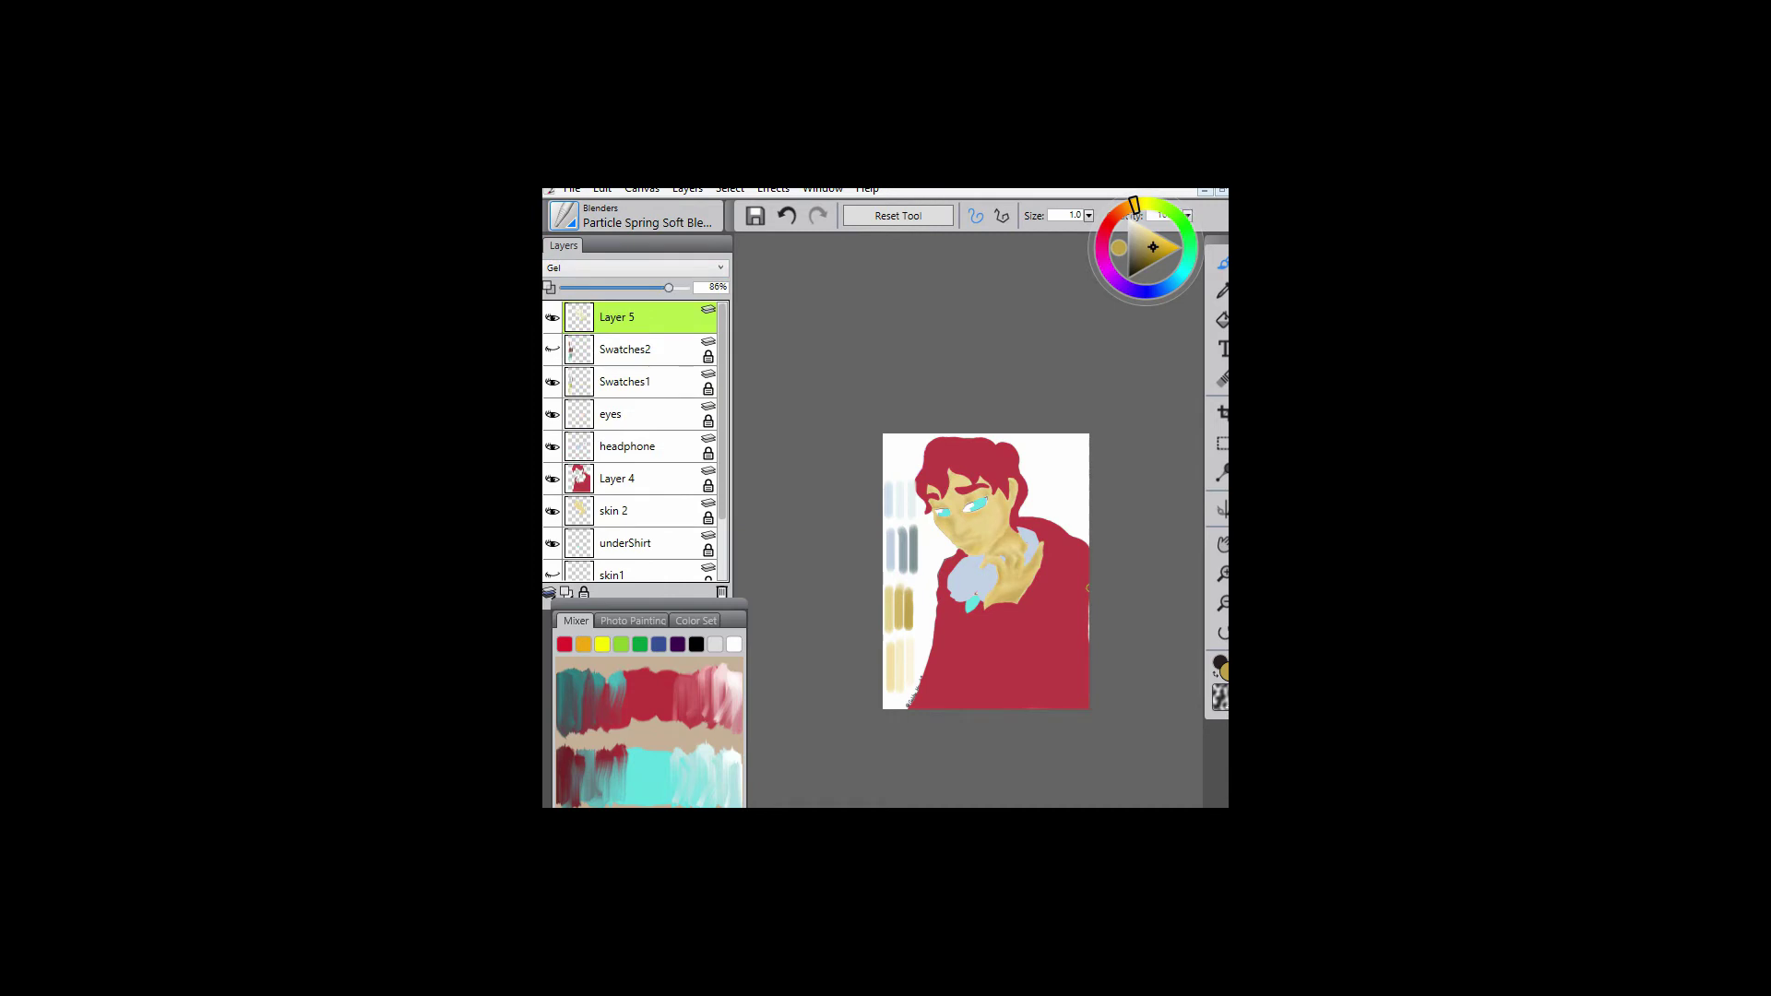
scroll(635, 268, "down", 3)
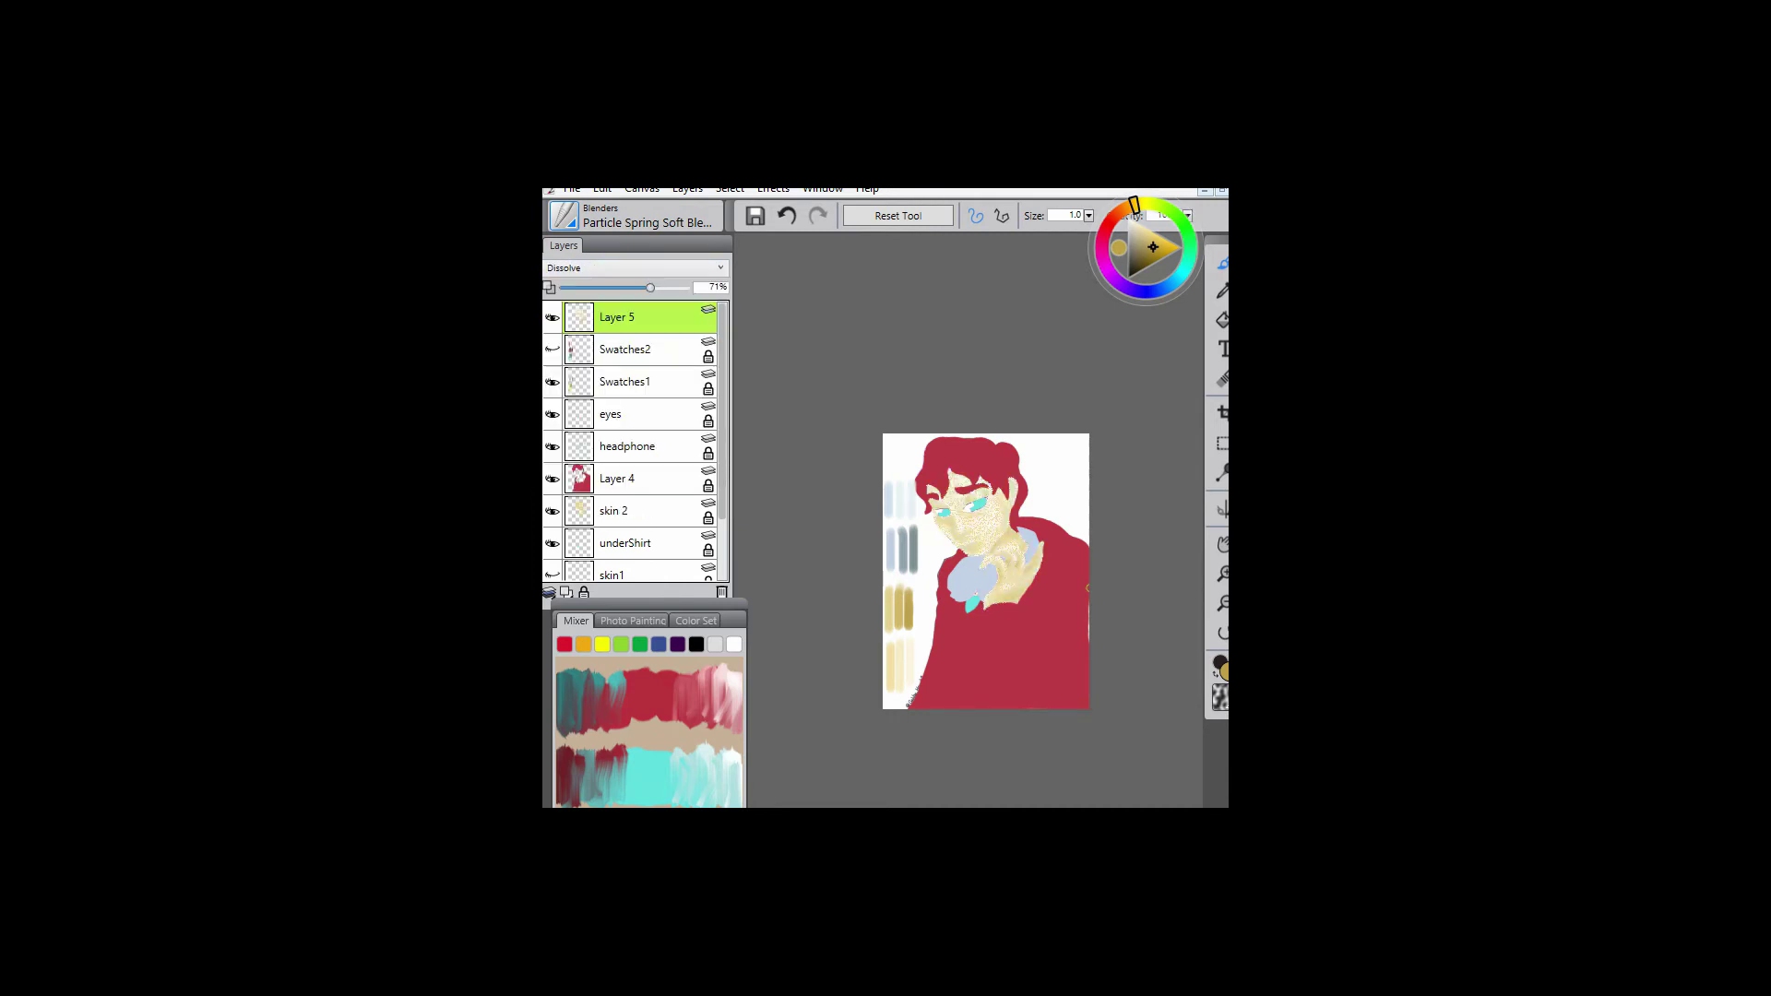
scroll(635, 267, "down", 8)
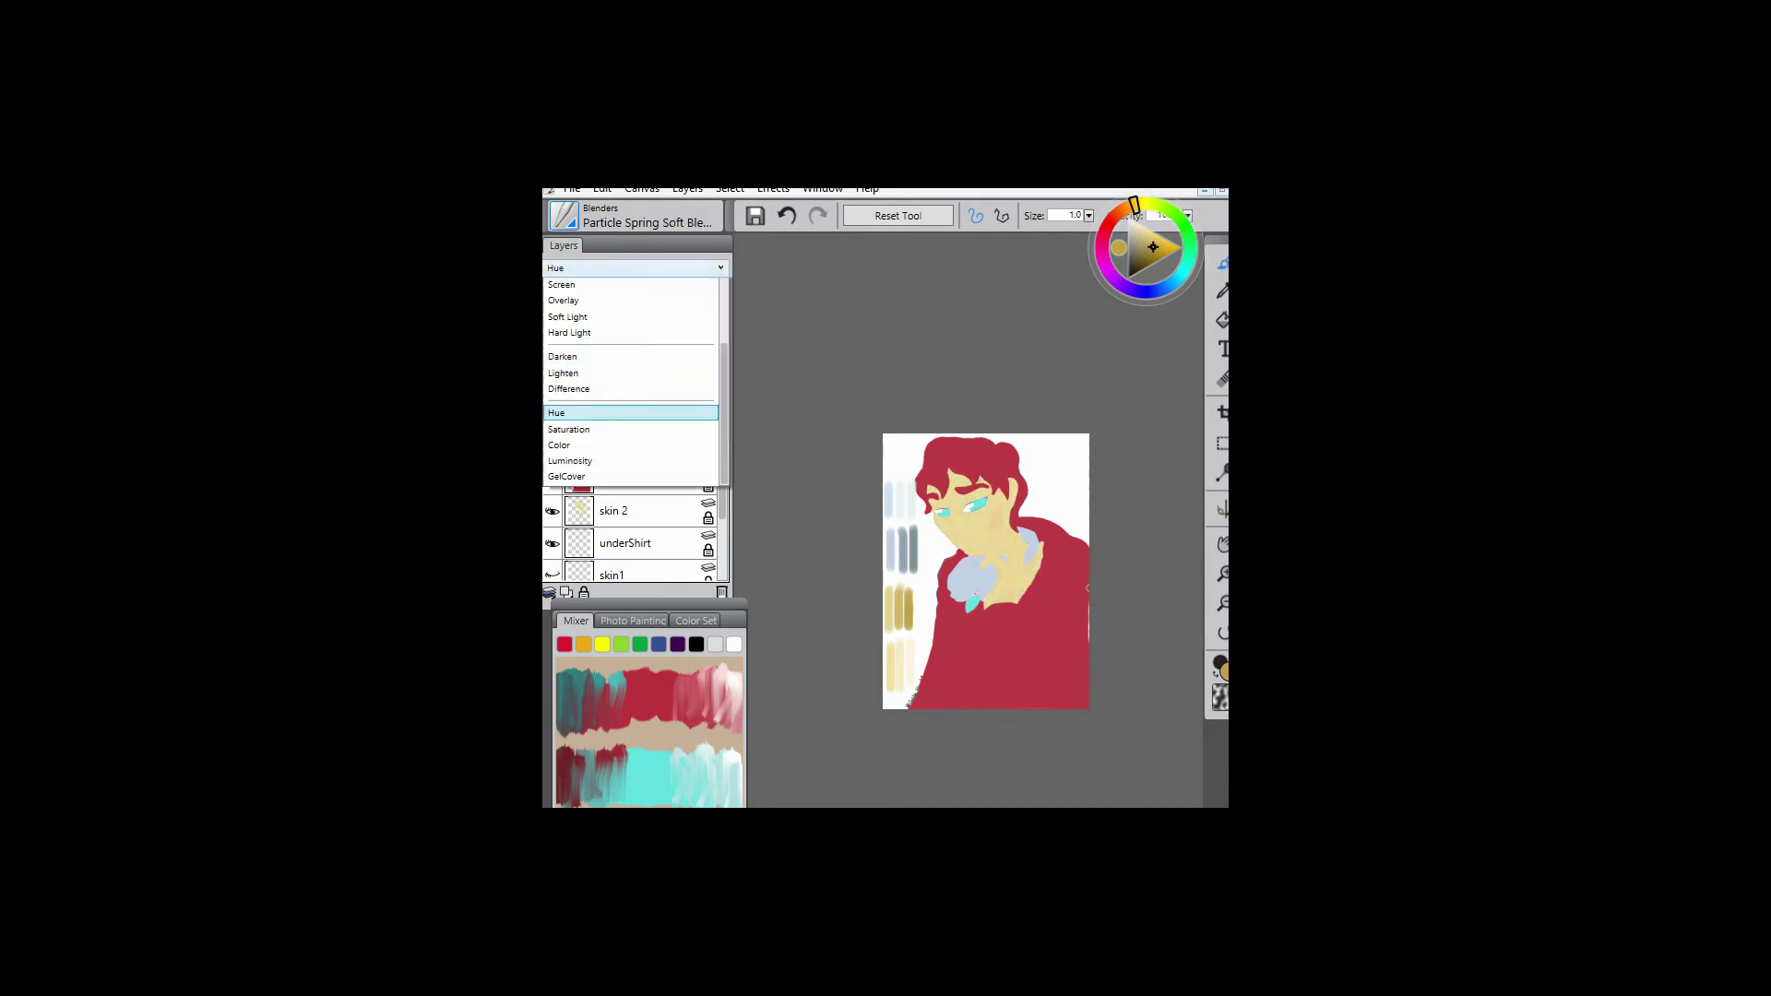
scroll(635, 268, "down", 4)
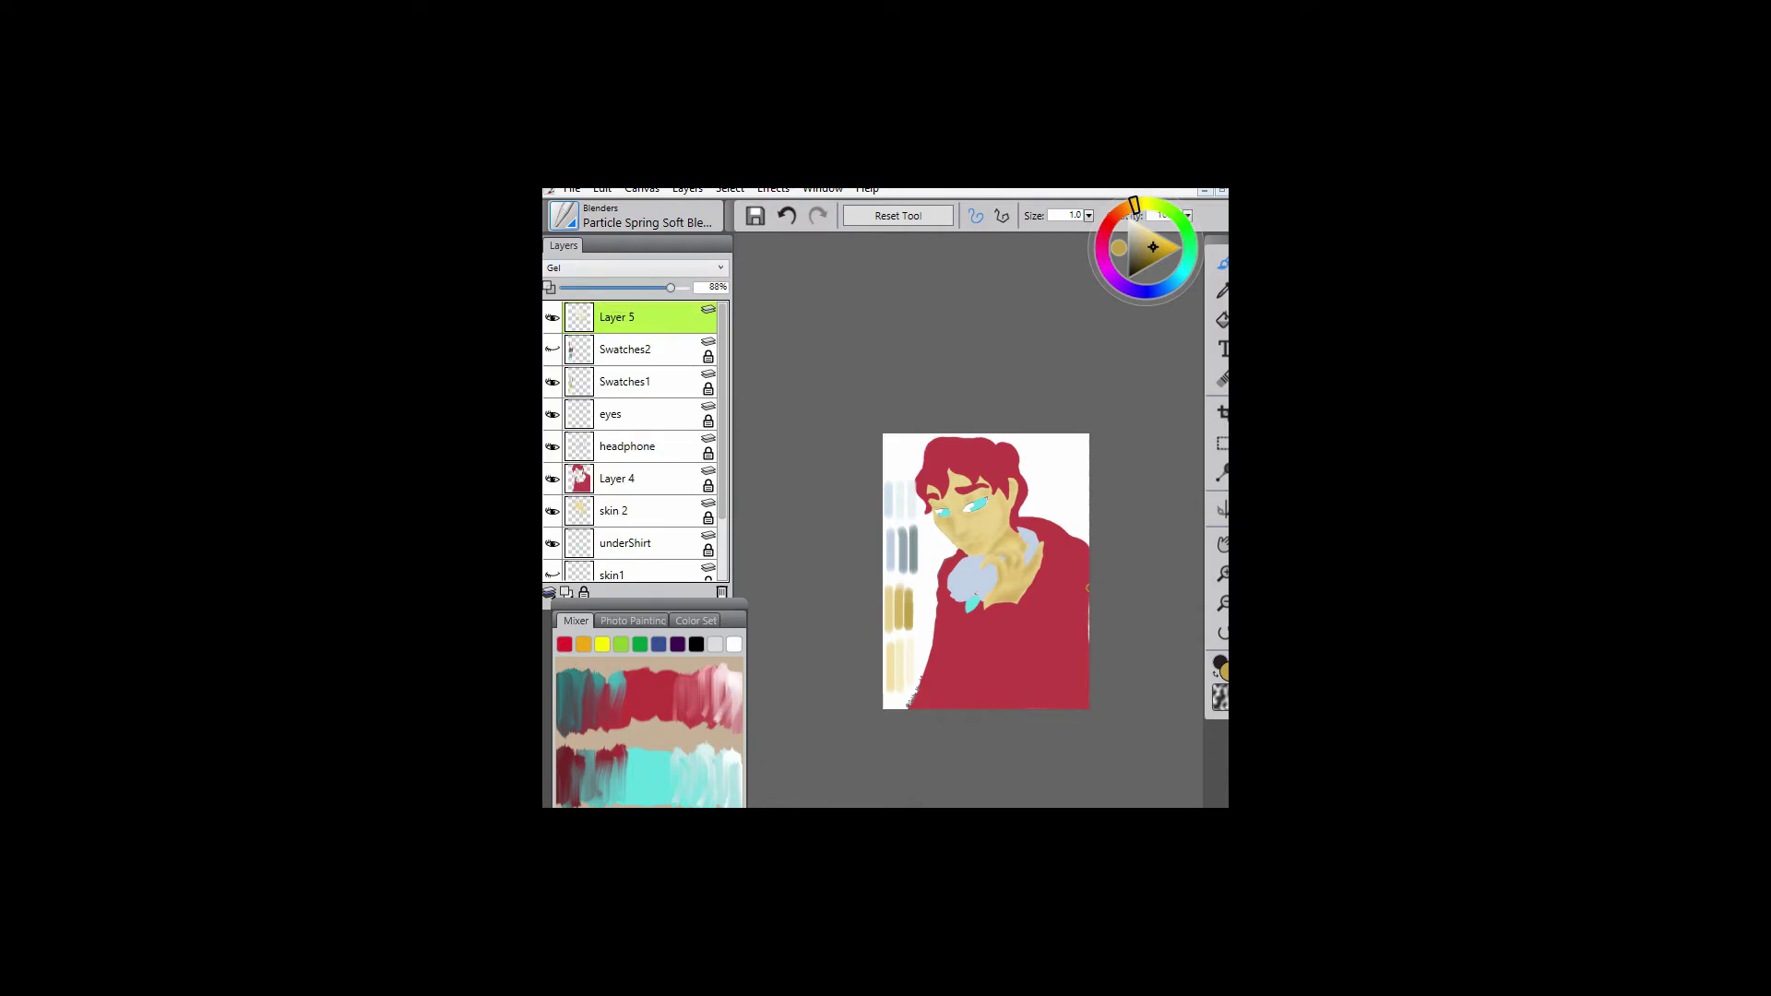
key("alt+f")
key("Escape")
- Clean the stray marks off the Canvas layer with the eraser at size 9.6 and 100% opacity
scroll(635, 440, "down", 2)
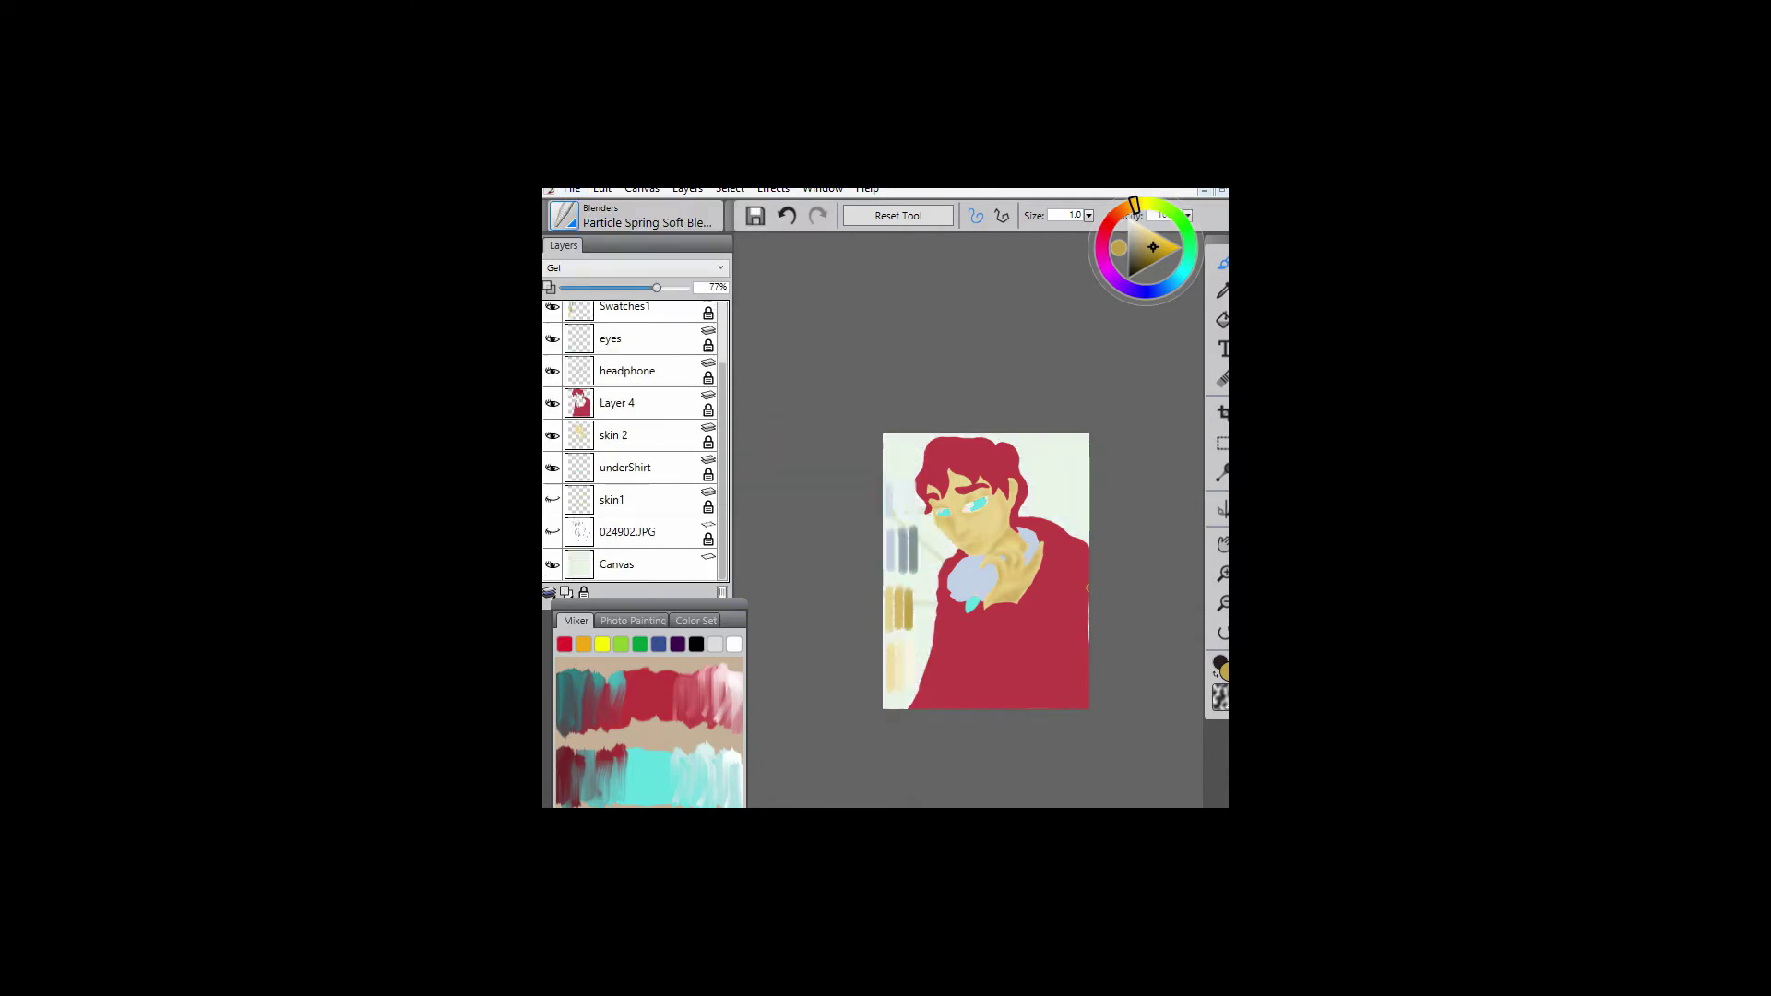
key("n")
left_click(636, 564)
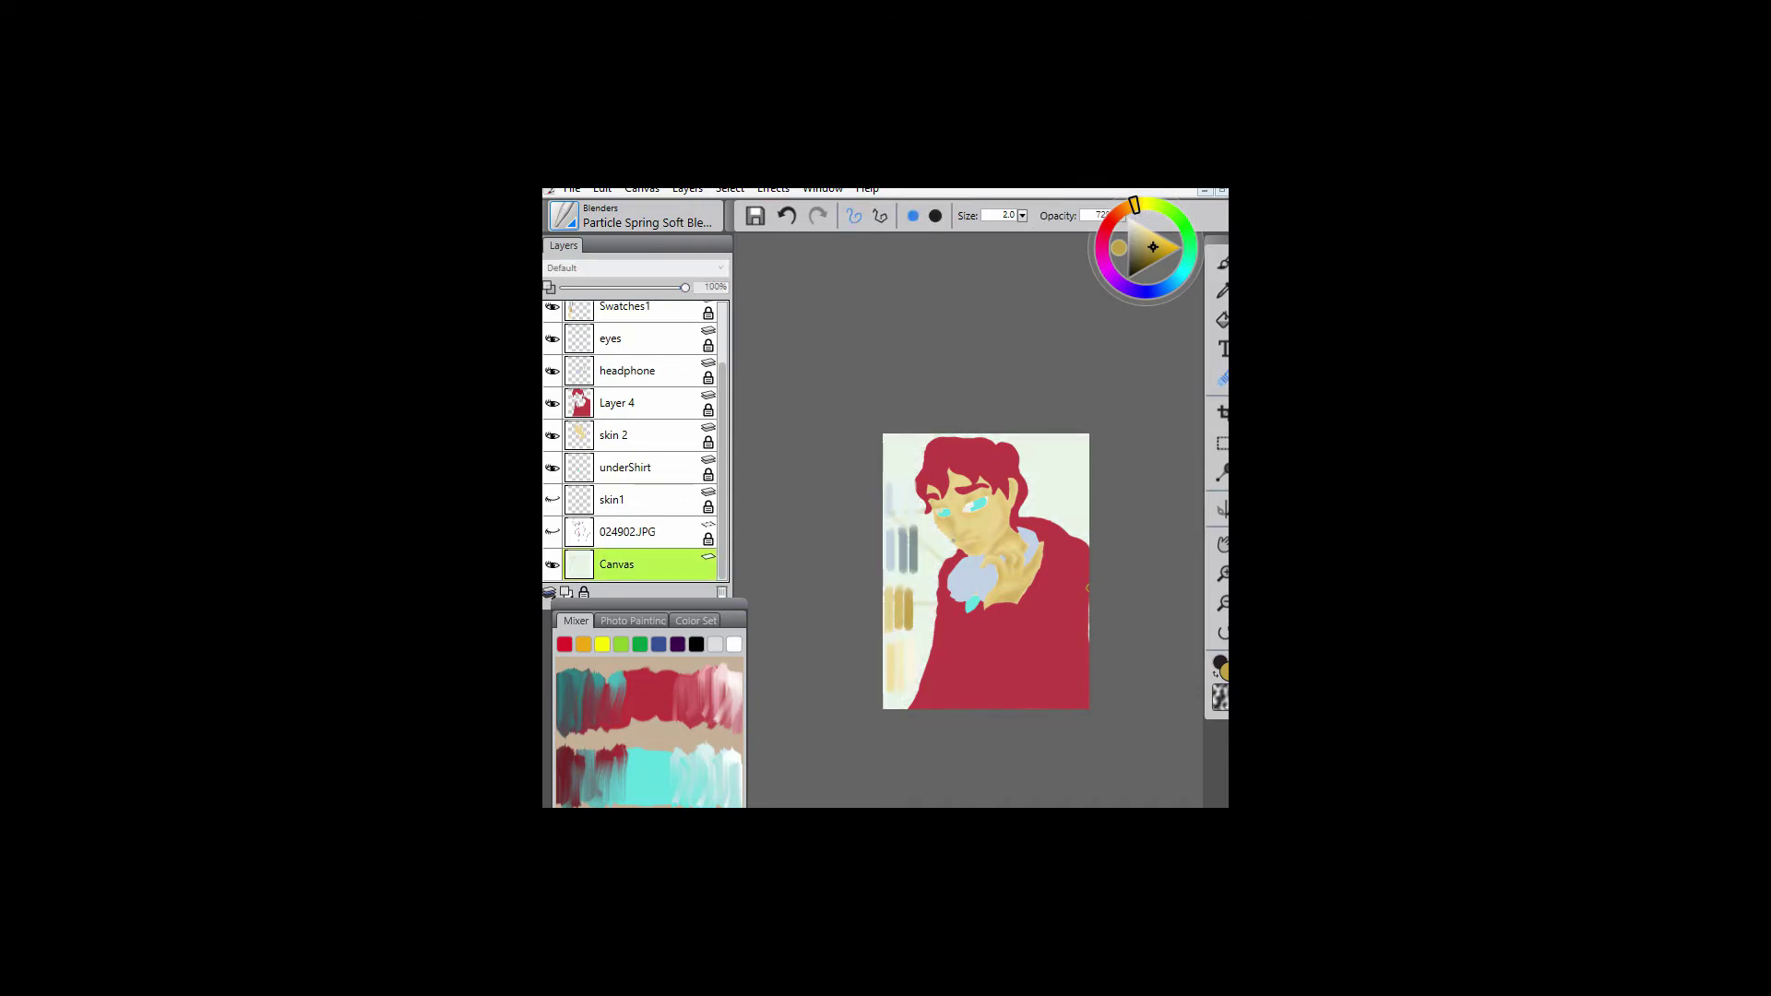
key("ctrl+plus")
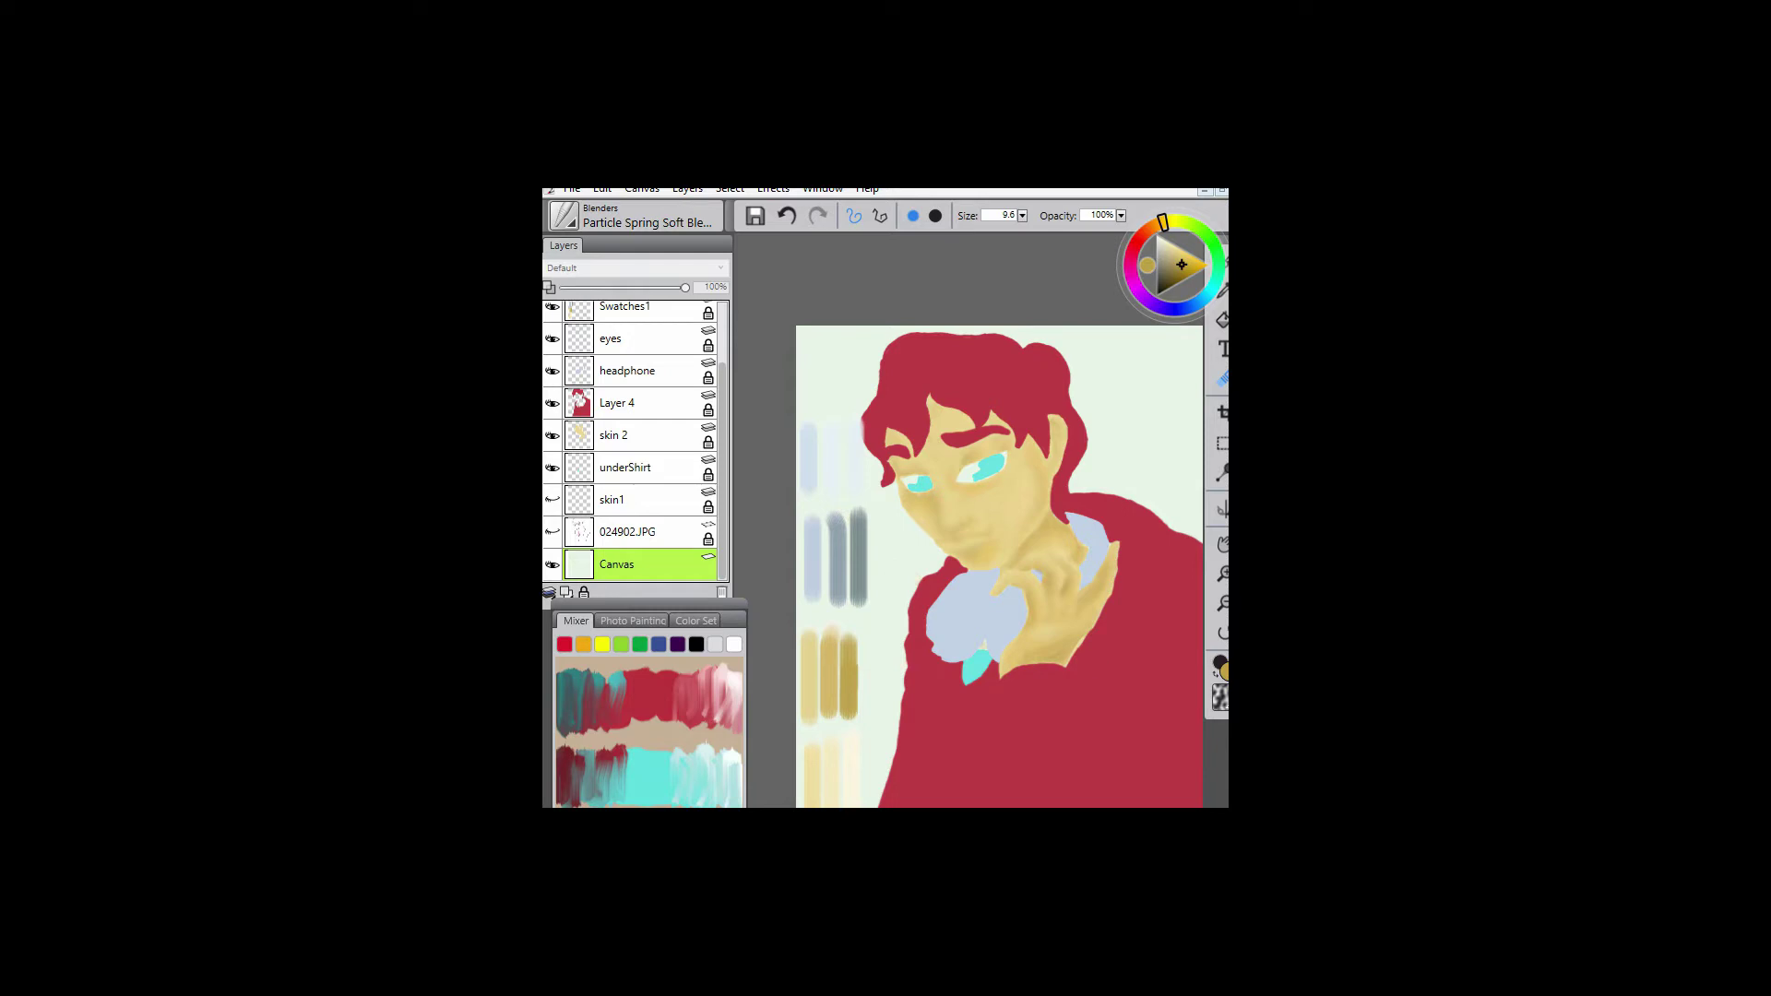
- Add a new layer above the headphone layer, and select white with the Glazing Round brush at size 17.4
key("g")
scroll(634, 440, "up", 2)
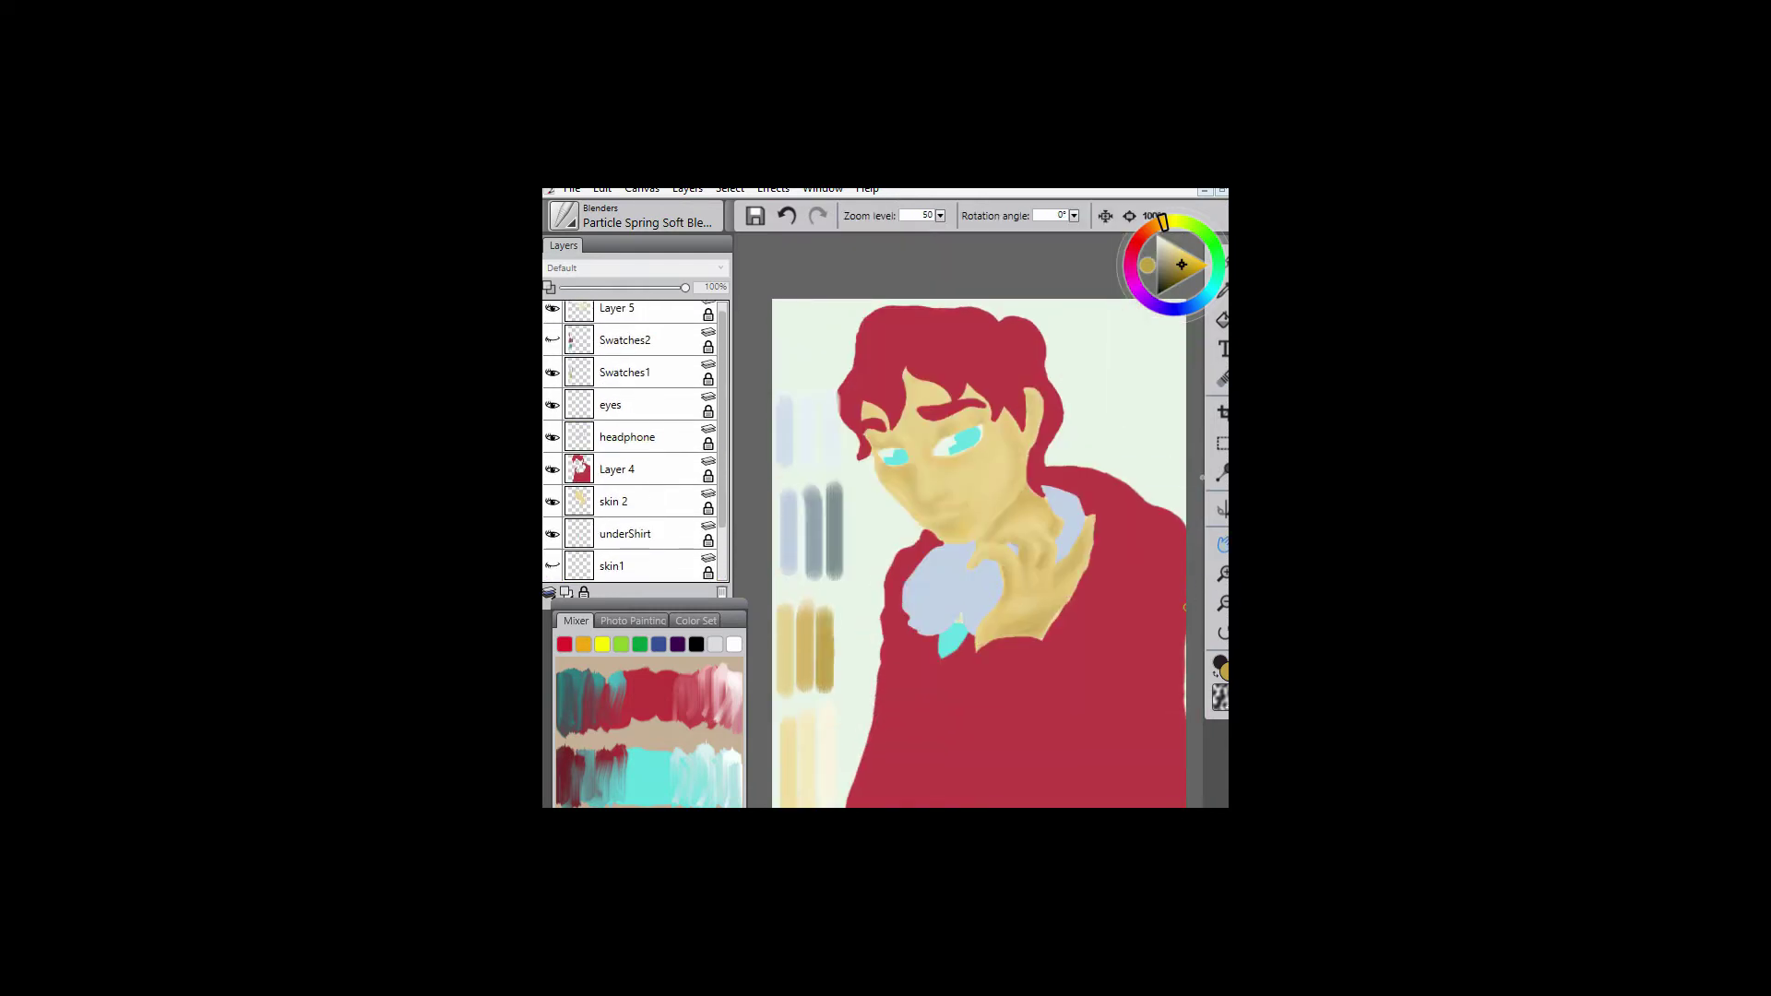
left_click(627, 437)
key("b")
left_click(563, 217)
left_click(610, 308)
left_click(788, 408)
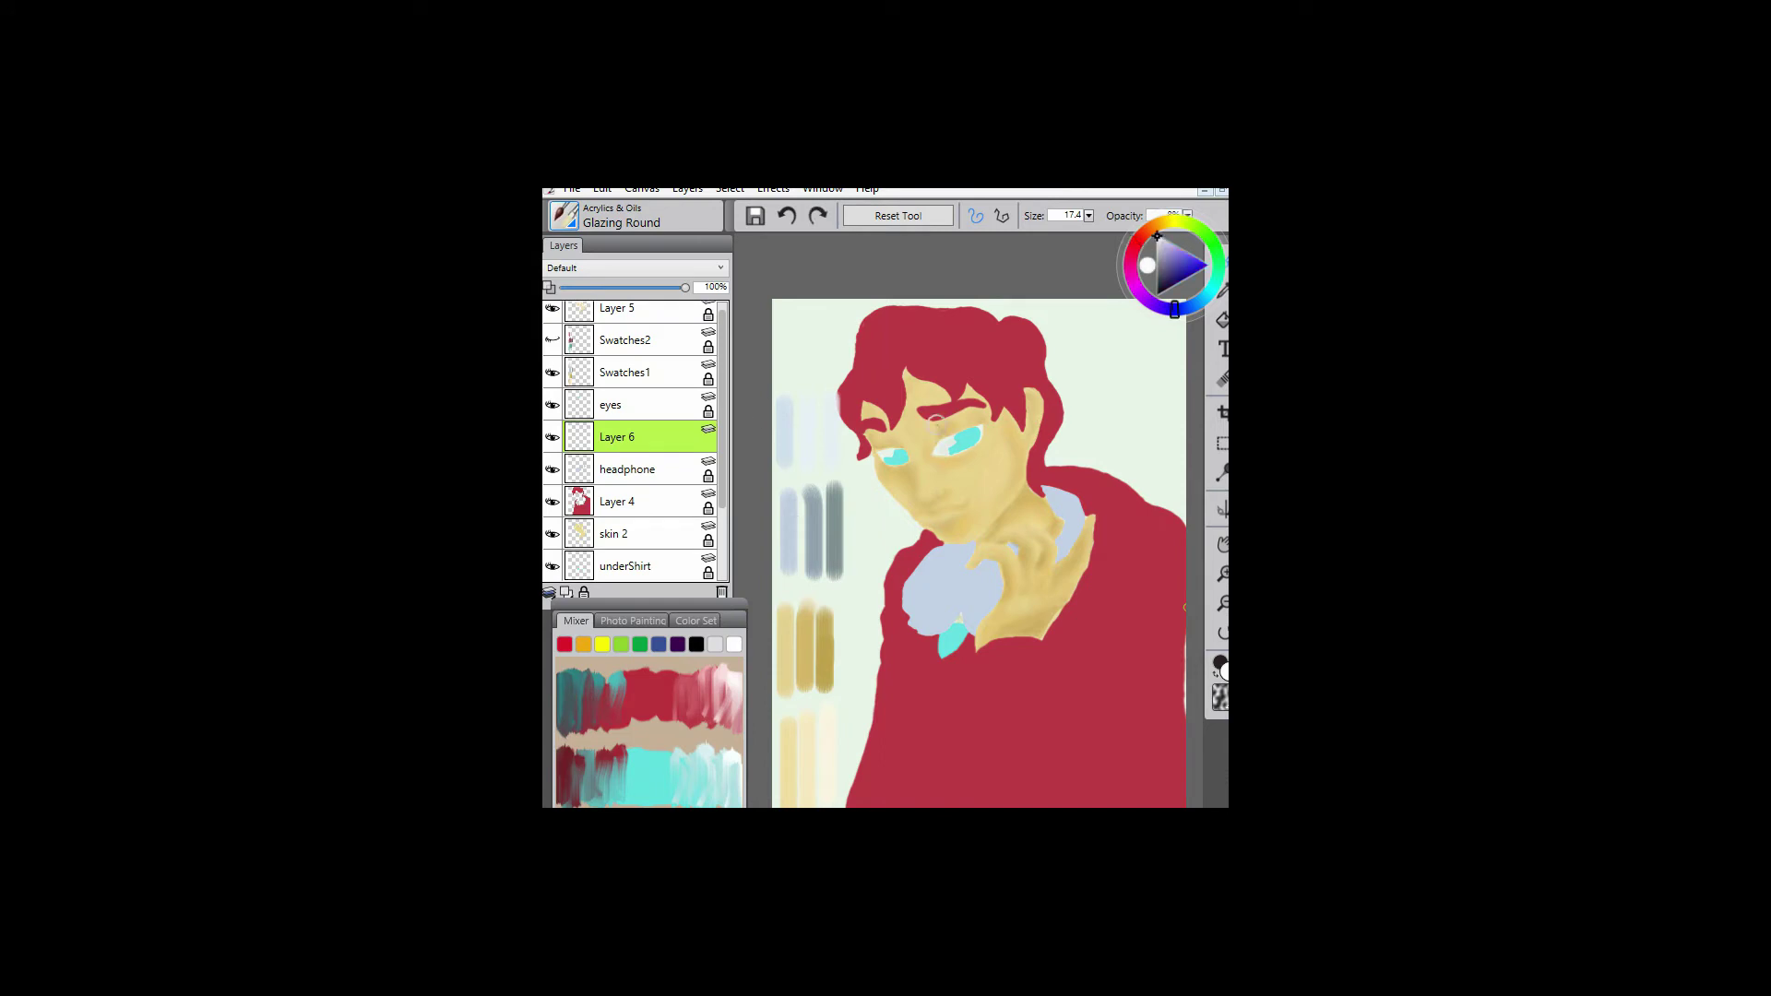
- Touch up the whites of both eyes with the Fine Camel brush at size 7.8, and clean their edges with the eraser at size 9.6
key("ctrl+equal")
left_click(563, 217)
left_click(788, 382)
key("bracketright")
key("bracketright")
key("bracketright")
left_click_drag(904, 365, 933, 337)
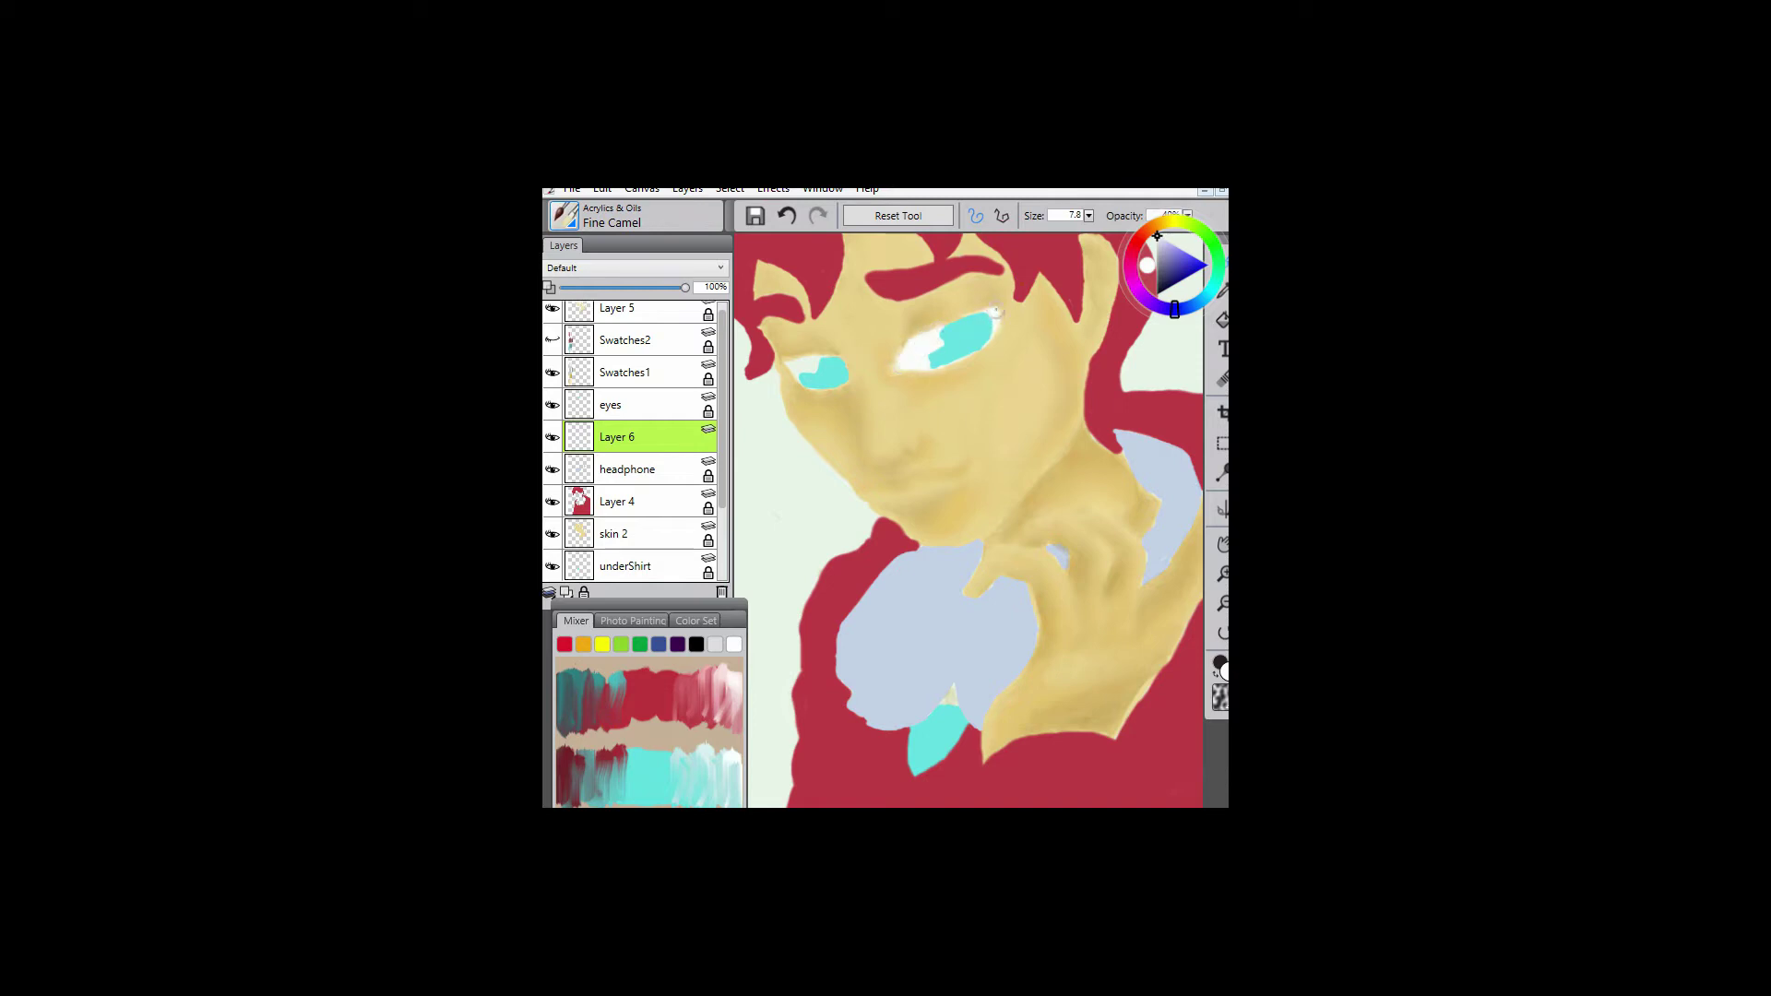
left_click_drag(784, 369, 823, 372)
key("ctrl+z")
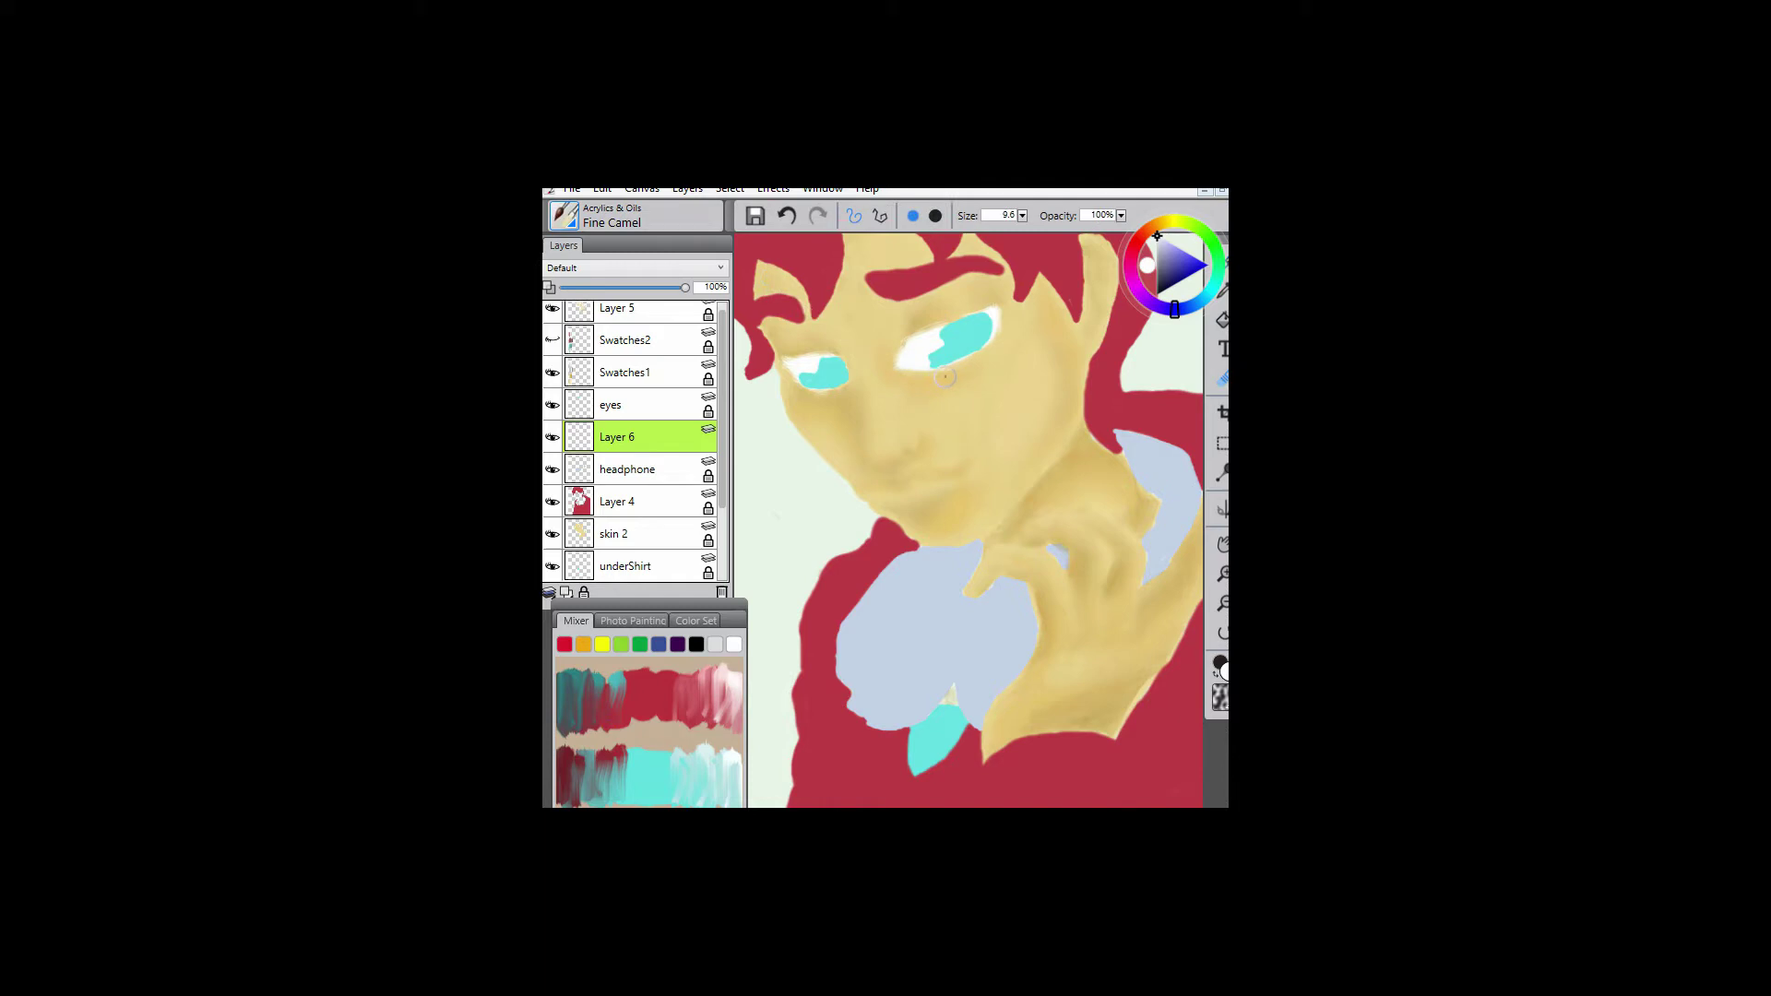
left_click_drag(910, 343, 943, 317)
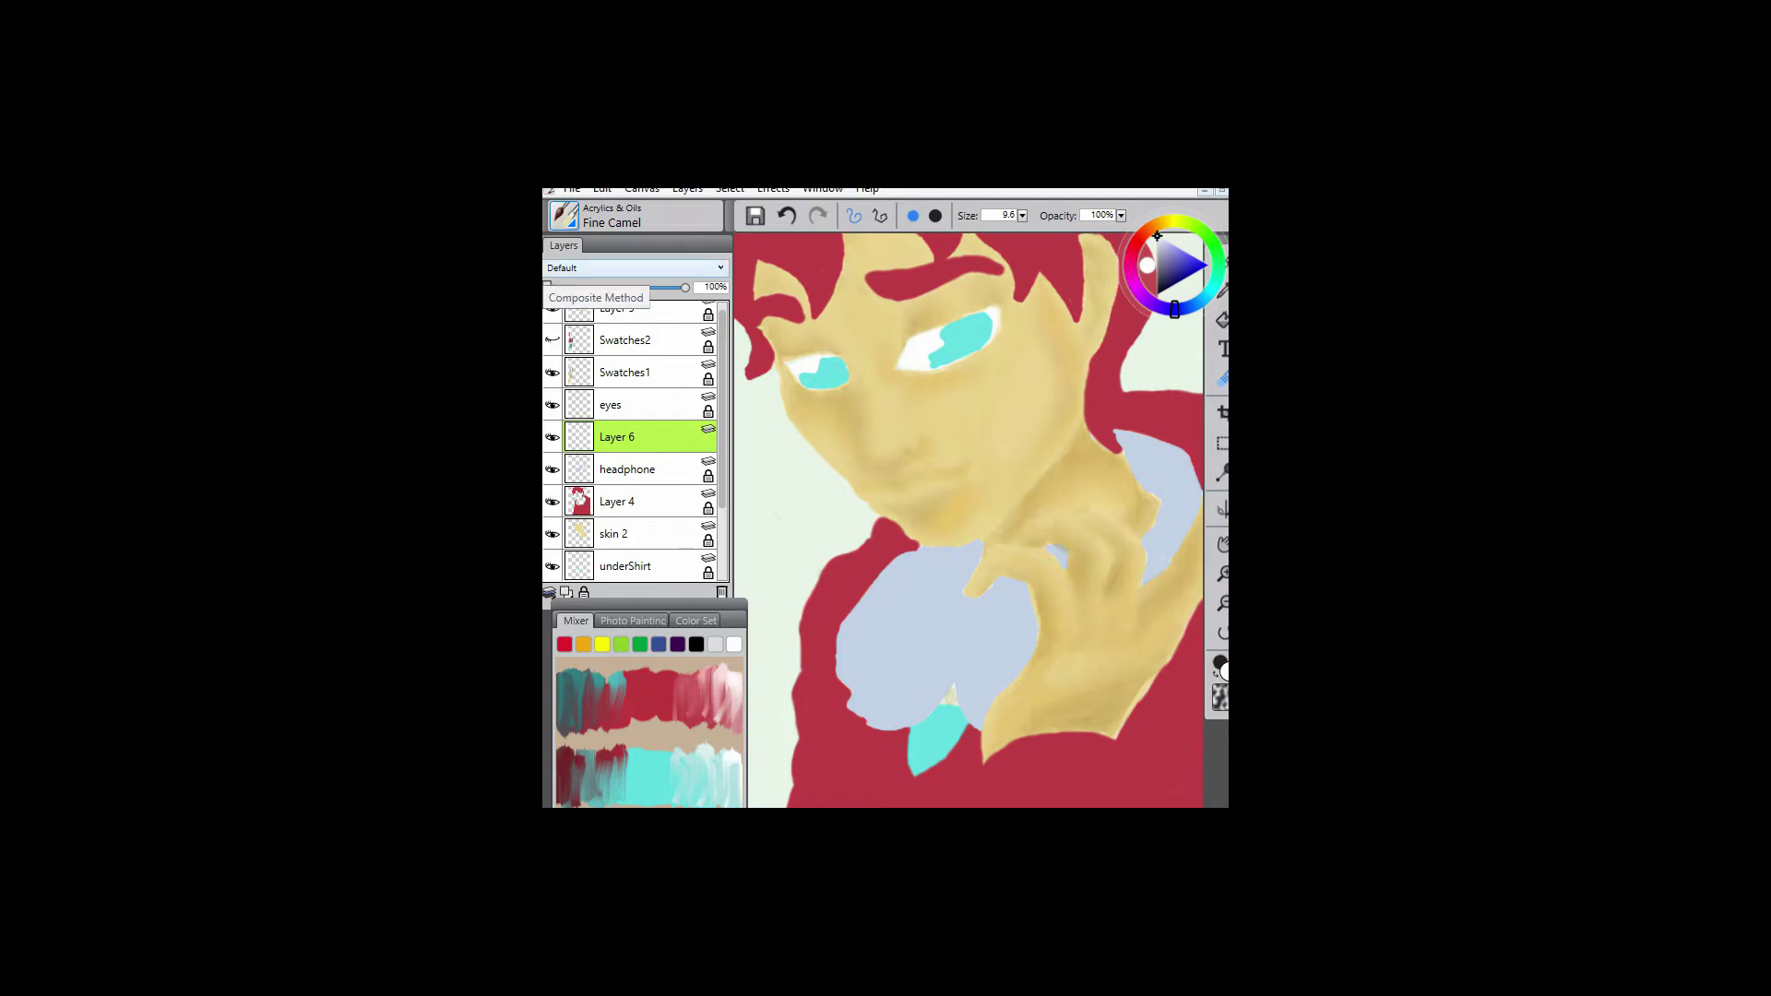
- Rename Layer 6 as eyeWhite and Layer 5 as ShdeSkin
double_click(616, 436)
type("eyeWhite")
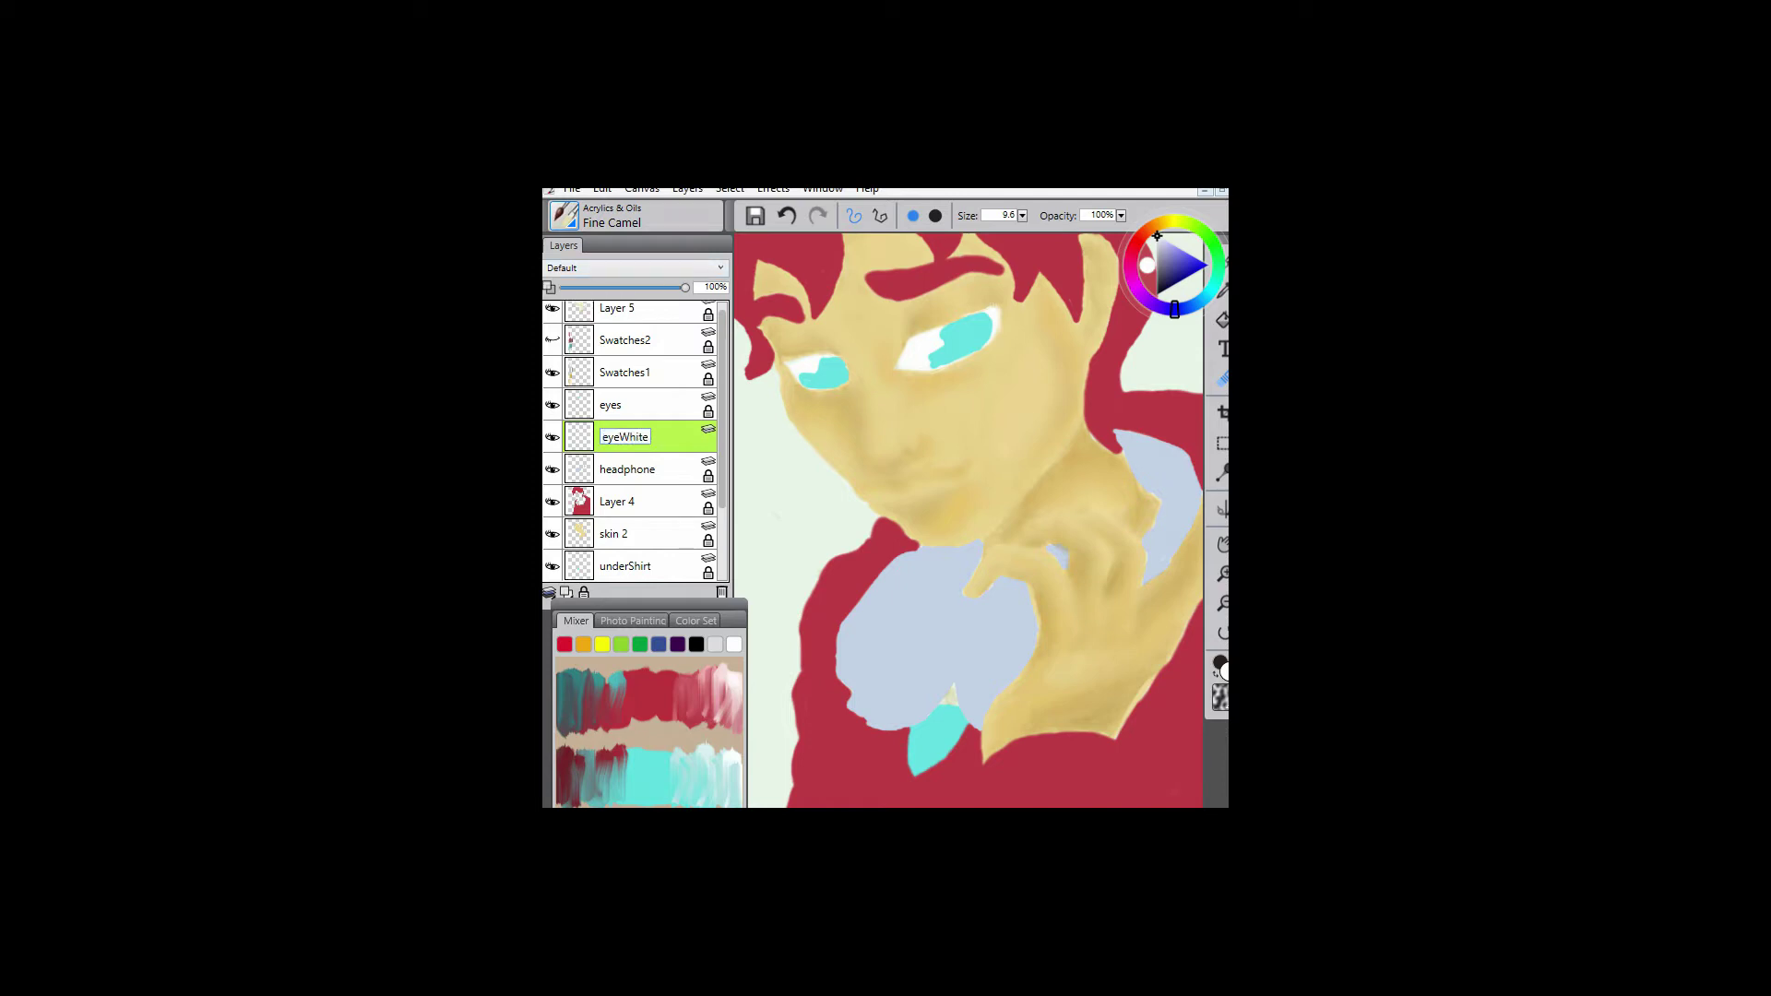
key("Return")
double_click(616, 310)
type("ShdeSkin")
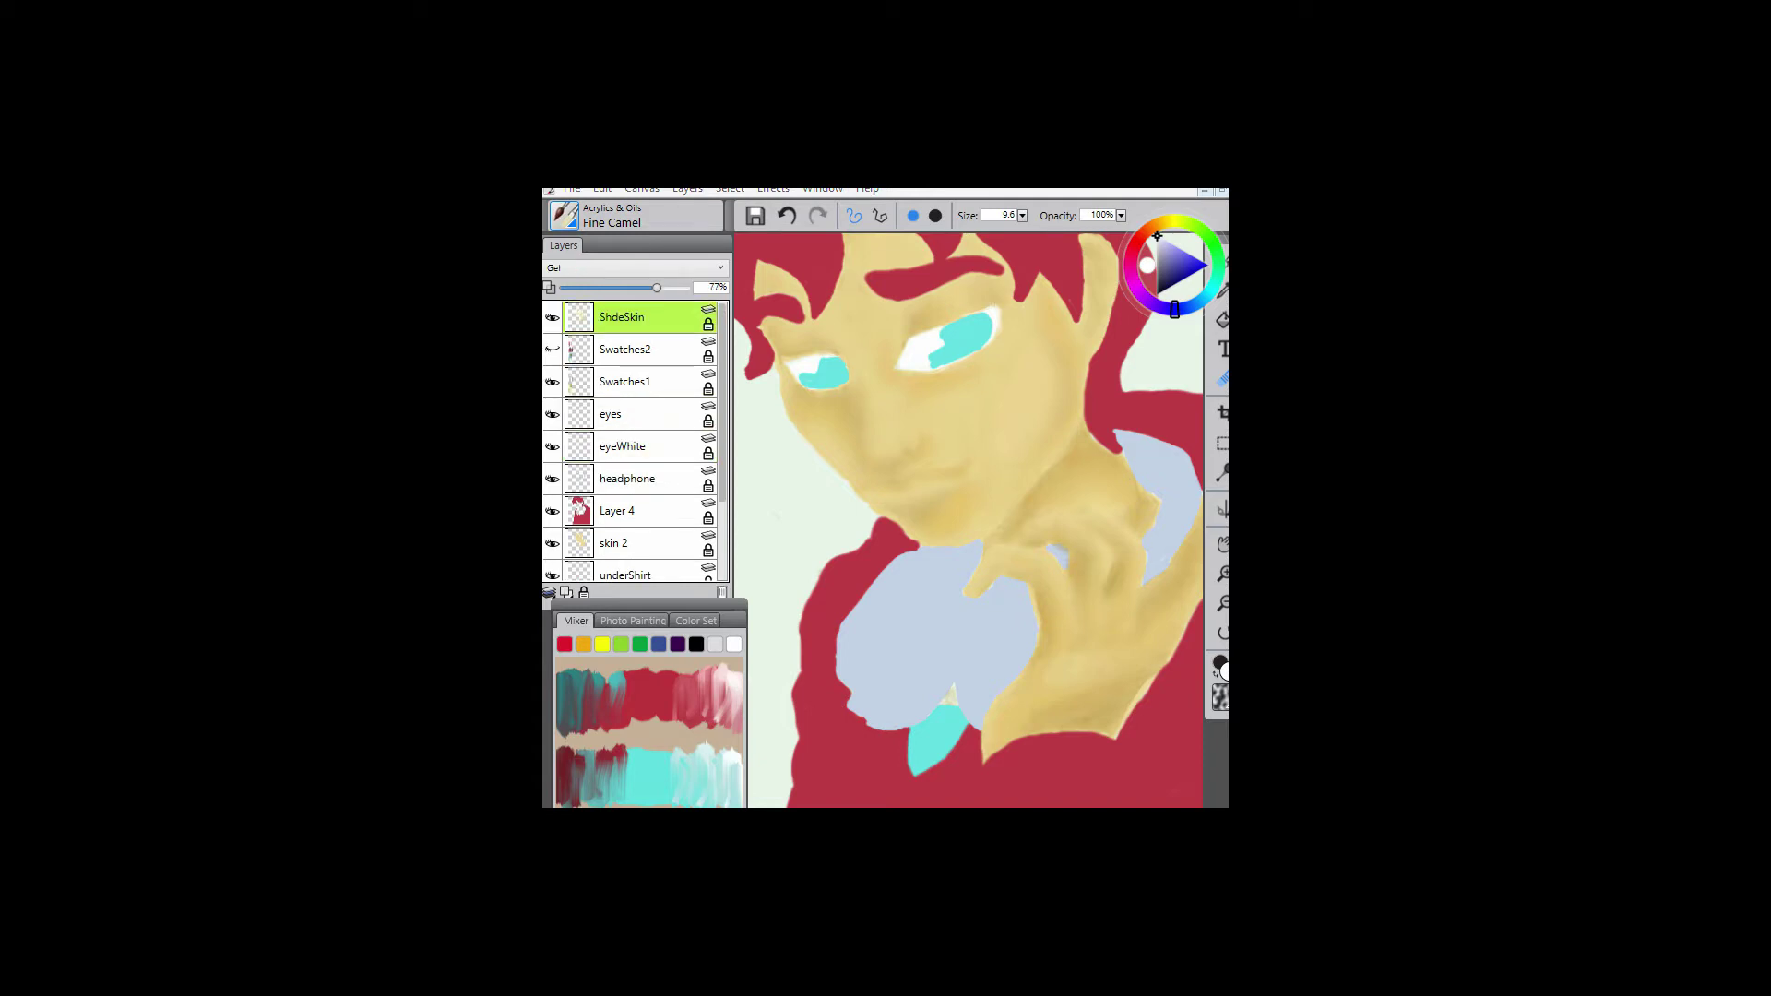
- Add a new layer above ShdeSkin and choose a muted teal-grey as the paint colour
left_click(567, 592)
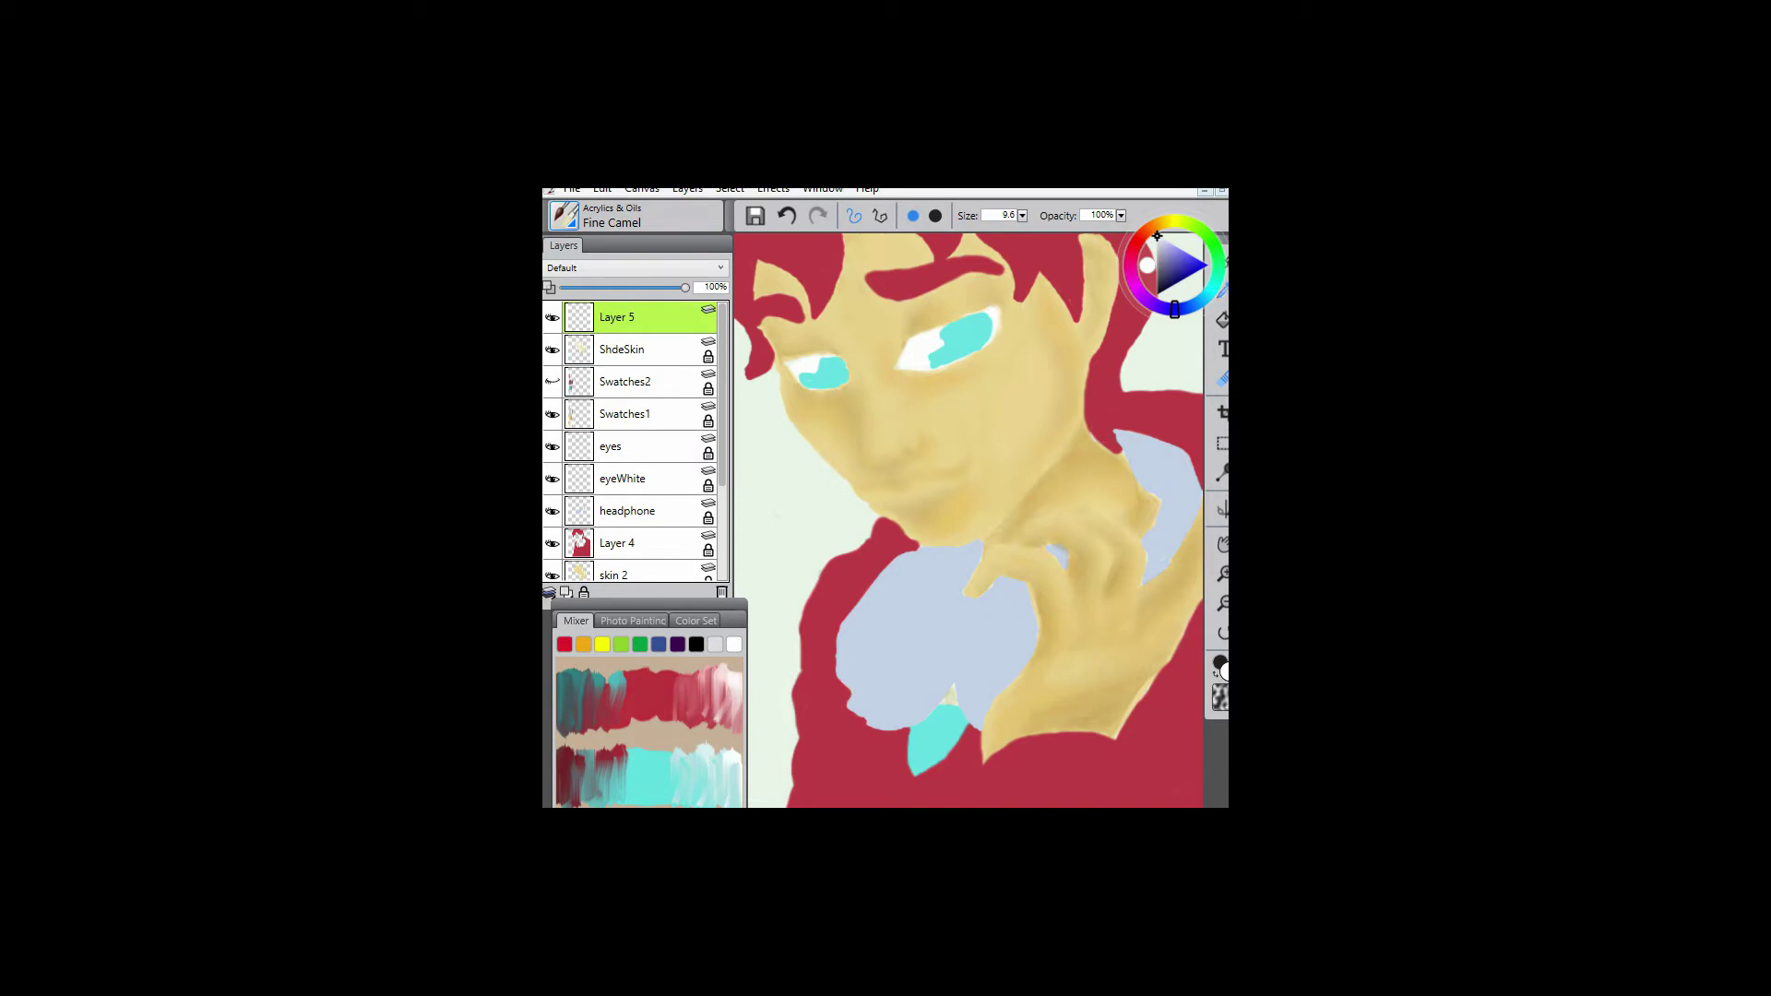
key("ctrl+minus")
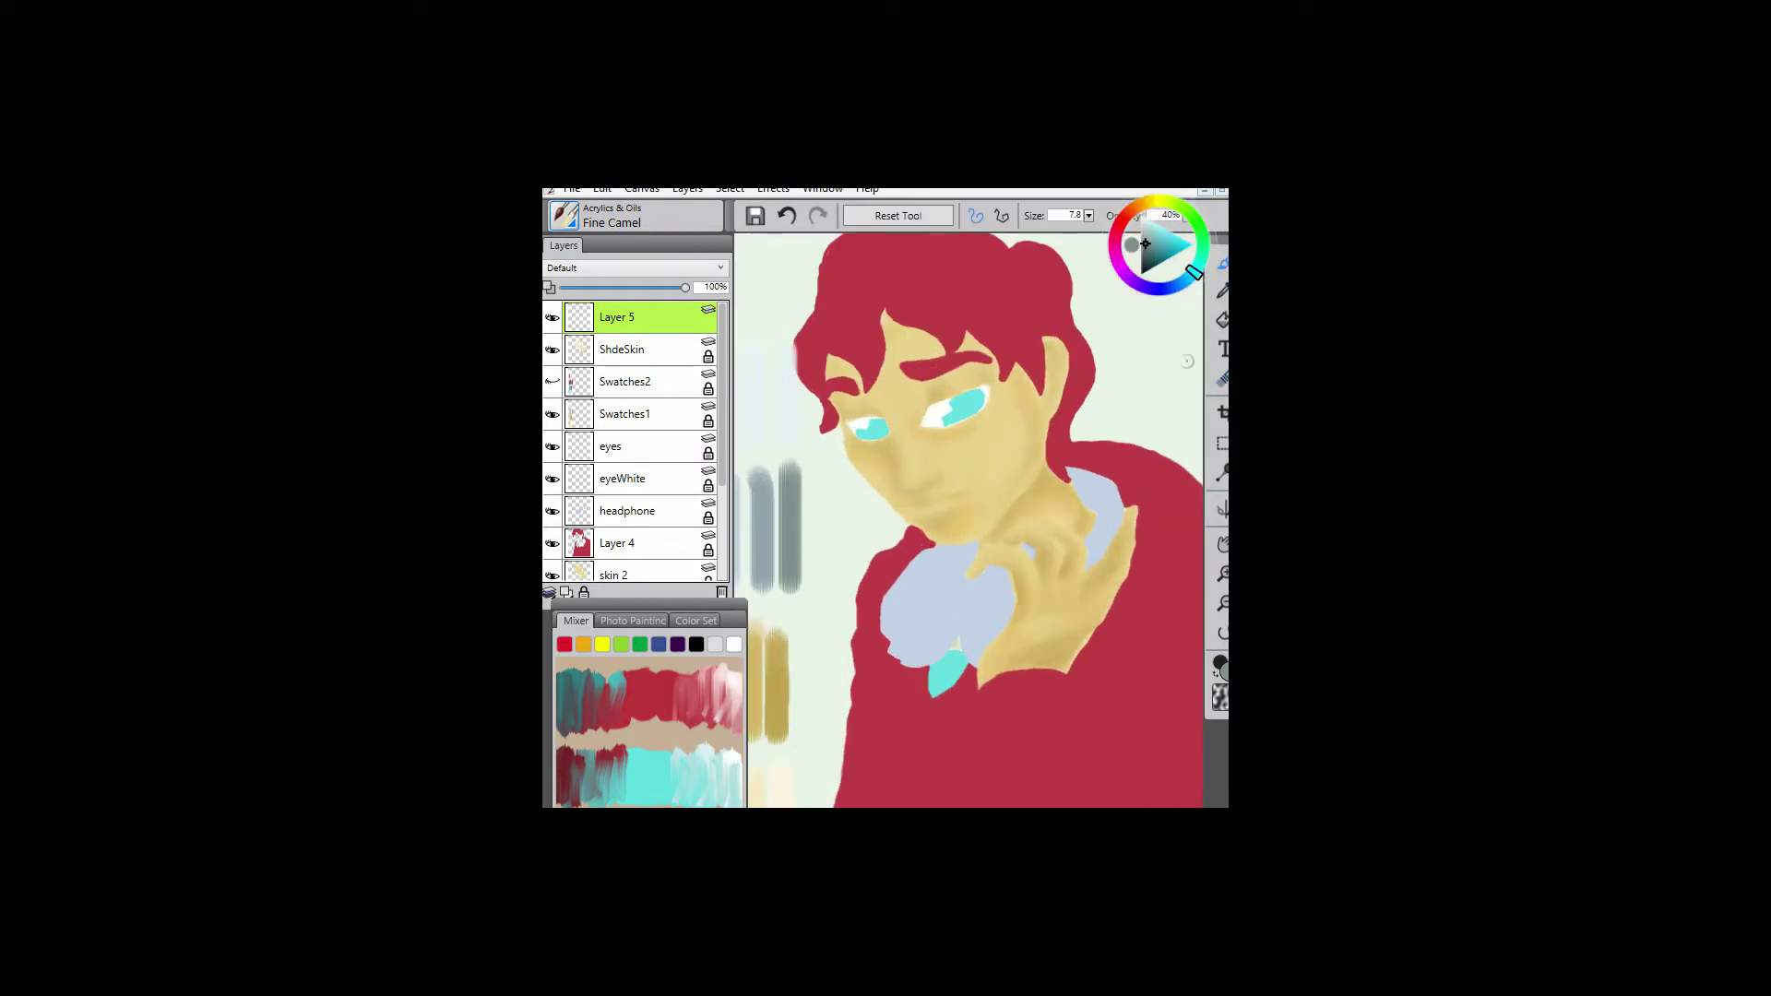
left_click(1152, 283)
- Try grey strokes on the headphones with the Opaque Smooth Brush, and undo them
left_click(565, 216)
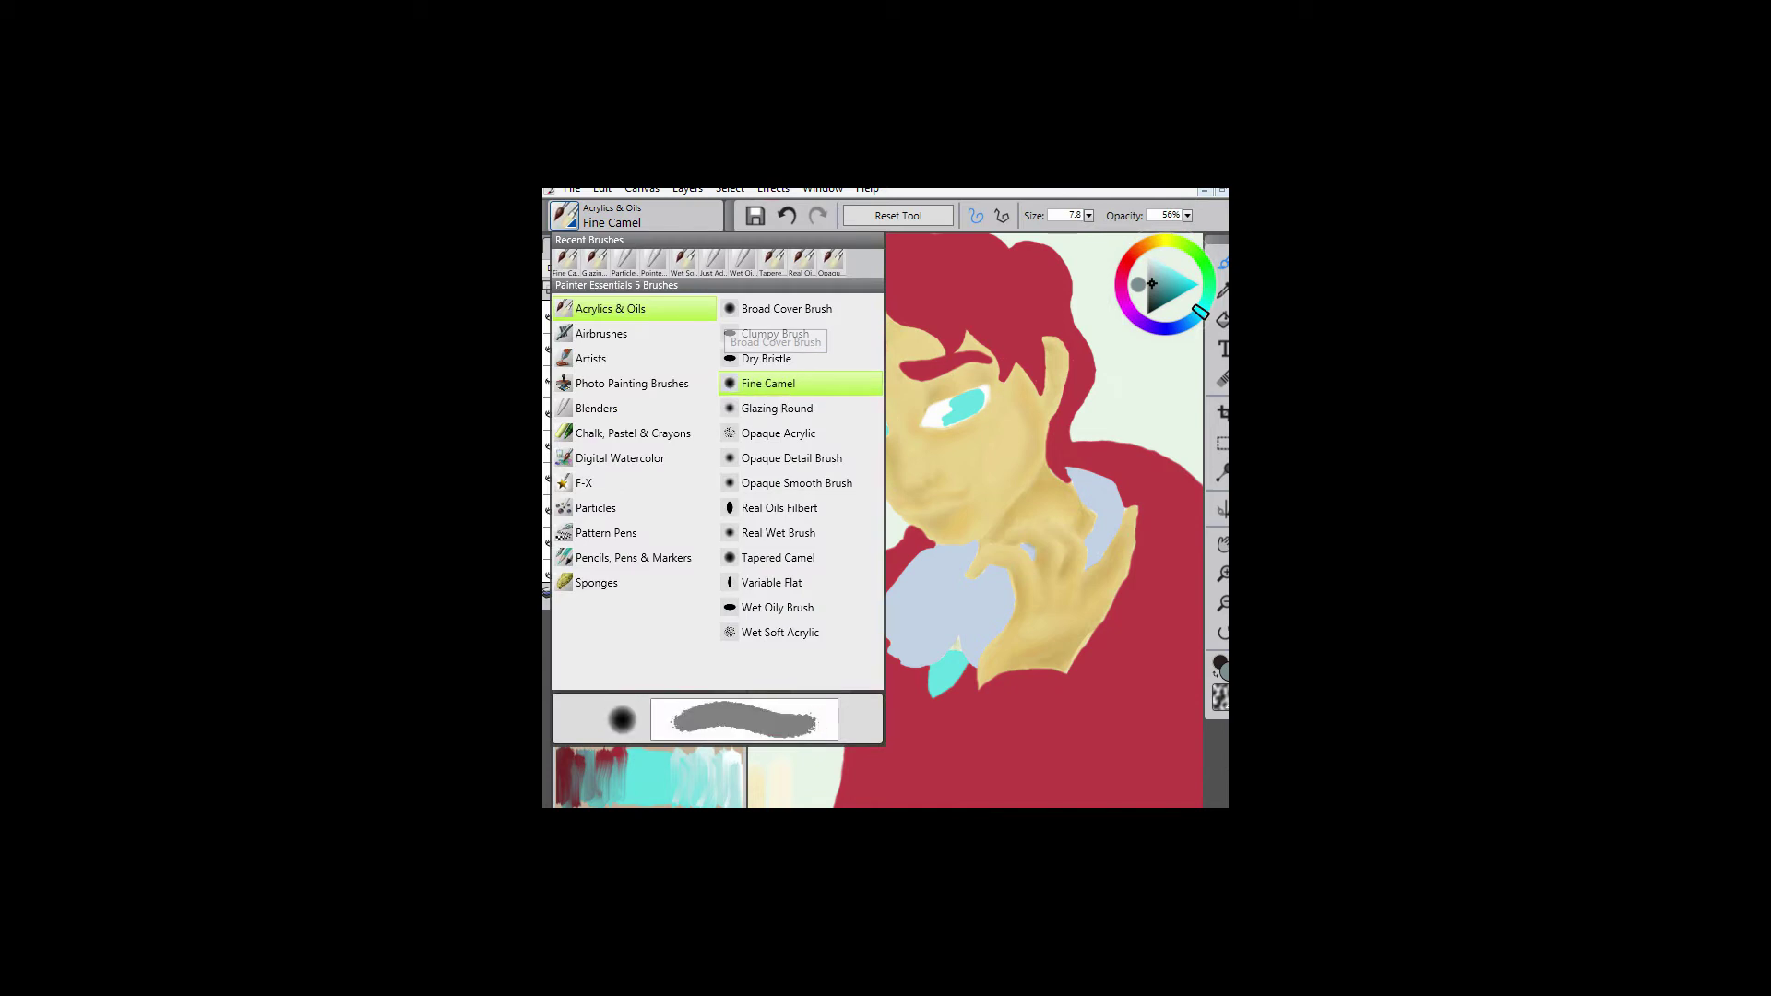
left_click(788, 479)
left_click_drag(939, 593, 919, 653)
key("ctrl+z")
key("ctrl+plus")
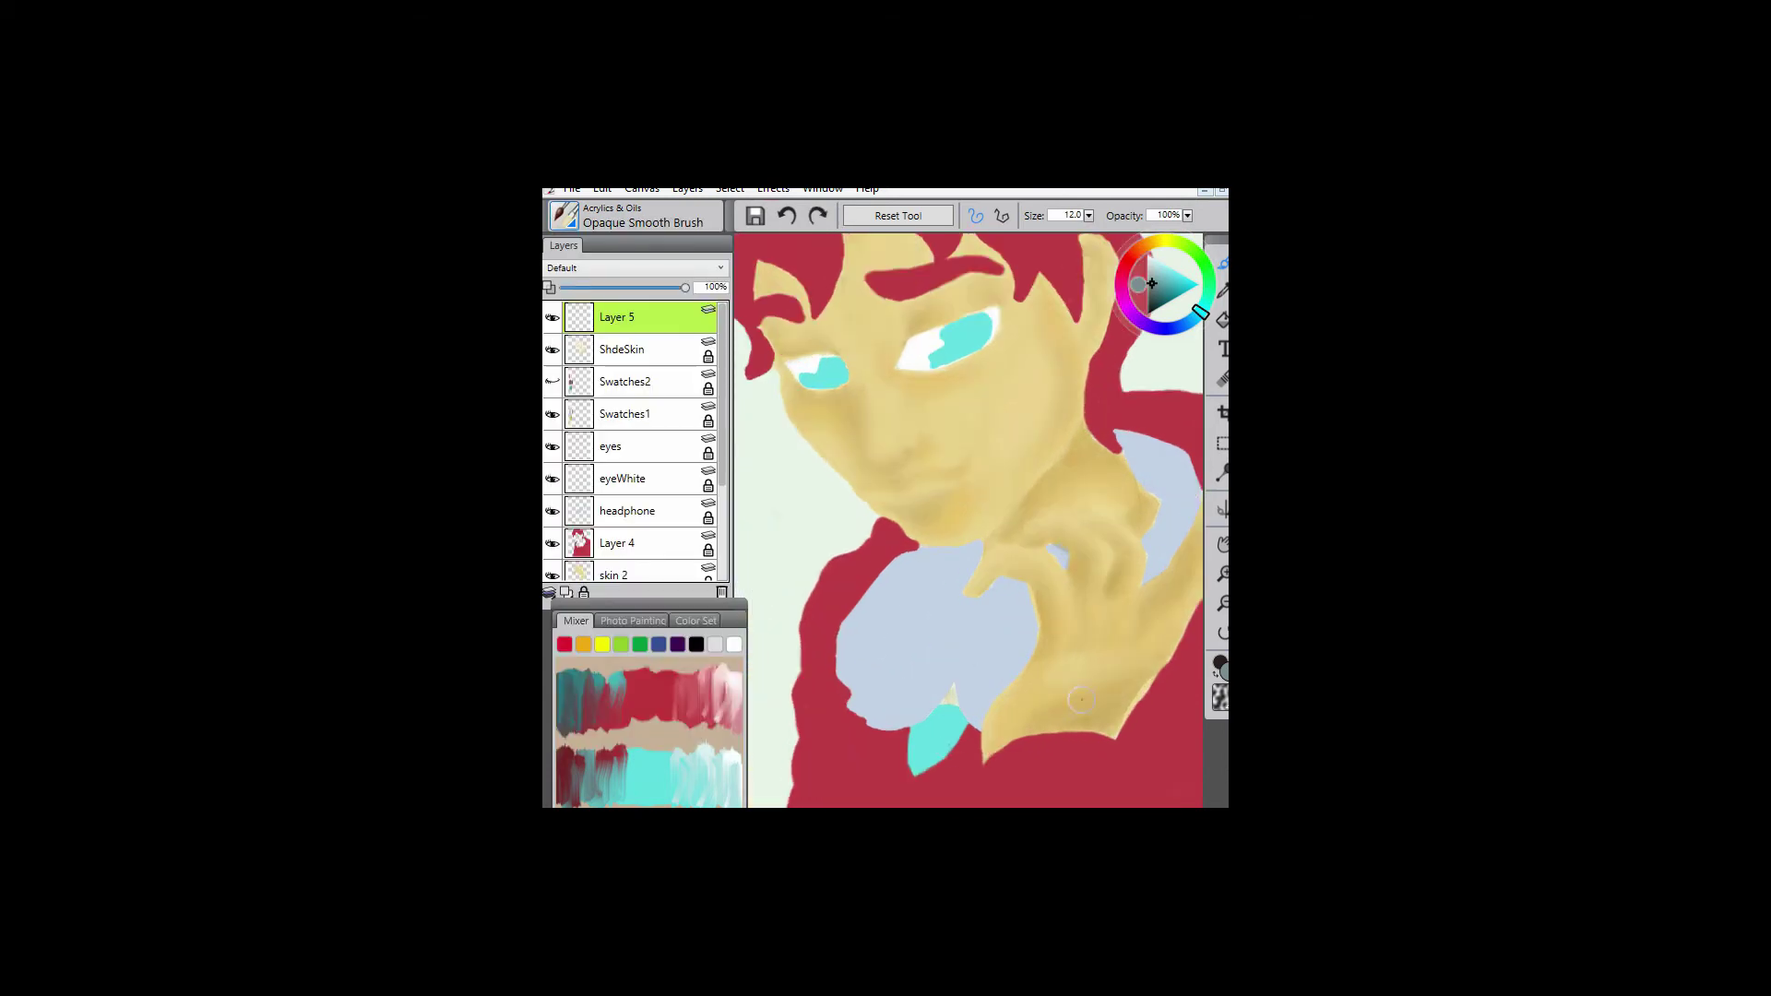
scroll(1199, 563, "right", 2)
key("bracketleft")
left_click_drag(1045, 445, 1059, 461)
key("ctrl+z")
left_click_drag(1079, 349, 733, 275)
key("ctrl+z")
- Block in grey shading on the headphone band behind the hand with the Opaque Acrylic brush at size 5.0
left_click(564, 216)
left_click(782, 458)
left_click(564, 216)
left_click(782, 426)
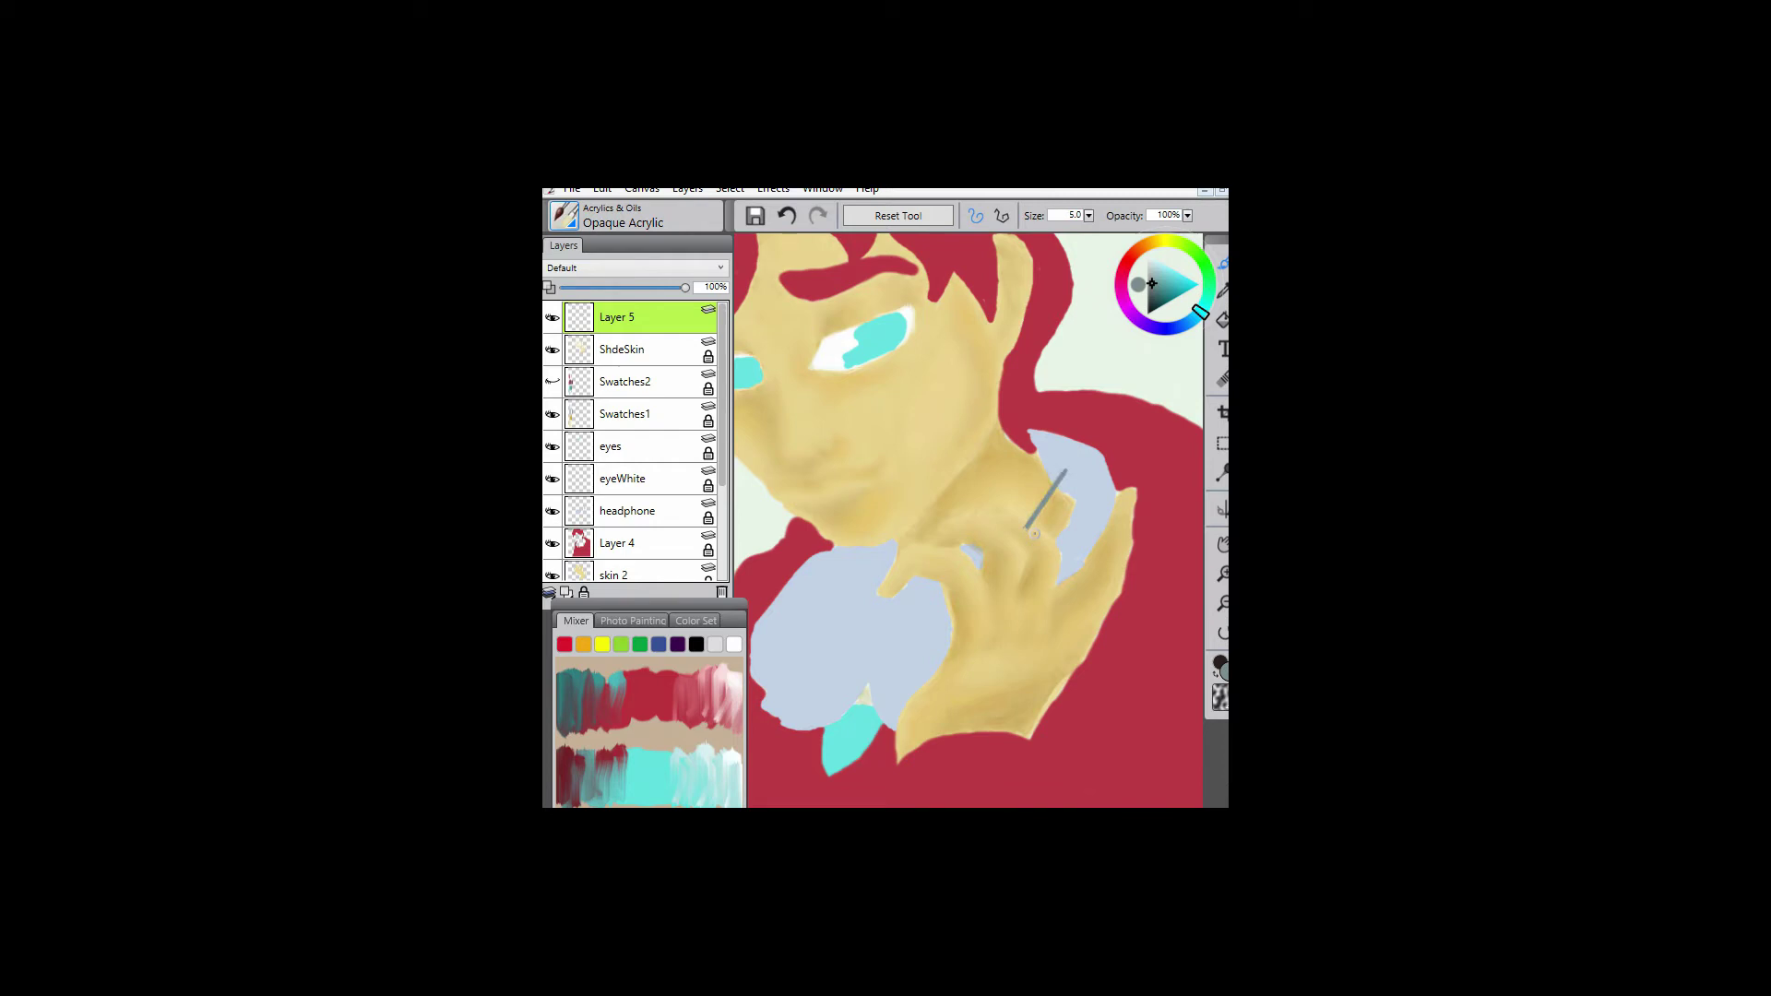
mouse_move(1061, 480)
left_mouse_down()
mouse_move(1064, 545)
mouse_move(1095, 482)
mouse_move(1059, 587)
left_mouse_up()
left_click_drag(1113, 497, 1062, 572)
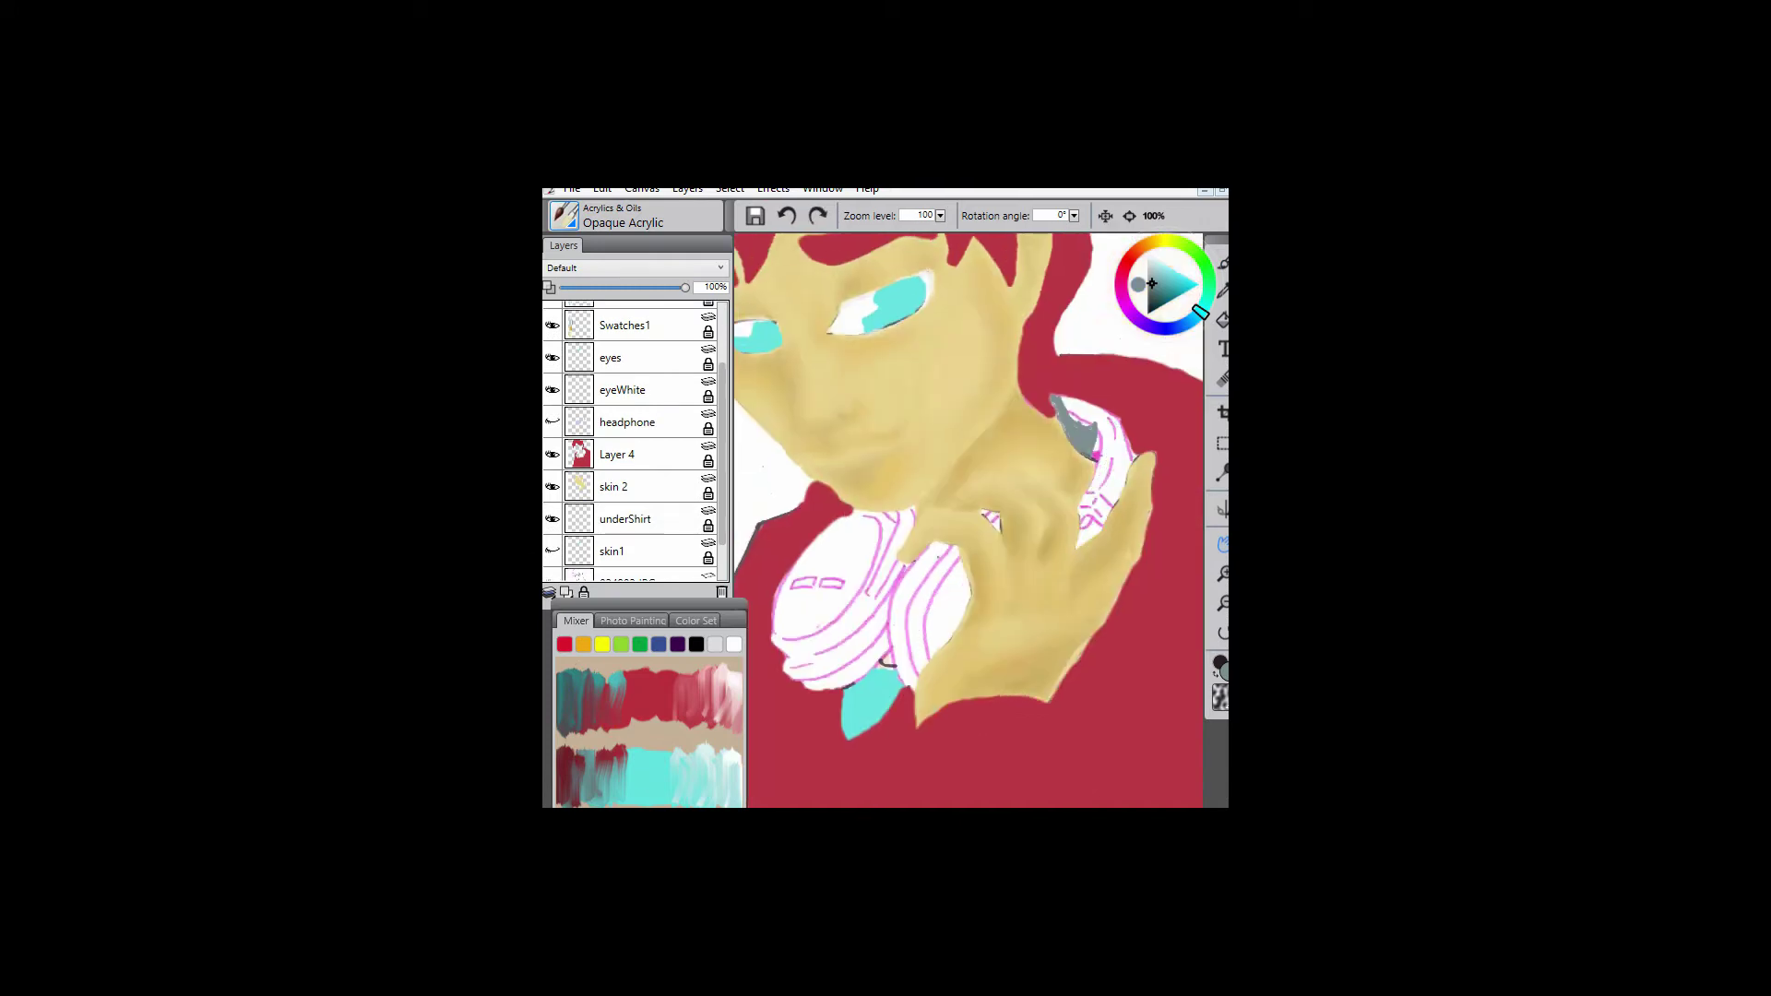
- Finish the band's grey shading along the sketch lines, show the headphone layer, and pick a lighter blue-grey
mouse_move(1089, 443)
left_mouse_down()
mouse_move(1071, 492)
mouse_move(1090, 552)
mouse_move(1350, 555)
mouse_move(1069, 544)
left_mouse_up()
key("space")
mouse_move(1008, 452)
left_mouse_down()
mouse_move(1052, 470)
mouse_move(1001, 435)
mouse_move(1061, 506)
left_mouse_up()
left_click(552, 422)
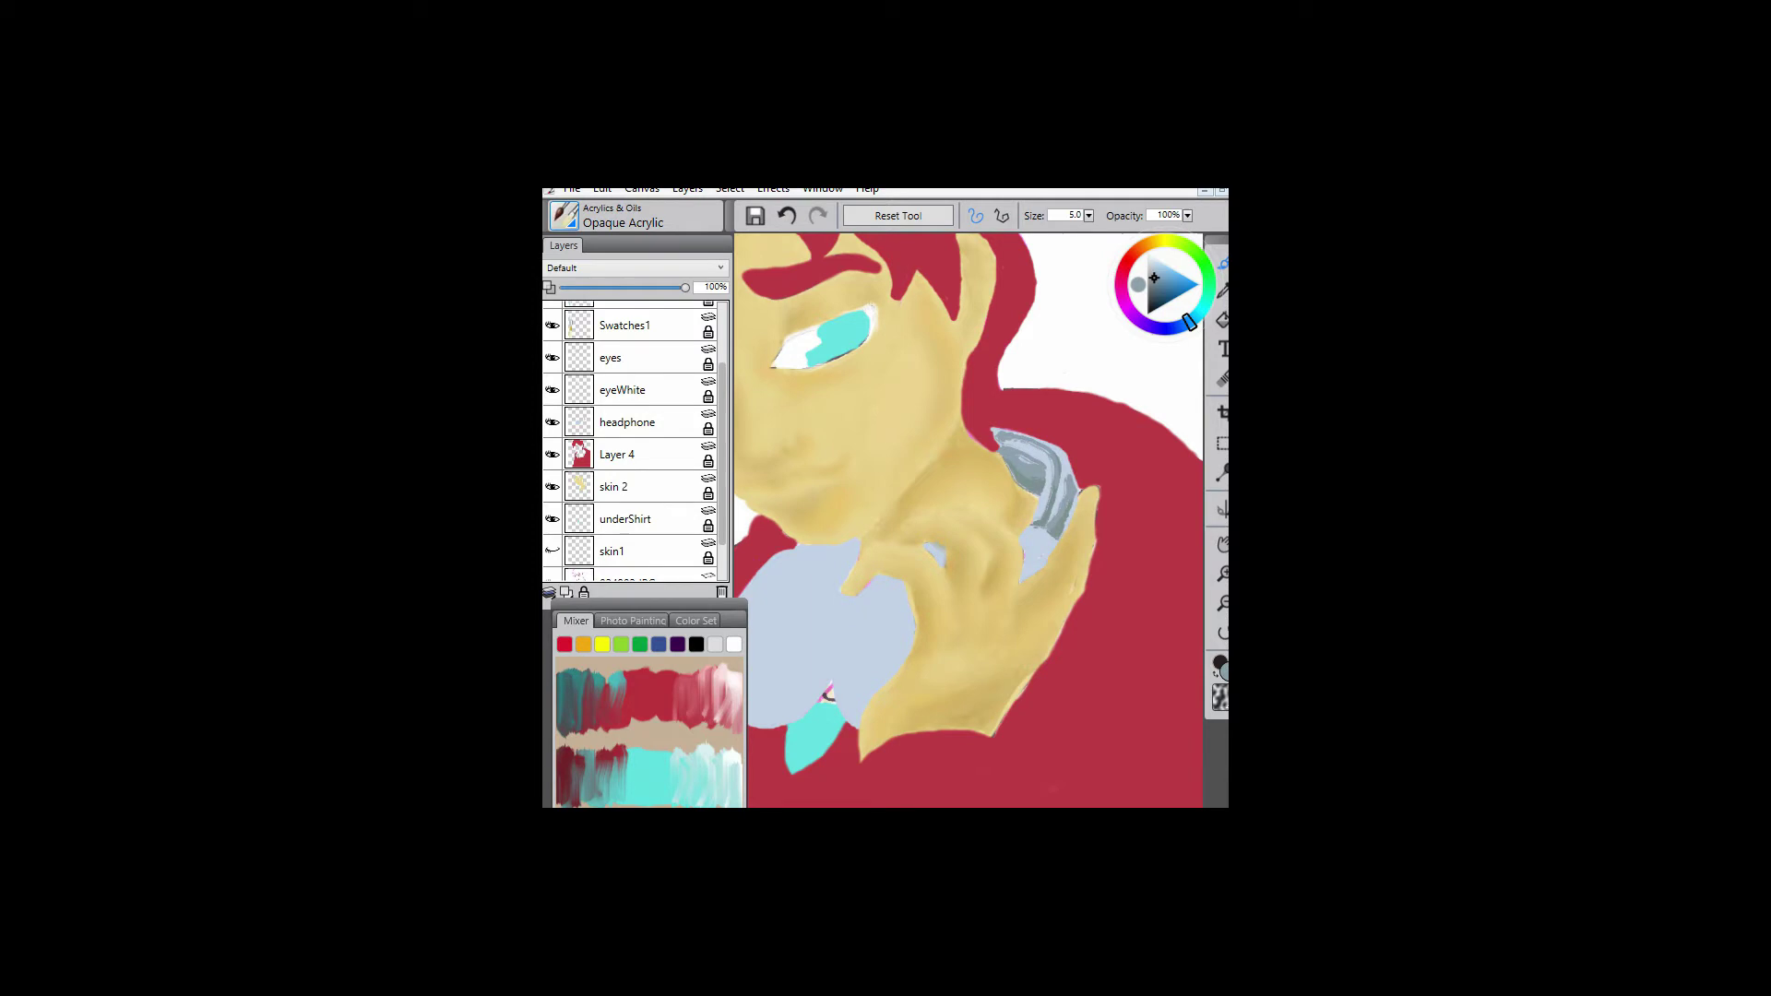
key("ctrl+alt+1")
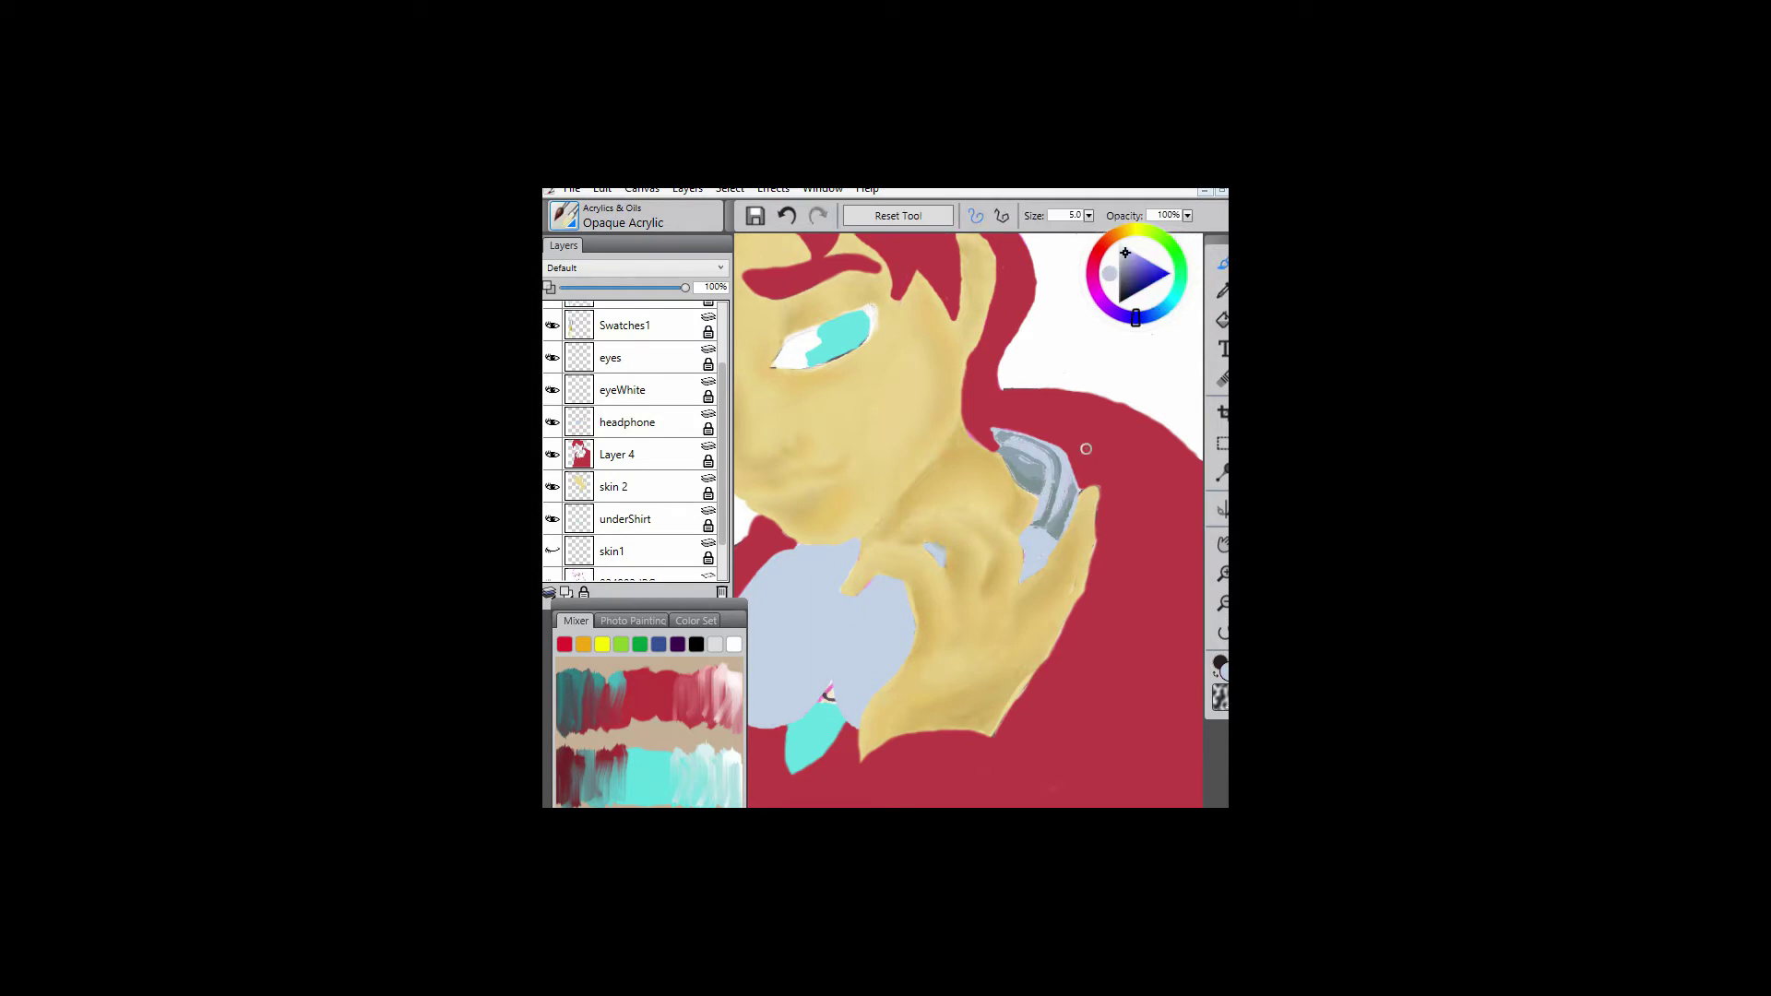
- Try blending the headphone band's shading with the Flat Grainy Stump at size 2.5, and undo it
left_click(590, 217)
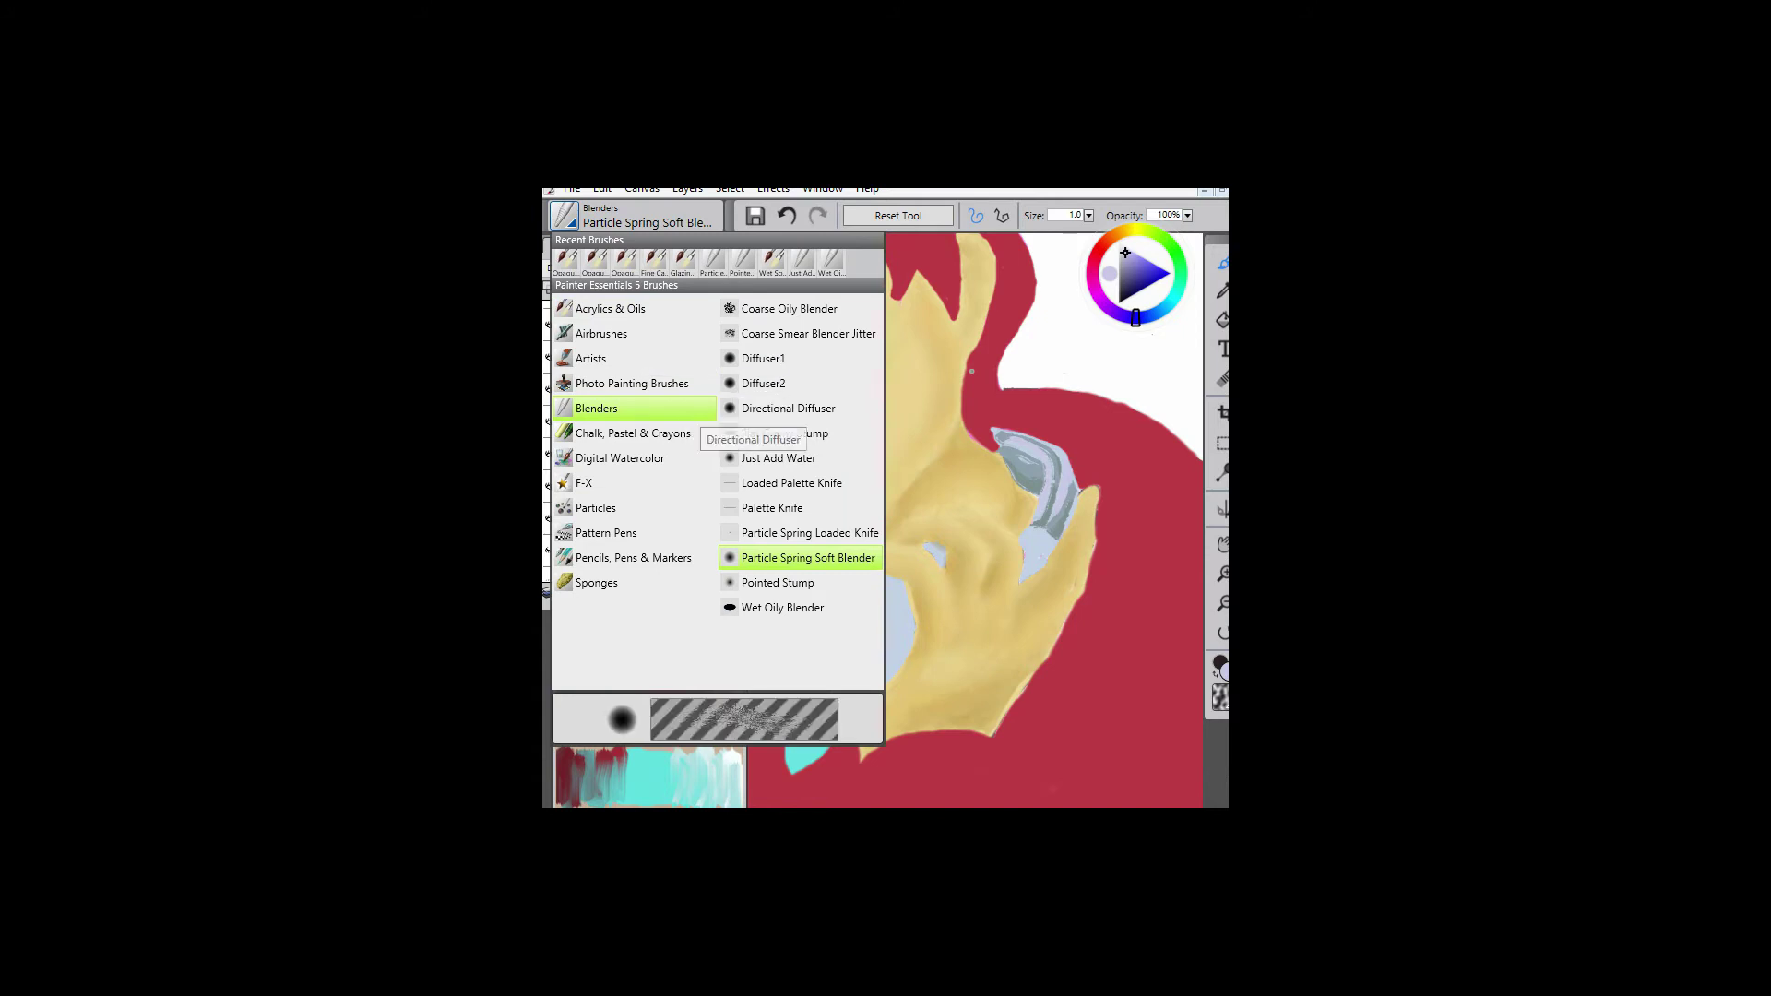
left_click(756, 435)
key("bracketleft")
key("bracketleft")
key("bracketleft")
key("bracketleft")
key("bracketleft")
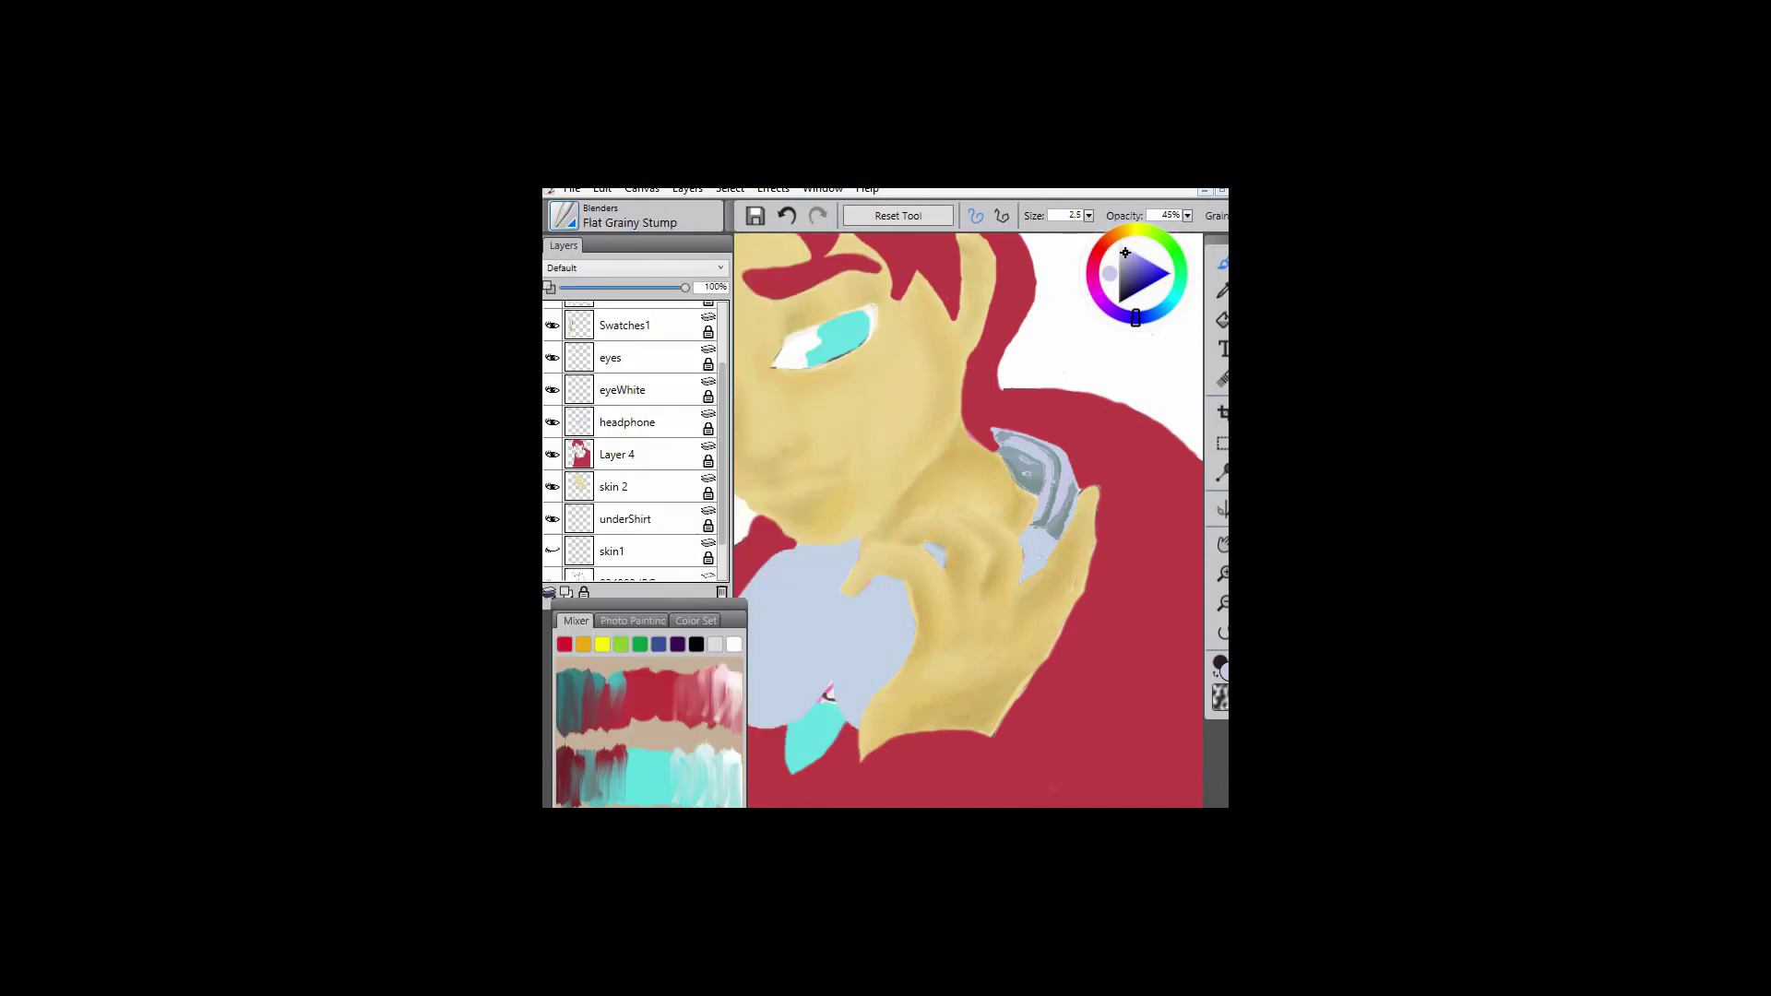
key("ctrl+z")
- Try the Loaded Palette Knife and the Palette Knife at size 1.5 on the headphone band, and undo the result
left_click(590, 216)
left_click(757, 487)
left_click(591, 217)
left_click(756, 526)
left_click(1088, 214)
left_click_drag(943, 227, 835, 227)
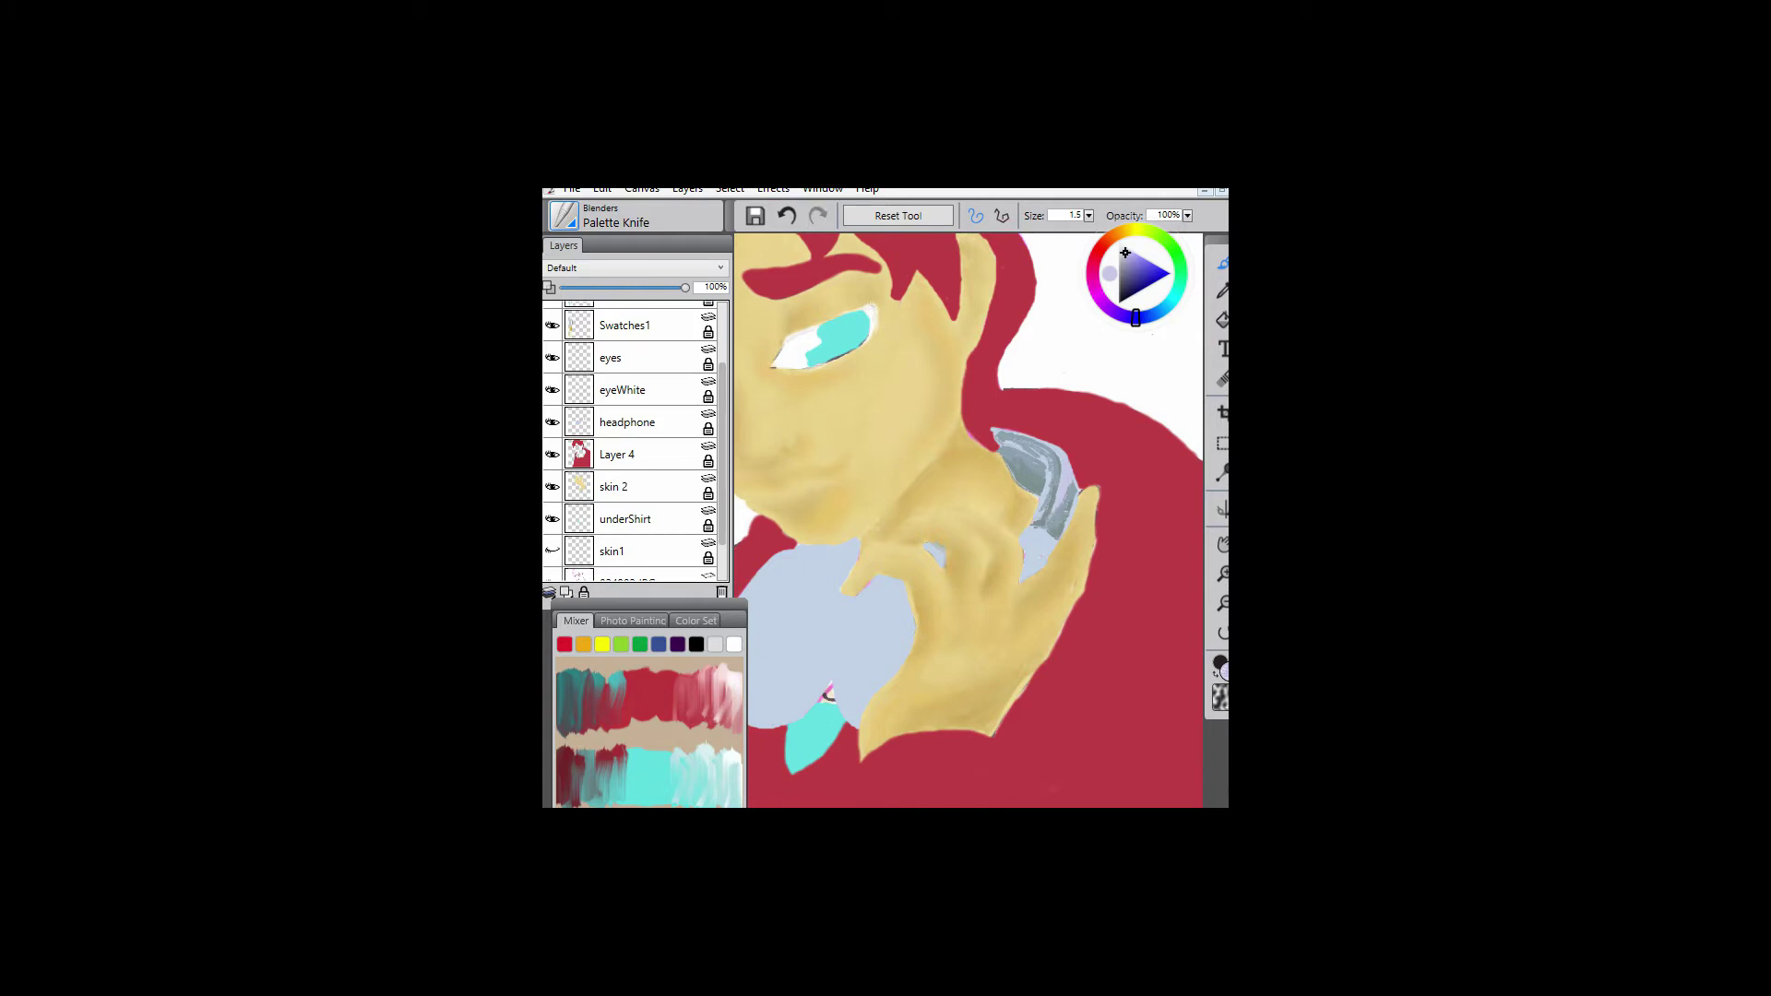
key("ctrl+z")
- Compare the Pointed Stump, Wet Oily Blender and Diffuser1 on the headphone band's shading
left_click(591, 217)
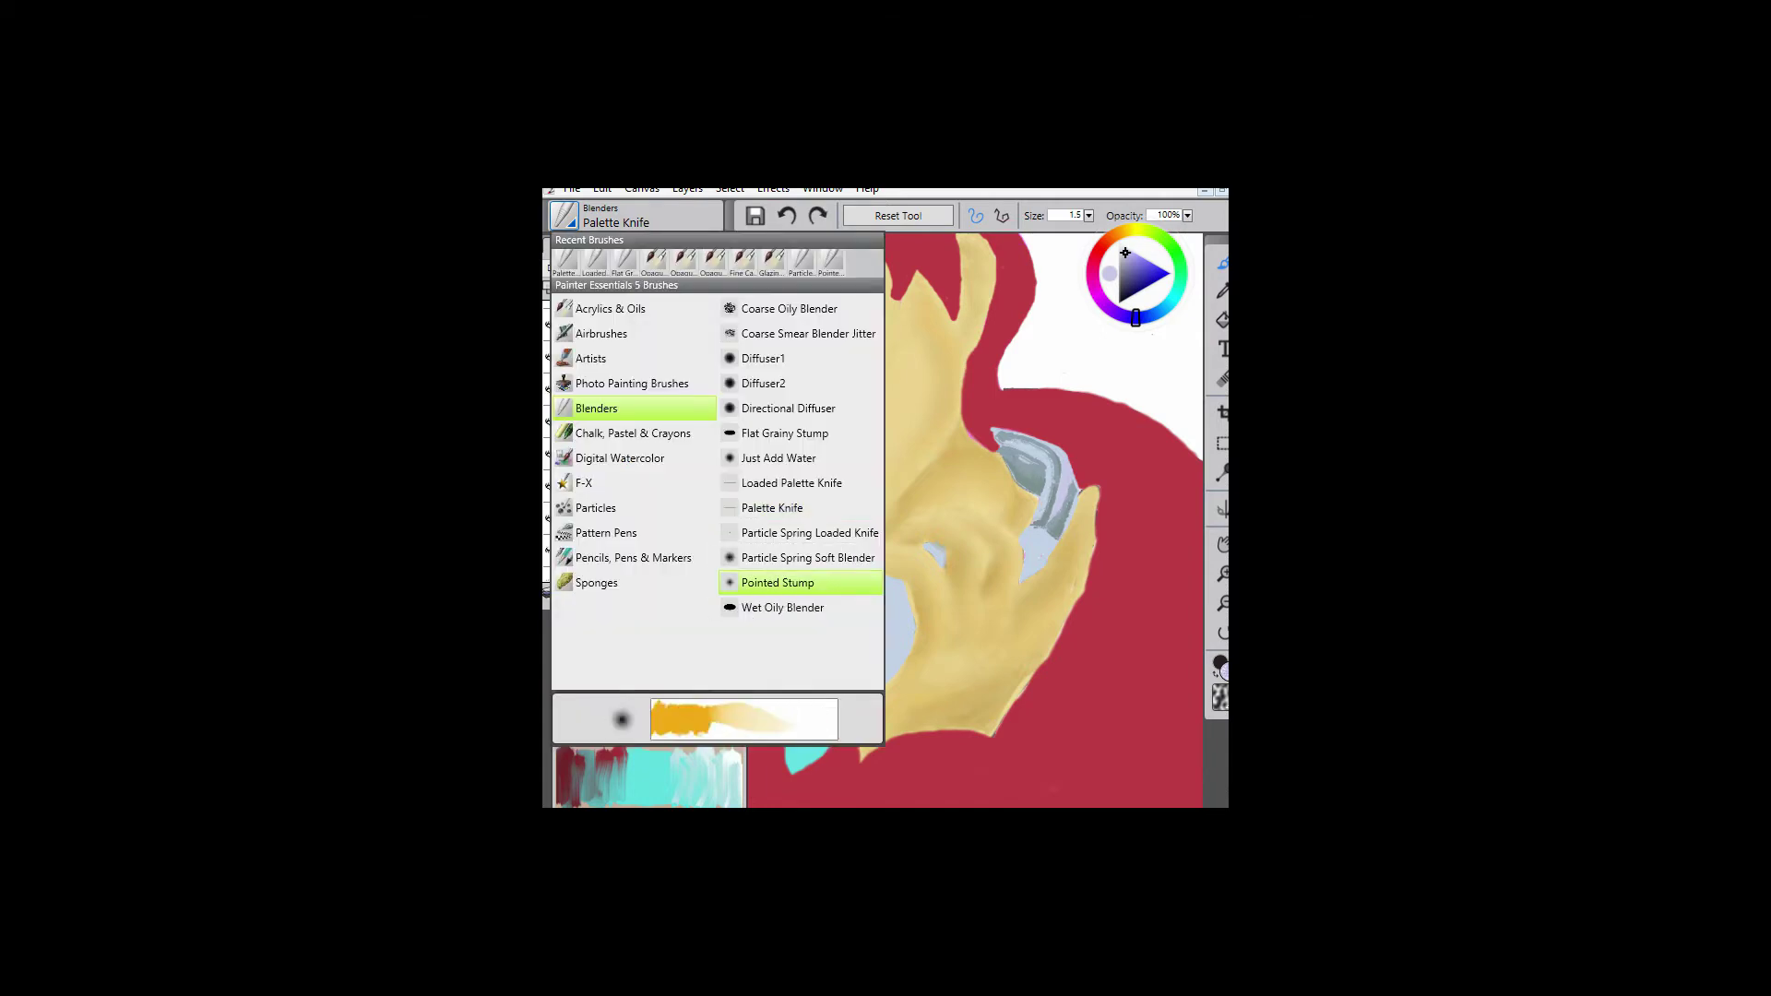
left_click(765, 566)
key("ctrl+z")
left_click(590, 216)
left_click(780, 605)
left_click_drag(1014, 435, 1034, 475)
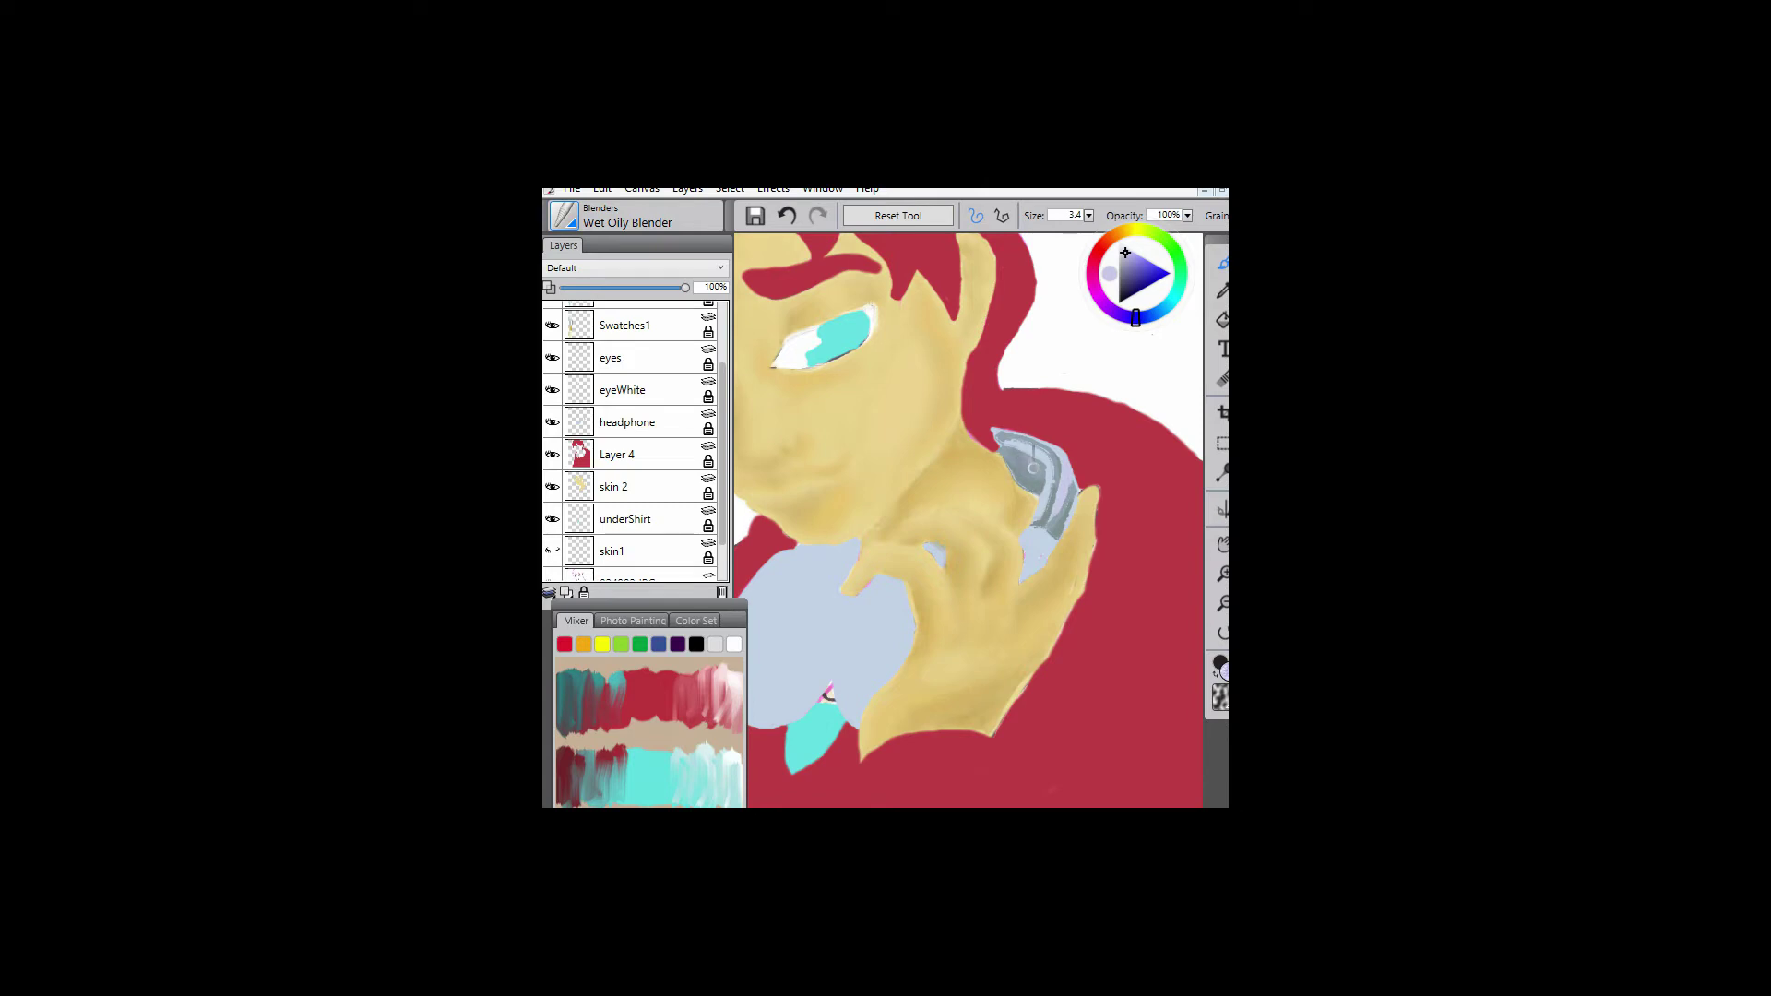
left_click(590, 216)
left_click(780, 480)
left_click(591, 217)
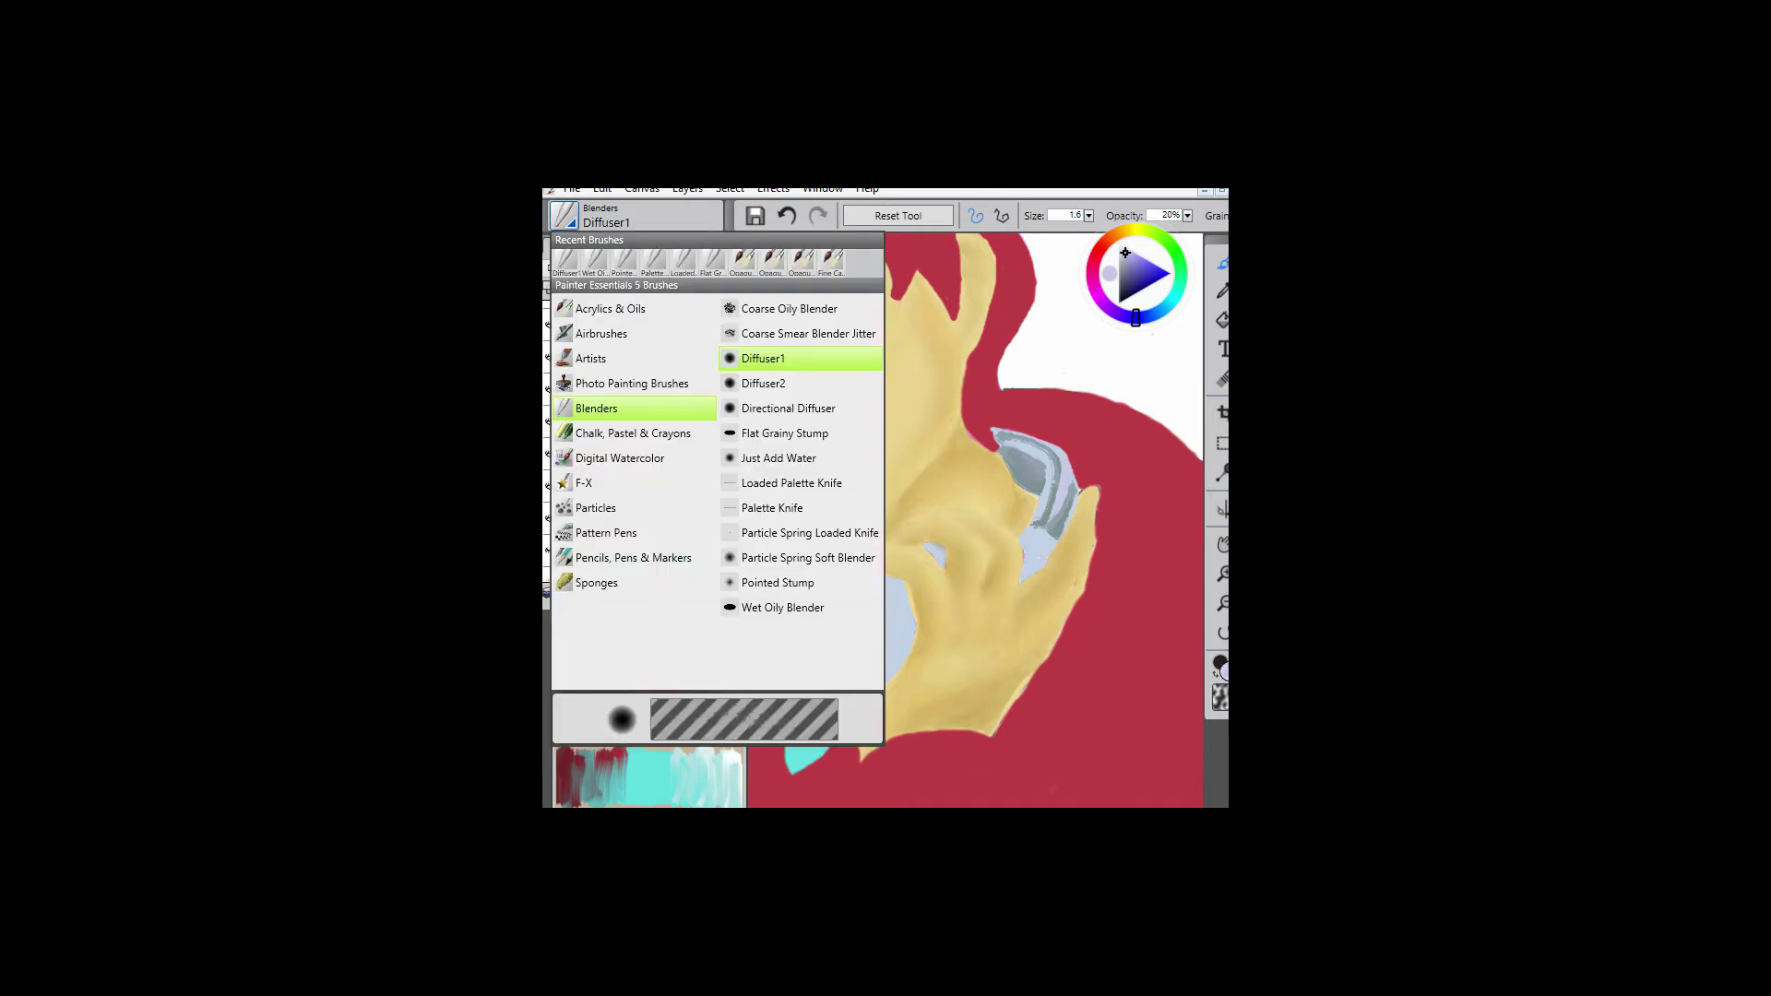
- Blend the headphone band's light and dark greys together with the Wet Oily Blender
left_click(775, 610)
left_click_drag(1065, 461, 1038, 517)
mouse_move(987, 429)
left_mouse_down()
mouse_move(1056, 461)
mouse_move(1040, 517)
mouse_move(1068, 522)
left_mouse_up()
left_click_drag(1039, 506, 1041, 531)
- Soften the headphone band with Diffuser1 at size 1.6 and 71% opacity, and smooth it with the Wet Oily Blender at size 3.4
left_click(565, 216)
left_click(757, 358)
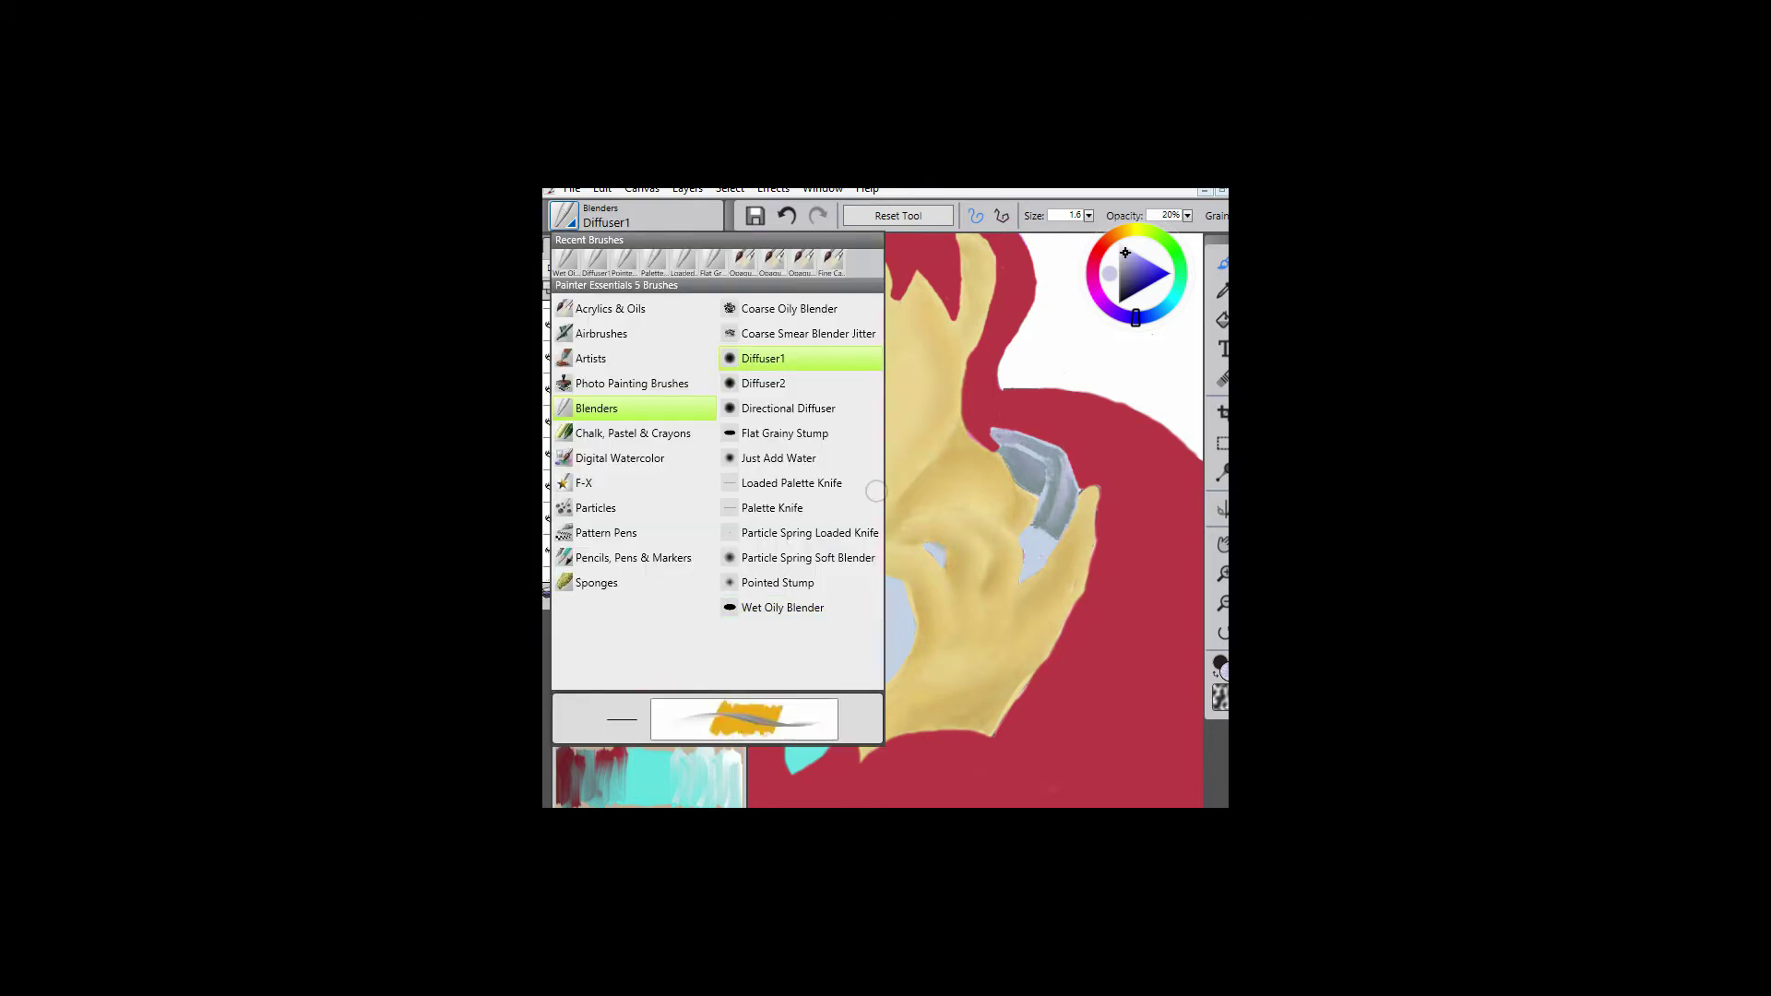
left_click(564, 216)
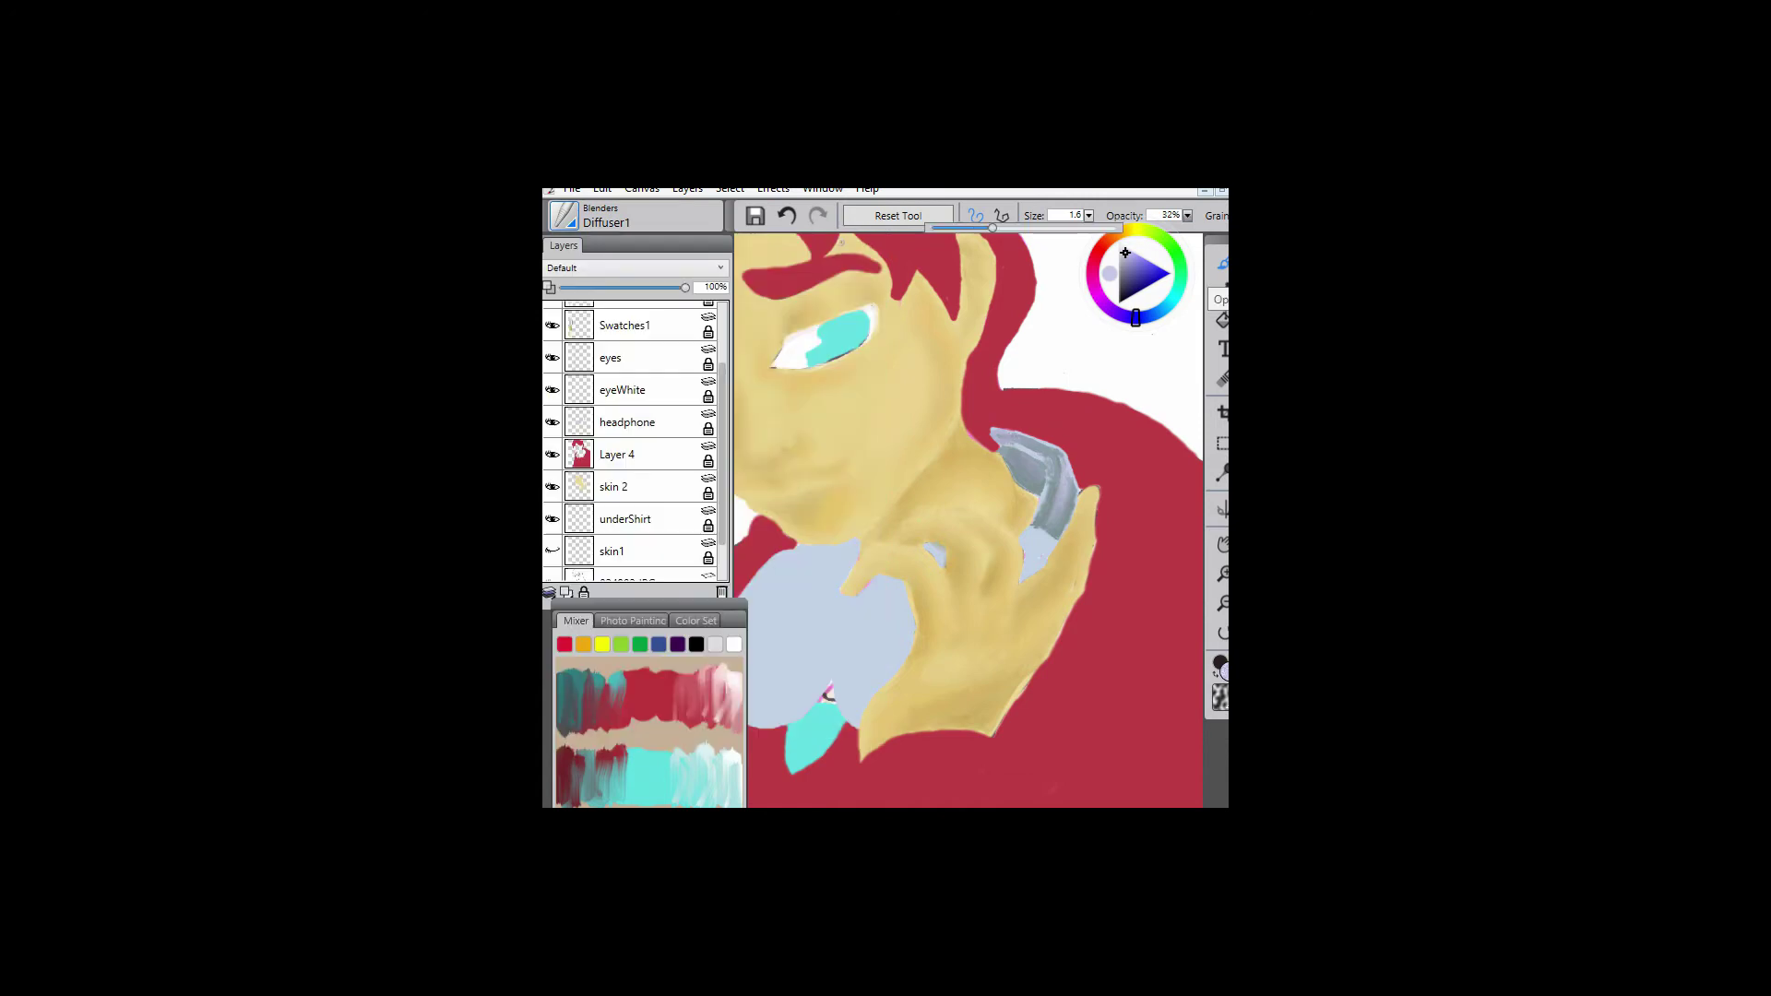
left_click_drag(1023, 430, 1046, 430)
key("3")
key("2")
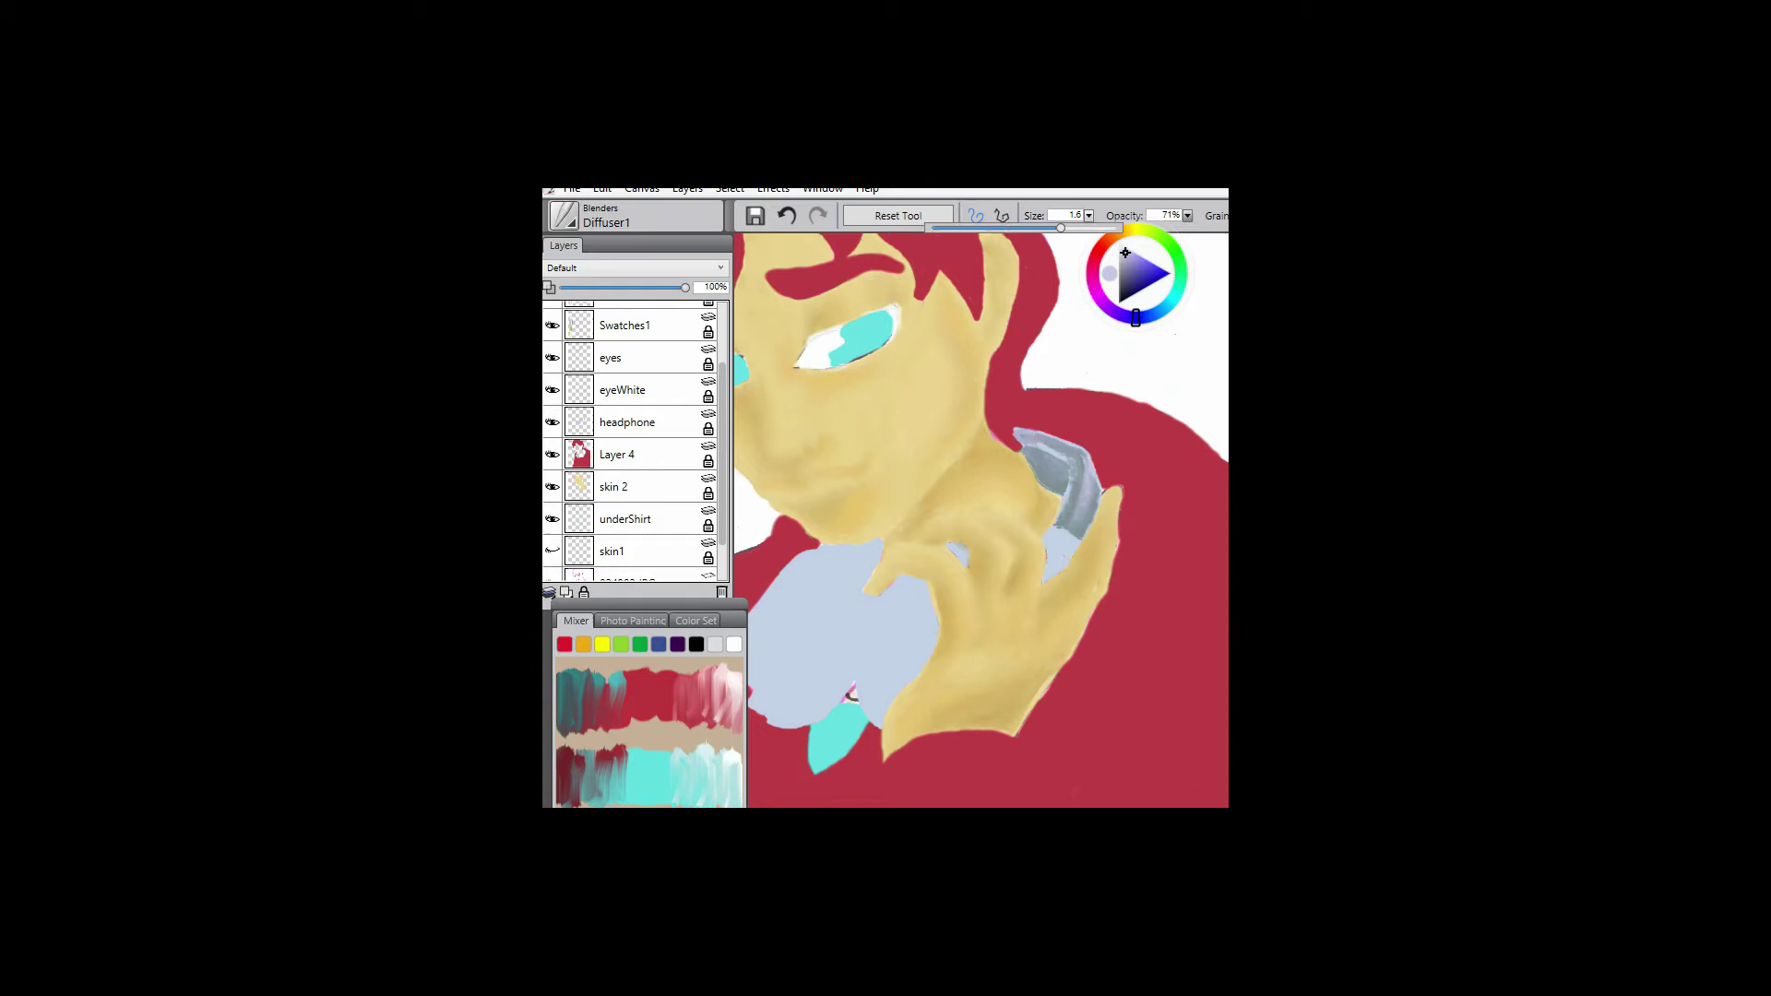
left_click(564, 216)
left_click(757, 610)
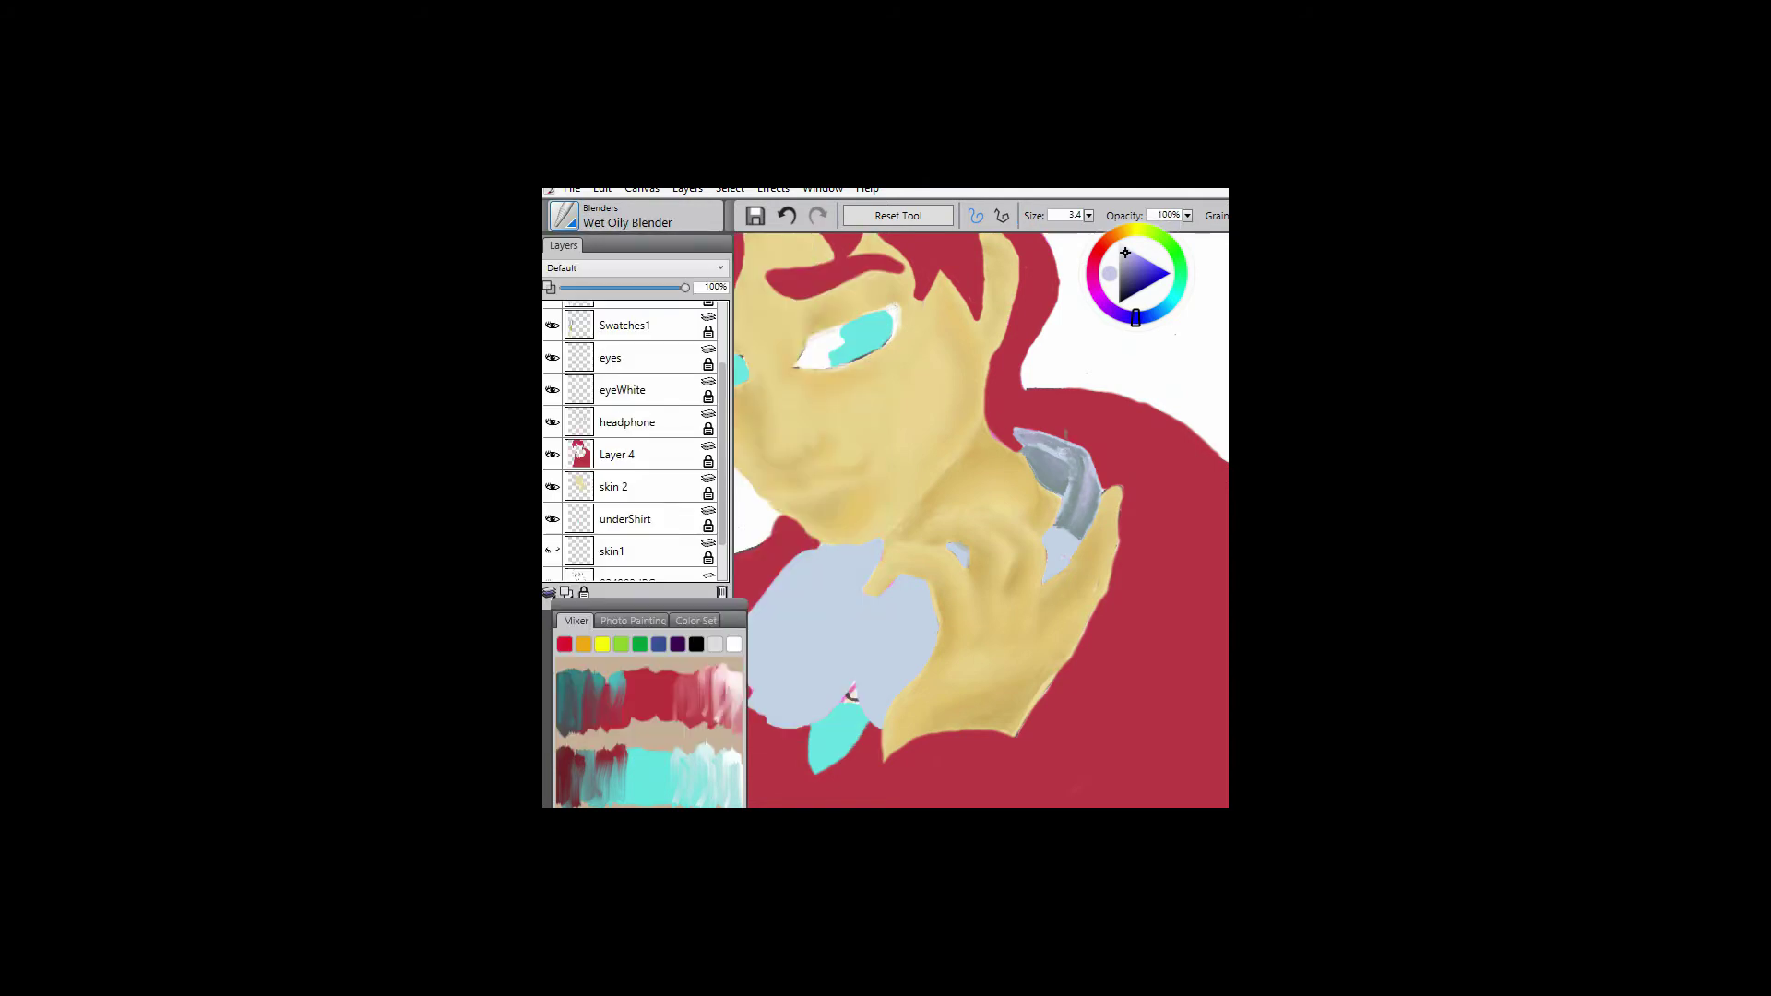
- Add blue-grey strokes to the headphone band with the Opaque Acrylic brush at size 5.0
left_click(1153, 315)
left_click(565, 215)
left_click(612, 300)
left_click(793, 607)
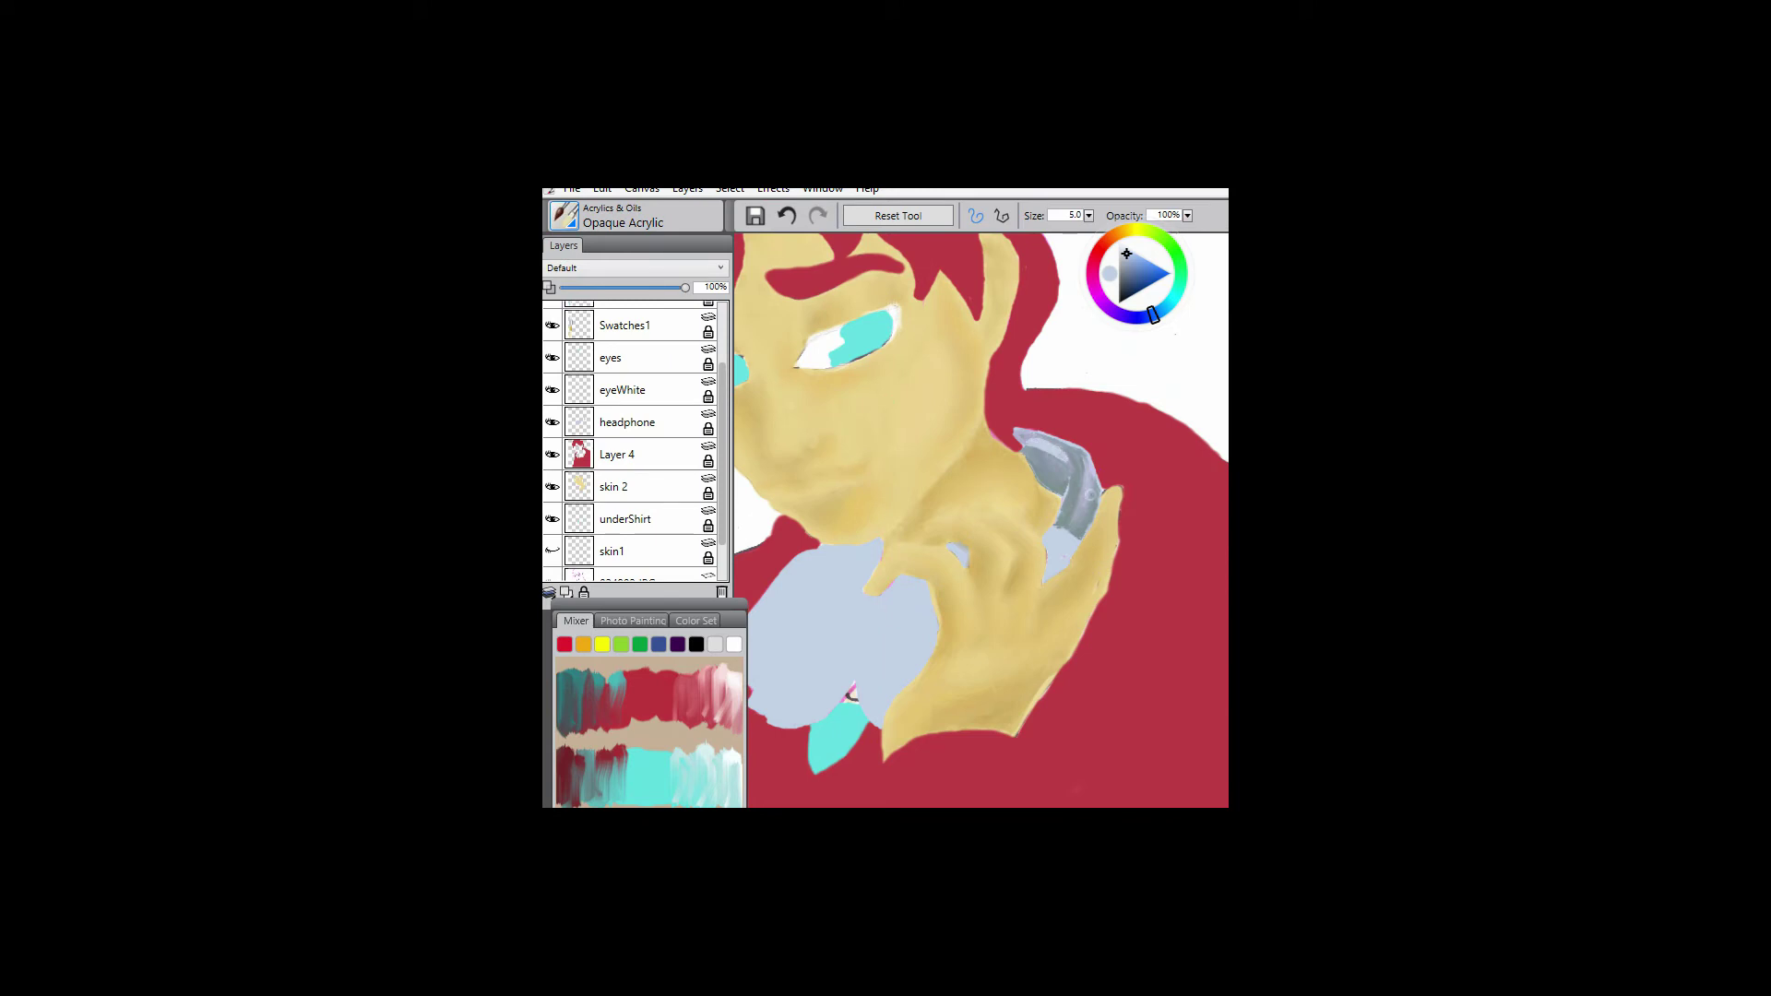
left_click_drag(1059, 506, 1063, 526)
- Blend the new blue-grey strokes into the headphone band with the Wet Oily Blender at size 3.4
left_click(564, 216)
left_click(596, 407)
left_click(777, 605)
left_click_drag(1070, 489, 1090, 448)
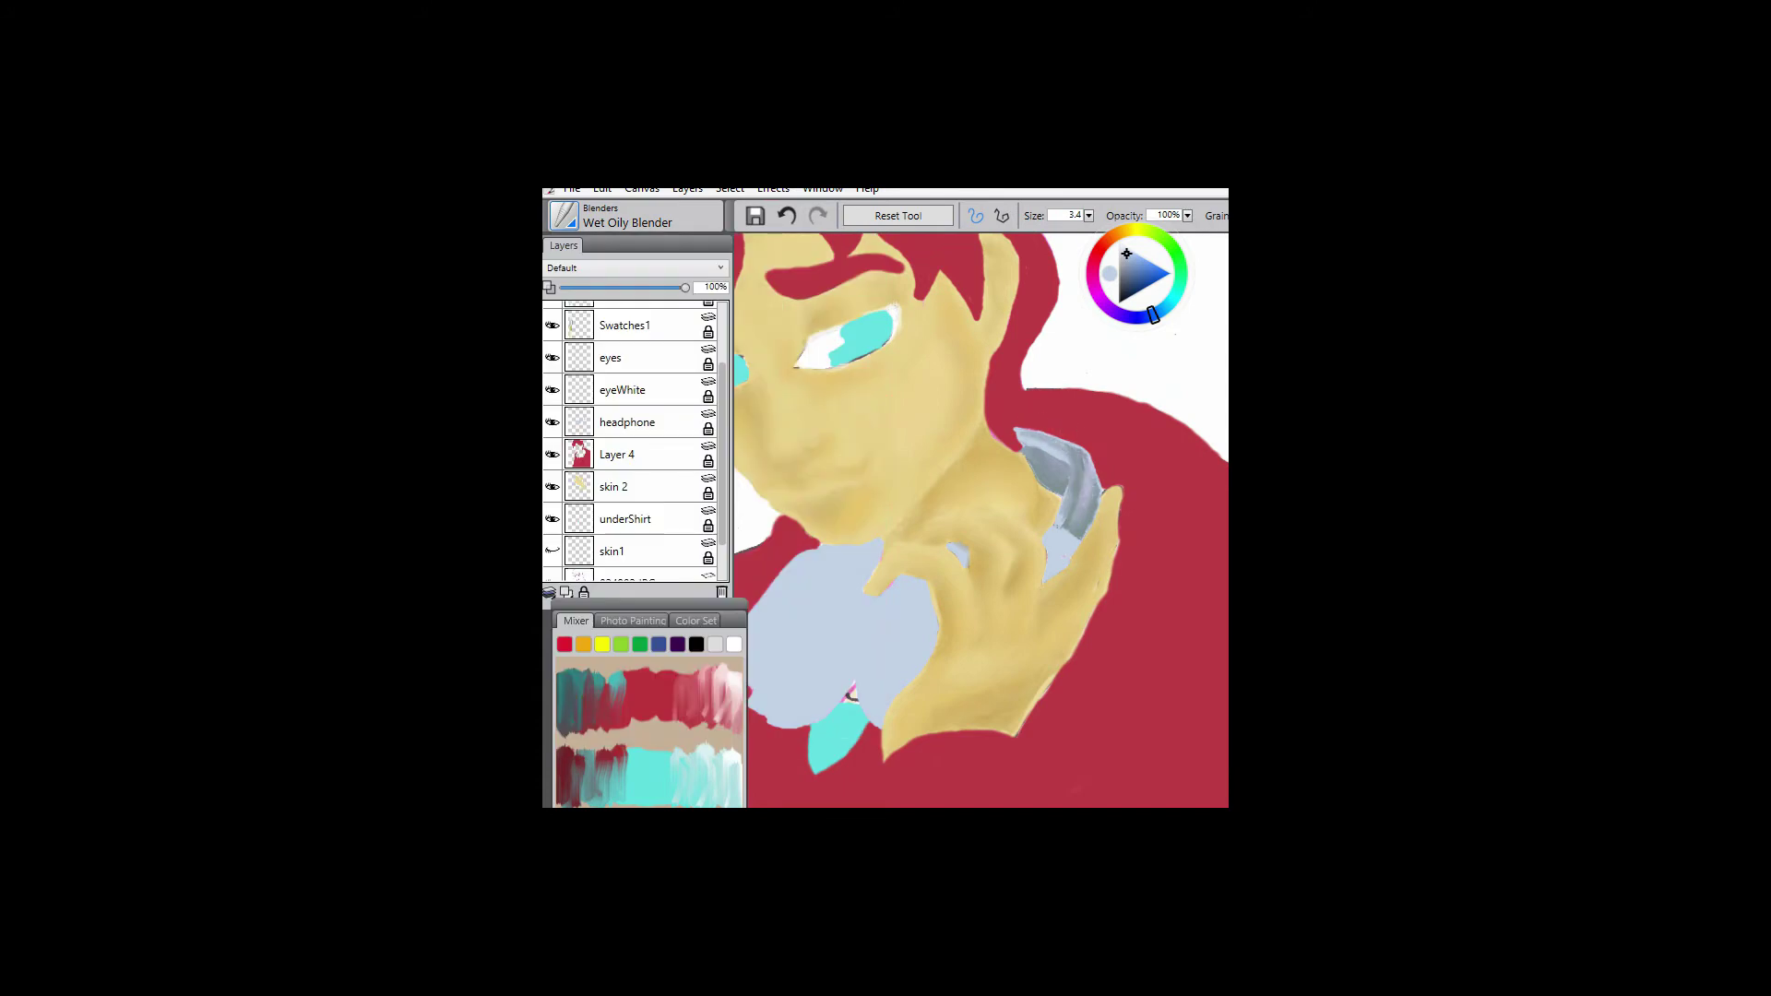
- Hide the headphone layer to expose the sketch lines underneath, keeping Layer 5 as the painting layer
key("ctrl+0")
scroll(634, 440, "down", 2)
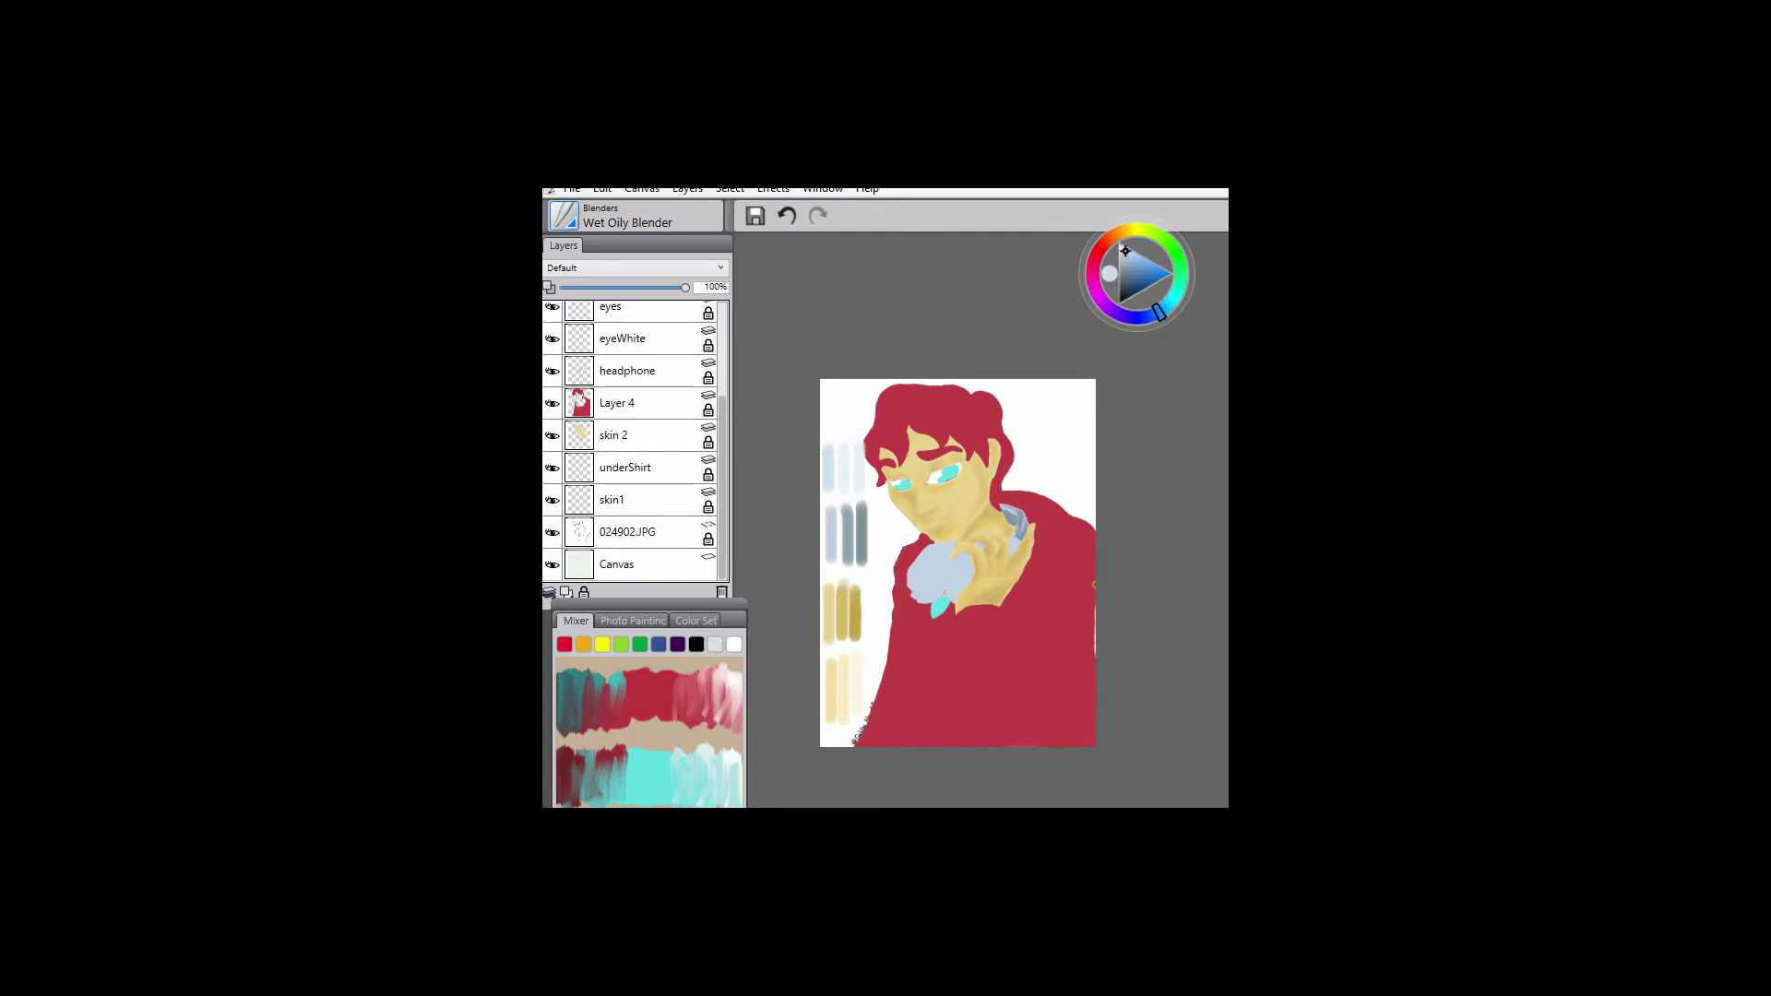
left_click(551, 533)
left_click(552, 532)
left_click(552, 371)
key("ctrl+shift+n")
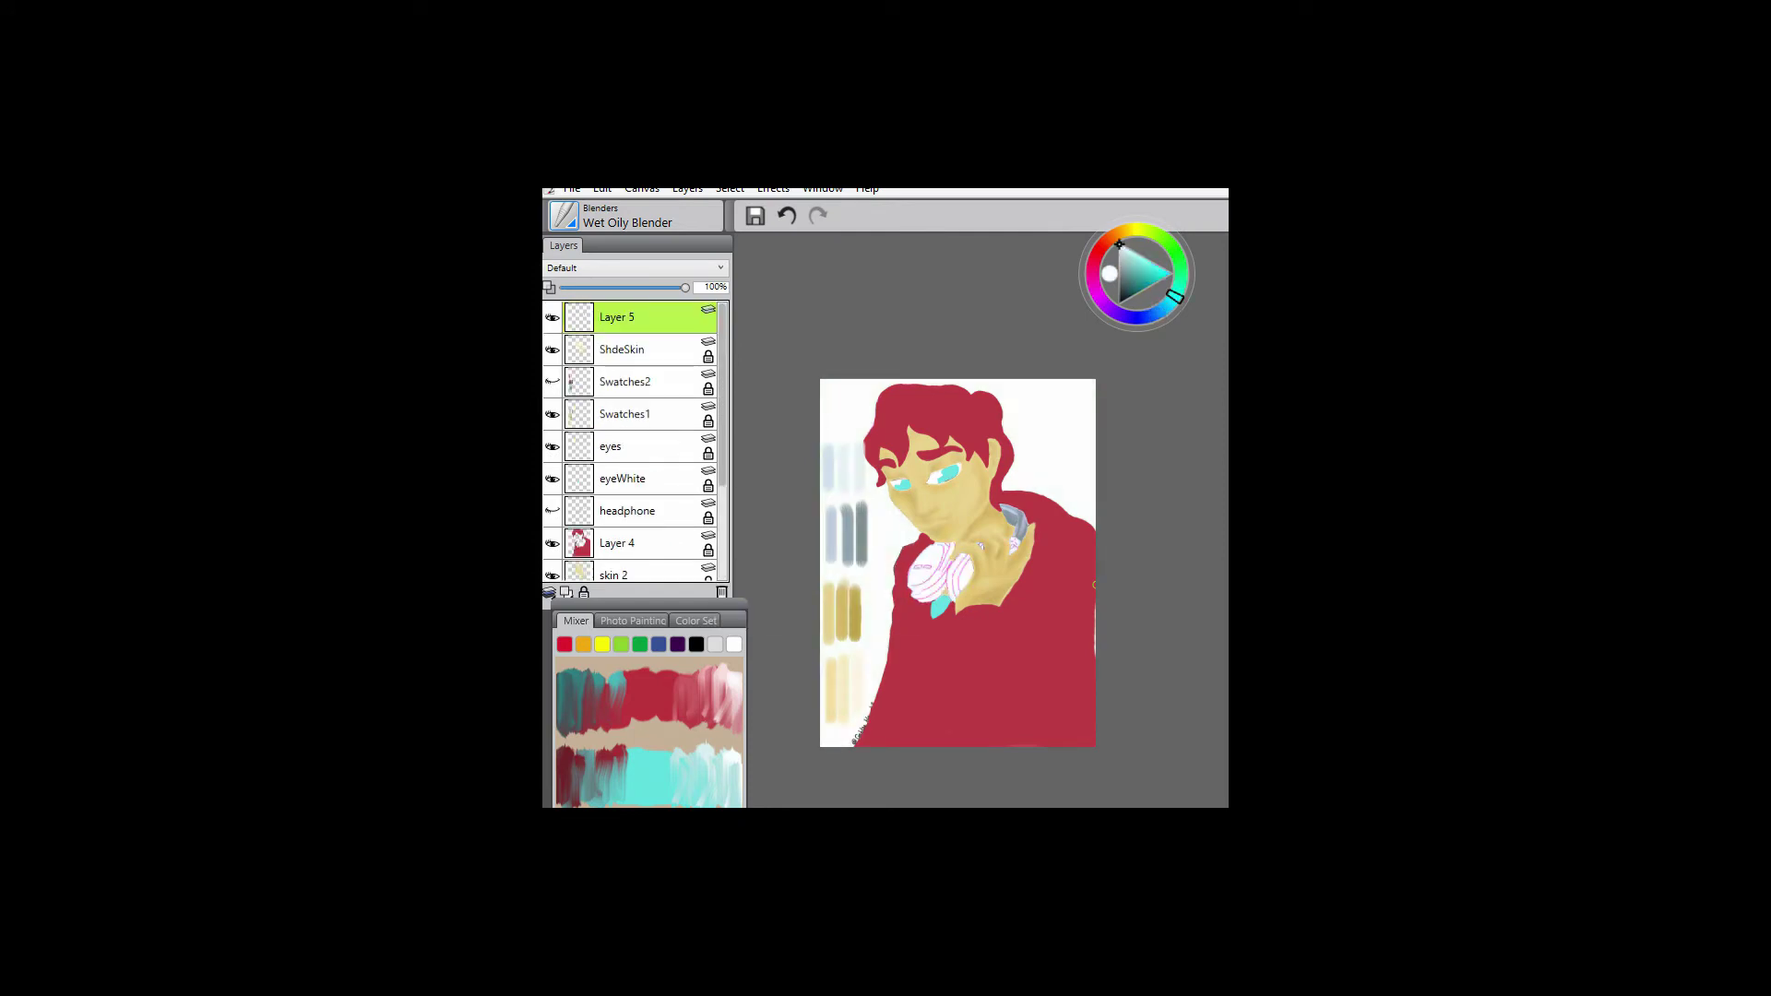
- Select a pale blue and the Opaque Acrylic brush, try a first stroke near the headphone ear cups, and undo it
left_click_drag(1167, 306, 1164, 310)
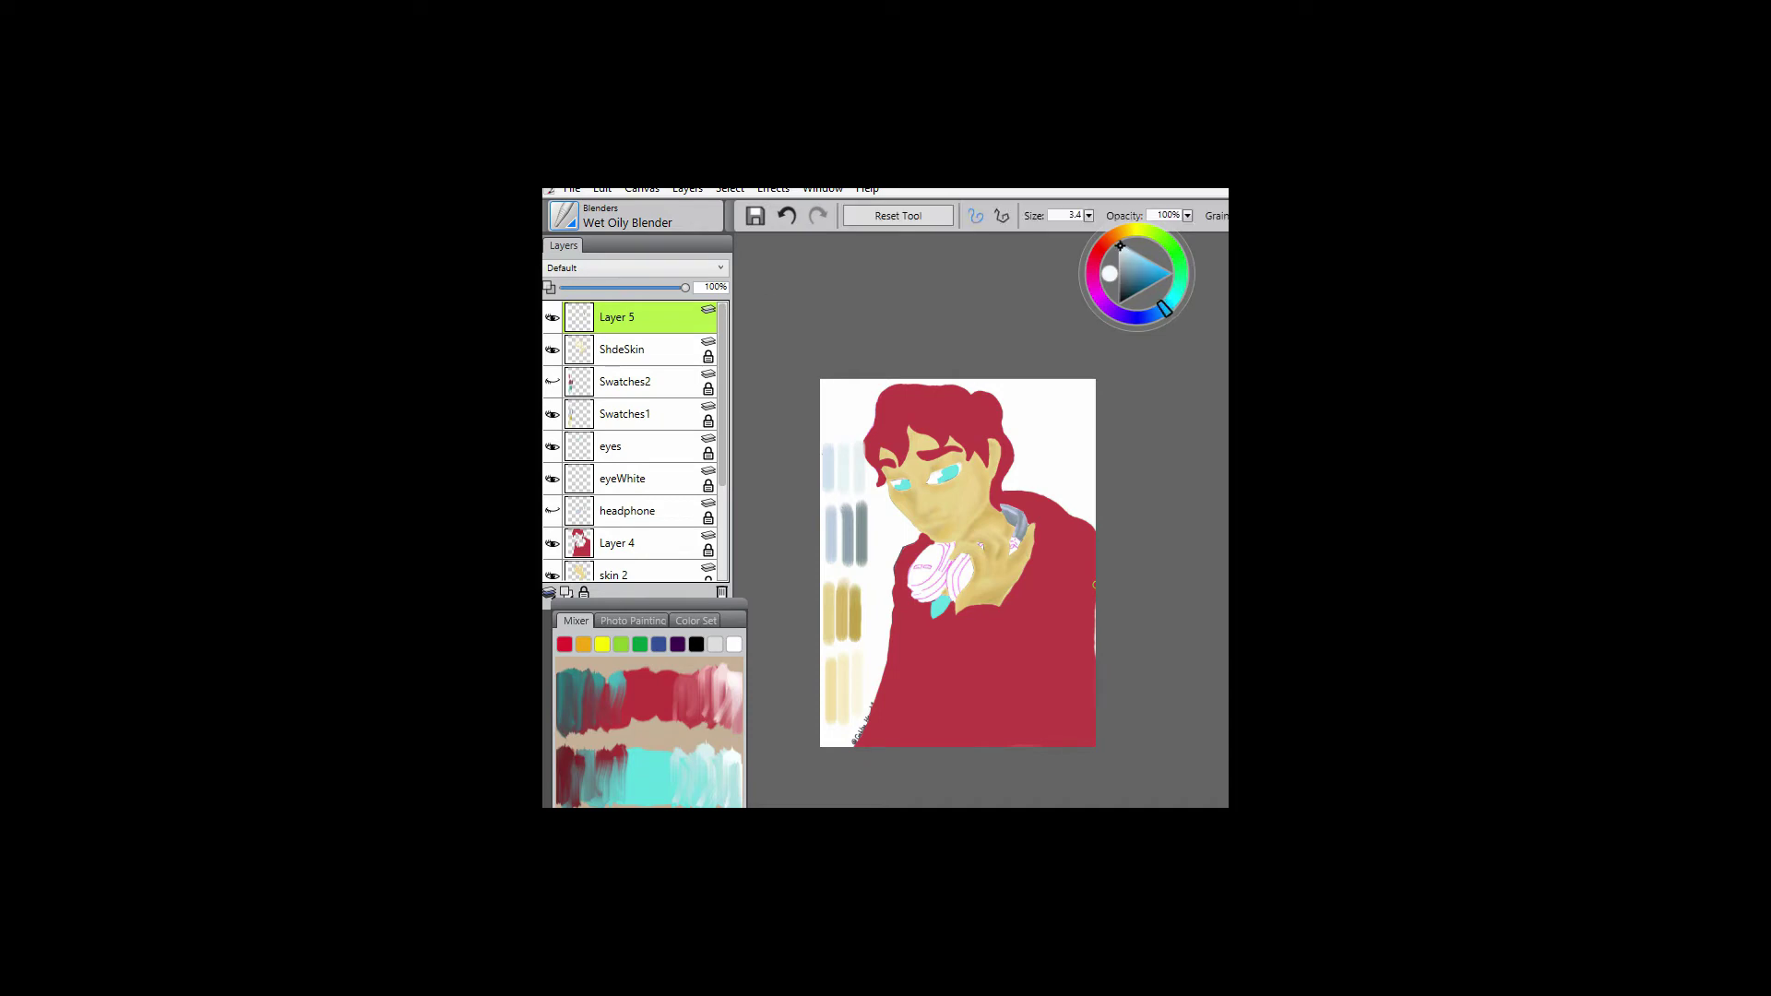
key("ctrl+equal")
key("ctrl+equal")
left_click(564, 217)
left_click(609, 309)
left_click(779, 433)
mouse_move(806, 386)
left_mouse_down()
mouse_move(776, 411)
mouse_move(853, 530)
left_mouse_up()
key("ctrl+z")
key("ctrl+z")
- Paint pale blue-grey shading inside the ear cup beside the hand with the Opaque Acrylic brush at size 2.2
left_click_drag(1164, 308, 1158, 313)
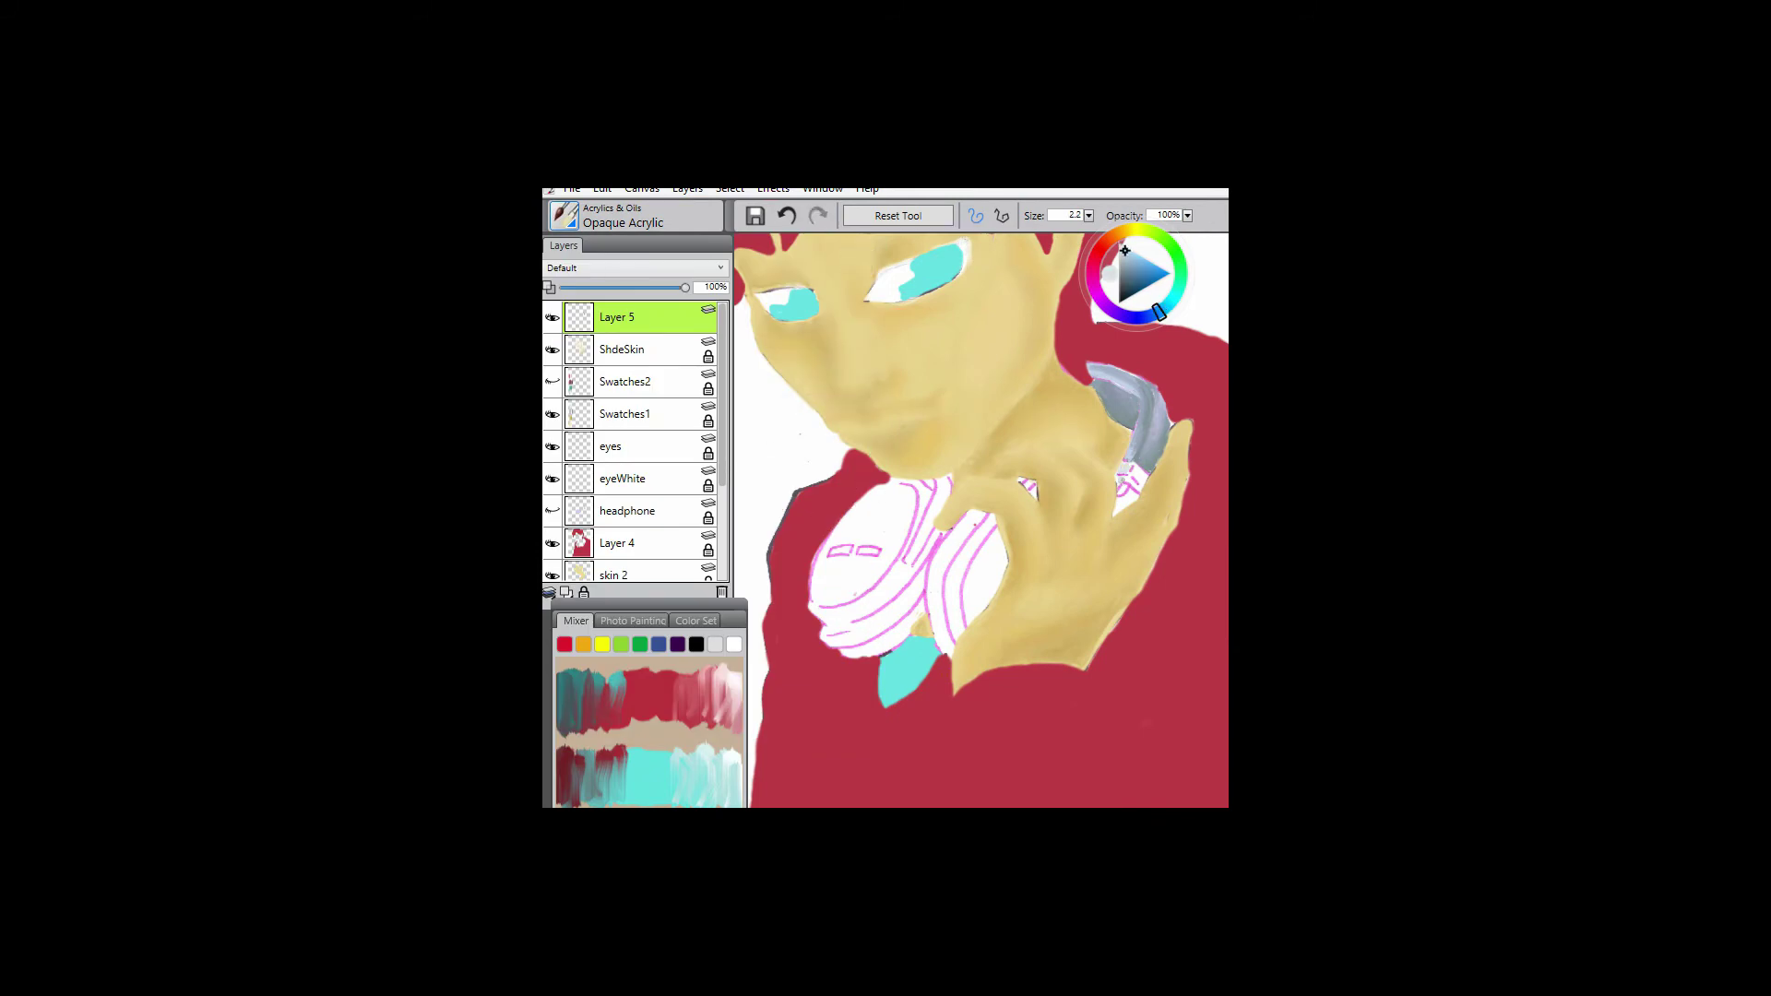
left_click_drag(1125, 250, 1119, 245)
left_click_drag(1149, 676, 1185, 681)
left_click_drag(1120, 246, 1125, 250)
mouse_move(999, 535)
left_mouse_down()
mouse_move(967, 582)
mouse_move(986, 547)
mouse_move(972, 638)
mouse_move(1002, 558)
left_mouse_up()
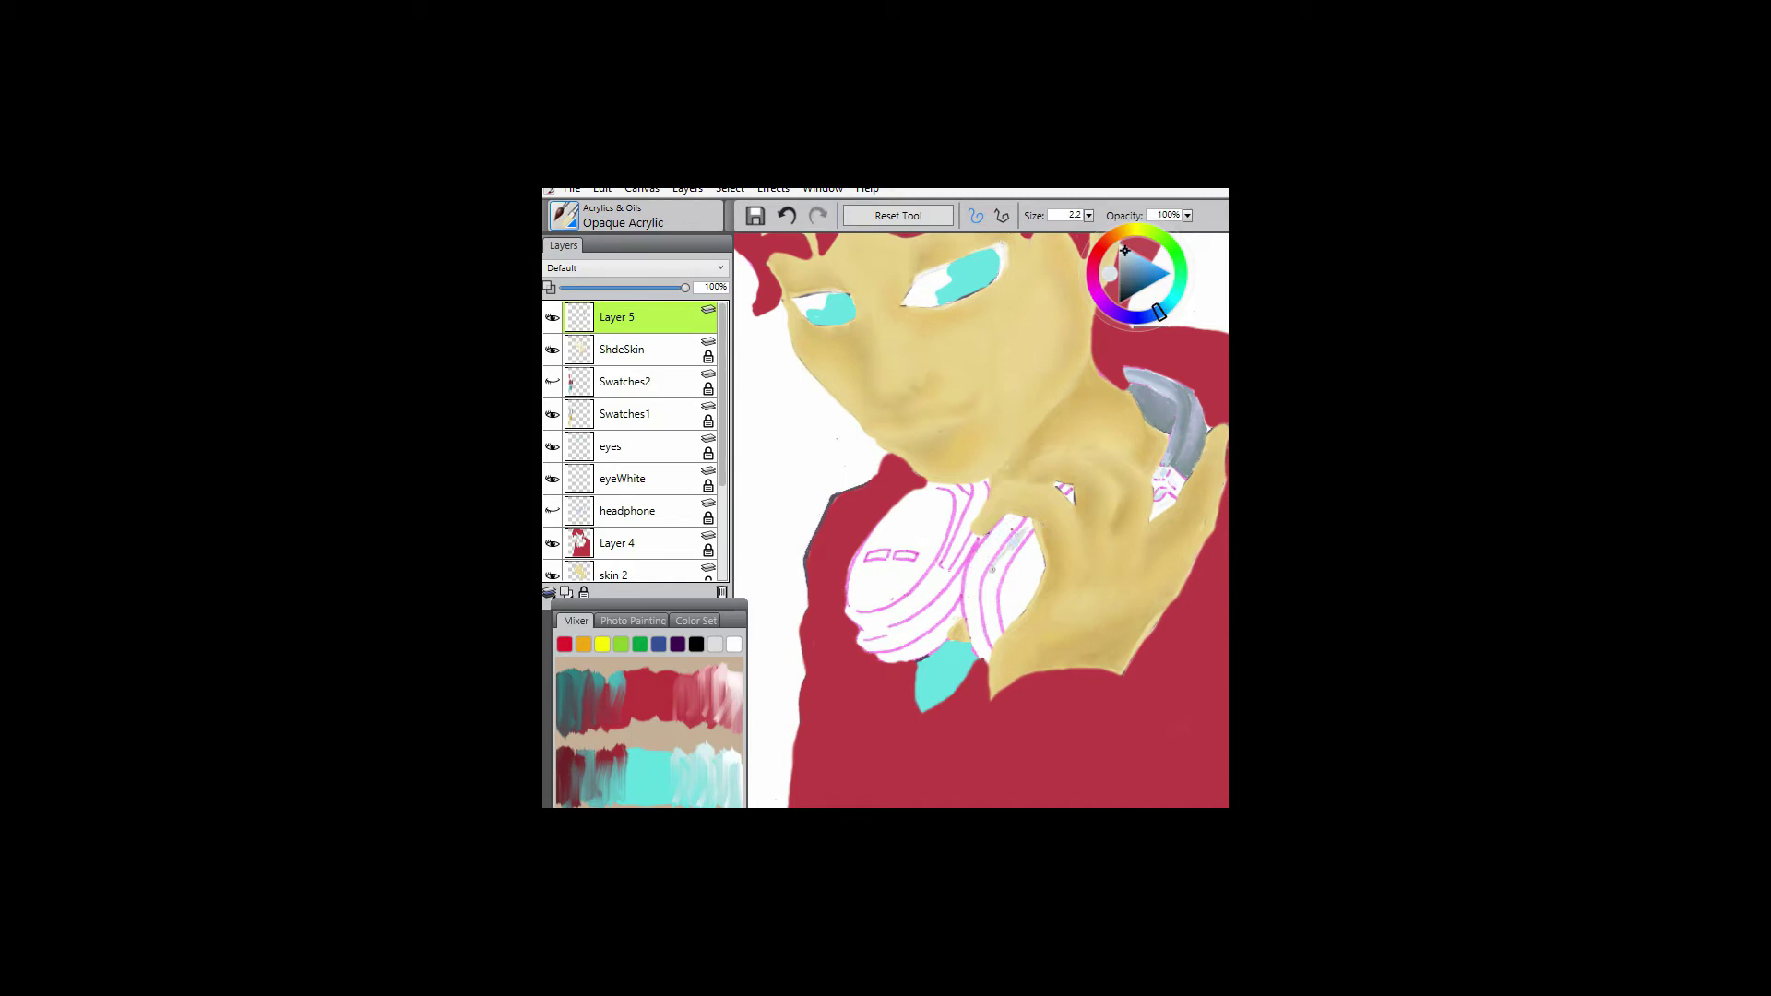
mouse_move(987, 620)
left_mouse_down()
mouse_move(1017, 535)
mouse_move(991, 623)
mouse_move(1025, 556)
mouse_move(1009, 601)
left_mouse_up()
left_click_drag(1038, 542, 1023, 576)
left_click_drag(1159, 312, 1164, 307)
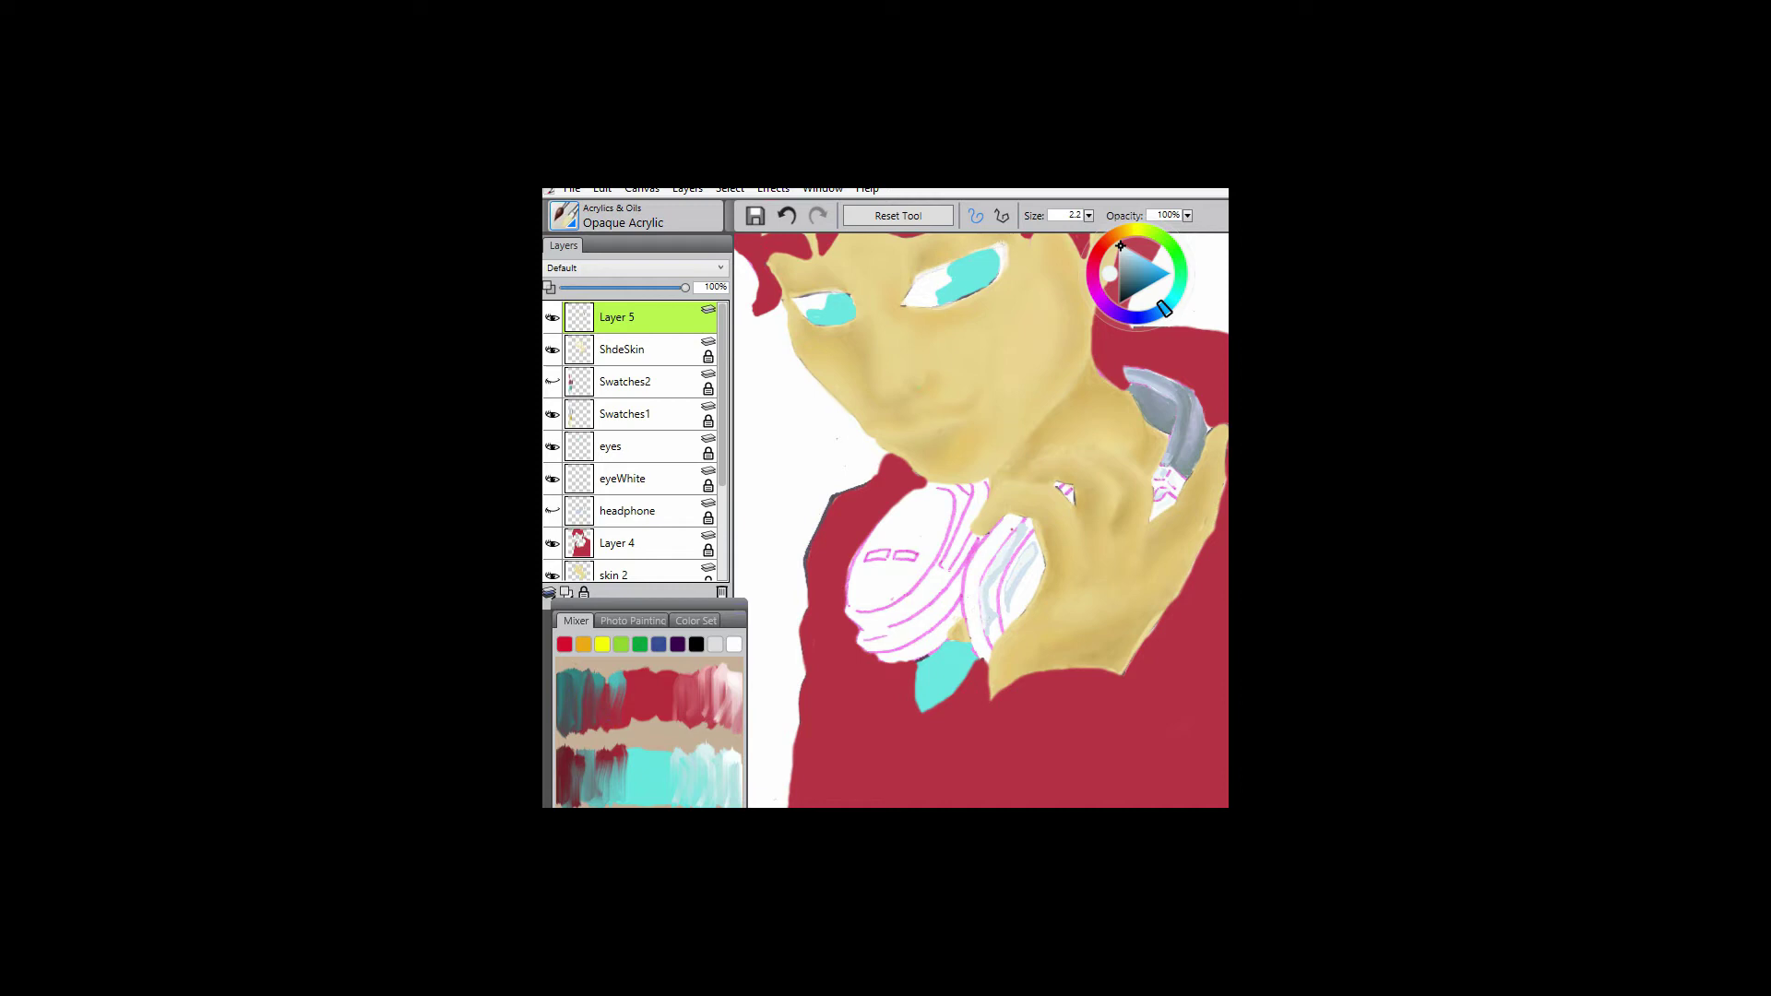
key("ctrl+z")
key("ctrl+0")
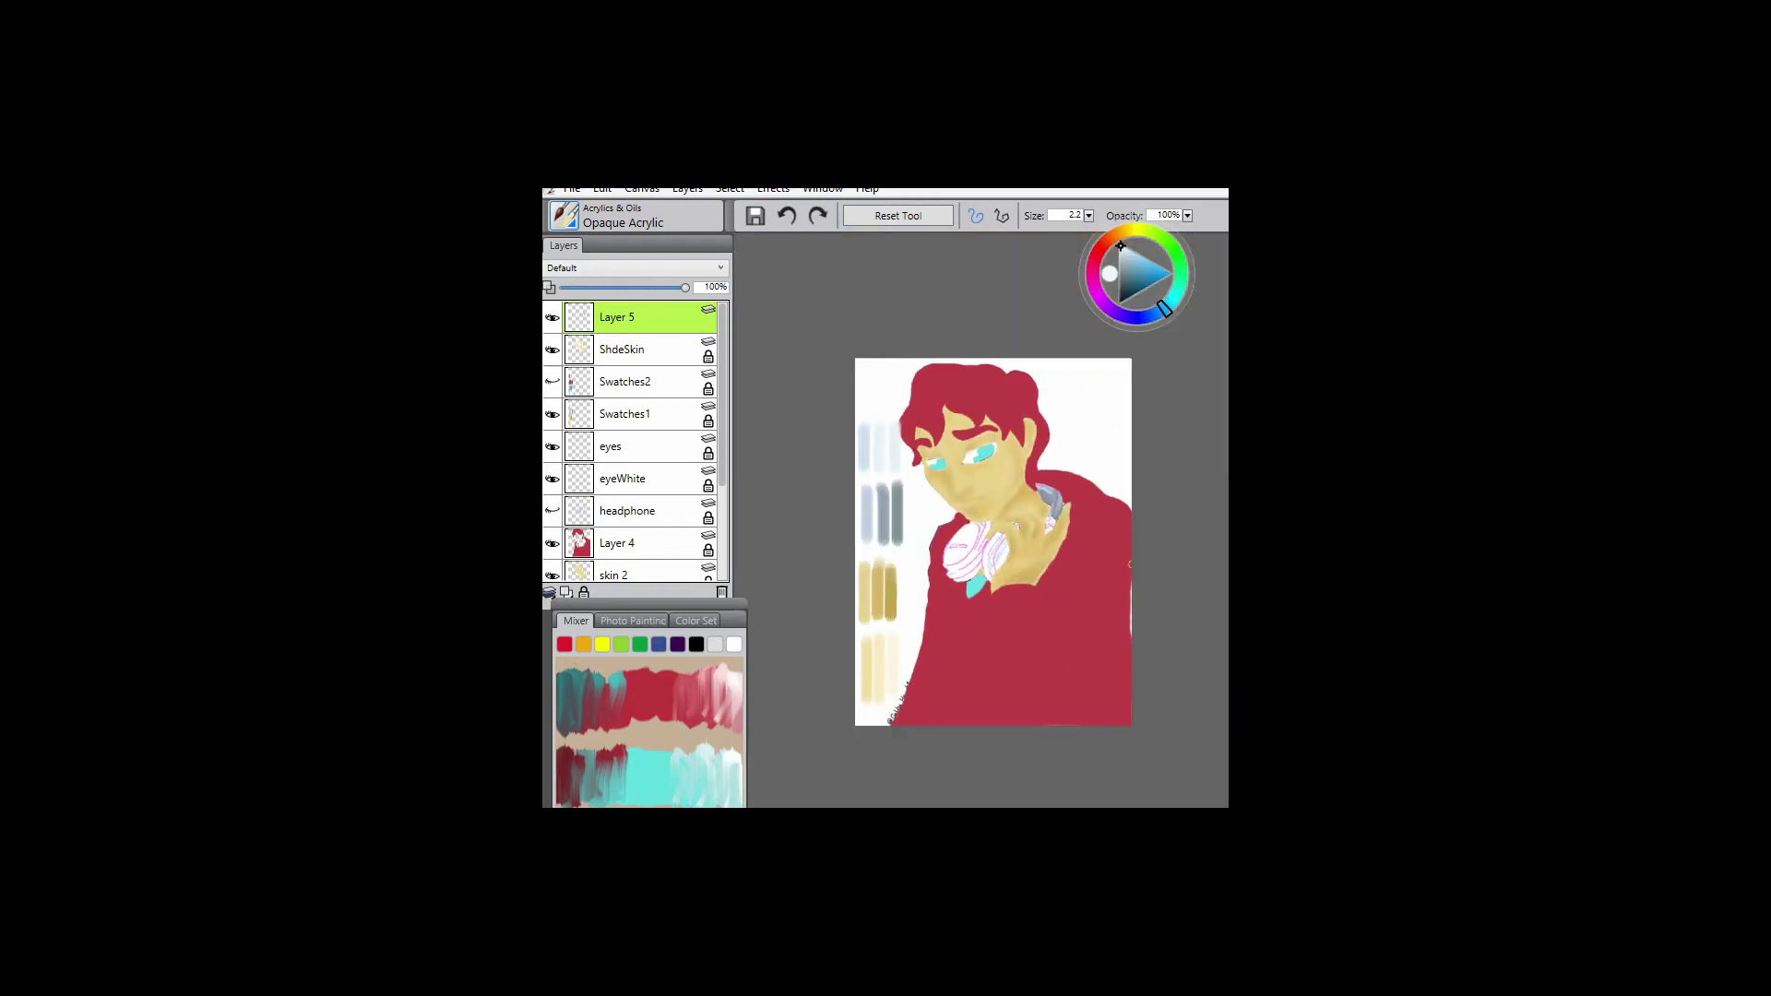
scroll(996, 535, "up", 5)
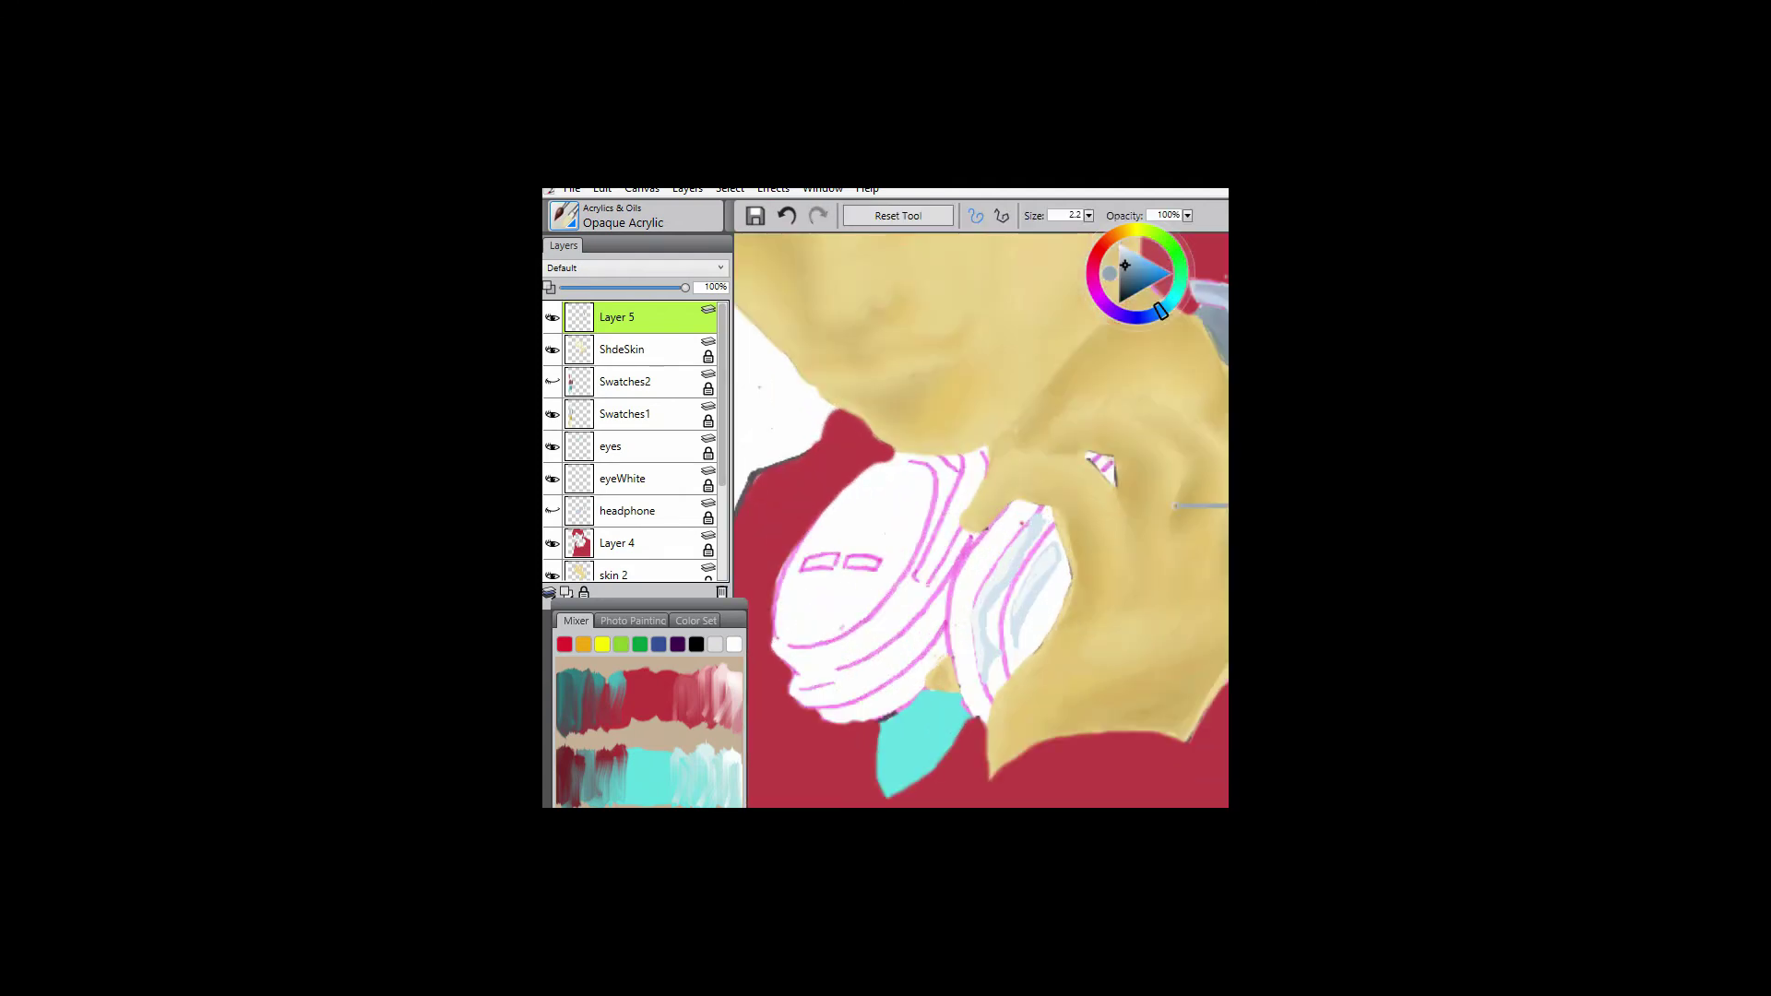
key("ctrl+z")
key("ctrl+0")
scroll(981, 520, "up", 4)
- Paint a dark grey shadow along the inner rim of the ear cup beside the hand
left_click_drag(1160, 312, 1172, 300)
left_click_drag(996, 551, 969, 585)
left_click_drag(1014, 519, 976, 612)
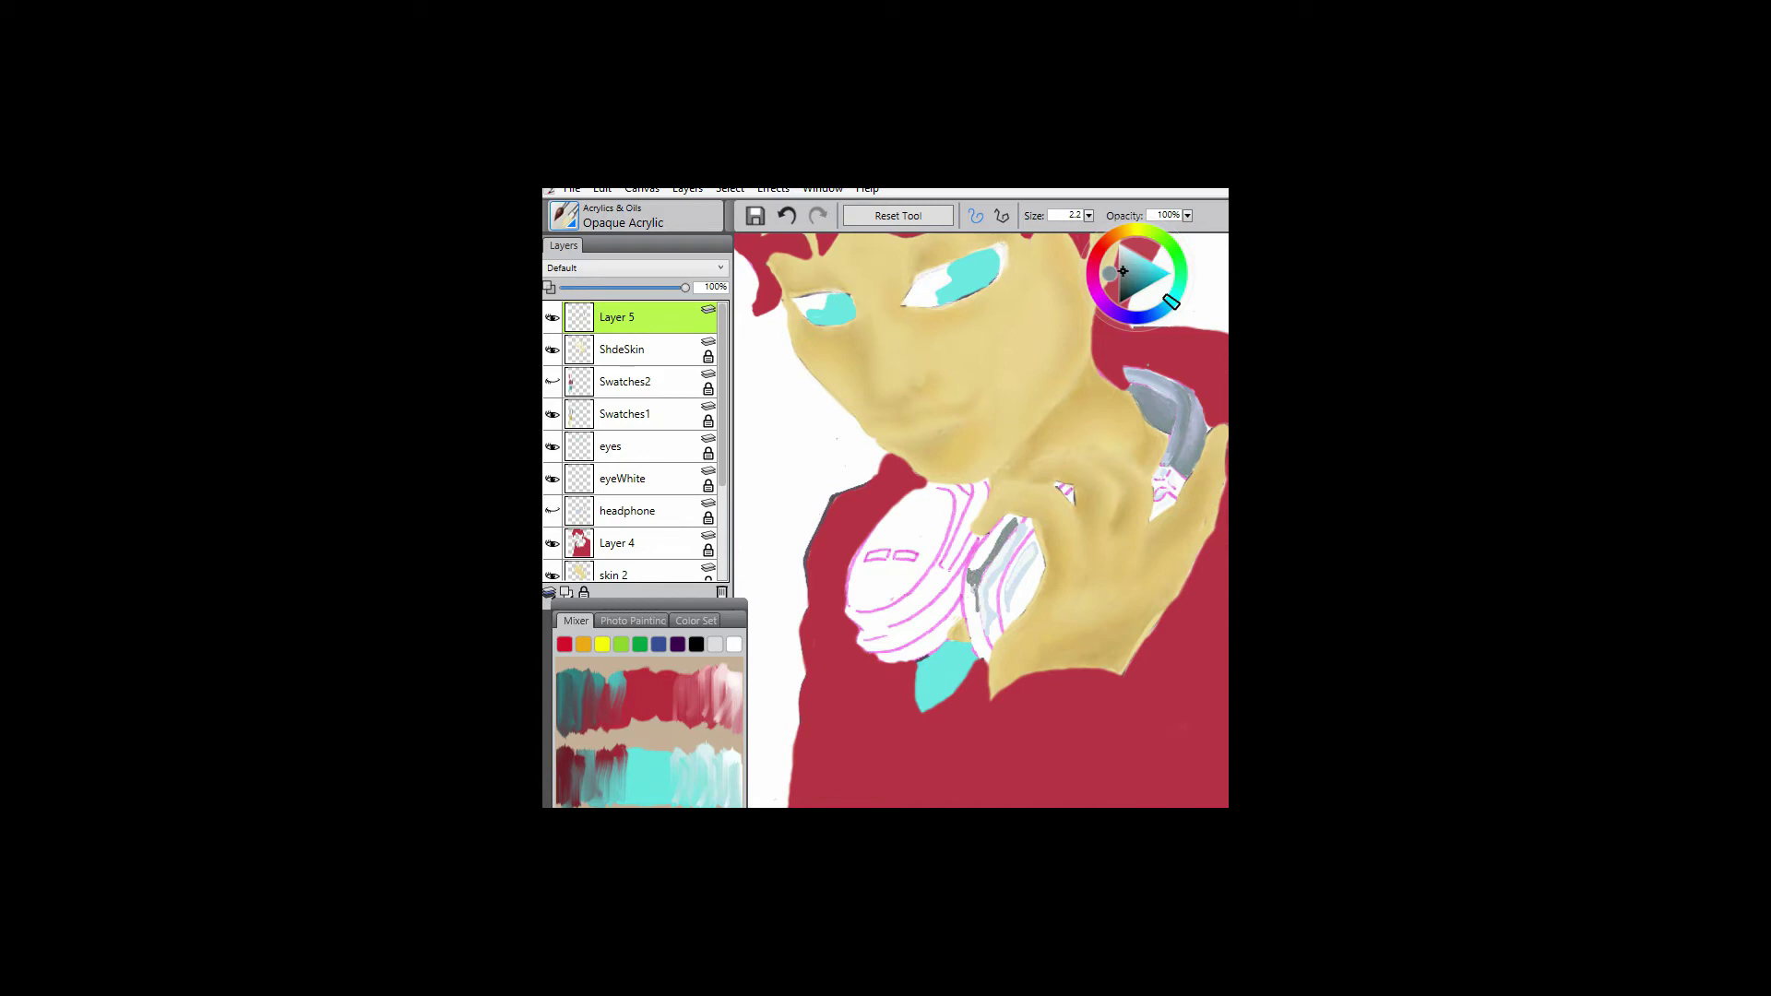
- Shade the lower edge of the front ear cup with grey strokes, redoing the last one in a bluer grey
mouse_move(879, 664)
left_mouse_down()
mouse_move(928, 637)
mouse_move(913, 650)
left_mouse_up()
left_click_drag(960, 607, 926, 640)
key("ctrl+z")
left_click_drag(1172, 303, 1162, 312)
left_click_drag(891, 662, 949, 630)
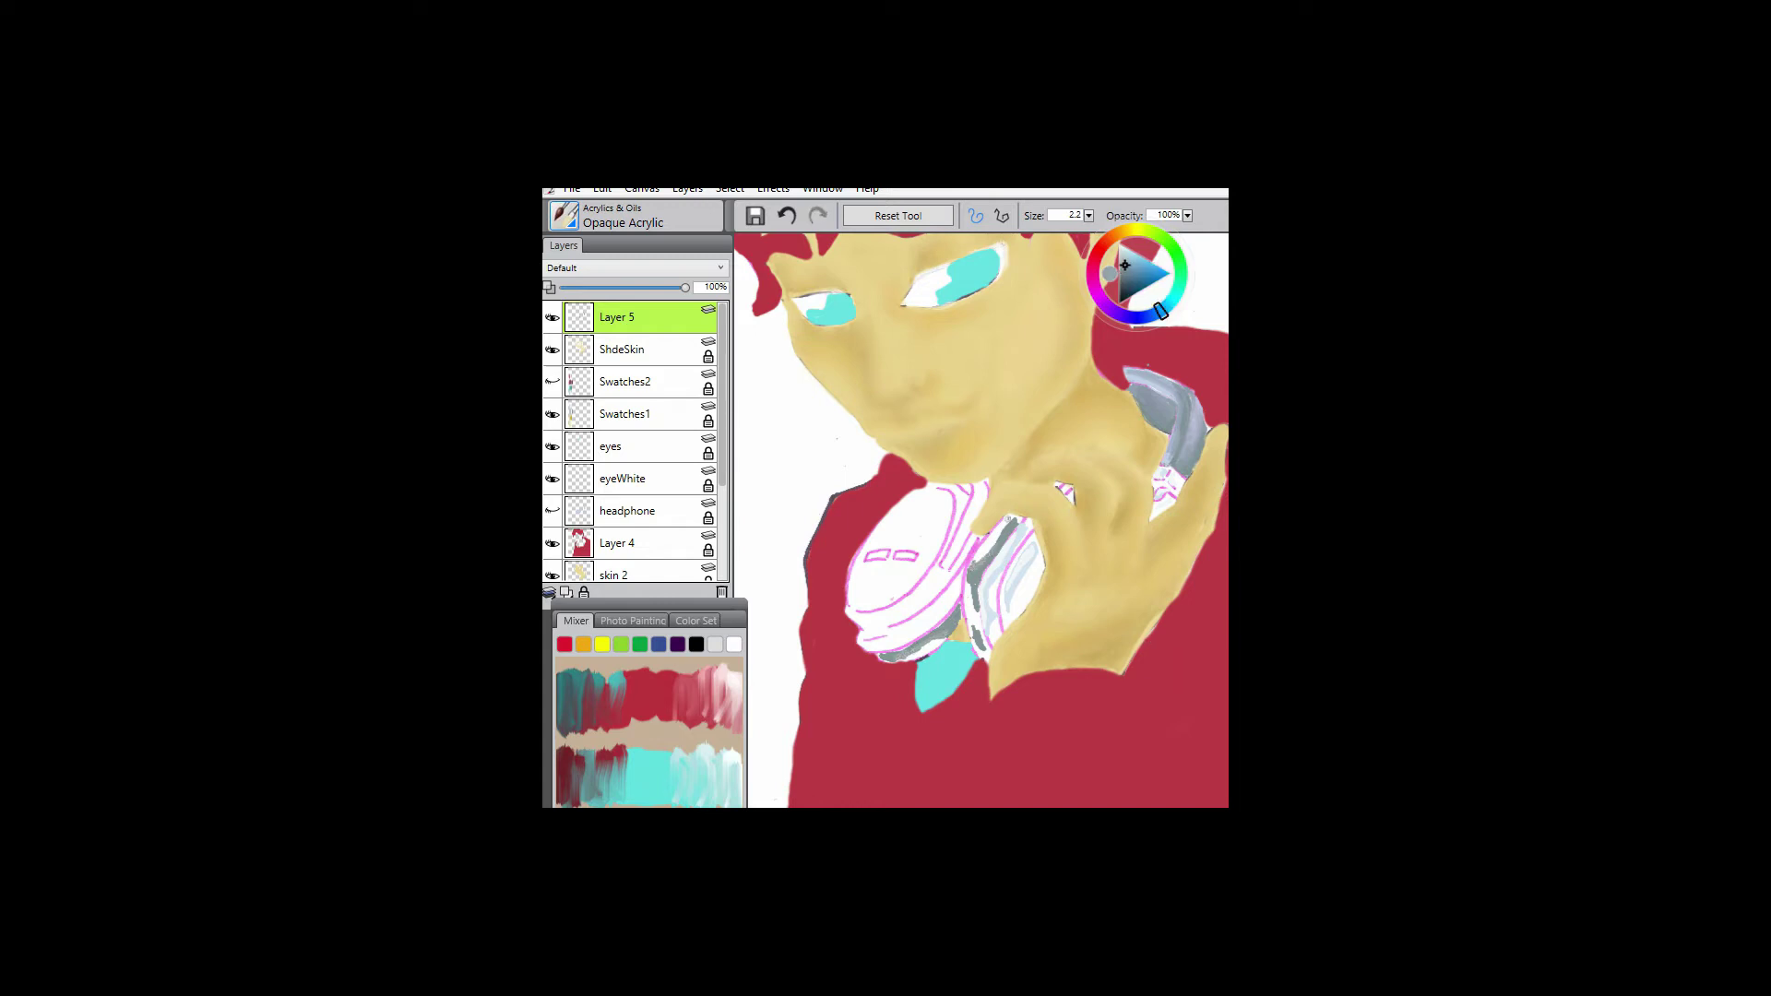
- Sample a pale blue from the canvas swatches and paint shading contours on the front ear cup's face and lower rim
left_click_drag(984, 604, 976, 640)
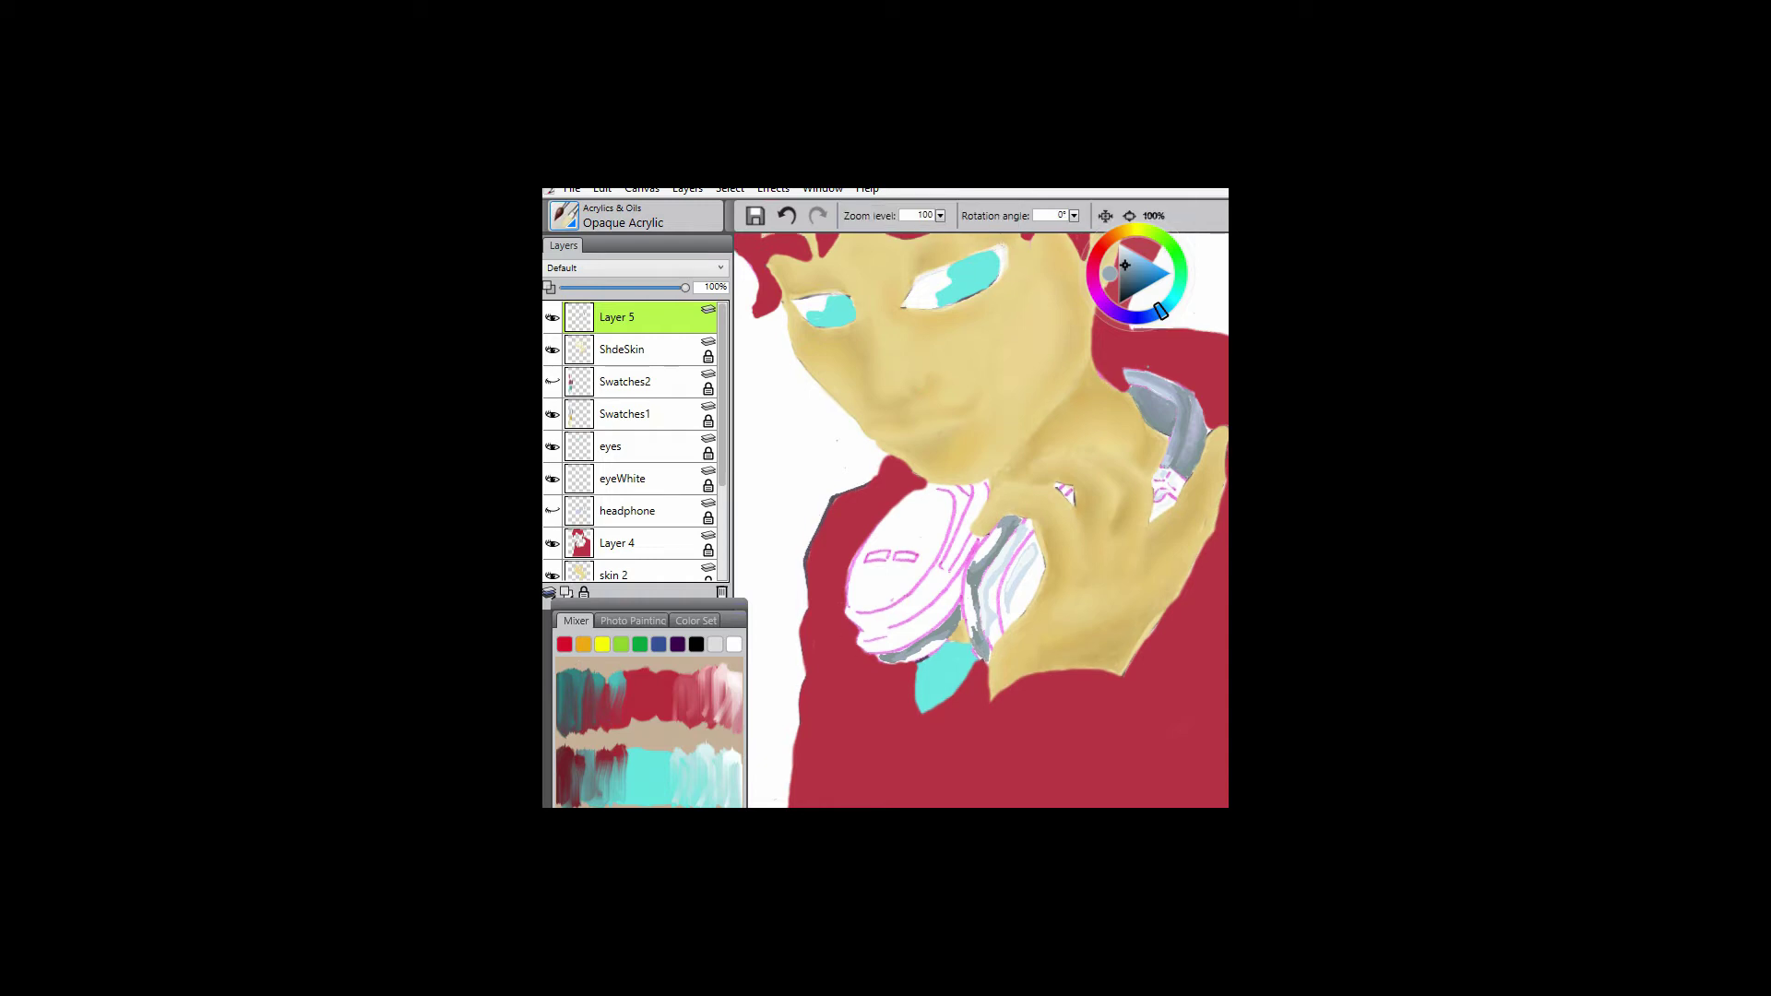
left_click_drag(923, 461, 1103, 618)
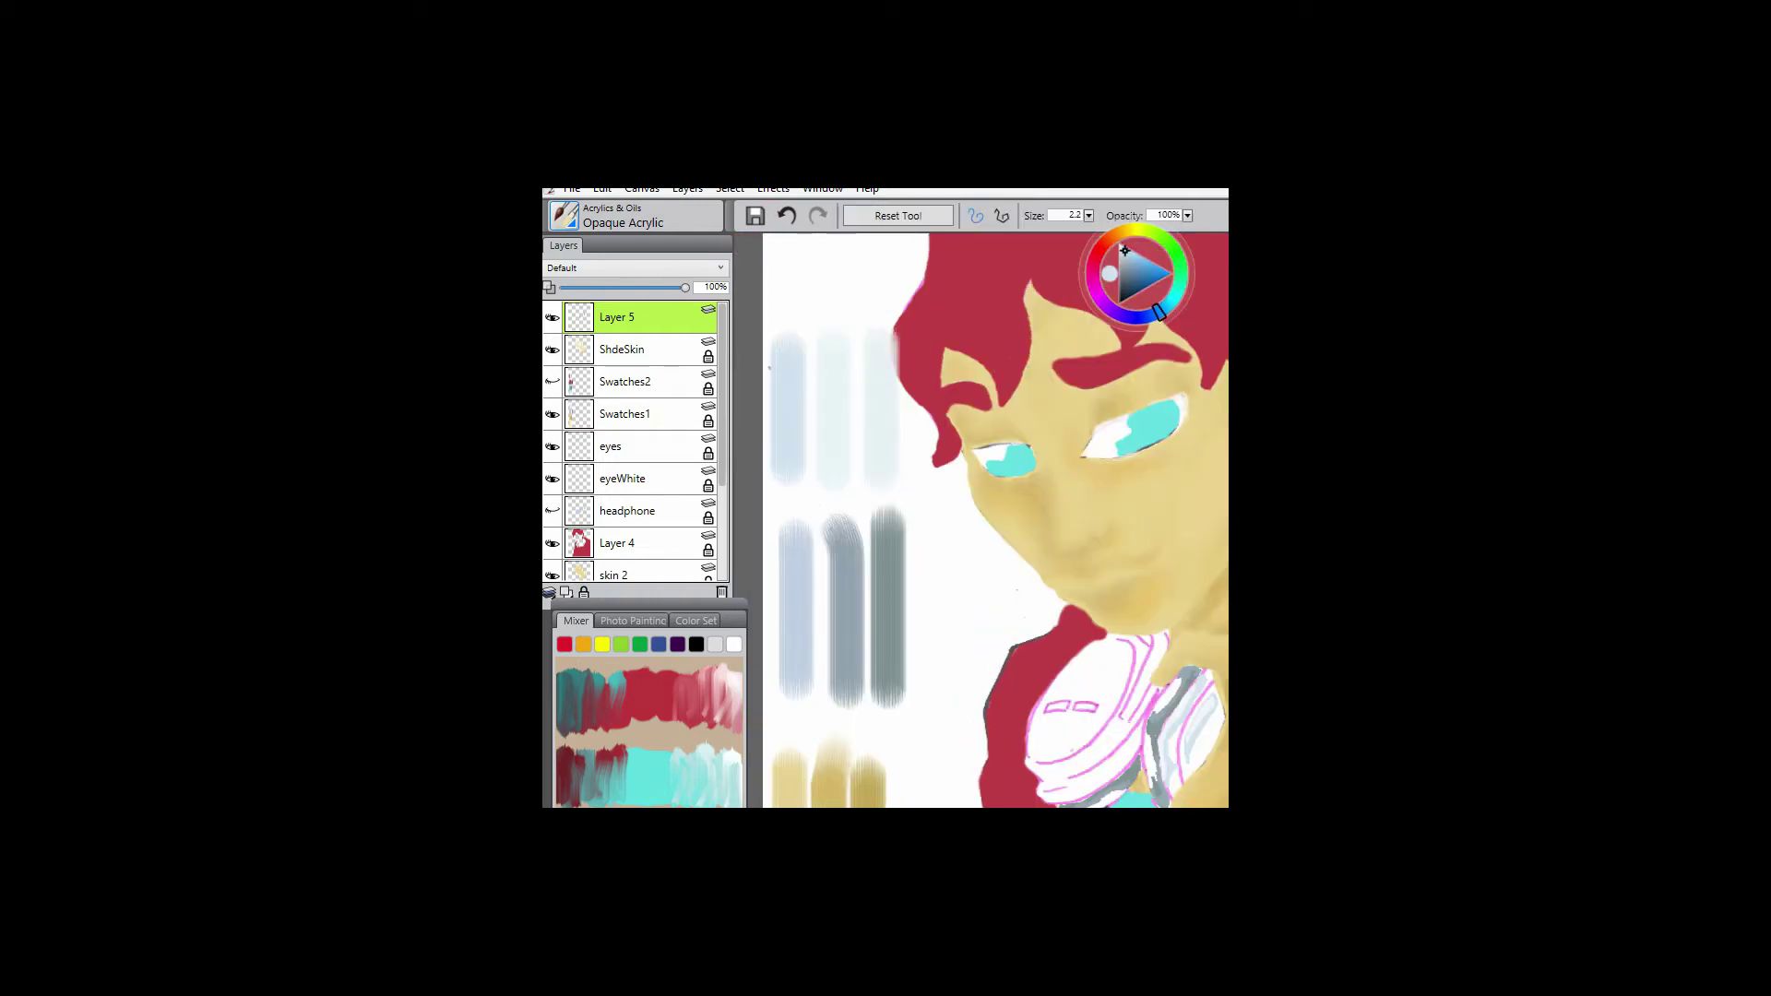
left_click_drag(1015, 516, 839, 456)
mouse_move(937, 589)
left_mouse_down()
mouse_move(881, 636)
mouse_move(890, 694)
mouse_move(901, 609)
mouse_move(965, 581)
mouse_move(944, 579)
mouse_move(987, 580)
mouse_move(965, 646)
left_mouse_up()
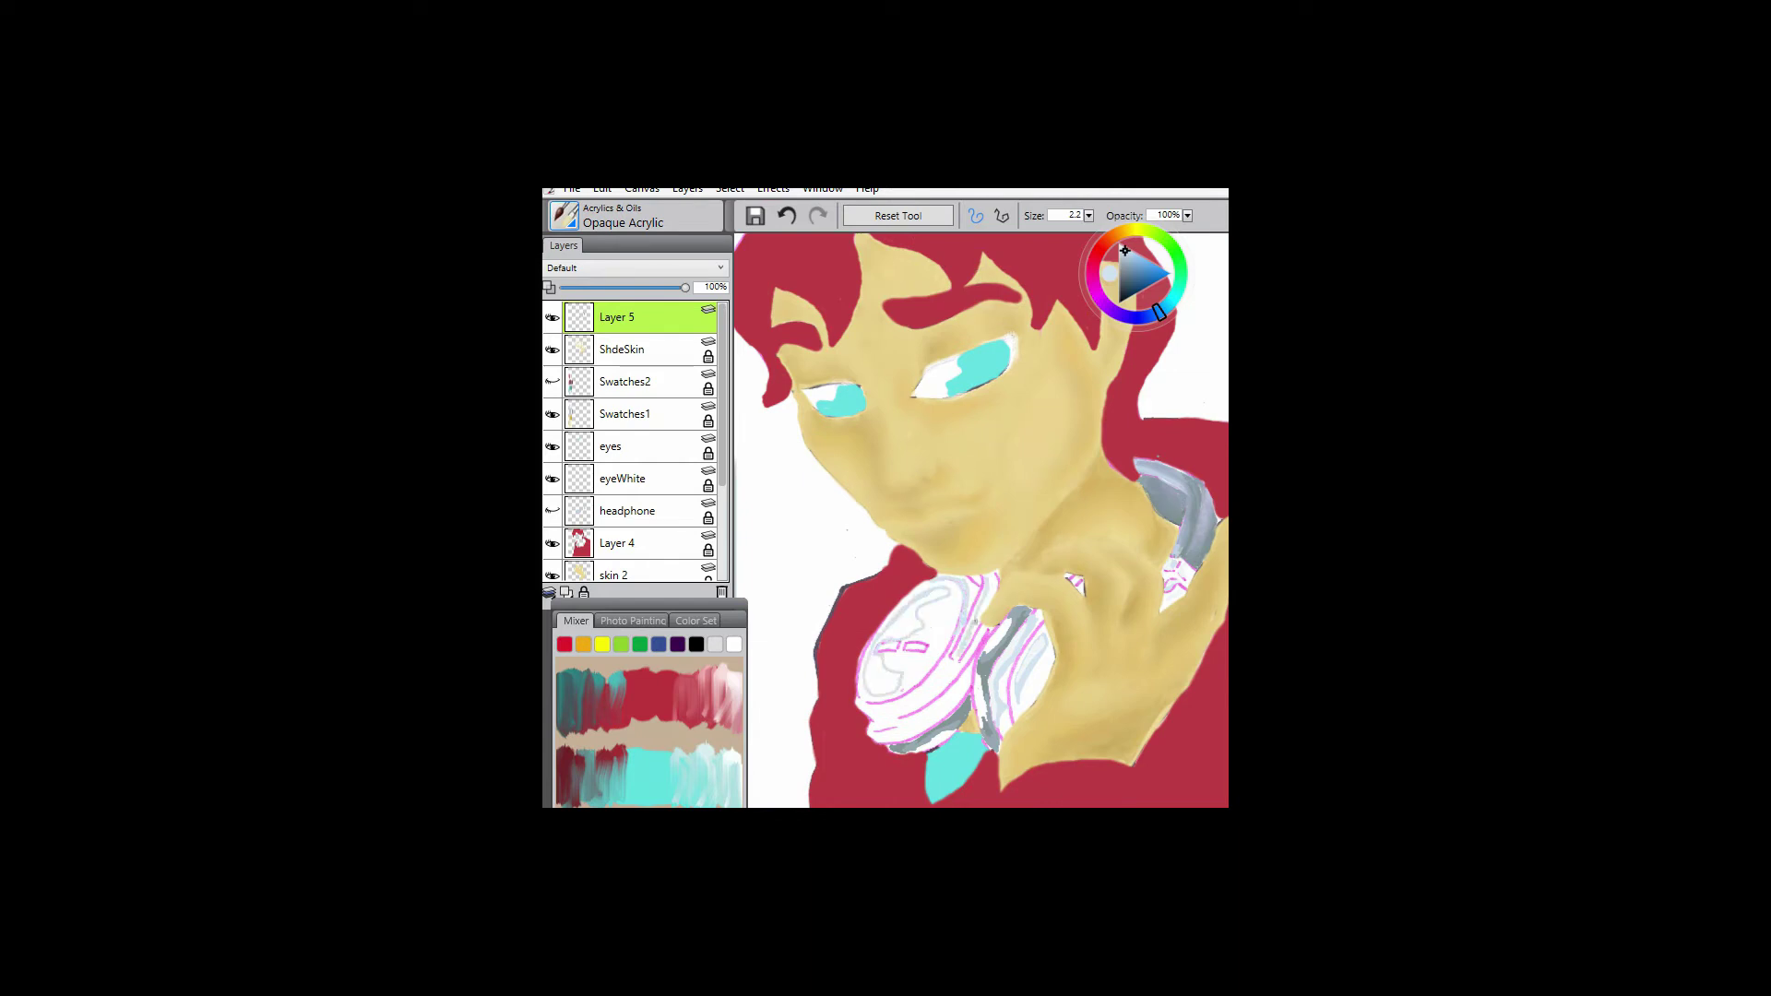
mouse_move(858, 718)
left_mouse_down()
mouse_move(951, 664)
mouse_move(867, 707)
mouse_move(874, 729)
mouse_move(954, 686)
mouse_move(923, 720)
mouse_move(878, 707)
mouse_move(945, 674)
left_mouse_up()
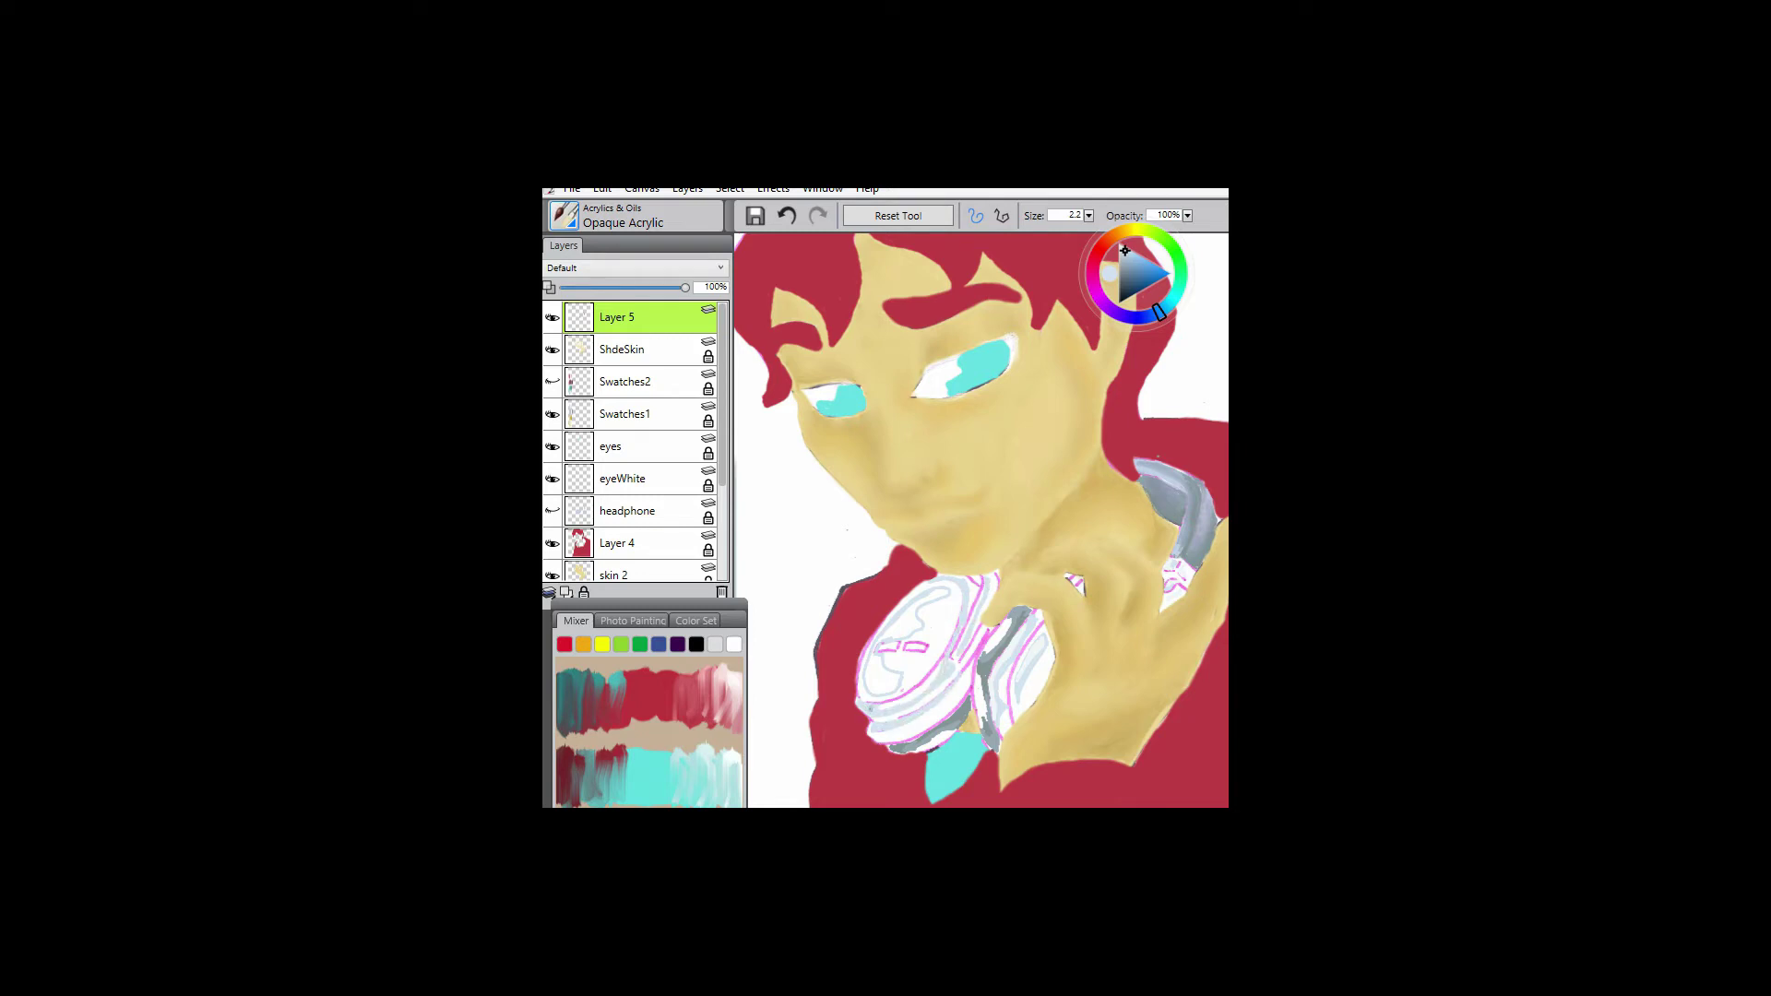
- Build up the front ear cup's shading with near-white and pale blue tones, undoing the last stroke
left_click_drag(1125, 250, 1121, 245)
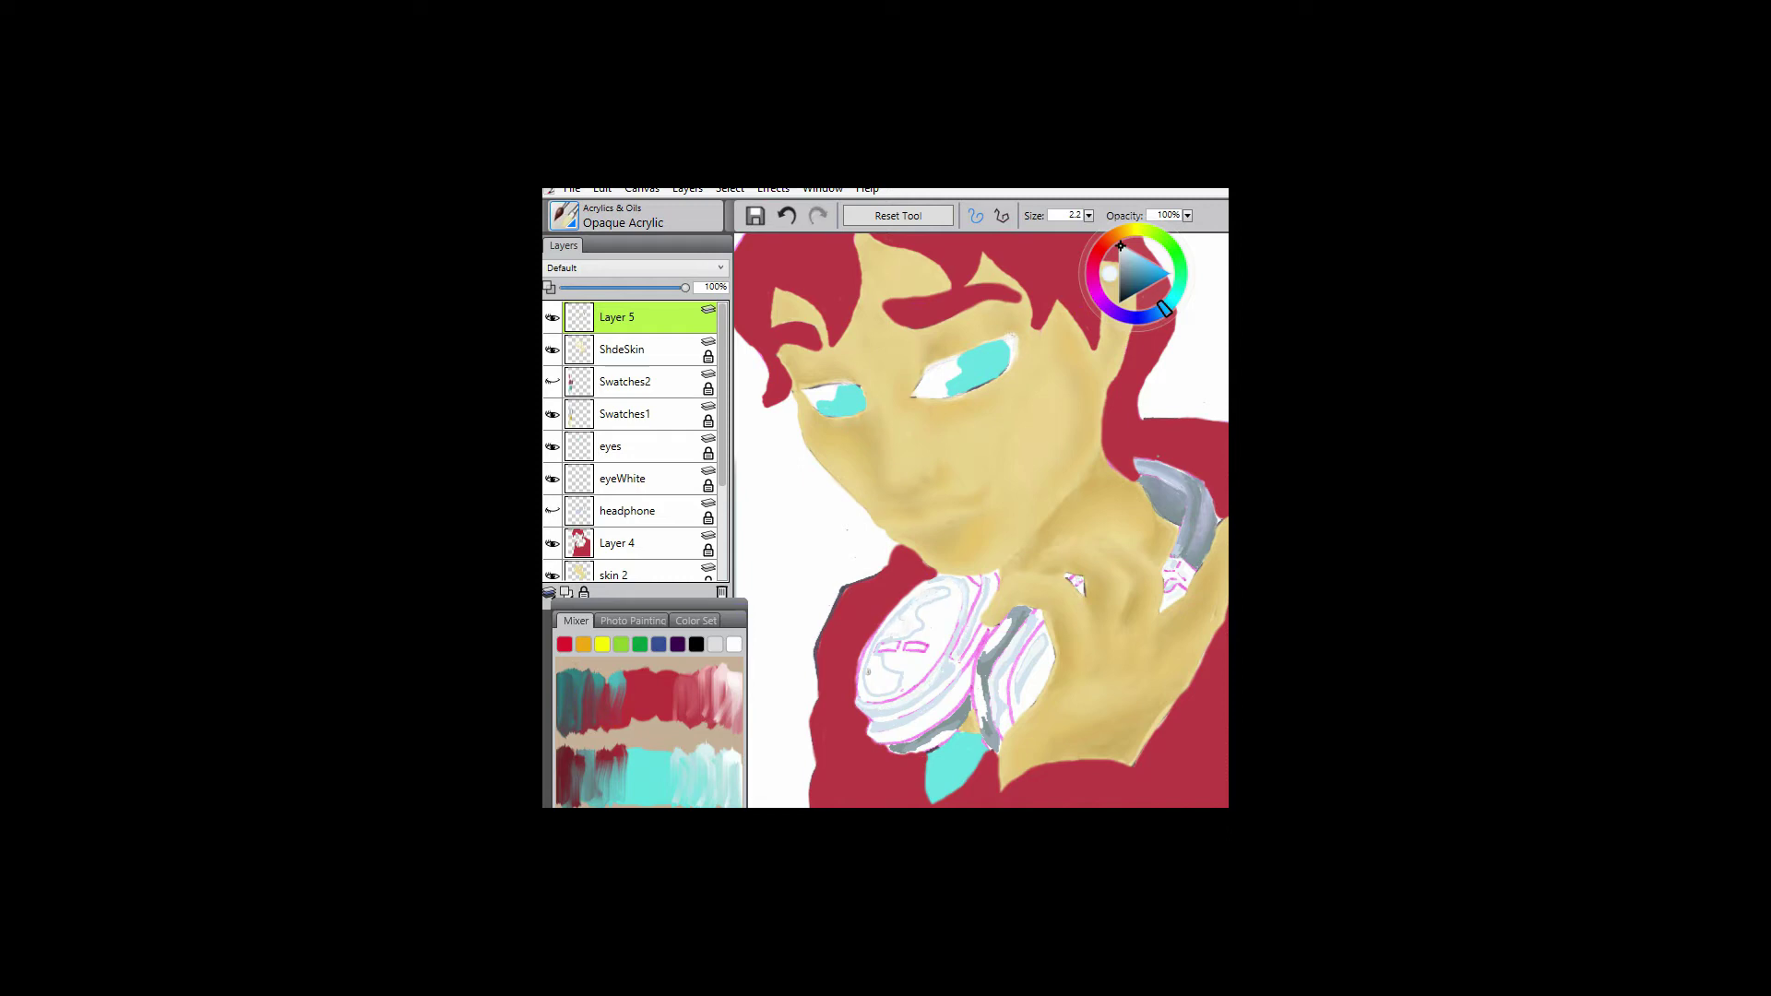
left_click_drag(1121, 245, 1125, 250)
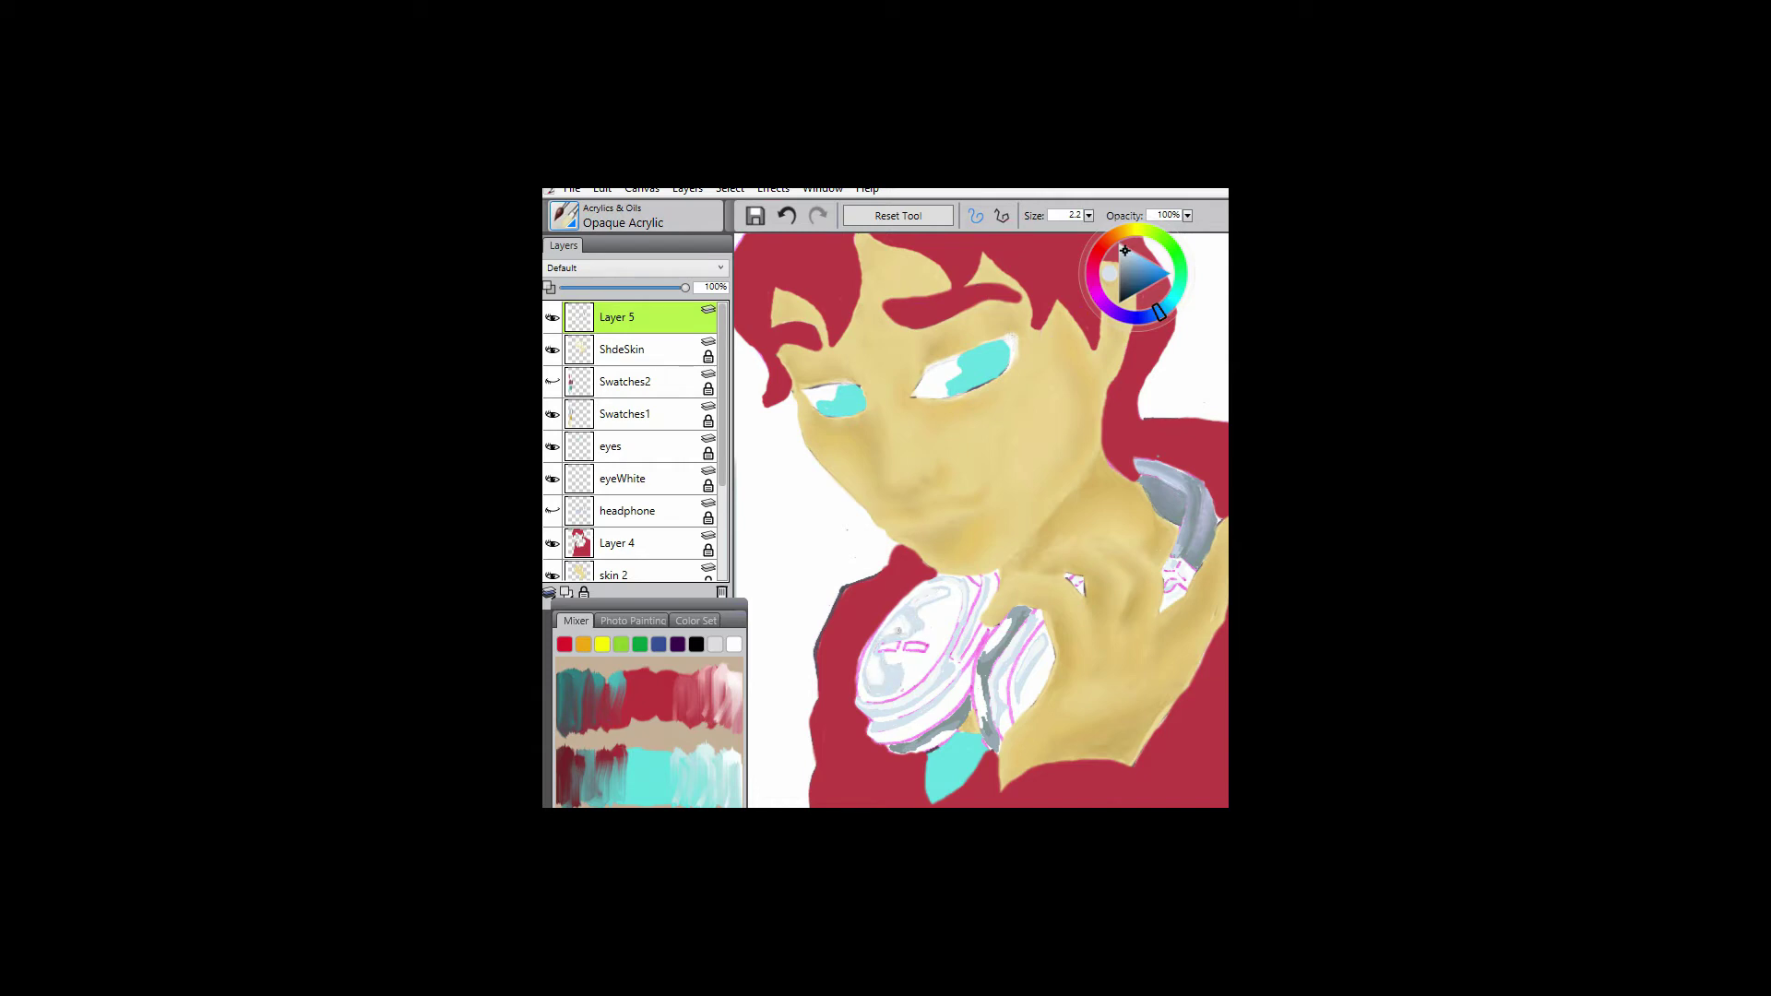
left_click(943, 596, "alt")
left_click_drag(885, 645, 996, 701)
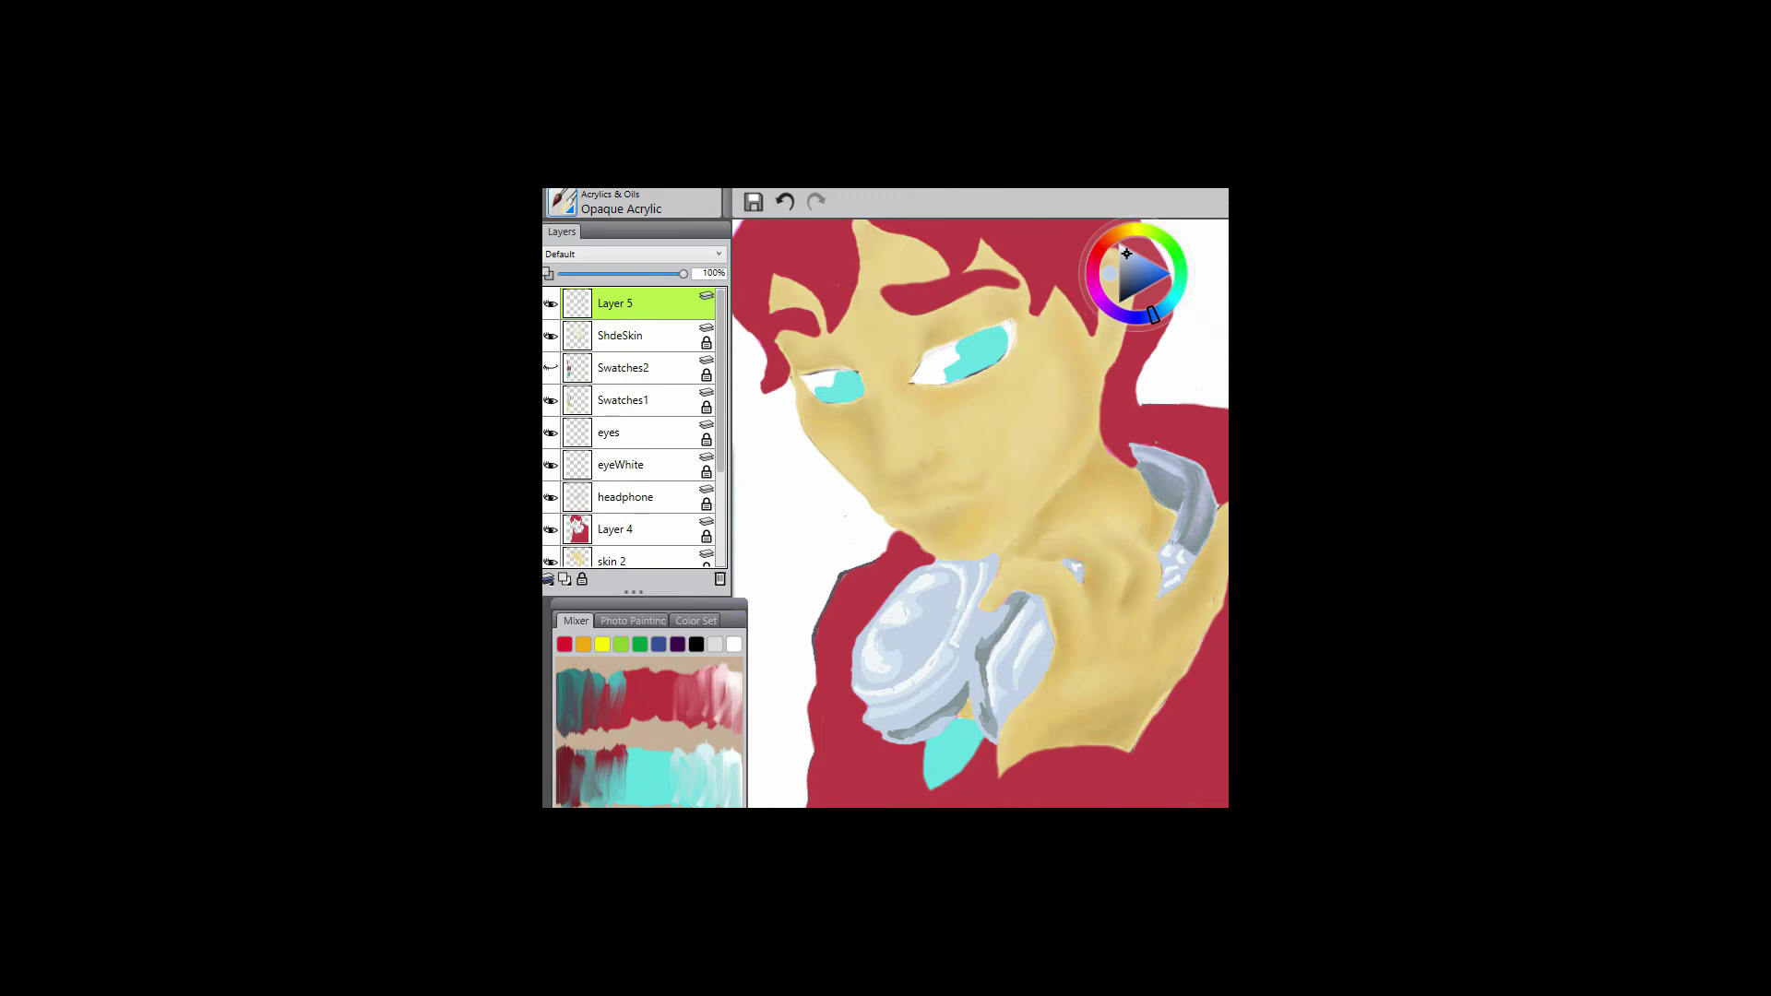
key("ctrl+z")
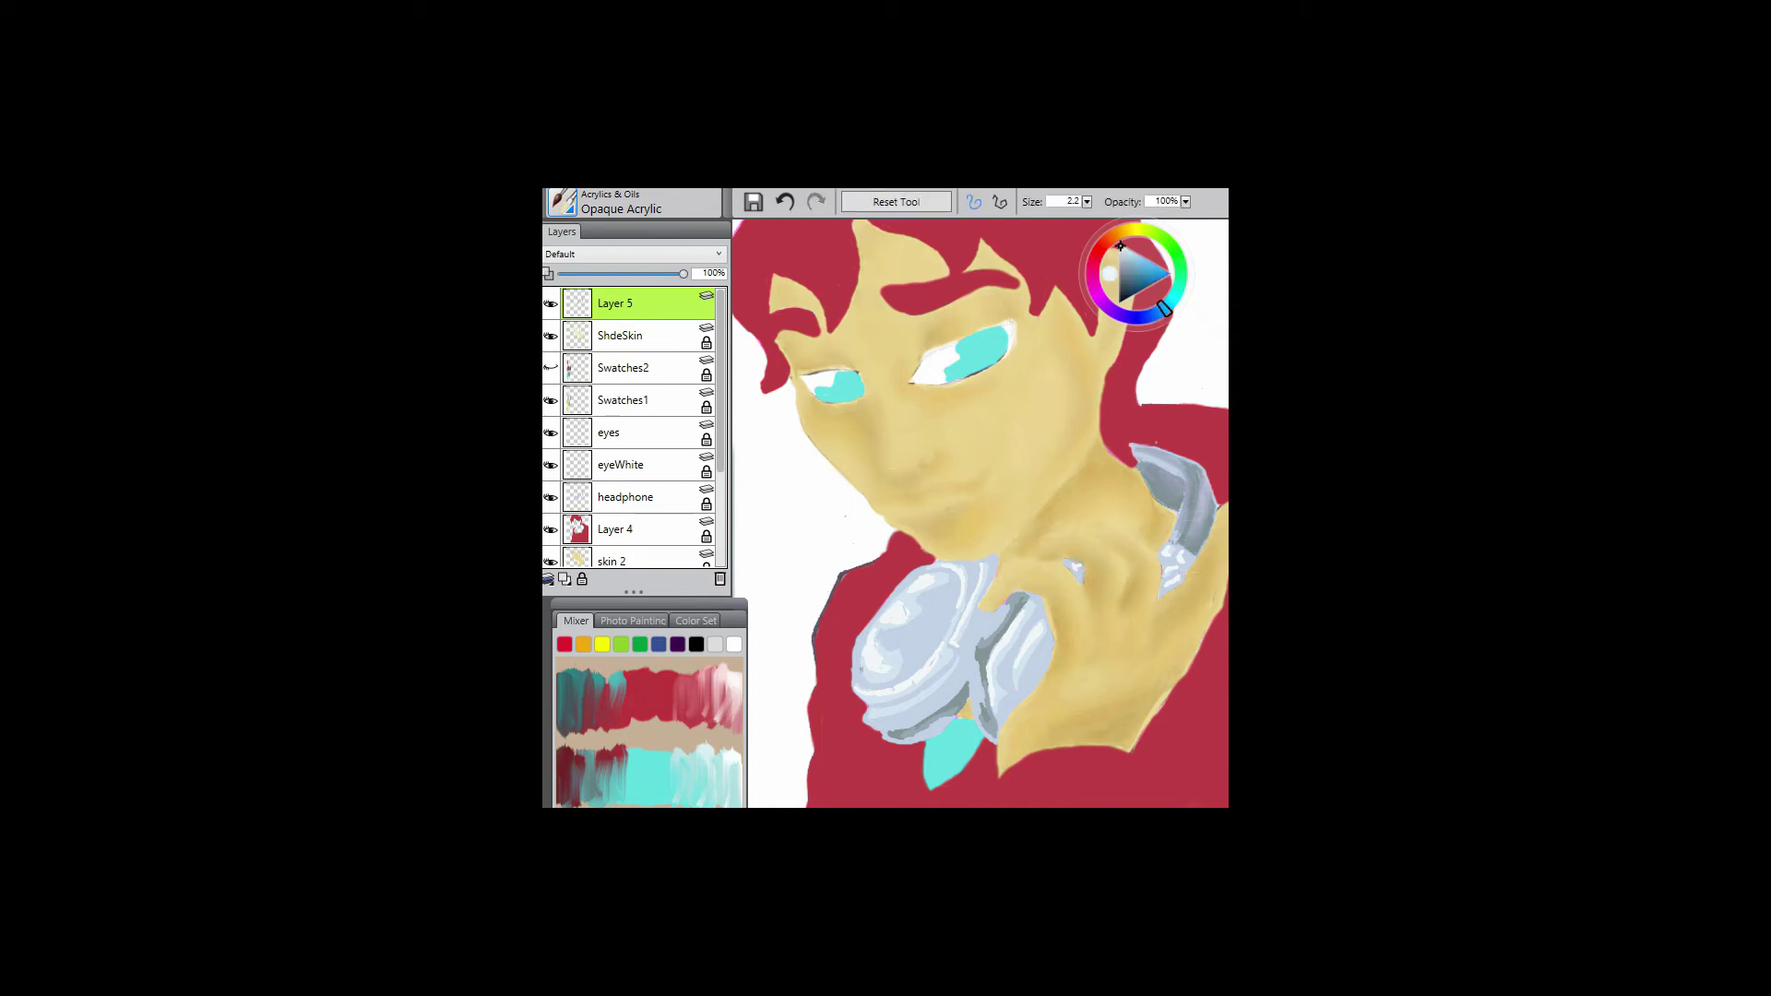
- Hide the headphone layer and add pale strokes to the front ear cup's lower rim and the ear cup beside the hand
left_click(551, 497)
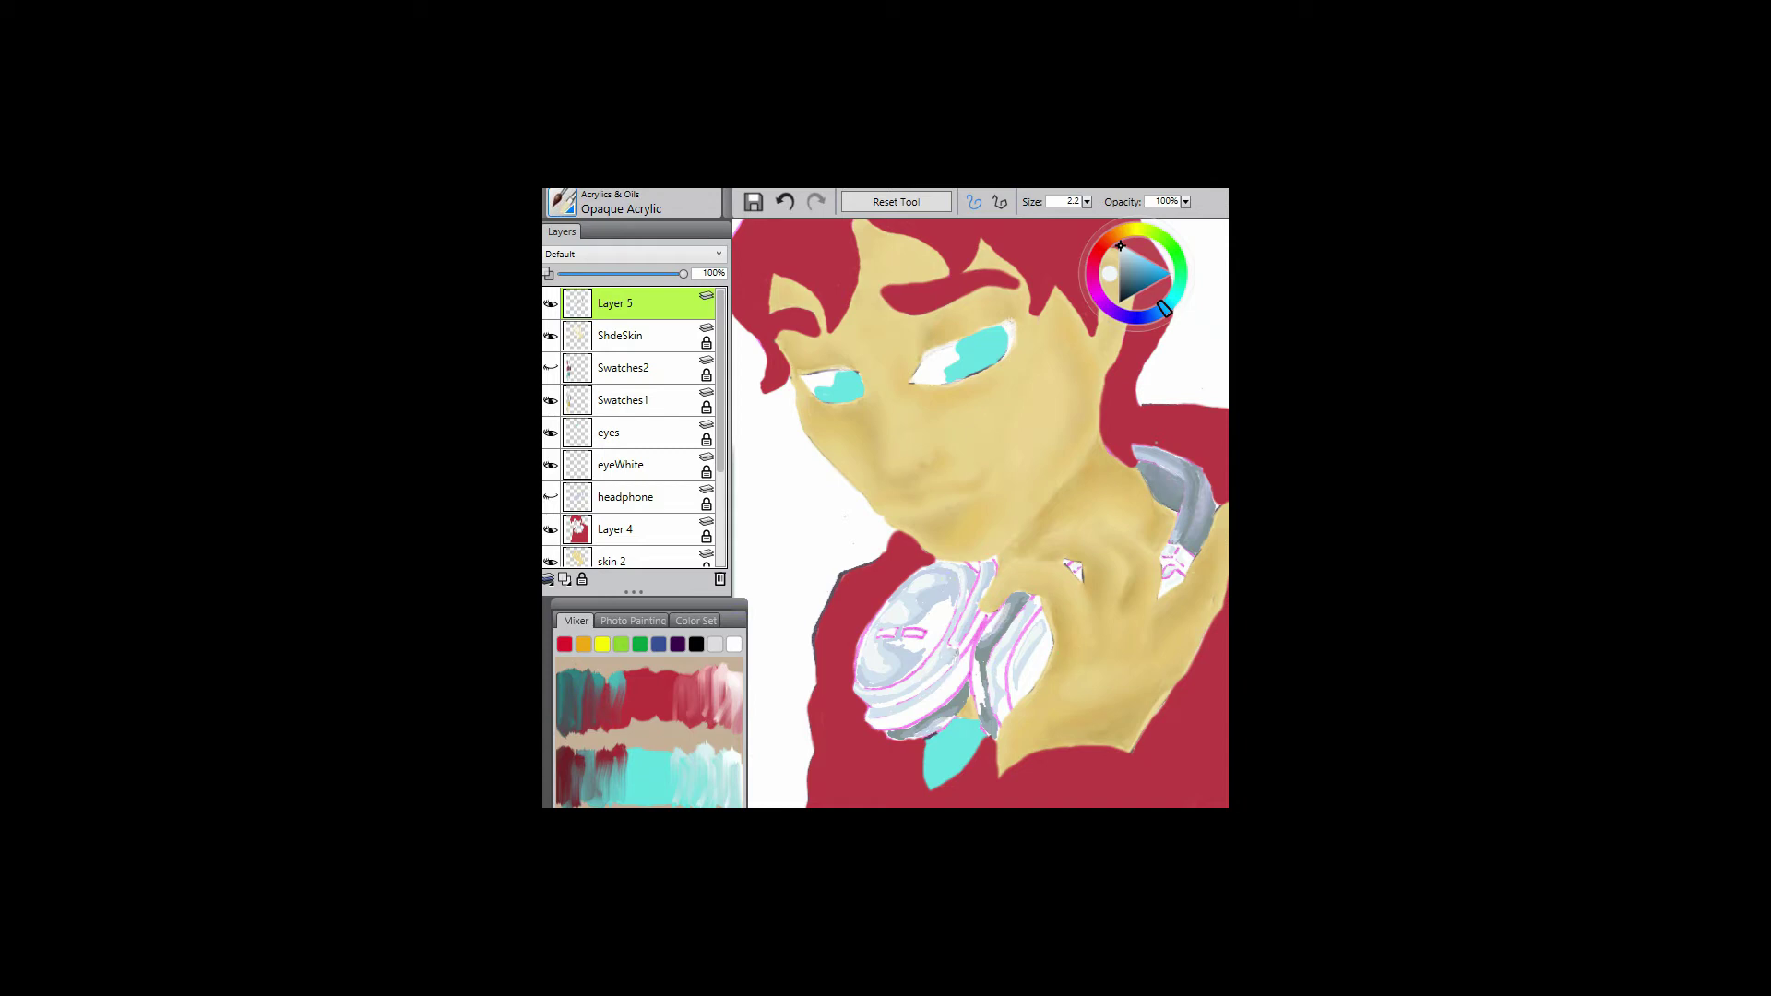
left_click_drag(871, 722, 938, 692)
key("ctrl+z")
left_click_drag(1021, 691, 1050, 640)
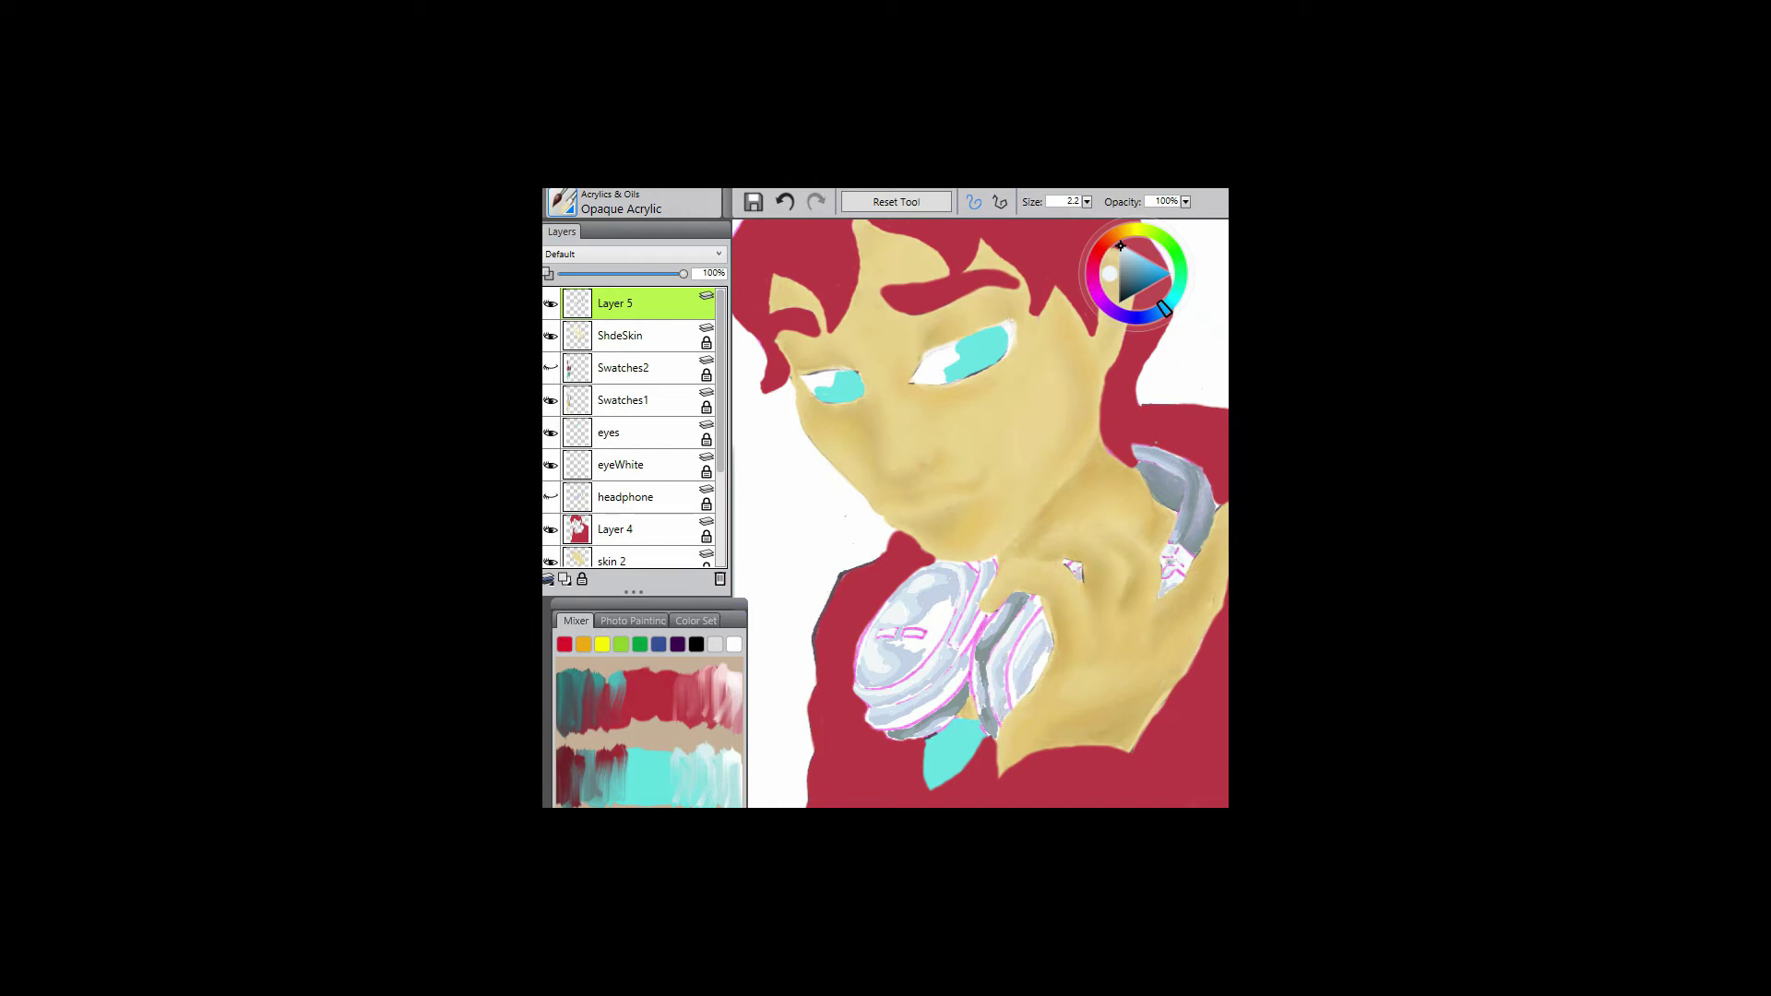
- Try Diffuser1 and a second blender on the headphone shading and undo the test stroke
left_click(563, 201)
left_click(584, 391)
left_click(763, 344)
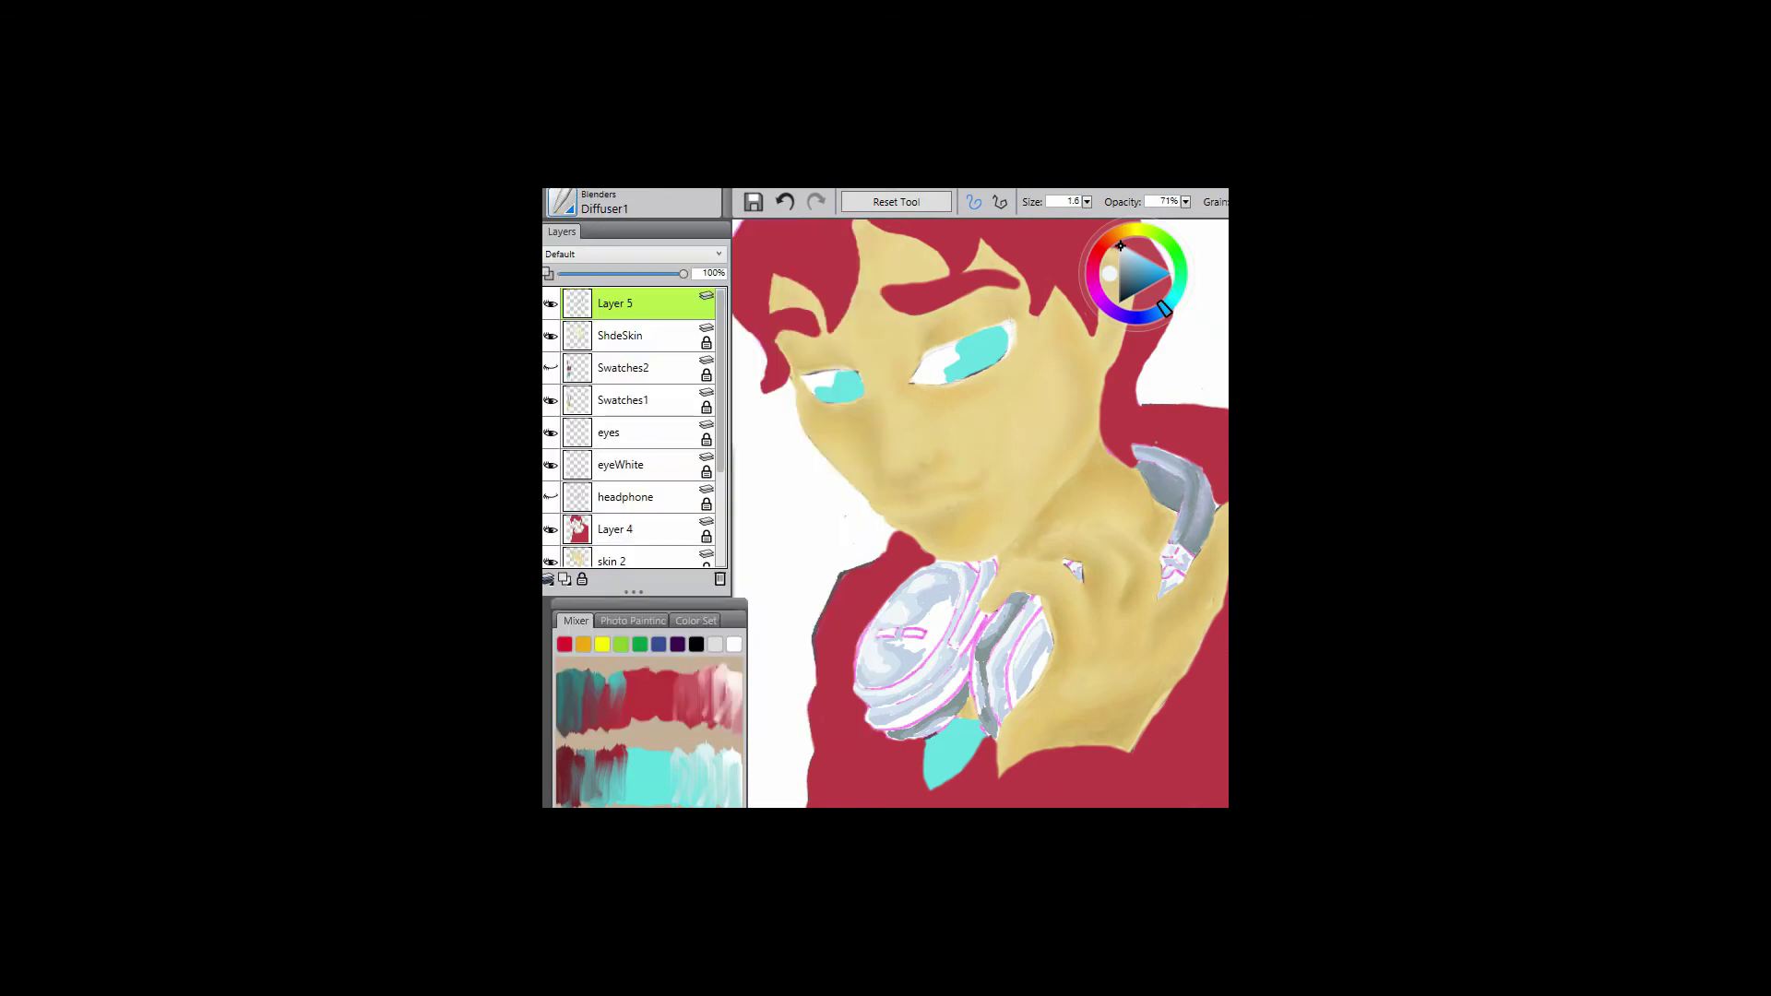
left_click(563, 201)
left_click(775, 645)
left_click_drag(1007, 598, 1119, 458)
key("ctrl+z")
- Try several more blenders with a stroke across the ear cups and undo it
left_click(562, 201)
left_click(775, 609)
left_click(563, 201)
left_click(751, 316)
left_click(563, 201)
left_click(768, 239)
left_click(563, 201)
left_click(756, 482)
left_click_drag(1001, 635, 814, 640)
key("ctrl+z")
key("ctrl+y")
key("ctrl+z")
- Blend the ear cup shading with the Particle Spring Soft Blender, Pointed Stump and Wet Oily Blender
left_click(563, 201)
left_click(756, 676)
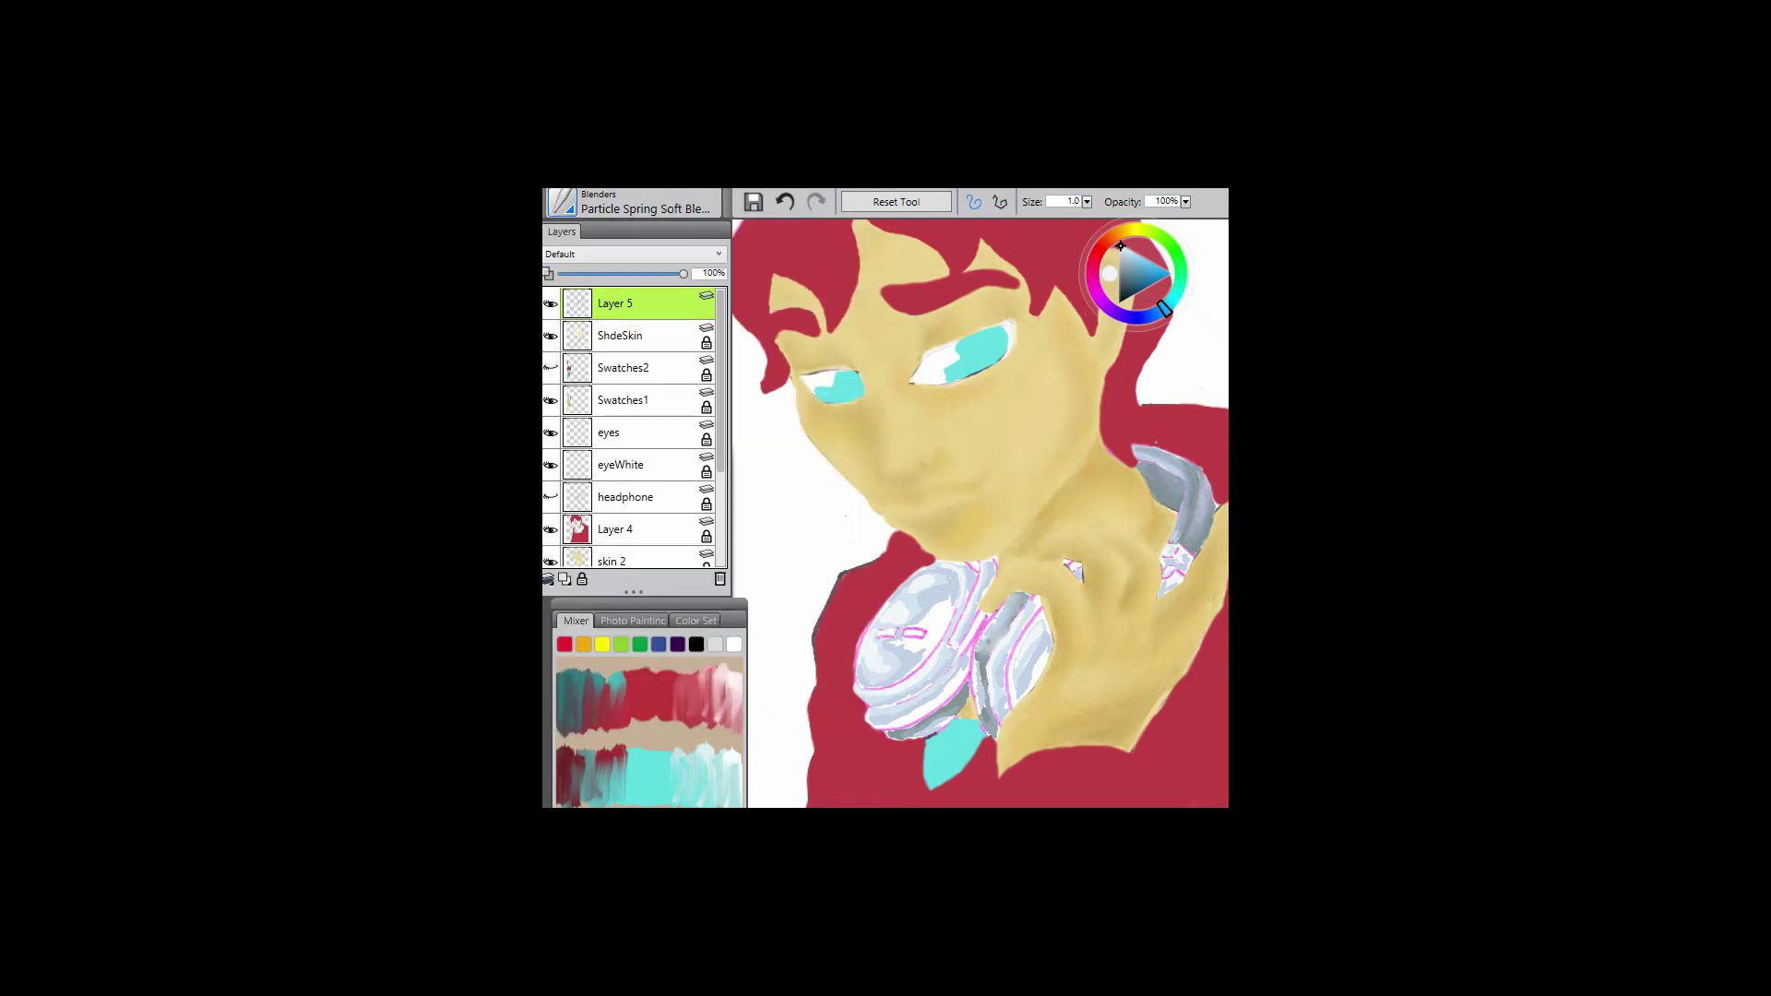
left_click(562, 201)
left_click(775, 568)
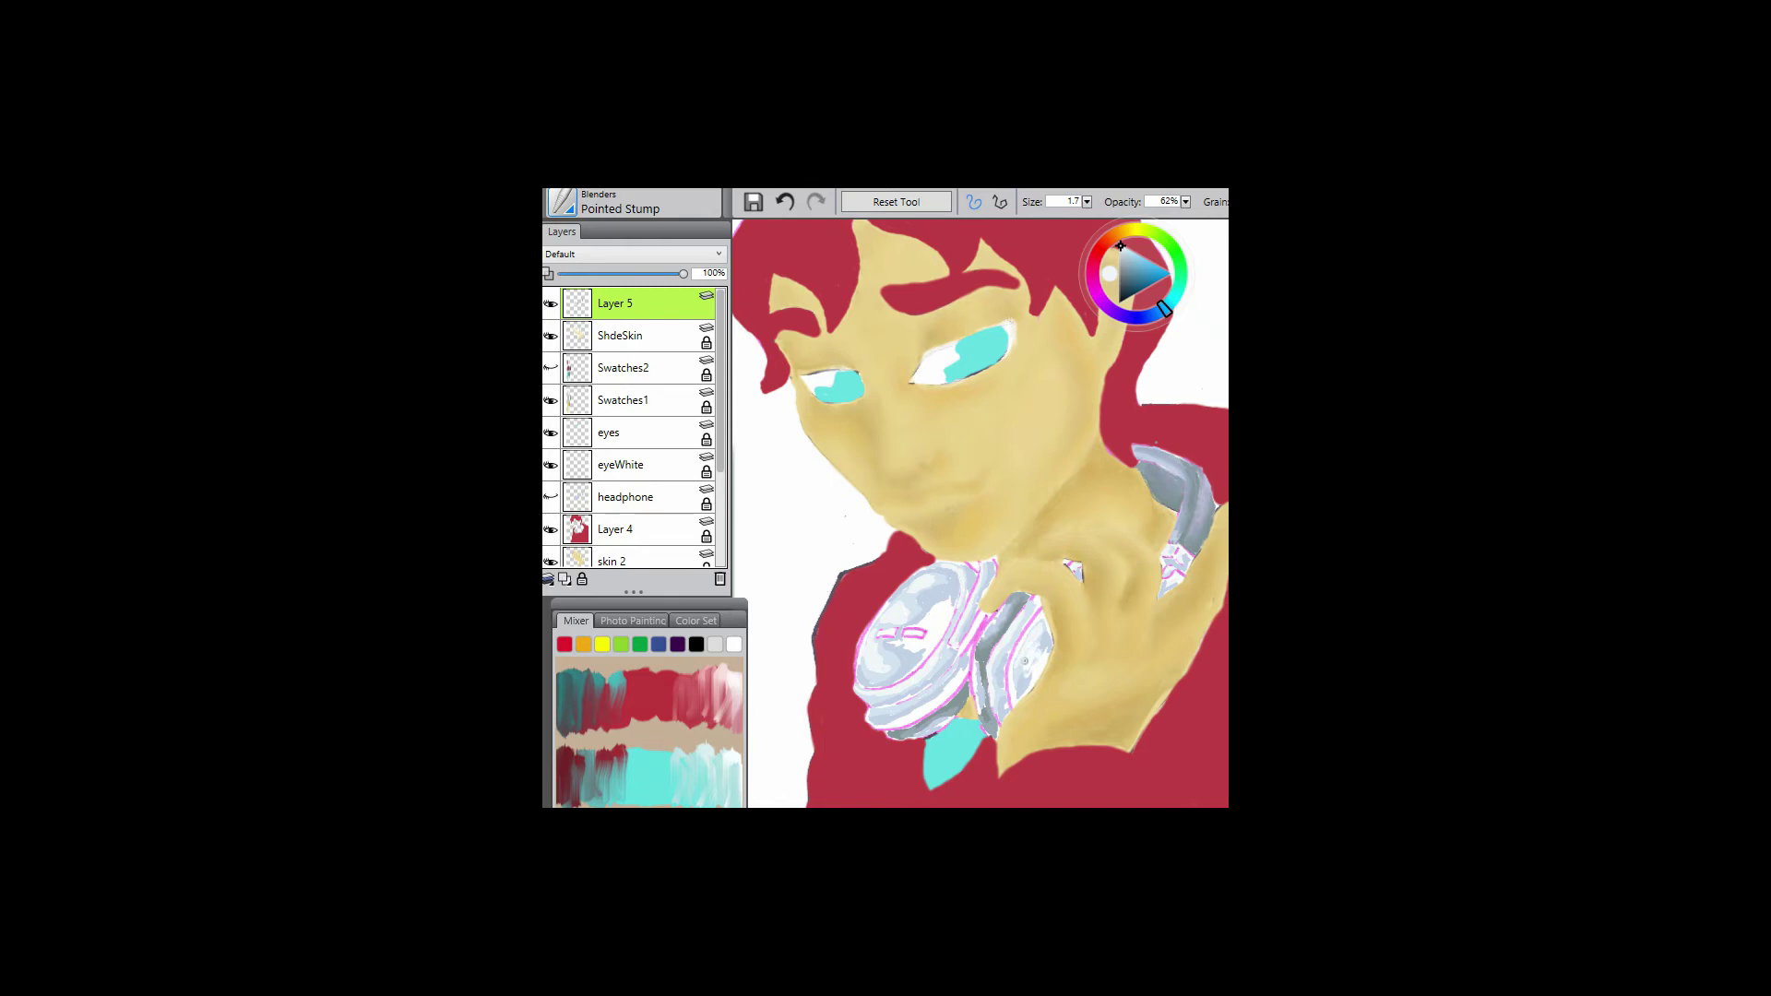
left_click(563, 201)
left_click(775, 710)
mouse_move(939, 628)
left_mouse_down()
mouse_move(923, 590)
mouse_move(940, 581)
left_mouse_up()
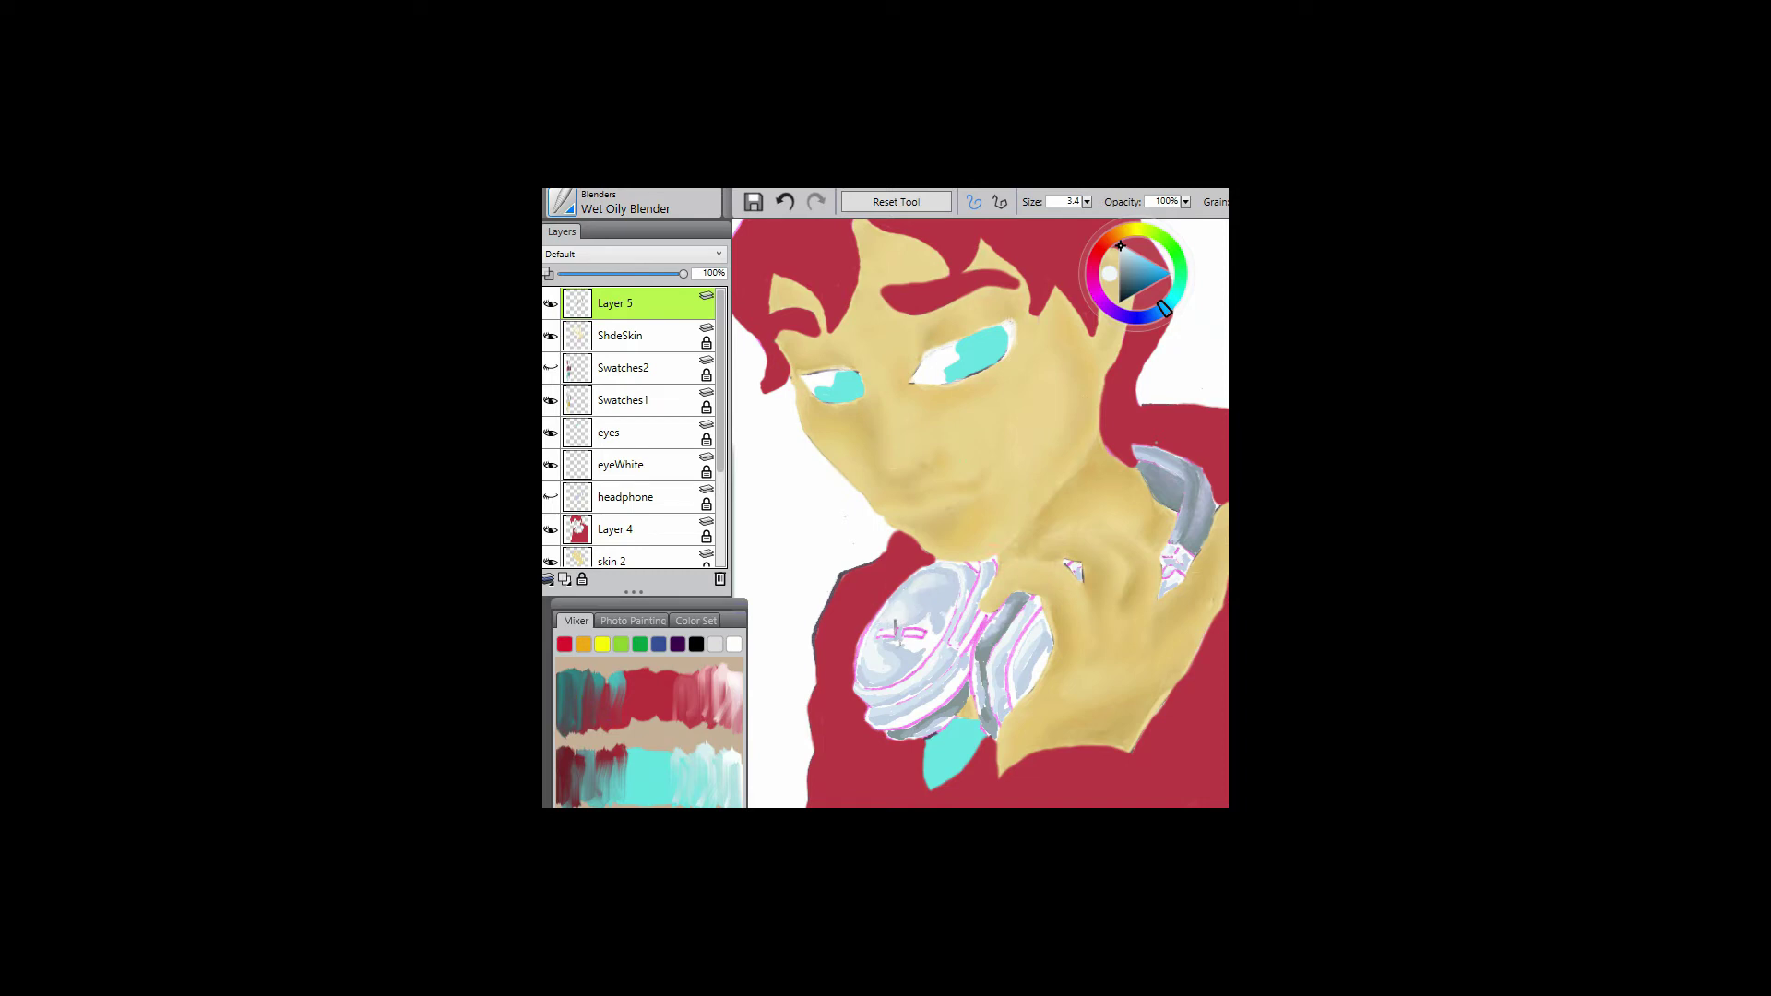
- Compare the ear cups with and without the latest blending by undoing and redoing it
left_click(563, 201)
left_click(791, 340)
key("ctrl+z")
key("ctrl+y")
key("ctrl+z")
key("ctrl+y")
- Smooth the grey-blue shading on both ear cups with the Wet Oily Blender at size 3.4
left_click(562, 202)
left_click(775, 363)
mouse_move(1015, 604)
left_mouse_down()
mouse_move(981, 664)
mouse_move(1007, 710)
left_mouse_up()
left_click_drag(1005, 650, 992, 701)
mouse_move(1011, 616)
left_mouse_down()
mouse_move(998, 678)
mouse_move(1037, 646)
left_mouse_up()
mouse_move(941, 694)
left_mouse_down()
mouse_move(924, 729)
mouse_move(882, 718)
left_mouse_up()
mouse_move(952, 653)
left_mouse_down()
mouse_move(870, 694)
mouse_move(951, 665)
mouse_move(892, 685)
mouse_move(939, 642)
left_mouse_up()
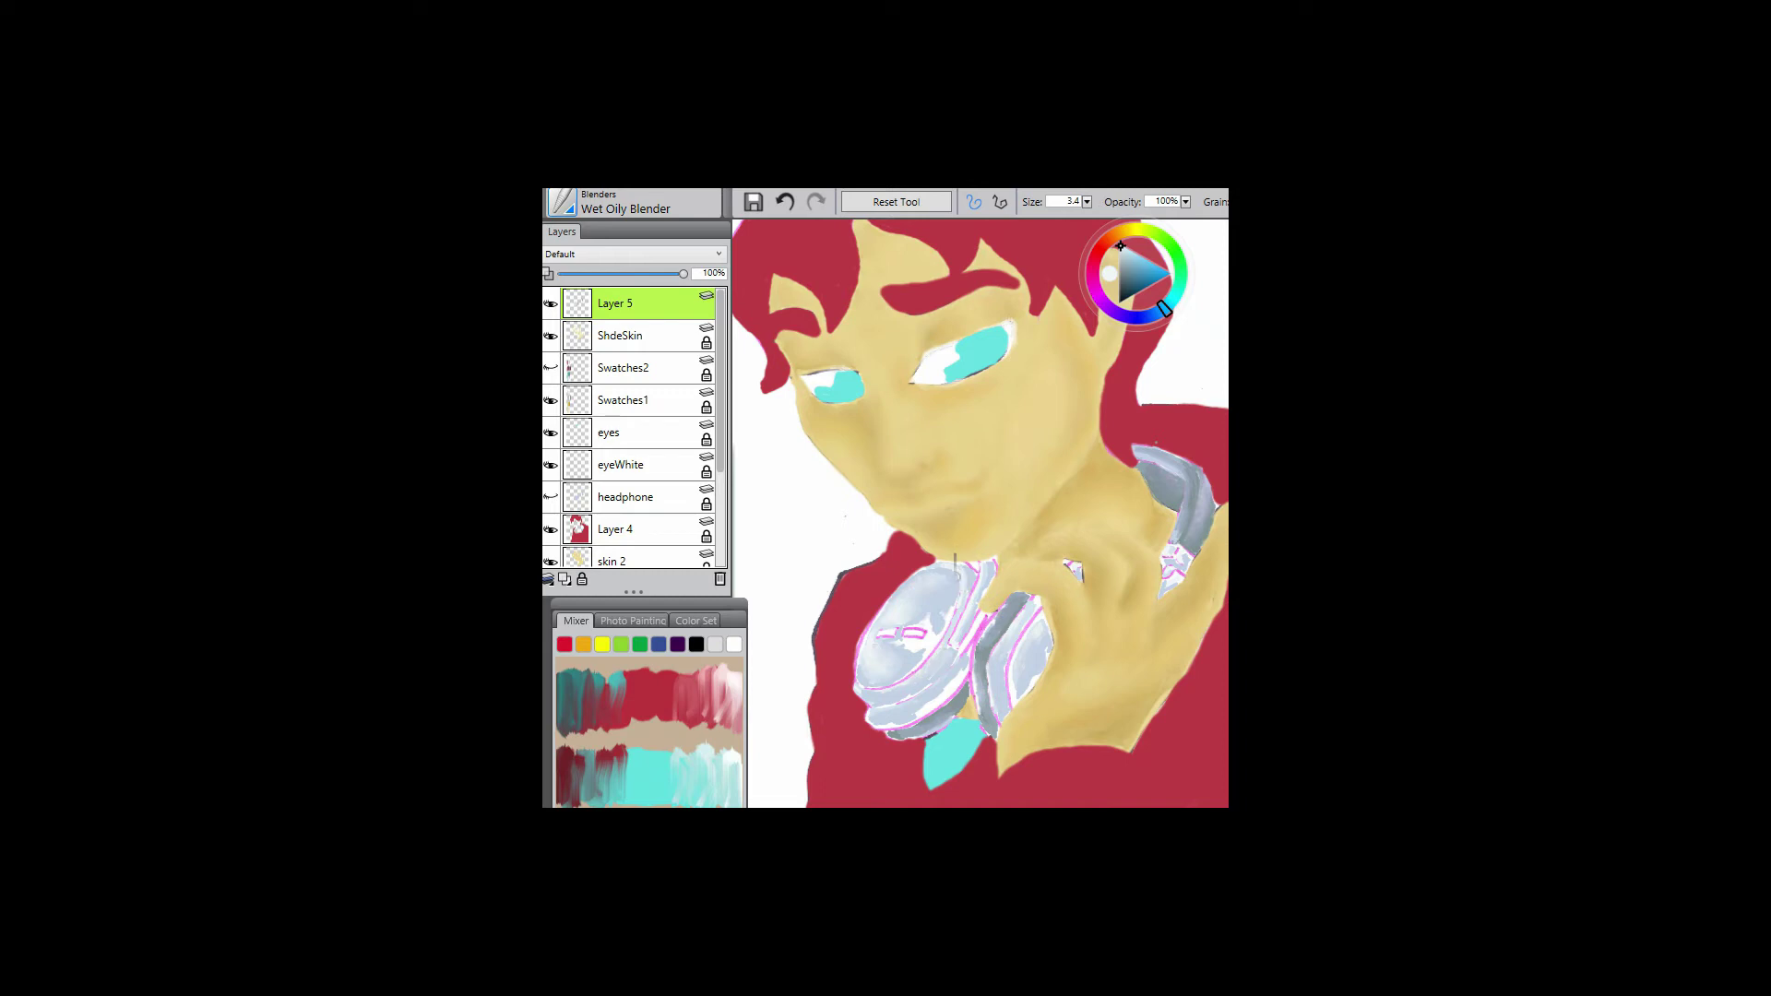
left_click_drag(911, 581, 651, 479)
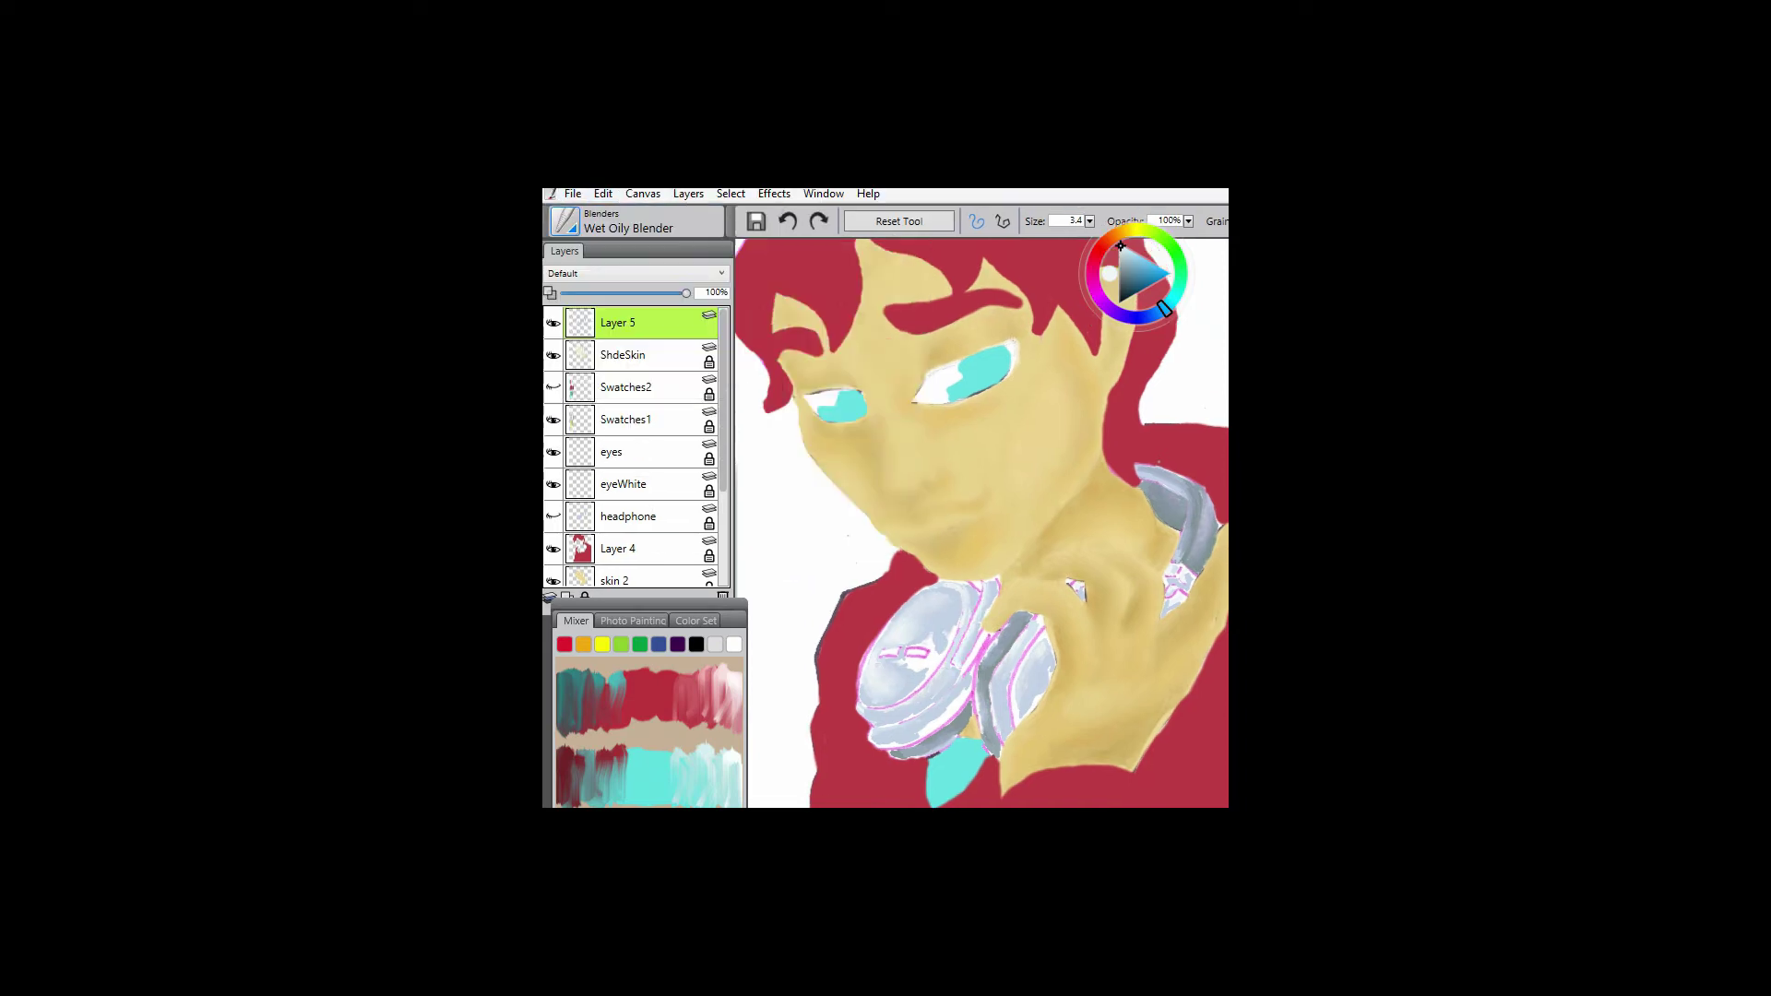
- Show the headphone layer, try Diffuser2 and Pointed Stump, and undo the test stroke on Layer 5
left_click(565, 221)
left_click(1013, 264)
left_click(552, 516)
left_click(628, 517)
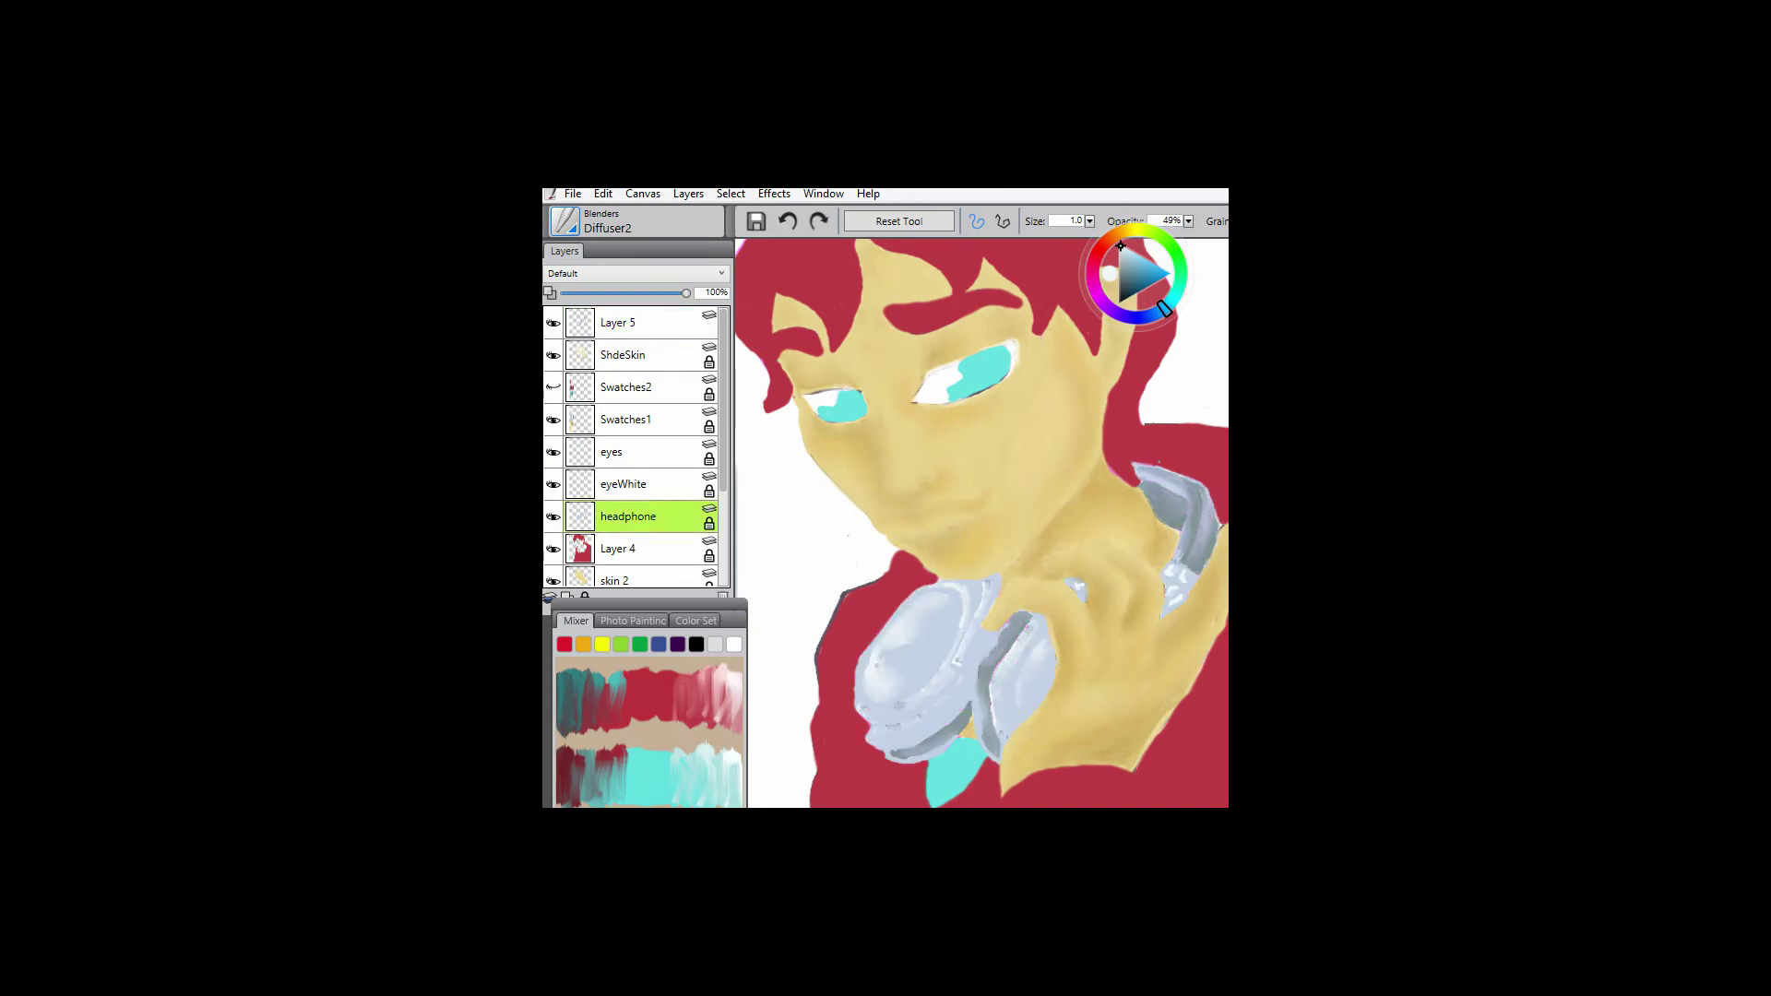
left_click(566, 221)
left_click(811, 581)
left_click(618, 322)
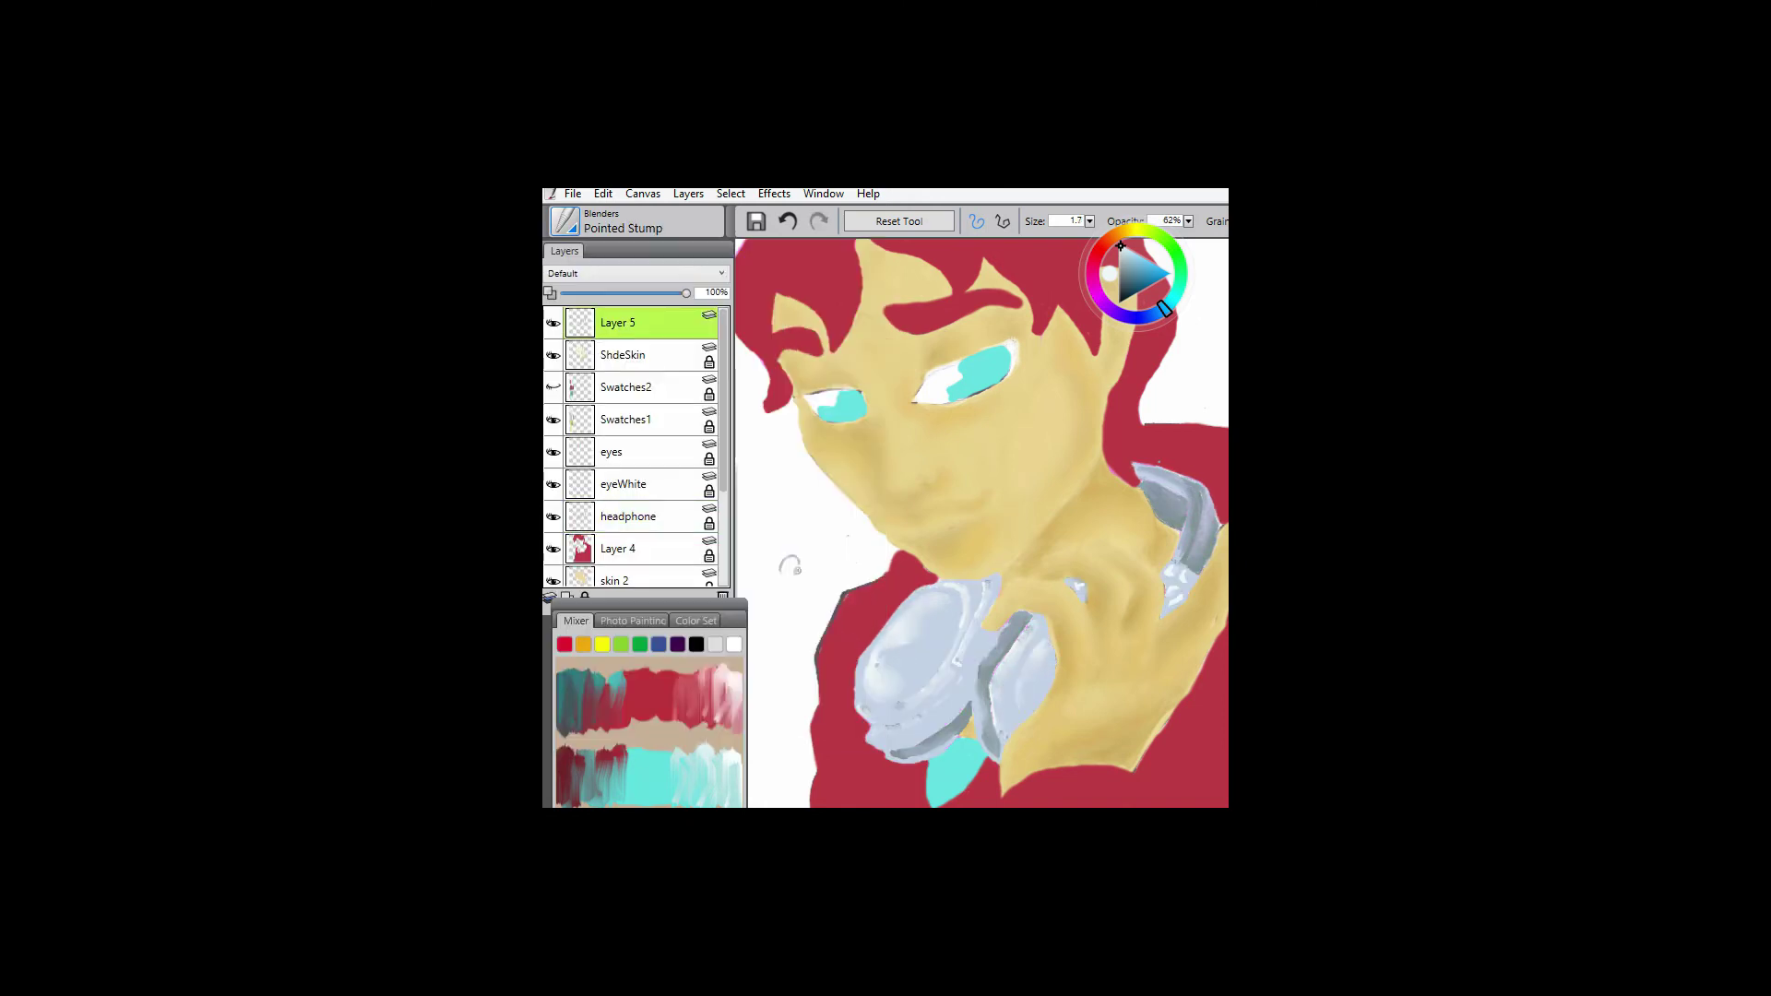
key("ctrl+z")
- Try the Particle Spring Soft Blender on the headphones and switch to the Coarse Smear Blender Jitter for smoothing
left_click(565, 221)
left_click(793, 339)
left_click(565, 222)
left_click(802, 552)
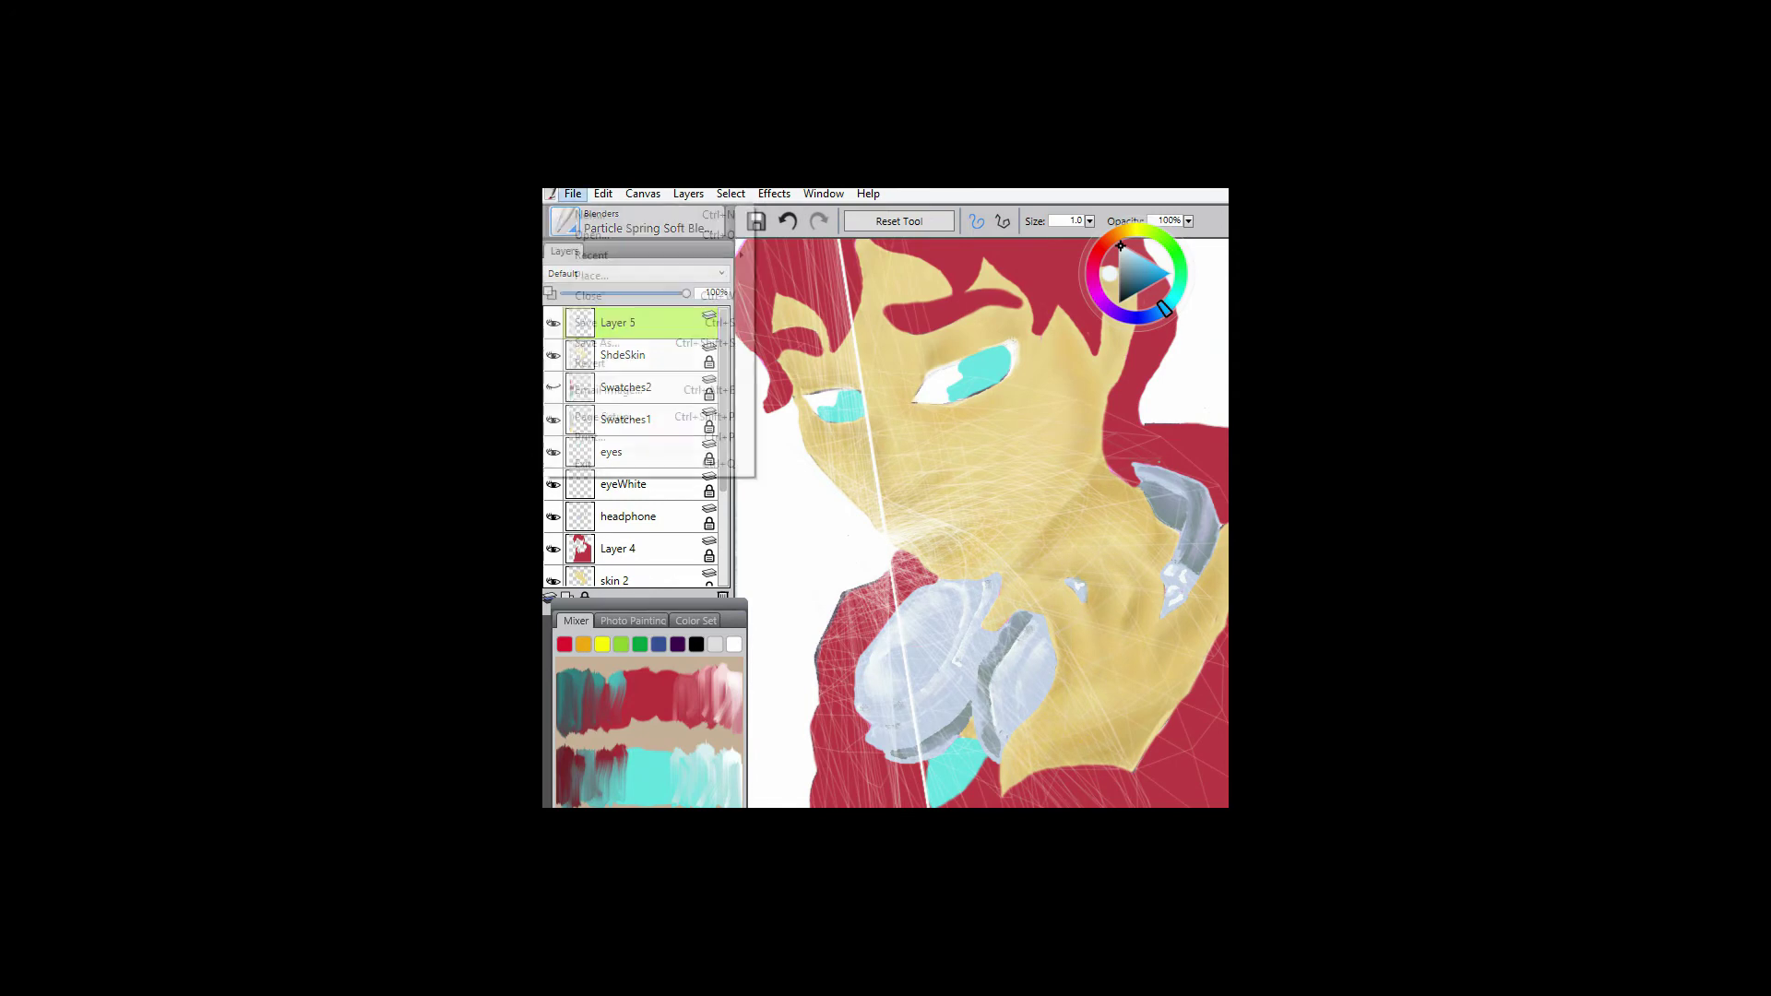
left_click(565, 221)
left_click(793, 415)
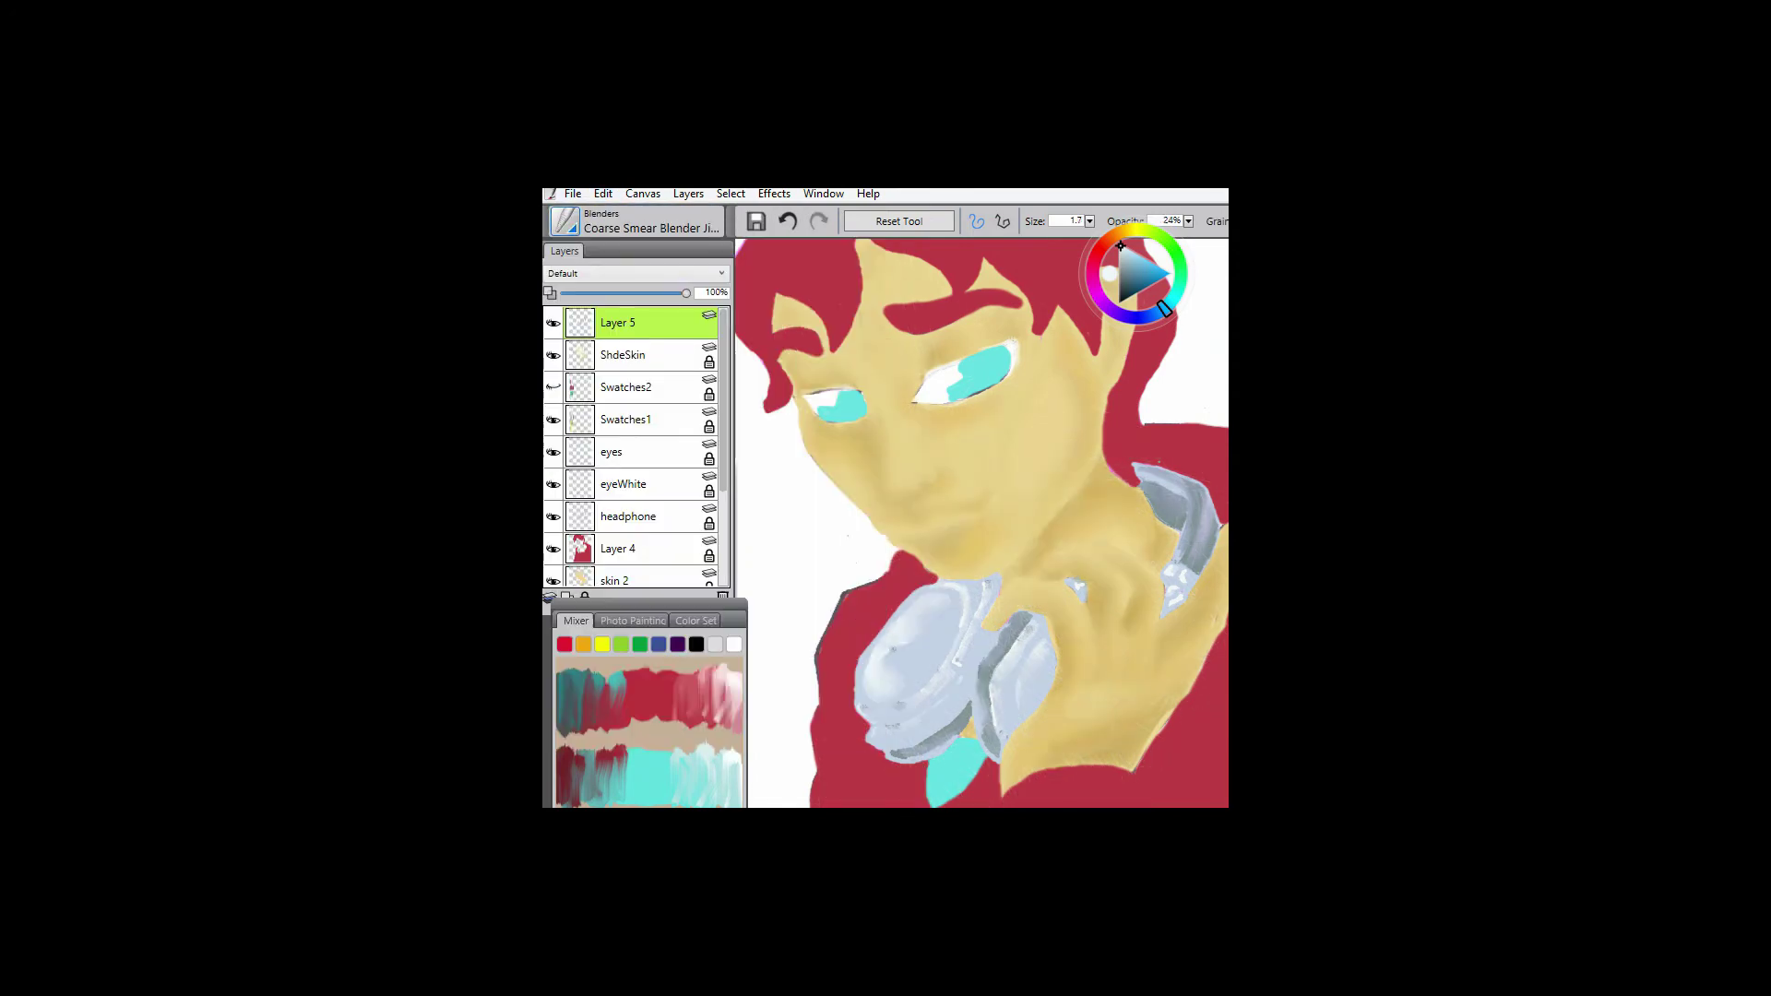
- Refine the ear cup blending with the Particle Spring Soft Blender and the Flat Grainy Stump
left_click(566, 221)
left_click(803, 551)
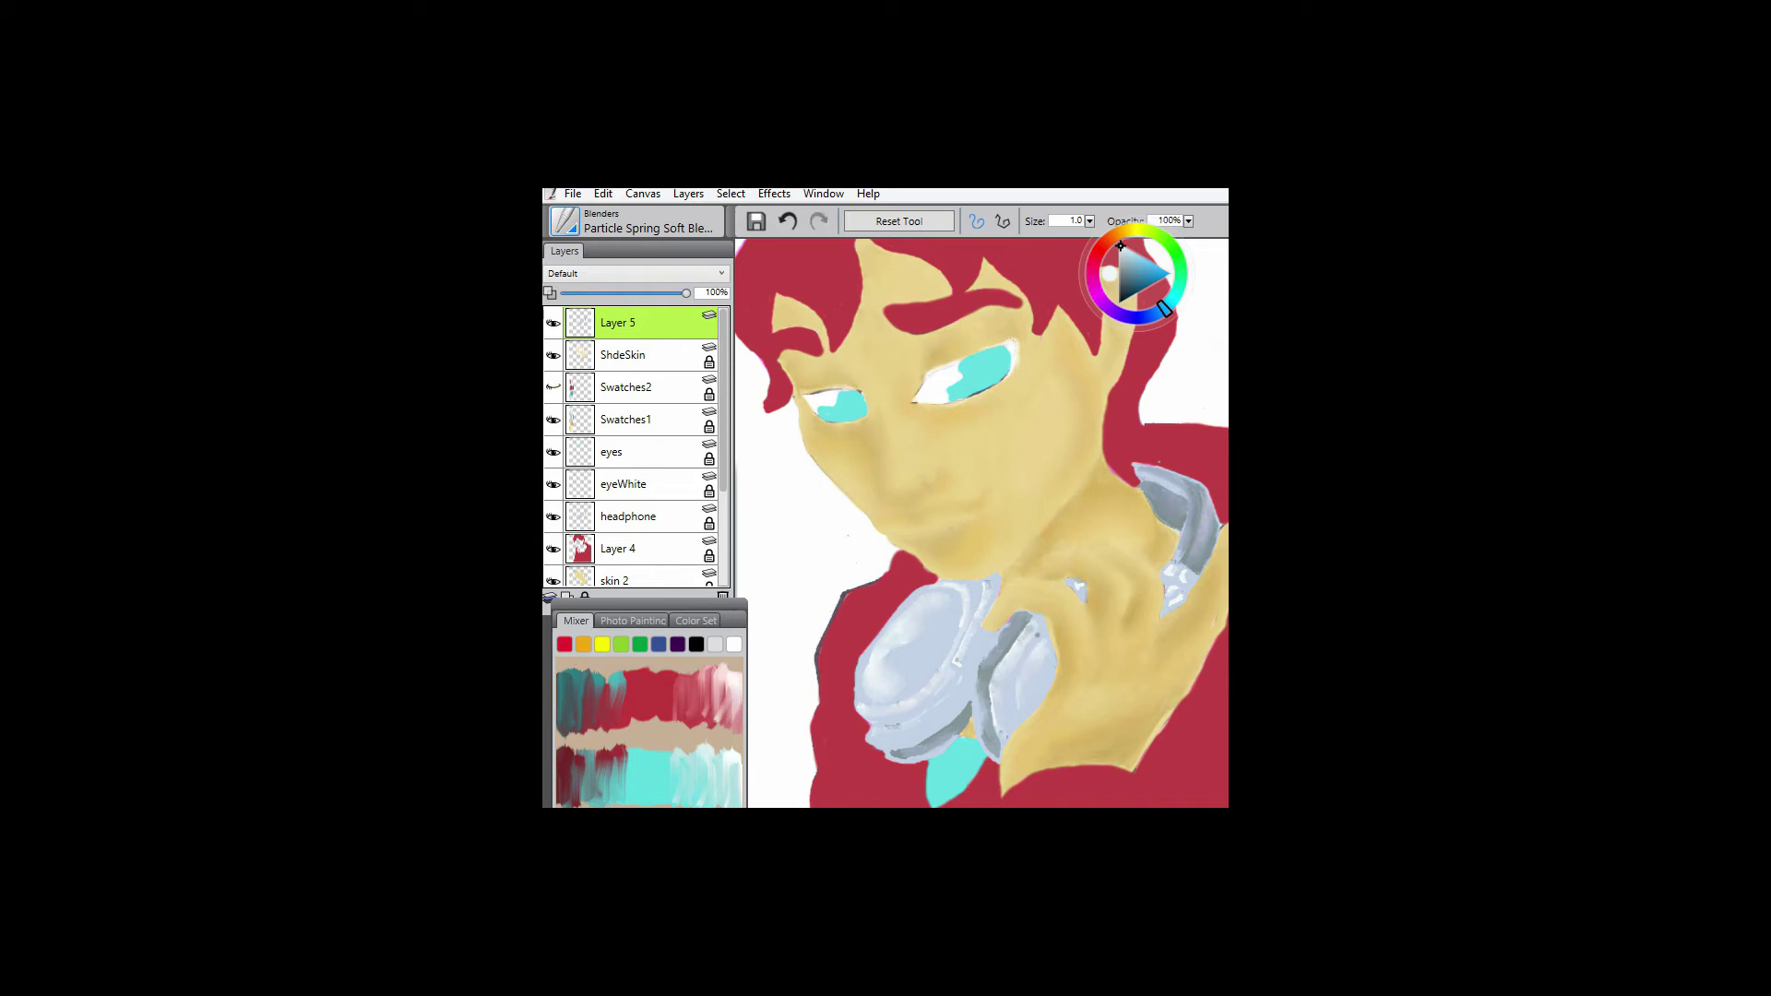
left_click(565, 222)
left_click(802, 493)
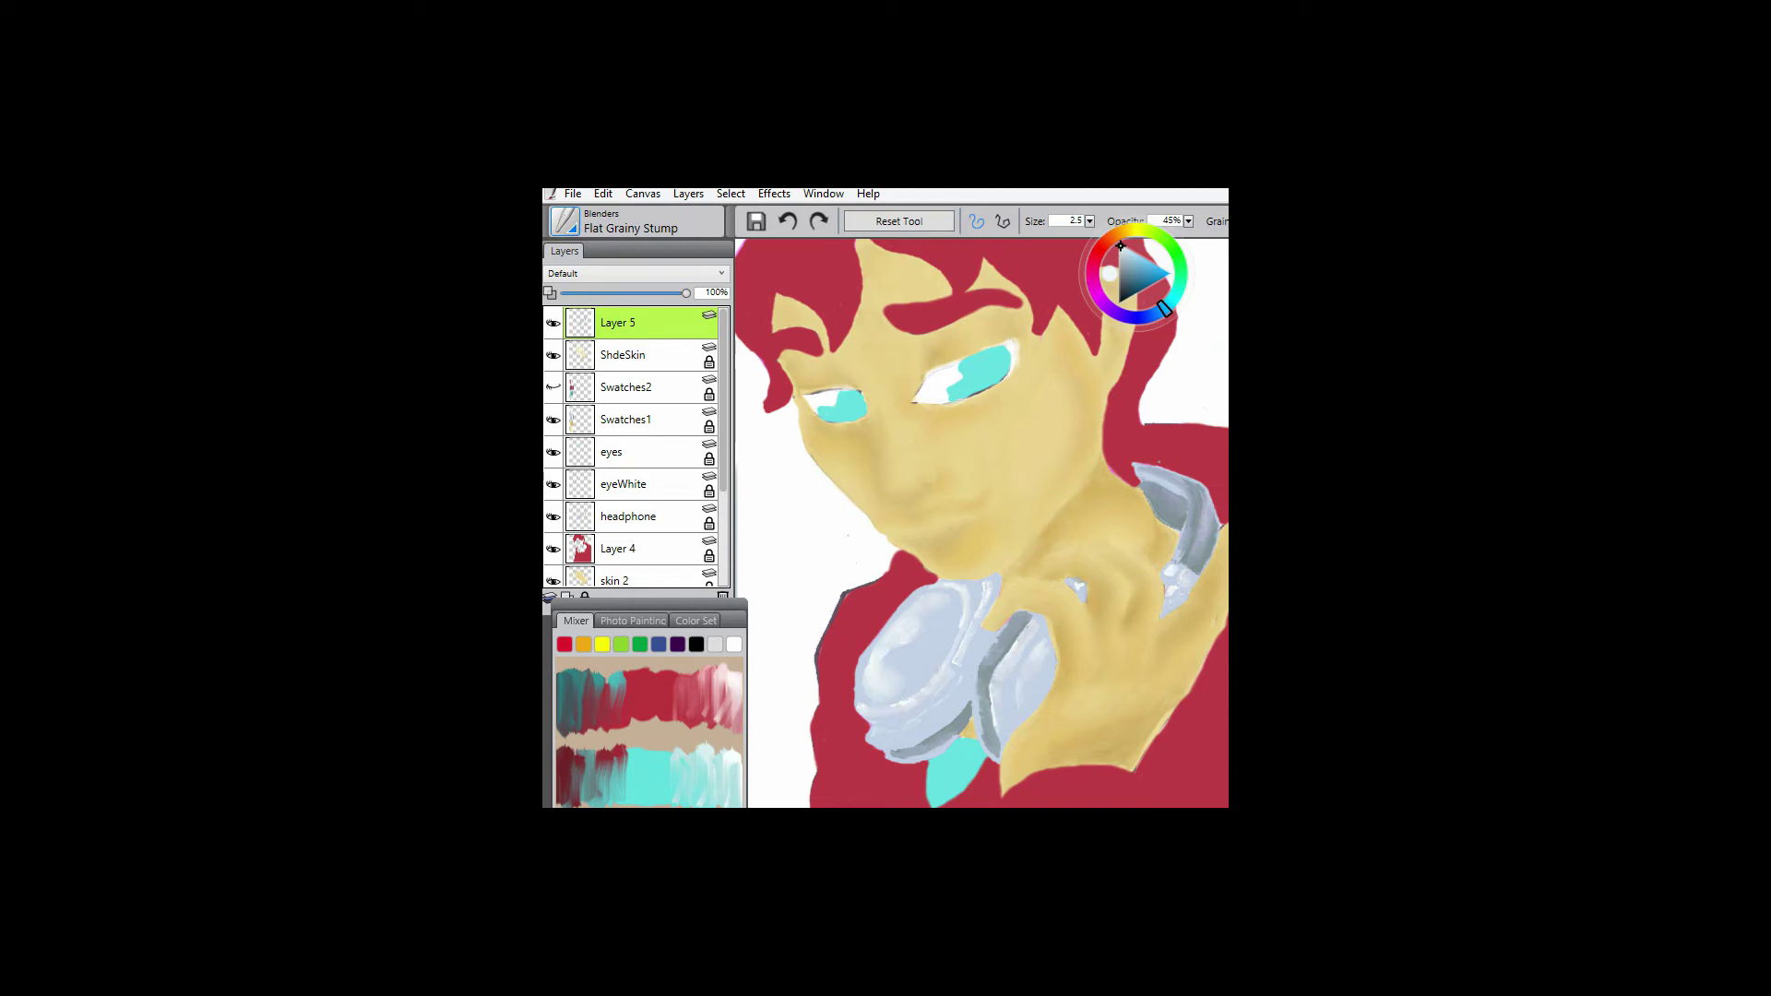
- Try other composite methods on Layer 5, return it to Default, and lower its opacity to 77%
key("ctrl+minus")
key("ctrl+minus")
left_click(634, 273)
left_click(590, 429)
left_click(635, 273)
left_click(564, 292)
left_click(635, 273)
left_click(565, 293)
left_click(635, 273)
key("Up")
key("Up")
key("Return")
mouse_move(687, 292)
left_mouse_down()
mouse_move(637, 293)
mouse_move(658, 292)
left_mouse_up()
- Try the Fine Detail Air airbrush and switch to the Digital Soft Velocity airbrush
left_click(637, 222)
left_click(593, 340)
left_click(779, 415)
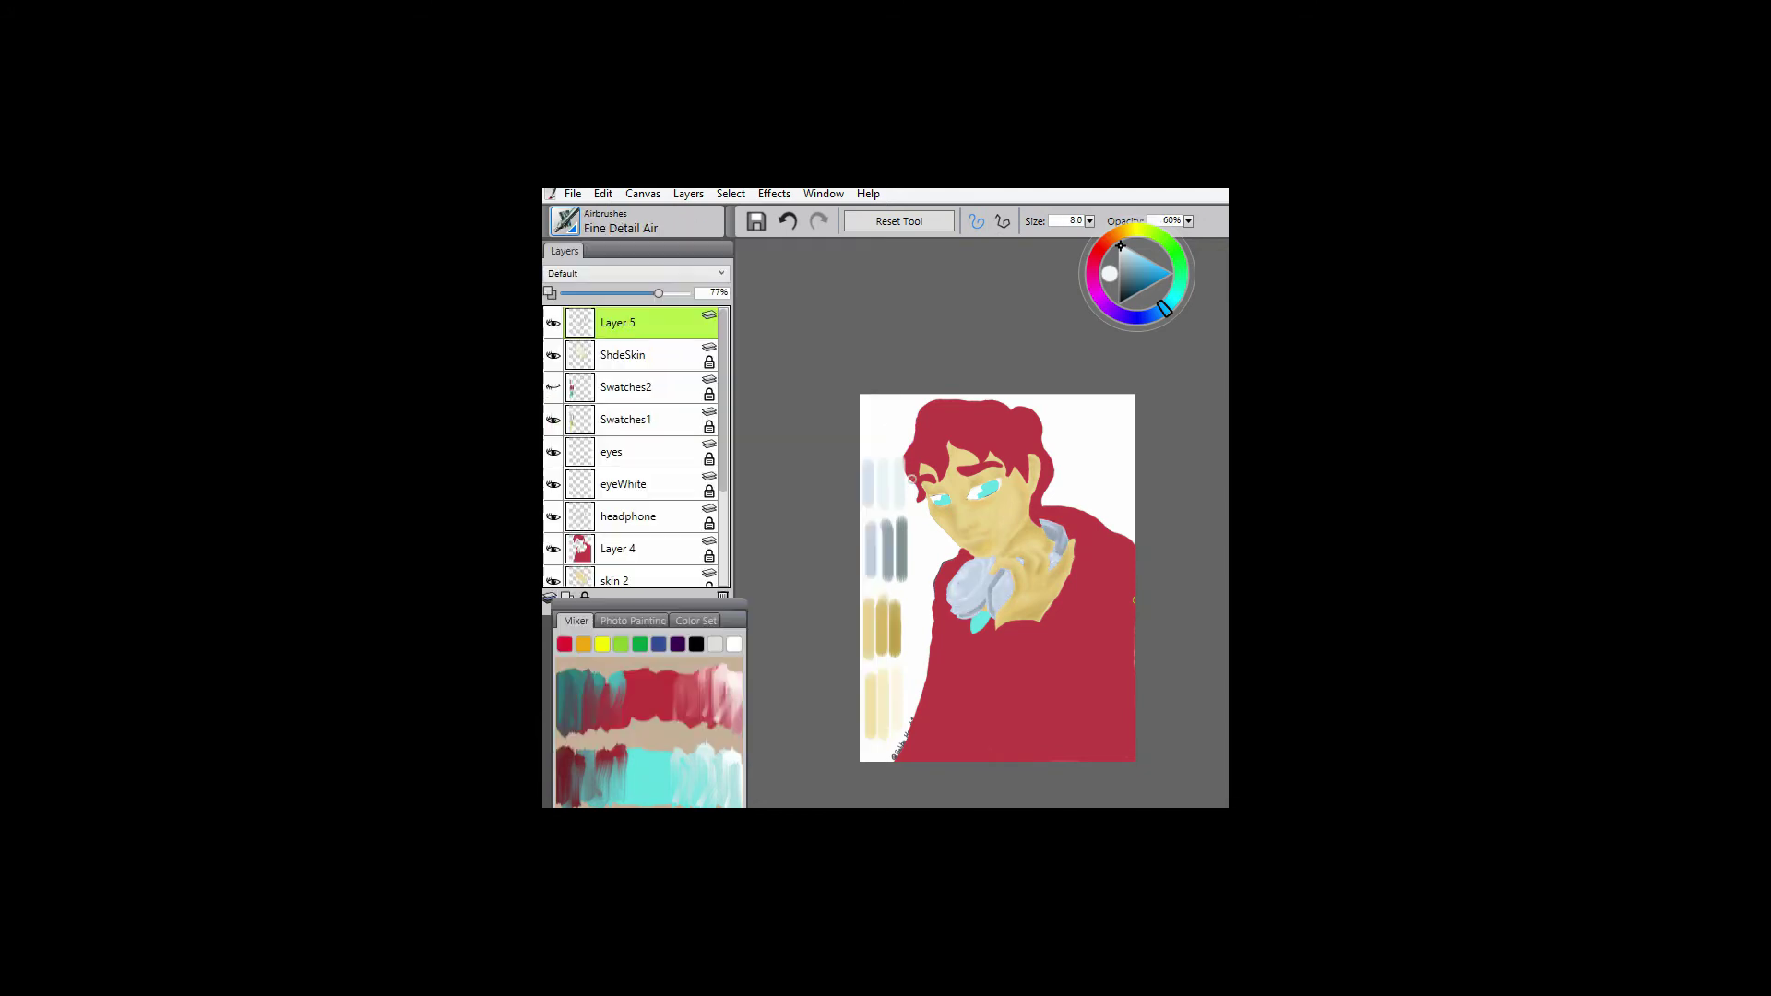
key("ctrl+plus")
left_click(636, 222)
left_click(807, 339)
left_click(637, 222)
left_click(807, 339)
left_click(637, 222)
left_click(811, 389)
key("ctrl+minus")
- Rename the headphone shading layer to HeadphoneShade and add a new layer above it
double_click(632, 322)
type("HeadphoneShade")
left_click(567, 595)
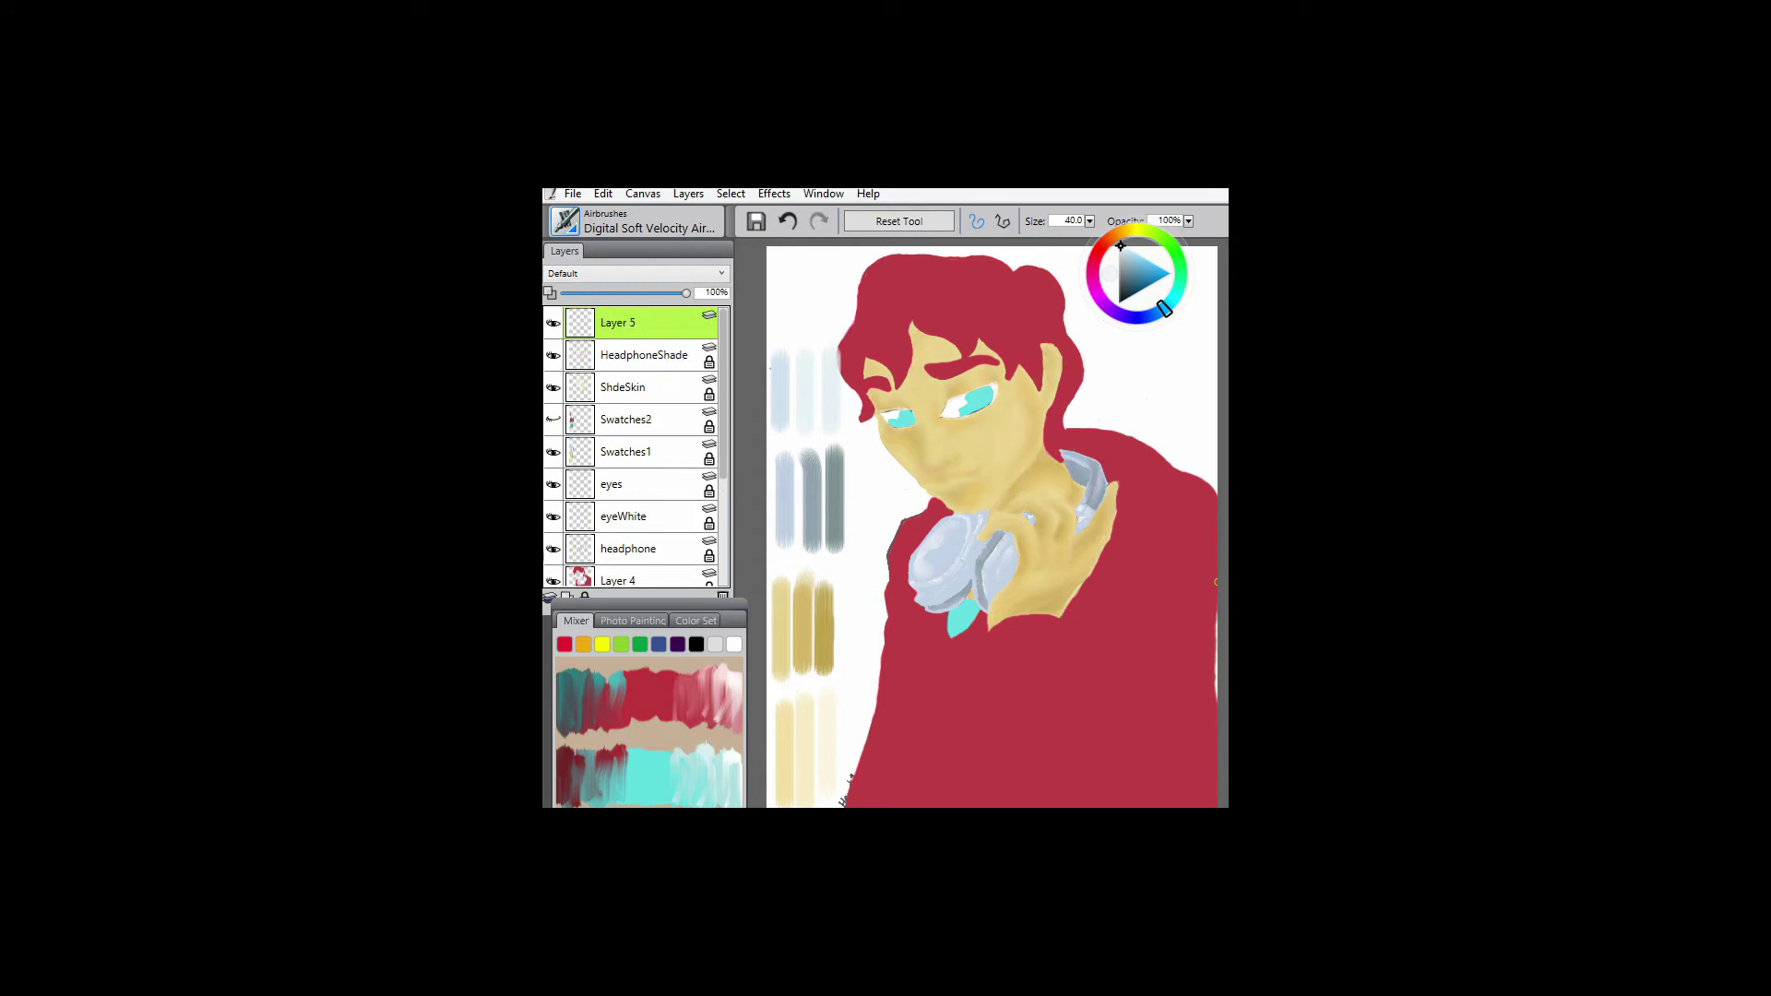
left_click(554, 418)
left_click(554, 451)
left_click(553, 419)
left_click(553, 451)
left_click(645, 354)
double_click(660, 355)
type("Eye")
key("Return")
key("ctrl+z")
key("alt+e")
key("Escape")
- Add a new layer directly above eyeWhite and airbrush soft pale grey shading onto the whites of both eyes
left_click(646, 515)
key("ctrl+shift+n")
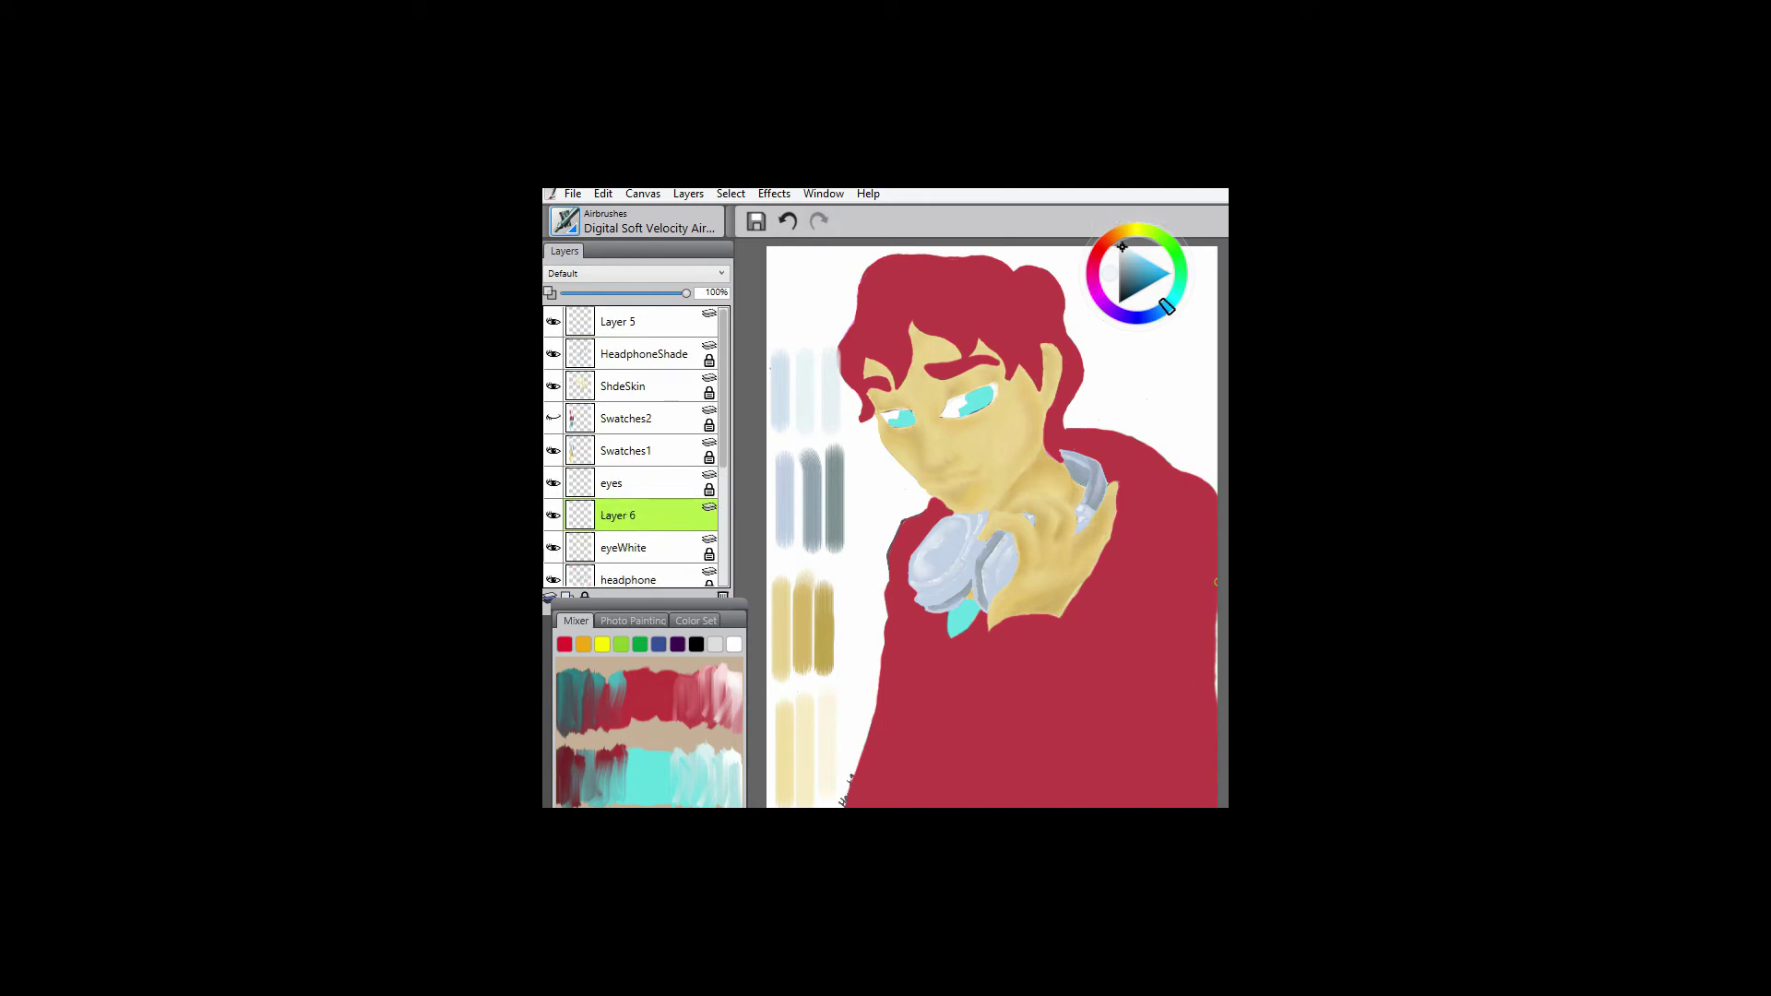
key("ctrl+plus")
key("ctrl+plus")
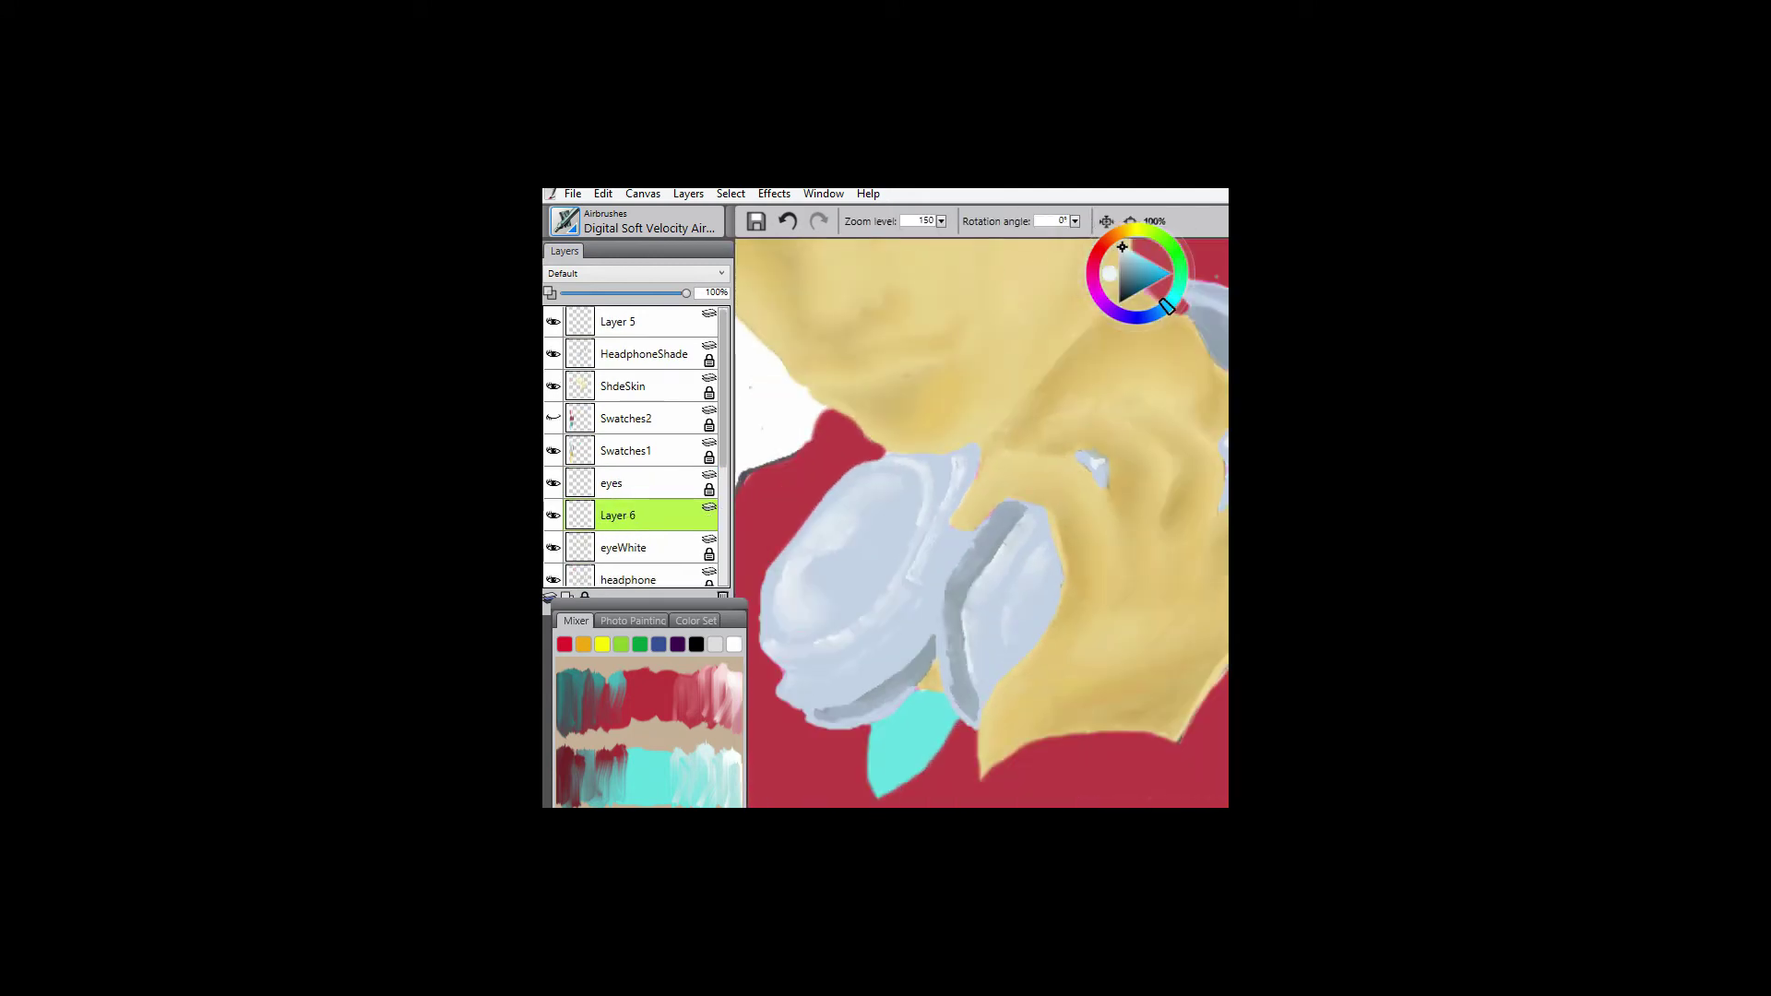
scroll(823, 285, "up", 5)
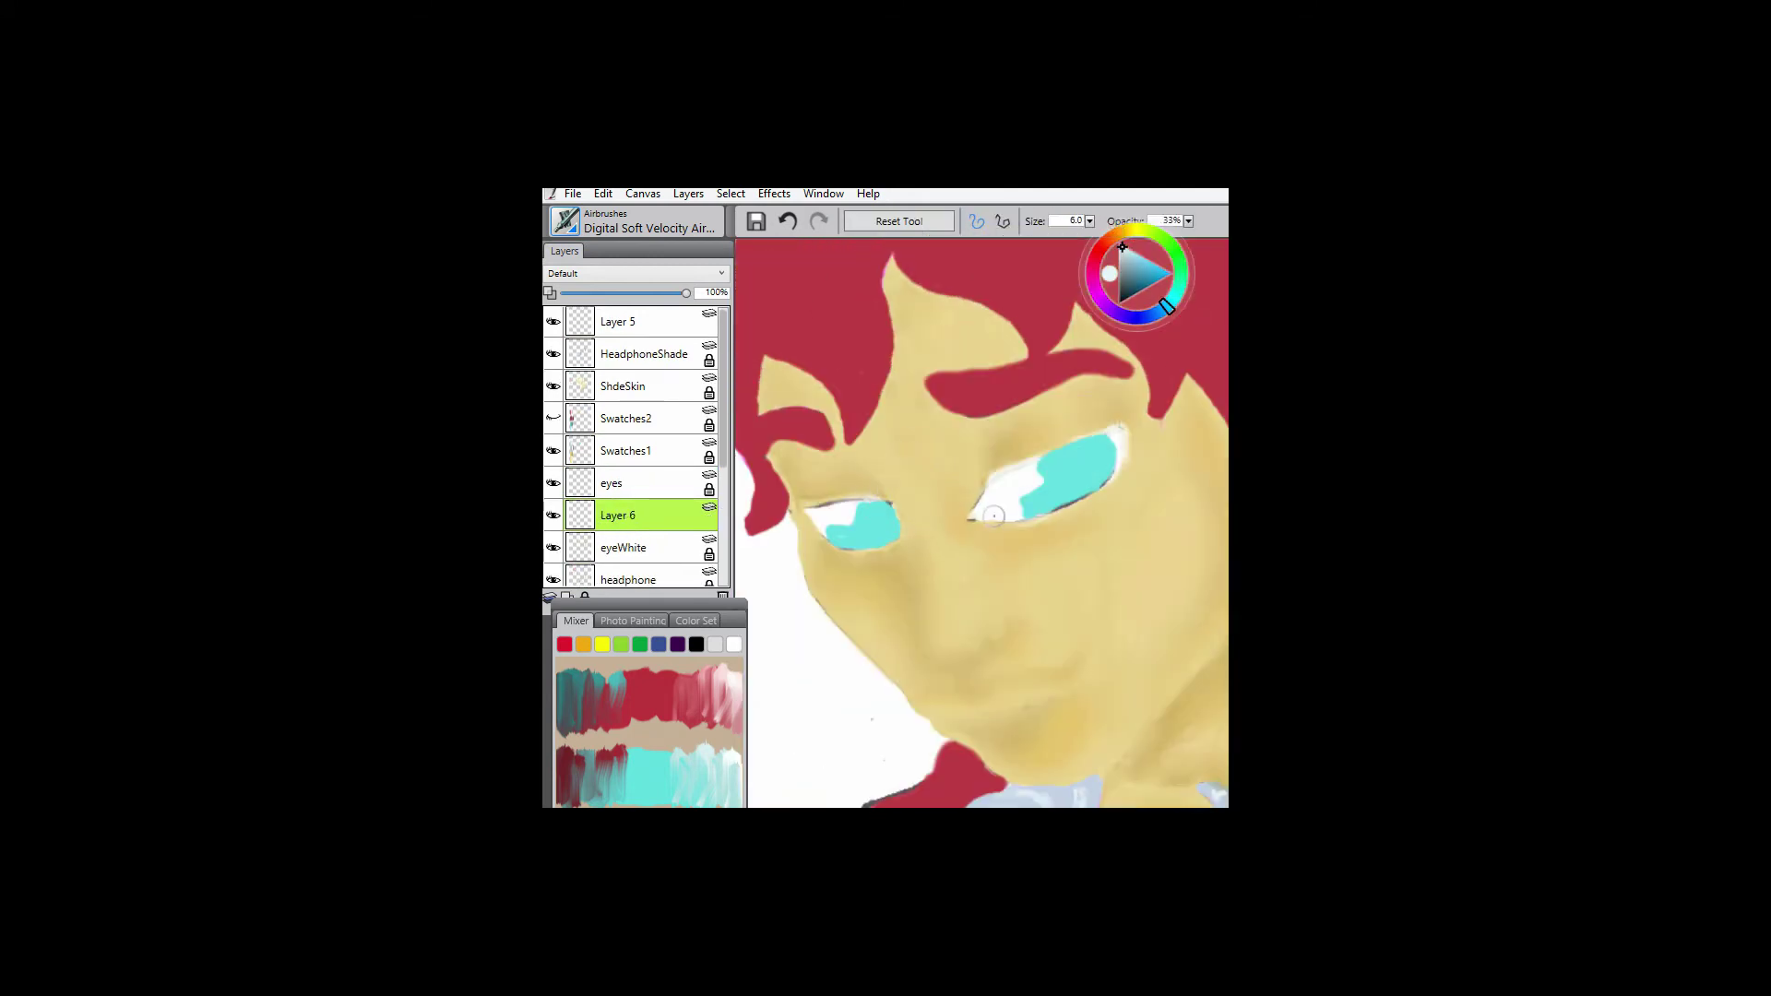
key("b")
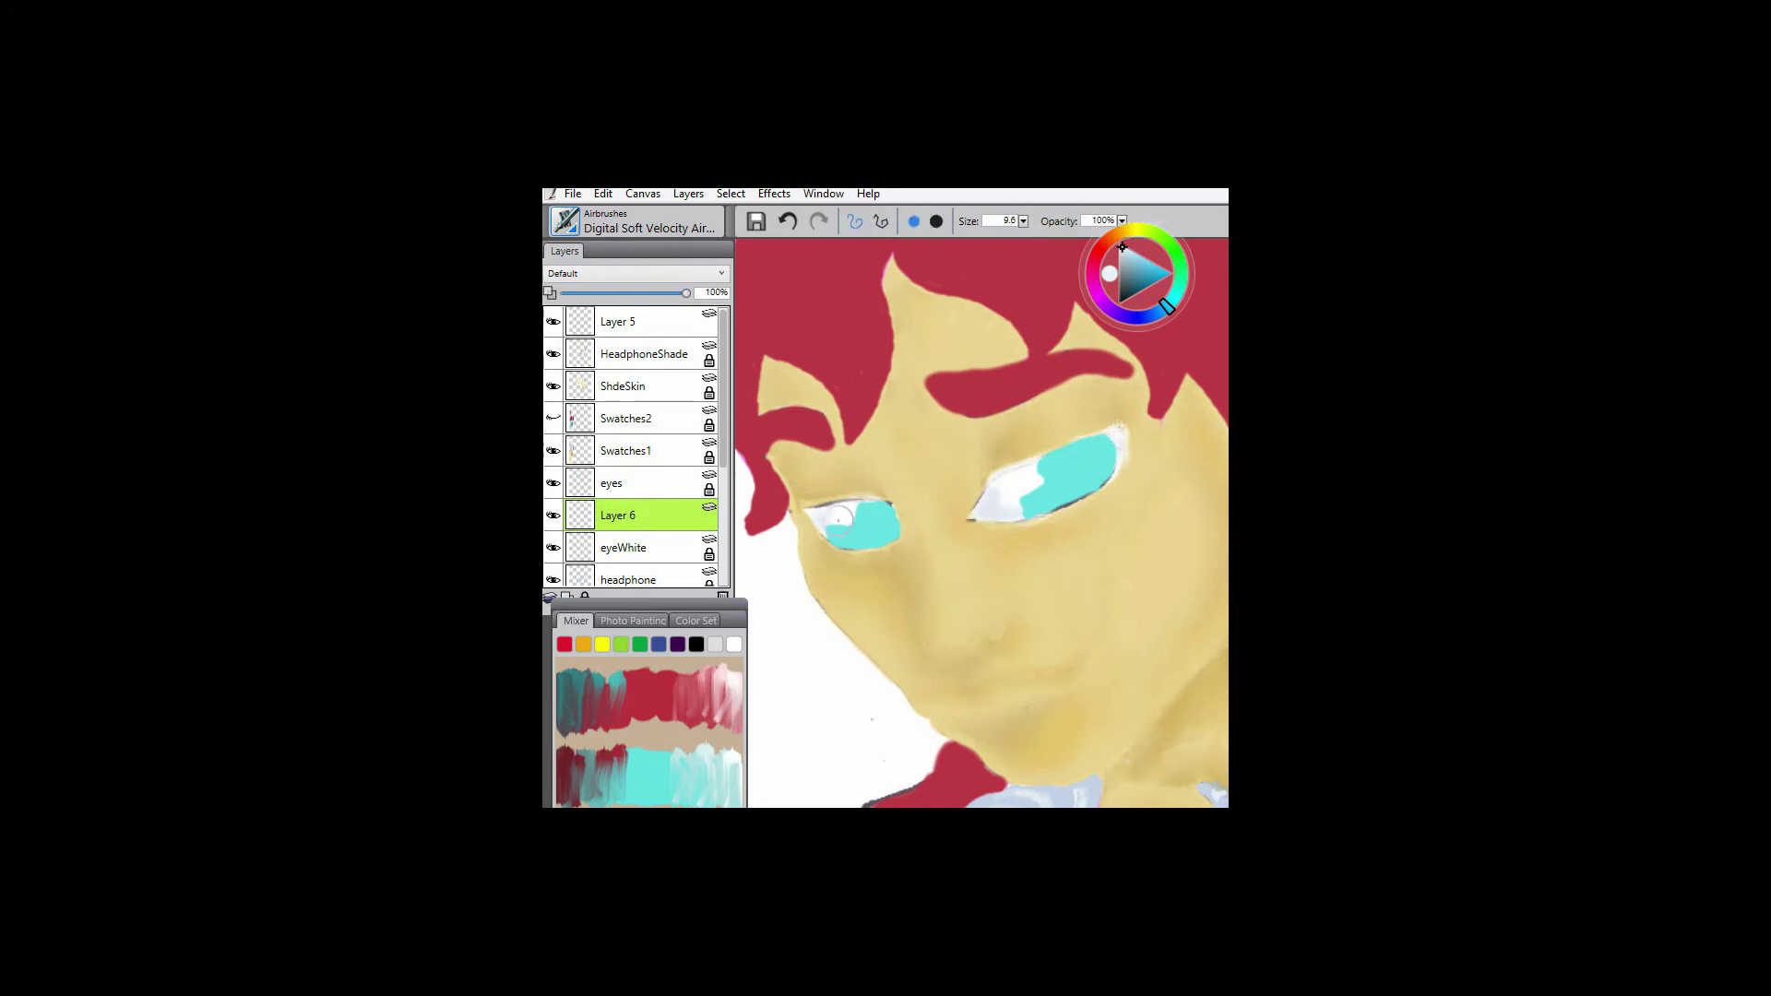
left_click_drag(1005, 490, 1000, 503)
- Rename the eye white shading layer to eyShade
key("ctrl+0")
type("eyShade")
key("Return")
- Make Layer 5 active, show the Swatches2 layer and hide Swatches1
left_click(636, 322)
left_click(553, 418)
left_click(552, 450)
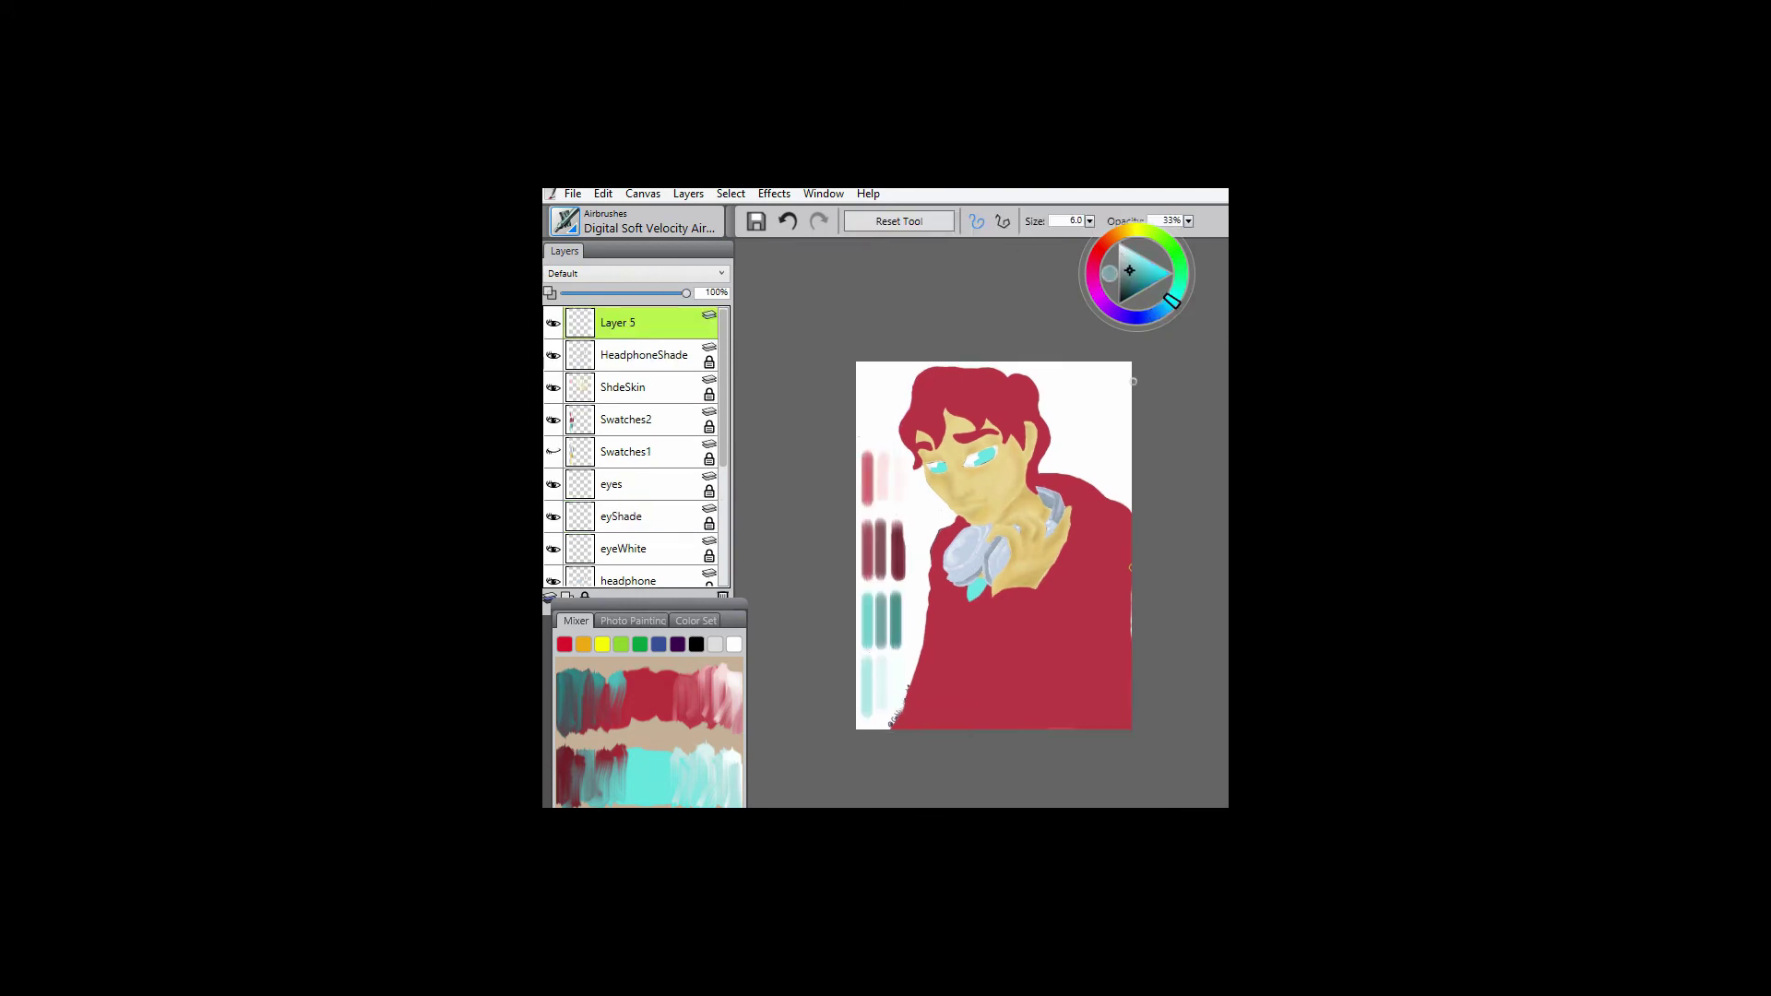
- Airbrush darker teal shading into both irises at size 6.0 and 33% opacity, undoing the last strokes
scroll(1082, 602, "up", 5)
mouse_move(1034, 430)
left_mouse_down()
mouse_move(1019, 456)
mouse_move(1047, 414)
left_mouse_up()
left_click_drag(847, 469, 819, 494)
left_click(1134, 277)
left_click_drag(1039, 413, 1045, 420)
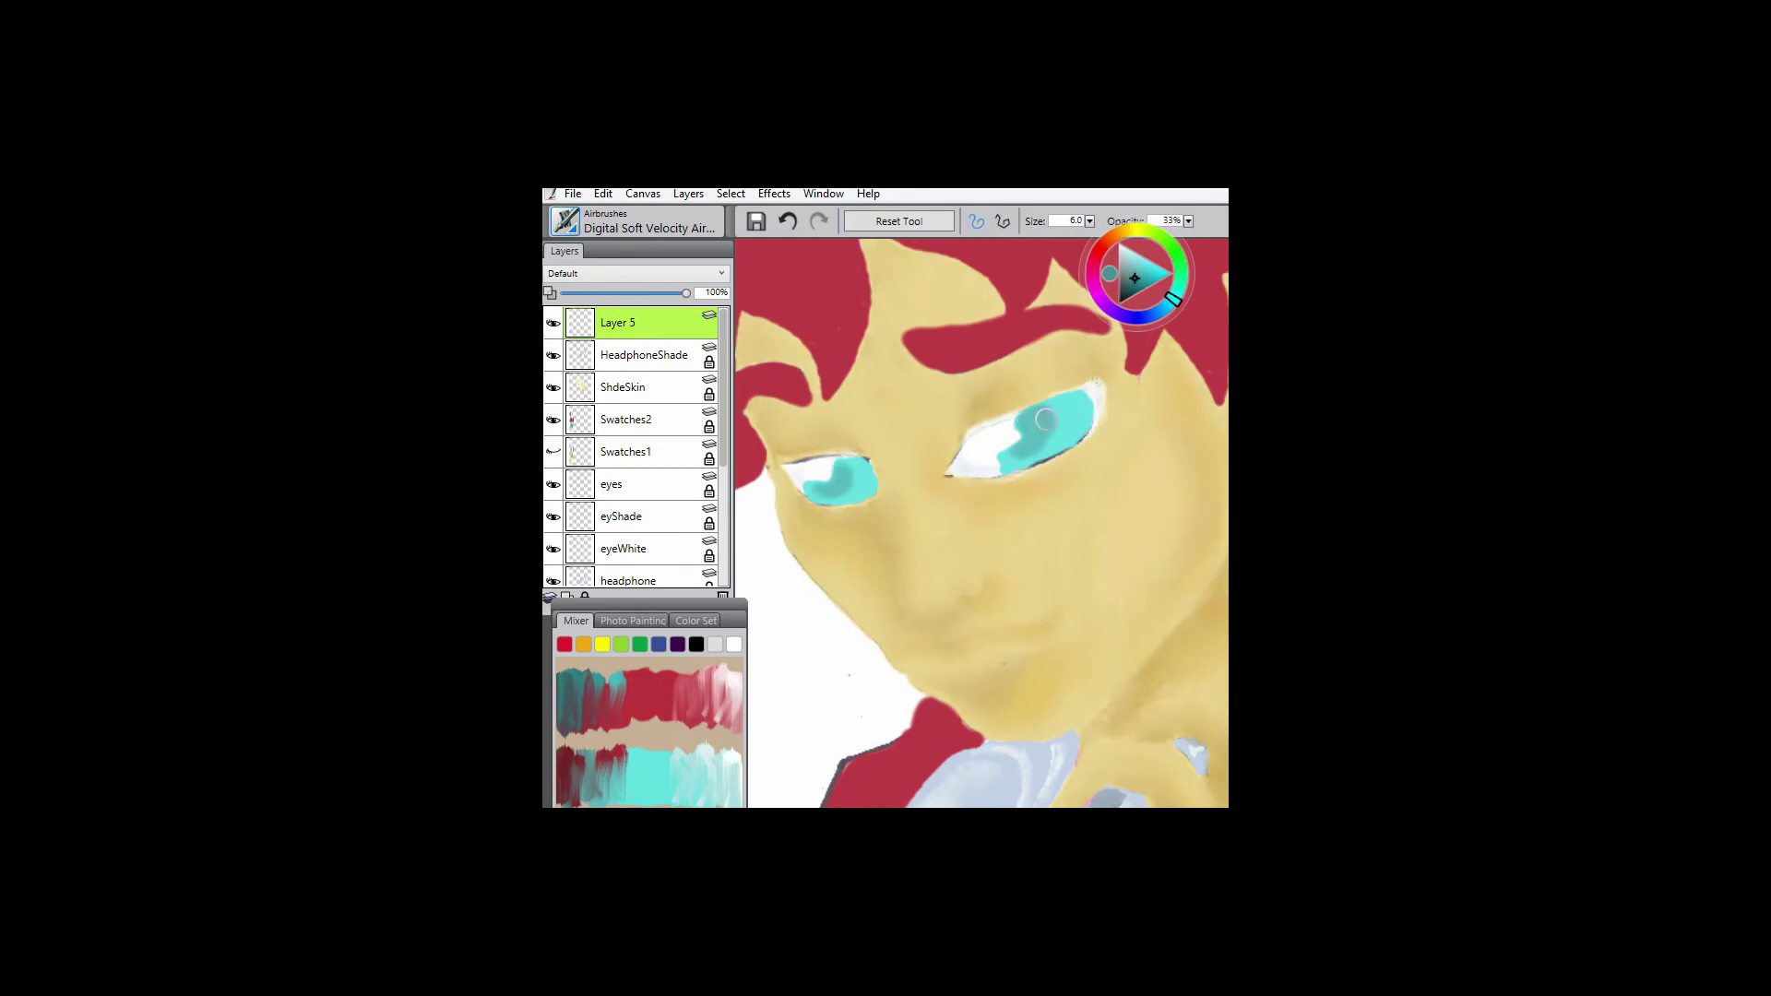
key("ctrl+z")
key("ctrl+z")
key("ctrl+z")
scroll(1106, 511, "down", 6)
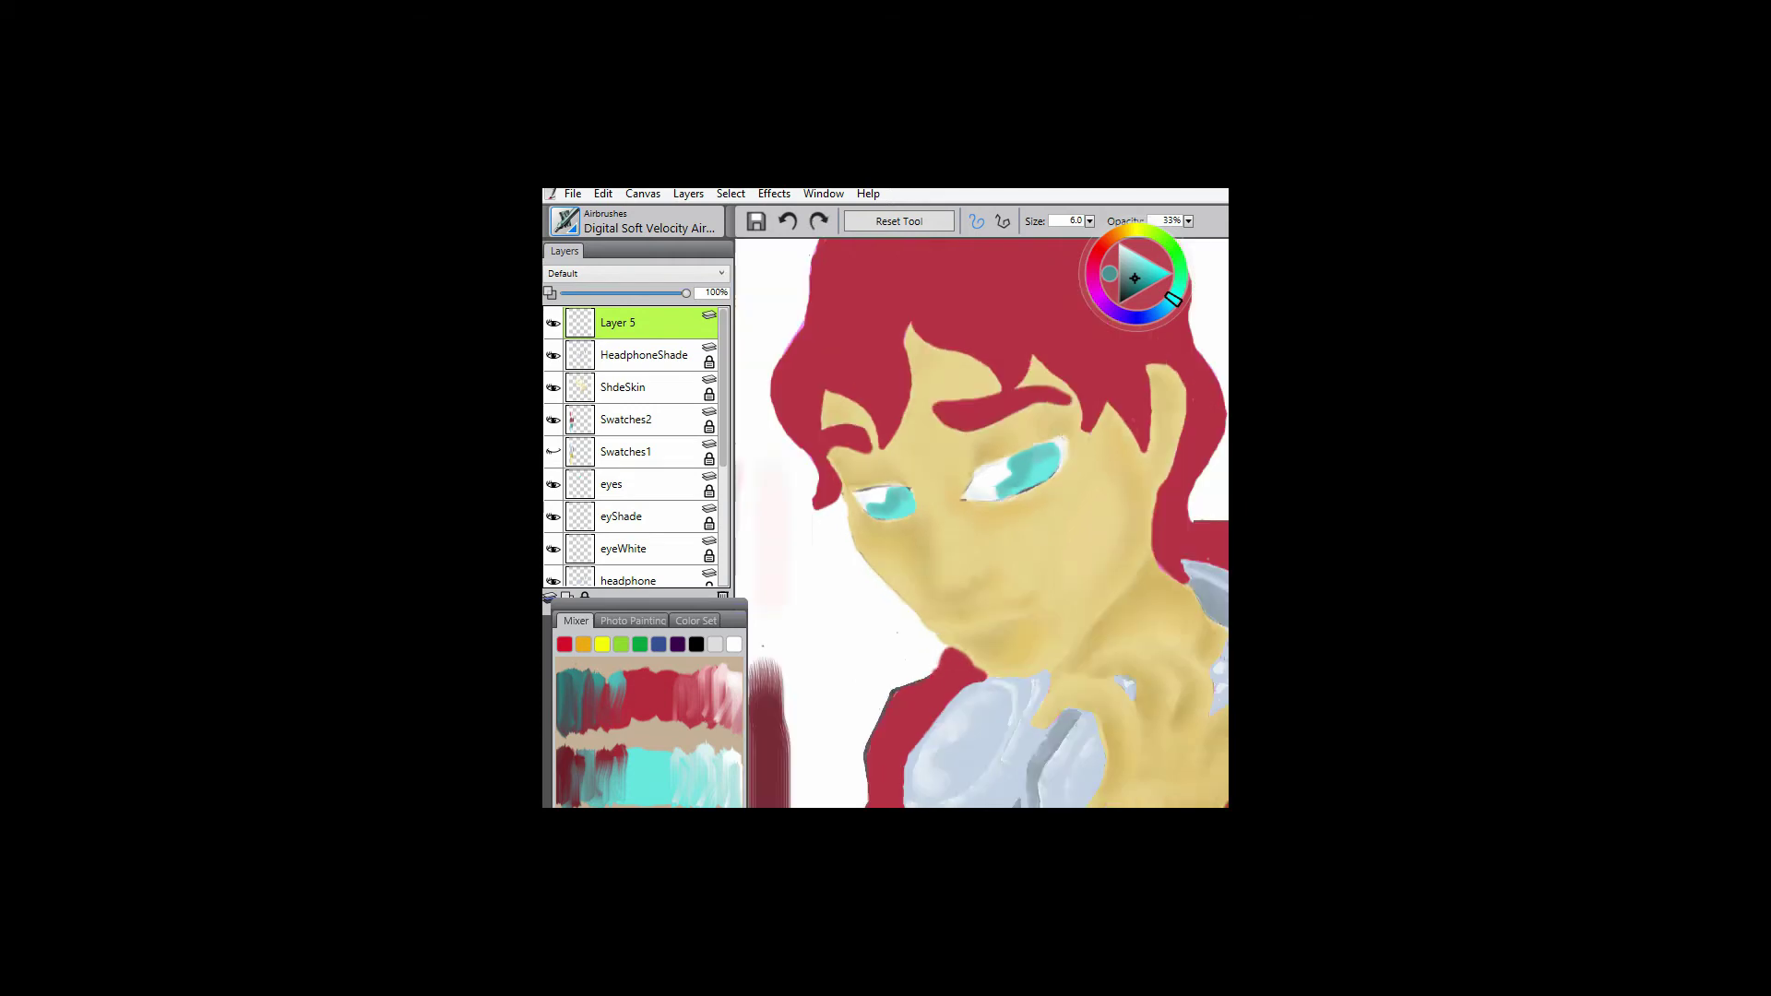
scroll(1190, 549, "up", 2)
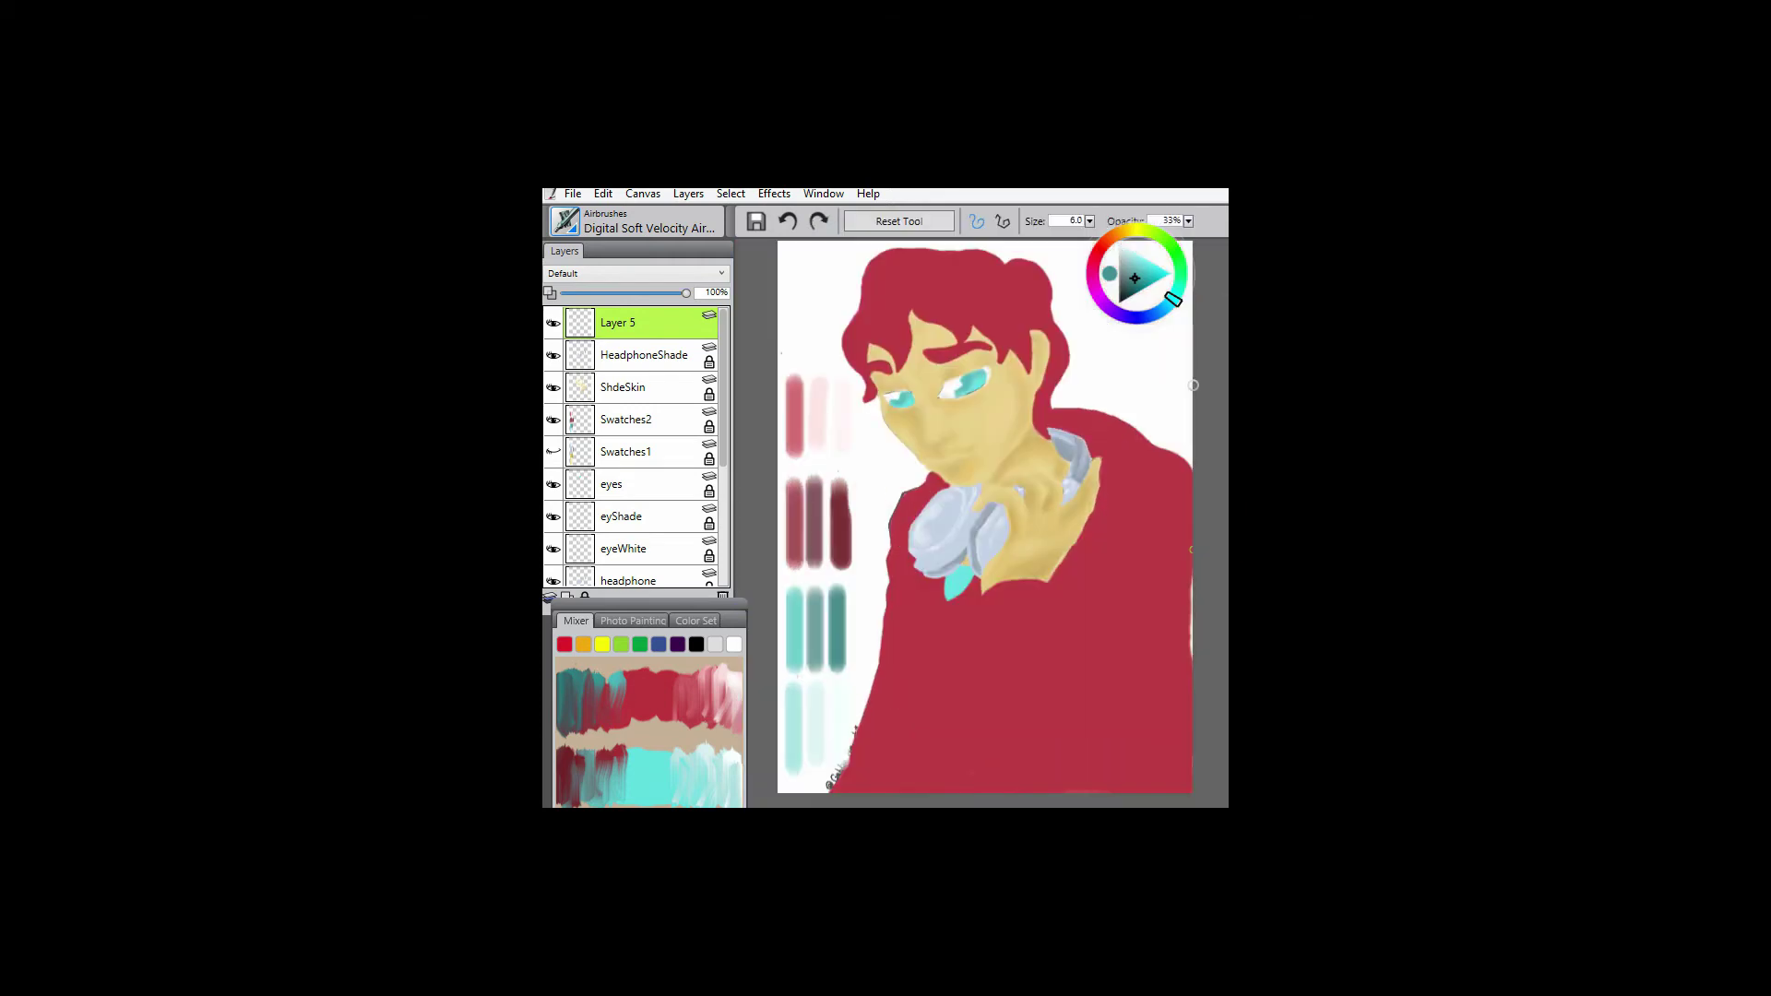
scroll(1120, 244, "up", 5)
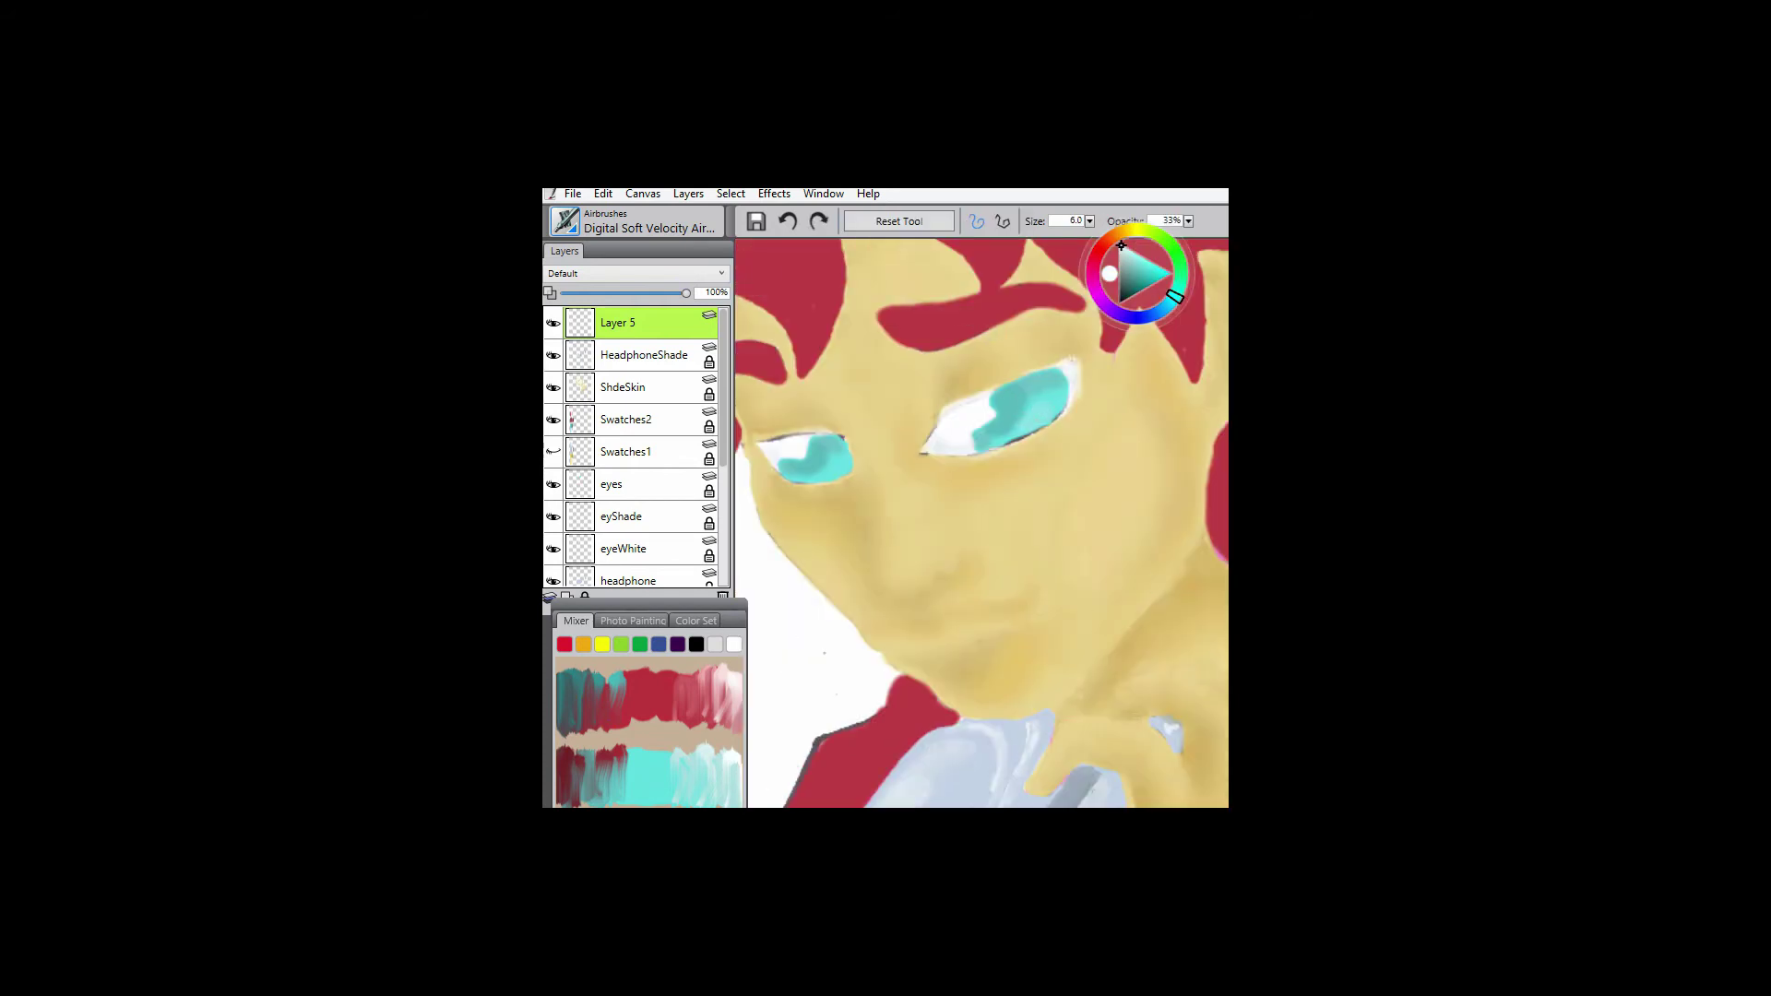
- Pick a very pale tone and airbrush light highlights over the lower part of the irises
key("6")
key("1")
left_click(1131, 257)
left_click_drag(830, 577, 895, 633)
left_click(1077, 489, "alt")
- Choose the Pointed Stump blender and soften the teal shading in the irises
left_click(564, 222)
left_click(599, 339)
left_click(803, 308)
left_click(564, 221)
left_click(779, 588)
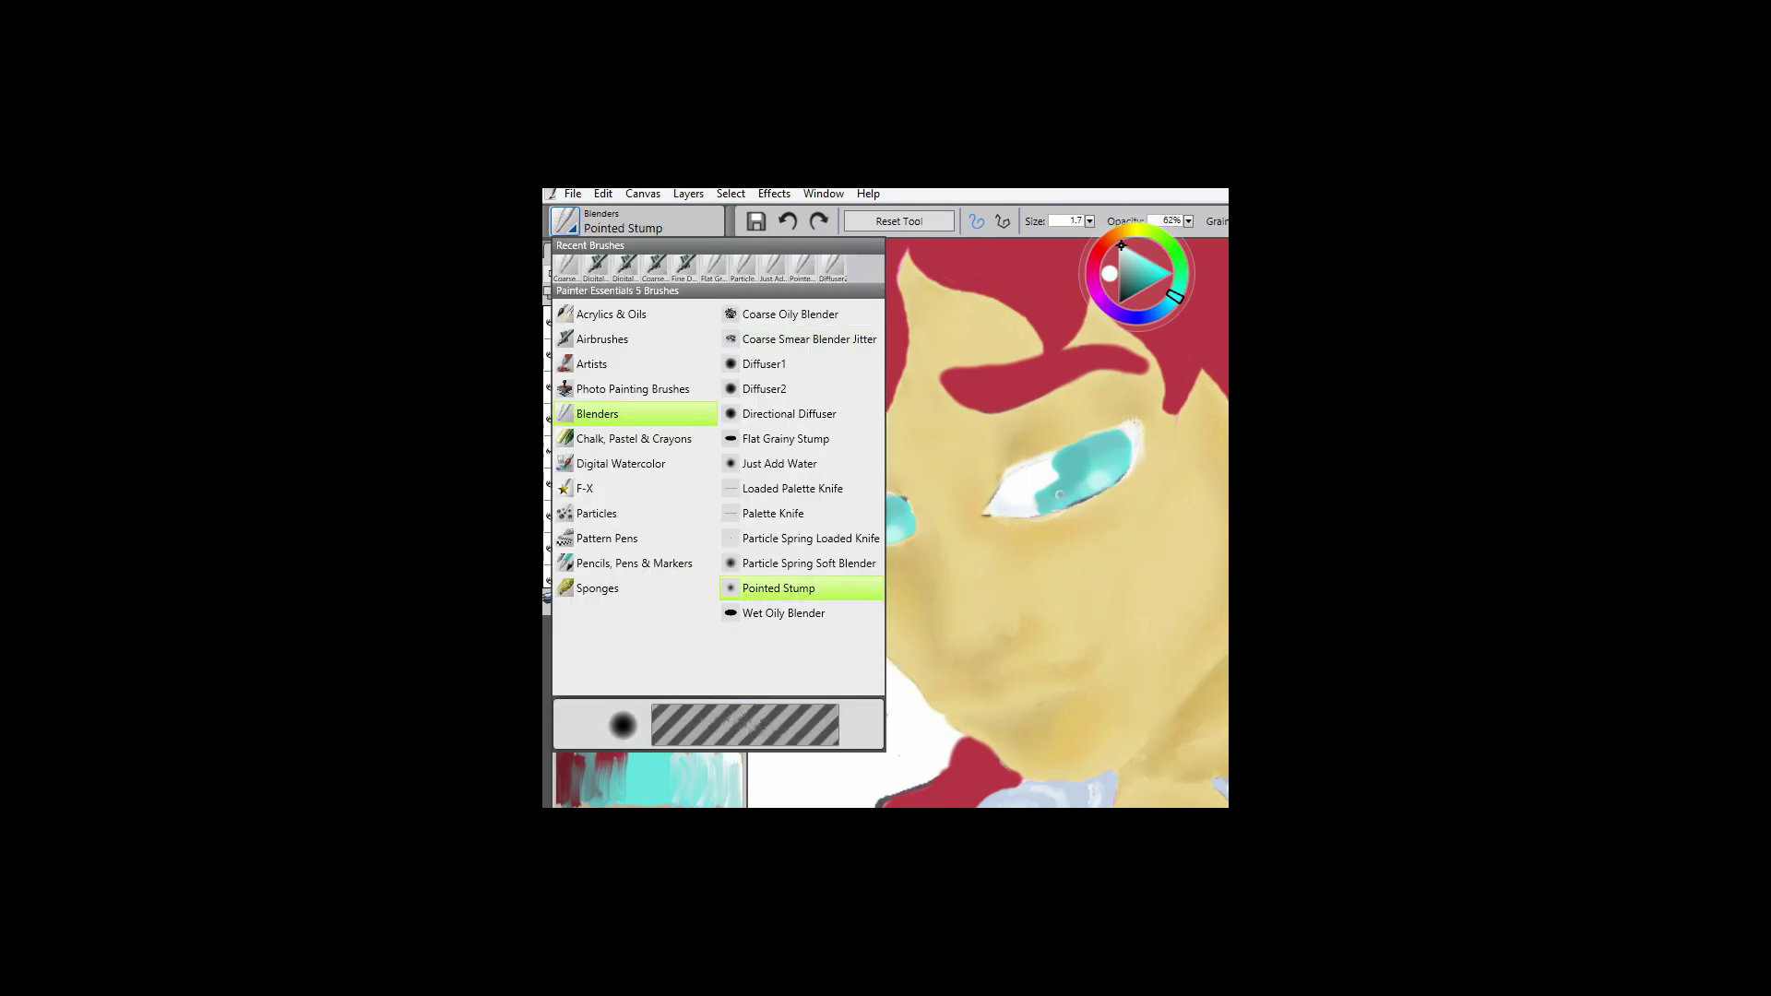
- Blend the shading and highlights in both irises with the Diffuser2 blender at size 1.0 and 49% opacity
left_click(565, 221)
left_click(764, 388)
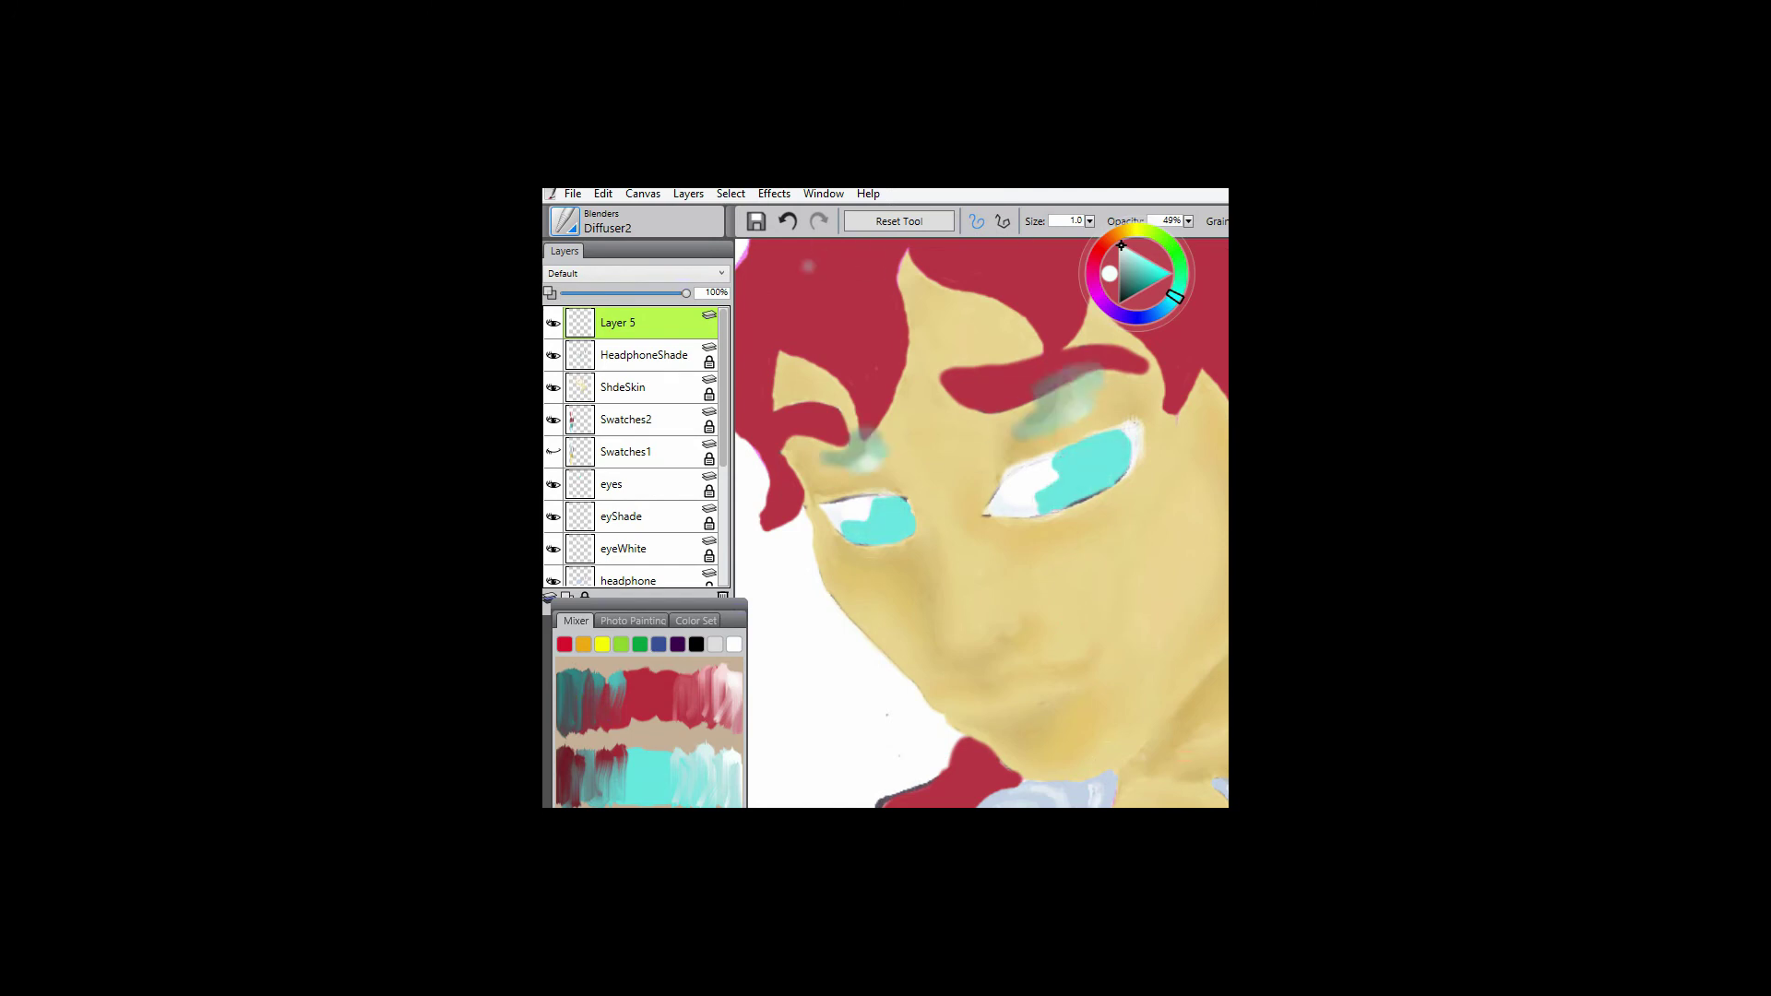
left_click(899, 221)
key("ctrl+z")
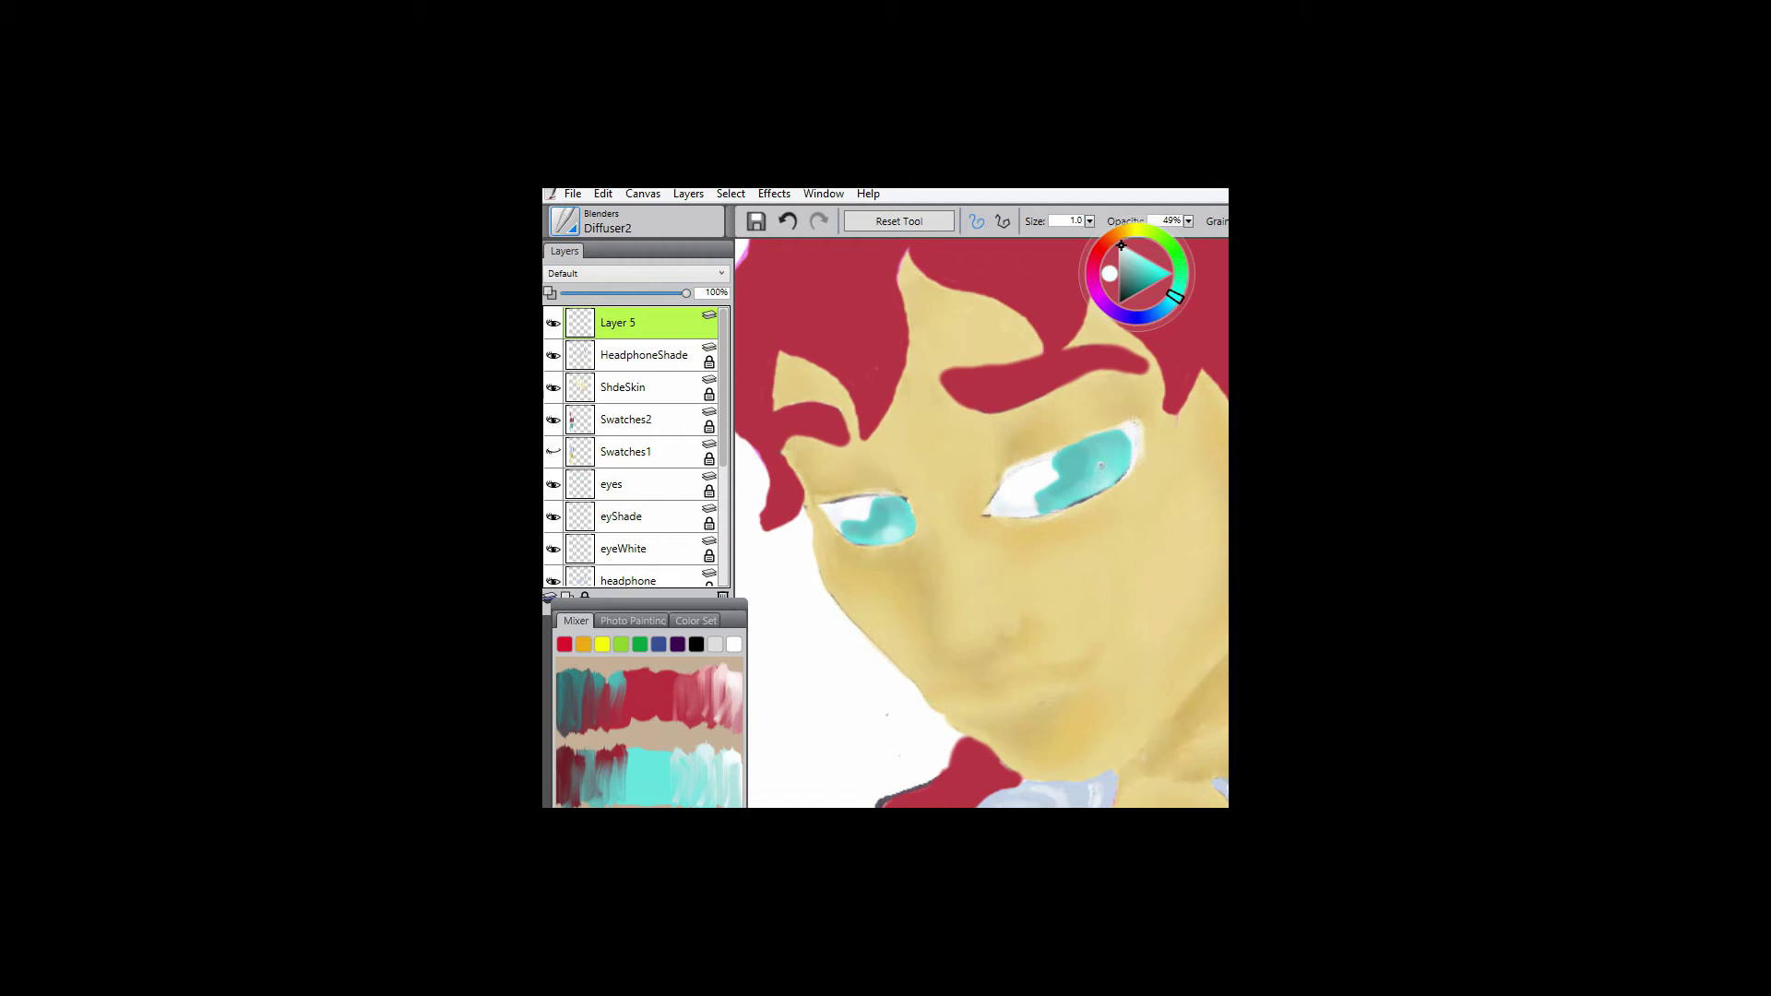
scroll(1105, 459, "down", 4)
scroll(1193, 453, "up", 6)
scroll(1193, 453, "down", 1)
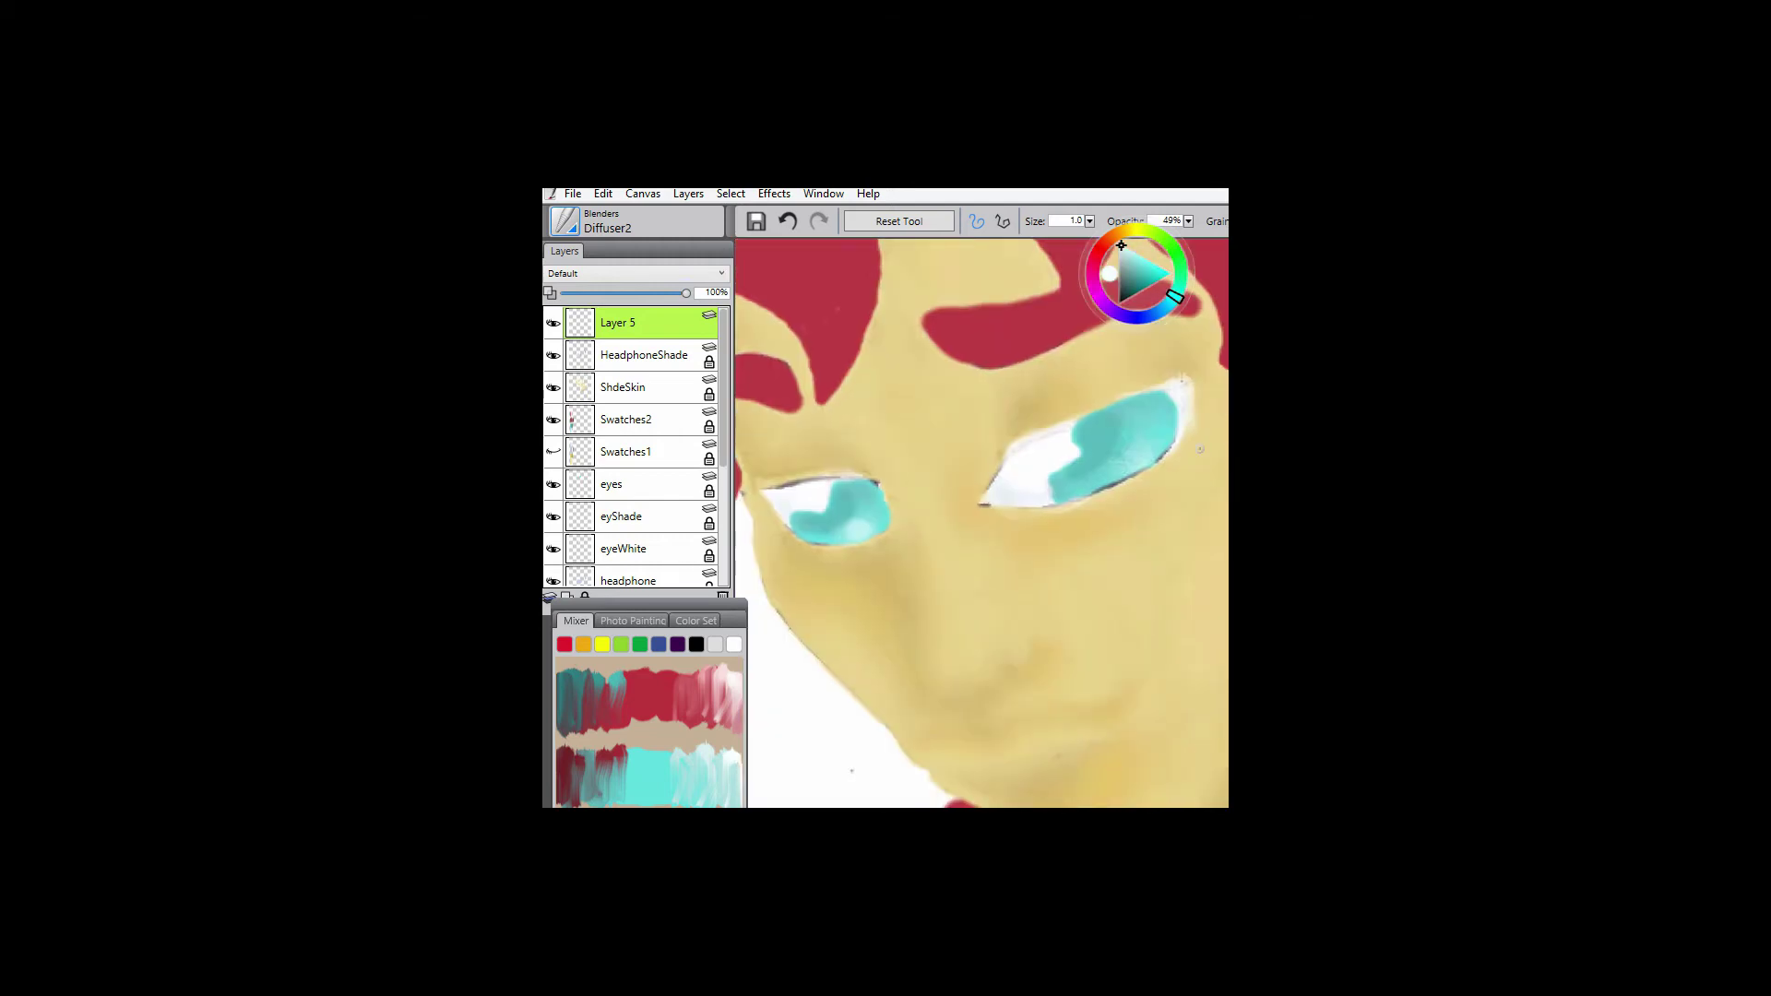
scroll(1199, 449, "up", 3)
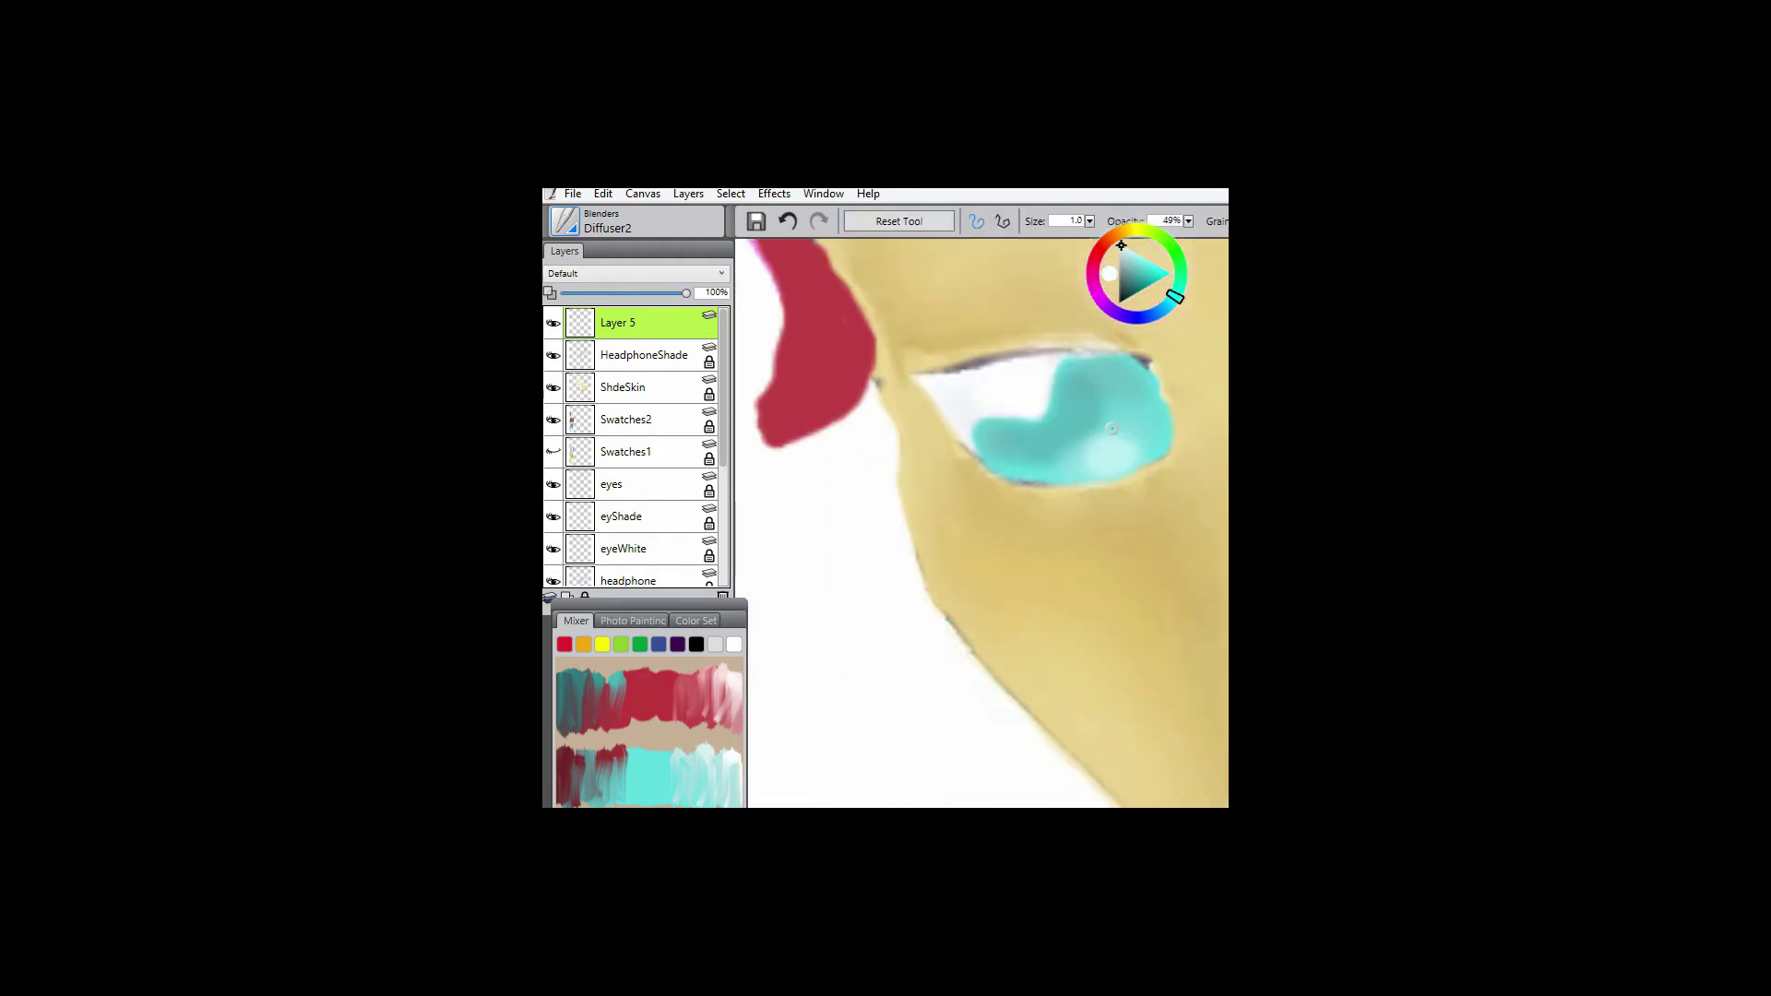
left_click_drag(1135, 436, 1025, 465)
- Airbrush darker teal shading onto the small undershirt area below the headphones at size 6.0 and 61% opacity
scroll(1121, 244, "down", 5)
left_click(1140, 267)
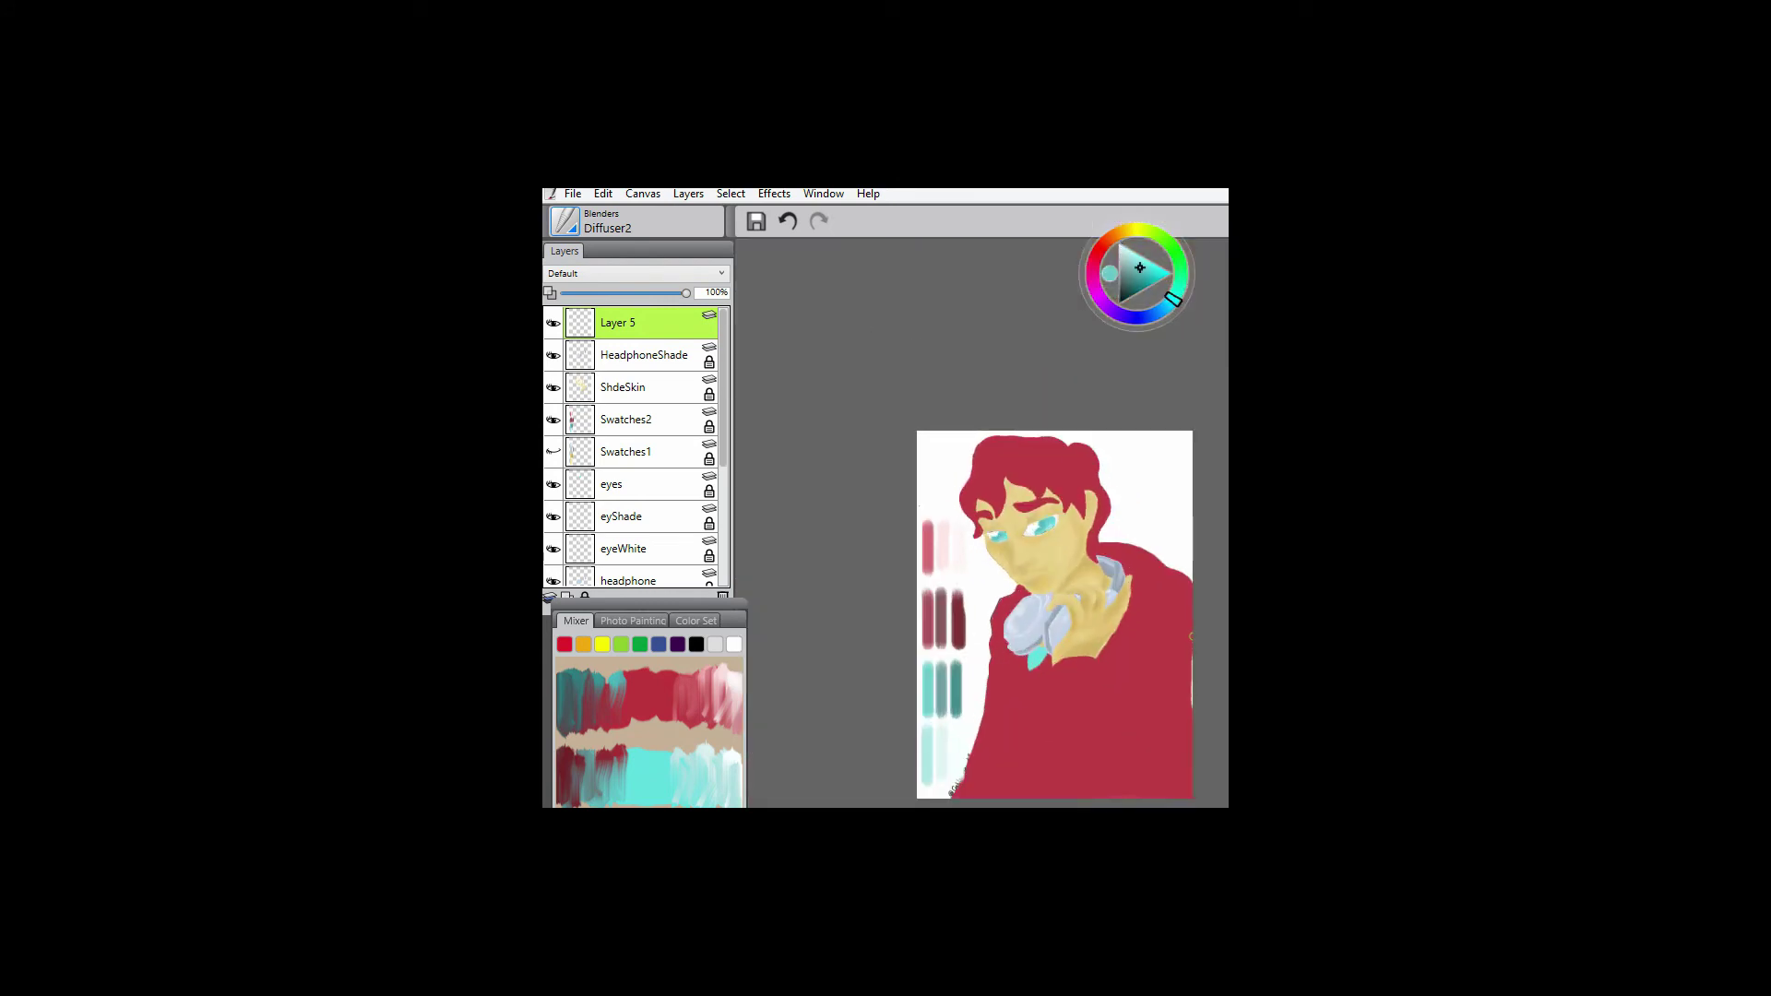
left_click(636, 221)
left_click(590, 338)
left_click(802, 383)
scroll(978, 517, "up", 4)
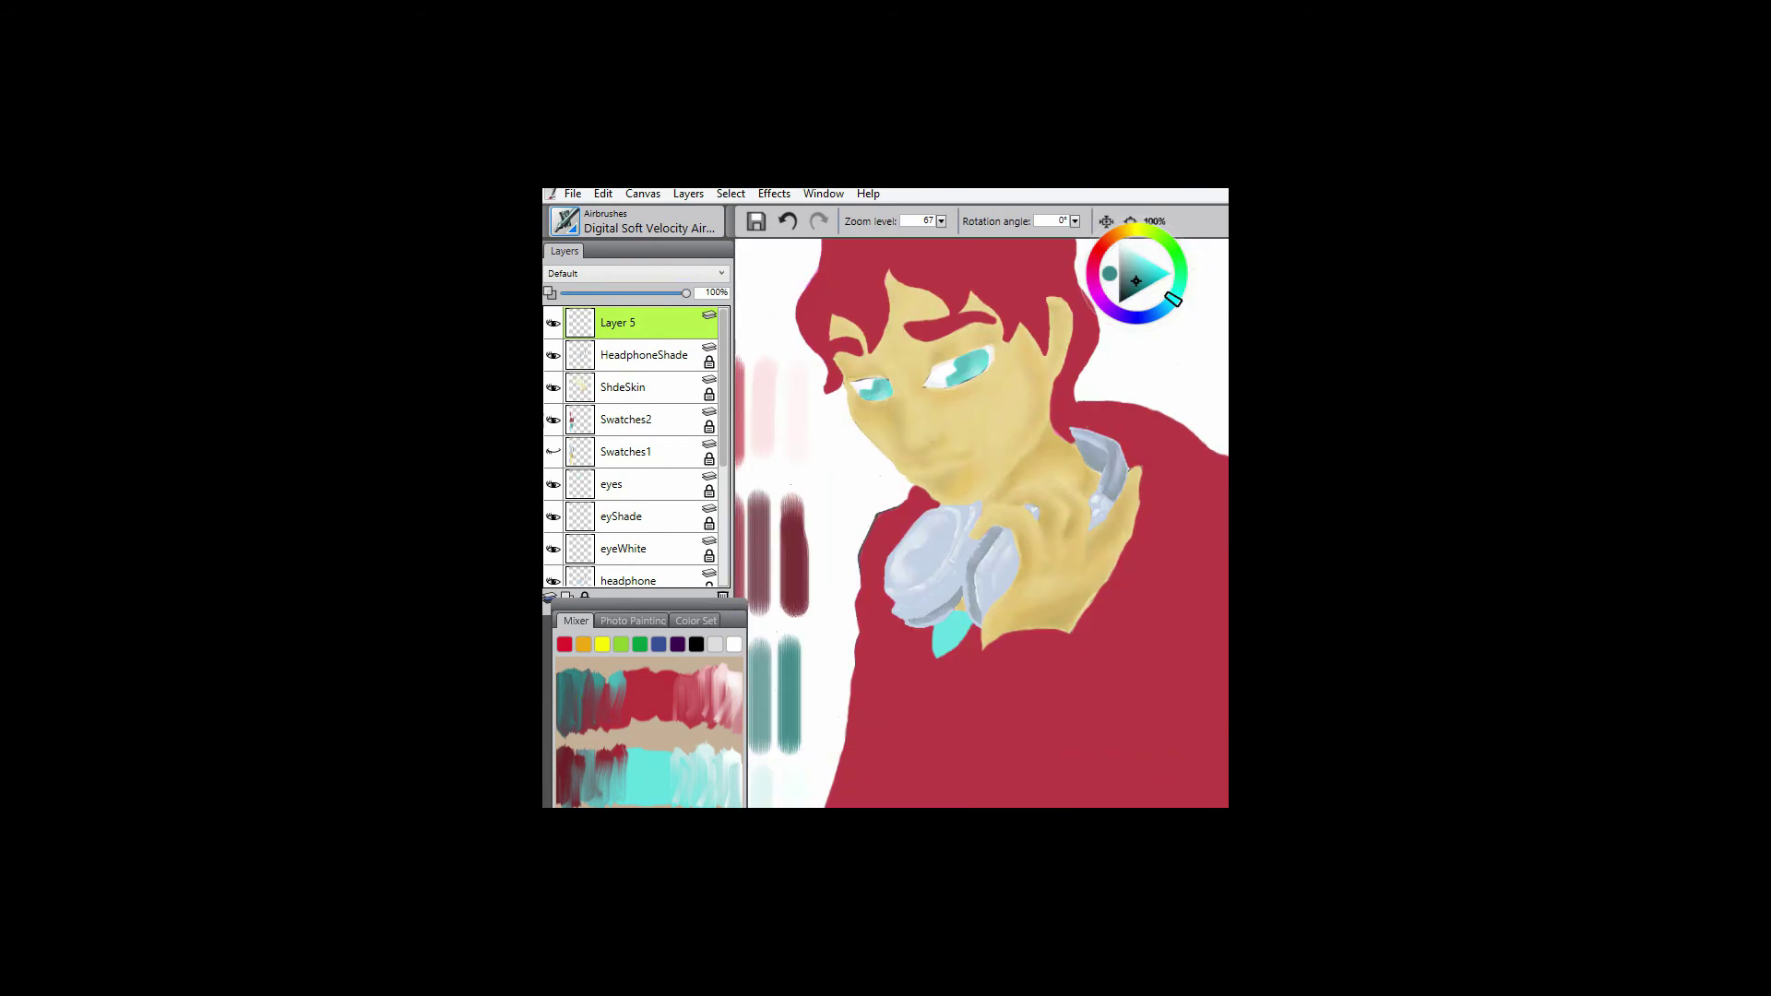
left_click(1140, 267)
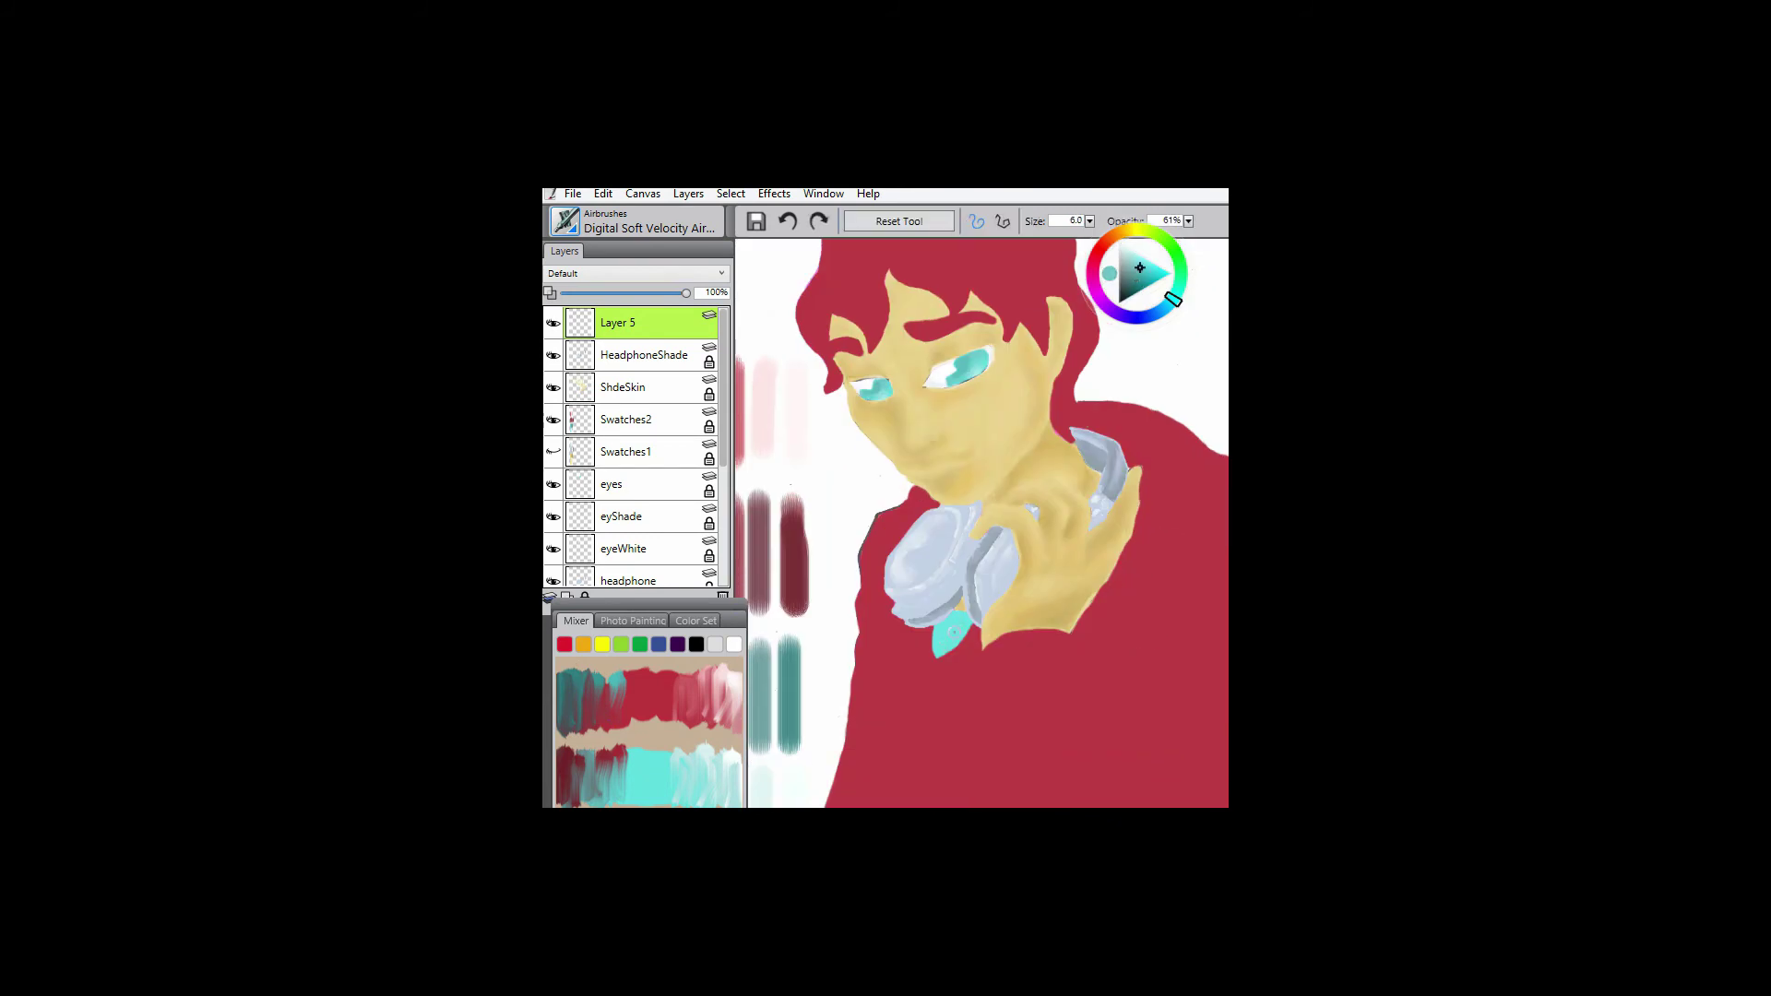
left_click(959, 632, "alt")
- Blend the undershirt shading with the Flat Grainy Stump at size 2.5 and 45% opacity, and switch to the Directional Diffuser
left_click(636, 222)
left_click(590, 258)
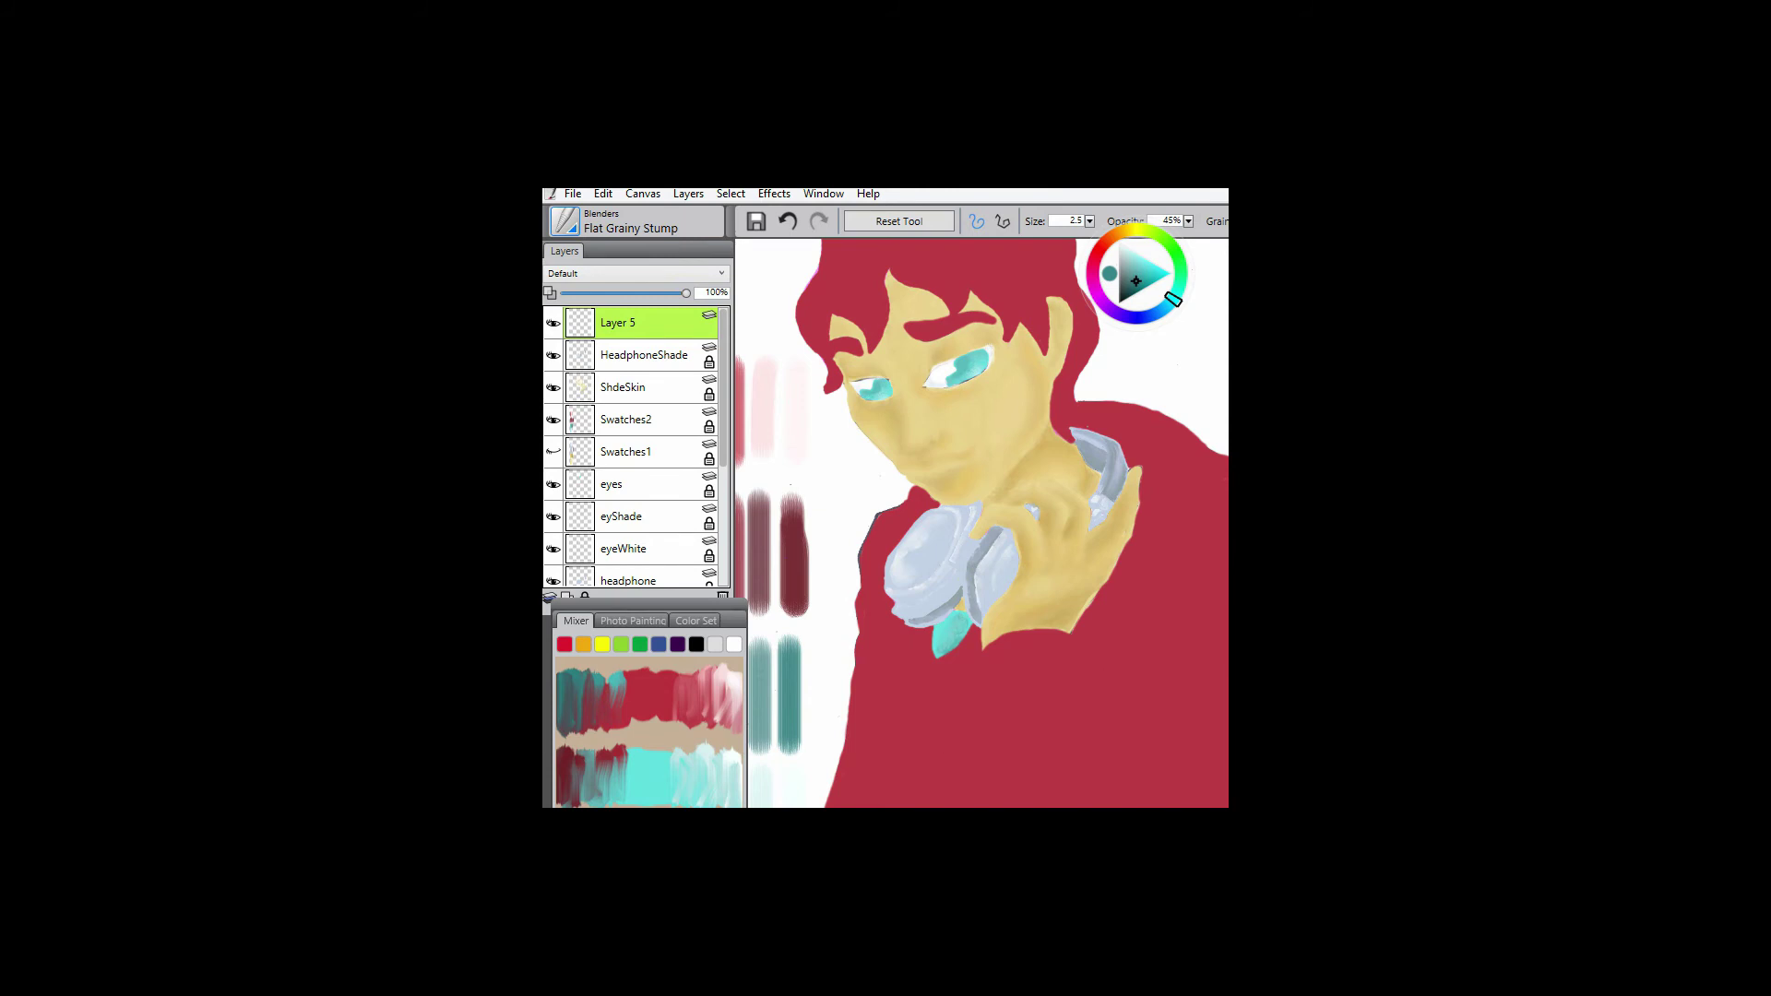
left_click_drag(963, 618, 950, 646)
left_click(637, 222)
left_click(793, 437)
left_click_drag(978, 517, 1016, 597)
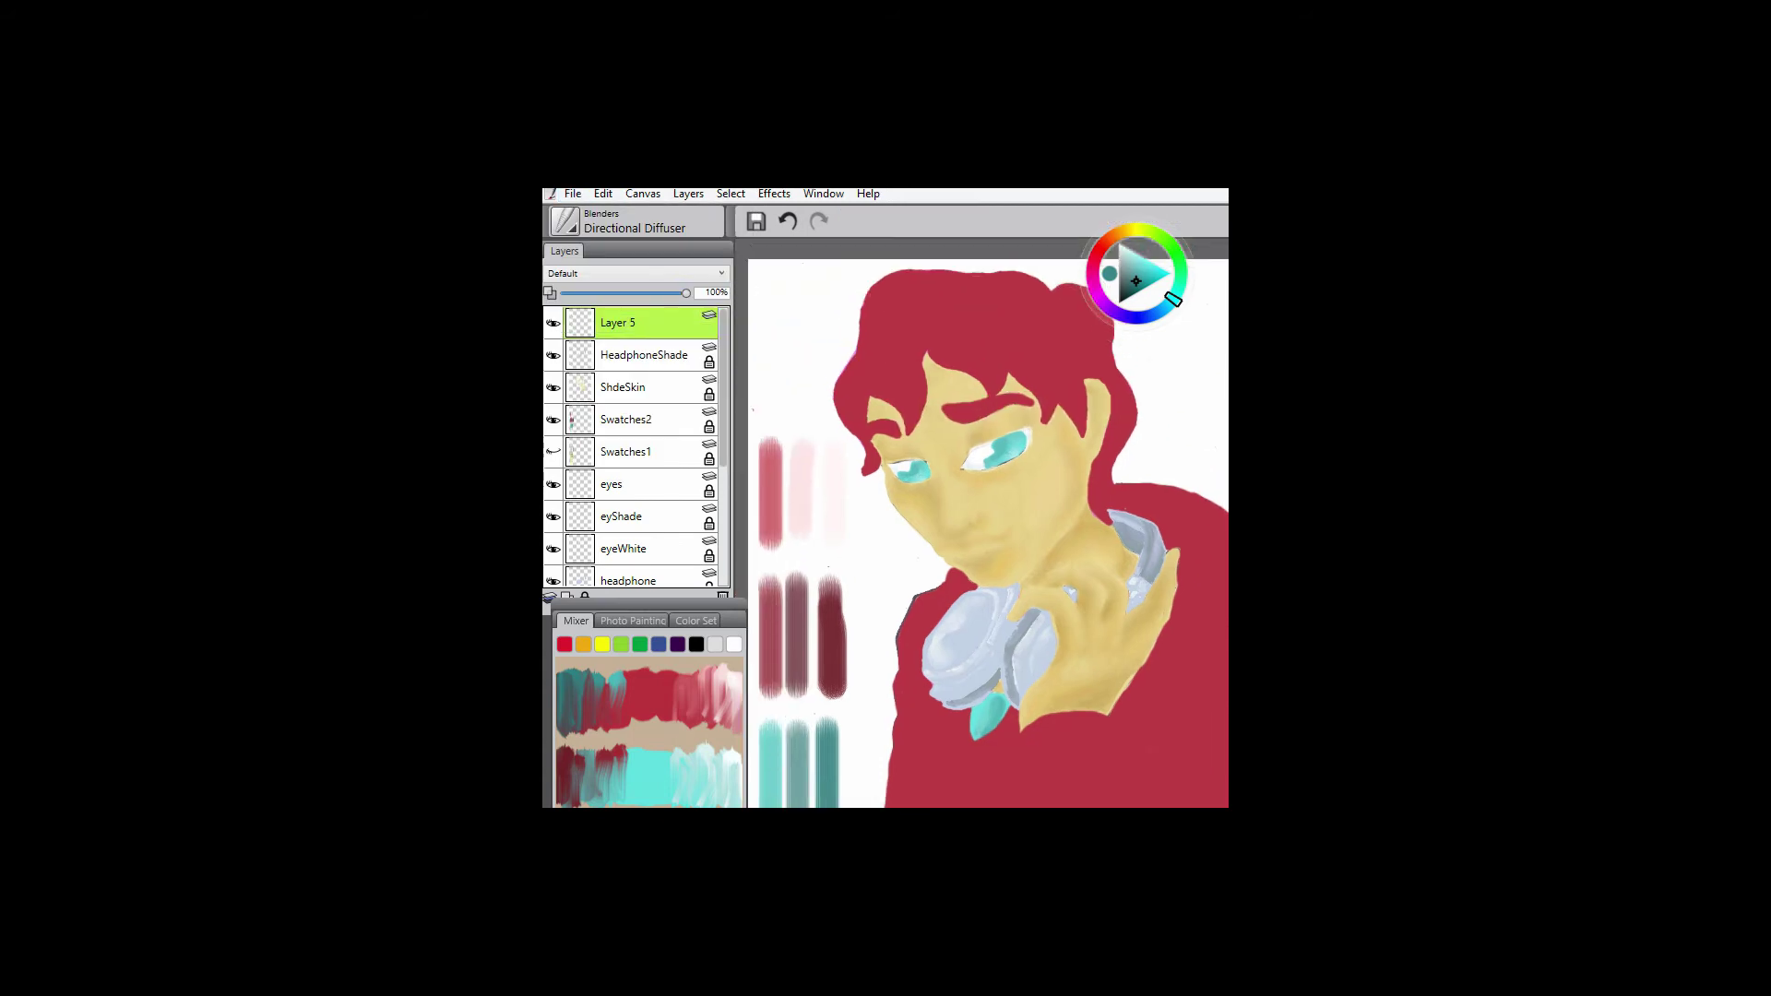
- Airbrush dark red shading into both eyebrows with the Digital Soft Velocity Airbrush at size 2.7 and 61% opacity
left_click_drag(1173, 298, 1095, 257)
key("bracketleft")
key("bracketleft")
key("bracketleft")
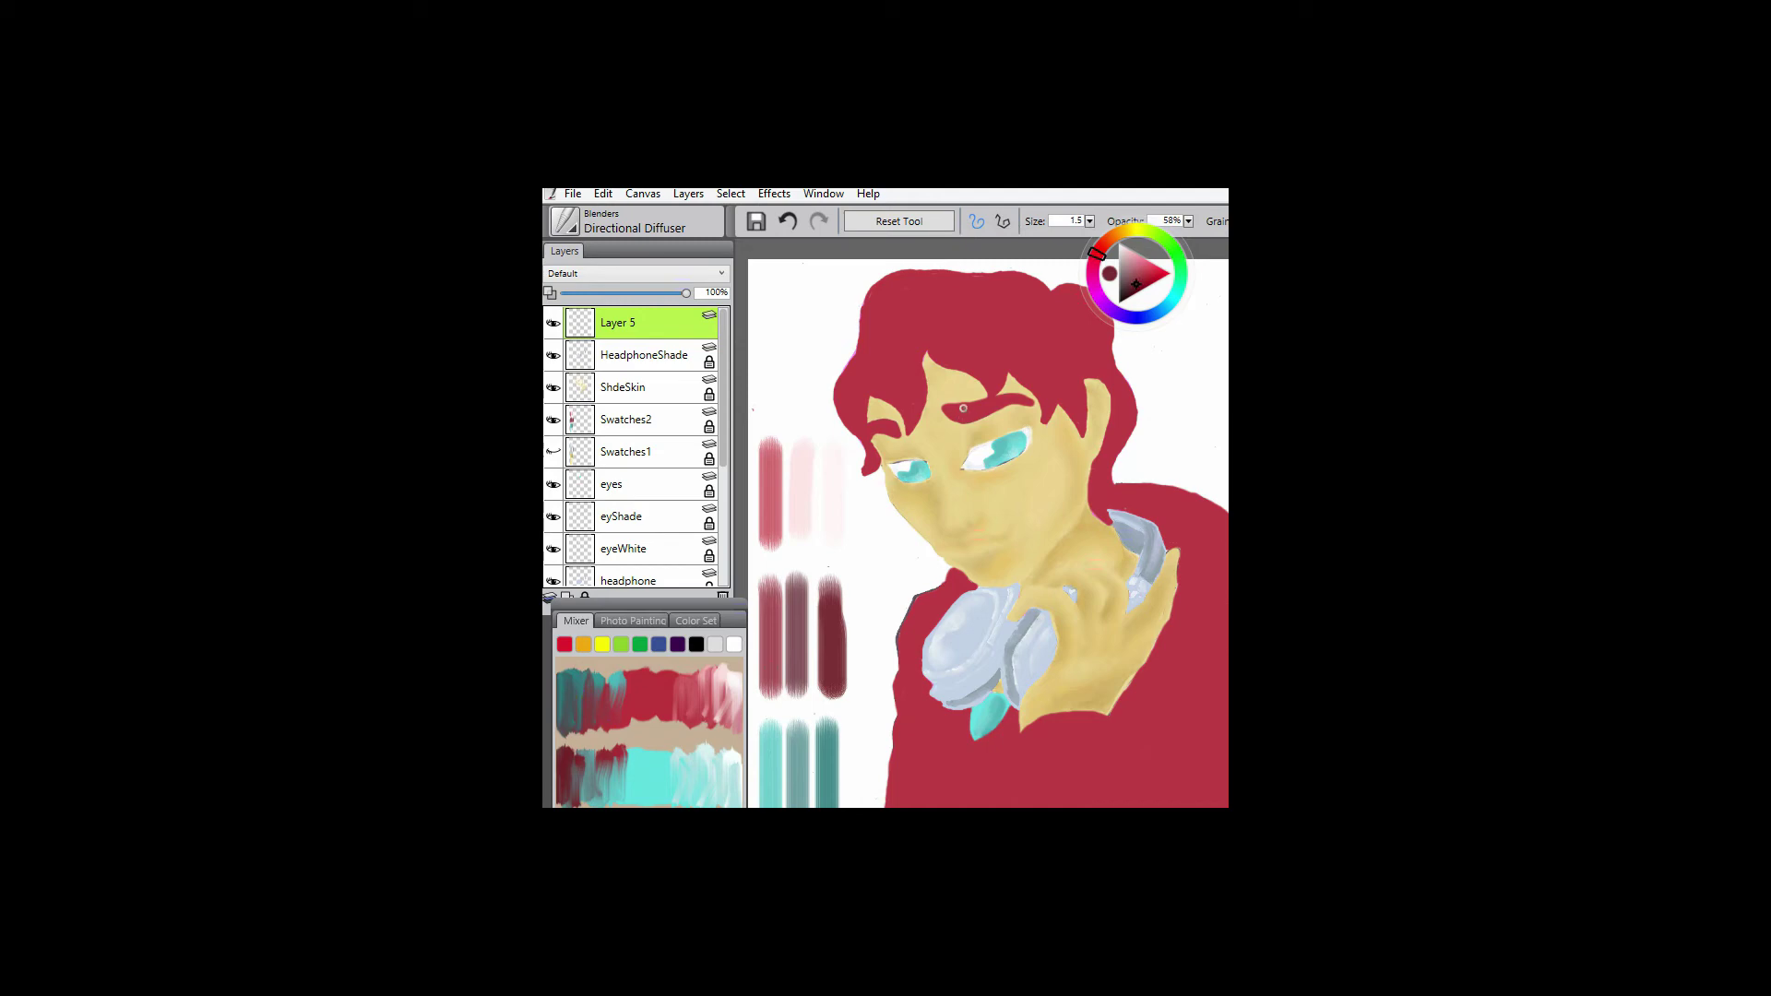
key("ctrl+equal")
left_click_drag(977, 517, 1107, 508)
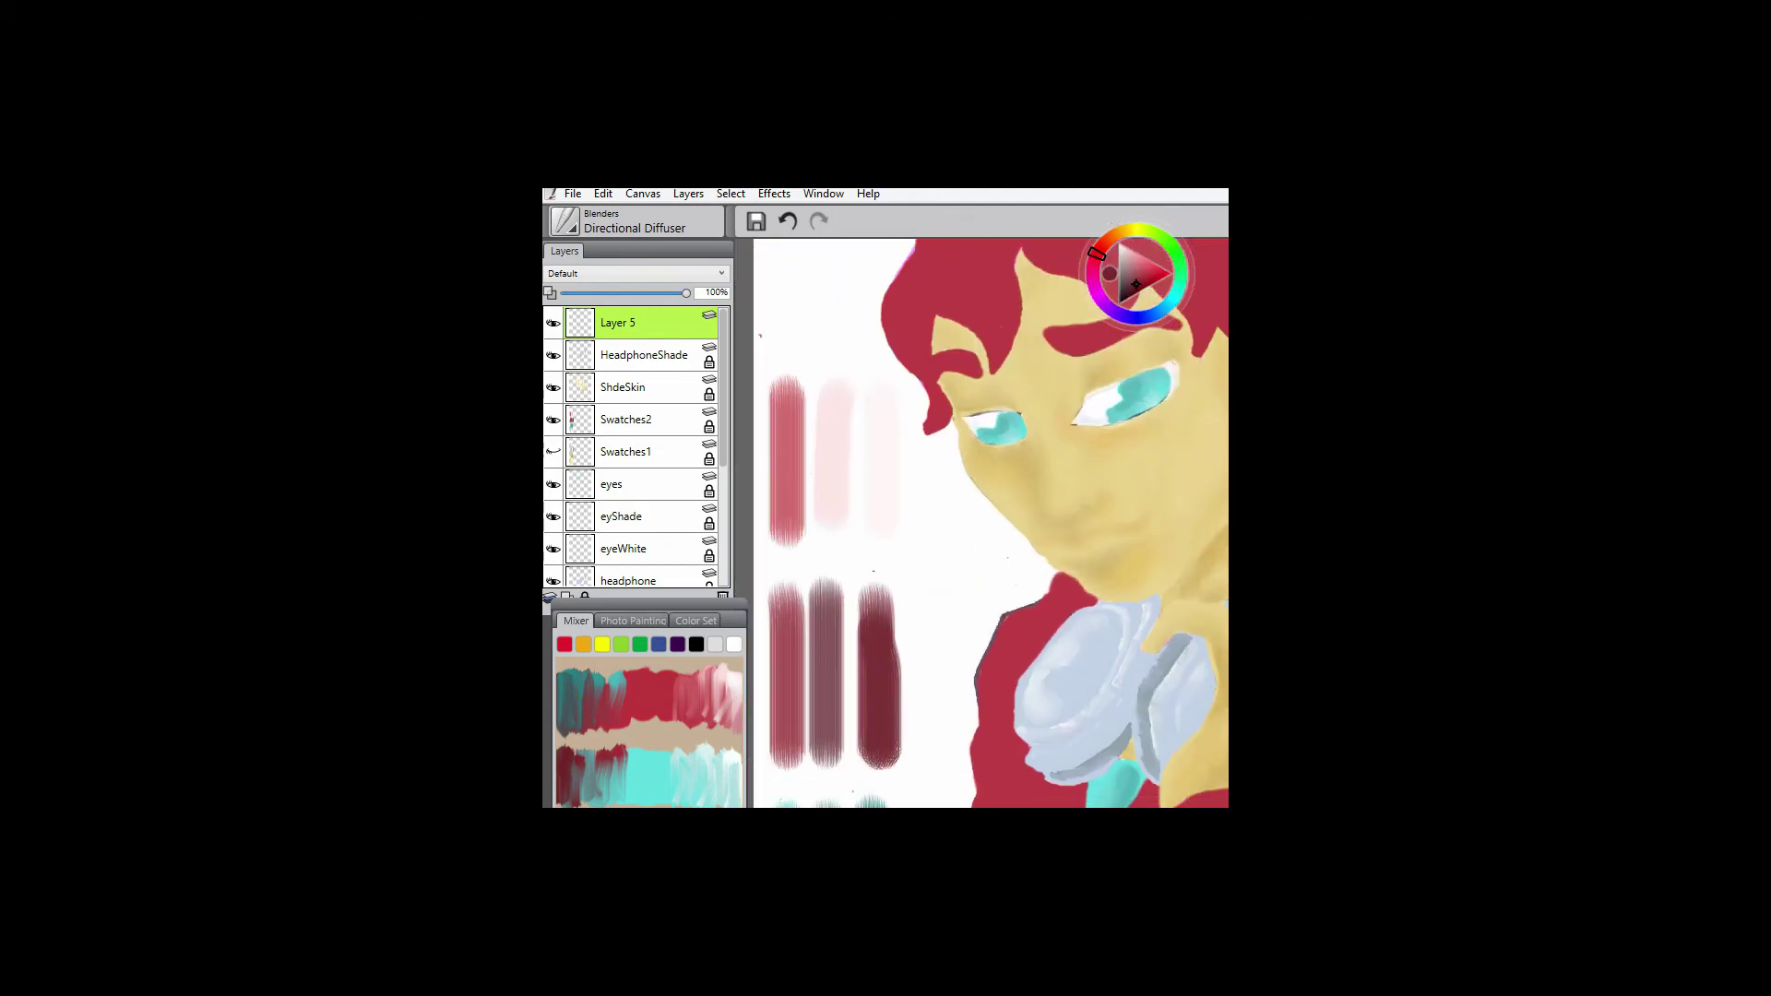
key("ctrl+b")
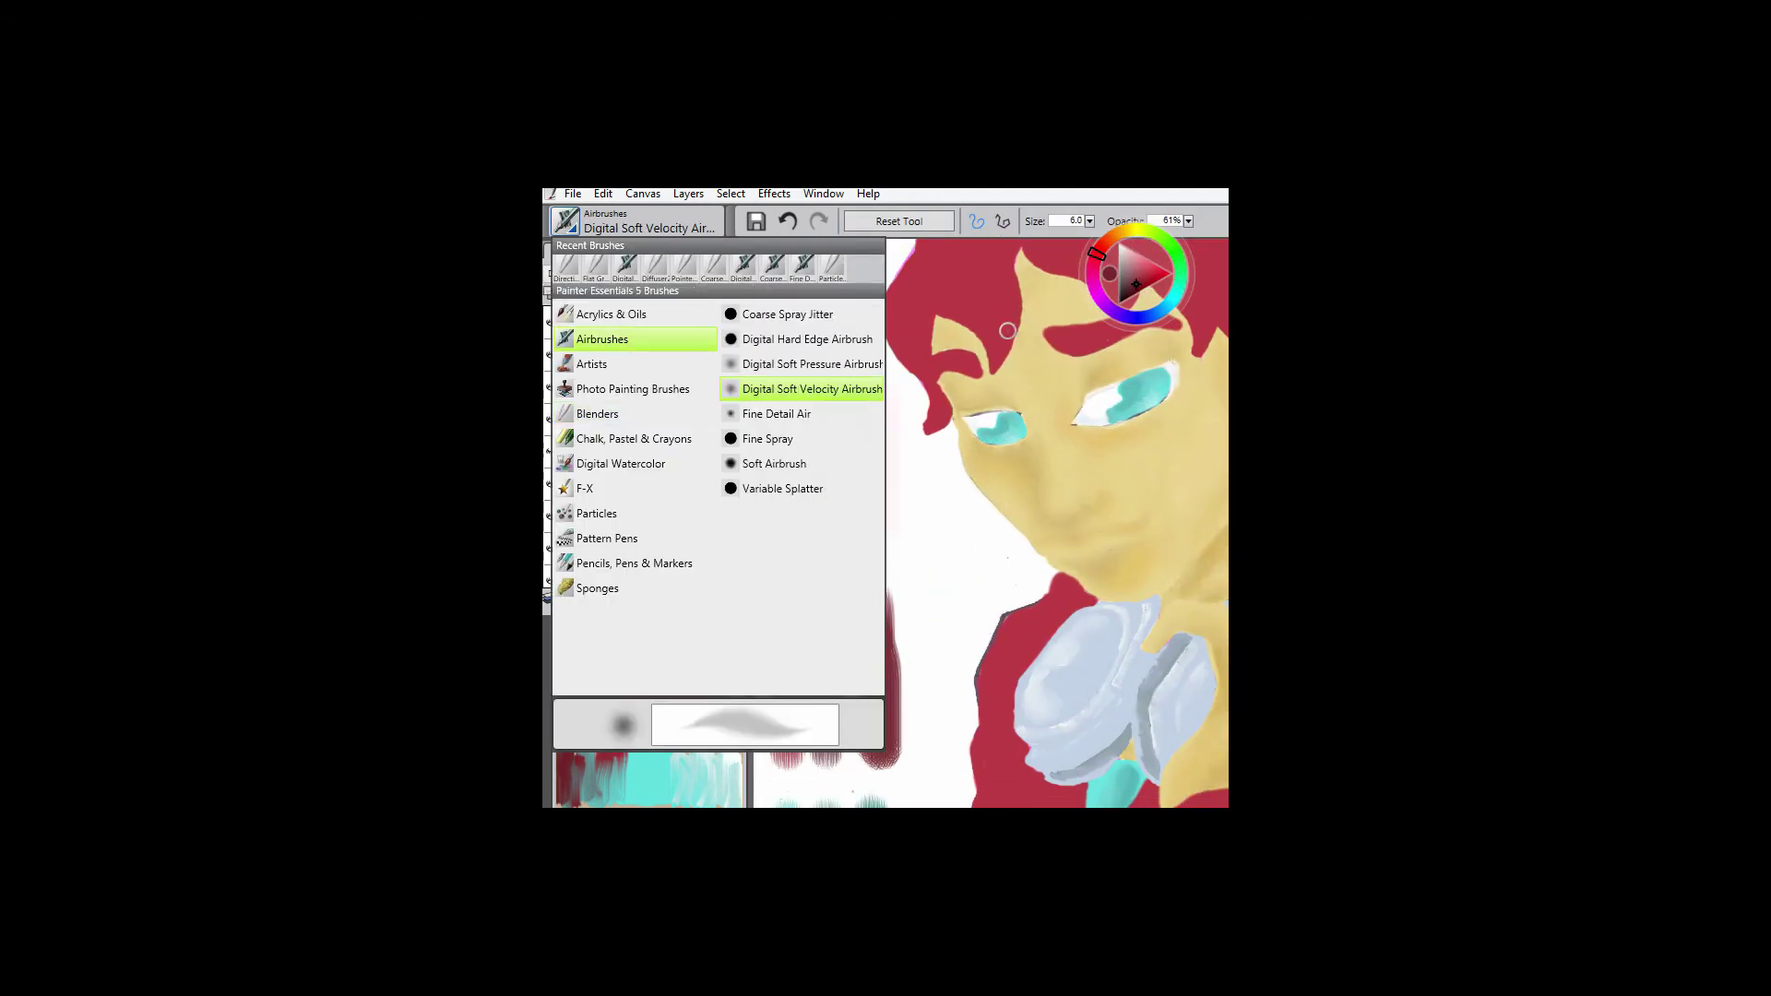
key("ctrl+b")
mouse_move(1213, 424)
left_mouse_down()
mouse_move(1163, 484)
mouse_move(1103, 504)
left_mouse_up()
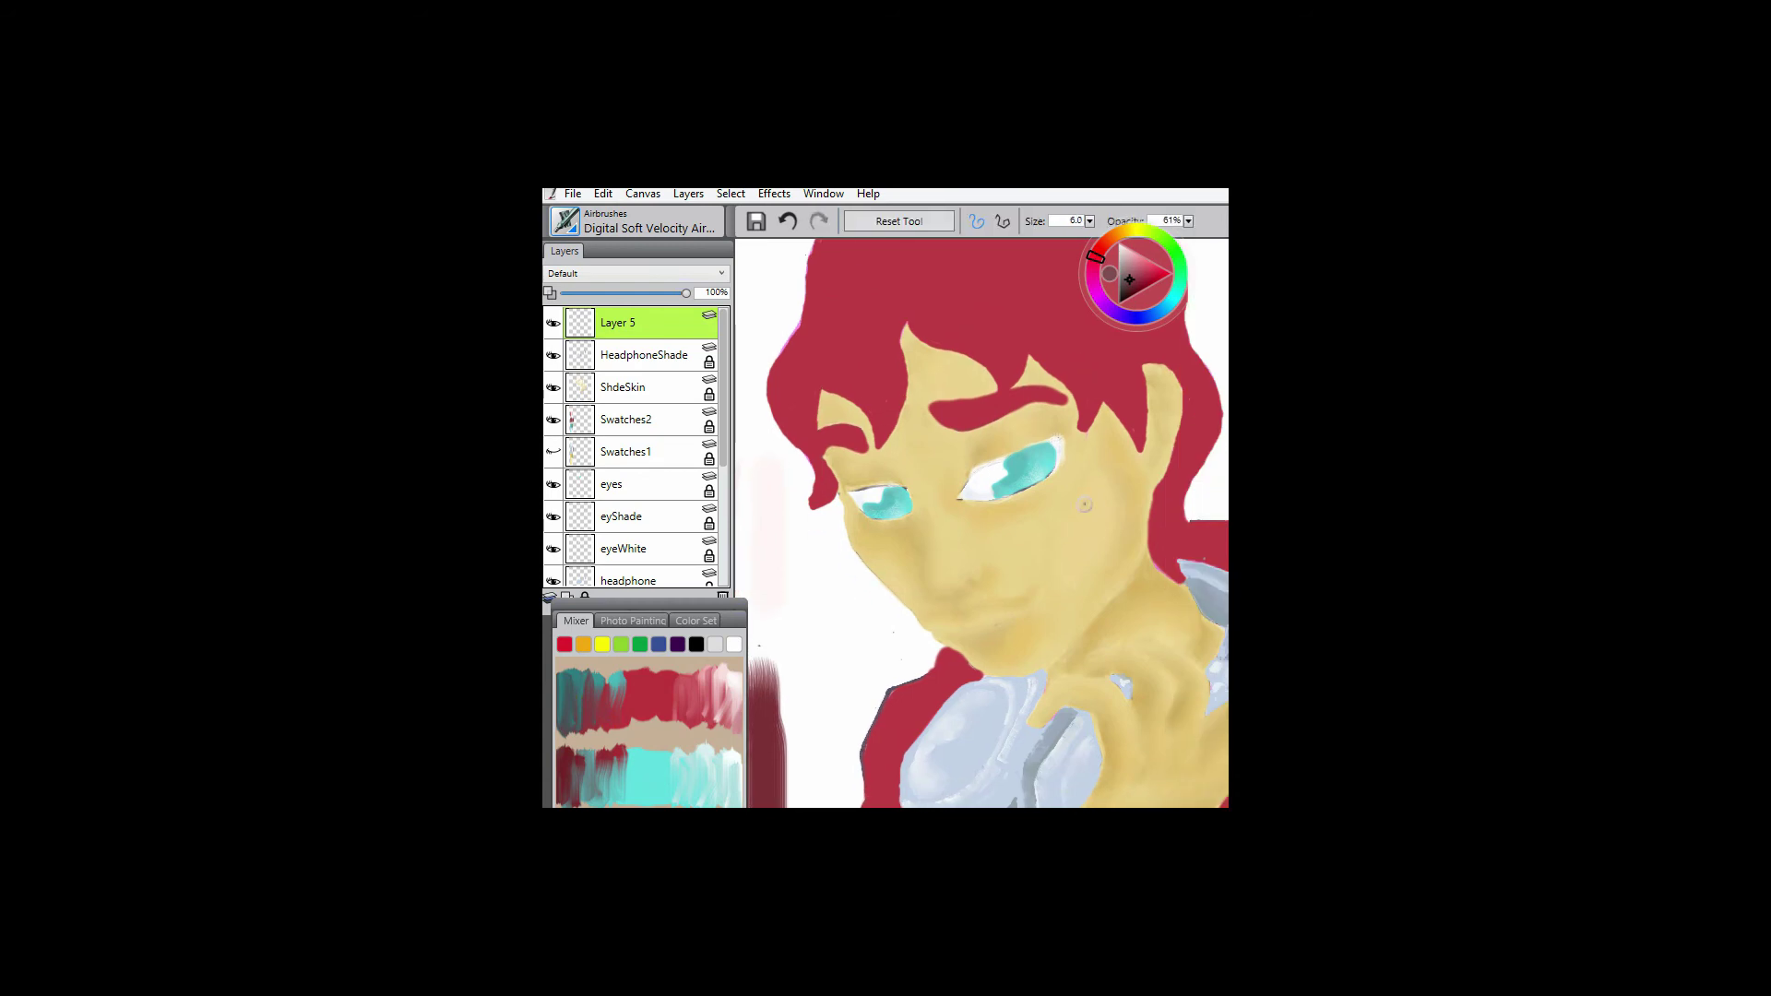
key("bracketleft")
key("bracketleft")
key("bracketleft")
left_click(1009, 395, "alt")
mouse_move(834, 439)
left_mouse_down()
mouse_move(917, 403)
mouse_move(931, 365)
mouse_move(909, 509)
left_mouse_up()
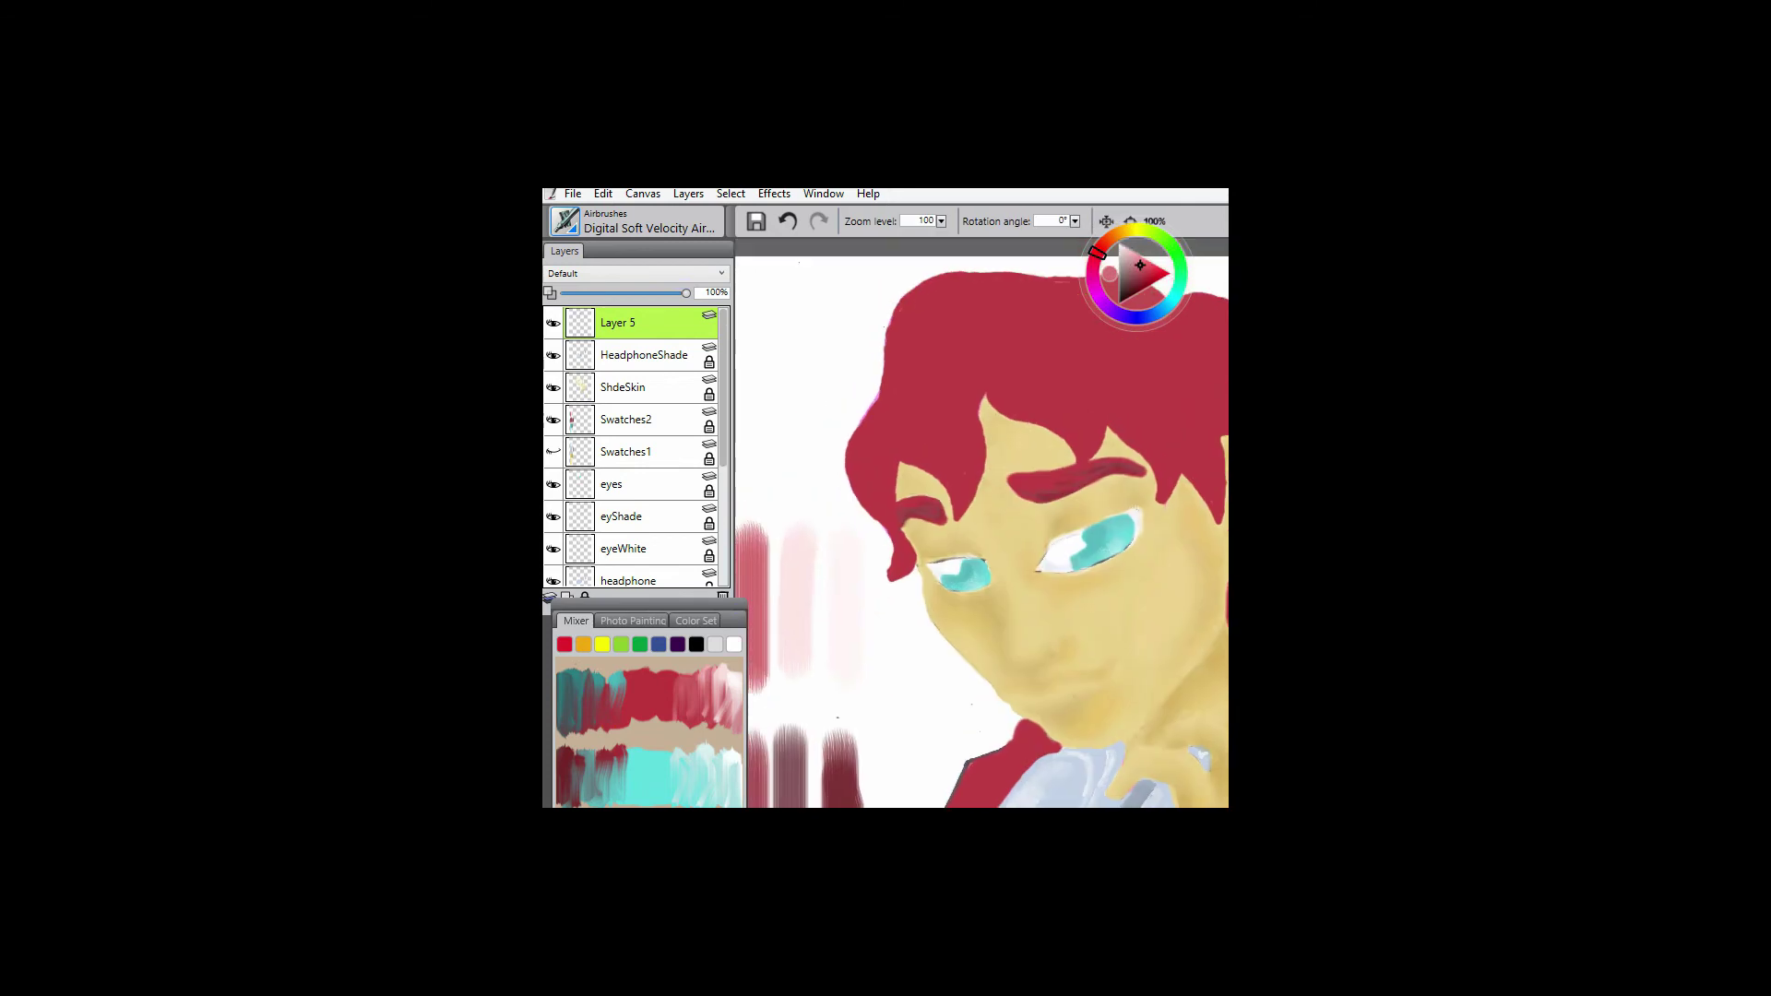
- Airbrush pale highlights onto the eyebrows and blend them with the Directional Diffuser at size 1.5 and 81% opacity
left_click(1045, 480, "alt")
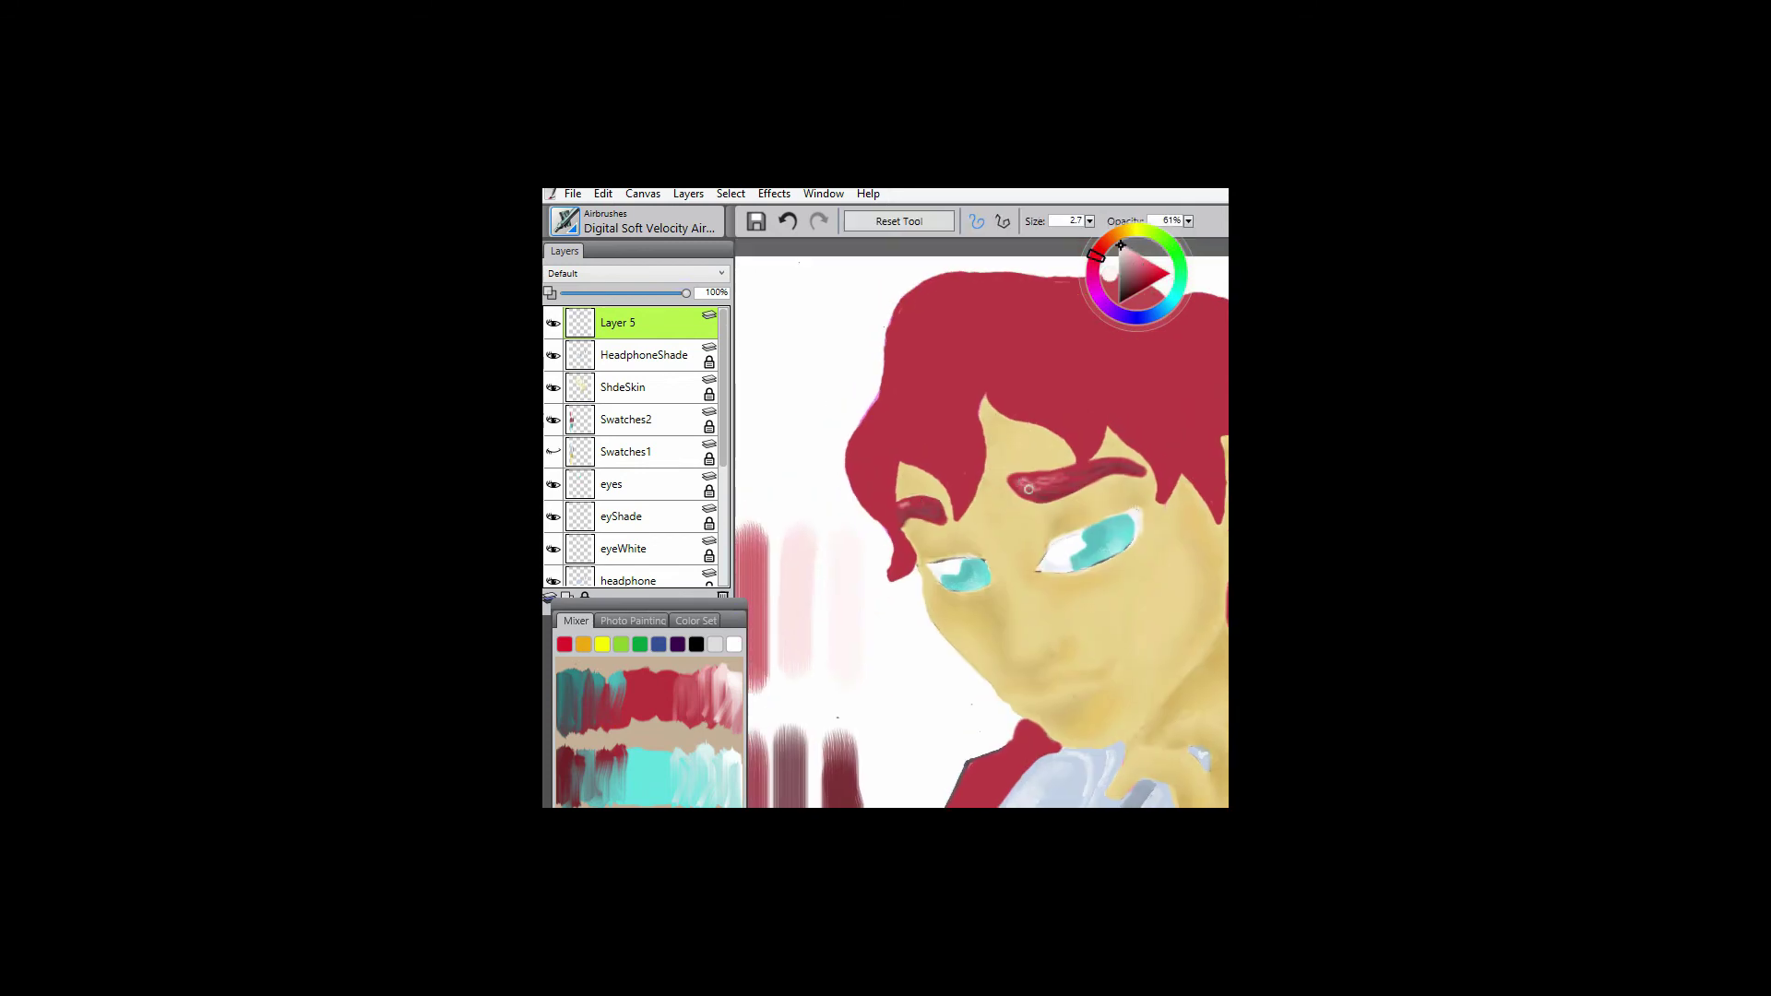
key("ctrl+b")
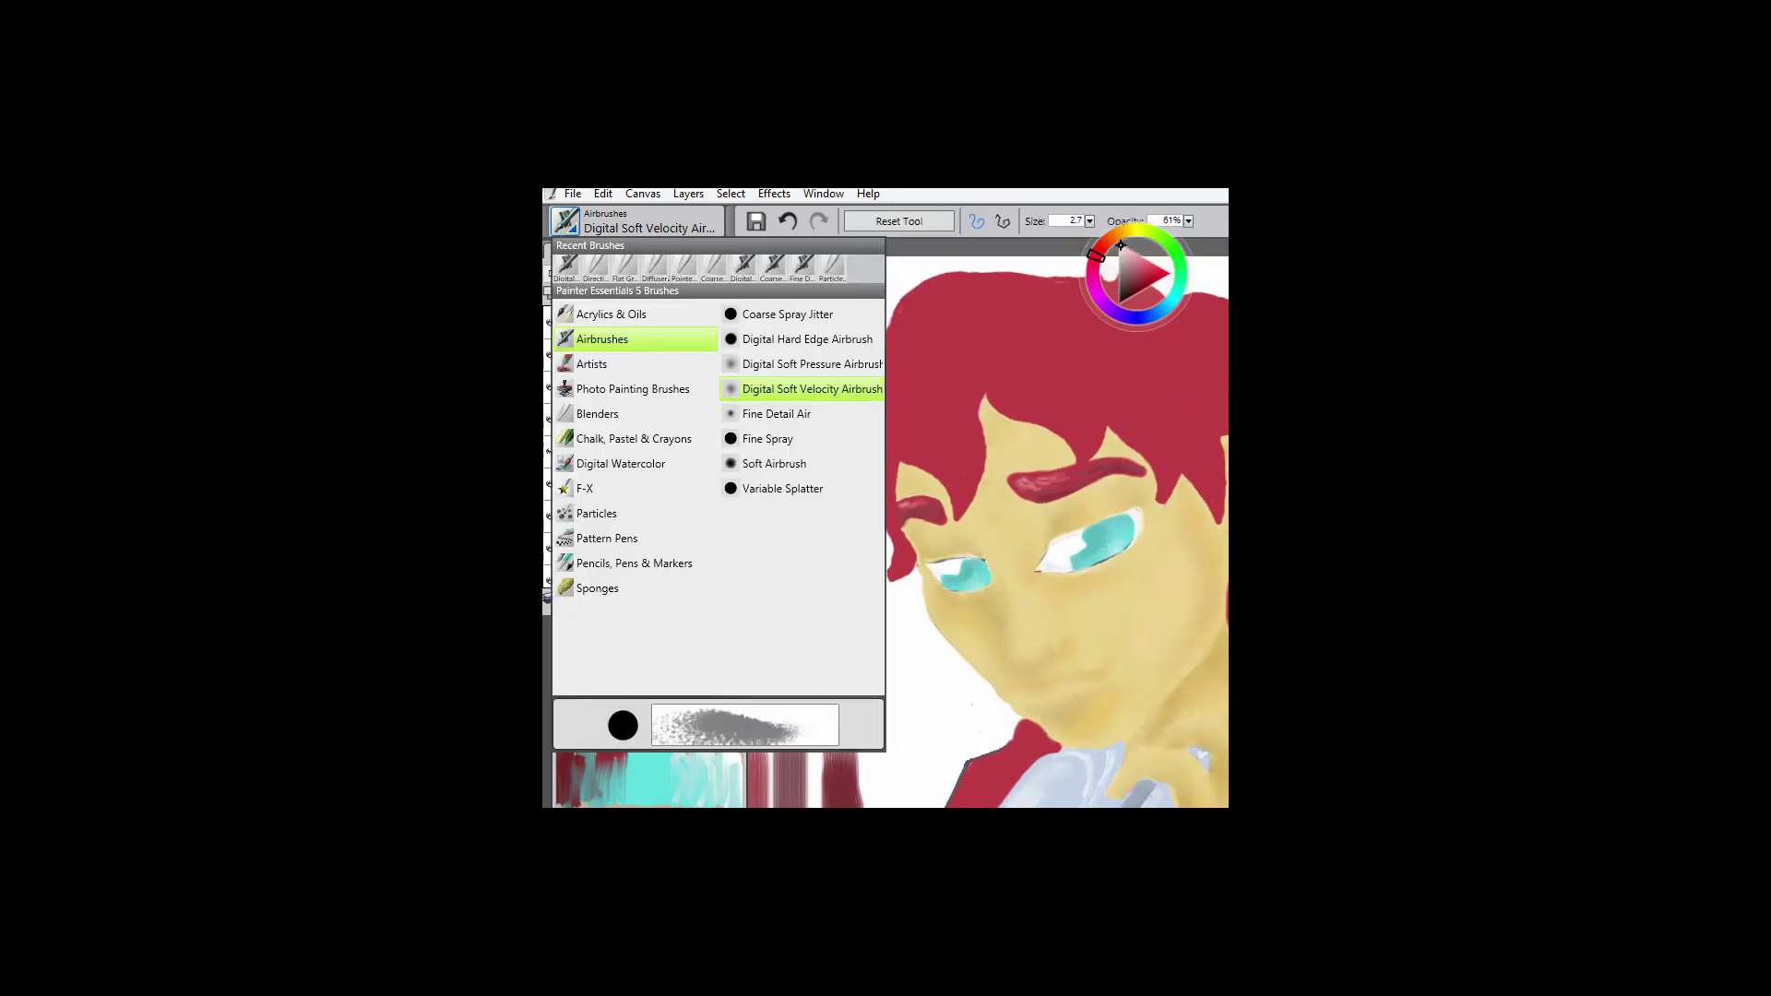
key("ctrl+z")
key("ctrl+b")
left_click(808, 563)
key("ctrl+b")
left_click(789, 413)
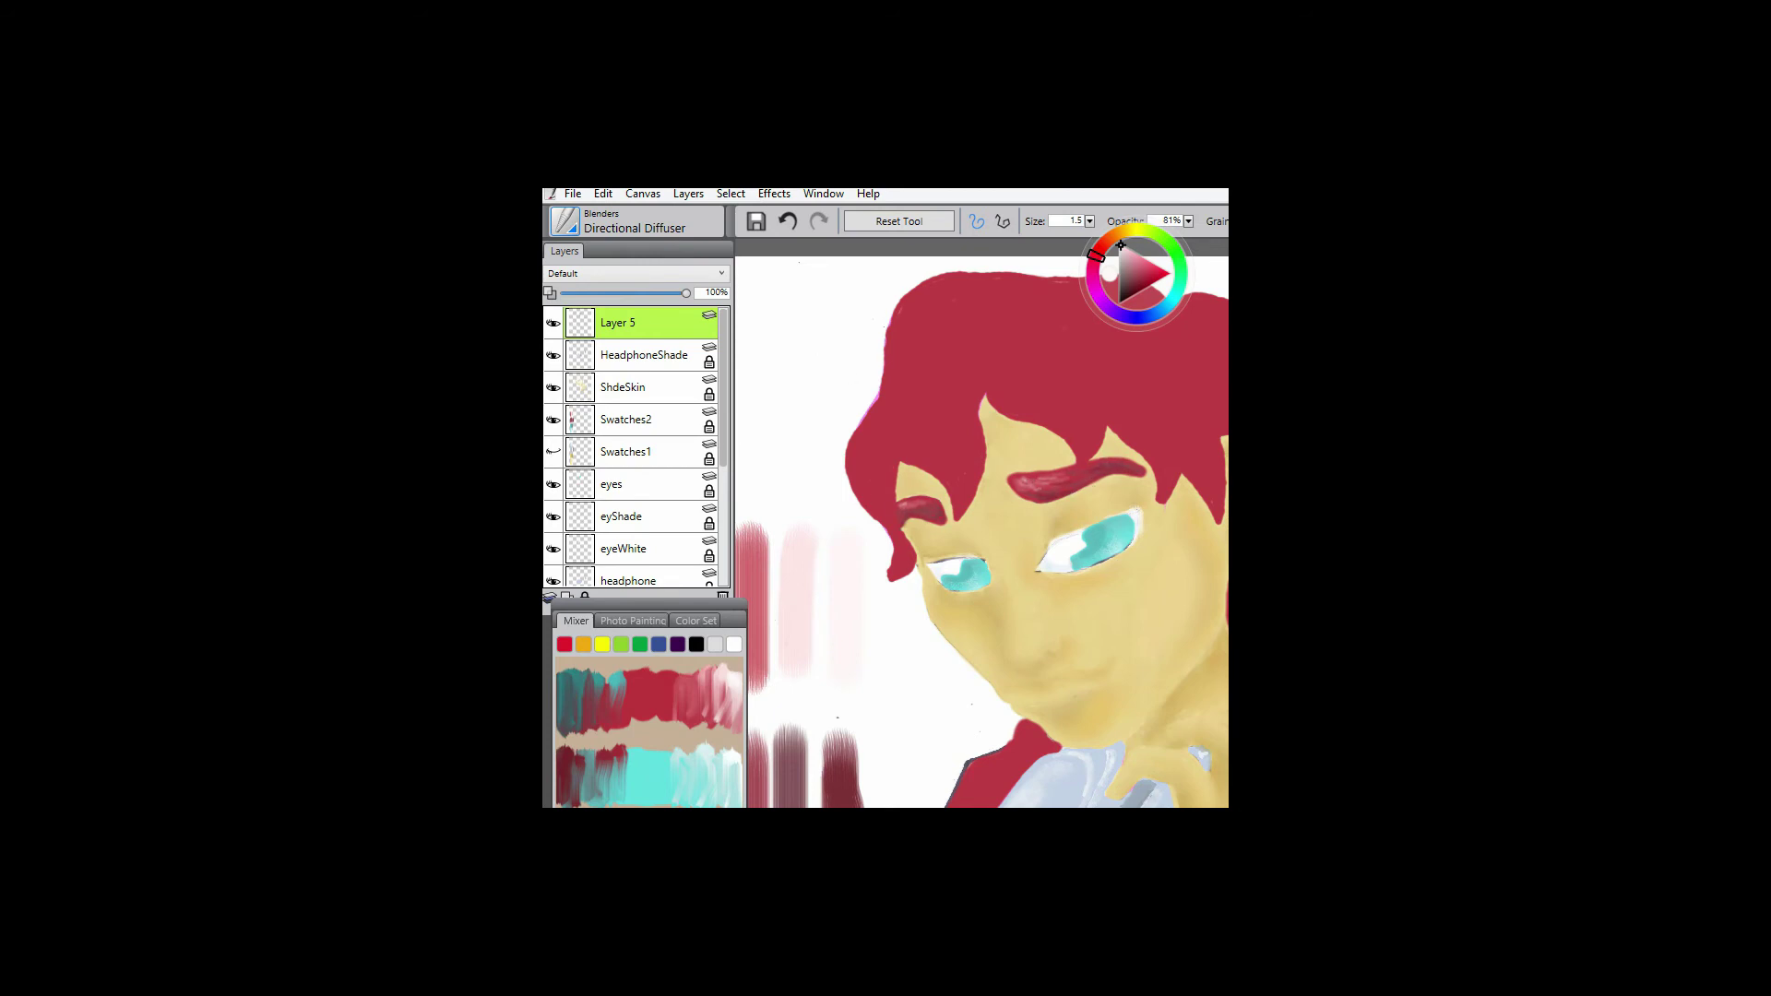
key("ctrl+0")
key("ctrl+plus")
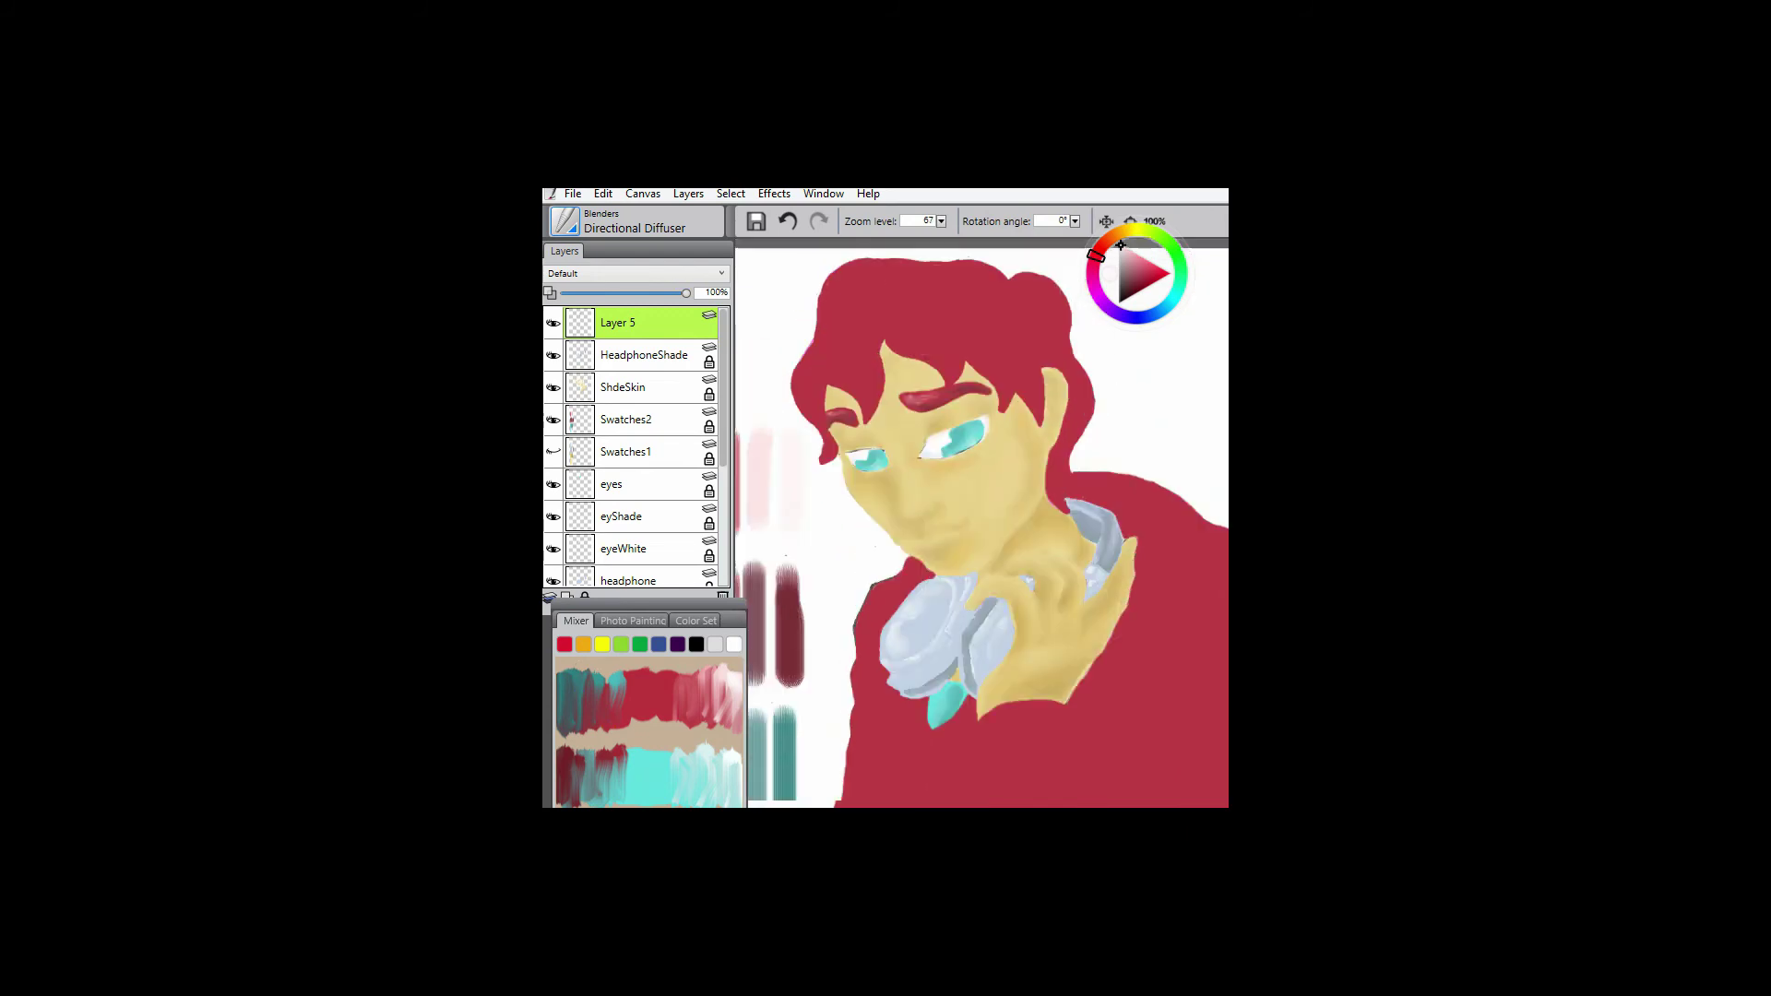
- Hide Layer 4 and airbrush dark muted red shading on the hair around the ear at size 5.7 and 61% opacity
scroll(636, 452, "down", 2)
left_click(552, 542)
left_click(553, 542)
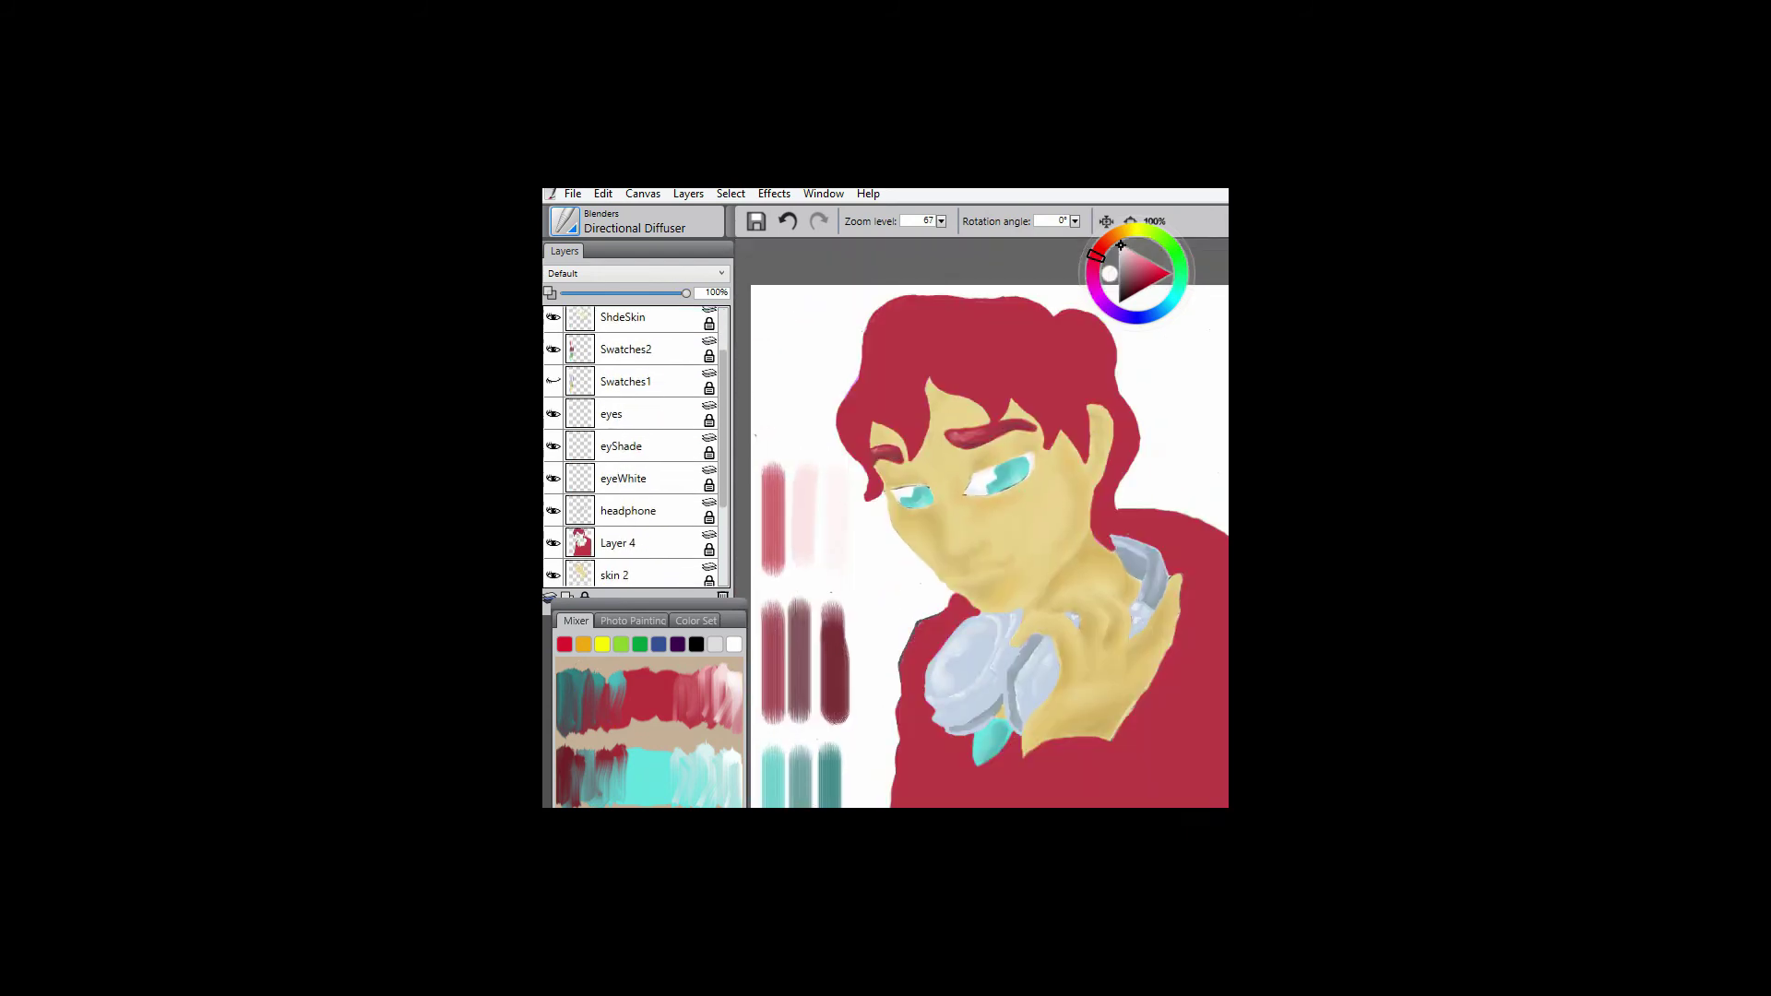
left_click(565, 222)
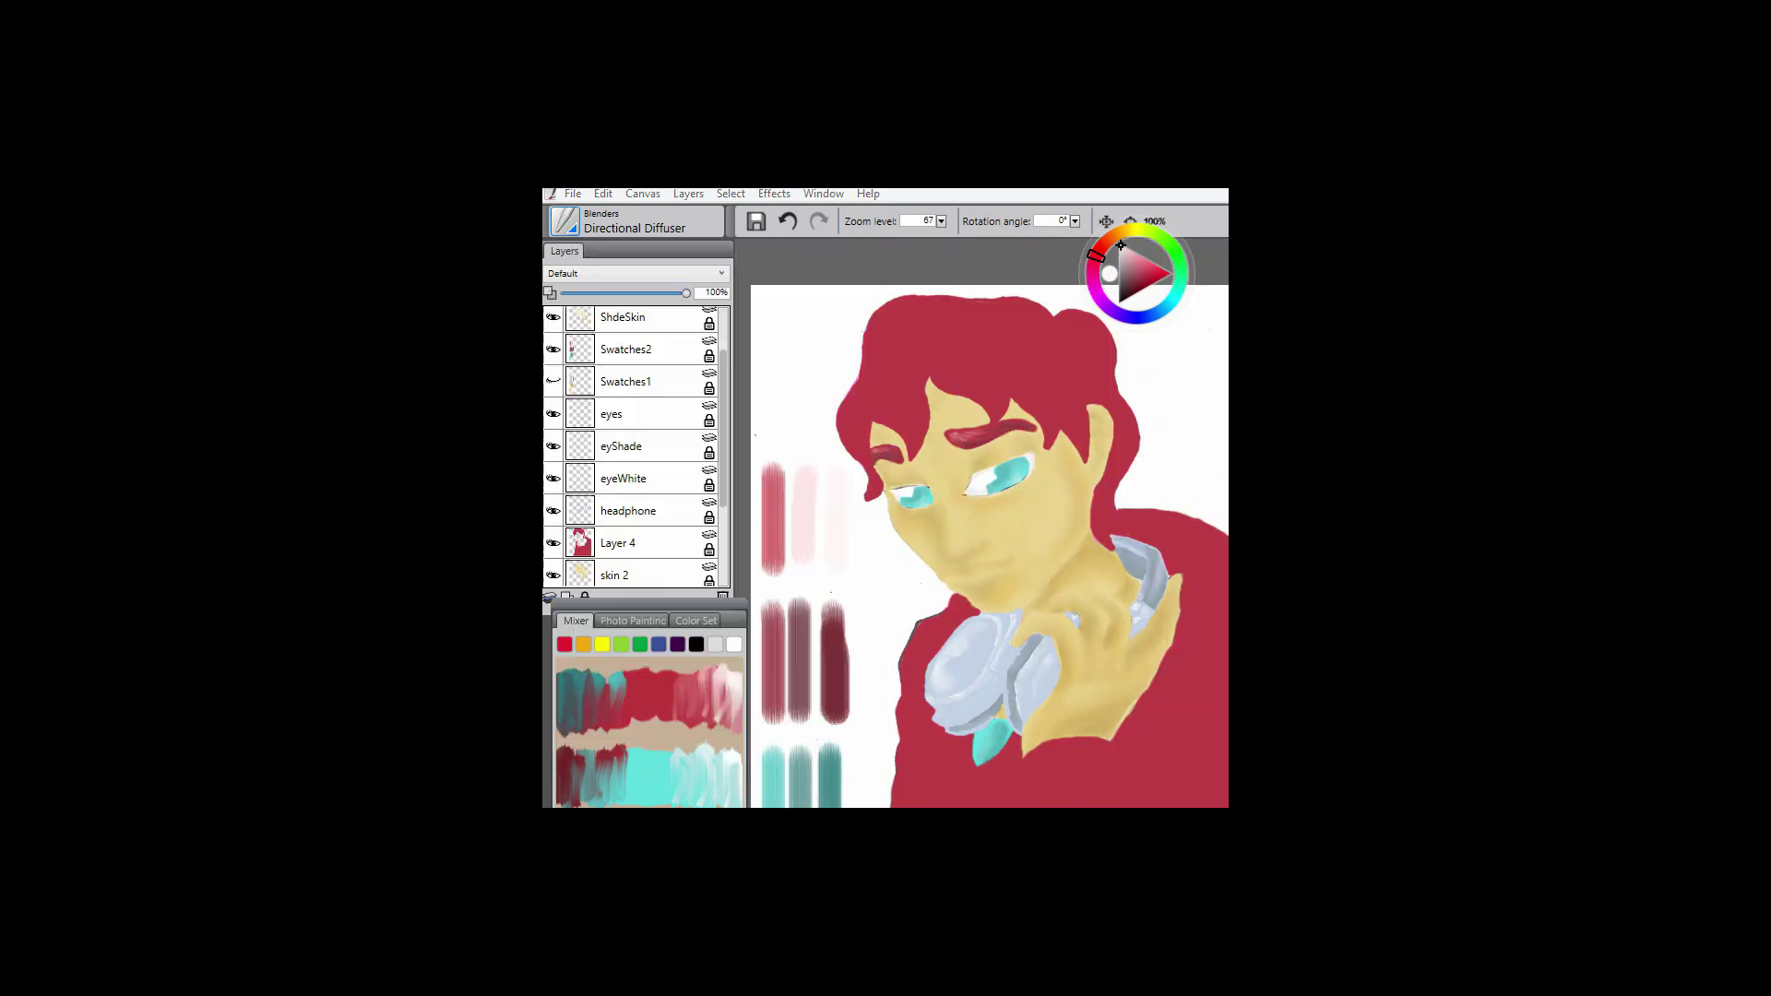
left_click(600, 339)
left_click(774, 401)
left_click(1129, 279)
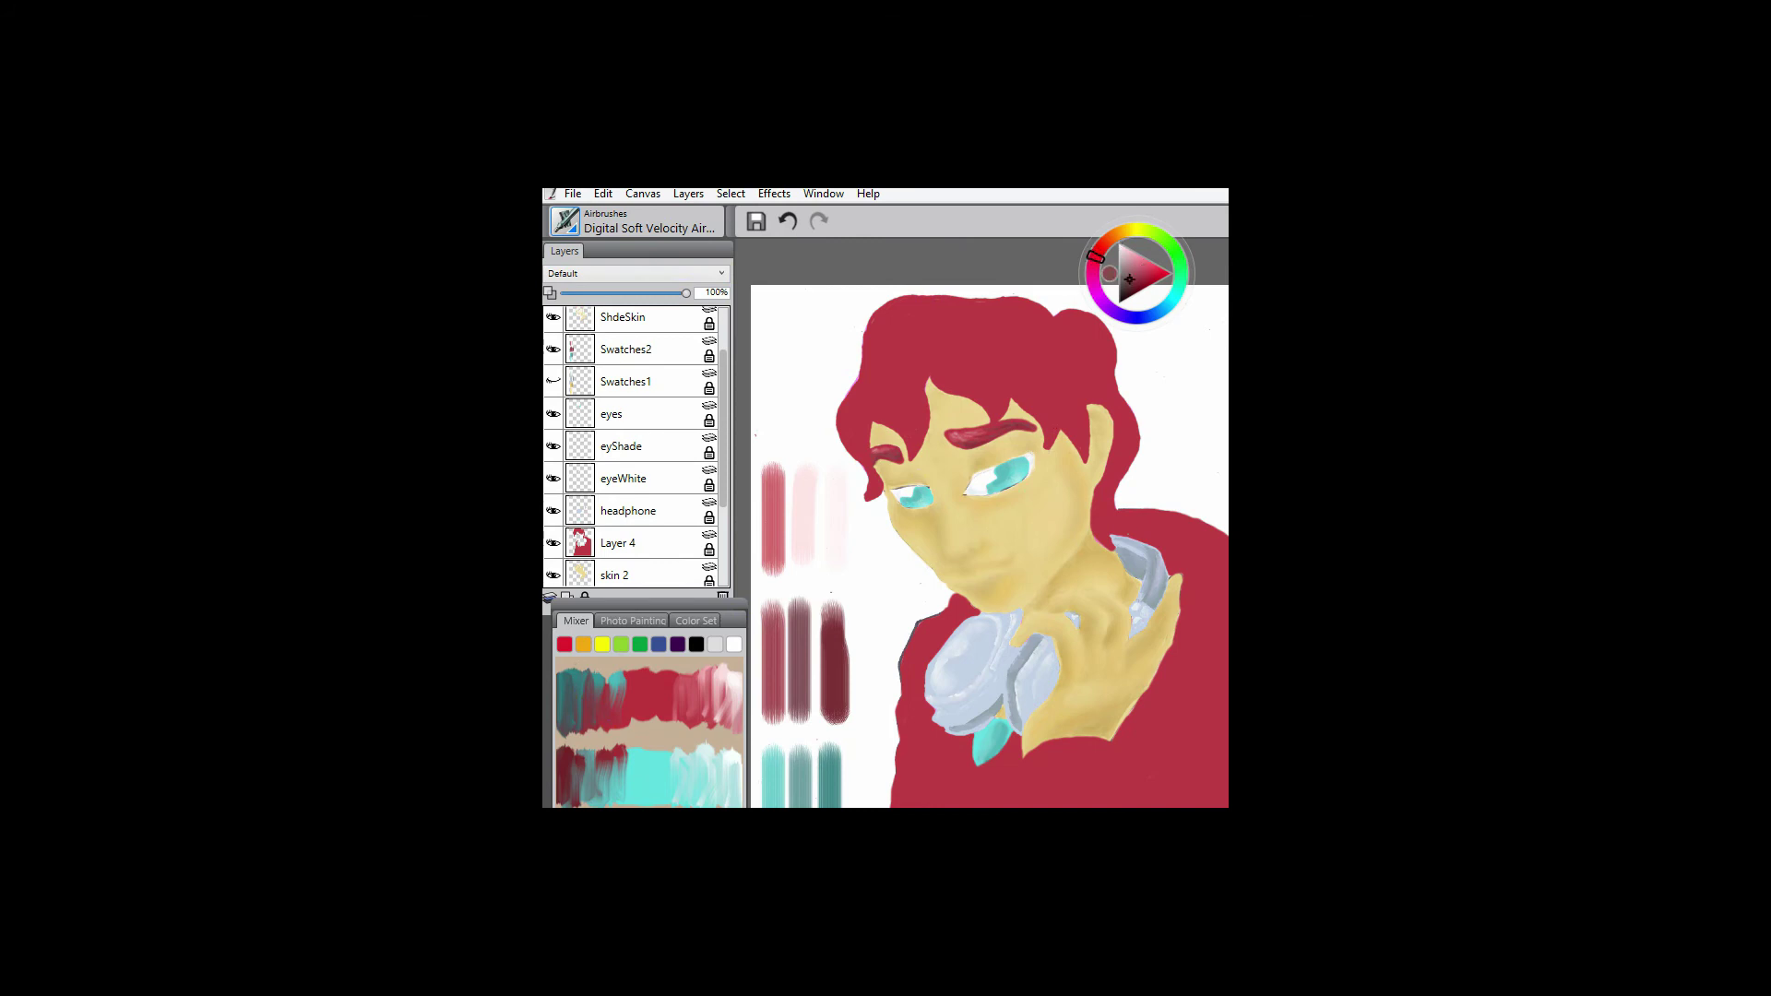
left_click(553, 543)
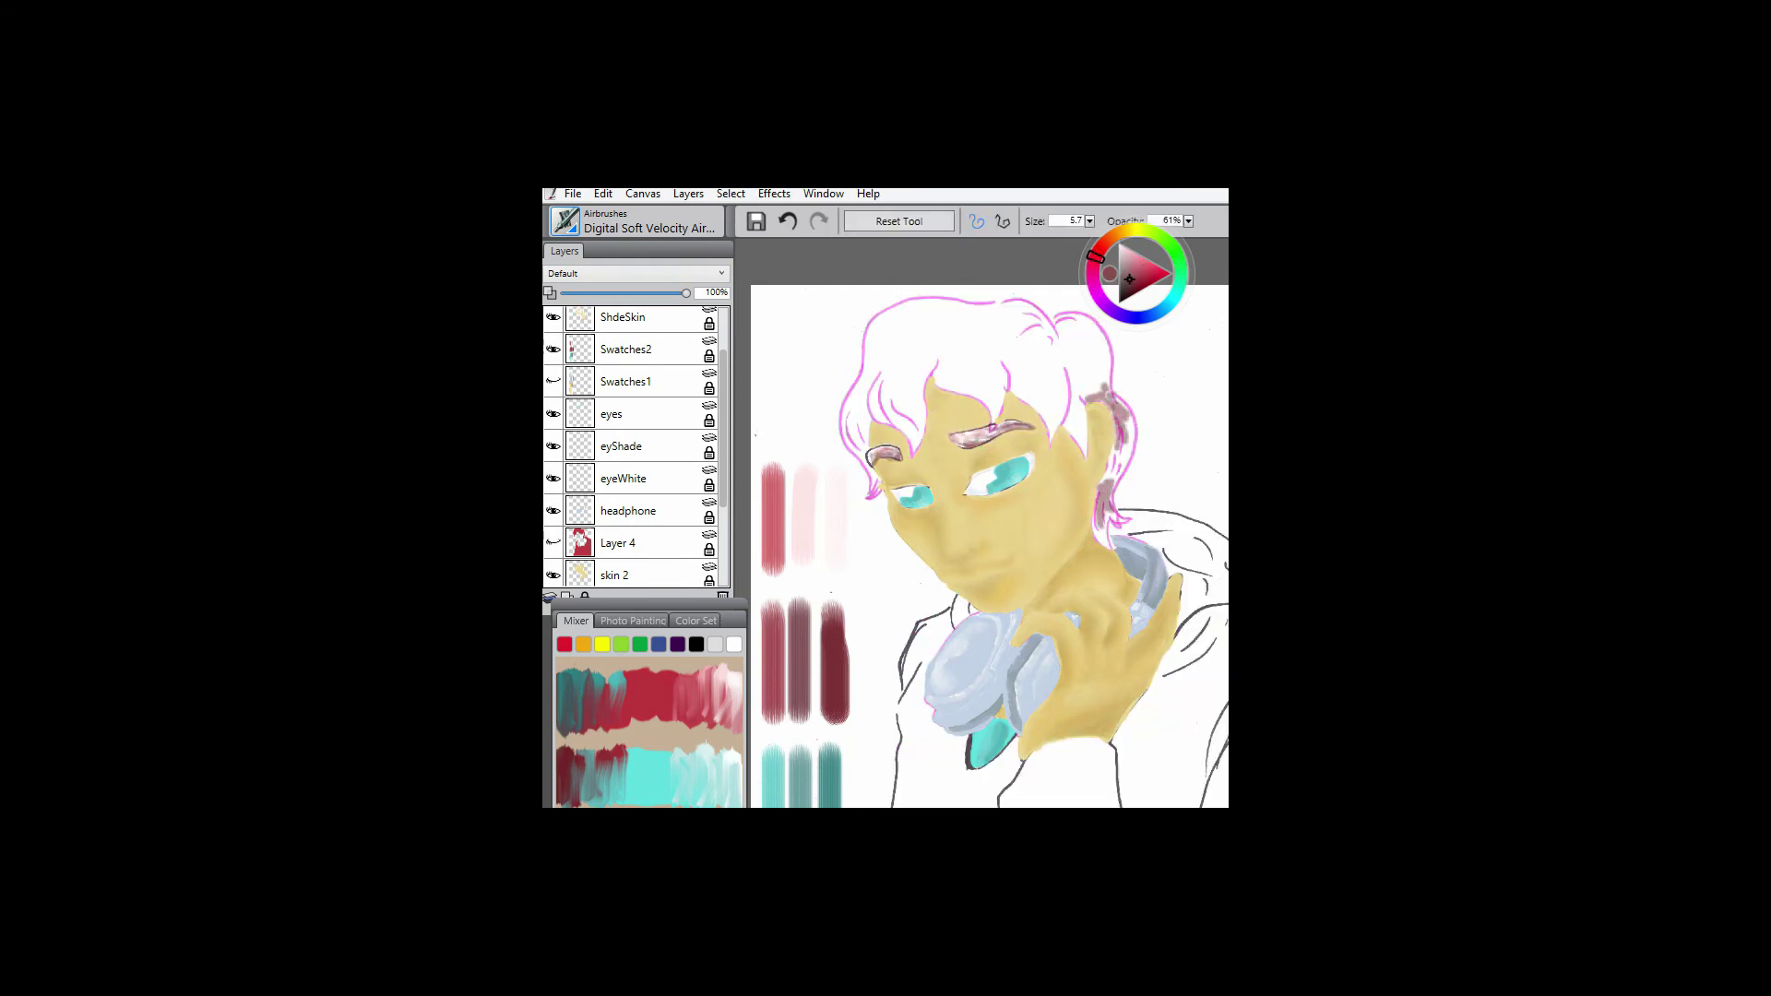
left_click(1135, 284)
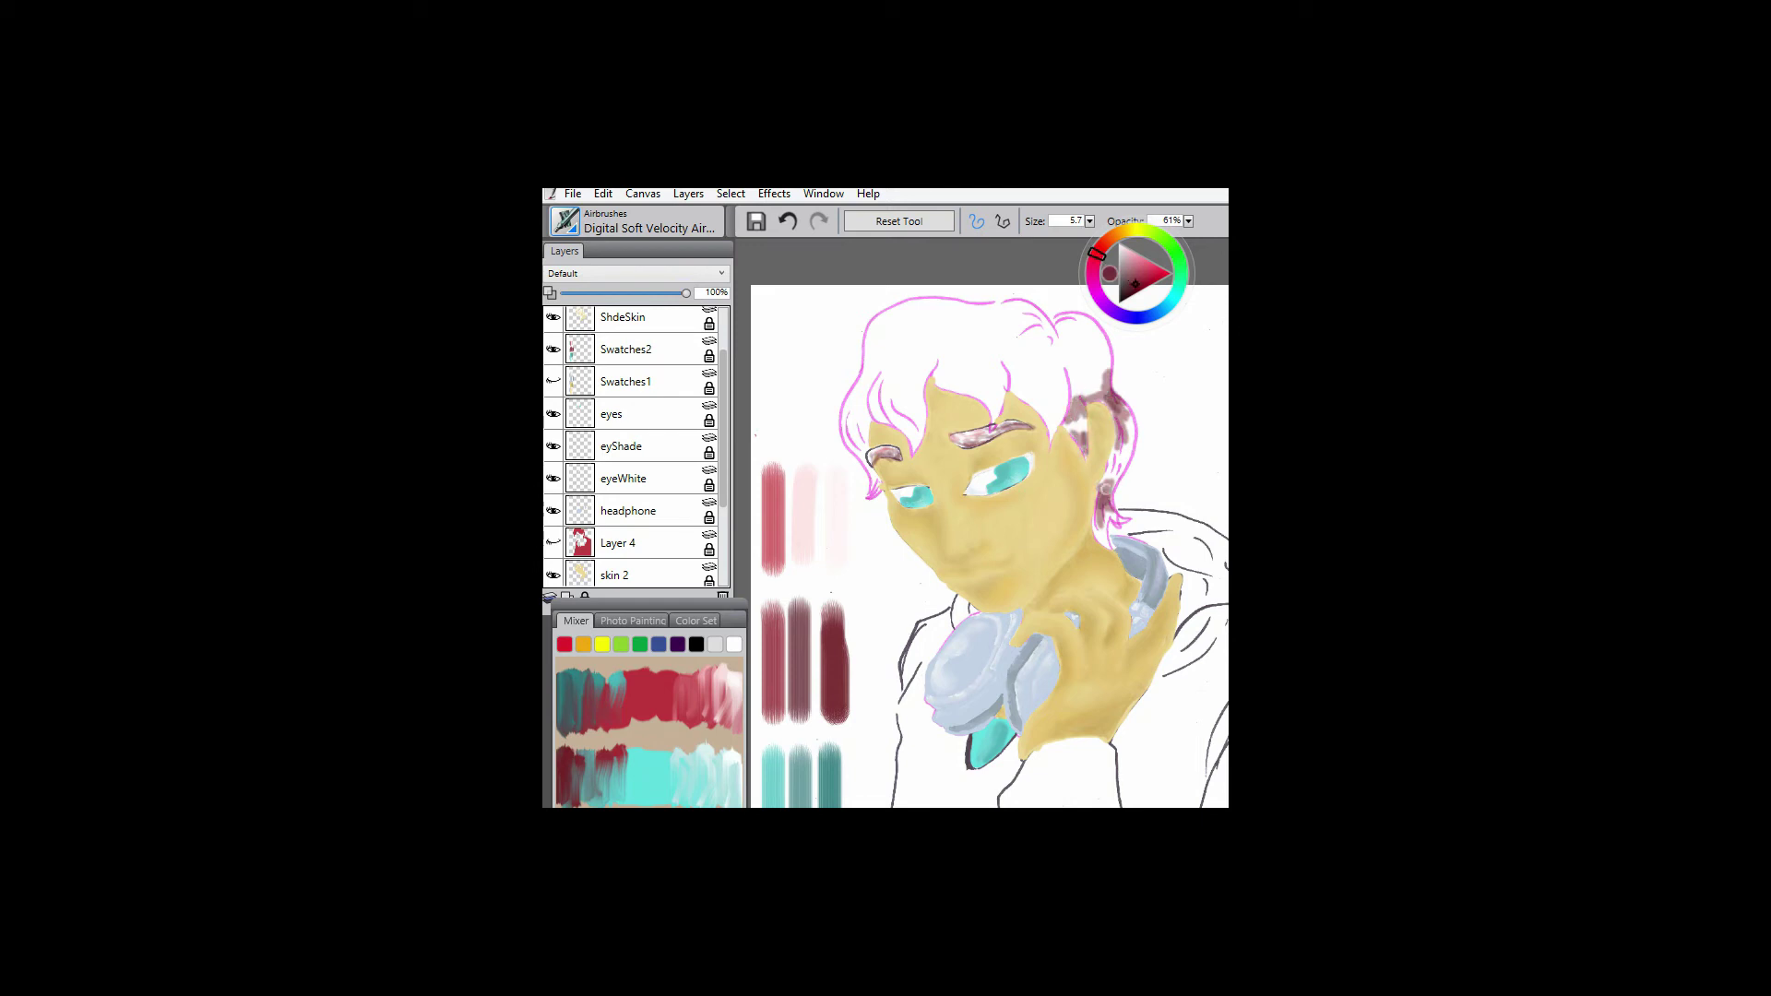
mouse_move(1123, 417)
left_mouse_down()
mouse_move(1134, 511)
mouse_move(1118, 466)
mouse_move(1047, 456)
mouse_move(1070, 479)
mouse_move(1061, 526)
mouse_move(1060, 419)
mouse_move(1081, 442)
mouse_move(1107, 422)
left_mouse_up()
- Airbrush alternating dark red tones along the fringe and the remaining hair locks, following the line art
left_click(1129, 279)
left_click(1136, 282)
left_click(1130, 278)
mouse_move(888, 404)
left_mouse_down()
mouse_move(1028, 461)
mouse_move(1005, 415)
mouse_move(963, 461)
mouse_move(1010, 504)
mouse_move(883, 452)
mouse_move(931, 461)
mouse_move(922, 530)
mouse_move(895, 470)
mouse_move(881, 554)
mouse_move(863, 535)
mouse_move(899, 457)
mouse_move(1070, 487)
left_mouse_up()
left_click(870, 501, "alt")
mouse_move(894, 452)
left_mouse_down()
mouse_move(992, 445)
mouse_move(933, 420)
mouse_move(989, 418)
mouse_move(1086, 466)
left_mouse_up()
left_click(1089, 466, "alt")
left_click(1067, 440, "alt")
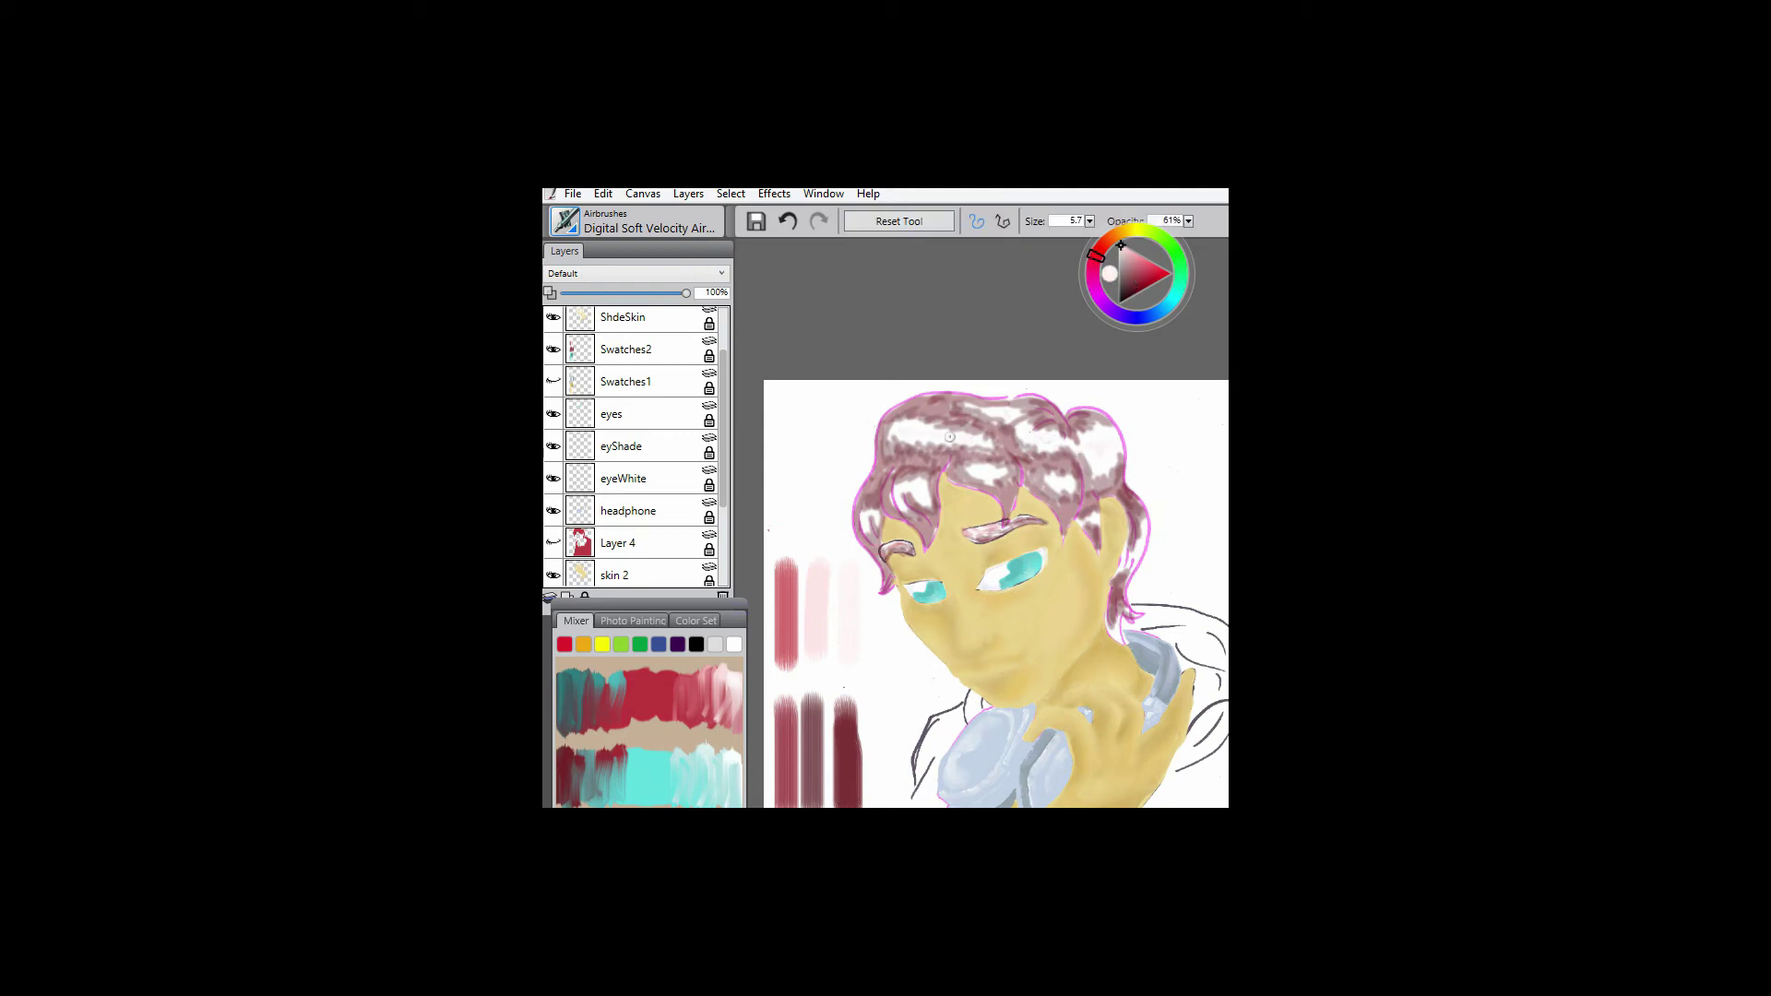
- Airbrush near-white highlights into the hair locks and show Layer 4 again
left_click(1120, 246)
mouse_move(1141, 532)
left_mouse_down()
mouse_move(1095, 425)
mouse_move(959, 434)
left_mouse_up()
left_click(637, 543)
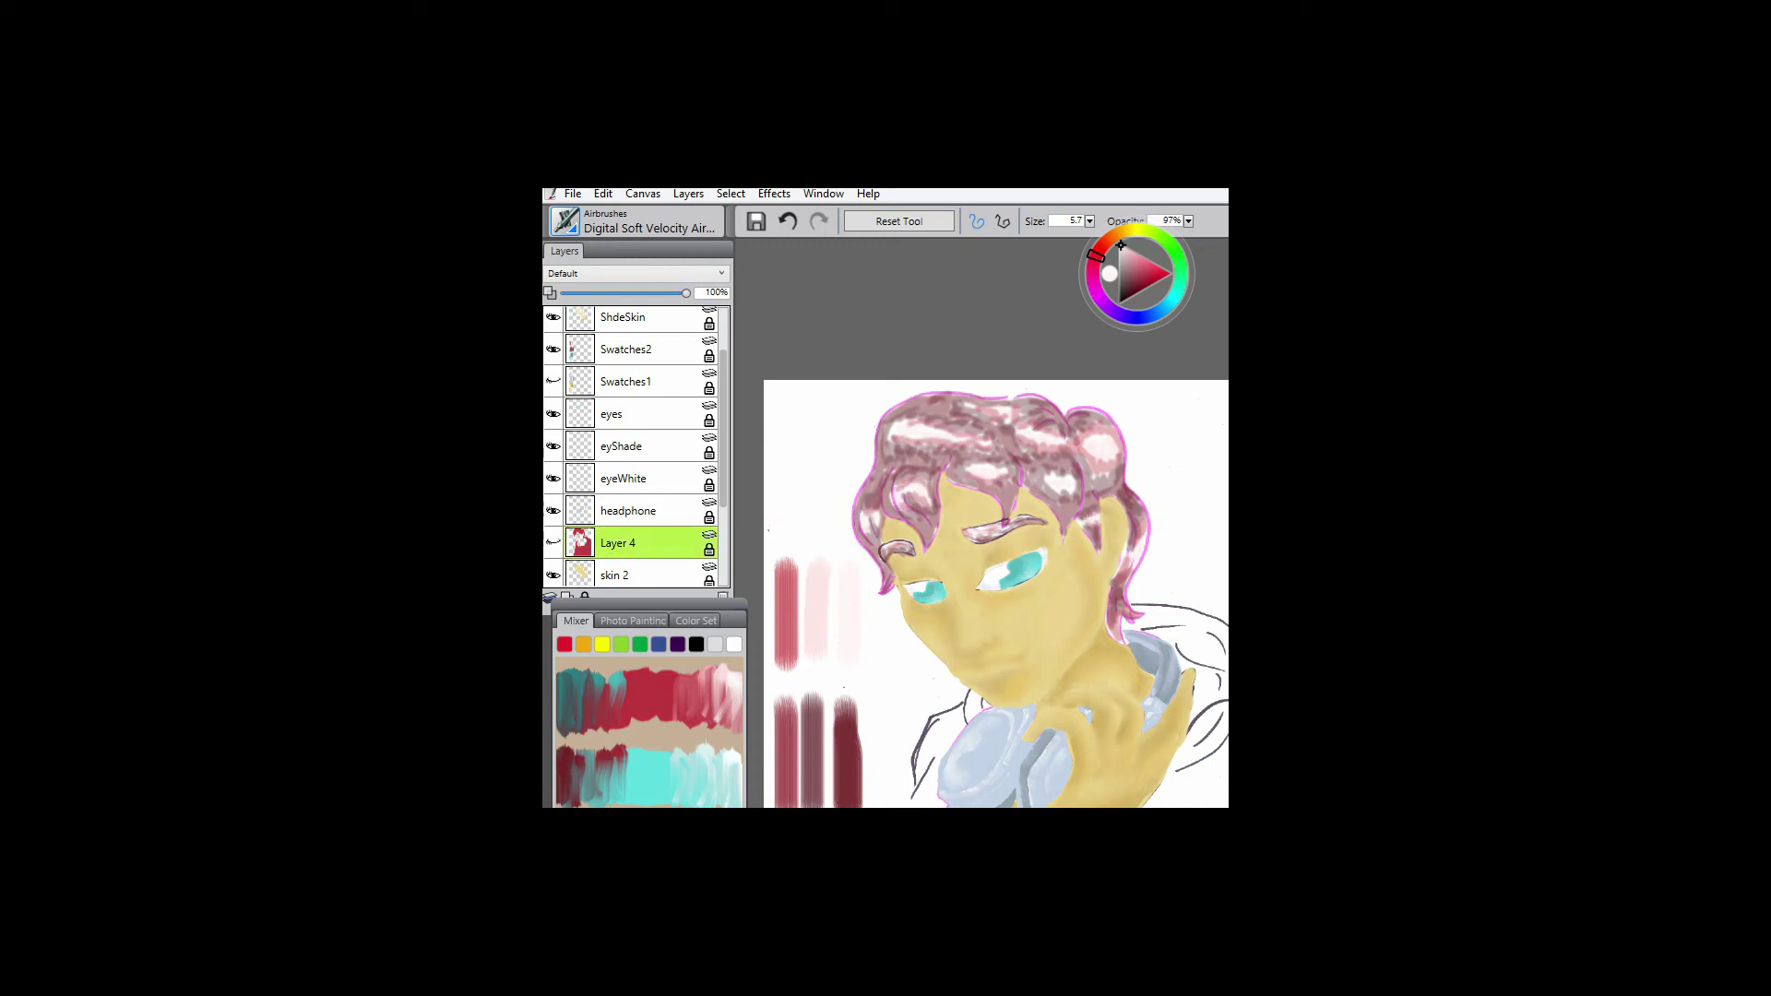
left_click(553, 542)
- Make Layer 5 active and blend the hair shading with the Pointed Stump at size 4.5, undoing the last stroke
key("ctrl+shift+n")
left_click(565, 222)
left_click(598, 414)
left_click(779, 587)
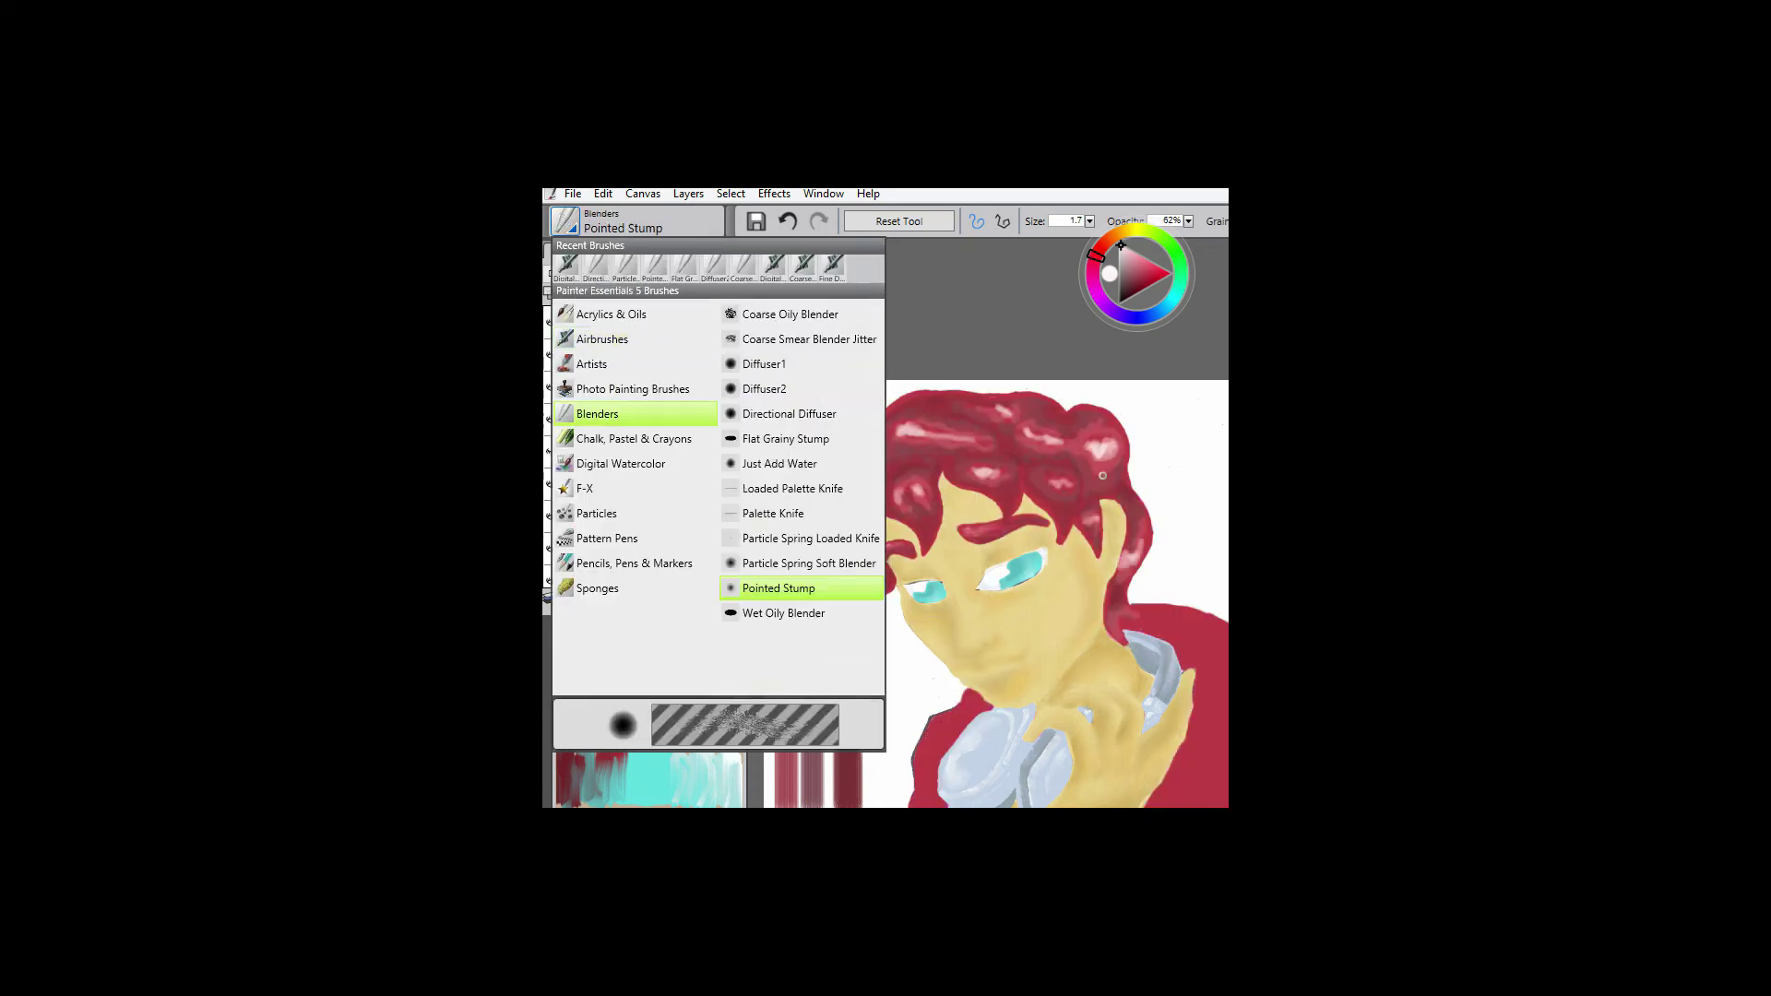
left_click(935, 450)
key("ctrl+z")
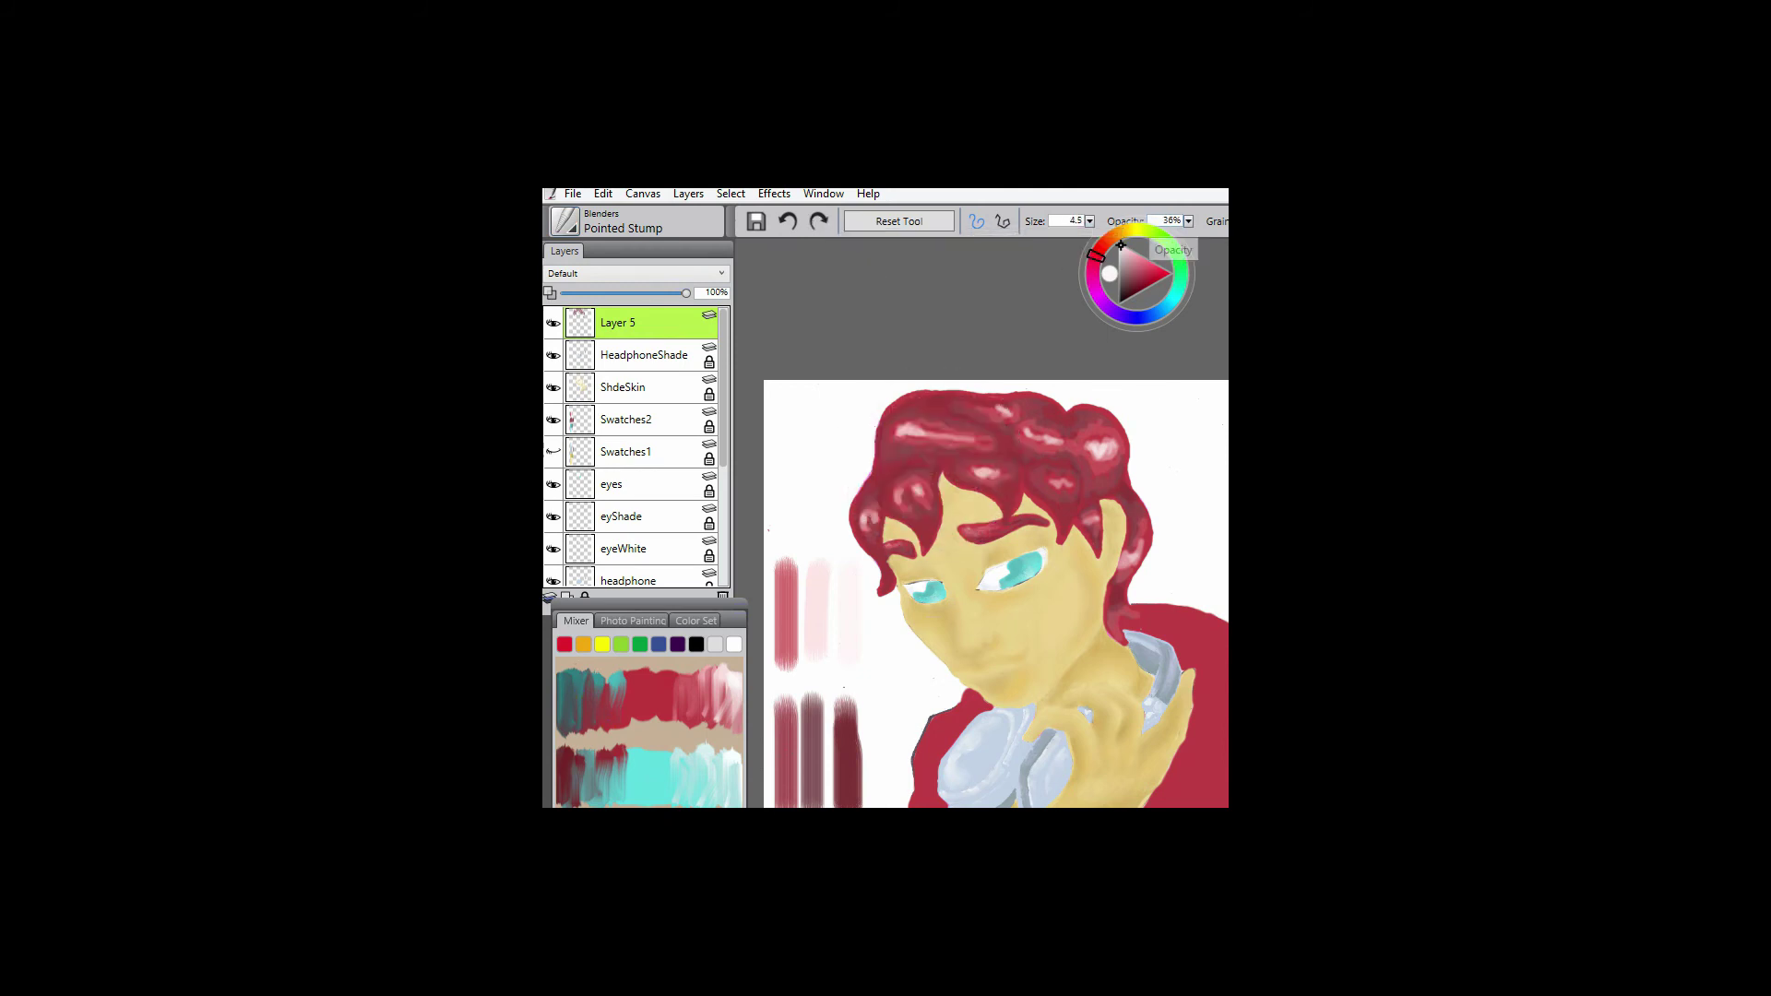
key("ctrl+minus")
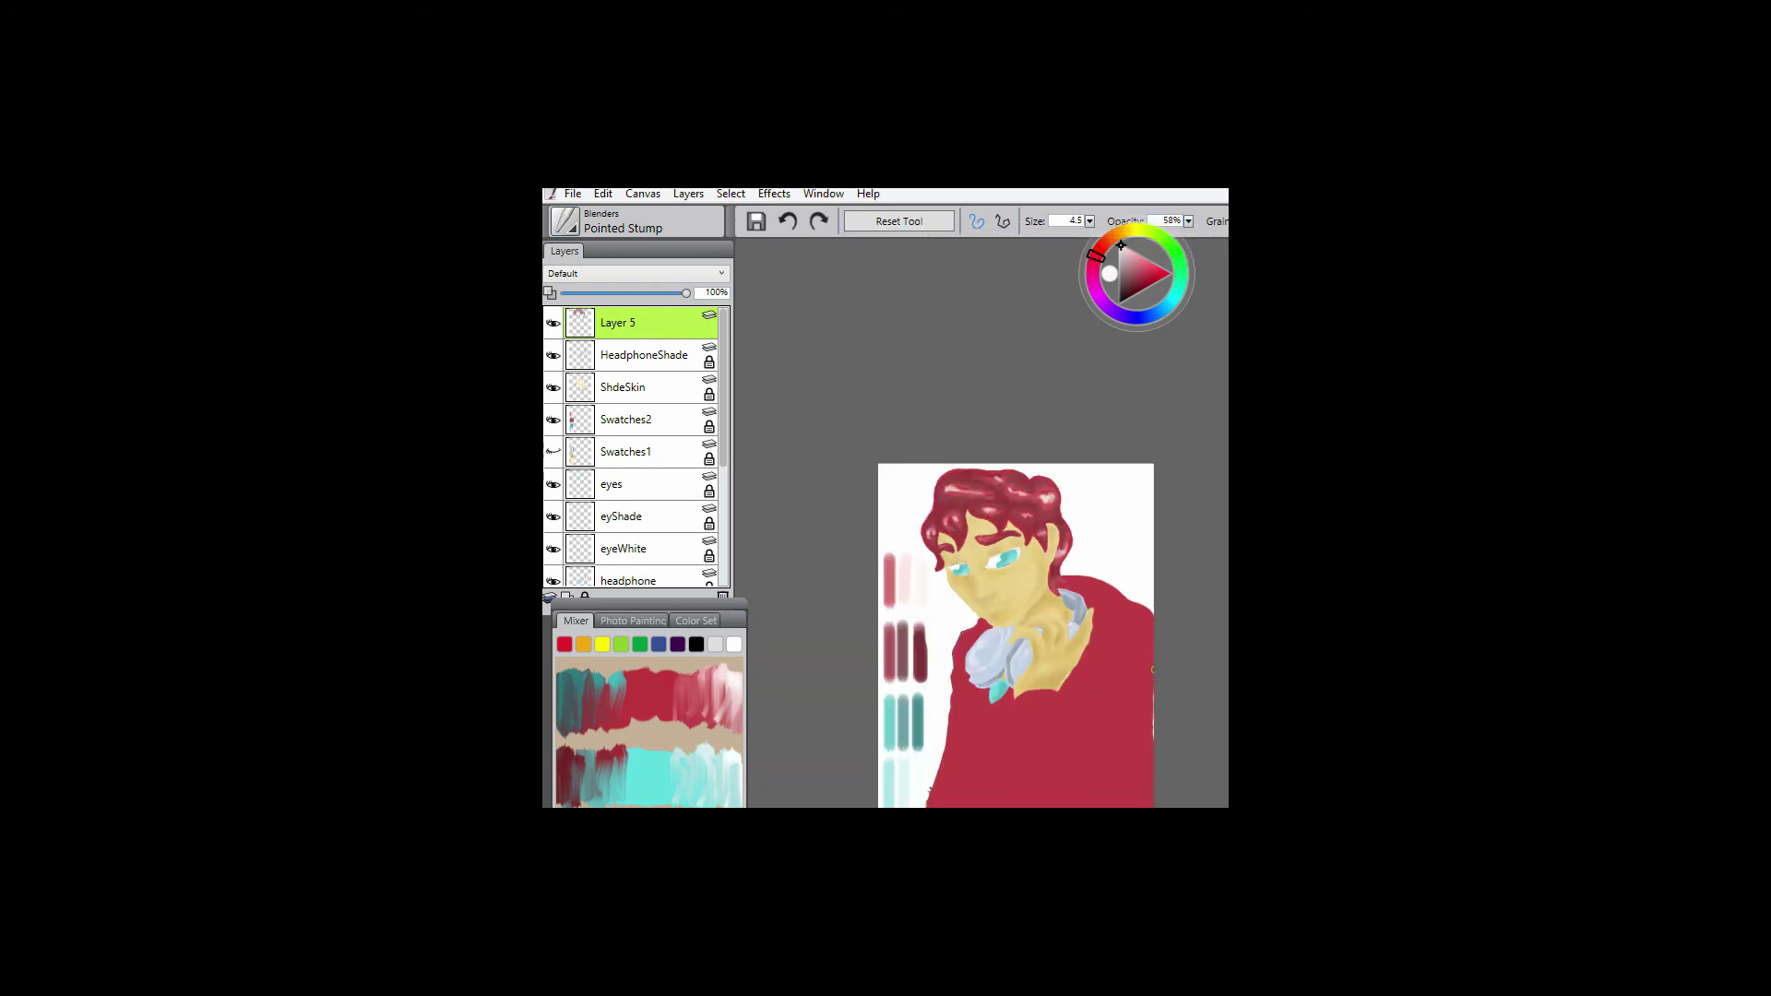
- Smooth the hair shading and highlights with the Coarse Smear Blender Jitter at size 1.7 and 24% opacity
left_click(565, 222)
left_click(802, 353)
key("ctrl+plus")
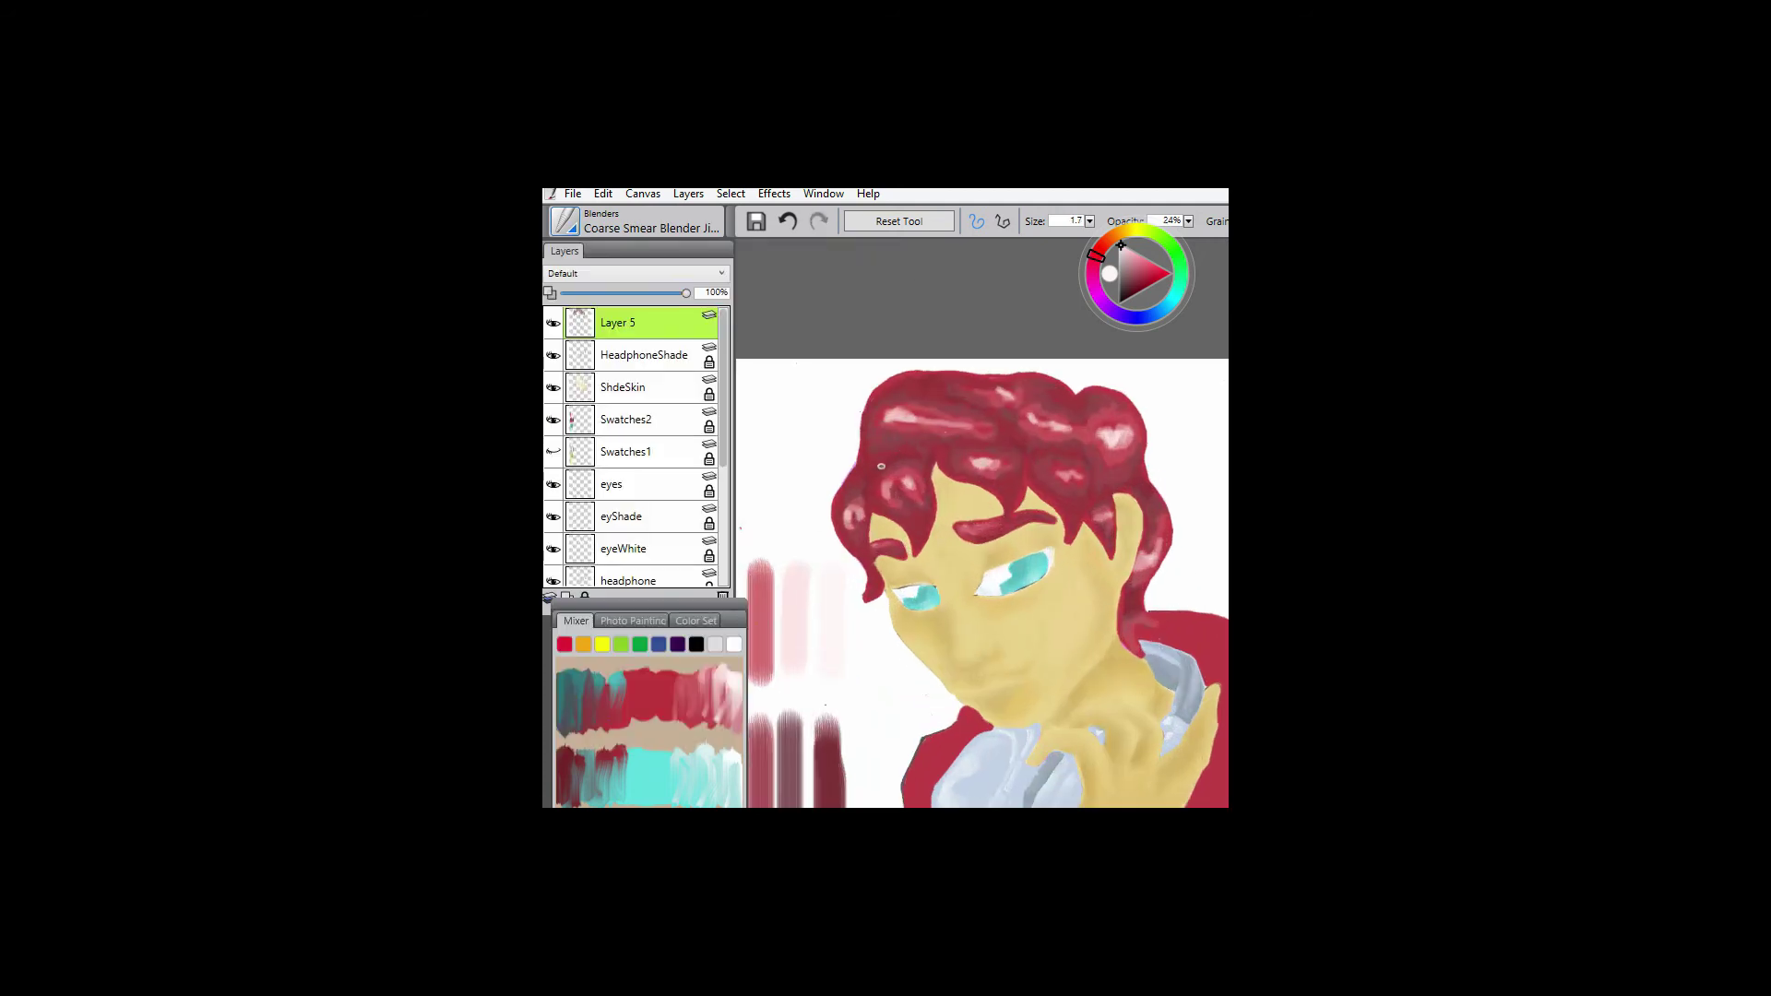
left_click(564, 221)
left_click(802, 353)
- Try the Just Add Water blender on the hair and adjust its brush size
left_click(565, 221)
left_click(793, 459)
left_click(1089, 221)
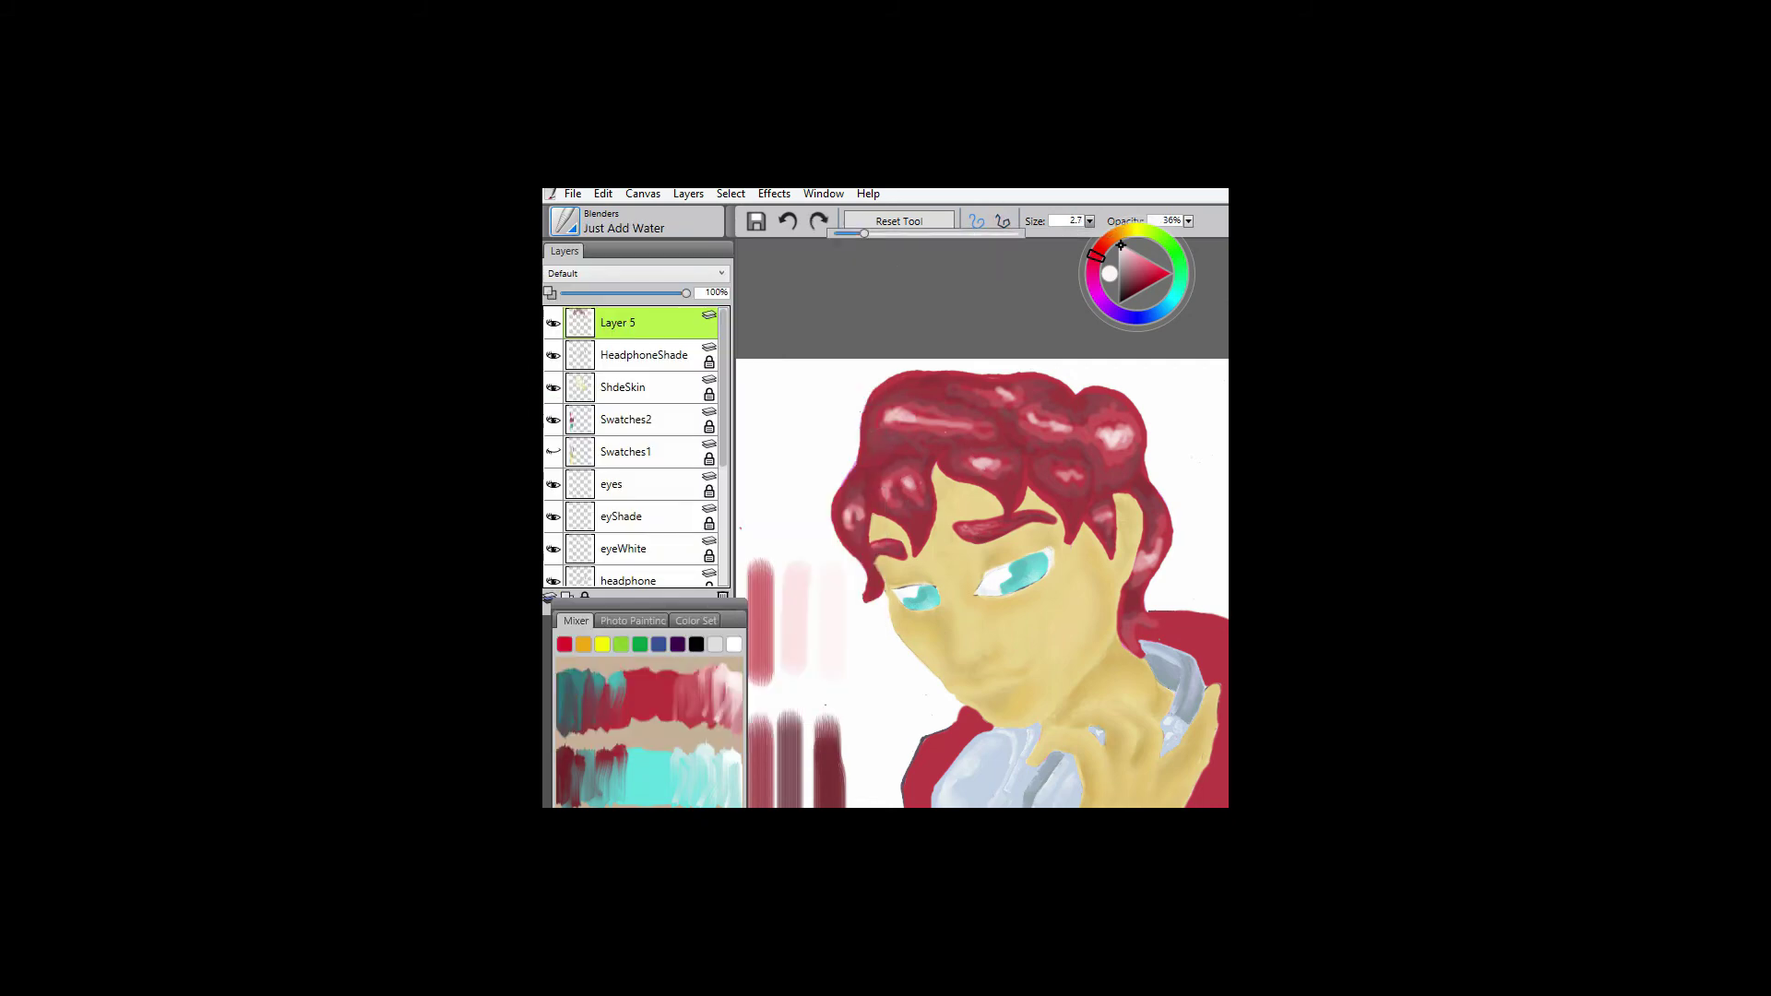
left_click_drag(836, 233, 957, 232)
- Try the Particle Spring Loaded Knife and Particle Spring Soft Blender on the hair, undoing a stroke and lowering the opacity
left_click(565, 222)
left_click(793, 581)
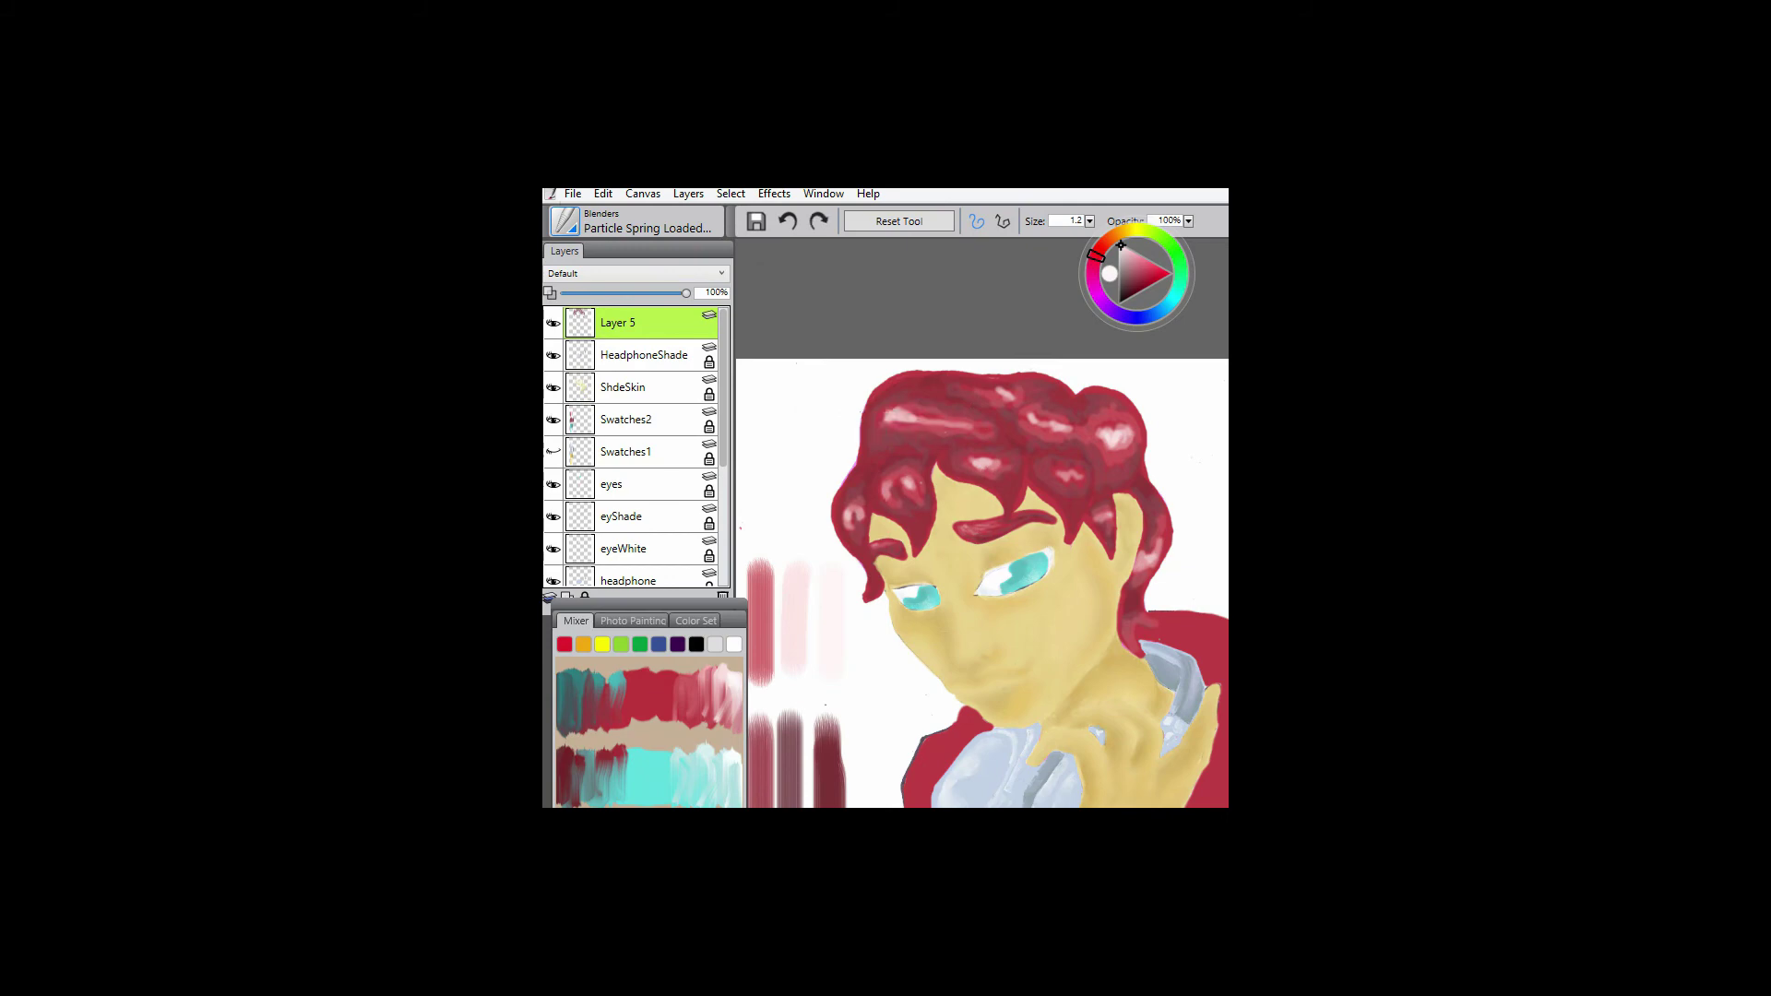
key("ctrl+z")
left_click(1188, 222)
left_click_drag(1127, 233, 1032, 234)
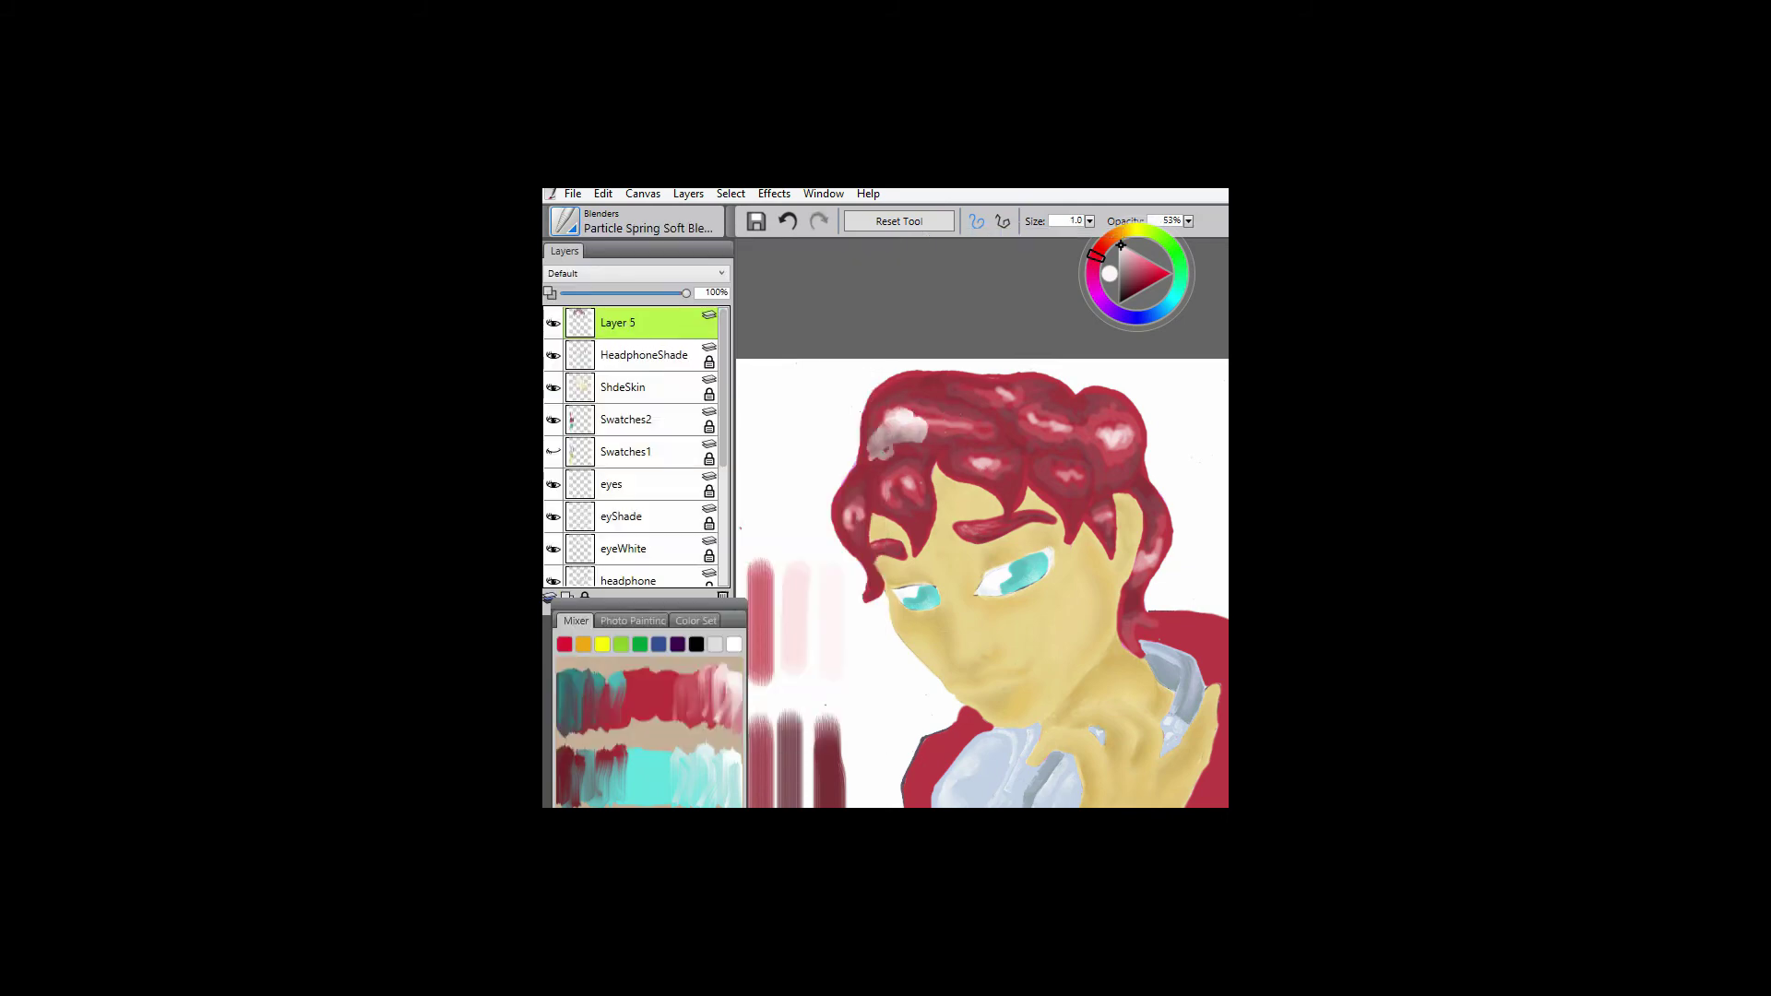
- Switch to the Mechanical Pencil, make a test stroke beside the hair and undo it
left_click(565, 221)
key("Escape")
left_click(564, 221)
left_click(633, 560)
left_click(794, 515)
left_click_drag(835, 429, 790, 482)
key("ctrl+z")
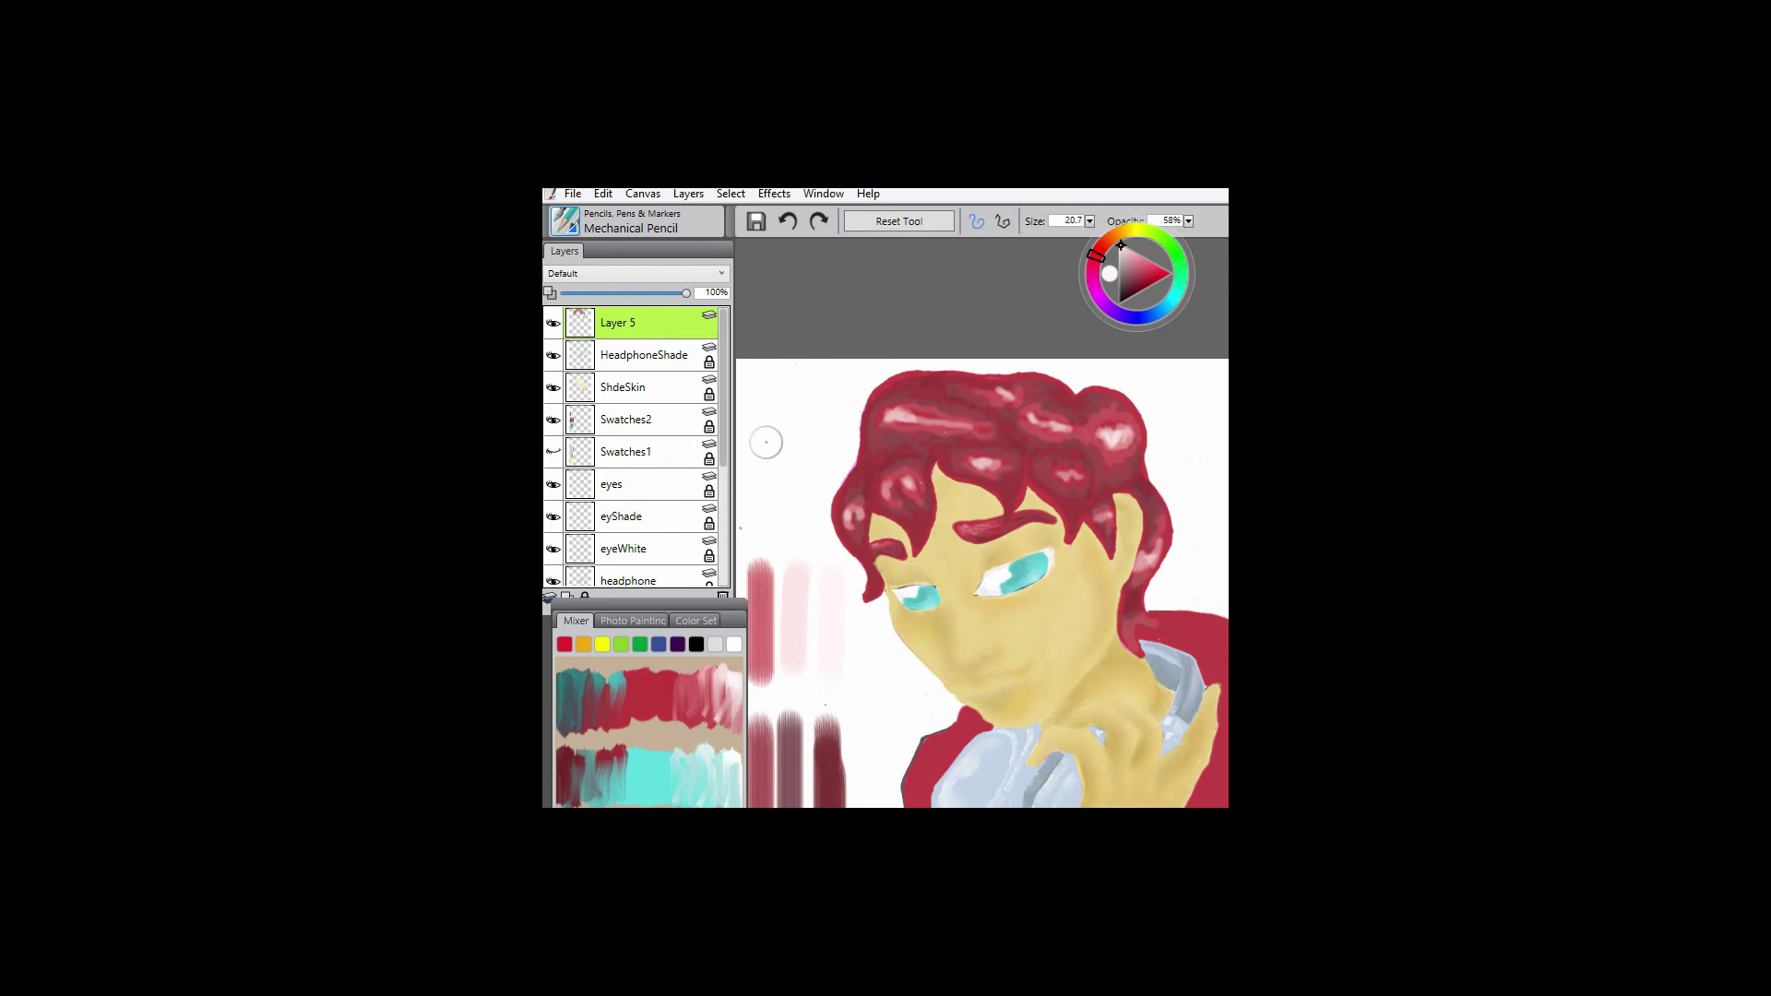
- Hide Layer 4 to expose the jacket line art in the lower part of the illustration
left_click_drag(783, 411, 616, 199)
scroll(636, 442, "down", 5)
left_click(552, 408)
key("ctrl+minus")
key("b")
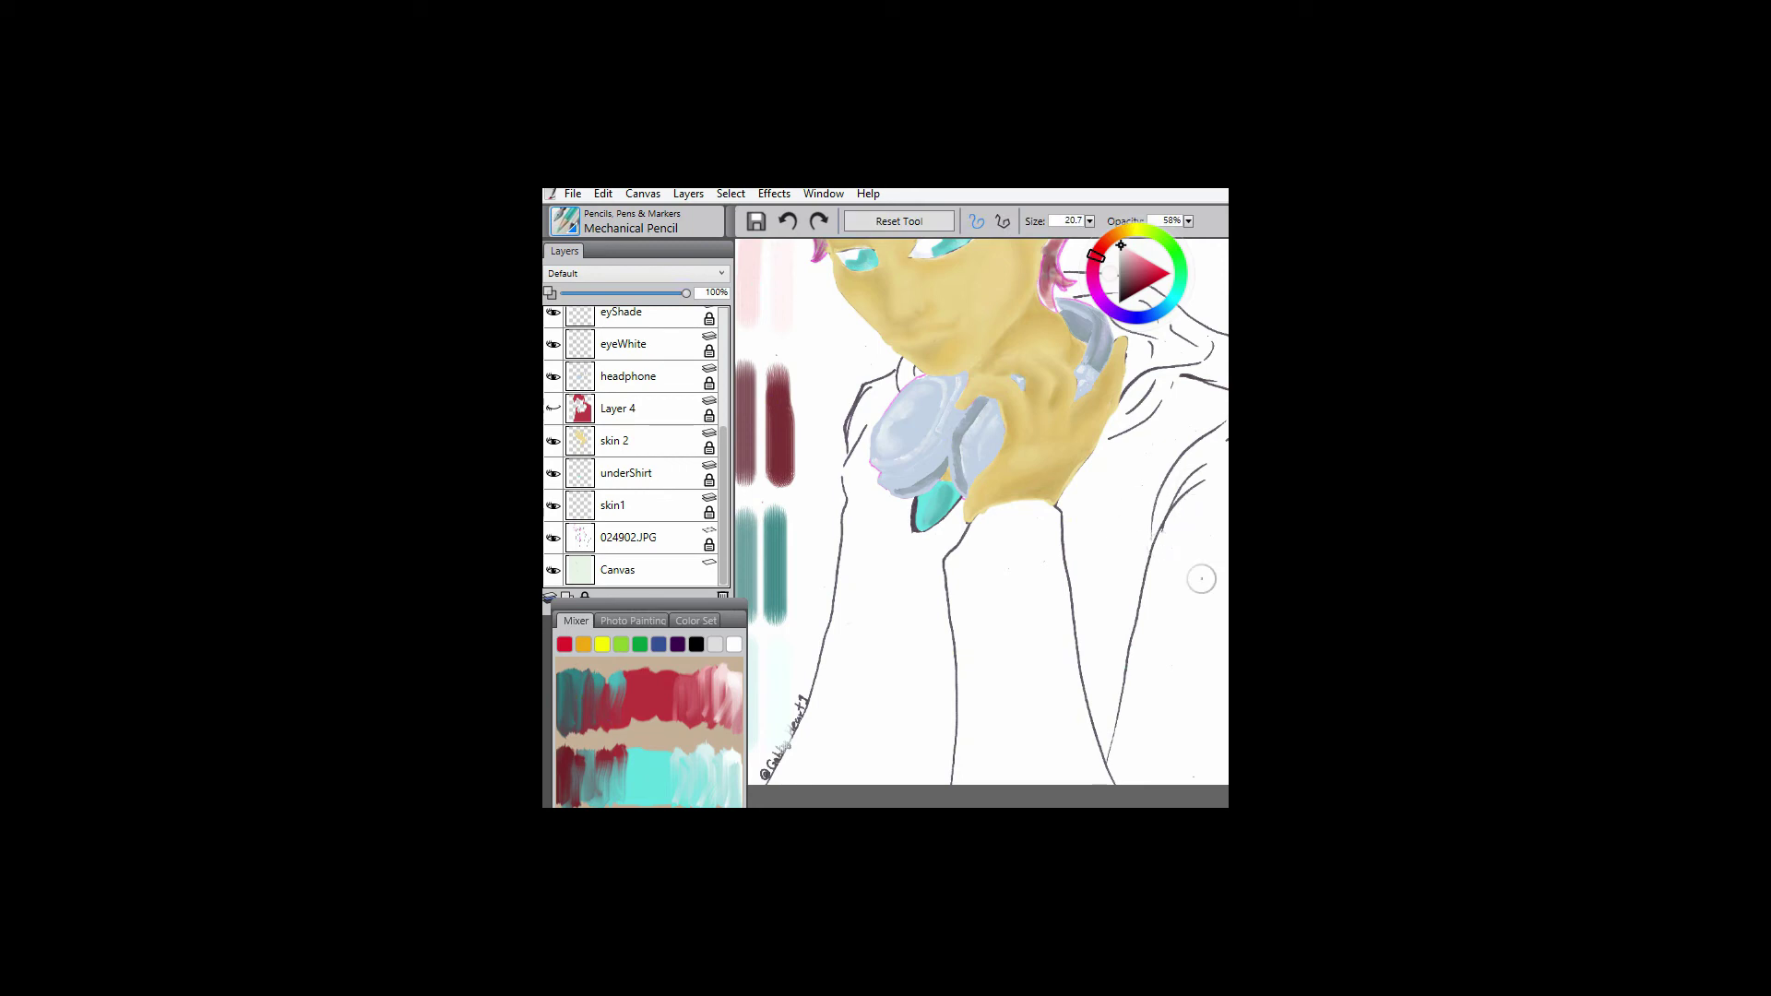
- Try outlining a fold shadow on the hood with the Mechanical Pencil and filling it with the current color, undoing the fills
left_click_drag(1130, 517, 1227, 614)
key("space")
left_click_drag(1103, 263, 908, 314)
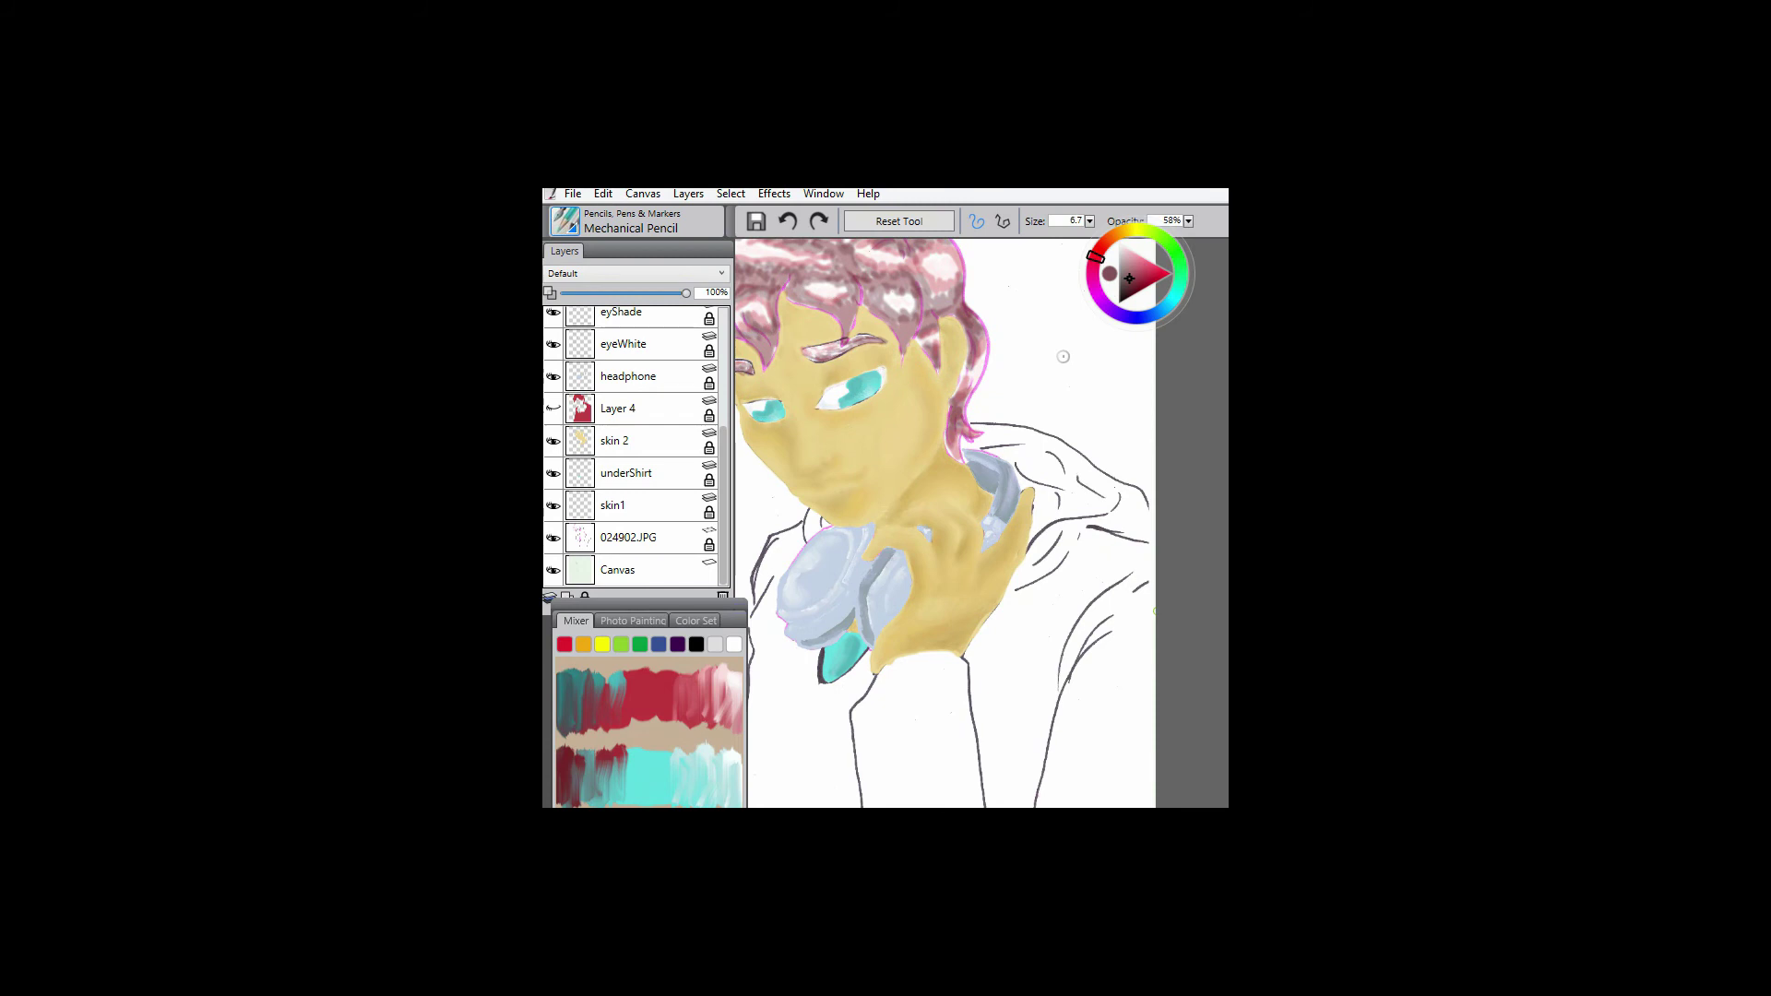
mouse_move(1142, 398)
left_mouse_down()
mouse_move(1026, 468)
mouse_move(1046, 438)
mouse_move(1081, 473)
mouse_move(1021, 443)
mouse_move(1059, 494)
mouse_move(1056, 443)
mouse_move(1073, 471)
mouse_move(989, 432)
left_mouse_up()
key("ctrl+z")
key("space")
key("ctrl+z")
key("f")
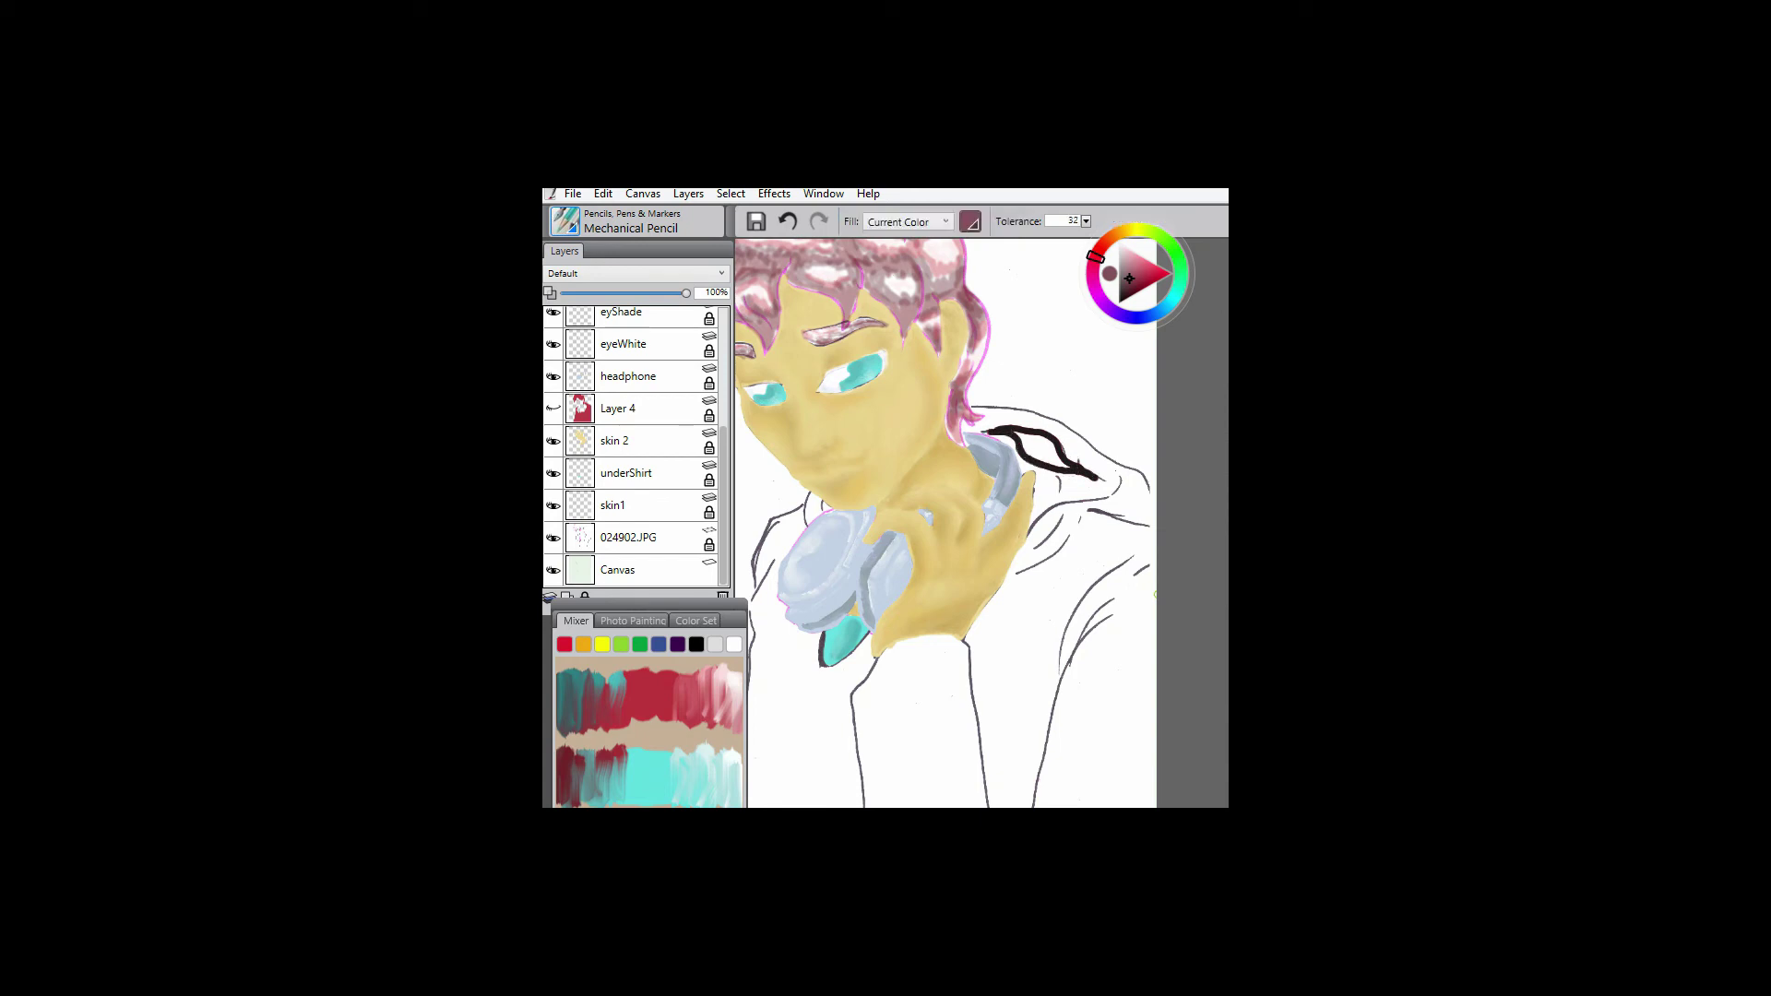
left_click(1042, 449)
key("ctrl+z")
key("ctrl+z")
left_click(1042, 449)
key("ctrl+z")
- Try painting the hood and collar fold shadows with the Mechanical Pencil and undo the strokes
key("p")
mouse_move(1015, 430)
left_mouse_down()
mouse_move(1057, 464)
mouse_move(1051, 493)
mouse_move(964, 551)
left_mouse_up()
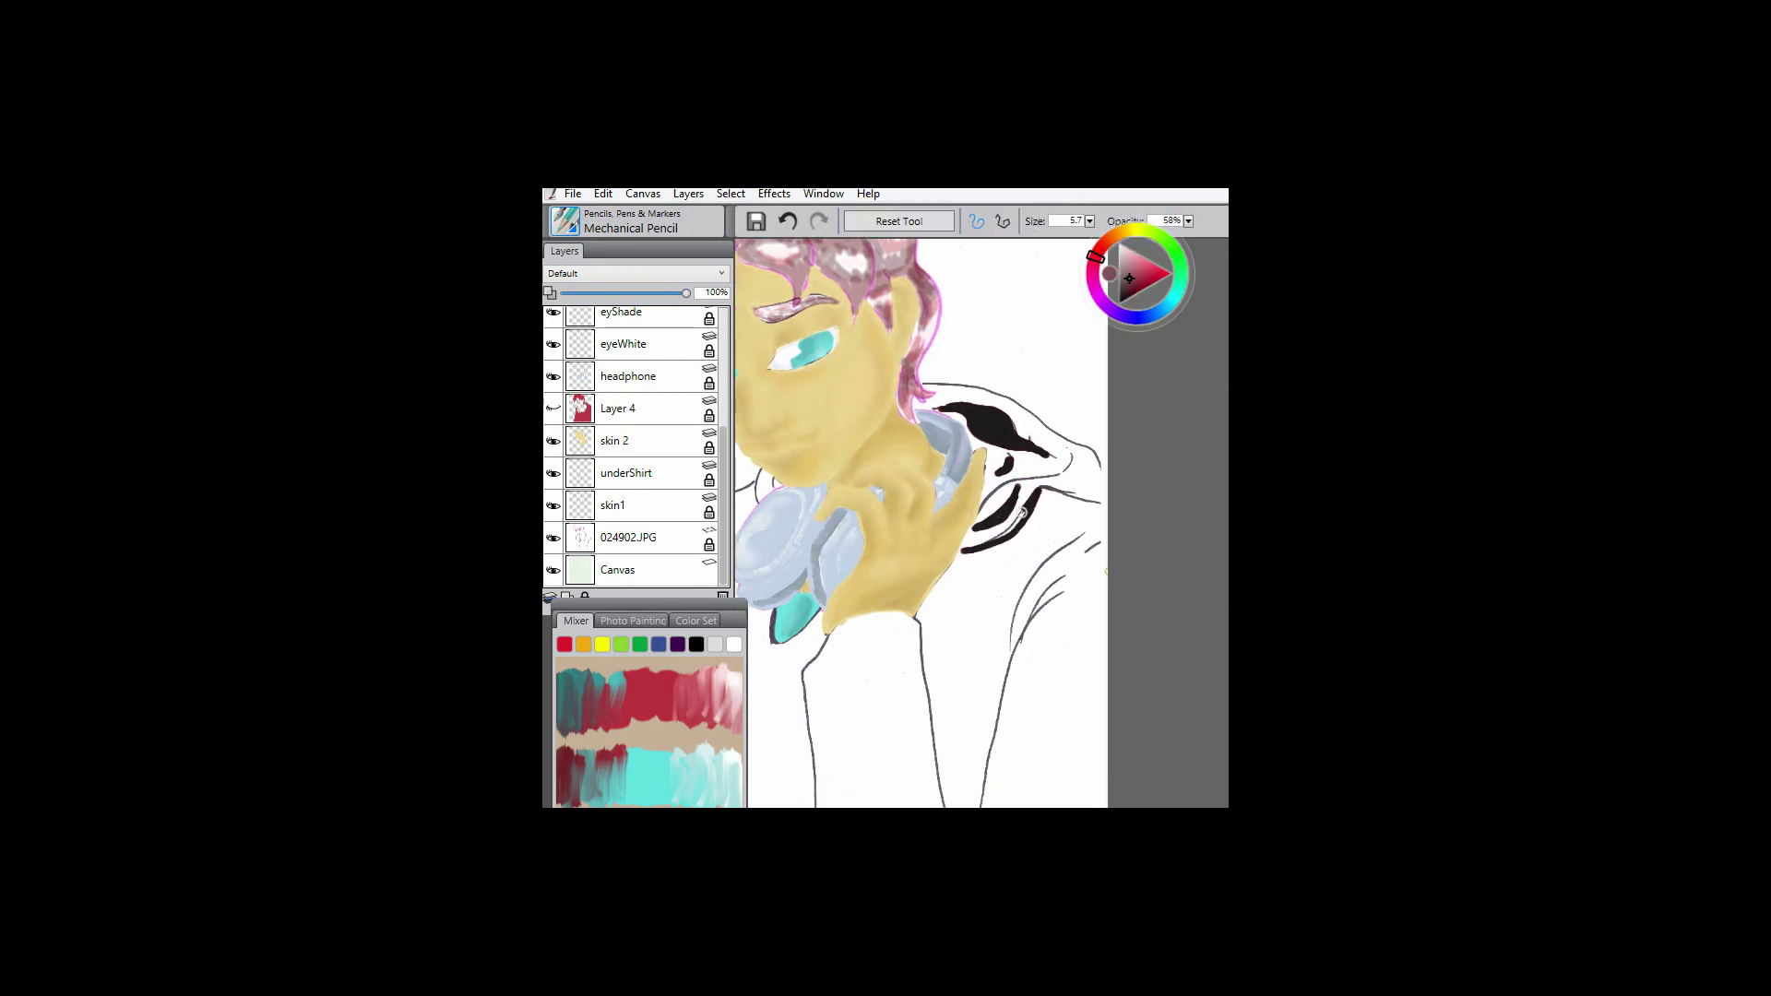
key("ctrl+z")
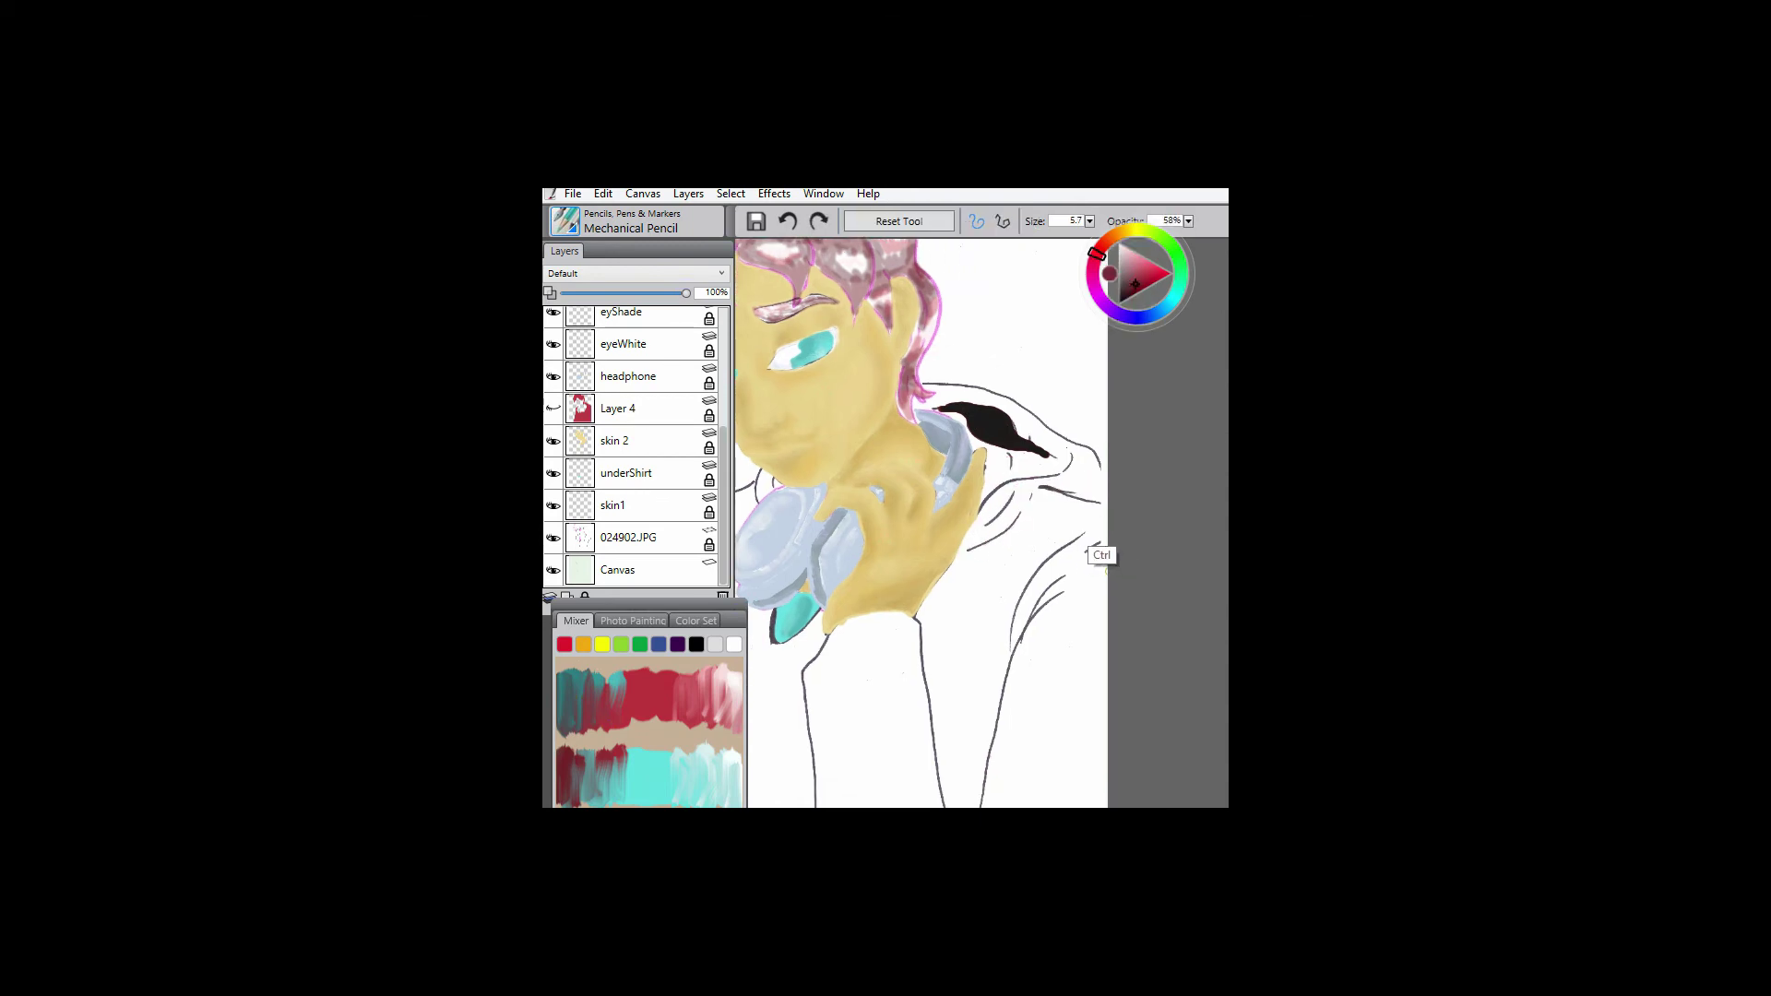
key("ctrl+z")
- Switch to the Round Tip Pen and paint dark red fold shadows on the hood and collar
left_click(565, 221)
left_click(858, 451)
mouse_move(937, 406)
left_mouse_down()
mouse_move(1050, 456)
mouse_move(988, 429)
left_mouse_up()
mouse_move(1006, 502)
left_mouse_down()
mouse_move(964, 551)
mouse_move(1009, 540)
left_mouse_up()
mouse_move(954, 412)
left_mouse_down()
mouse_move(1010, 461)
mouse_move(1014, 443)
mouse_move(999, 475)
mouse_move(1094, 489)
mouse_move(1023, 486)
mouse_move(961, 550)
left_mouse_up()
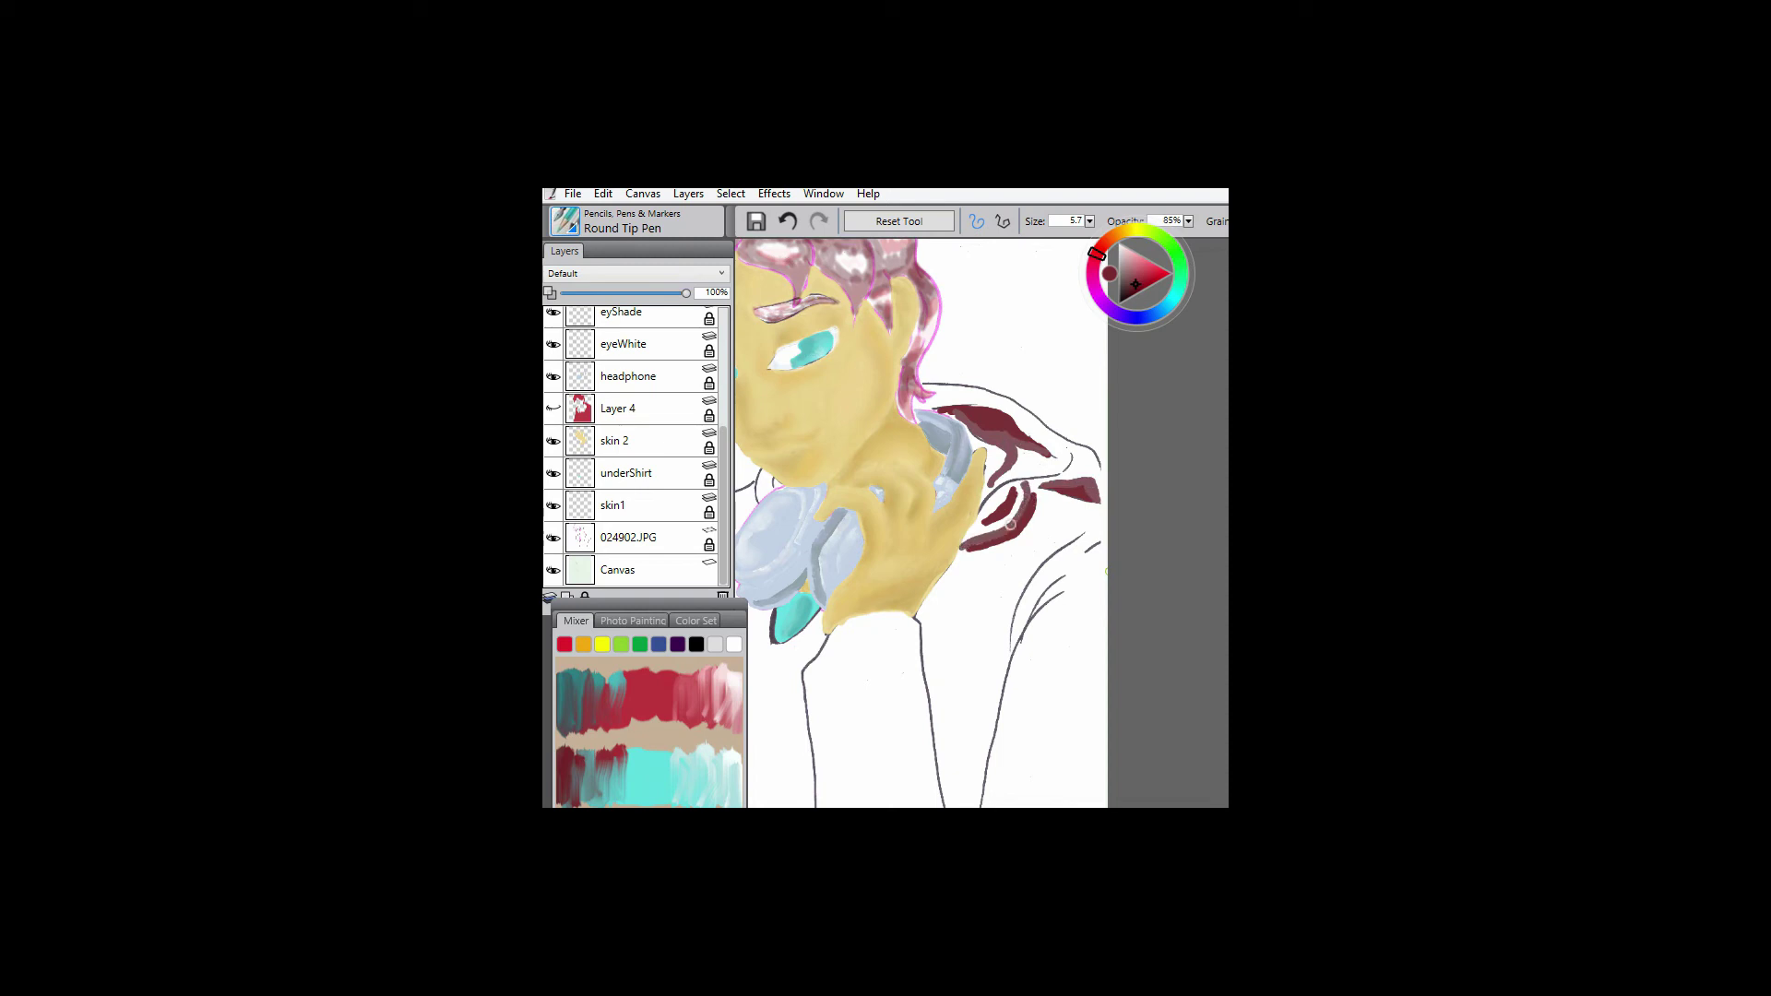
- Clean the edges of the dark red hood shadows with the eraser and start the shadow lines on the right sleeve
key("n")
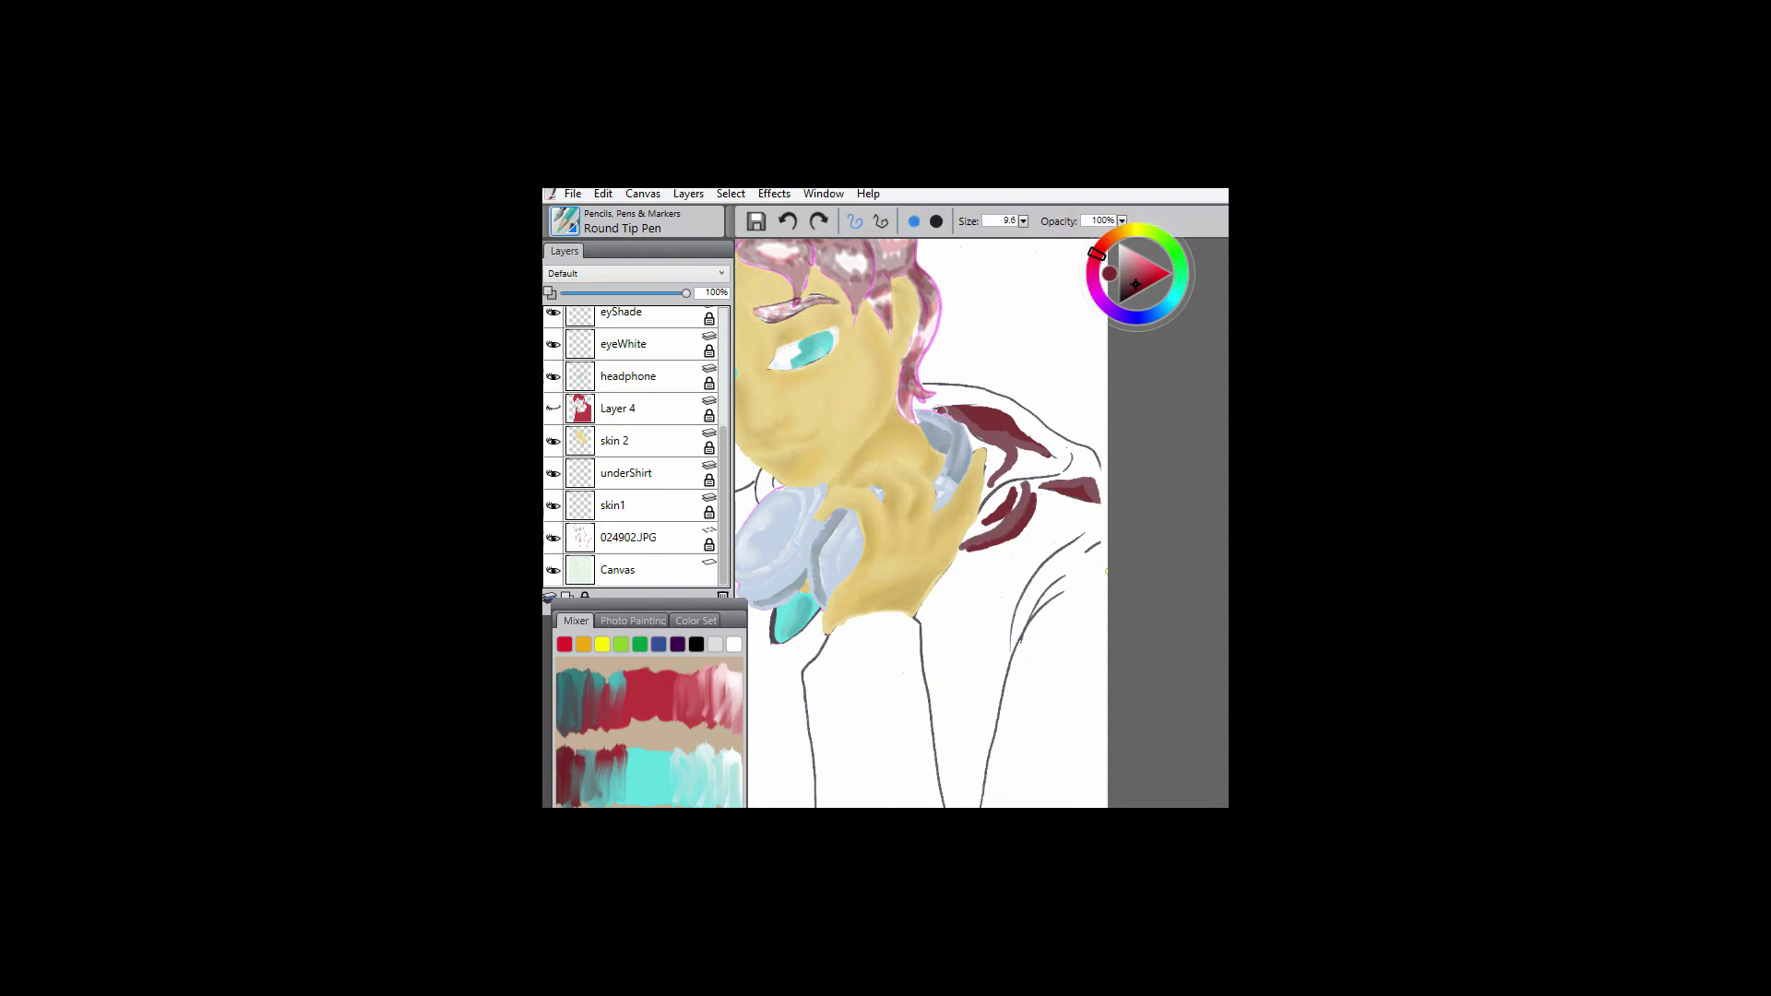
mouse_move(1084, 545)
left_mouse_down()
mouse_move(1166, 415)
mouse_move(1112, 451)
mouse_move(1027, 692)
mouse_move(1072, 652)
mouse_move(1100, 549)
mouse_move(1067, 571)
left_mouse_up()
mouse_move(1159, 434)
left_mouse_down()
mouse_move(1116, 466)
mouse_move(1061, 567)
mouse_move(1038, 659)
left_mouse_up()
key("n")
key("b")
- Paint the long dark red fold shadow on the right sleeve, then outline and fill the shadow in the jacket's lower-right corner
mouse_move(1099, 456)
left_mouse_down()
mouse_move(1015, 600)
mouse_move(1005, 747)
mouse_move(1047, 555)
mouse_move(1057, 788)
left_mouse_up()
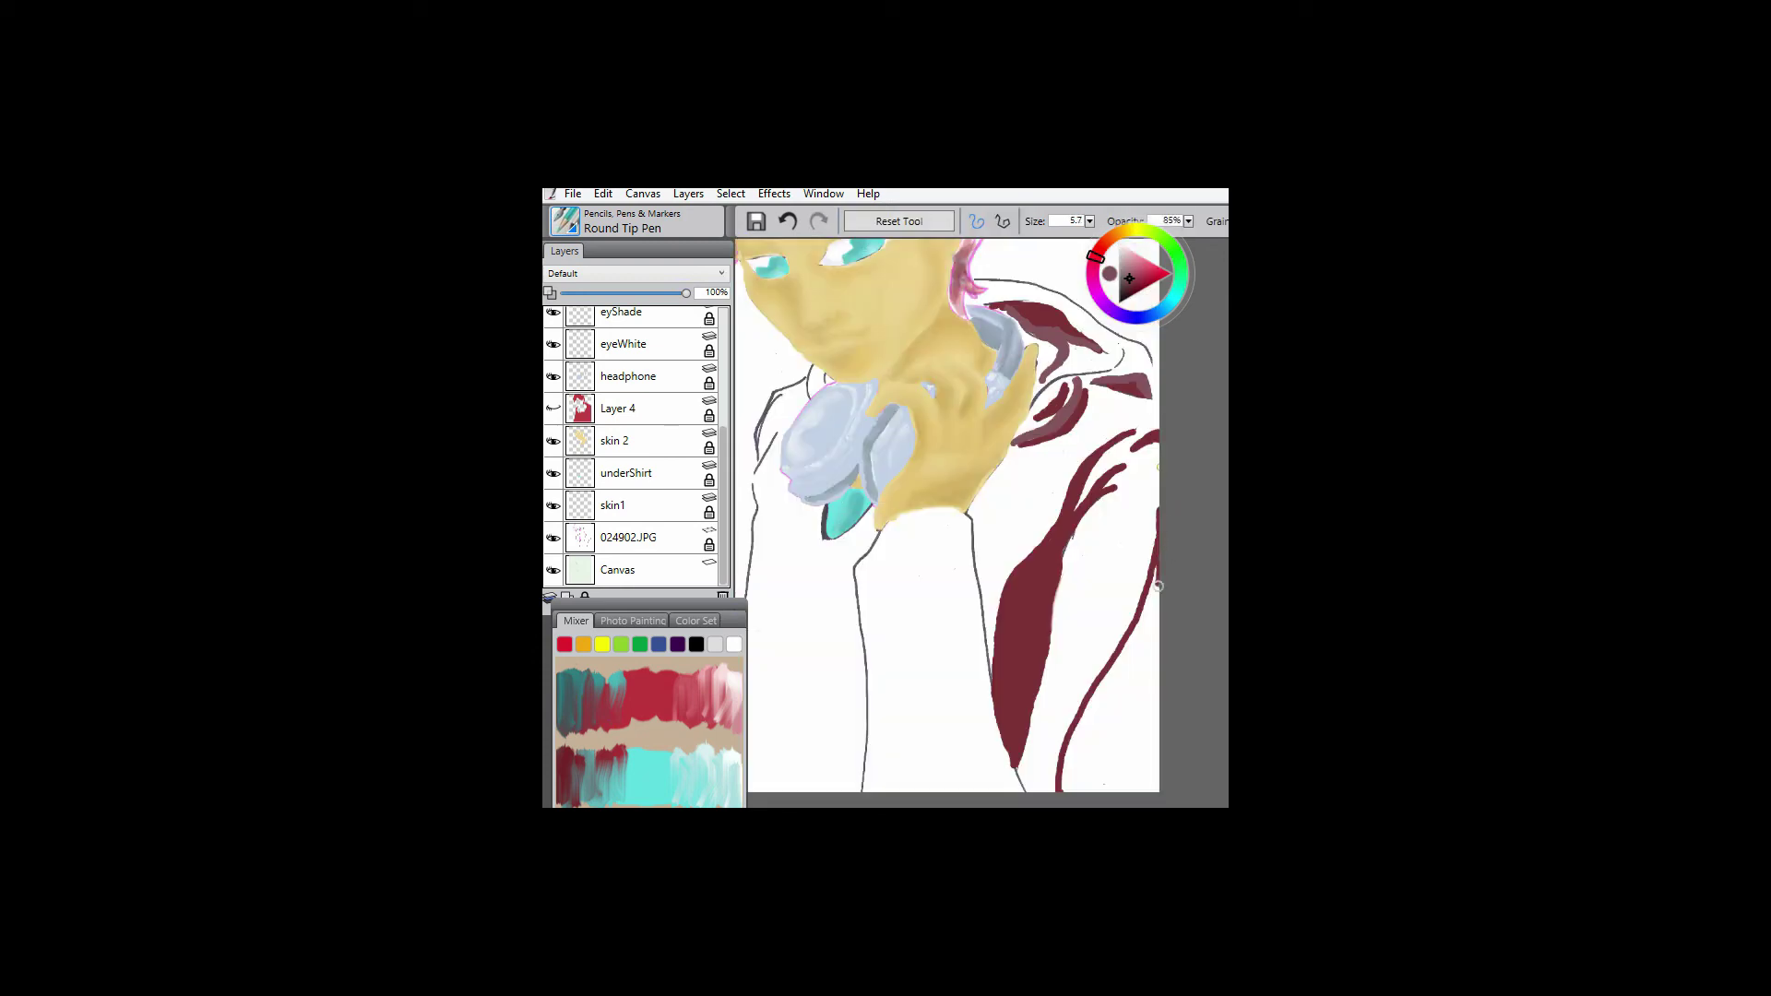
mouse_move(1158, 554)
left_mouse_down()
mouse_move(1161, 619)
mouse_move(1070, 790)
left_mouse_up()
key("k")
left_click(1107, 683)
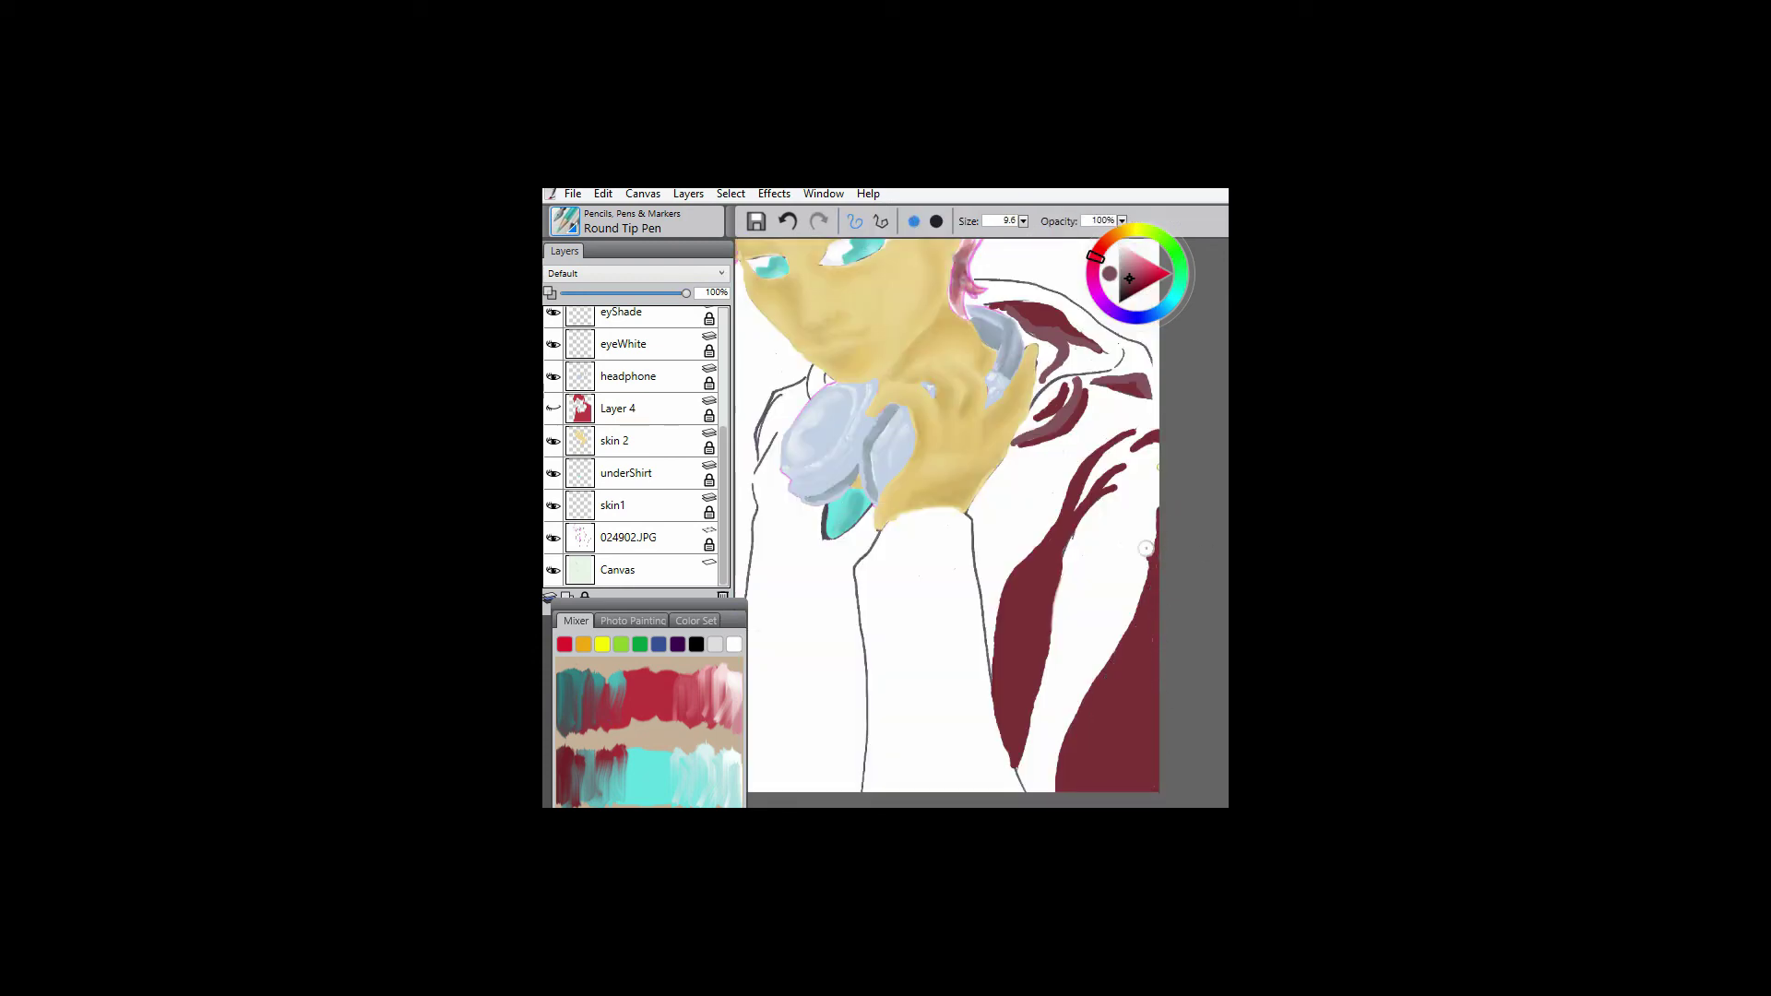
- Paint dark red shadows on the central forearm, the left shoulder and the bottom of the left sleeve, undoing a stray stroke
key("b")
mouse_move(882, 544)
left_mouse_down()
mouse_move(883, 682)
mouse_move(881, 653)
left_mouse_up()
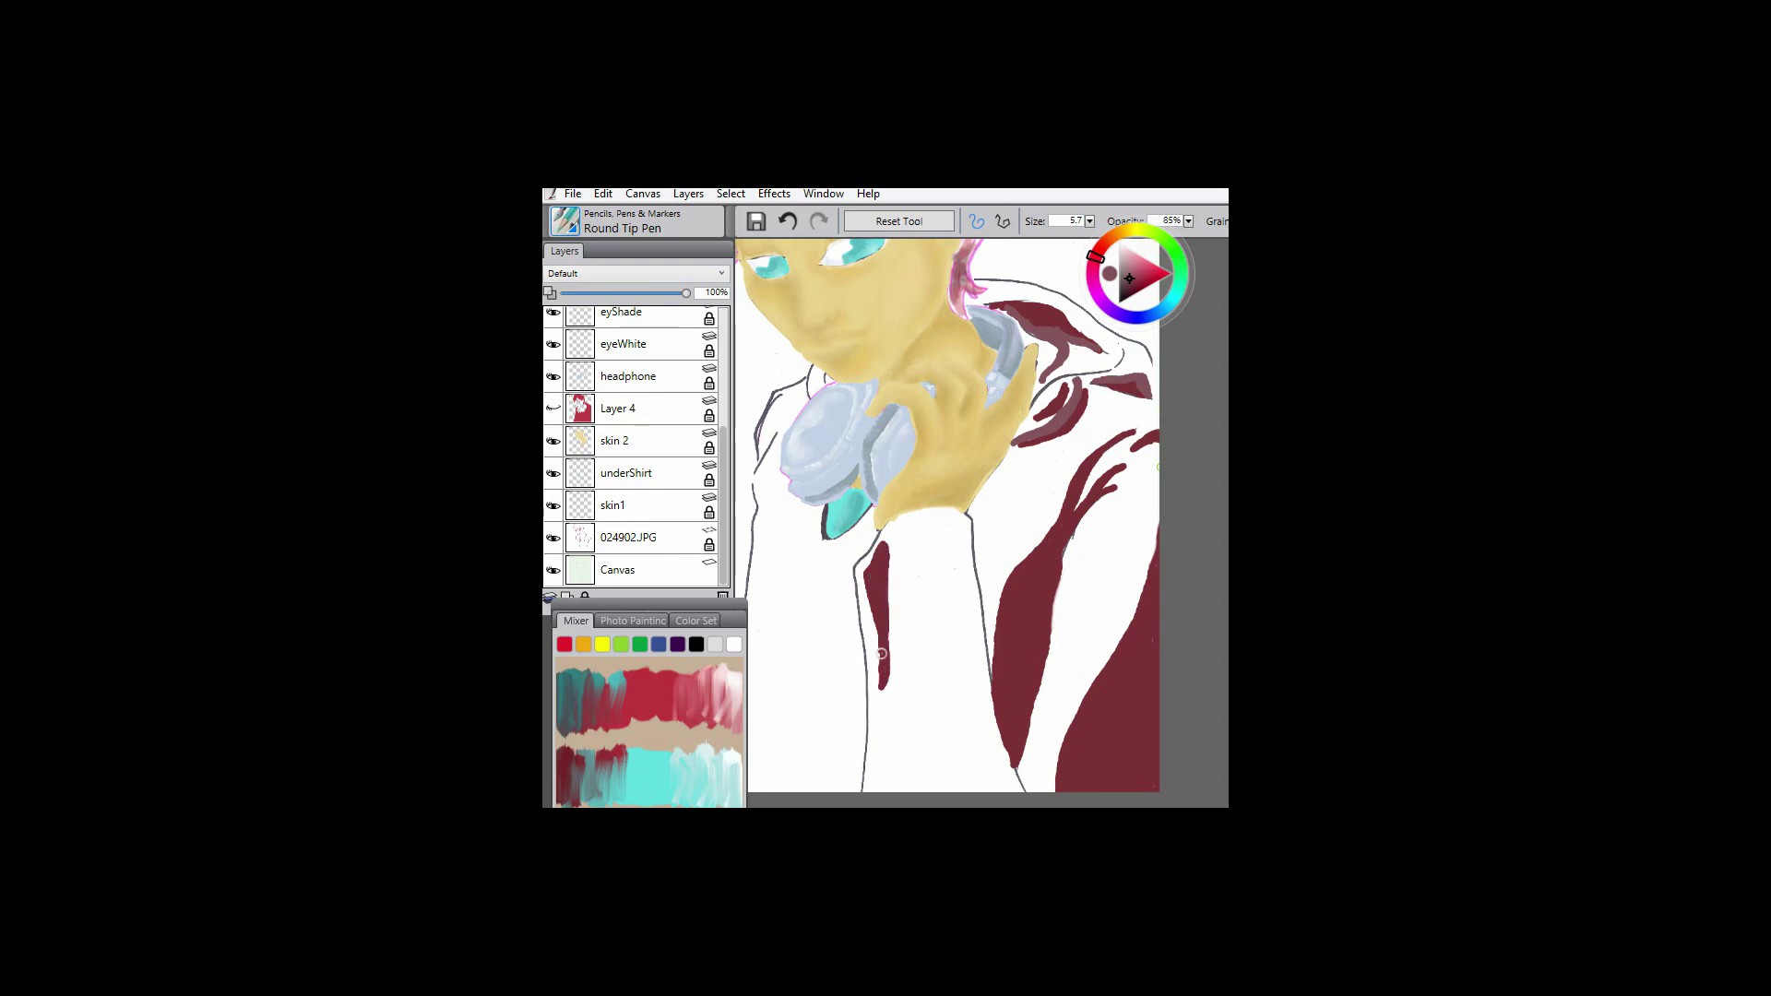
left_click_drag(771, 432, 881, 413)
mouse_move(910, 772)
left_mouse_down()
mouse_move(980, 732)
mouse_move(878, 767)
mouse_move(973, 765)
mouse_move(976, 734)
mouse_move(879, 771)
mouse_move(949, 771)
mouse_move(976, 712)
mouse_move(914, 712)
mouse_move(1000, 711)
left_mouse_up()
key("ctrl+z")
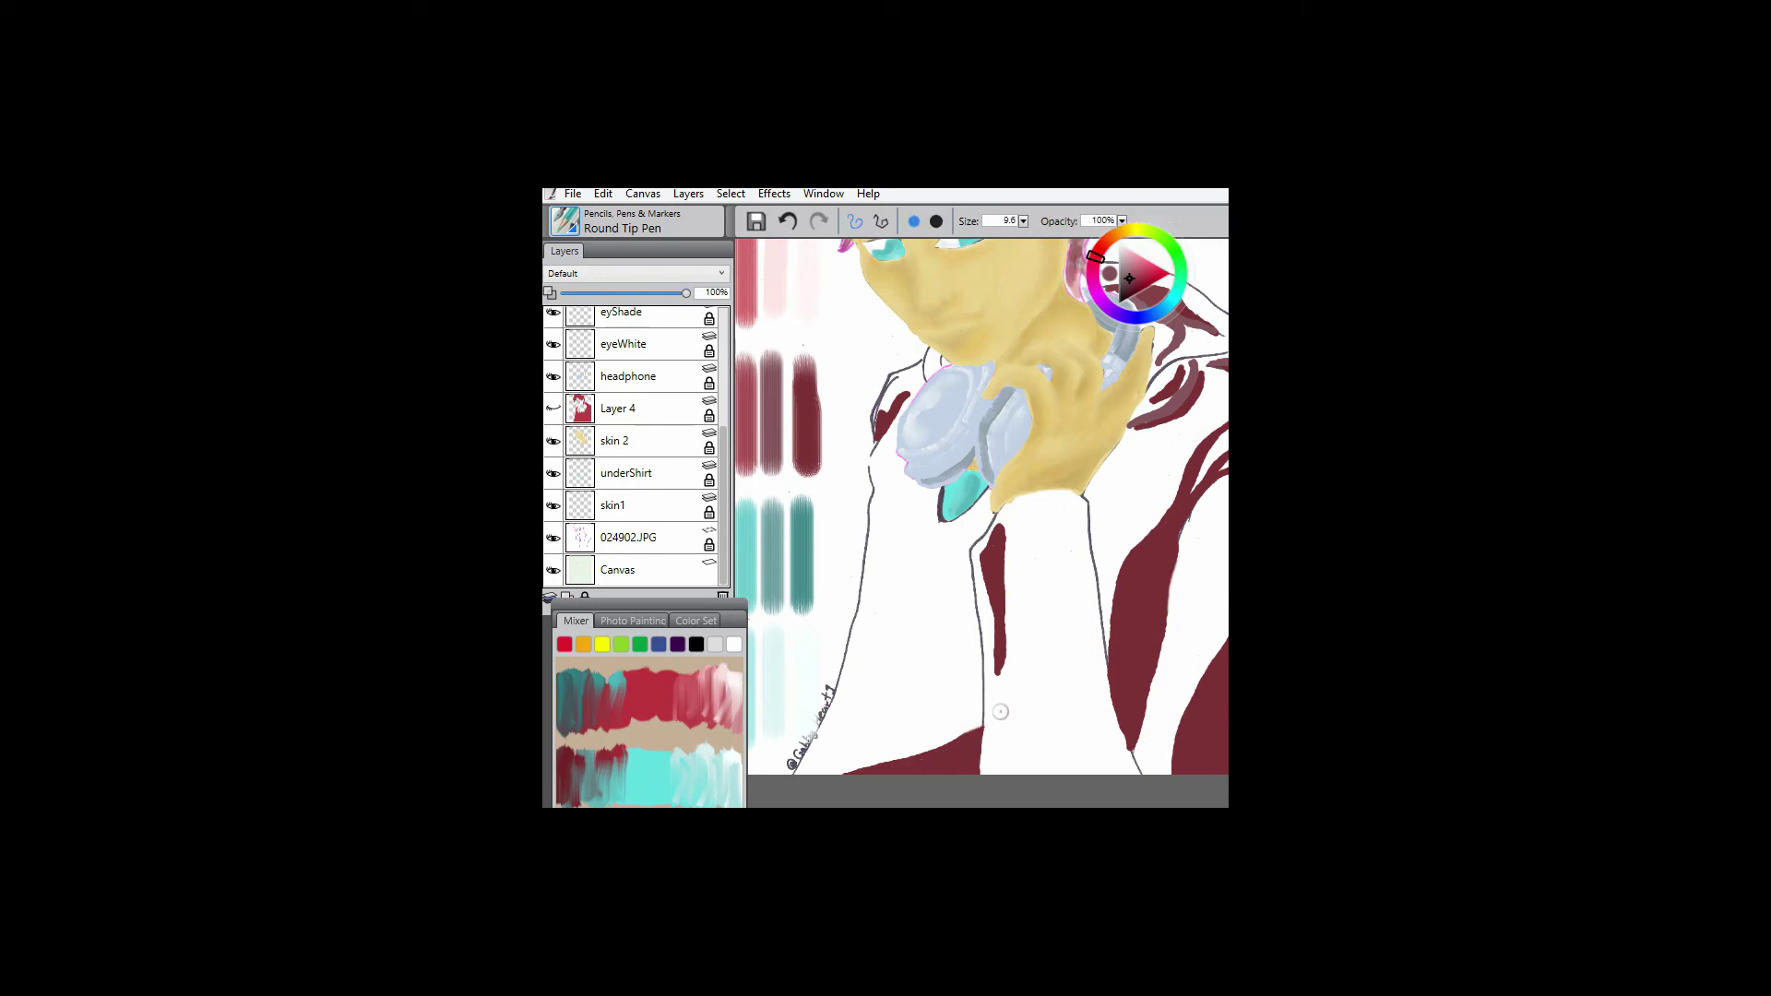
- Add dark red at the collar beside the headphones and a muted mauve band along the lower-right shadow, cleaning up with the eraser
key("b")
left_click(941, 363)
mouse_move(1014, 507)
left_mouse_down()
mouse_move(989, 597)
mouse_move(941, 499)
left_mouse_up()
left_click(1081, 764)
mouse_move(1082, 764)
left_mouse_down()
mouse_move(1105, 703)
mouse_move(1054, 708)
mouse_move(1132, 570)
mouse_move(1061, 720)
mouse_move(1130, 576)
mouse_move(1066, 784)
left_mouse_up()
key("n")
left_click_drag(1062, 652, 1158, 490)
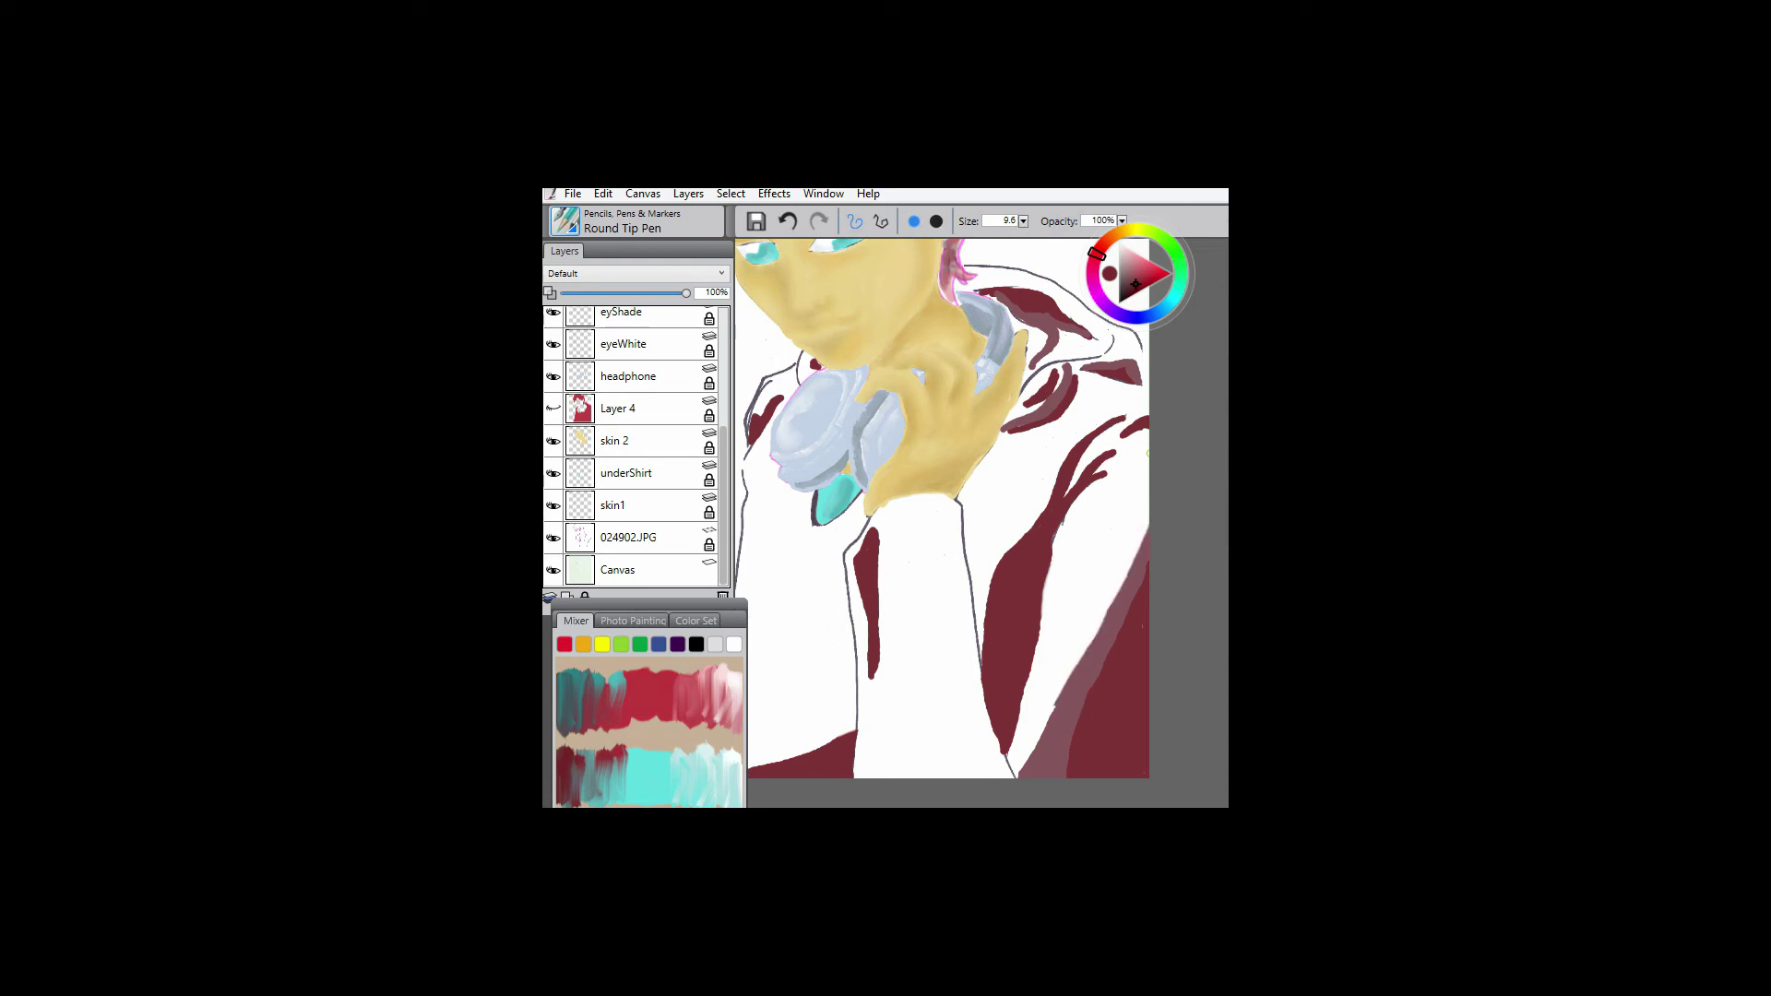
- Paint muted mauve shading beside the dark shadows on the right sleeve, the bottom of the left sleeve and the central forearm
key("n")
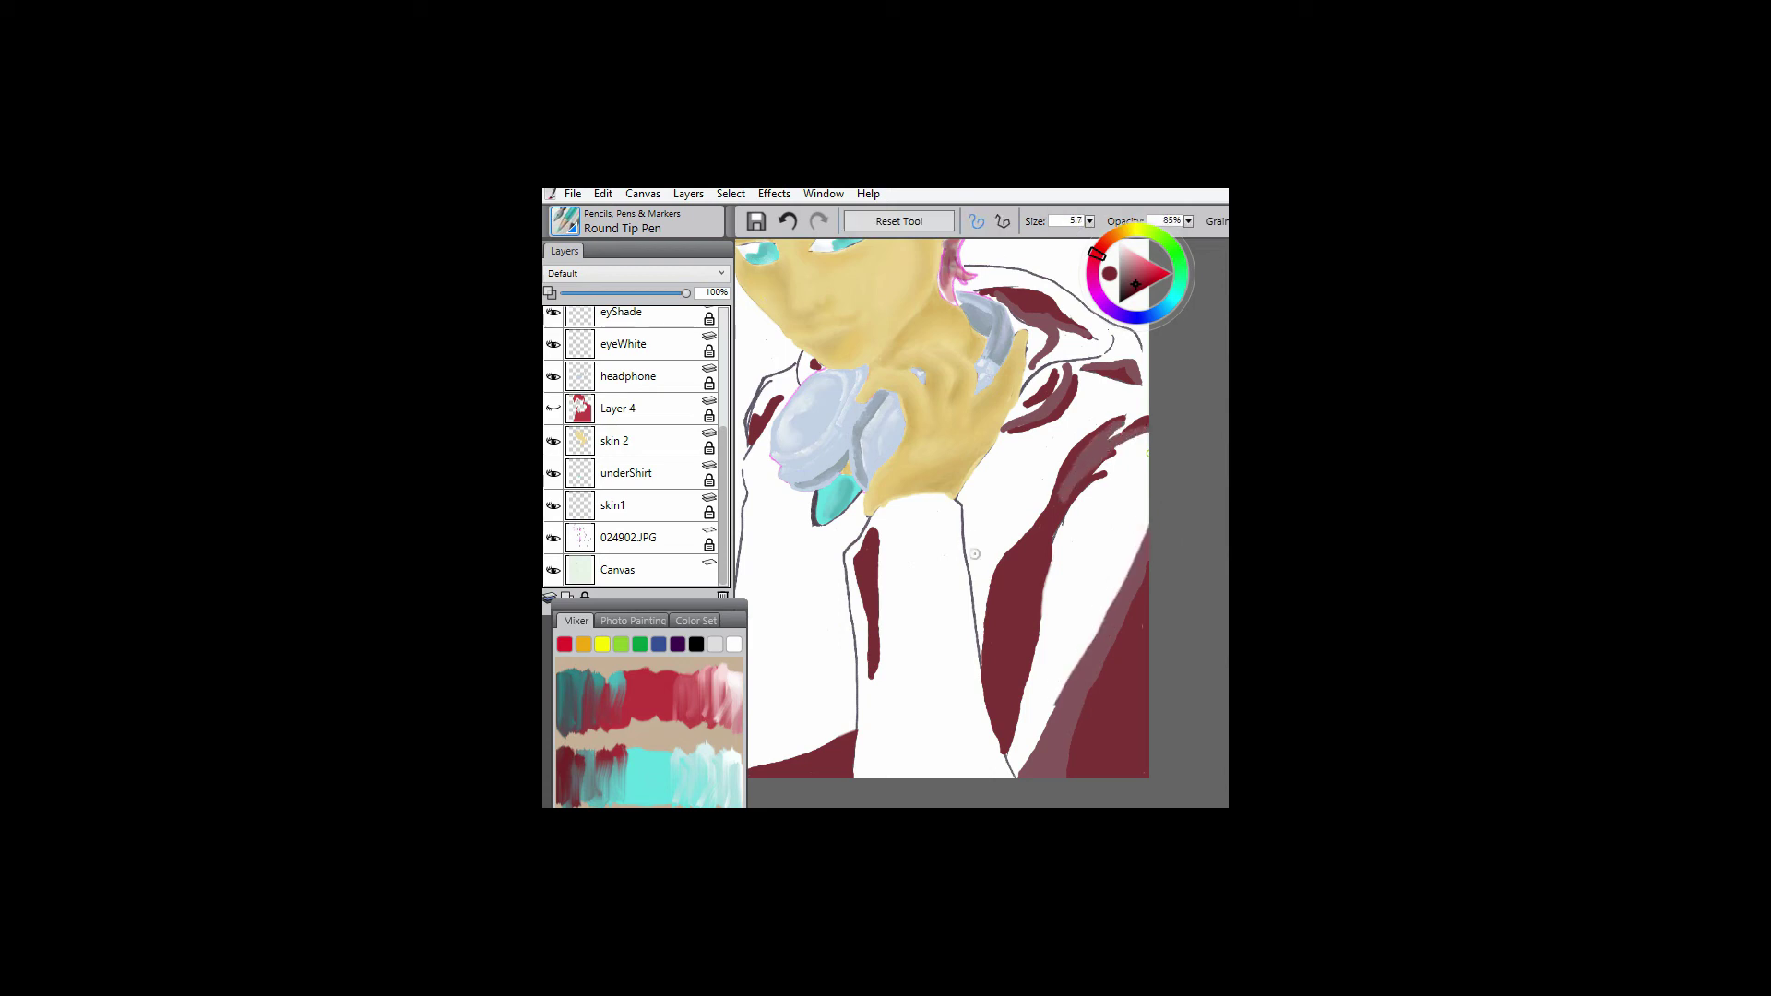
mouse_move(1040, 511)
left_mouse_down()
mouse_move(978, 637)
mouse_move(1033, 521)
mouse_move(976, 599)
mouse_move(987, 647)
mouse_move(1153, 554)
left_mouse_up()
mouse_move(1019, 604)
left_mouse_down()
mouse_move(929, 669)
mouse_move(1011, 631)
left_mouse_up()
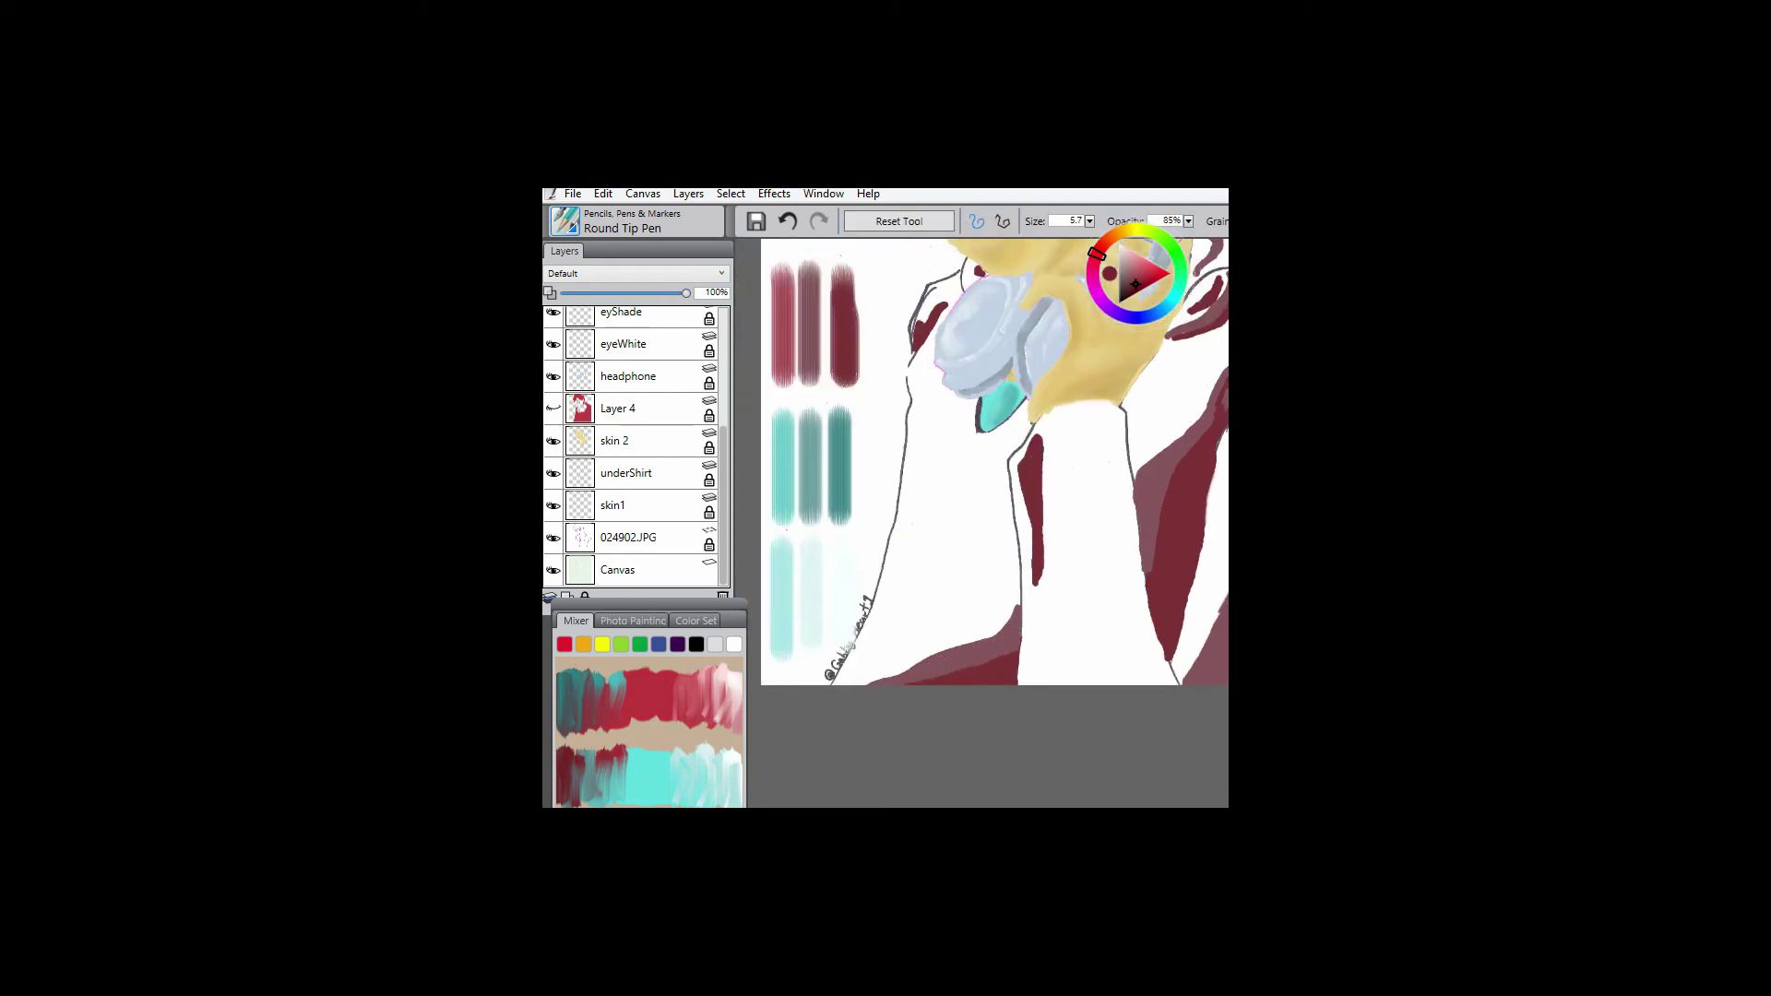
mouse_move(1040, 424)
left_mouse_down()
mouse_move(1042, 598)
mouse_move(1043, 583)
left_mouse_up()
left_click_drag(1019, 493, 1039, 618)
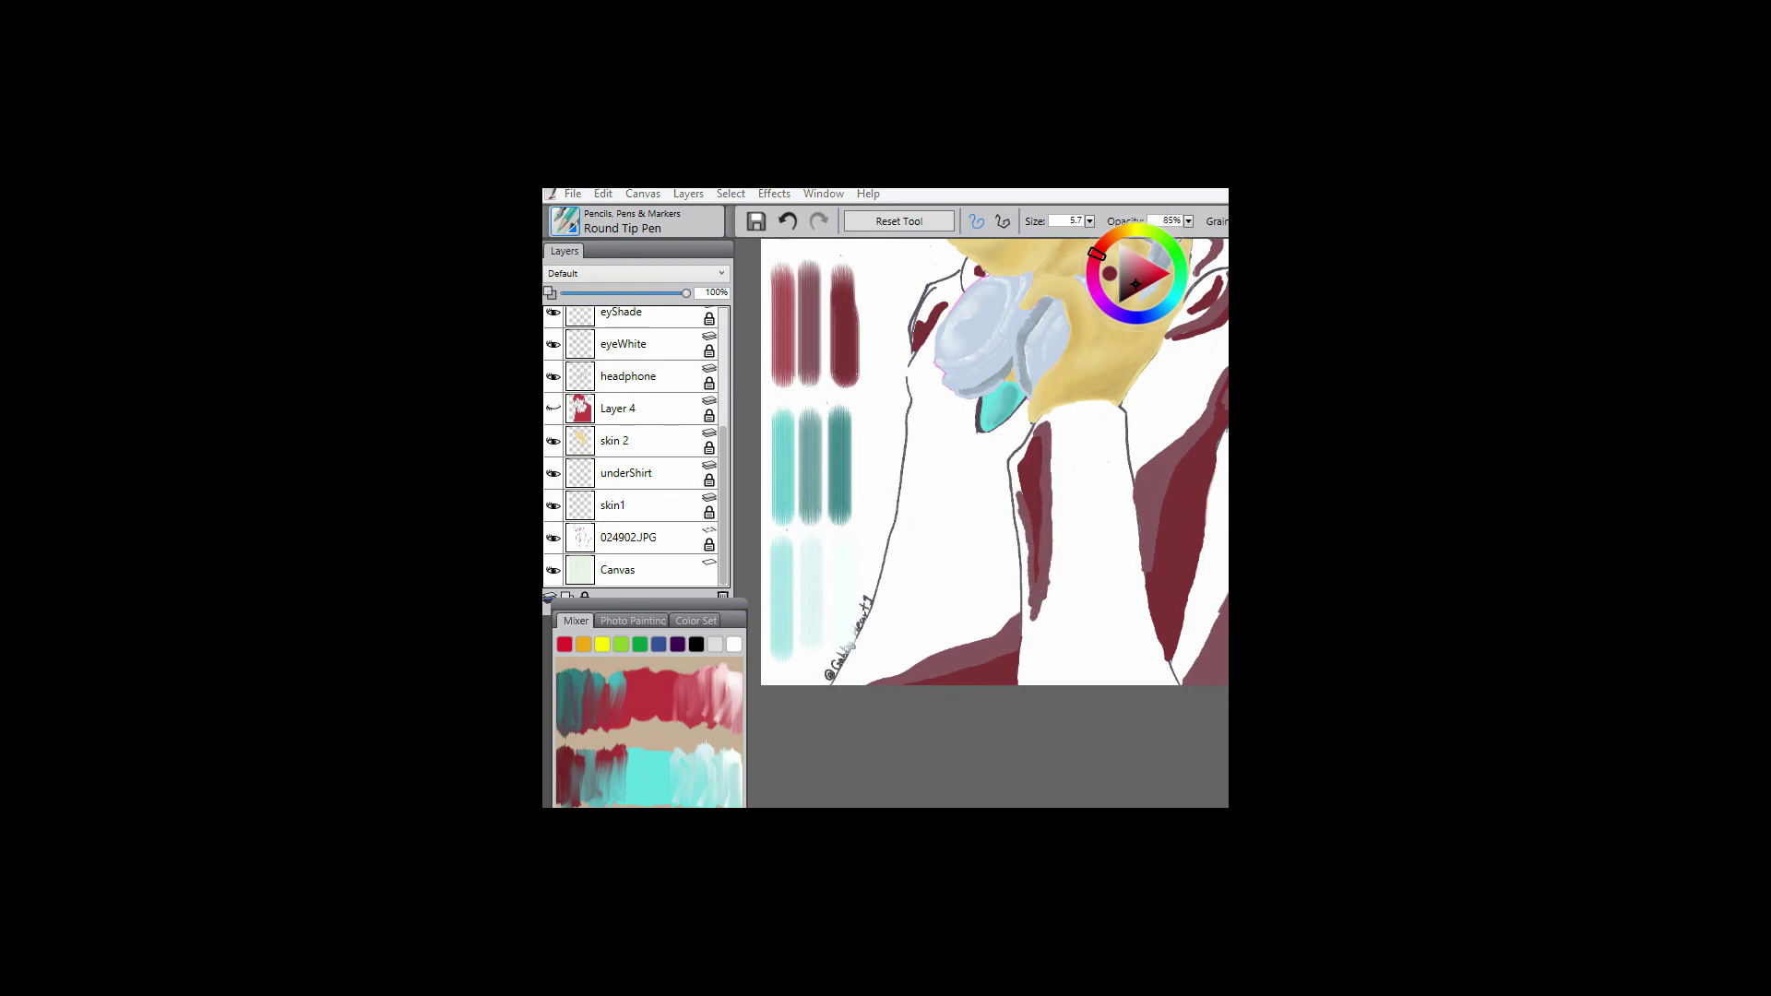
- Undo the stray stroke across the hand and paint muted mauve shading along the collar and hood shadows
key("ctrl+z")
scroll(991, 516, "up", 3)
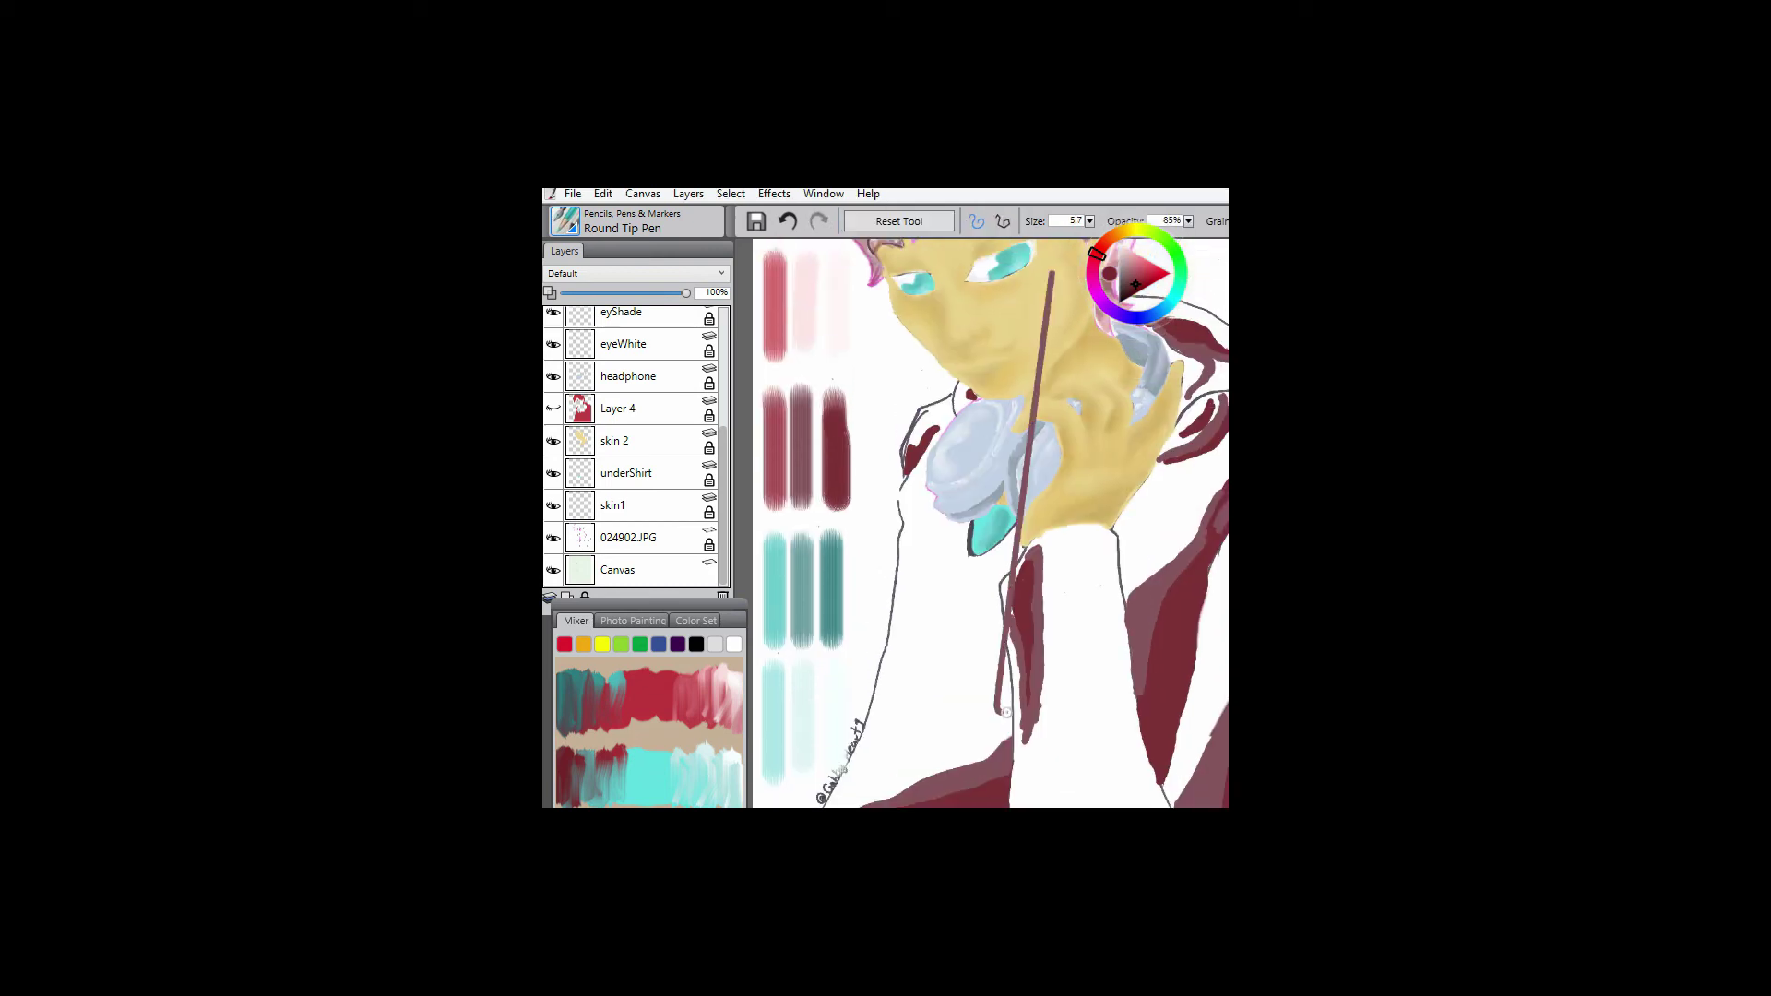
left_click(1129, 277)
left_click(940, 425)
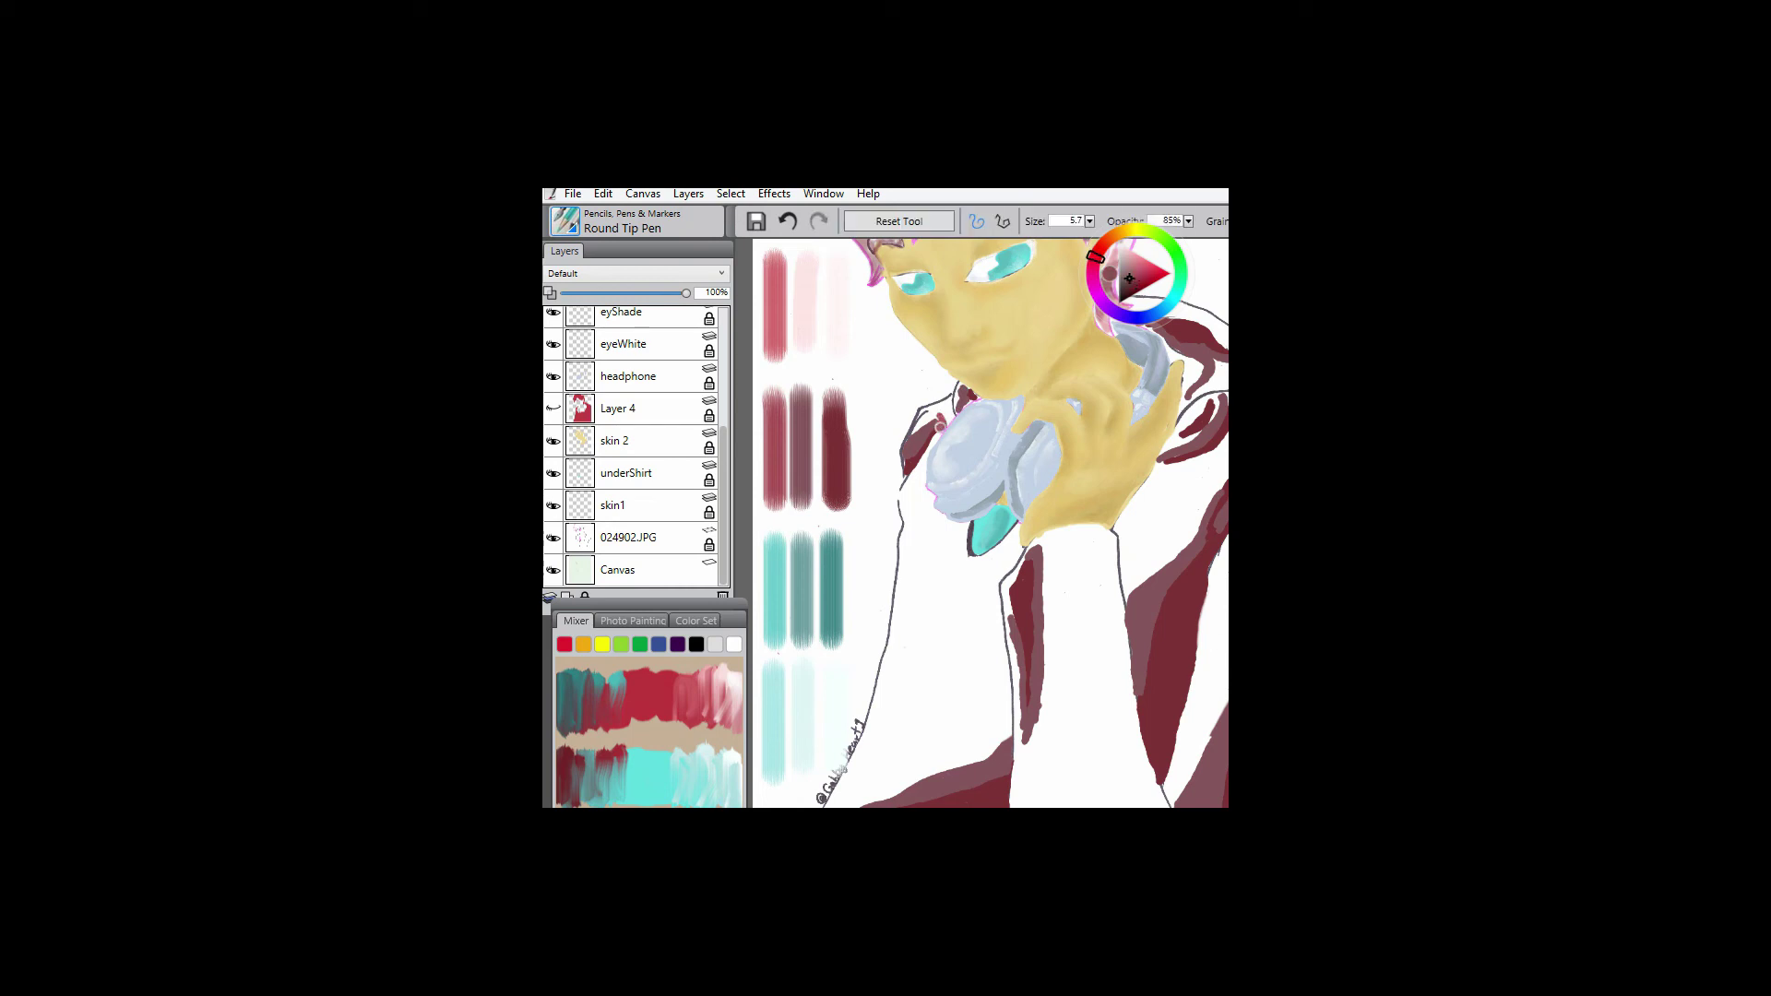
scroll(920, 430, "right", 3)
scroll(921, 431, "up", 1)
mouse_move(1010, 354)
left_mouse_down()
mouse_move(1146, 403)
mouse_move(1135, 426)
mouse_move(1088, 432)
mouse_move(1042, 485)
left_mouse_up()
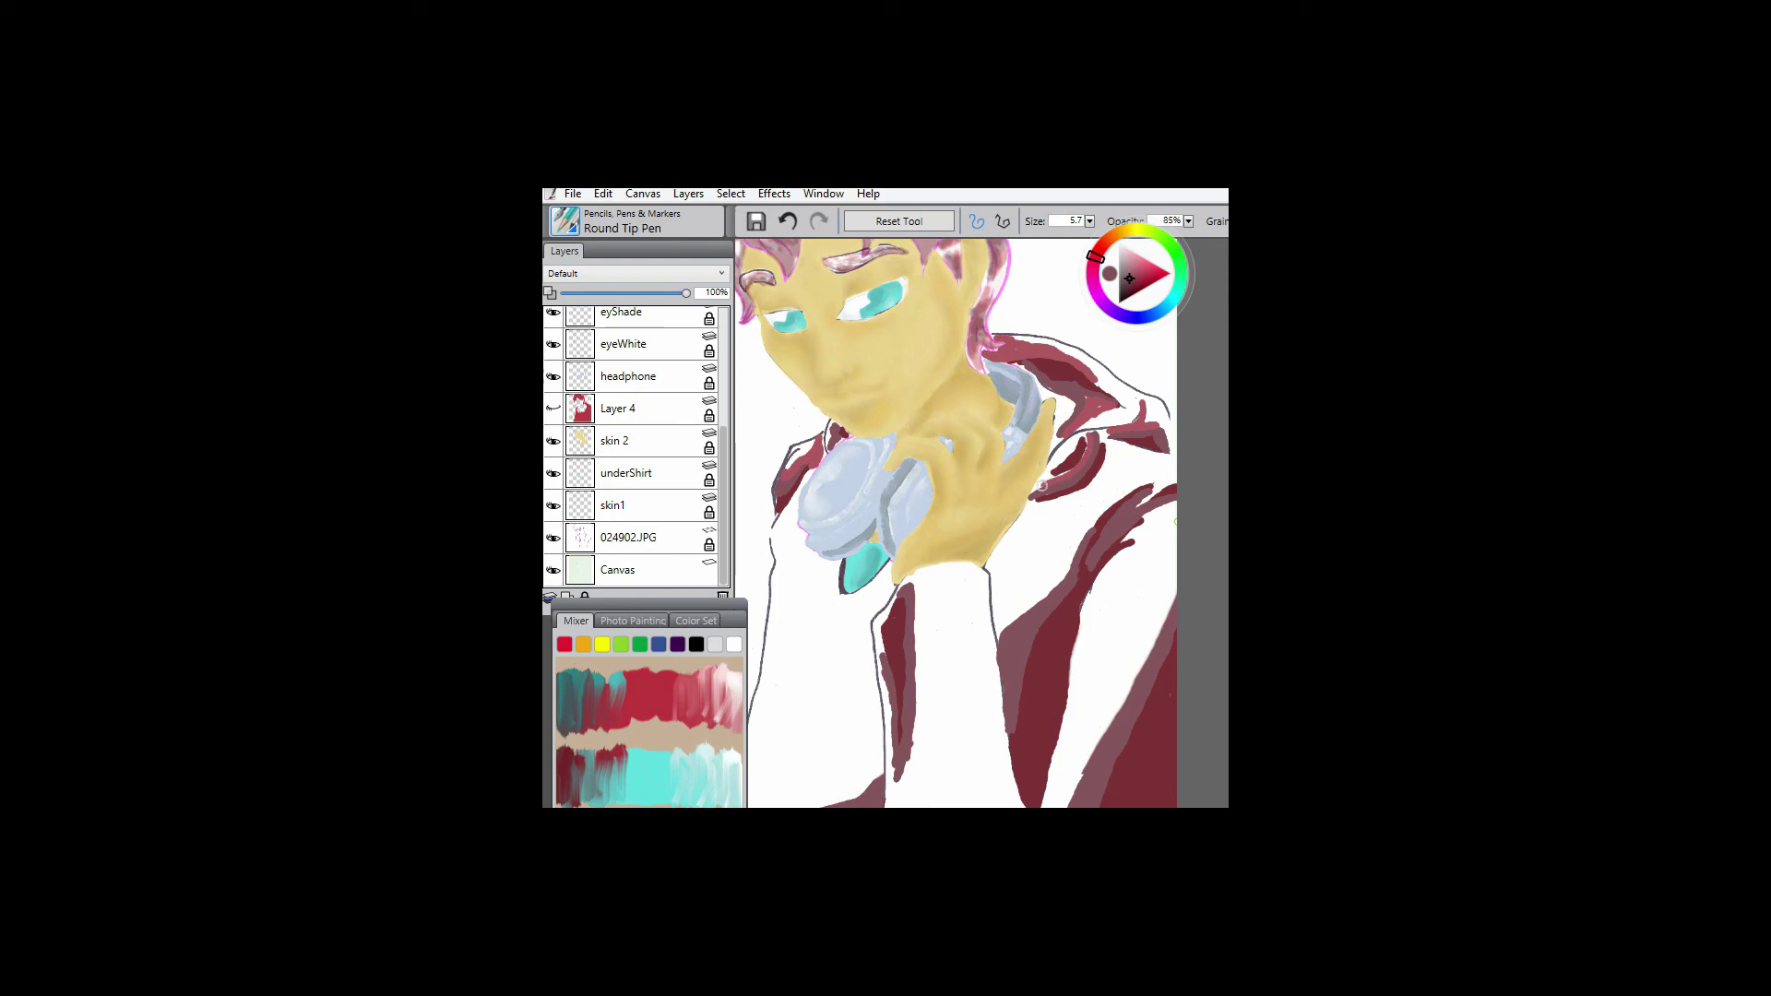
- Paint rose red midtones on the left shoulder, the central forearm and beside the shadows of both sleeves
left_click_drag(830, 553, 936, 461)
left_click_drag(908, 556, 918, 657)
mouse_move(934, 434)
left_mouse_down()
mouse_move(959, 681)
mouse_move(917, 636)
mouse_move(948, 507)
left_mouse_up()
mouse_move(936, 567)
left_mouse_down()
mouse_move(924, 646)
mouse_move(934, 634)
mouse_move(931, 687)
left_mouse_up()
left_click_drag(946, 613, 950, 687)
mouse_move(1063, 693)
left_mouse_down()
mouse_move(1164, 513)
mouse_move(1068, 700)
mouse_move(1057, 679)
mouse_move(1074, 688)
mouse_move(1135, 567)
left_mouse_up()
left_click_drag(1016, 482, 1034, 467)
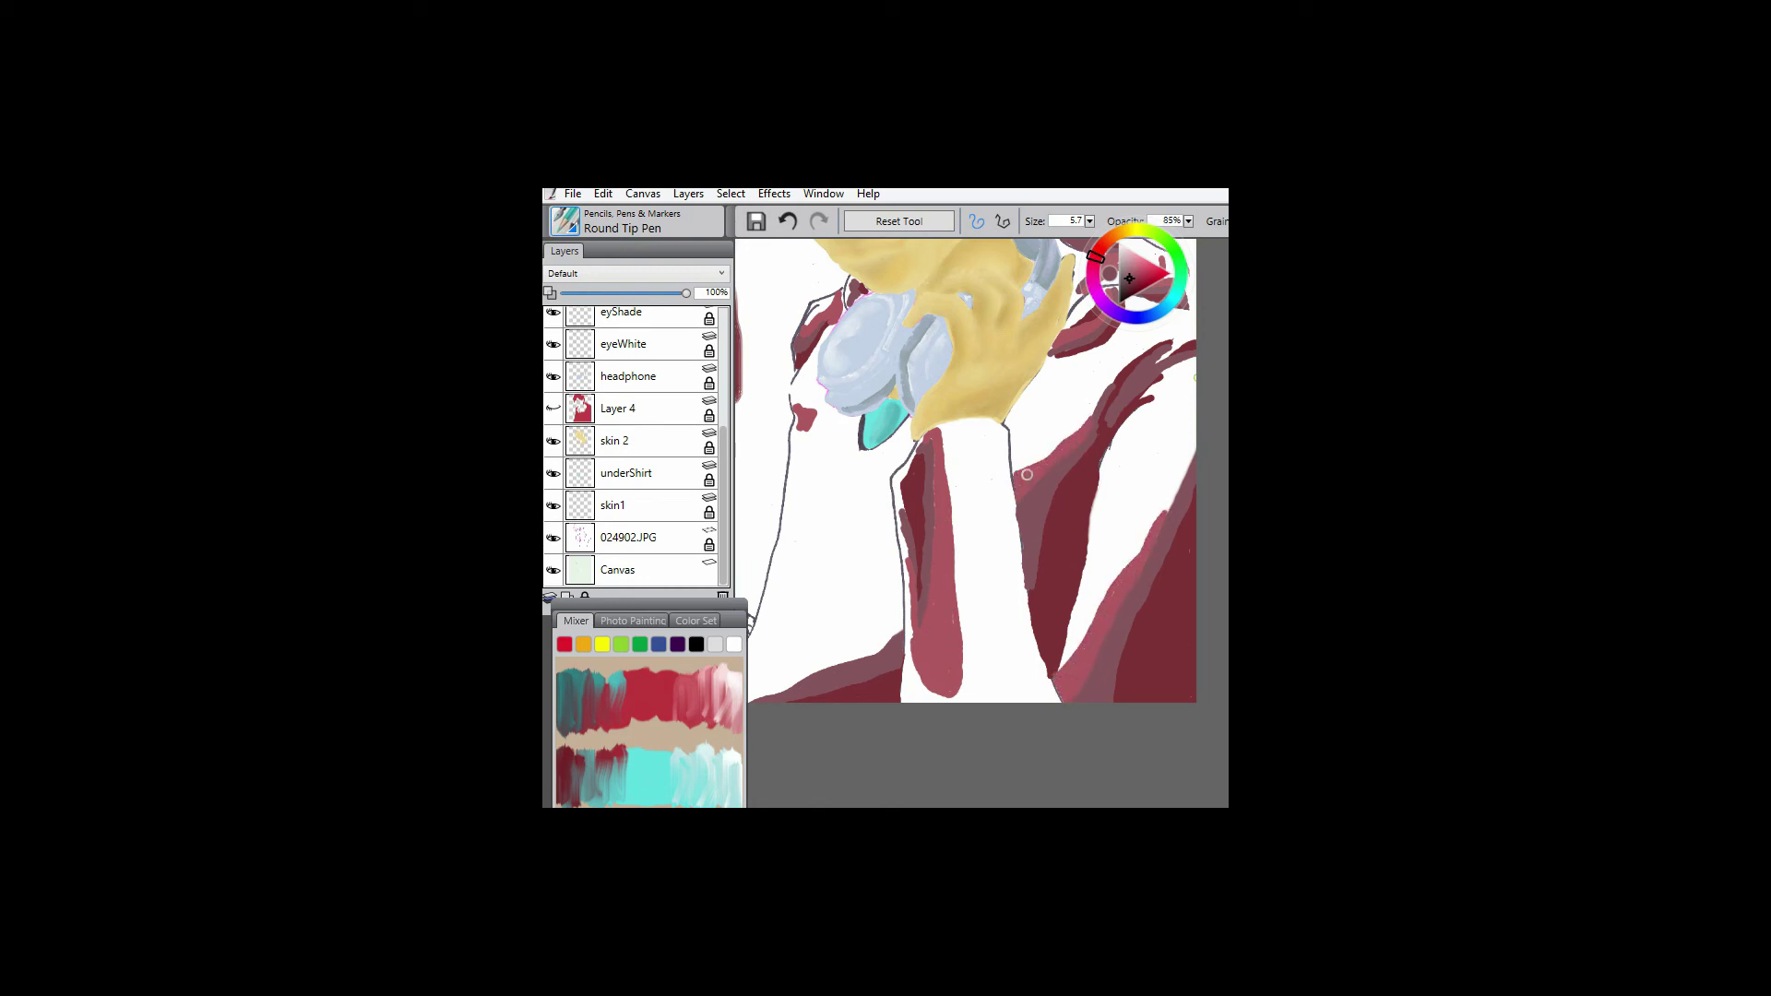
left_click_drag(959, 516, 1035, 505)
mouse_move(795, 684)
left_mouse_down()
mouse_move(956, 621)
mouse_move(904, 669)
mouse_move(973, 593)
mouse_move(998, 662)
mouse_move(903, 799)
left_mouse_up()
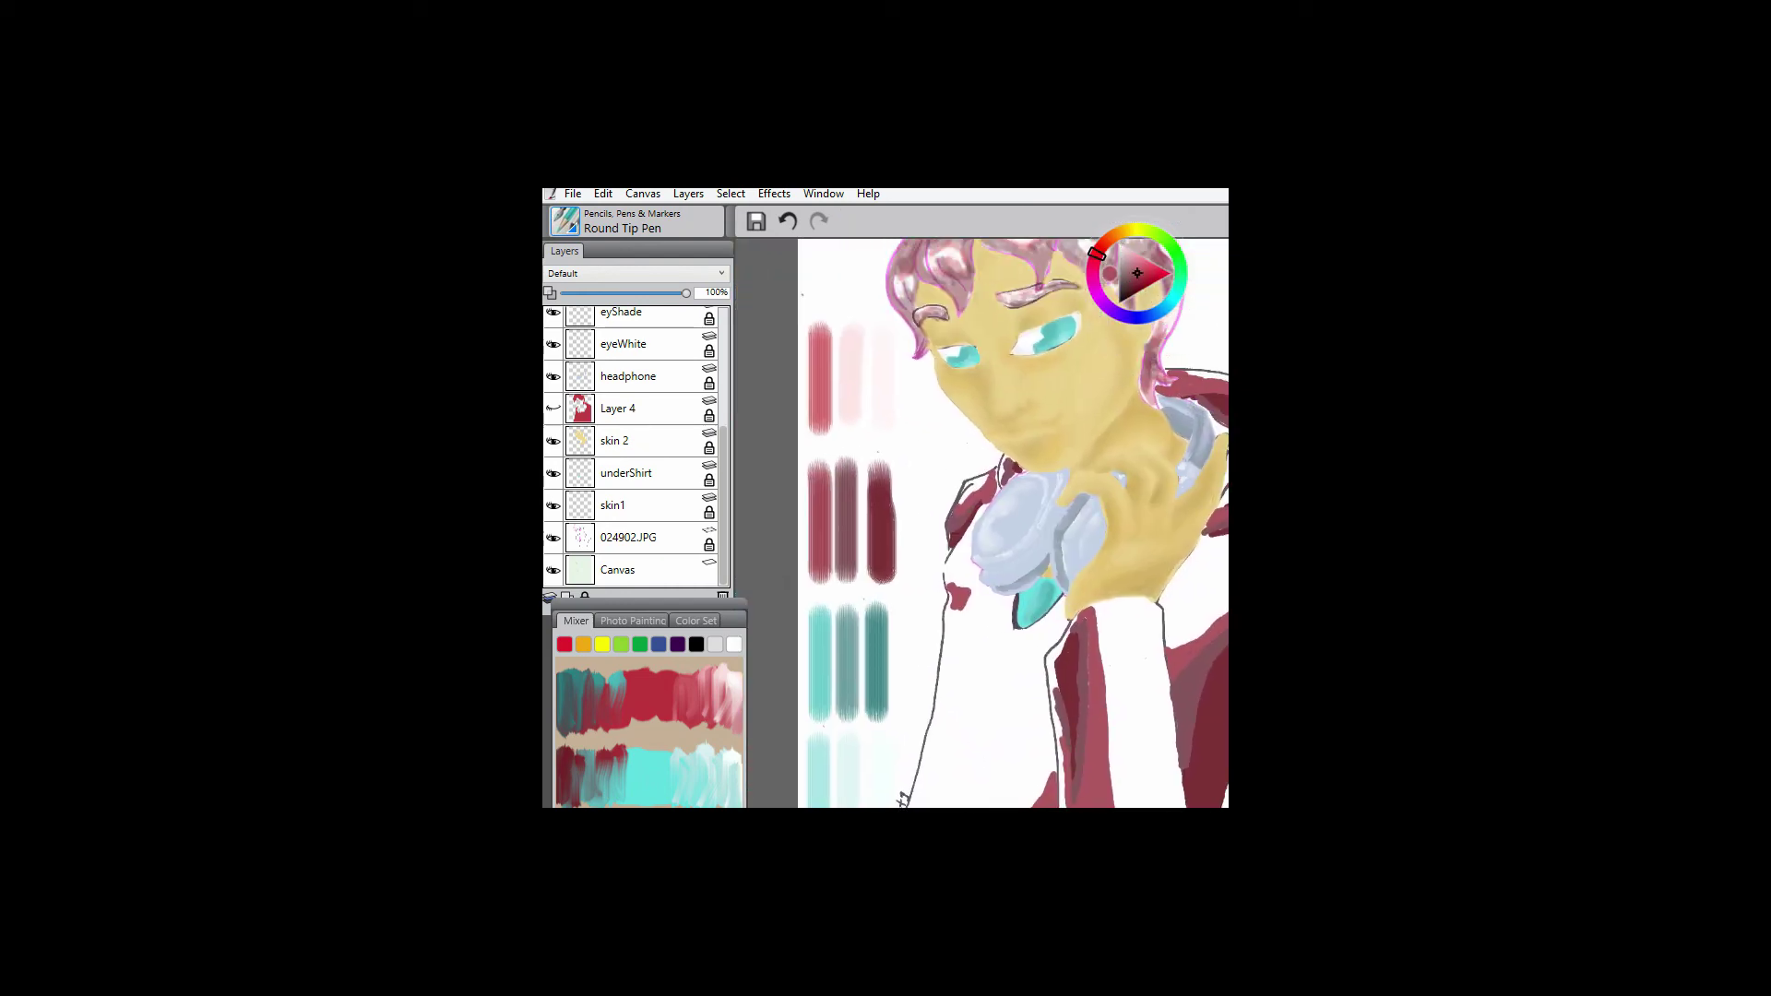
- Extend the rose red midtone along the shadows of the hood, collar and right sleeve
mouse_move(1190, 434)
left_mouse_down()
mouse_move(1015, 406)
mouse_move(1157, 436)
left_mouse_up()
mouse_move(1023, 553)
left_mouse_down()
mouse_move(994, 582)
mouse_move(1075, 535)
mouse_move(1006, 582)
mouse_move(1047, 553)
left_mouse_up()
left_click_drag(1116, 480, 1148, 500)
mouse_move(1082, 654)
left_mouse_down()
mouse_move(1063, 577)
mouse_move(1130, 489)
mouse_move(1056, 637)
left_mouse_up()
left_click_drag(1089, 576, 1142, 485)
- Paint pale pink highlights on the left sleeve, central forearm and right sleeve
mouse_move(955, 747)
left_mouse_down()
mouse_move(926, 562)
mouse_move(964, 743)
mouse_move(958, 530)
mouse_move(927, 599)
left_mouse_up()
mouse_move(932, 531)
left_mouse_down()
mouse_move(942, 597)
mouse_move(1047, 583)
left_mouse_up()
left_click_drag(864, 448, 840, 687)
mouse_move(927, 628)
left_mouse_down()
mouse_move(878, 536)
mouse_move(863, 665)
left_mouse_up()
left_click_drag(872, 517, 893, 572)
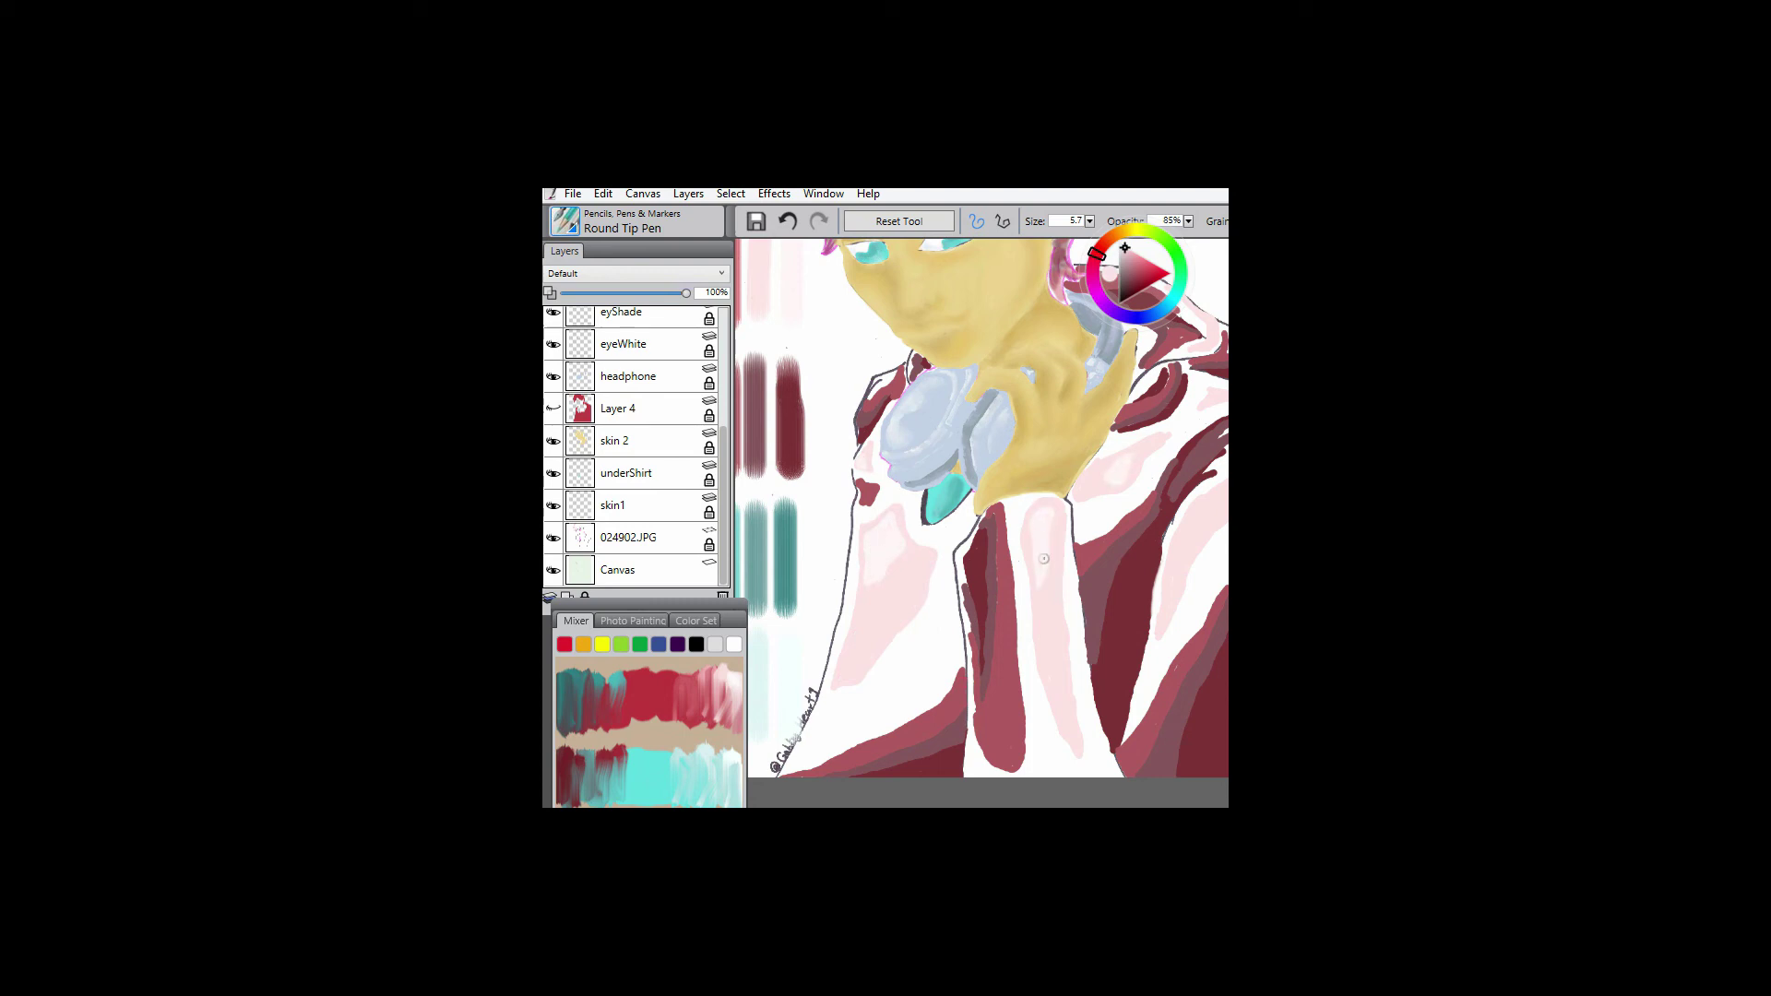
- Add near-white highlights inside the pale pink areas of the jacket, undoing one stroke
left_click_drag(1051, 674, 904, 734)
mouse_move(1020, 616)
left_mouse_down()
mouse_move(1054, 575)
mouse_move(1027, 613)
left_mouse_up()
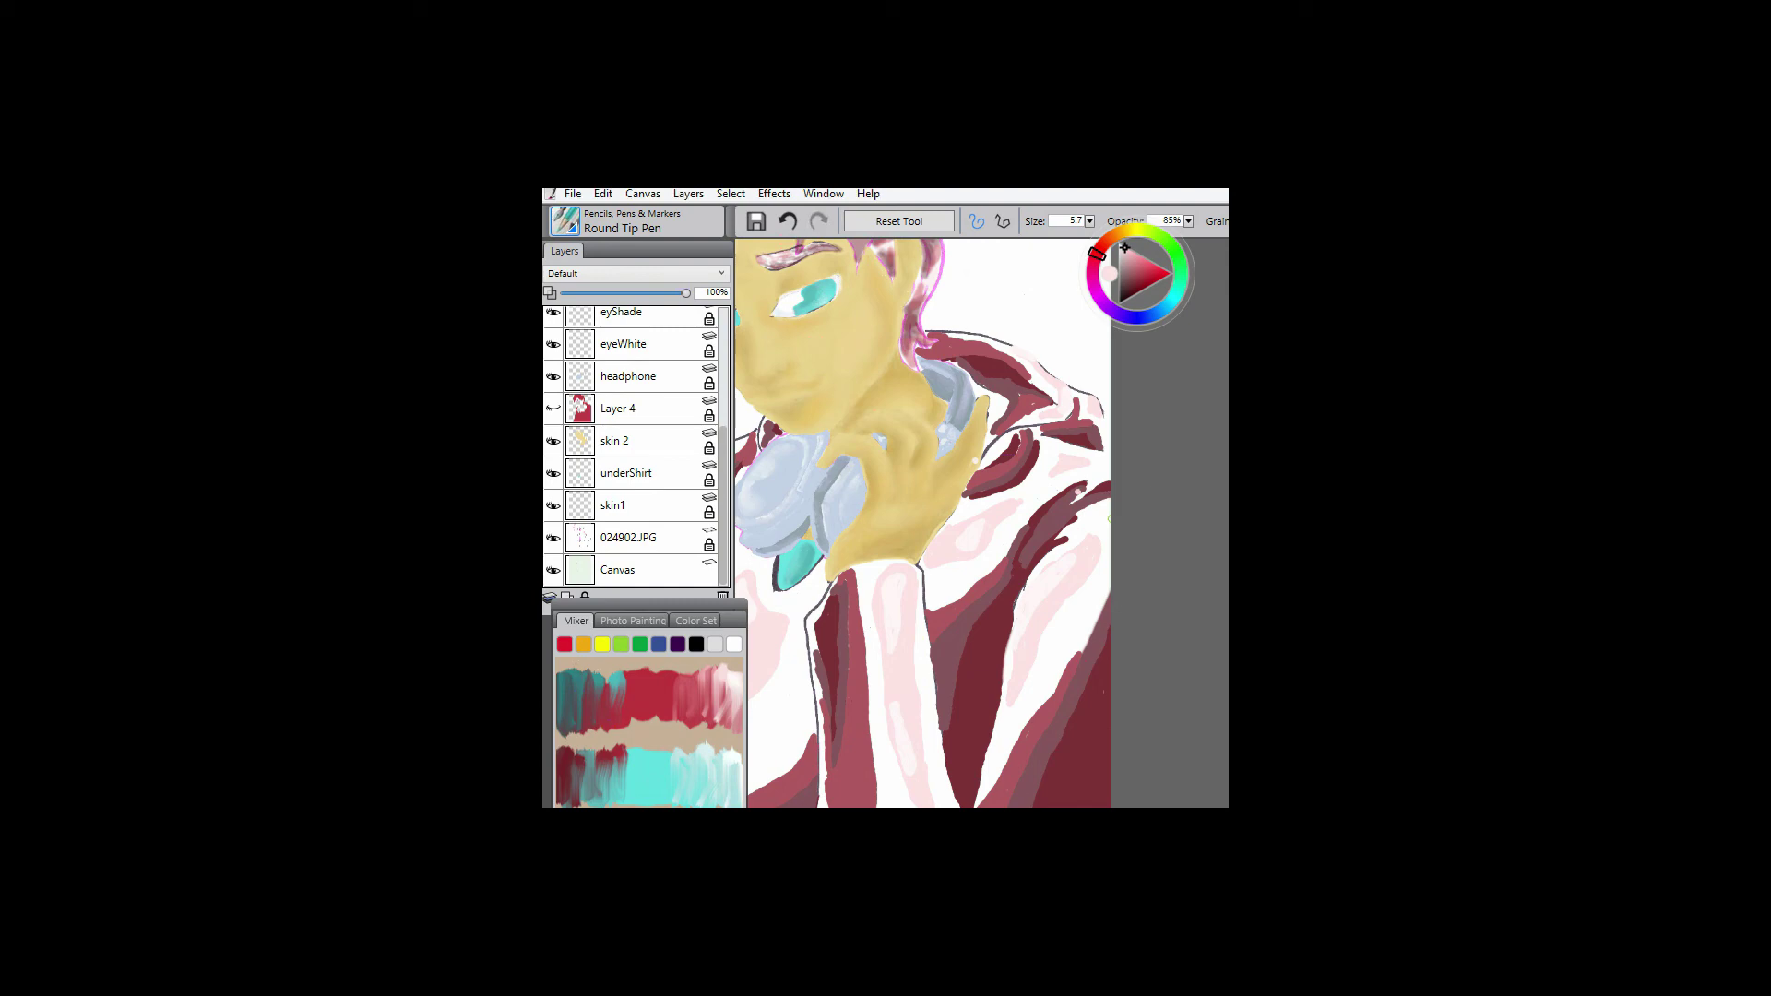
key("ctrl+z")
left_click_drag(830, 516, 1061, 530)
- Show Layer 4 to check the jacket shading over the base color, choose a brighter red and hide Layer 4
key("ctrl+0")
left_click(553, 408)
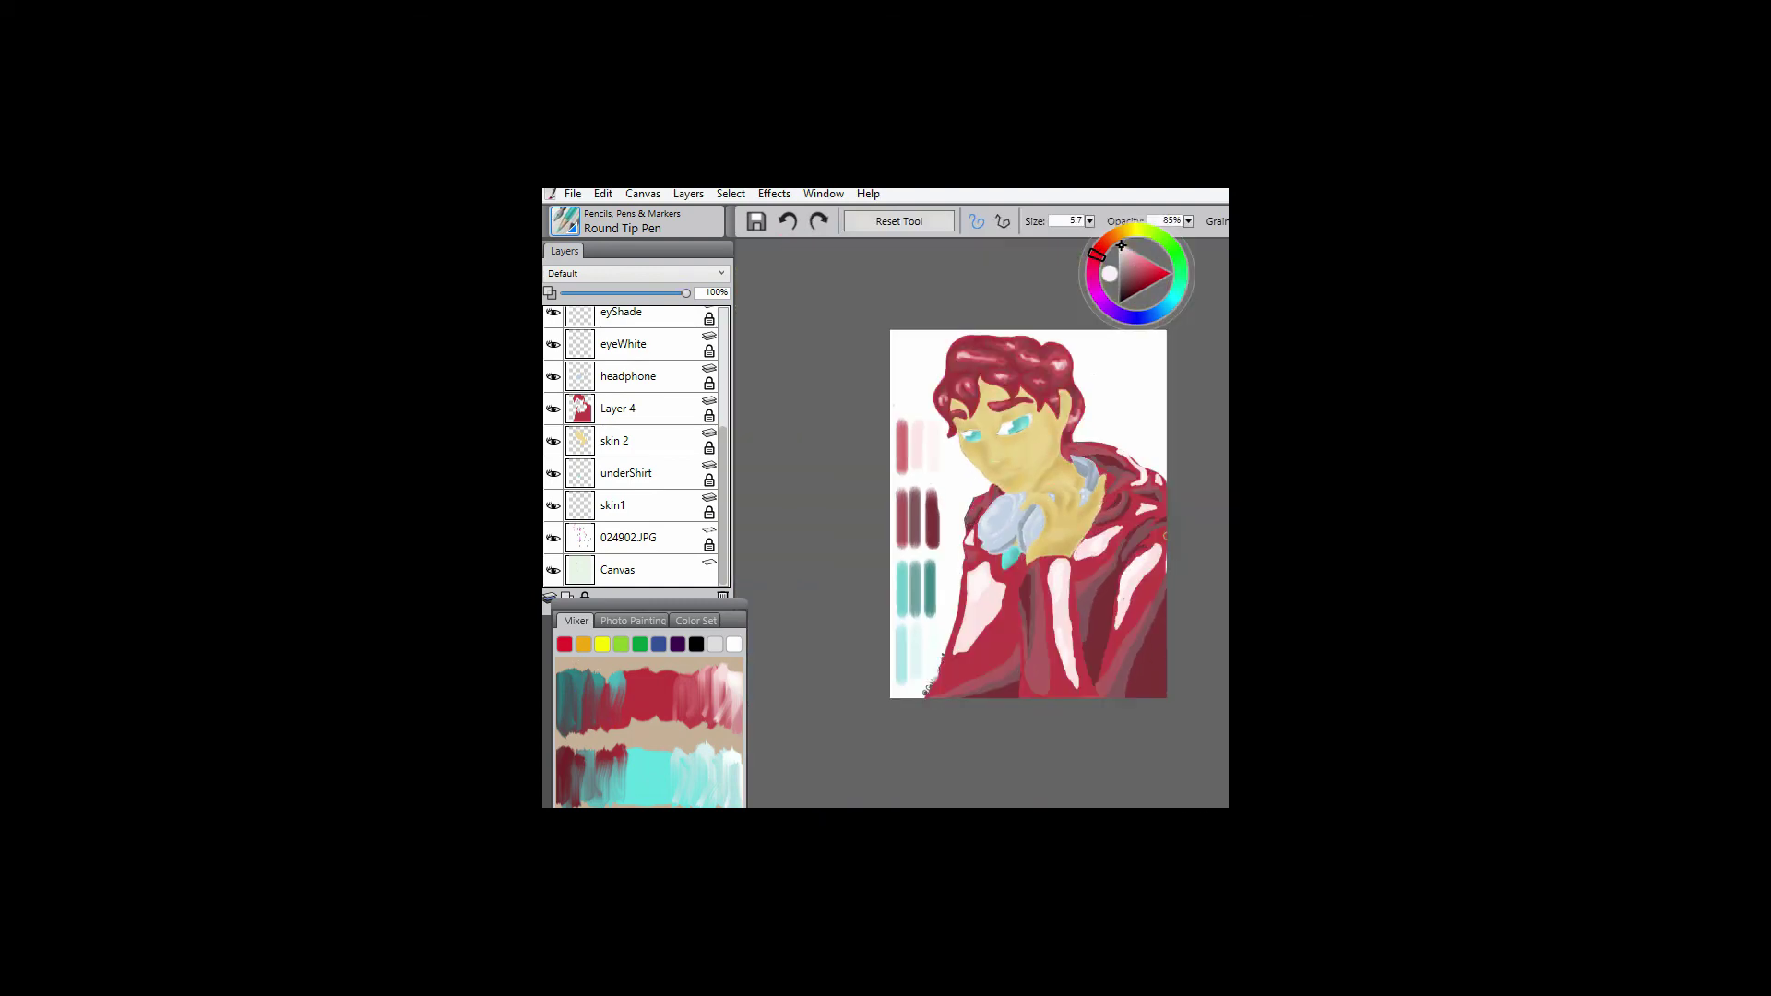
key("ctrl+equal")
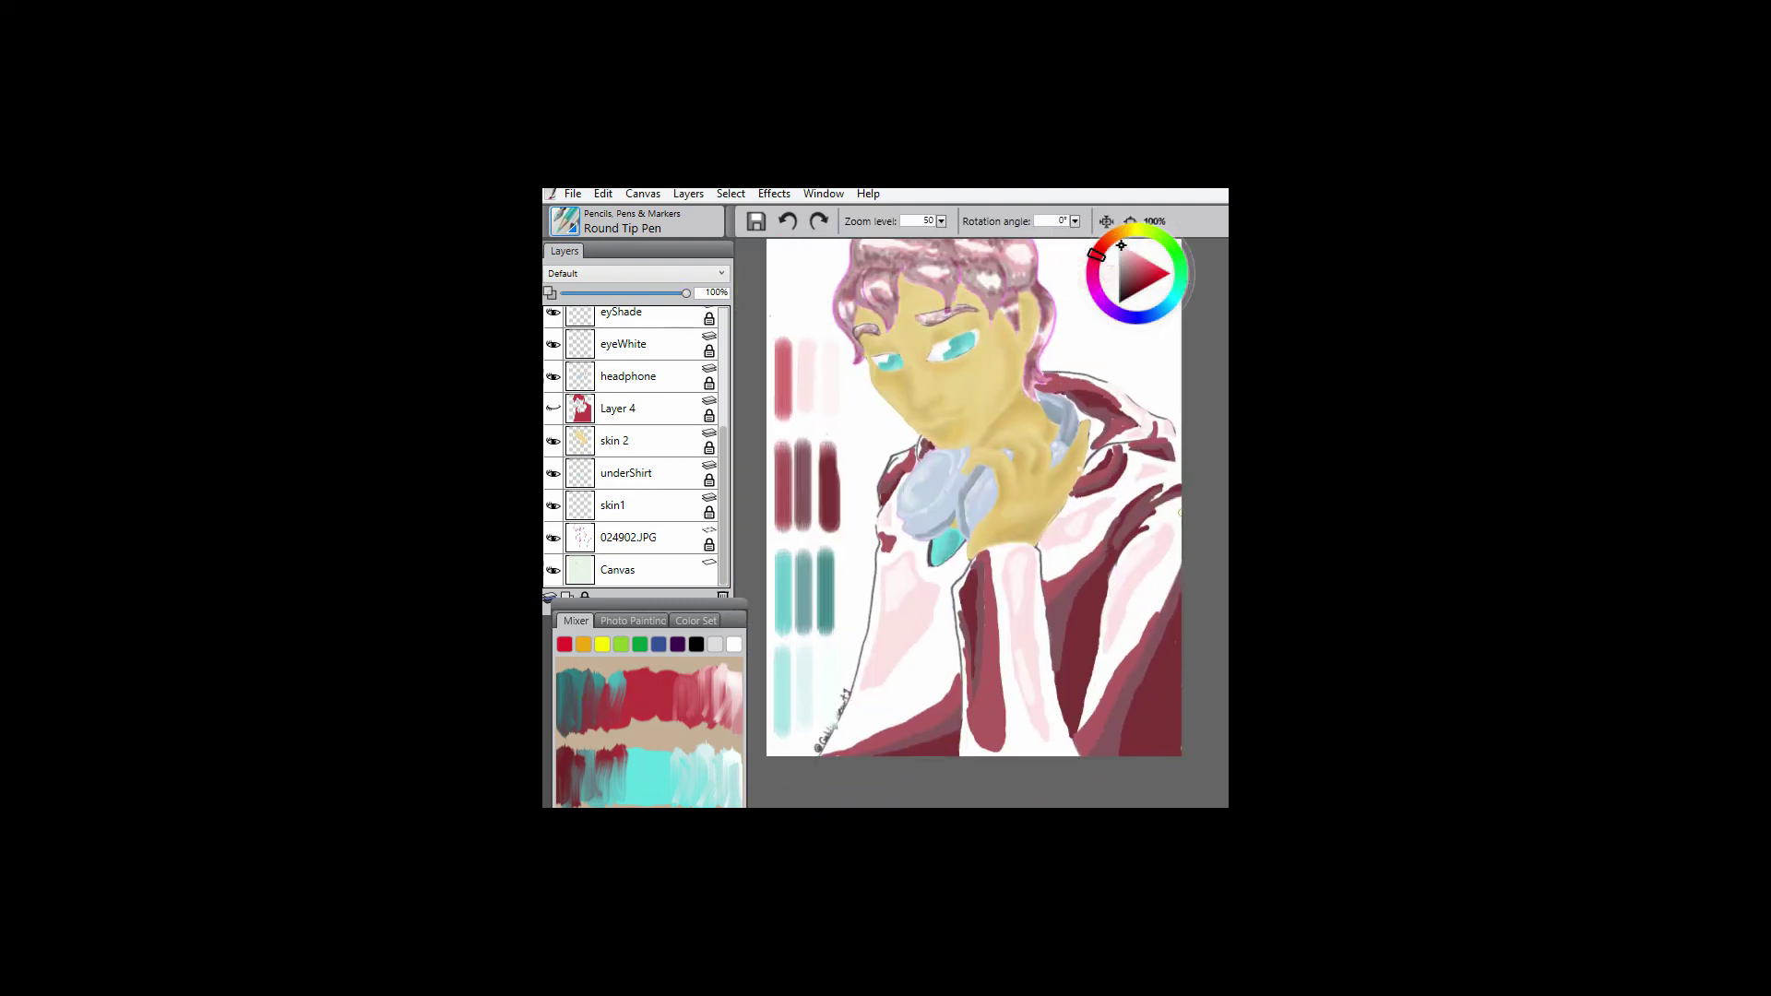
left_click_drag(1148, 274, 1141, 266)
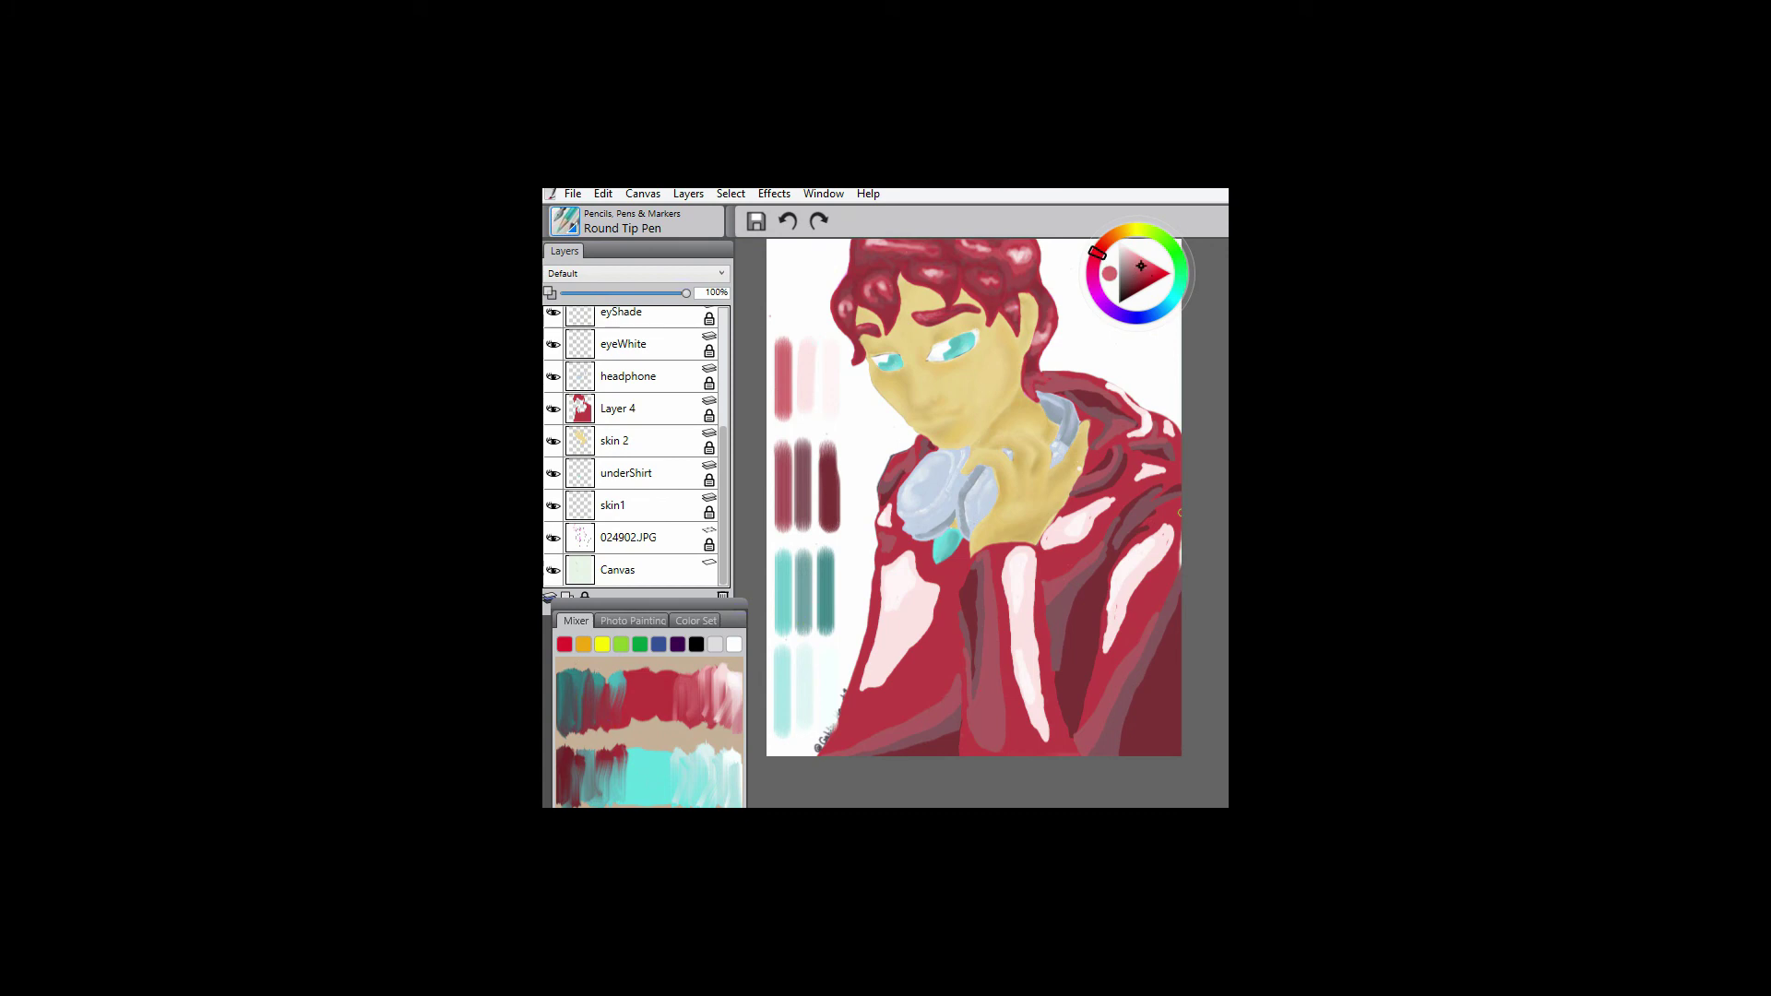
left_click(553, 408)
- Paint red borders around the highlights and shadows of the right sleeve, shoulder and hood on Layer 5
mouse_move(1126, 608)
left_mouse_down()
mouse_move(1126, 683)
mouse_move(1081, 717)
mouse_move(1168, 588)
mouse_move(1109, 665)
mouse_move(1131, 546)
mouse_move(1156, 524)
mouse_move(1150, 576)
mouse_move(1174, 506)
left_mouse_up()
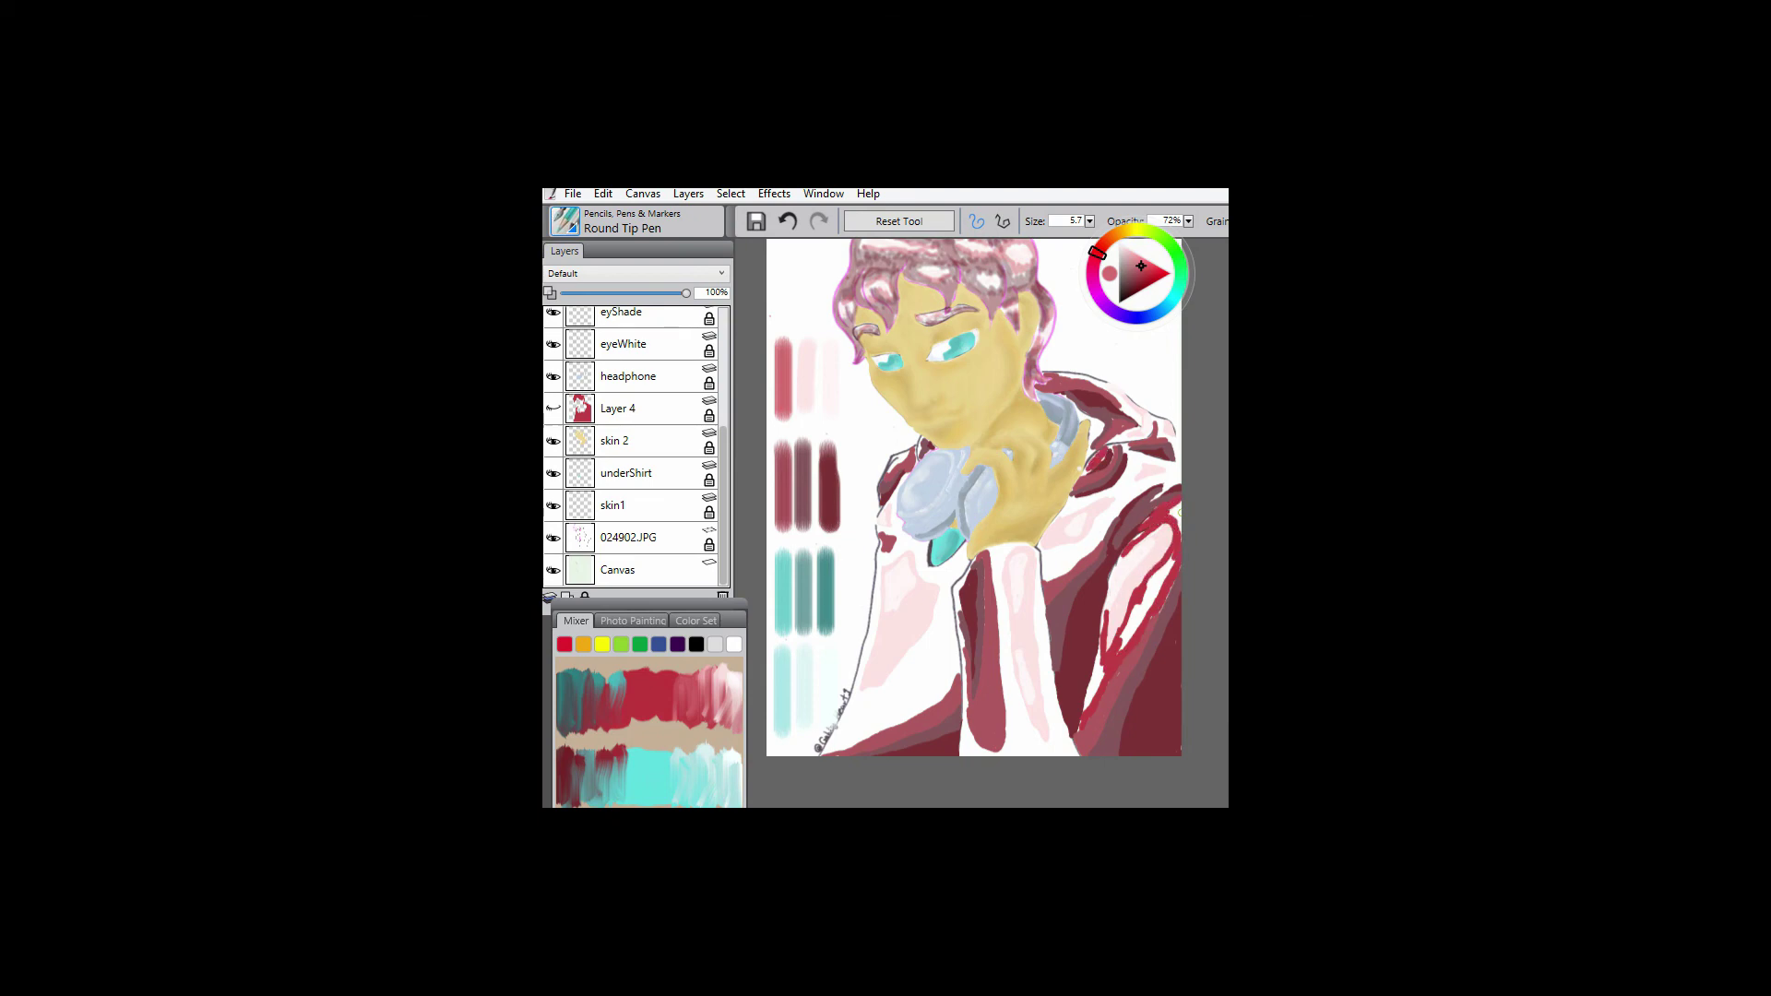
scroll(637, 443, "up", 5)
mouse_move(1068, 501)
left_mouse_down()
mouse_move(1111, 492)
mouse_move(1084, 543)
mouse_move(1046, 550)
mouse_move(1067, 567)
mouse_move(1050, 571)
mouse_move(1185, 480)
mouse_move(1142, 479)
mouse_move(1140, 462)
mouse_move(1184, 446)
mouse_move(1152, 419)
left_mouse_up()
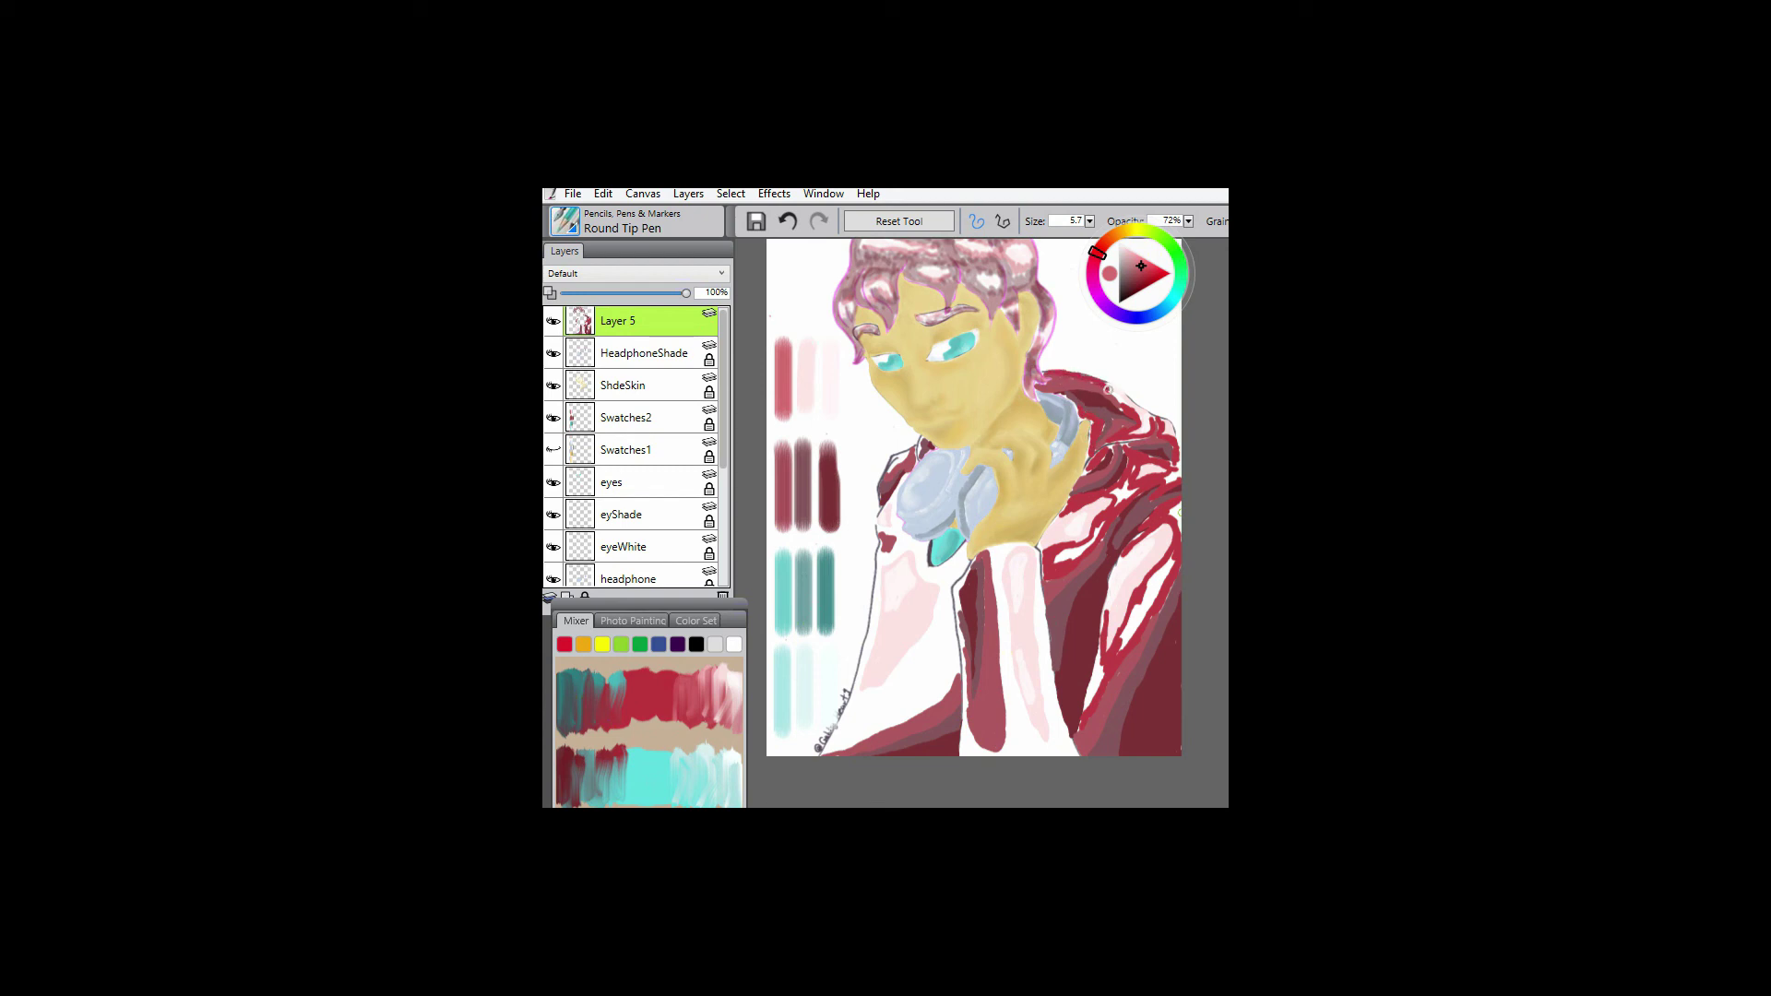
- Paint red borders around the shading of the left sleeve and central forearm, undoing and restoring the last stroke
mouse_move(897, 485)
left_mouse_down()
mouse_move(883, 551)
mouse_move(941, 581)
mouse_move(945, 614)
mouse_move(923, 563)
mouse_move(860, 694)
mouse_move(874, 572)
mouse_move(939, 611)
mouse_move(892, 681)
left_mouse_up()
mouse_move(824, 752)
left_mouse_down()
mouse_move(946, 690)
mouse_move(924, 701)
mouse_move(940, 677)
left_mouse_up()
mouse_move(960, 586)
left_mouse_down()
mouse_move(970, 728)
mouse_move(1004, 749)
mouse_move(992, 555)
mouse_move(1033, 553)
mouse_move(996, 573)
mouse_move(1011, 687)
mouse_move(1044, 749)
mouse_move(1036, 624)
left_mouse_up()
key("ctrl+z")
key("alt+e")
key("Escape")
key("ctrl+y")
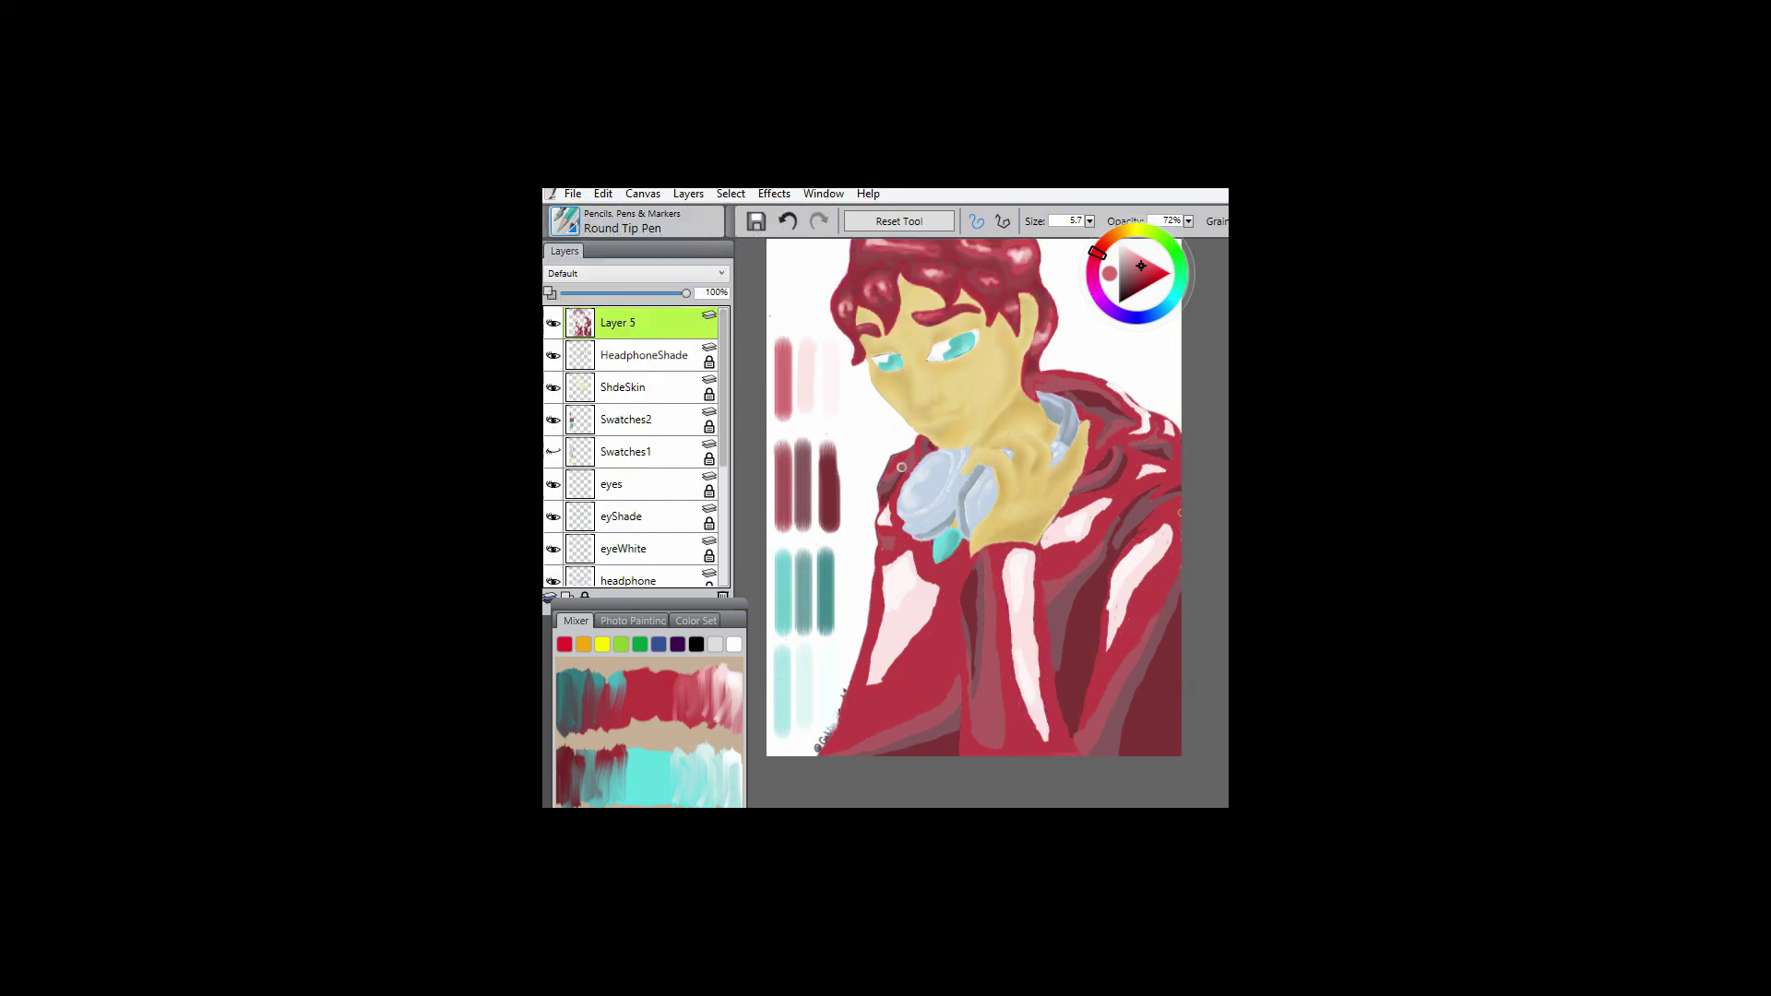
- Try the Smeary Wet Sponge and the Sponge brush, reducing the brush size to 3.6
left_click(637, 221)
left_click(590, 585)
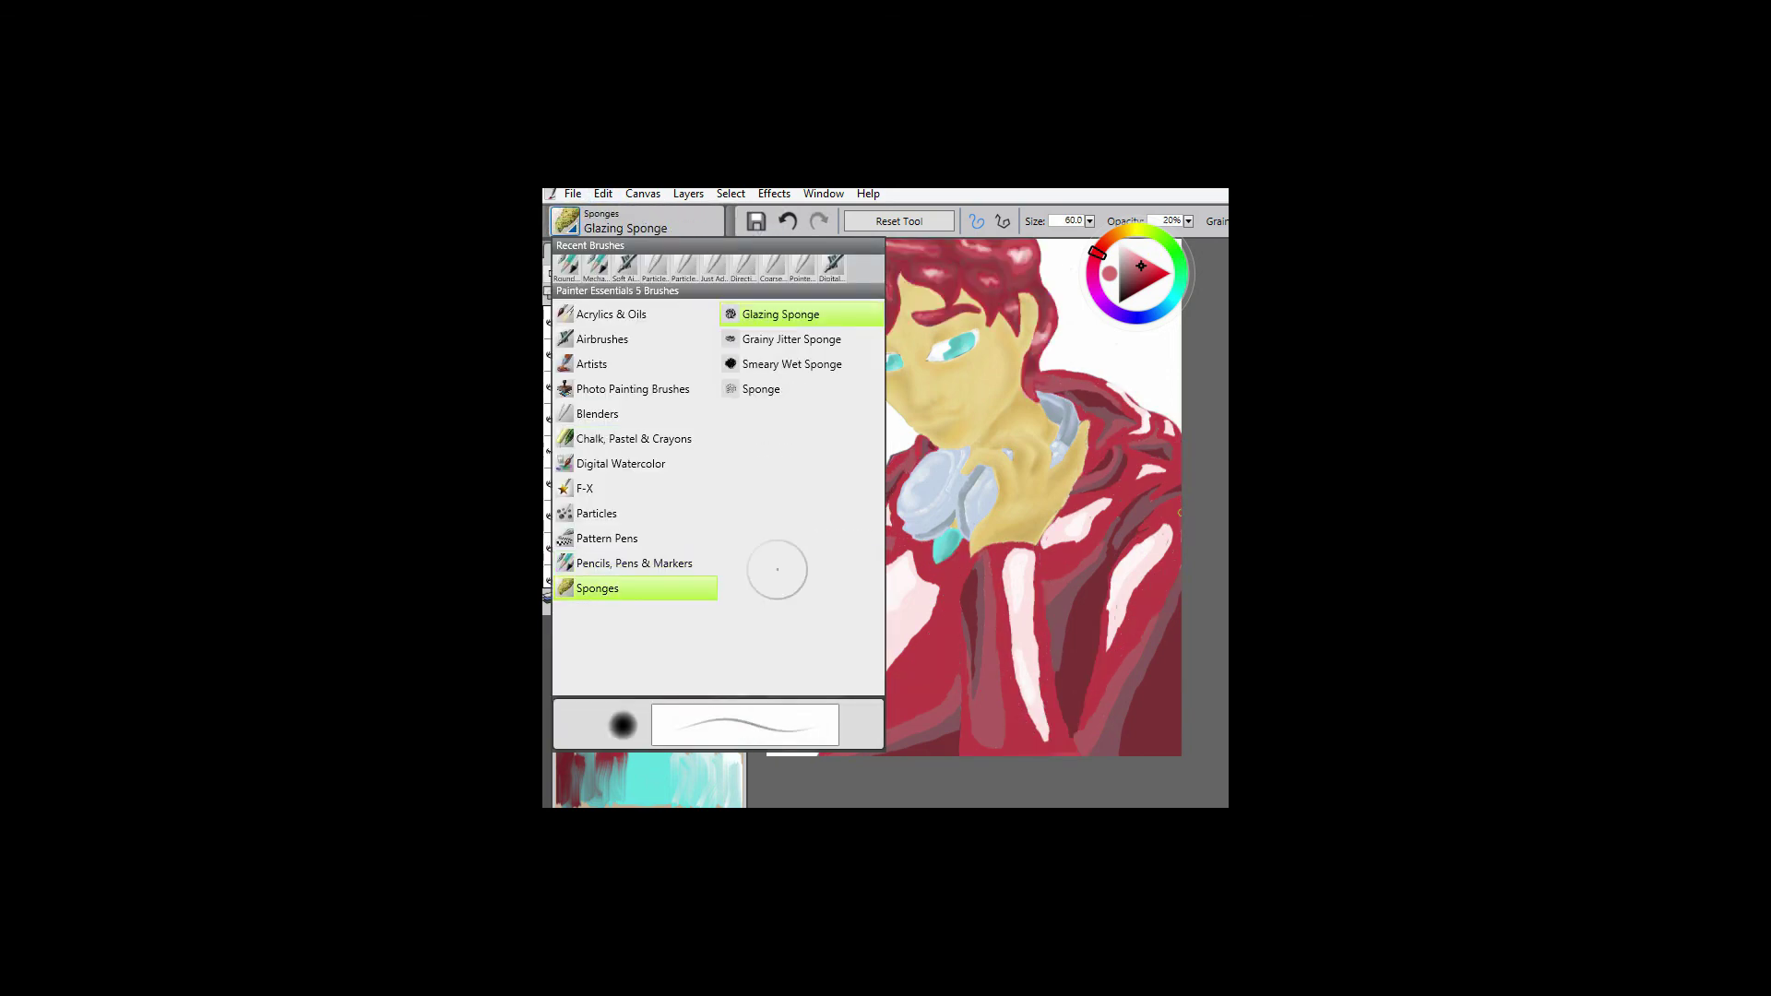
left_click(793, 368)
left_click(636, 222)
left_click(793, 387)
left_click(1089, 221)
left_click(1188, 222)
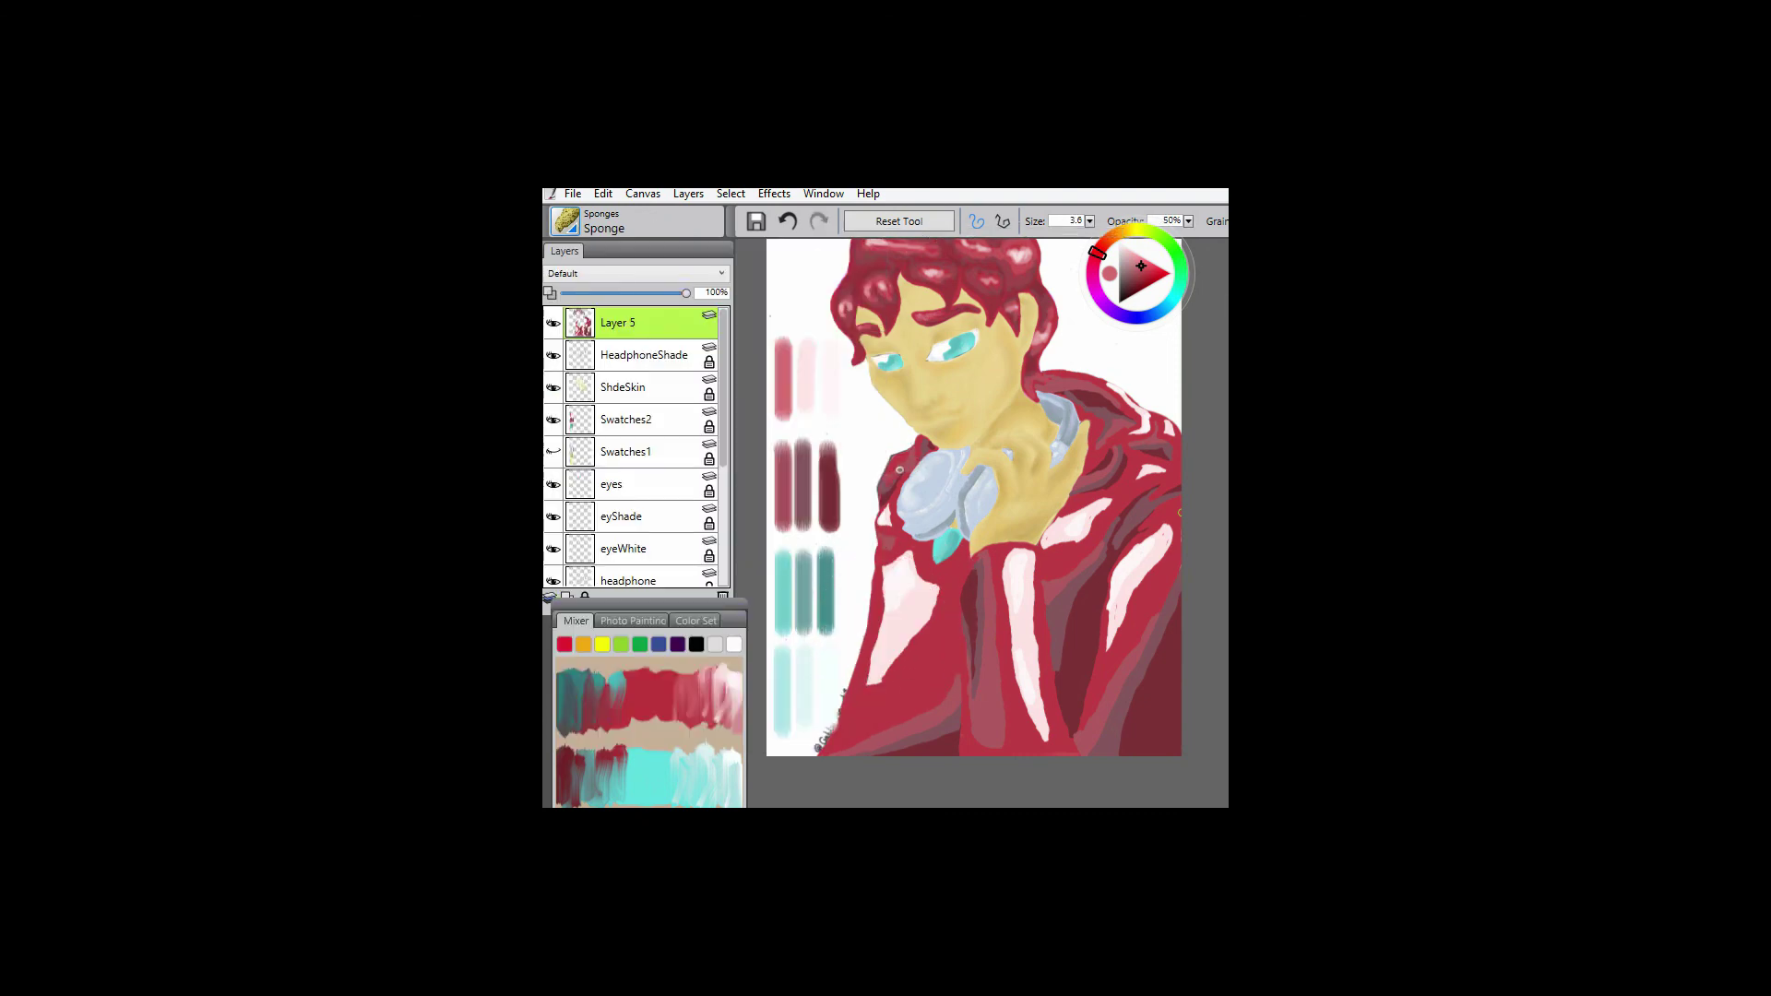
- Try several Blenders brushes on the left shoulder, including the Coarse Oily Blender, and undo the stroke
left_click(636, 221)
left_click(600, 407)
left_click(770, 462)
left_click(636, 221)
left_click(804, 338)
left_click_drag(1188, 220, 997, 234)
key("ctrl+plus")
left_click(636, 221)
left_click(804, 311)
left_click_drag(773, 441, 793, 413)
key("ctrl+z")
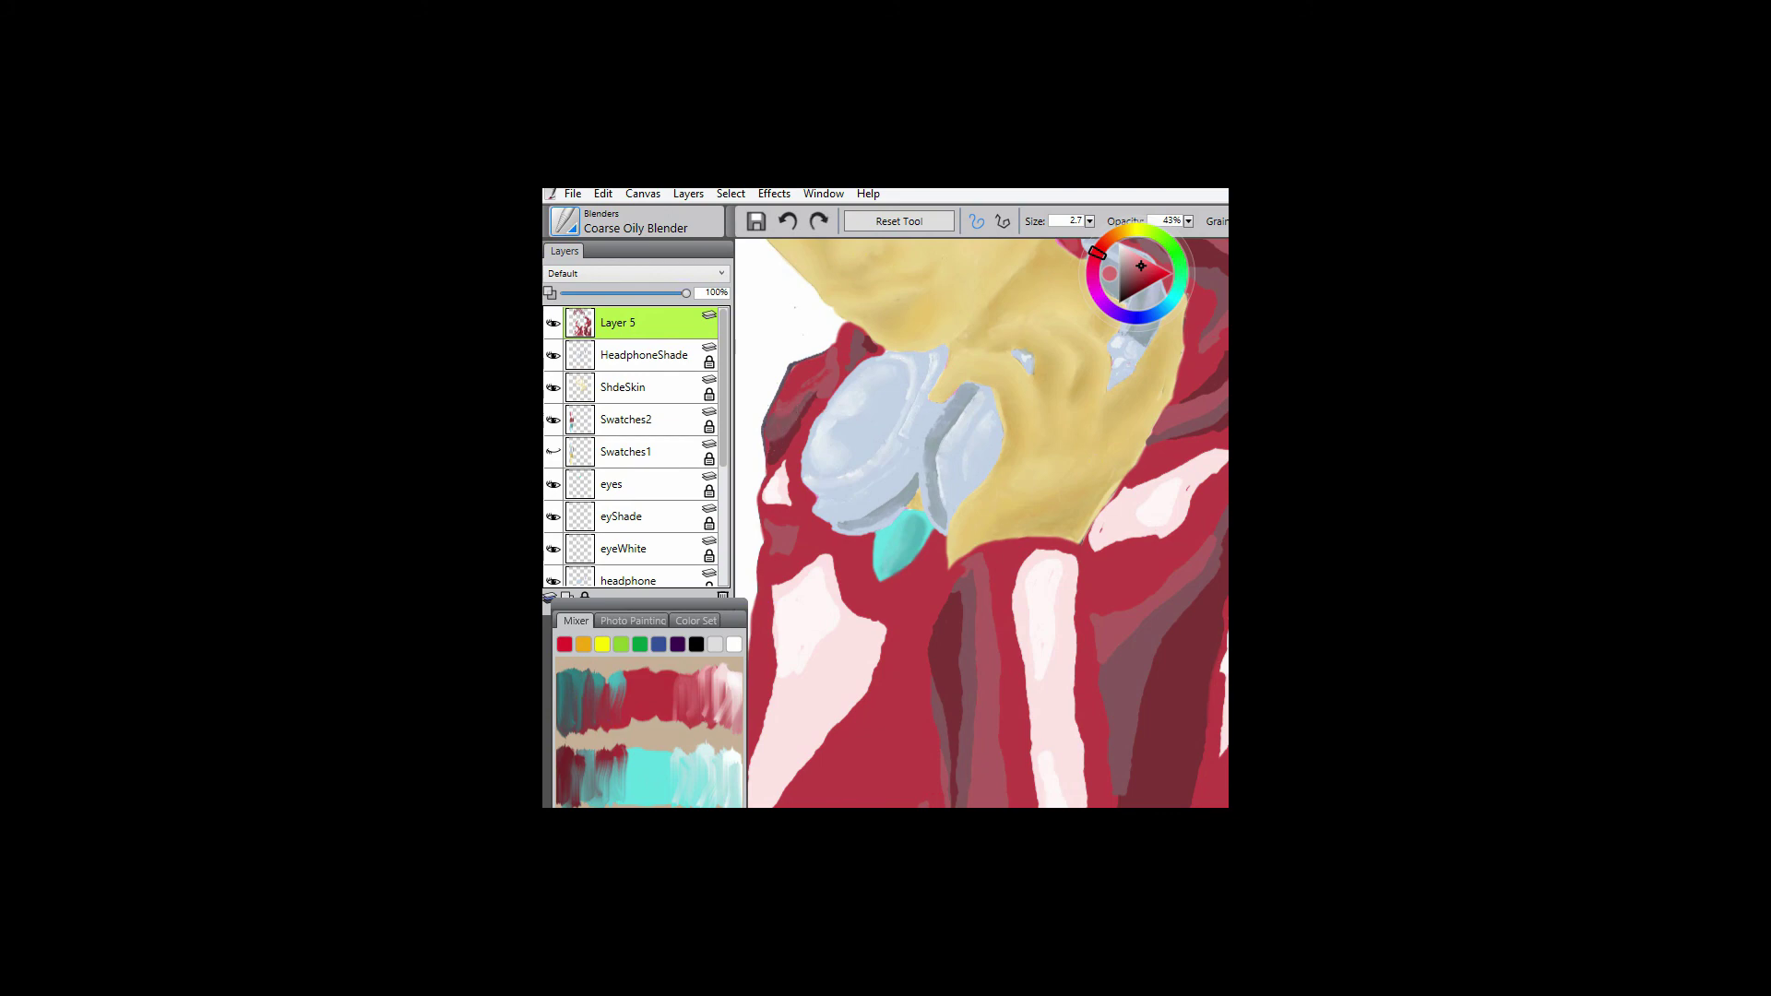
- Hide Layer 4 and try the Coarse Oily Blender on the left shoulder, undoing the strokes
scroll(637, 443, "down", 2)
left_click(553, 539)
left_click_drag(784, 452, 812, 386)
key("ctrl+z")
key("ctrl+z")
- Switch to the Directional Diffuser, enlarge it to size 2.3 and blend the left shoulder shading on Layer 5
left_click(637, 221)
left_click(766, 418)
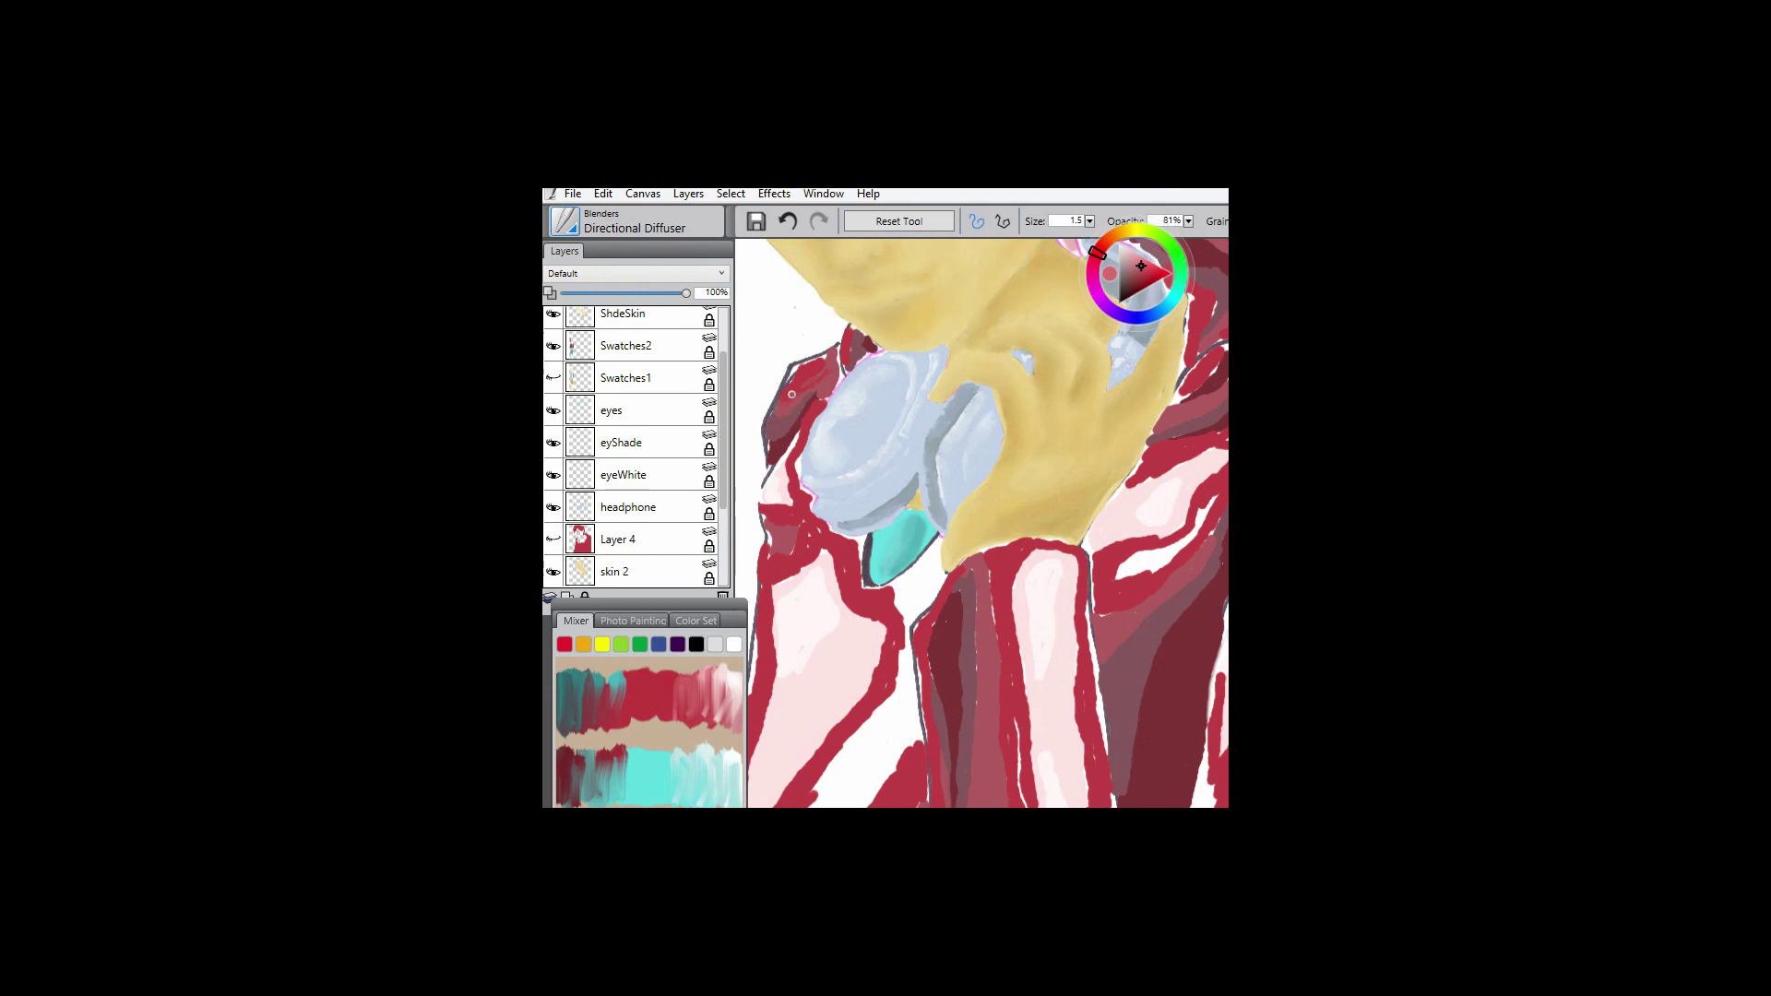
key("bracketright")
key("bracketright")
key("ctrl+v")
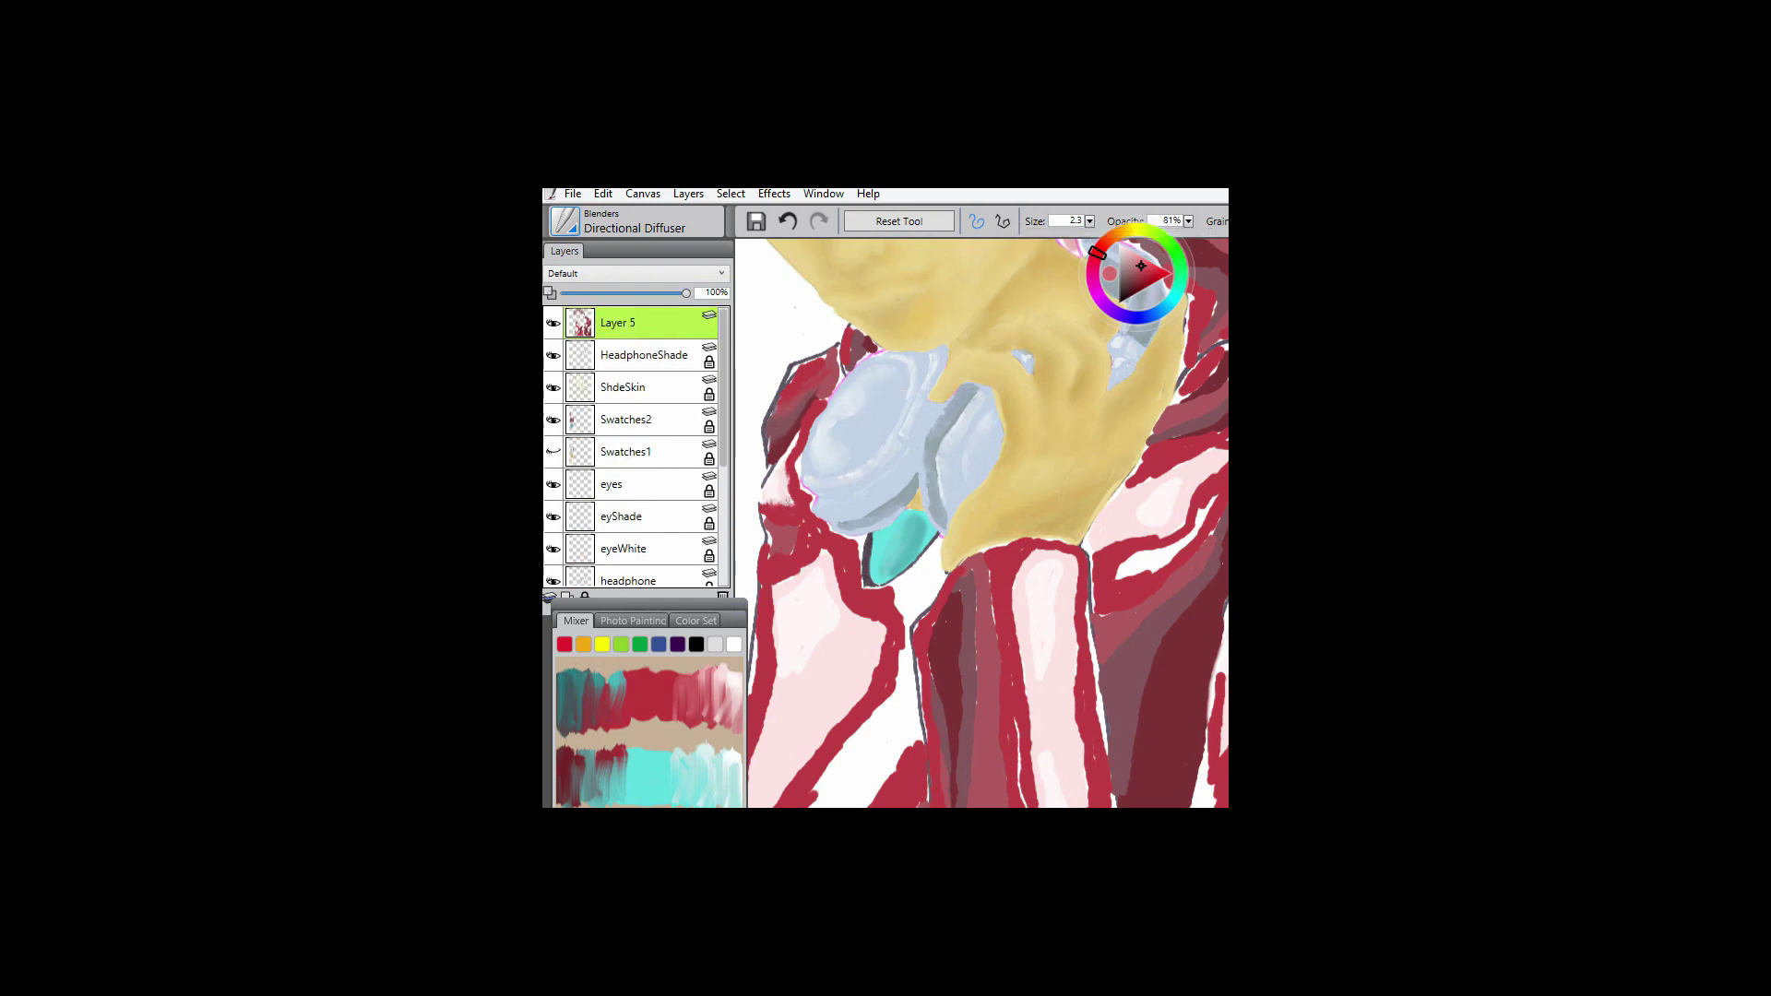
- Enlarge the Directional Diffuser to size 4.0 and blend the left sleeve's highlight and the dark fold below it
key("bracketright")
key("bracketright")
key("bracketright")
left_click_drag(791, 516, 879, 377)
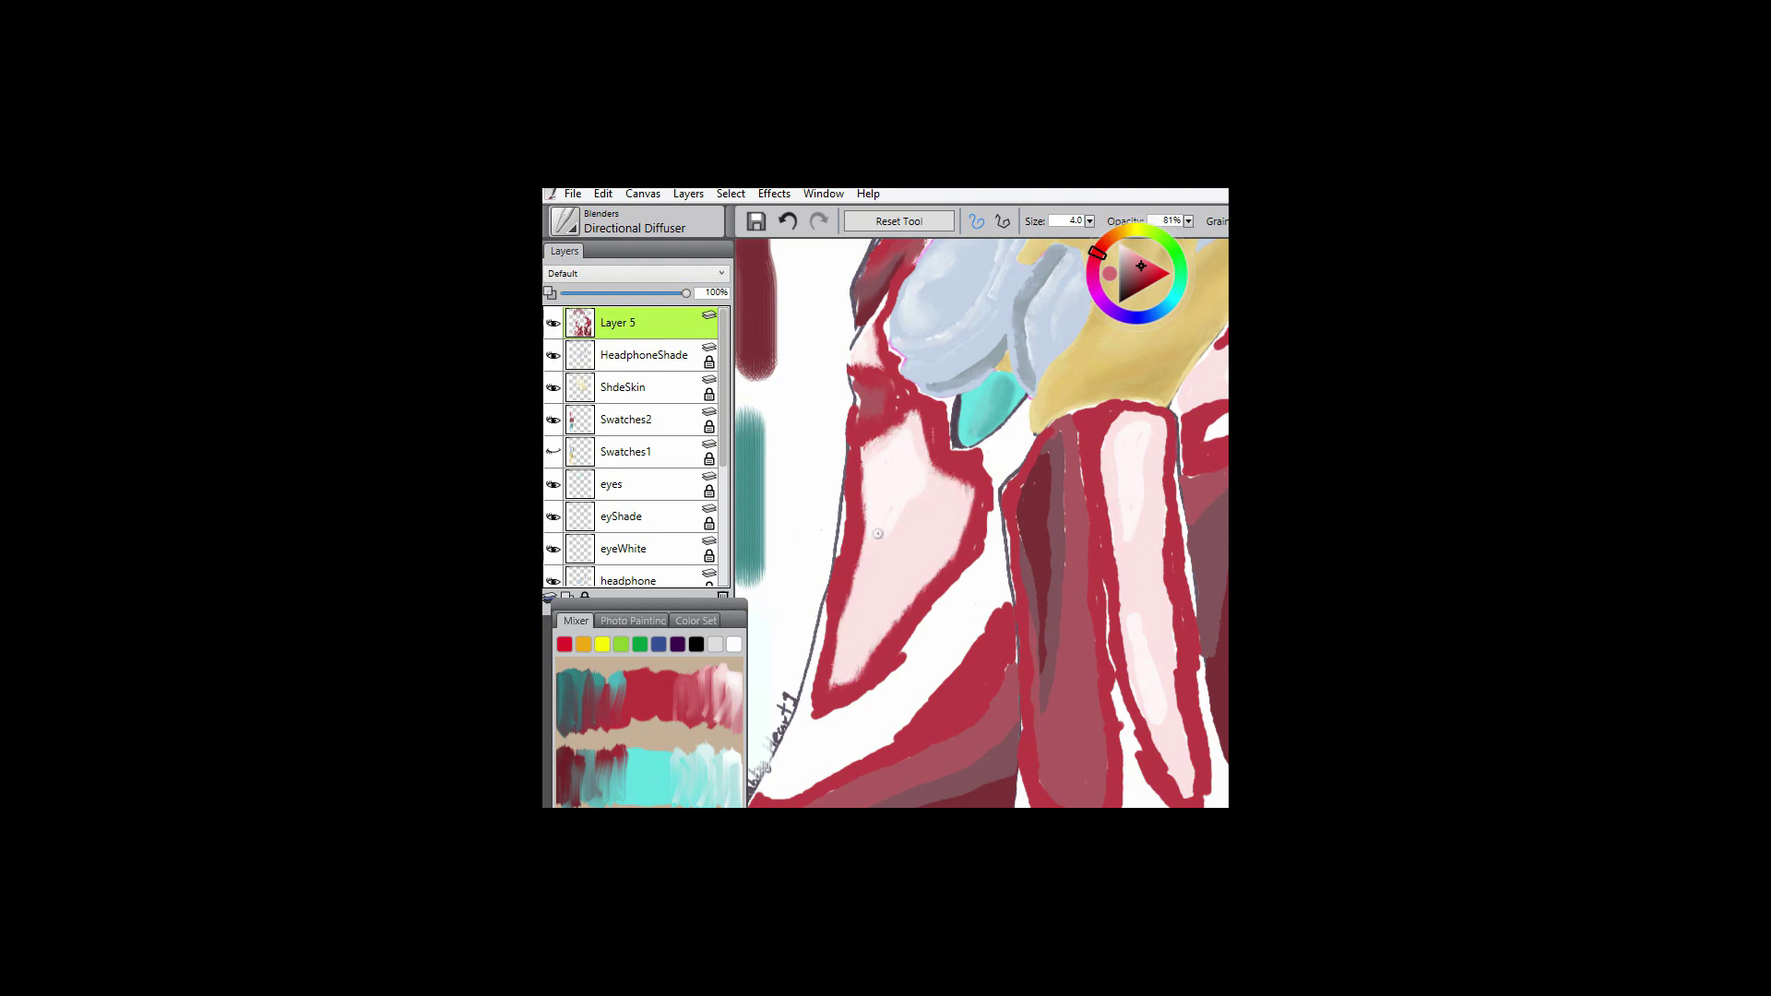
left_click_drag(915, 454, 977, 300)
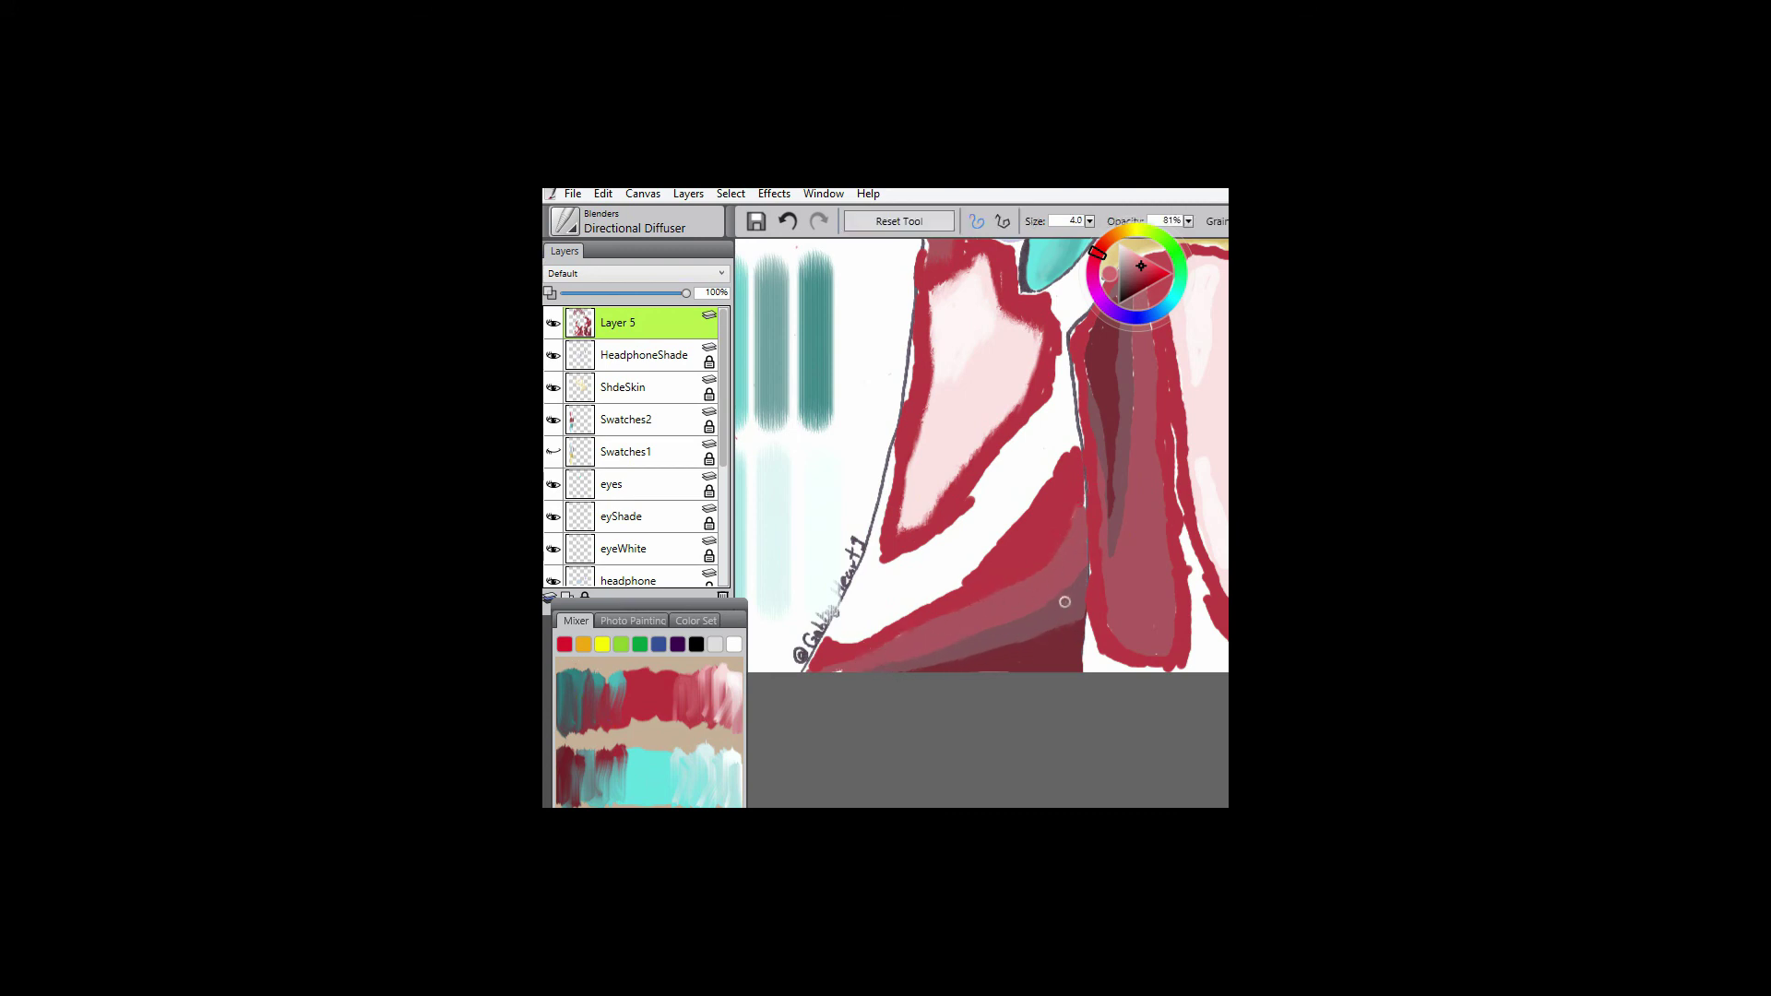
left_click_drag(932, 669, 921, 433)
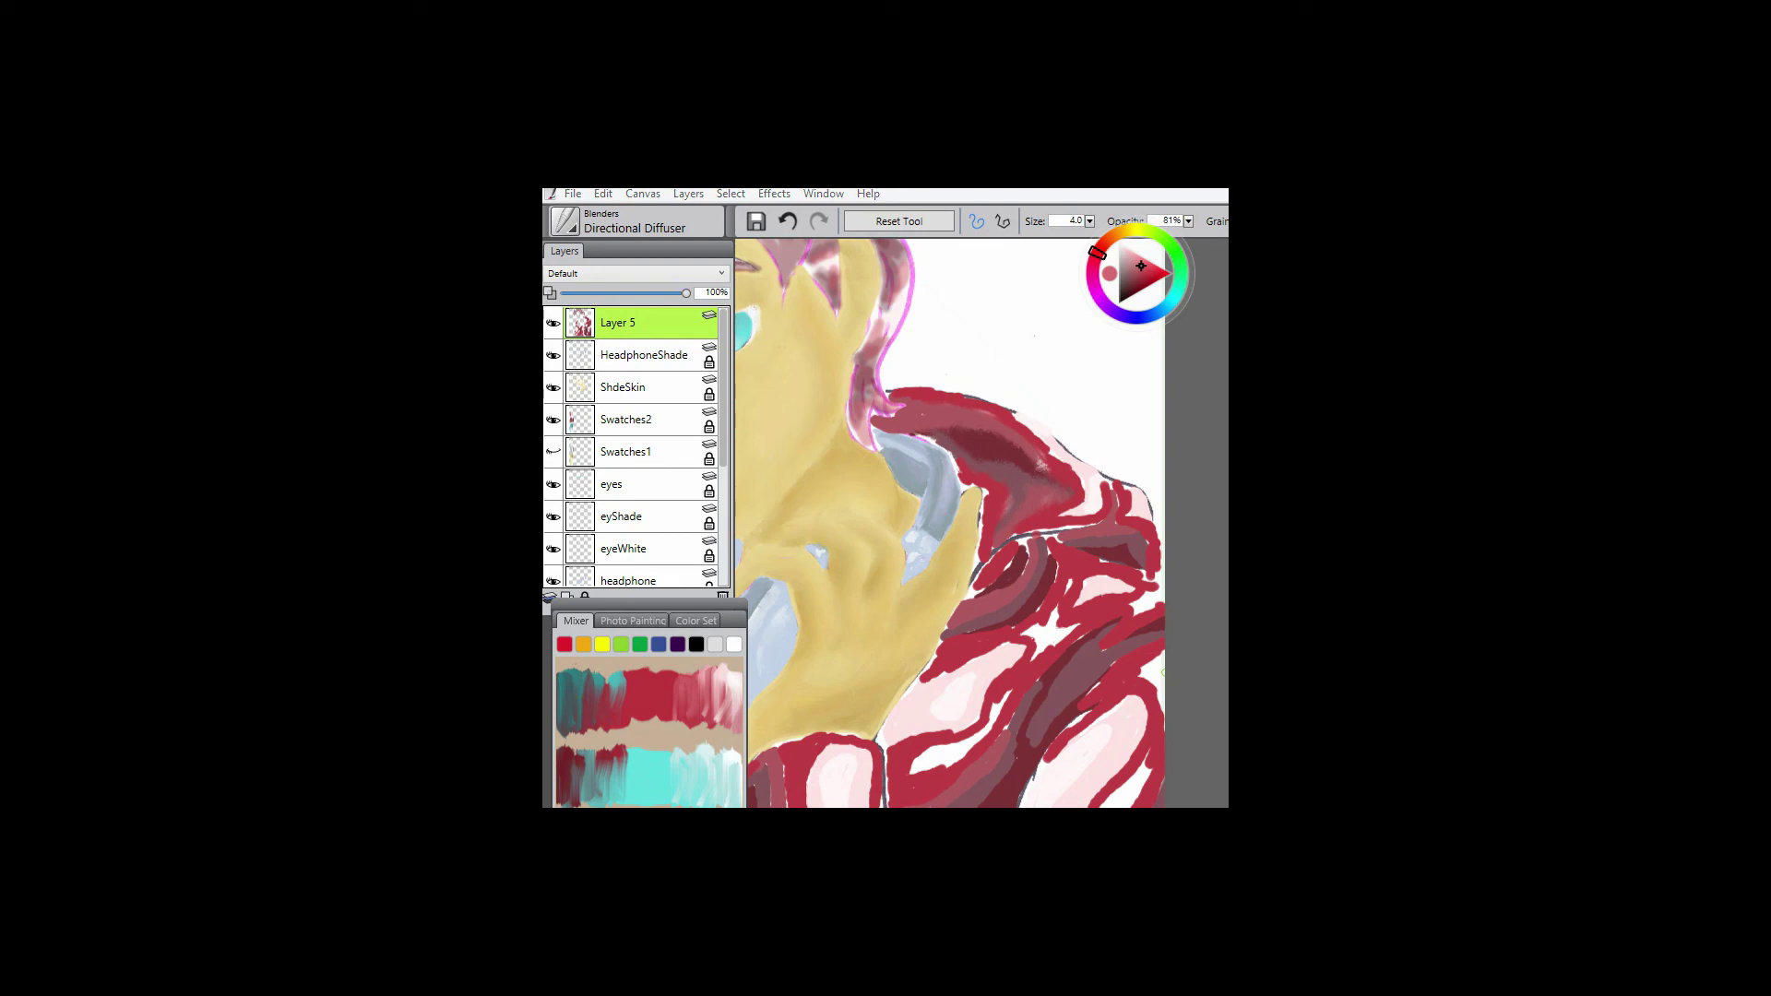
- Blend the highlights and shadow folds on the jacket's right shoulder into the red midtone
left_click_drag(1052, 454, 1085, 486)
left_click_drag(1015, 417, 1096, 483)
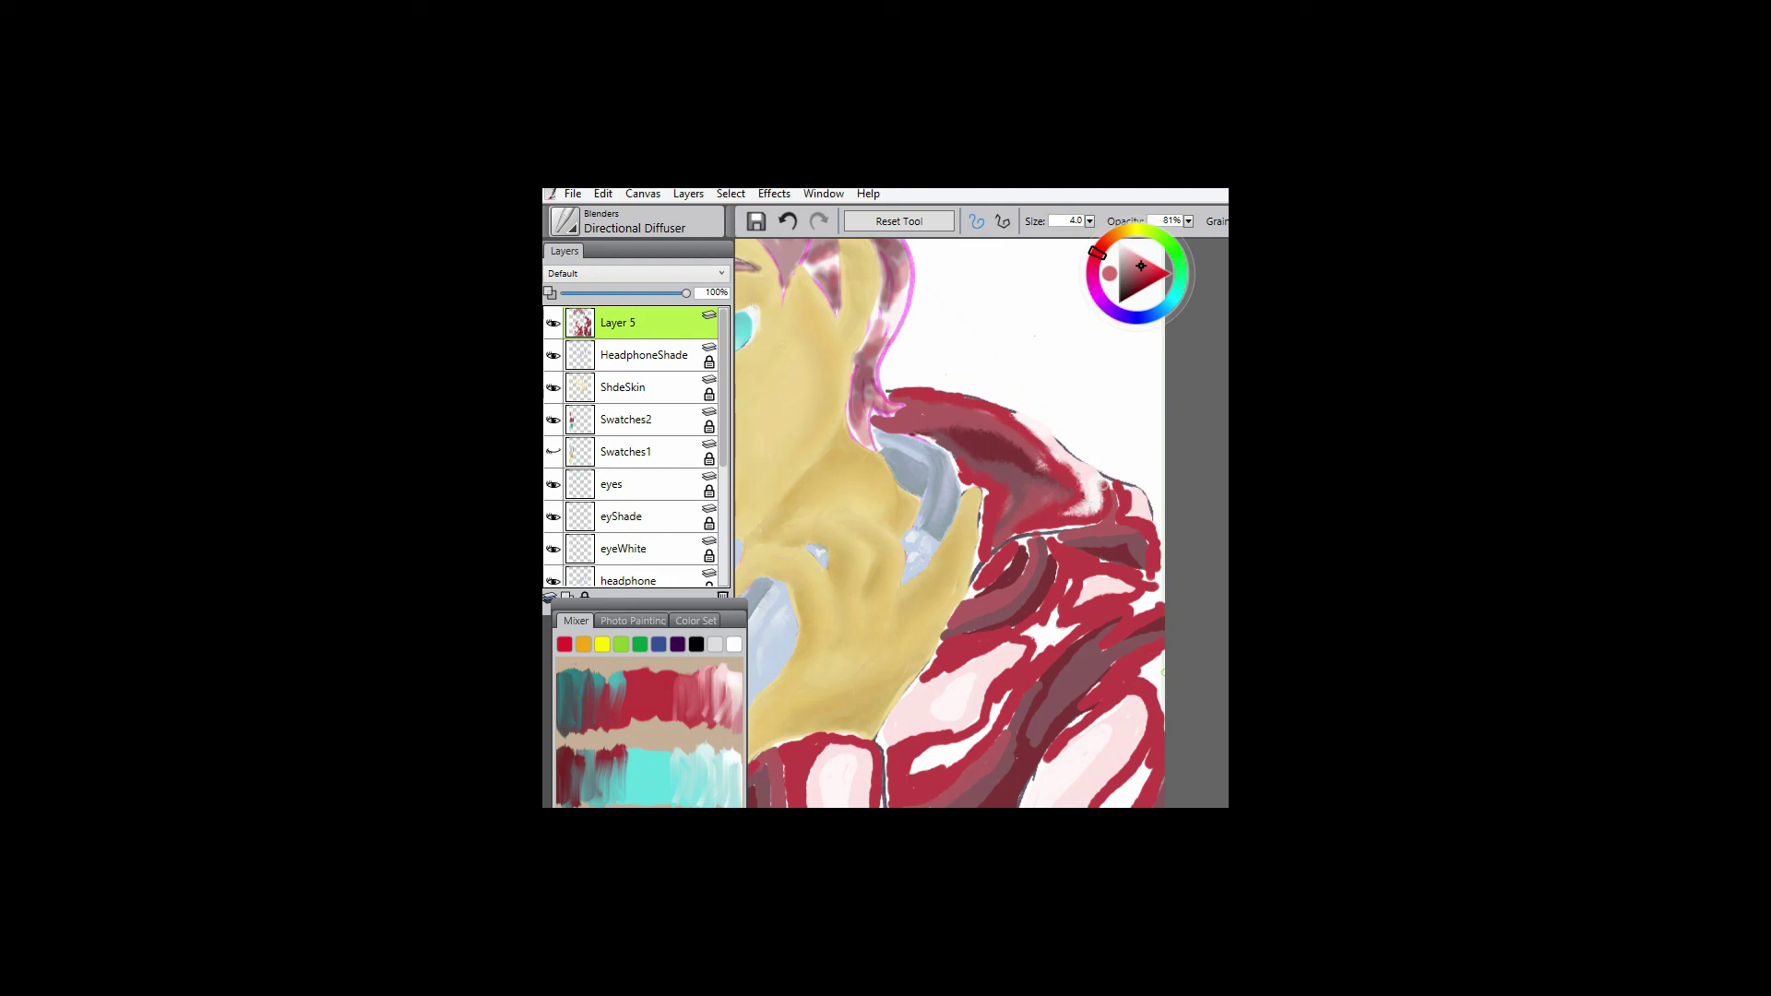
left_click_drag(1114, 499, 1146, 513)
left_click(1046, 548, "alt")
left_click_drag(1005, 603, 1007, 576)
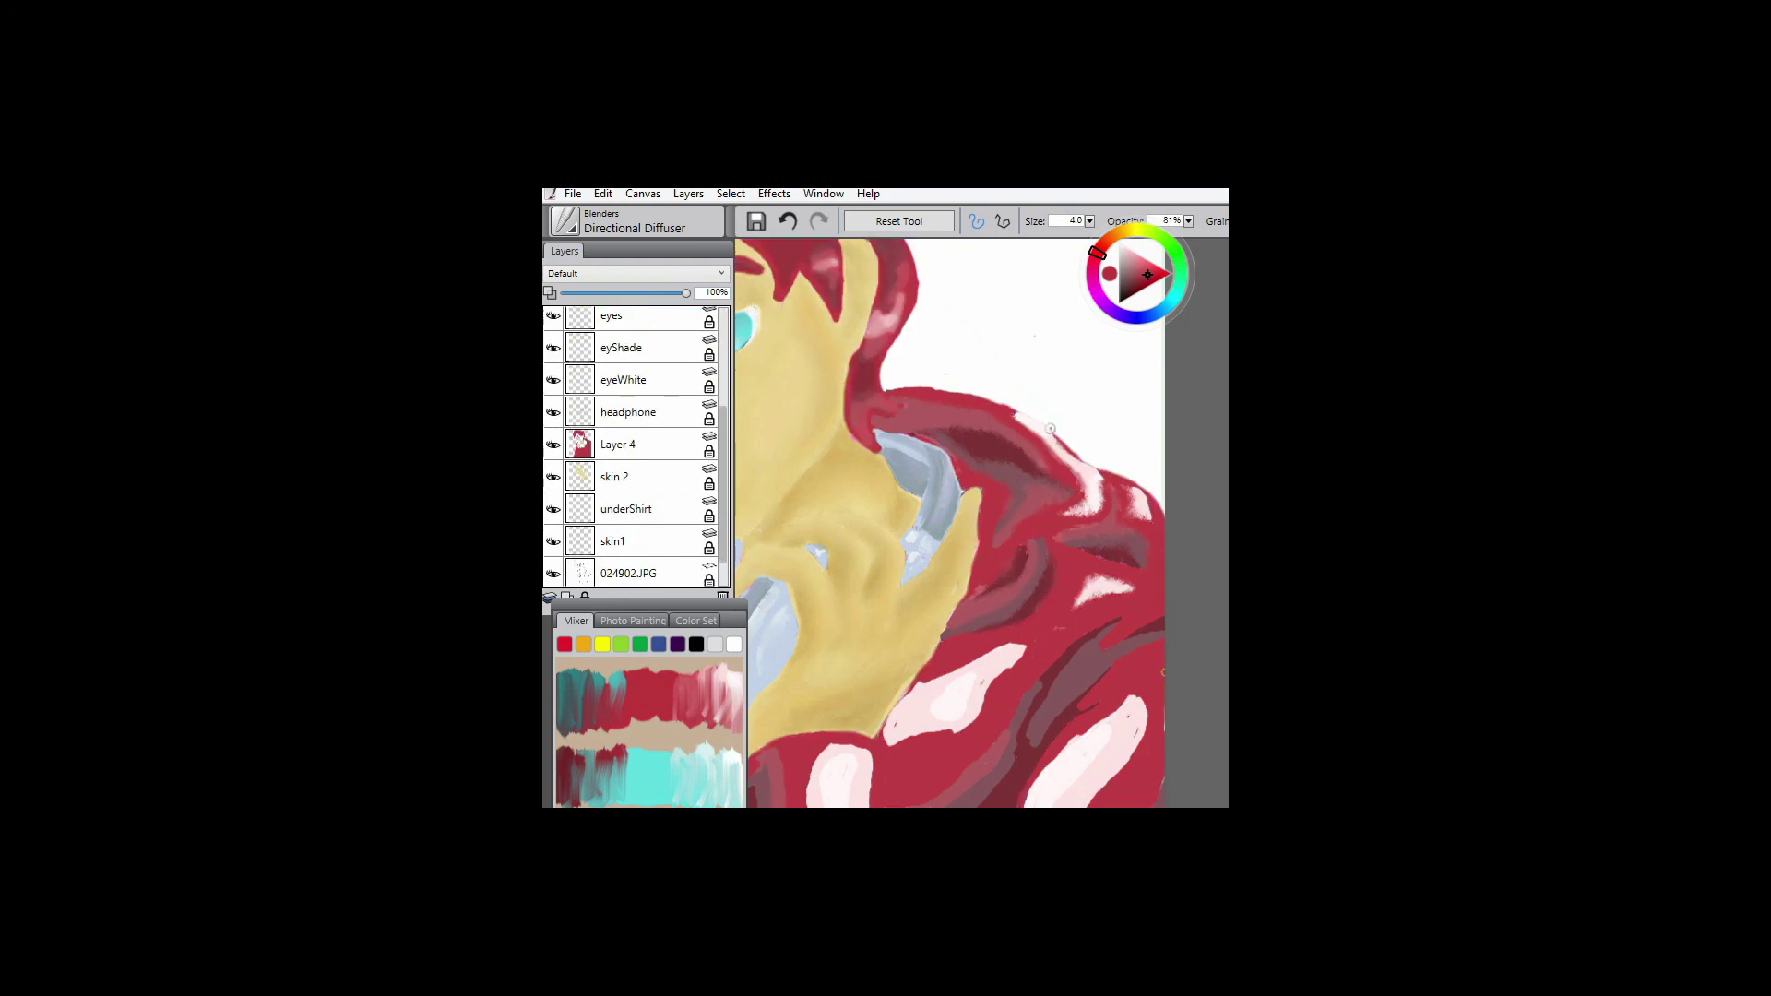
- Hide Layer 4 and blend the pale highlight on the jacket just beside the hand
left_click_drag(1089, 471, 1055, 249)
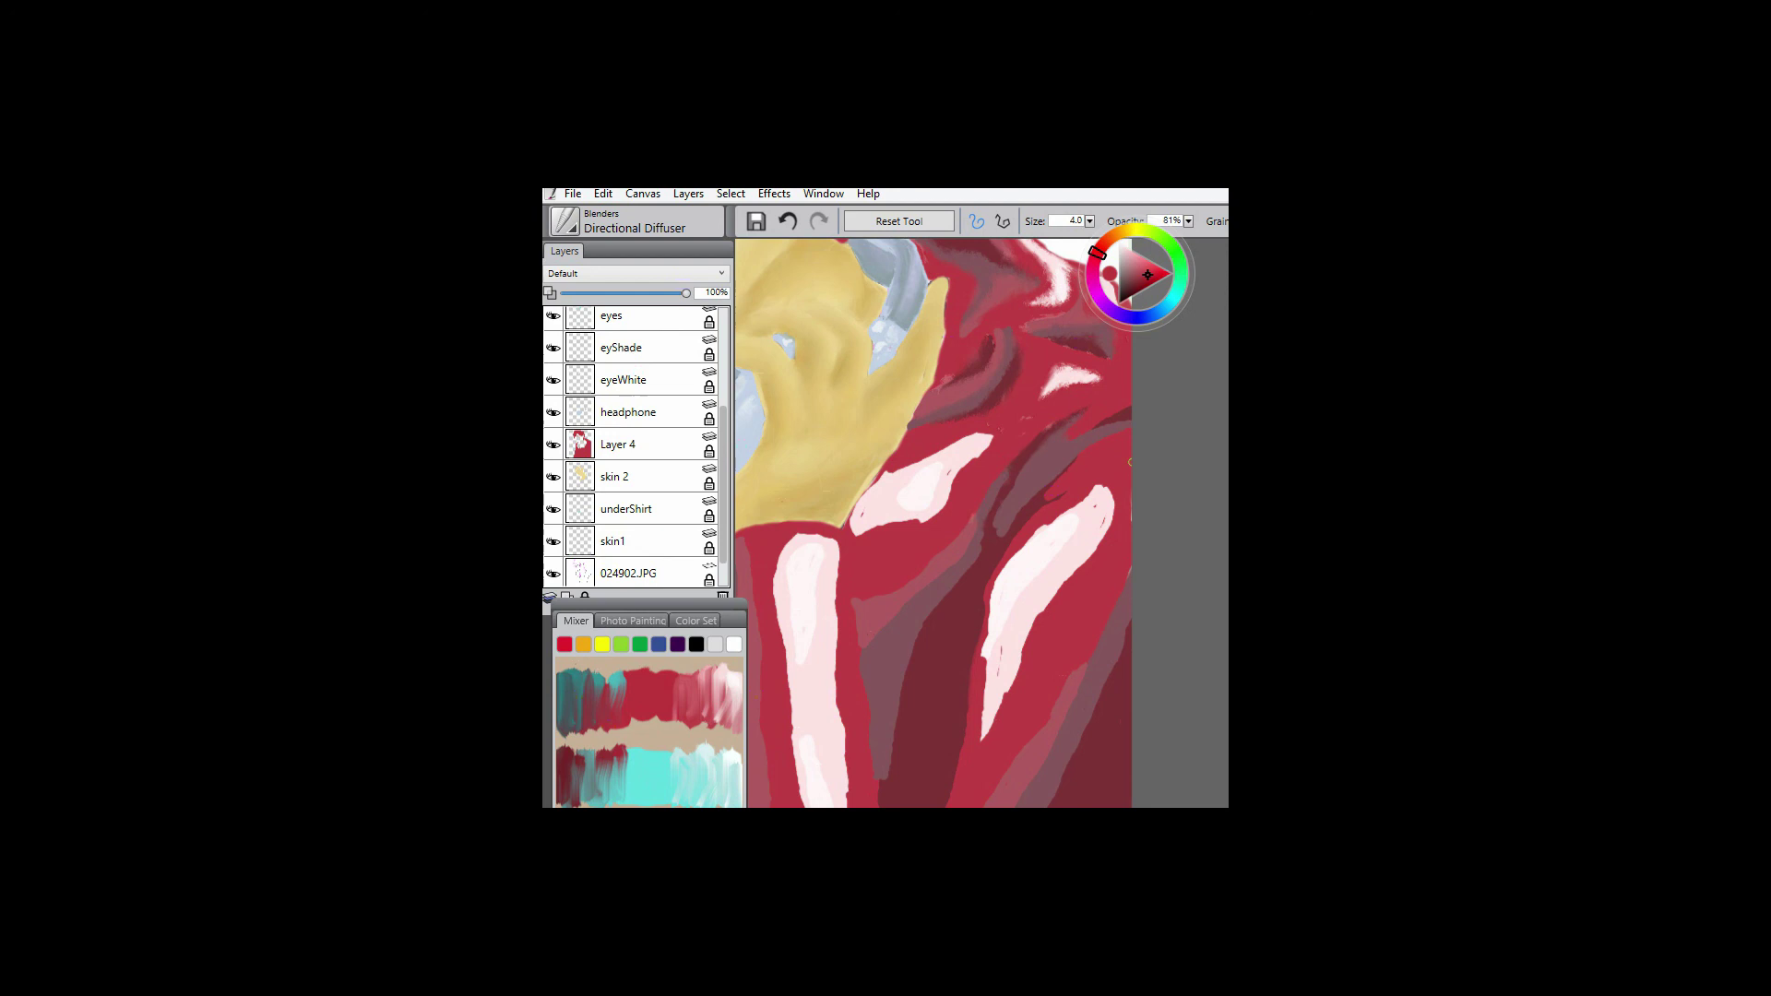
left_click(553, 444)
scroll(636, 443, "down", 1)
left_click_drag(996, 416, 908, 458)
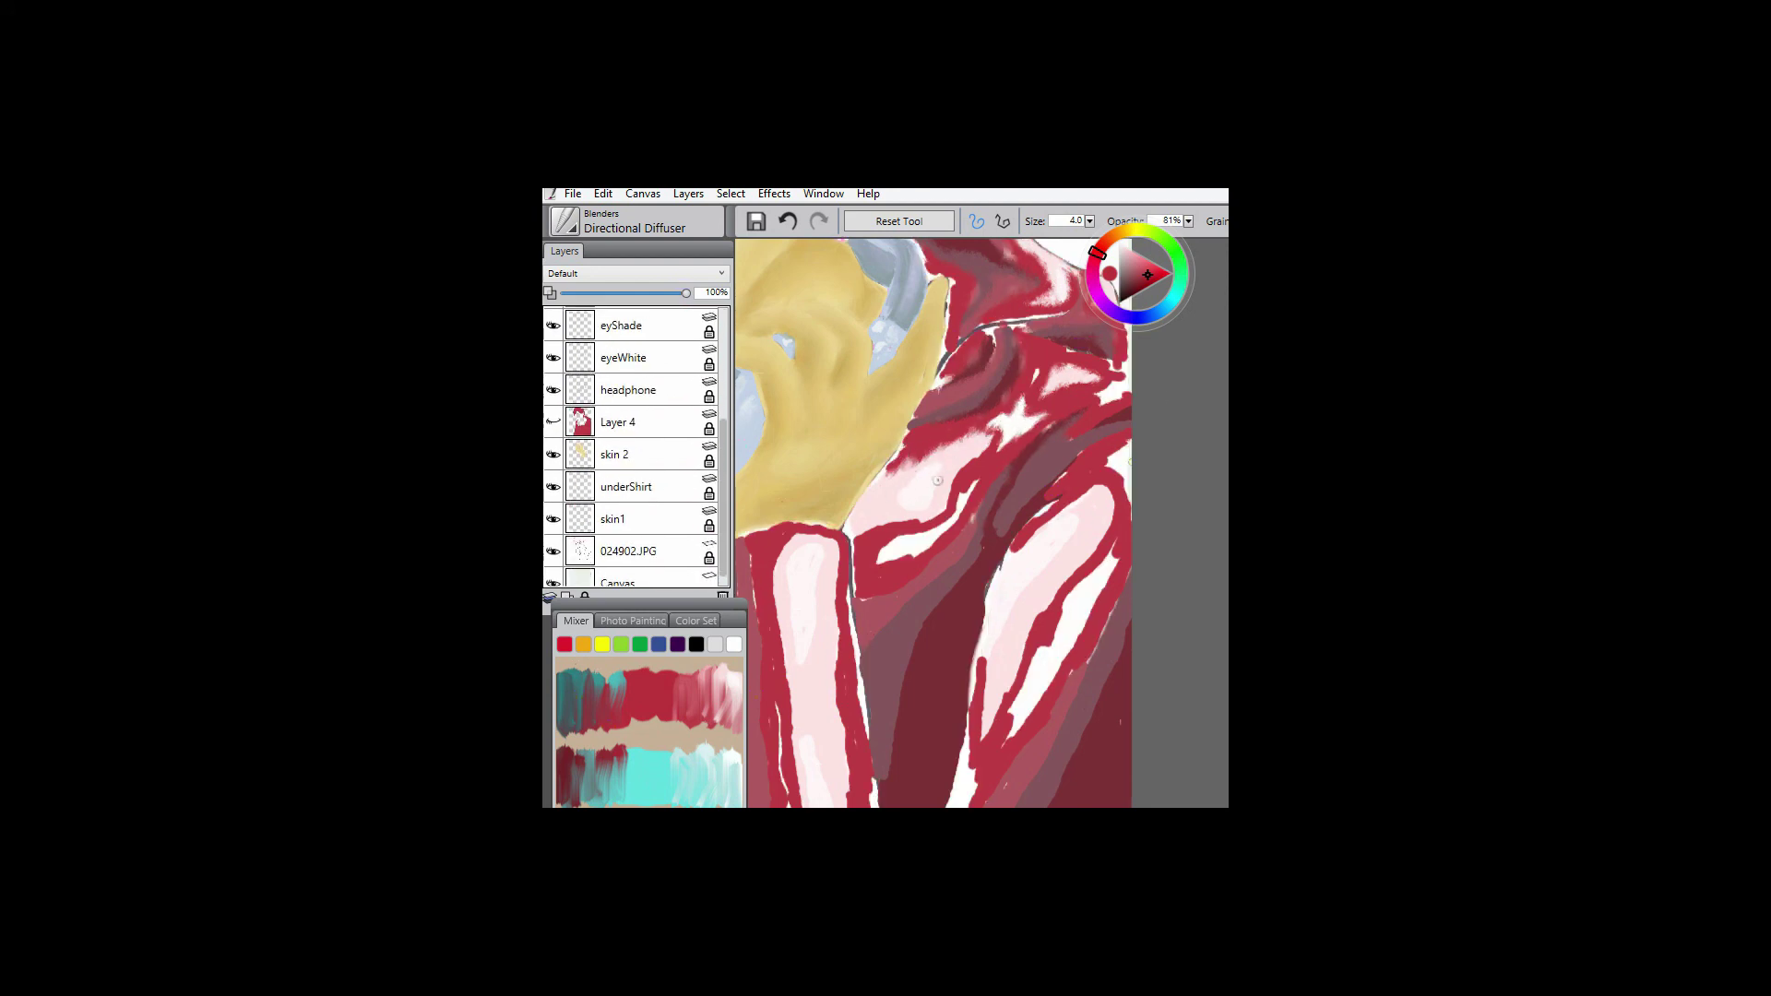
mouse_move(925, 518)
left_mouse_down()
mouse_move(957, 478)
mouse_move(931, 528)
mouse_move(869, 562)
mouse_move(961, 505)
left_mouse_up()
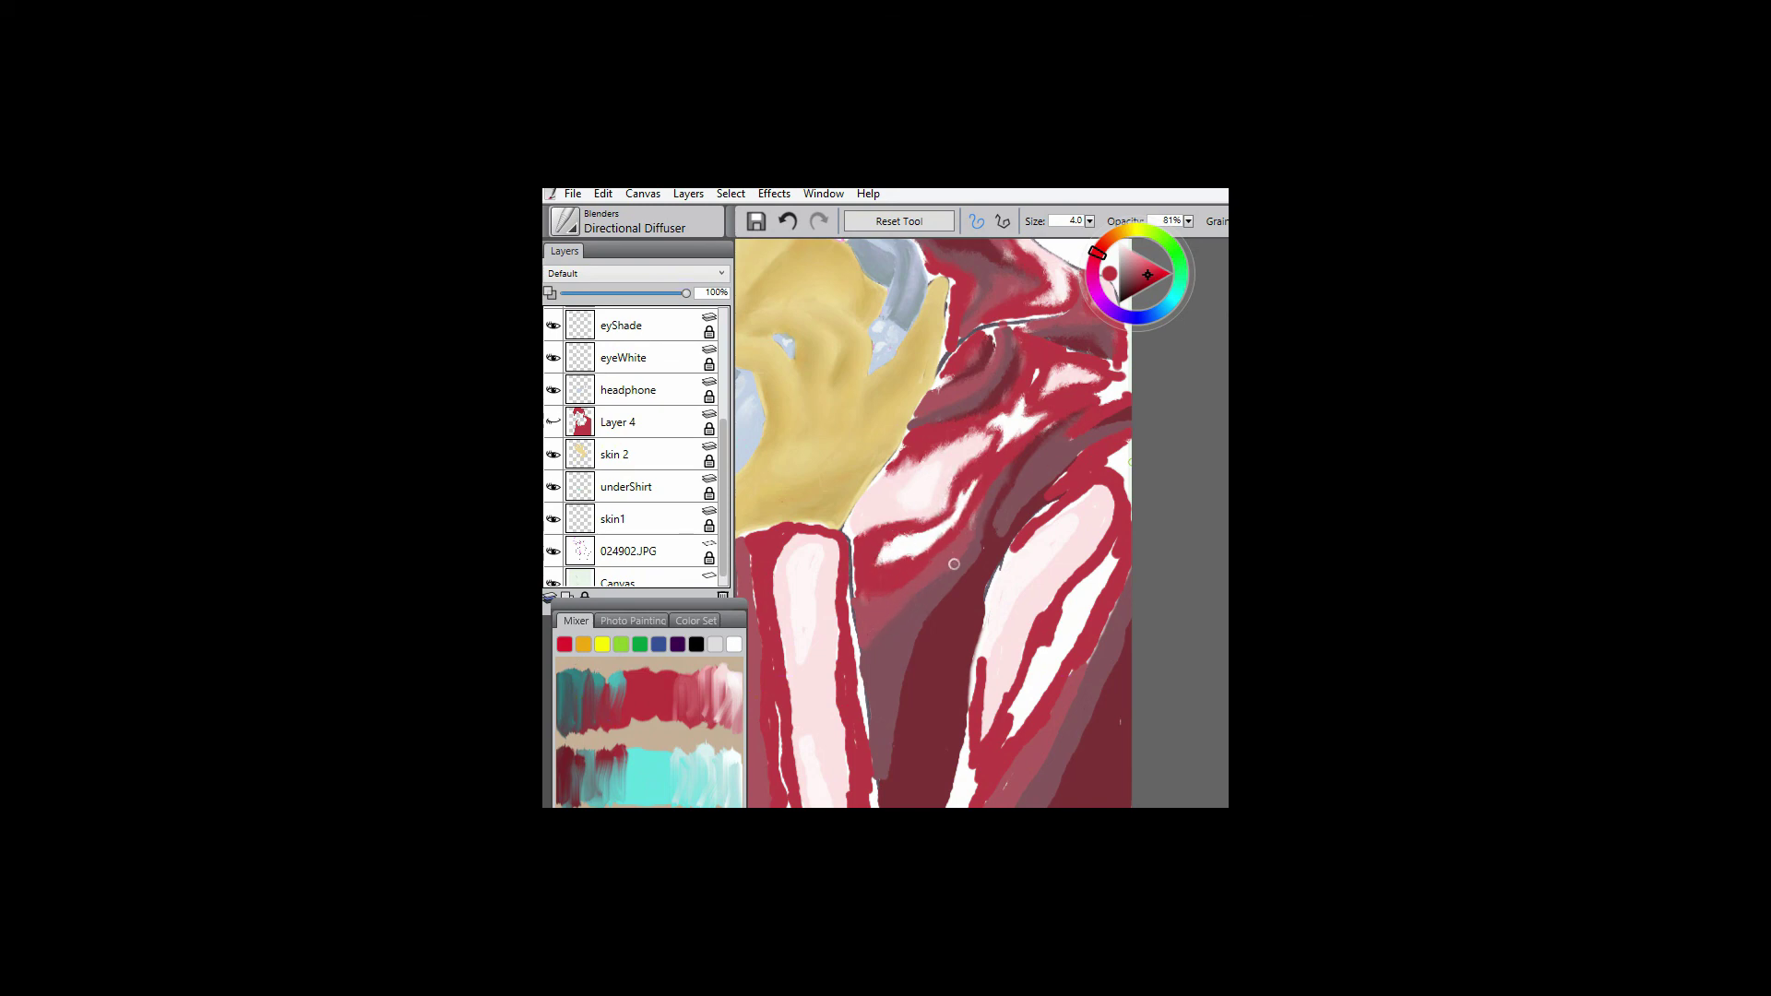
- Enlarge the Directional Diffuser to size 7.5 and blend the shadows and highlight along the right sleeve's folds
key("bracketright")
key("bracketright")
key("bracketright")
mouse_move(1062, 488)
left_mouse_down()
mouse_move(1114, 430)
mouse_move(1122, 507)
mouse_move(1026, 528)
mouse_move(1037, 515)
mouse_move(979, 708)
left_mouse_up()
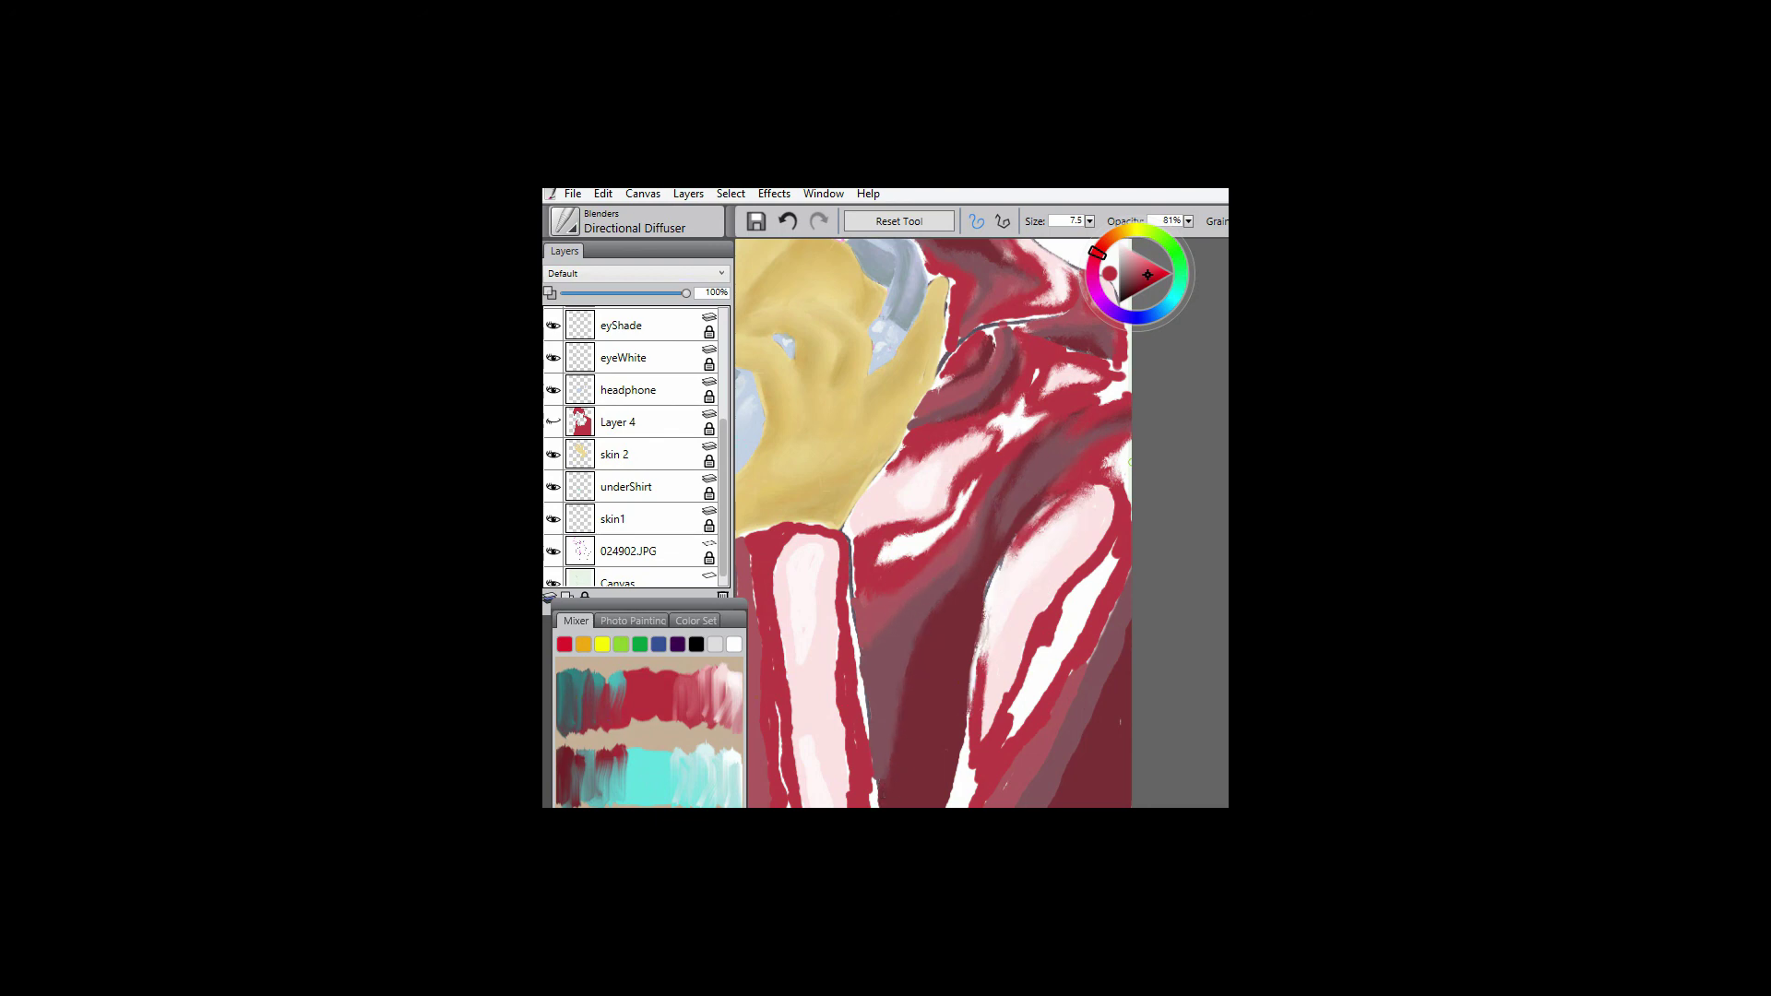
left_click_drag(971, 547, 1082, 381)
mouse_move(1101, 522)
left_mouse_down()
mouse_move(1078, 690)
mouse_move(1069, 648)
left_mouse_up()
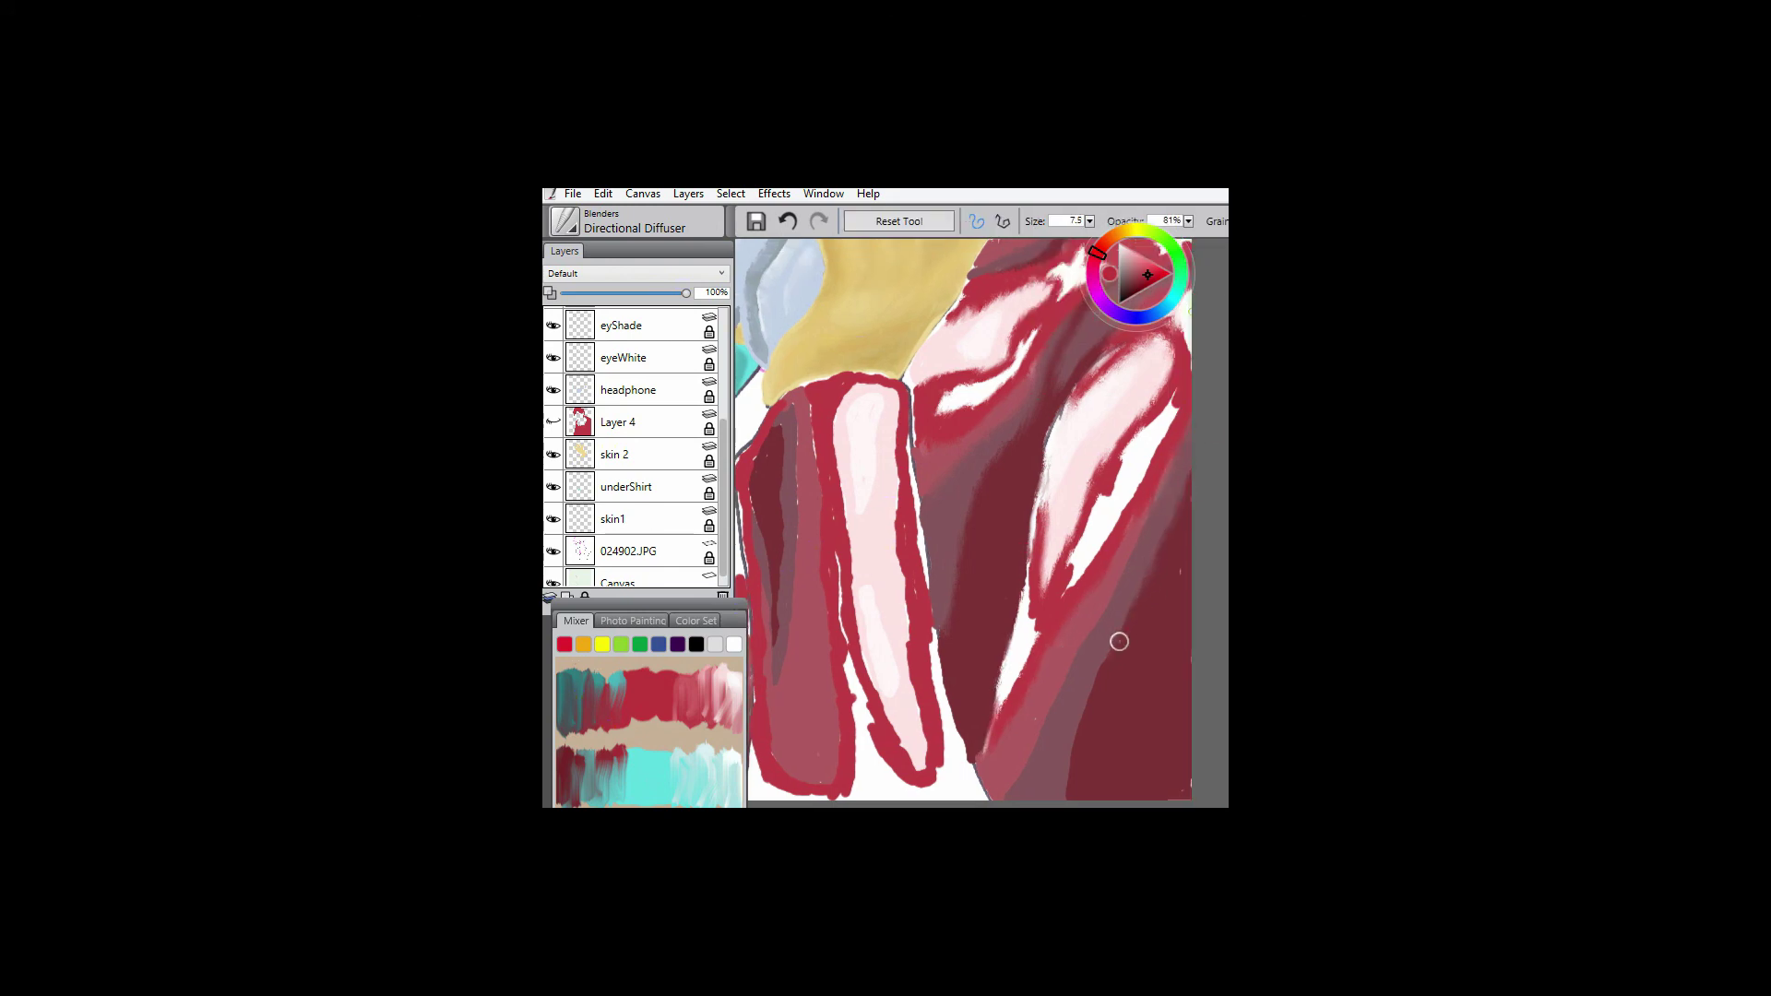
- Blend the dark fold and the long pale highlight on the sleeve below the wrist
left_click_drag(888, 544, 1128, 526)
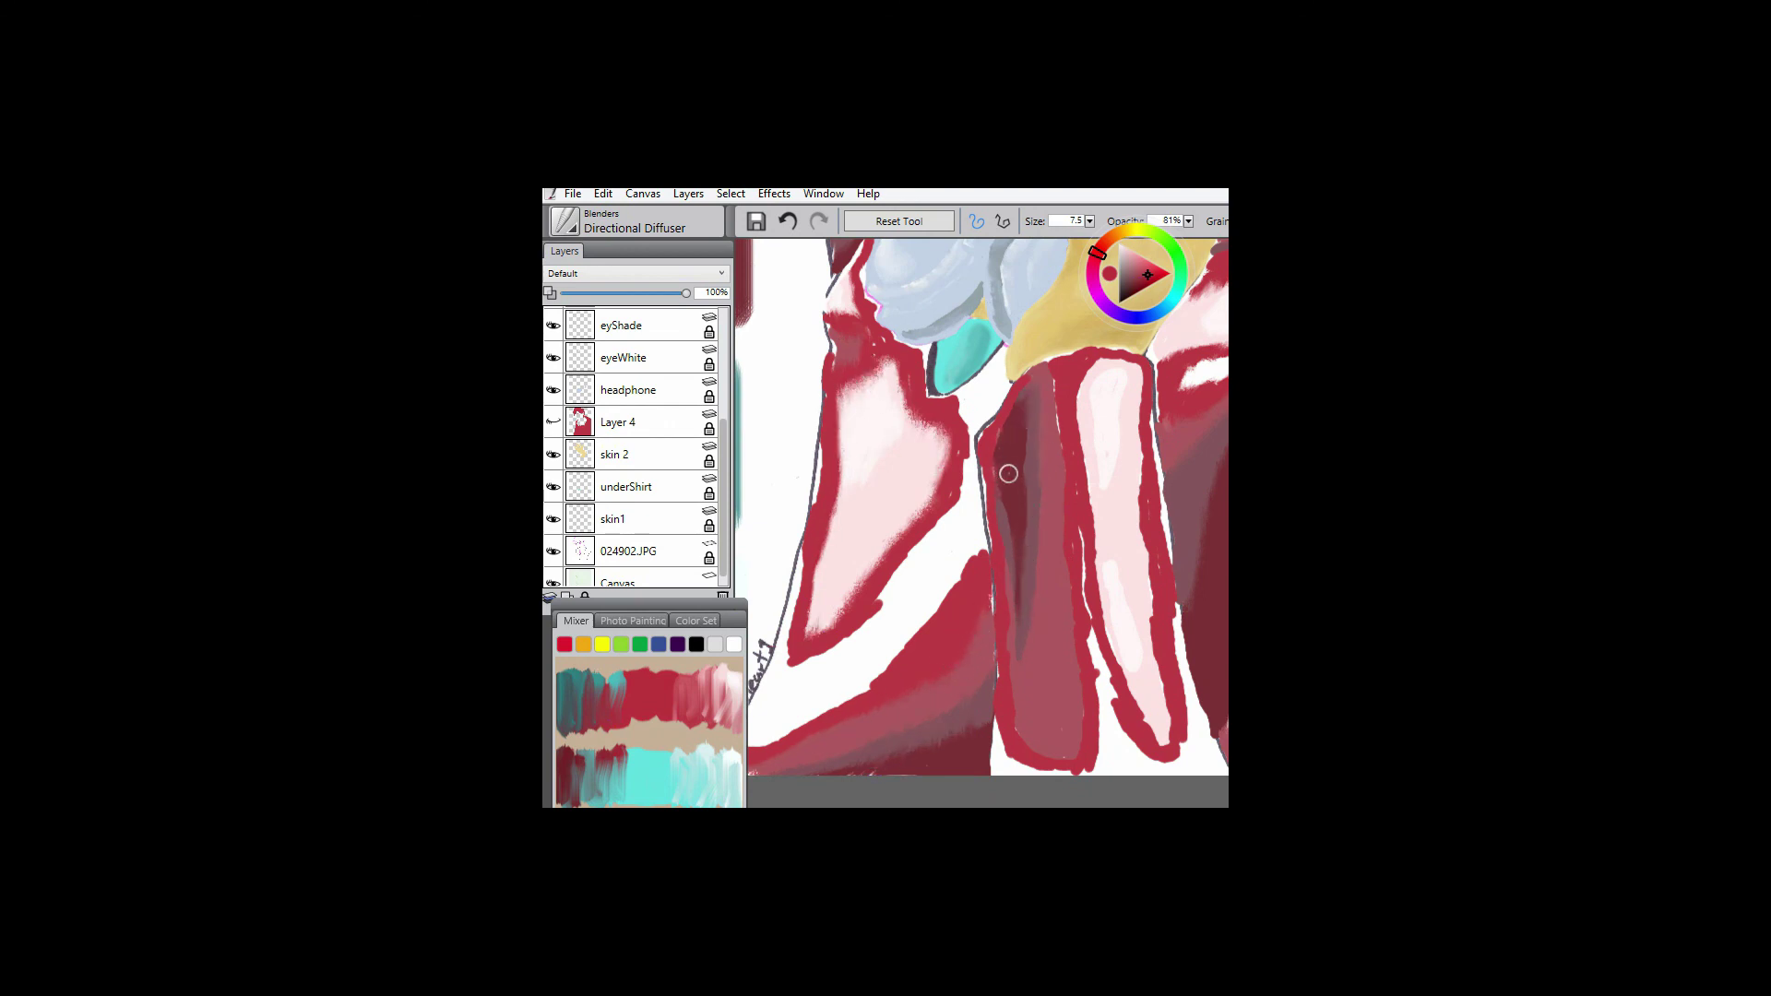
mouse_move(1016, 621)
left_mouse_down()
mouse_move(1070, 631)
mouse_move(1062, 388)
mouse_move(1060, 424)
mouse_move(1127, 369)
mouse_move(1142, 590)
left_mouse_up()
mouse_move(1123, 480)
left_mouse_down()
mouse_move(1078, 477)
mouse_move(1099, 542)
left_mouse_up()
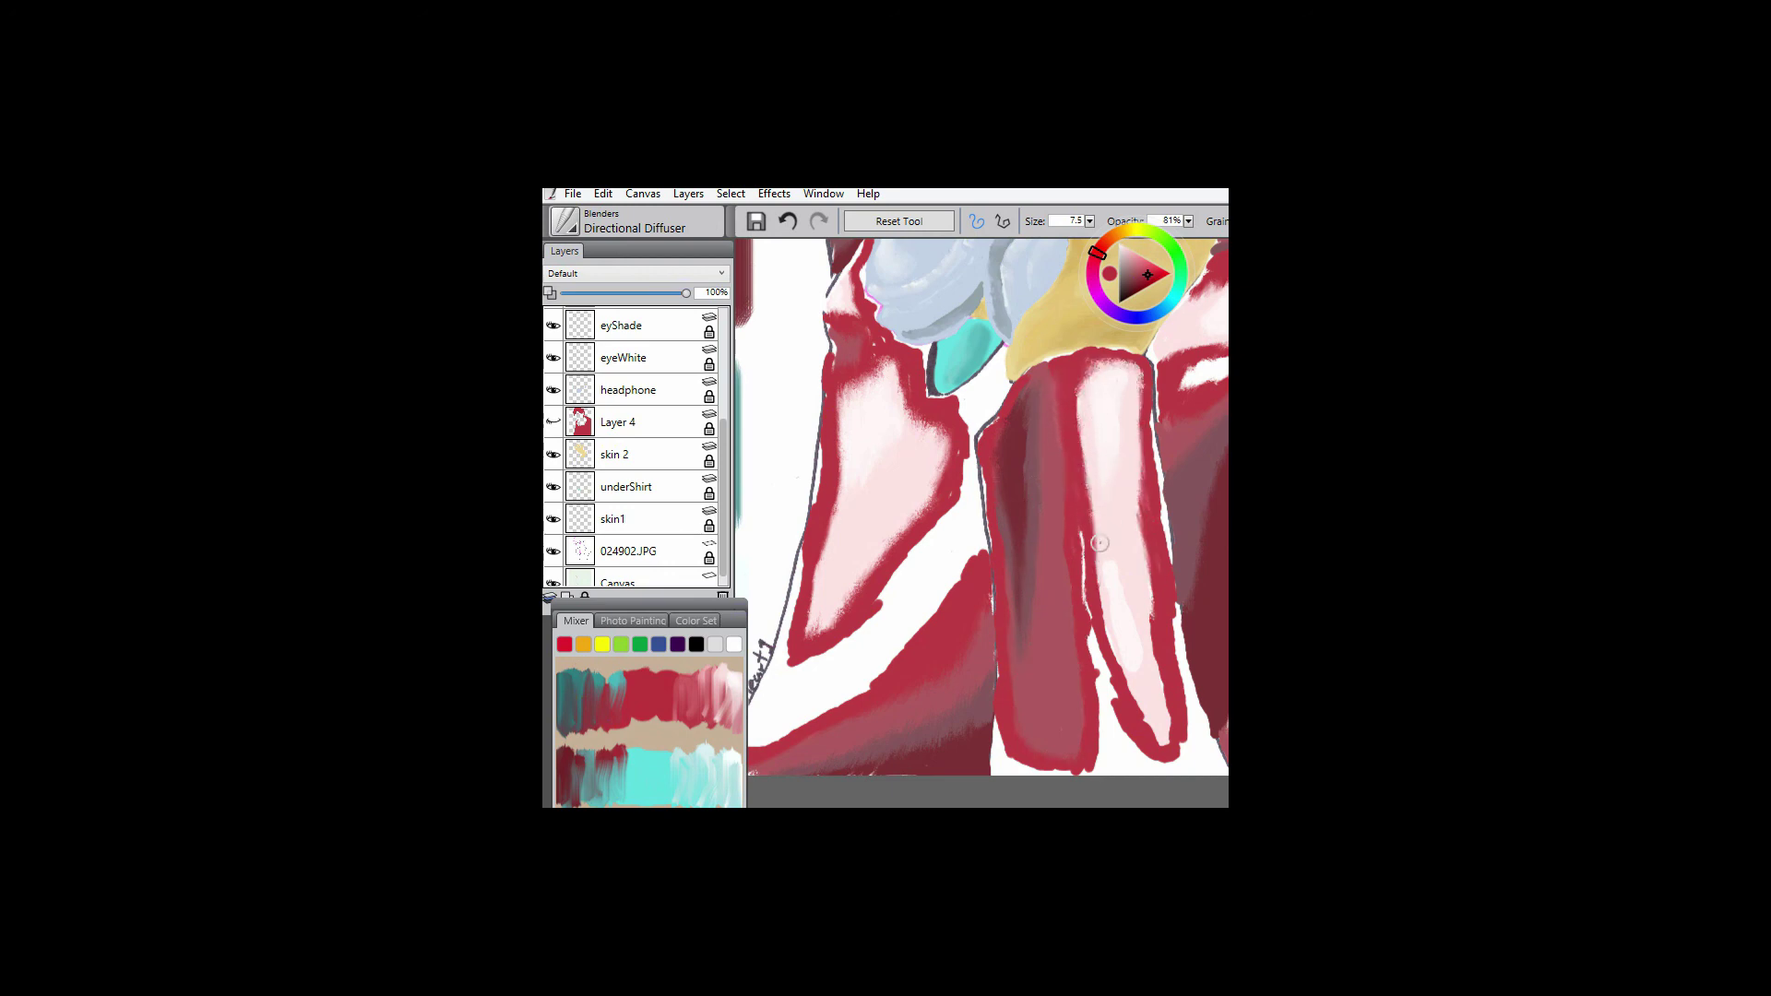
mouse_move(1123, 677)
left_mouse_down()
mouse_move(1153, 719)
mouse_move(1153, 576)
mouse_move(1089, 521)
mouse_move(1083, 682)
left_mouse_up()
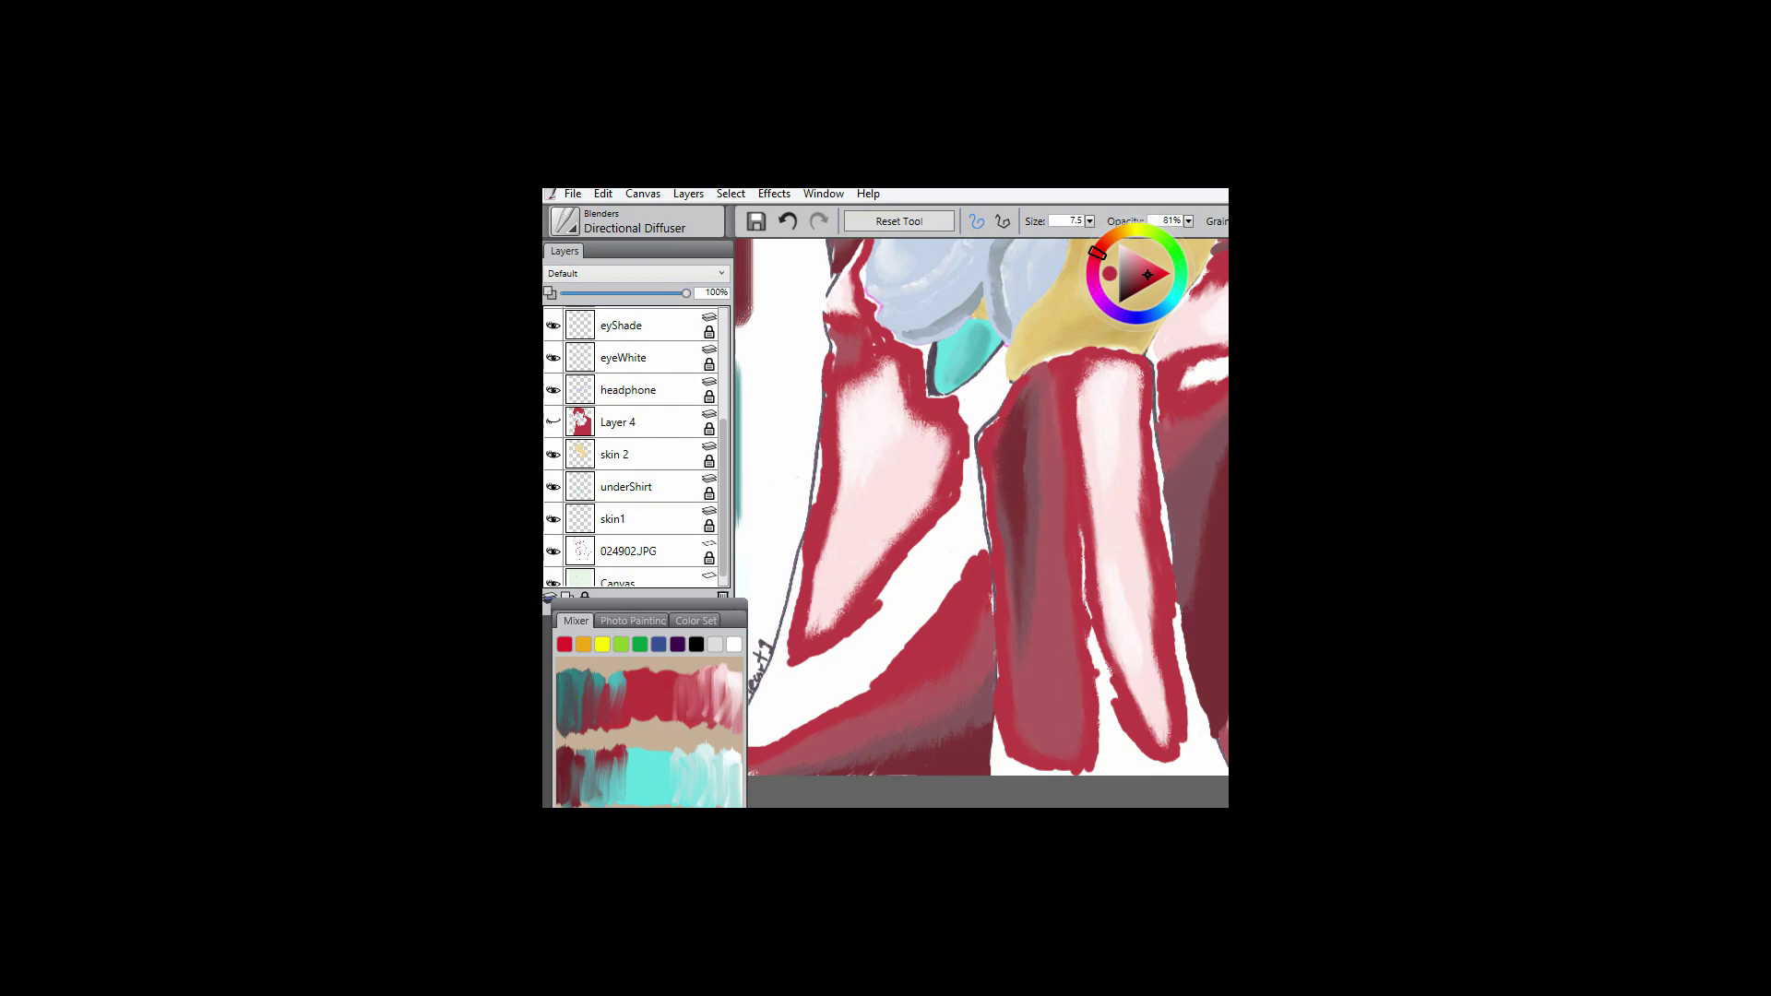
- Switch to the Round Tip Pen, undo the test stroke, and touch up the right side of the jacket
key("ctrl+0")
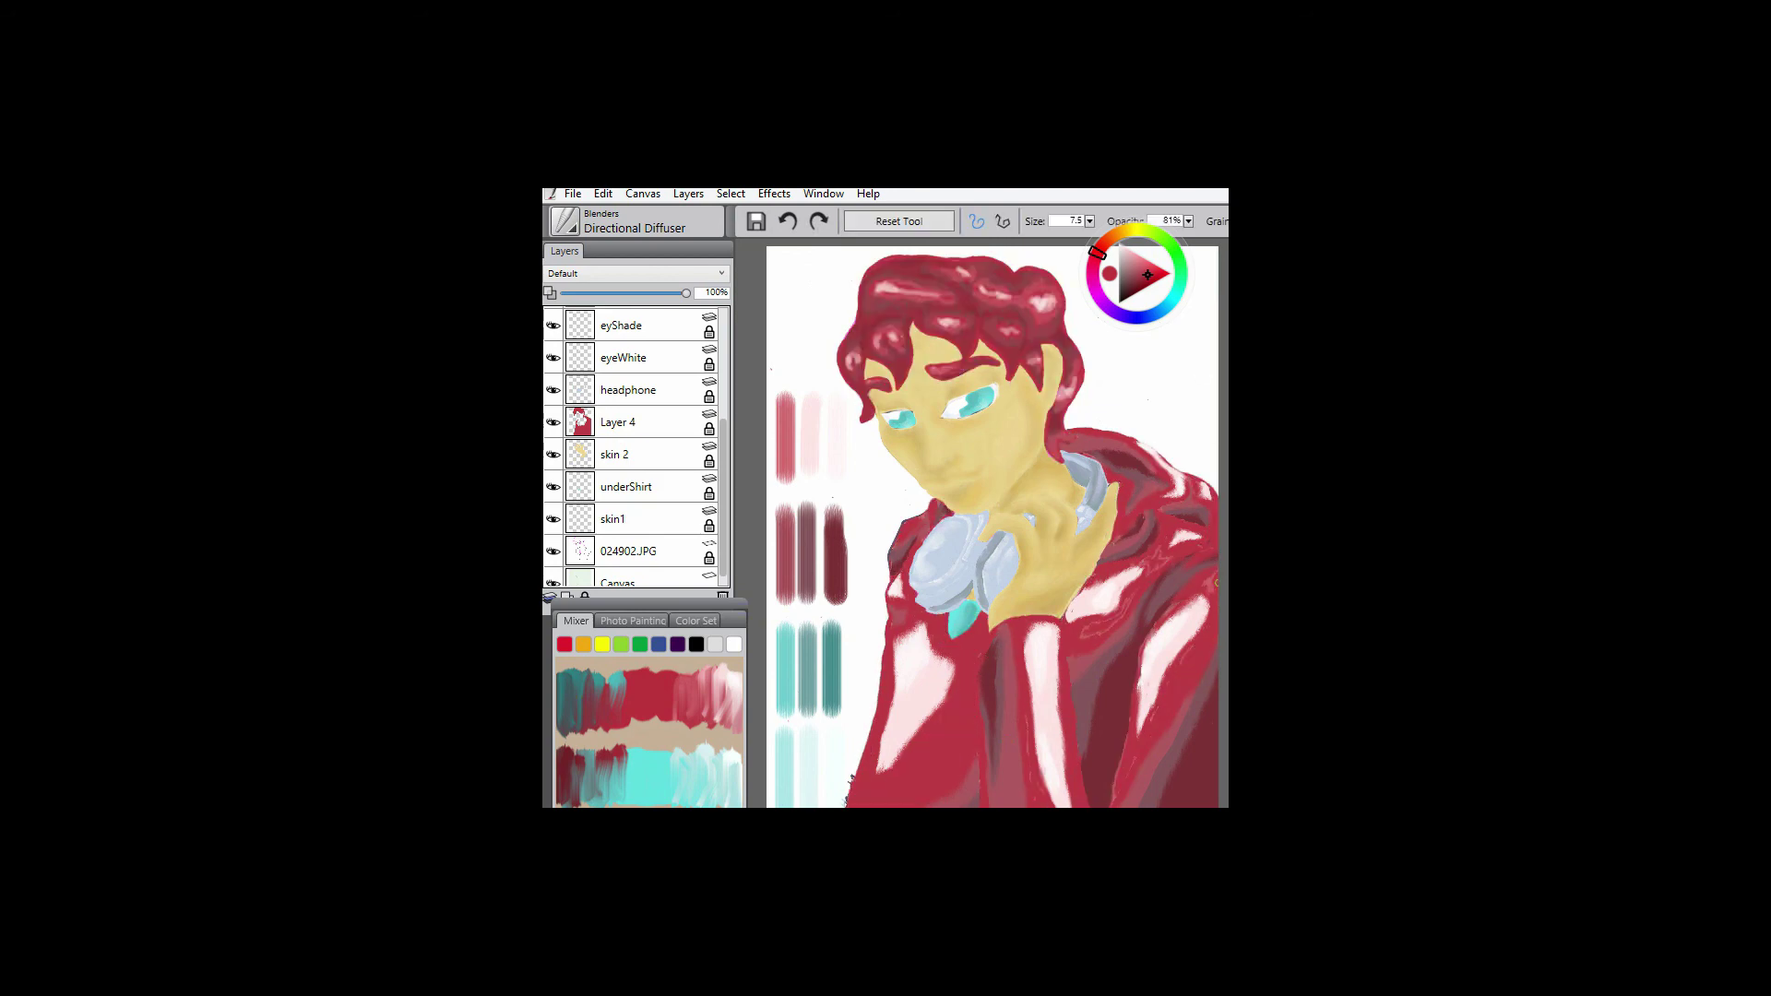
key("ctrl+b")
left_click(634, 563)
left_click(784, 562)
key("ctrl+z")
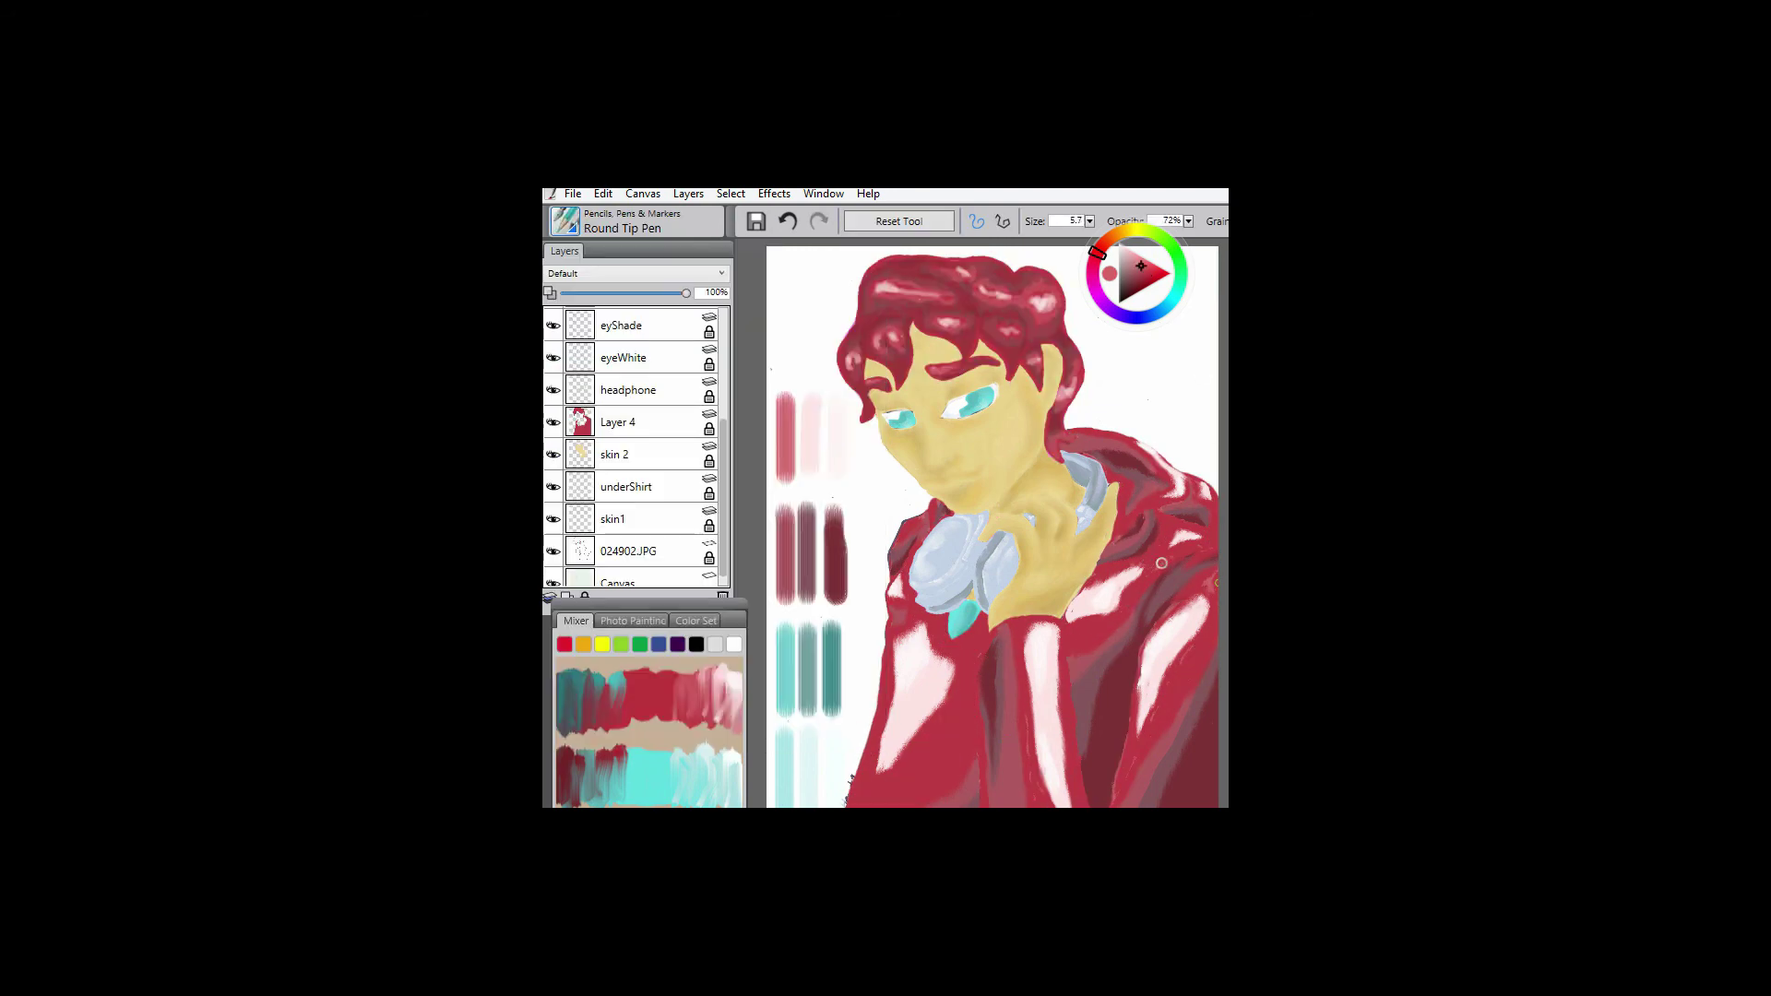
left_click_drag(1210, 590, 1155, 530)
left_click_drag(883, 233, 867, 233)
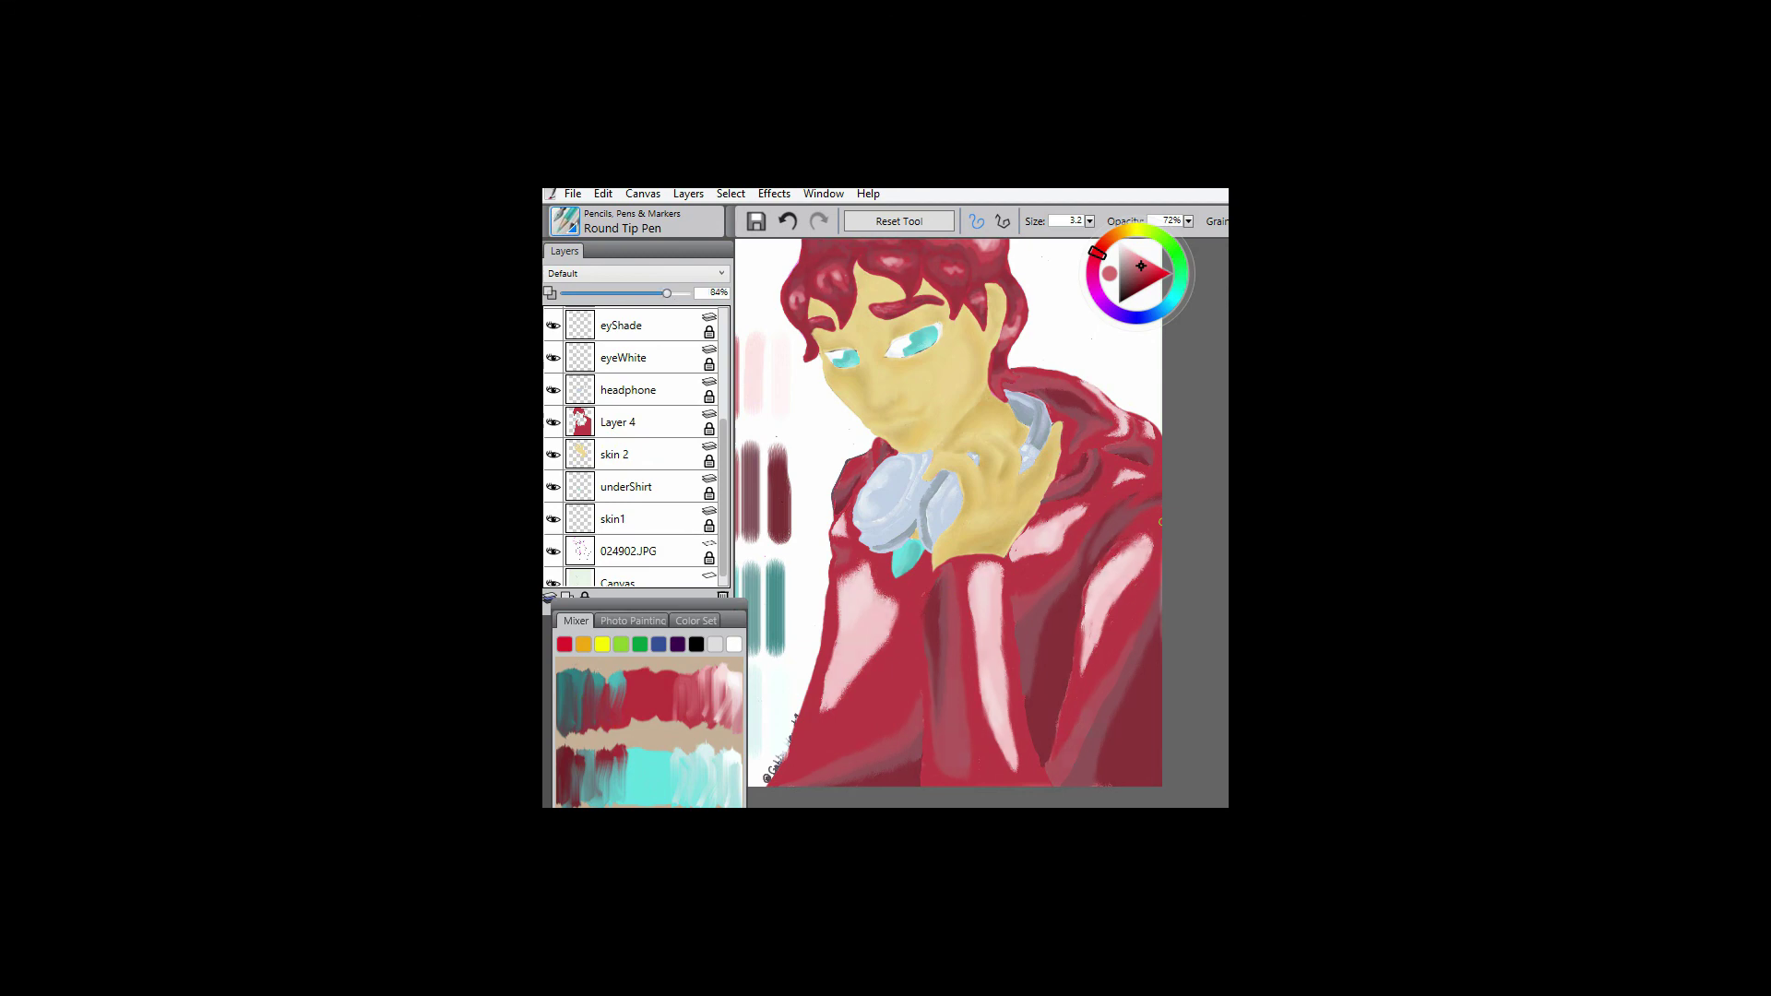
- Cycle through Layer 5's composite methods, choosing Darken with the layer opacity at 60%
key("ctrl+minus")
key("Down")
key("Down")
key("Down")
key("Down")
key("Down")
key("Down")
key("Down")
key("Down")
key("Down")
key("Down")
key("Down")
key("Down")
key("Down")
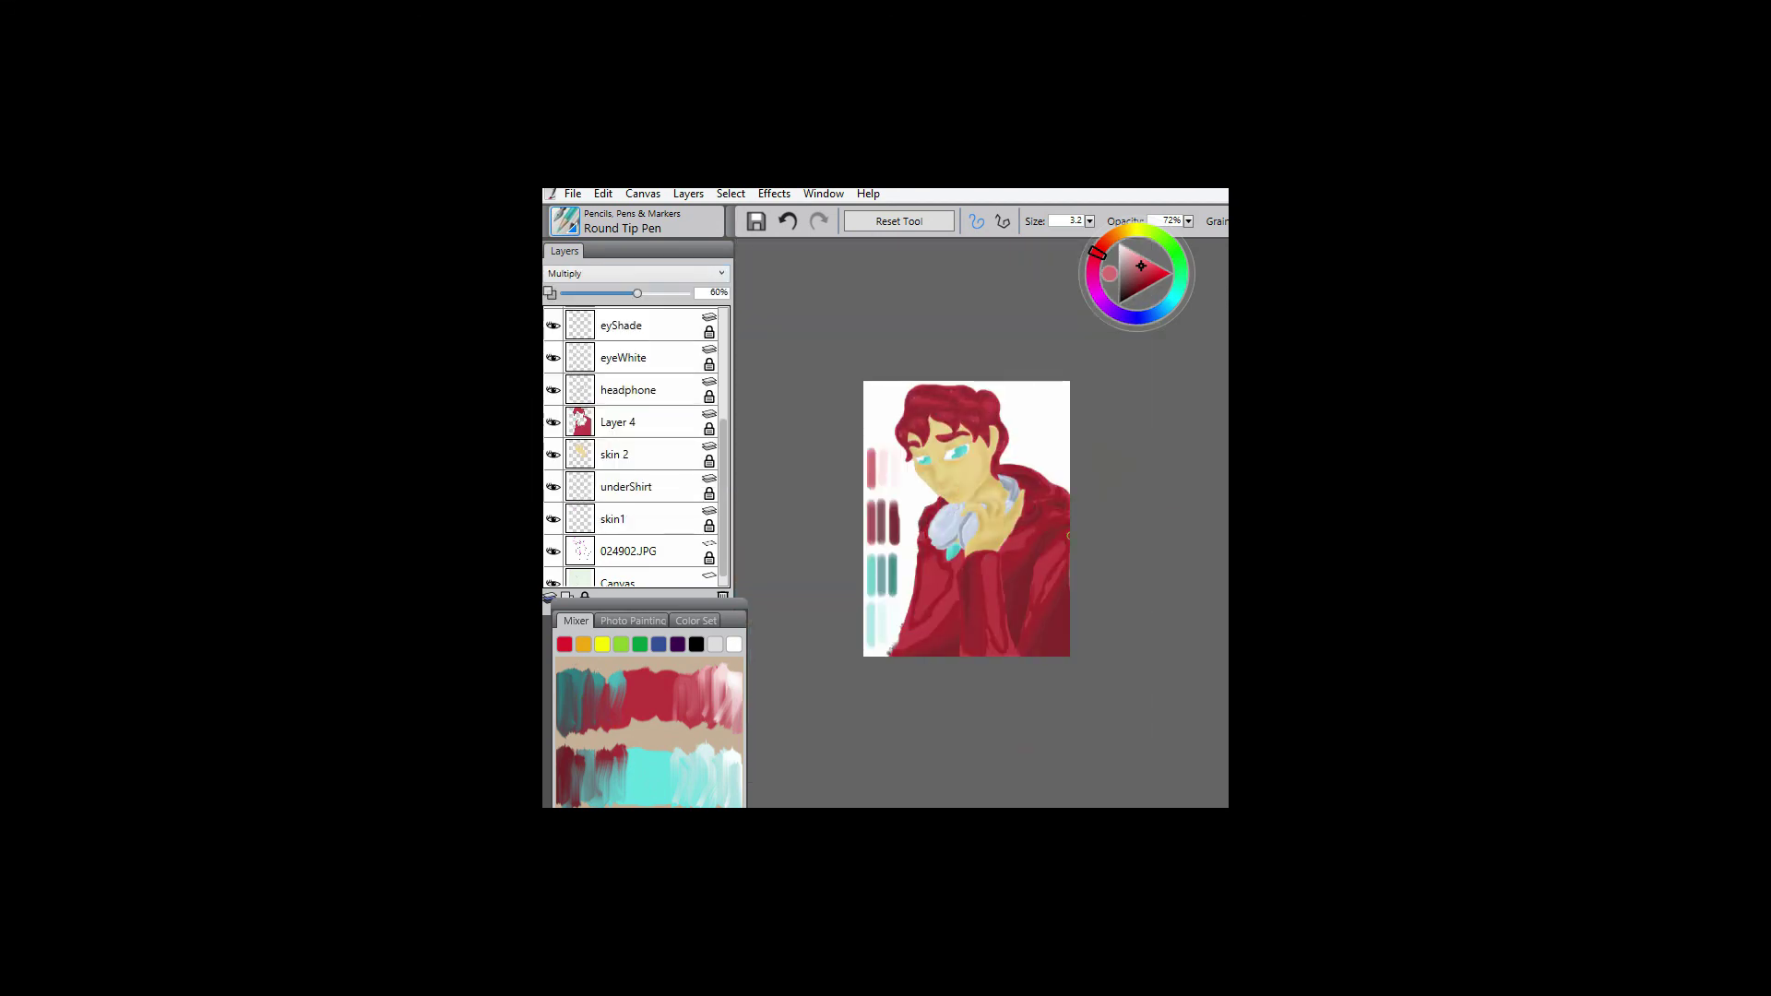
key("ctrl+plus")
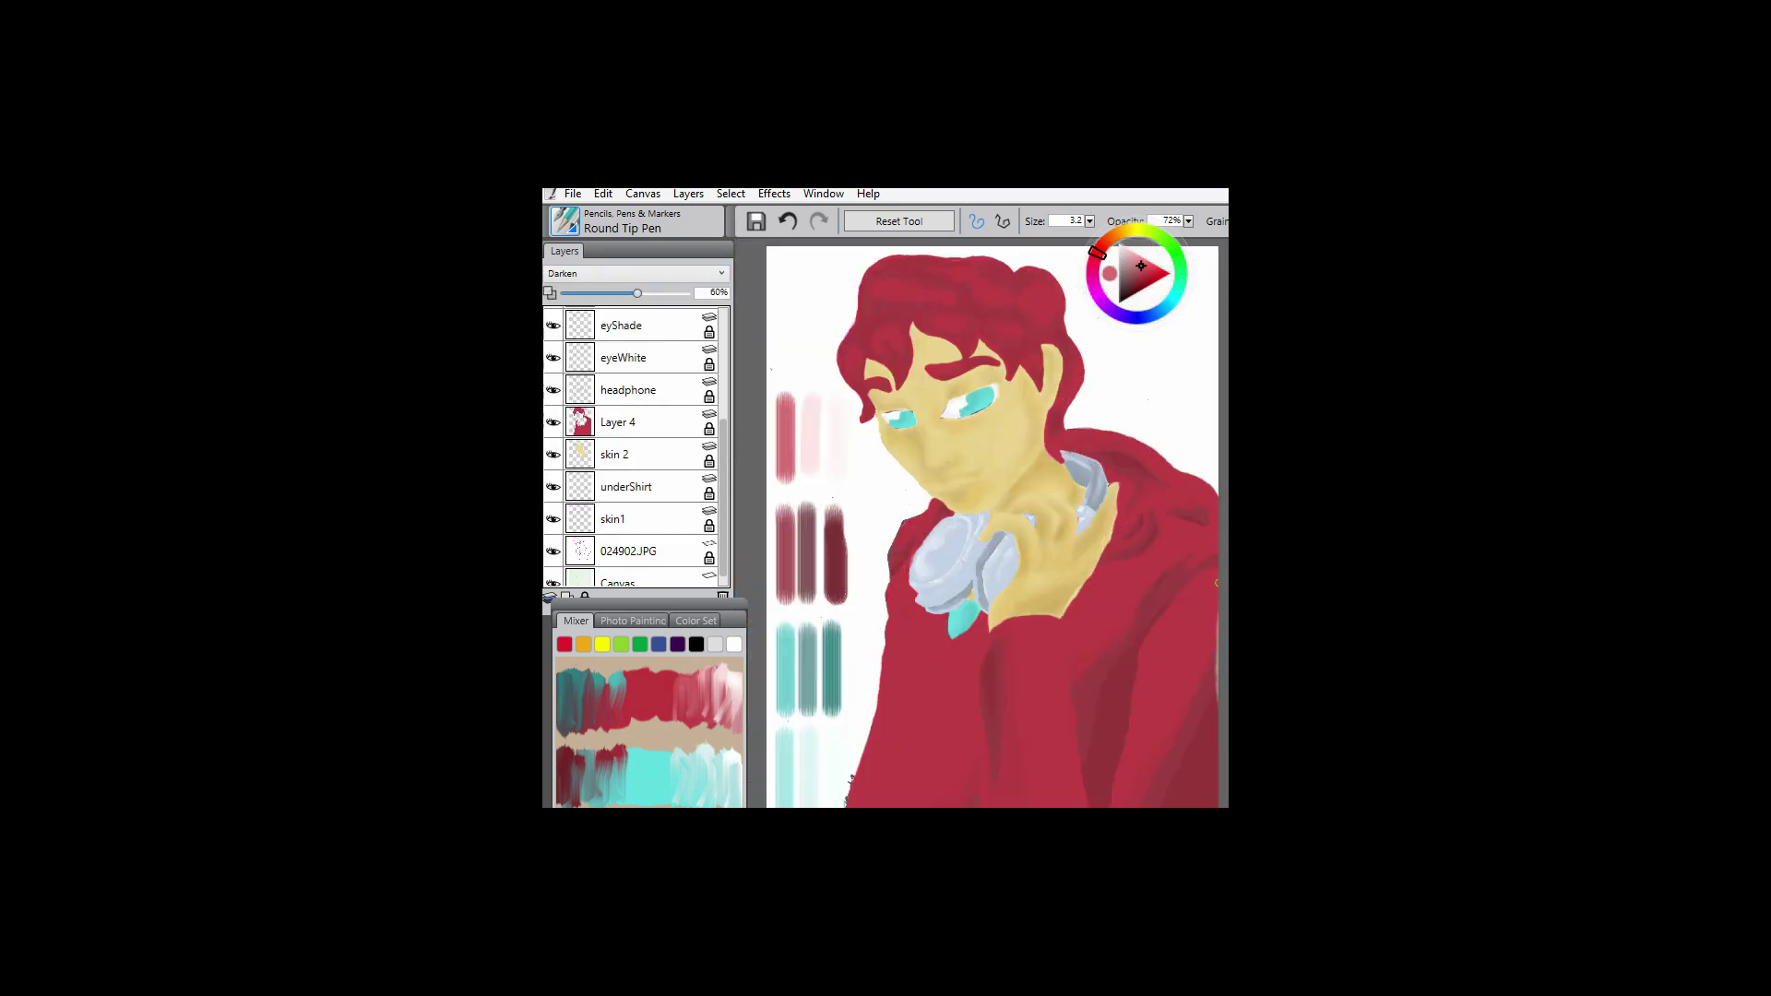
- Hide the 024902.JPG sketch layer and the Swatches2 layer
left_click(627, 550)
left_click(552, 550)
scroll(634, 452, "up", 5)
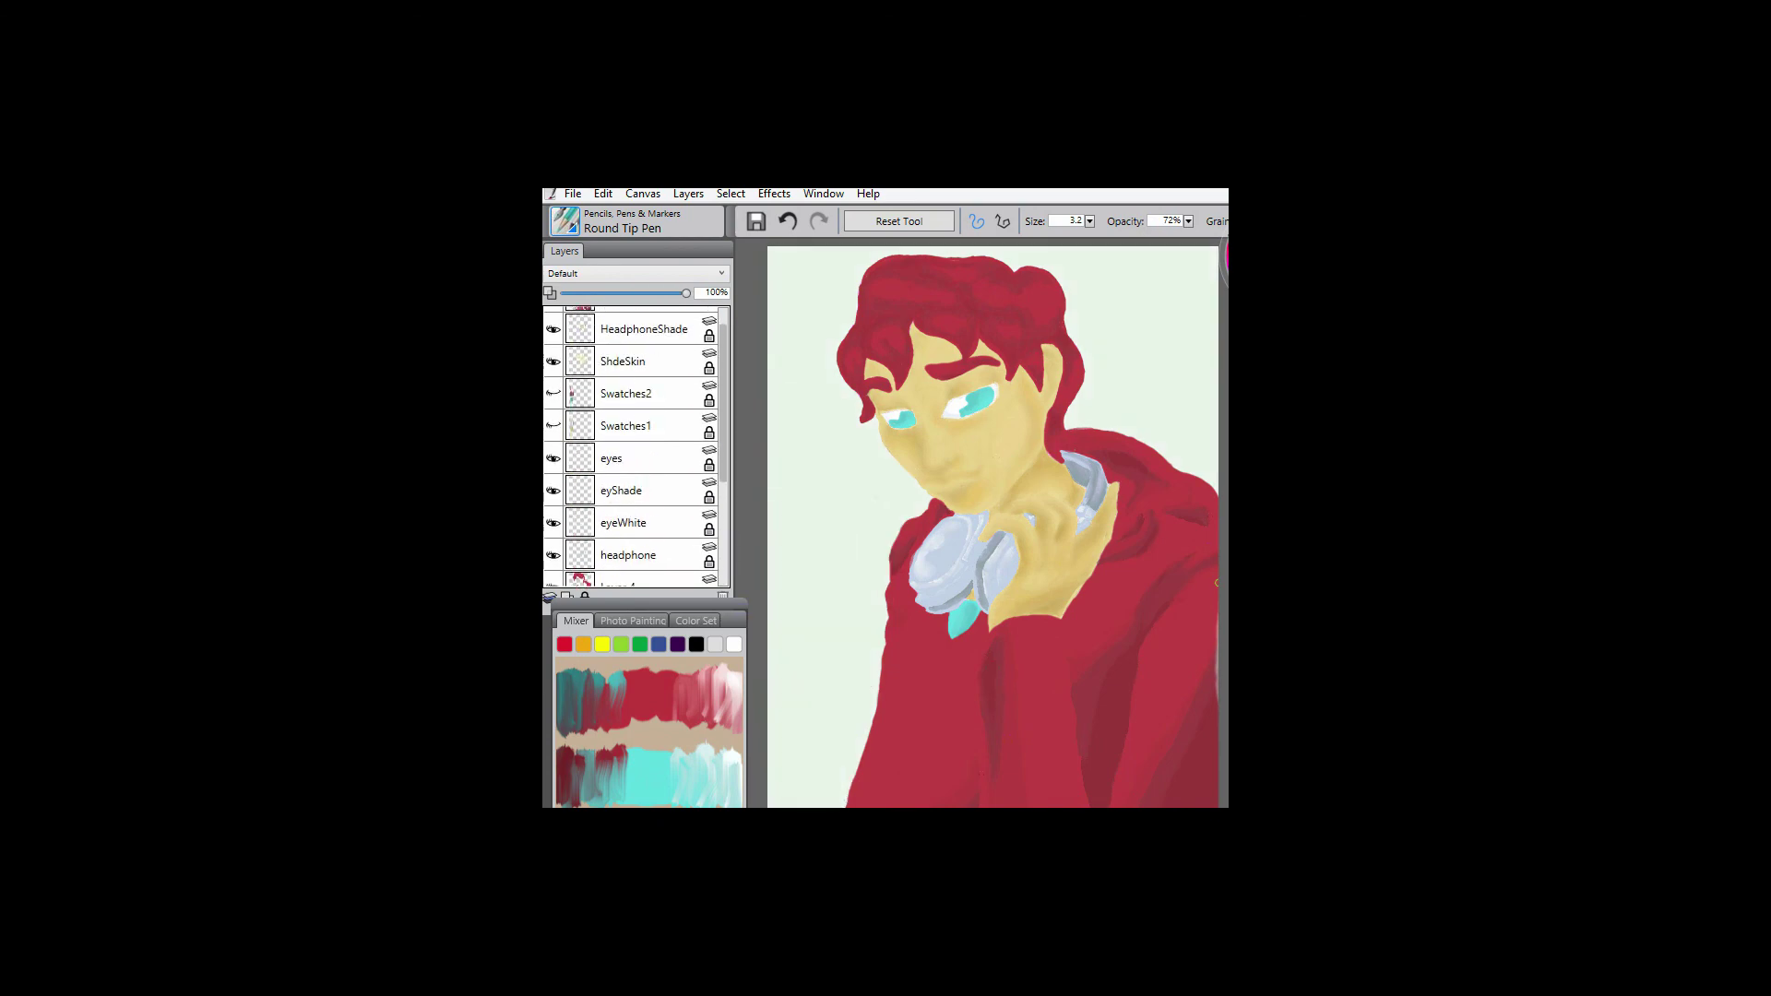
- Add a new layer on top and sign the painting with teal initials beside the left sleeve
key("ctrl+minus")
key("ctrl+shift+n")
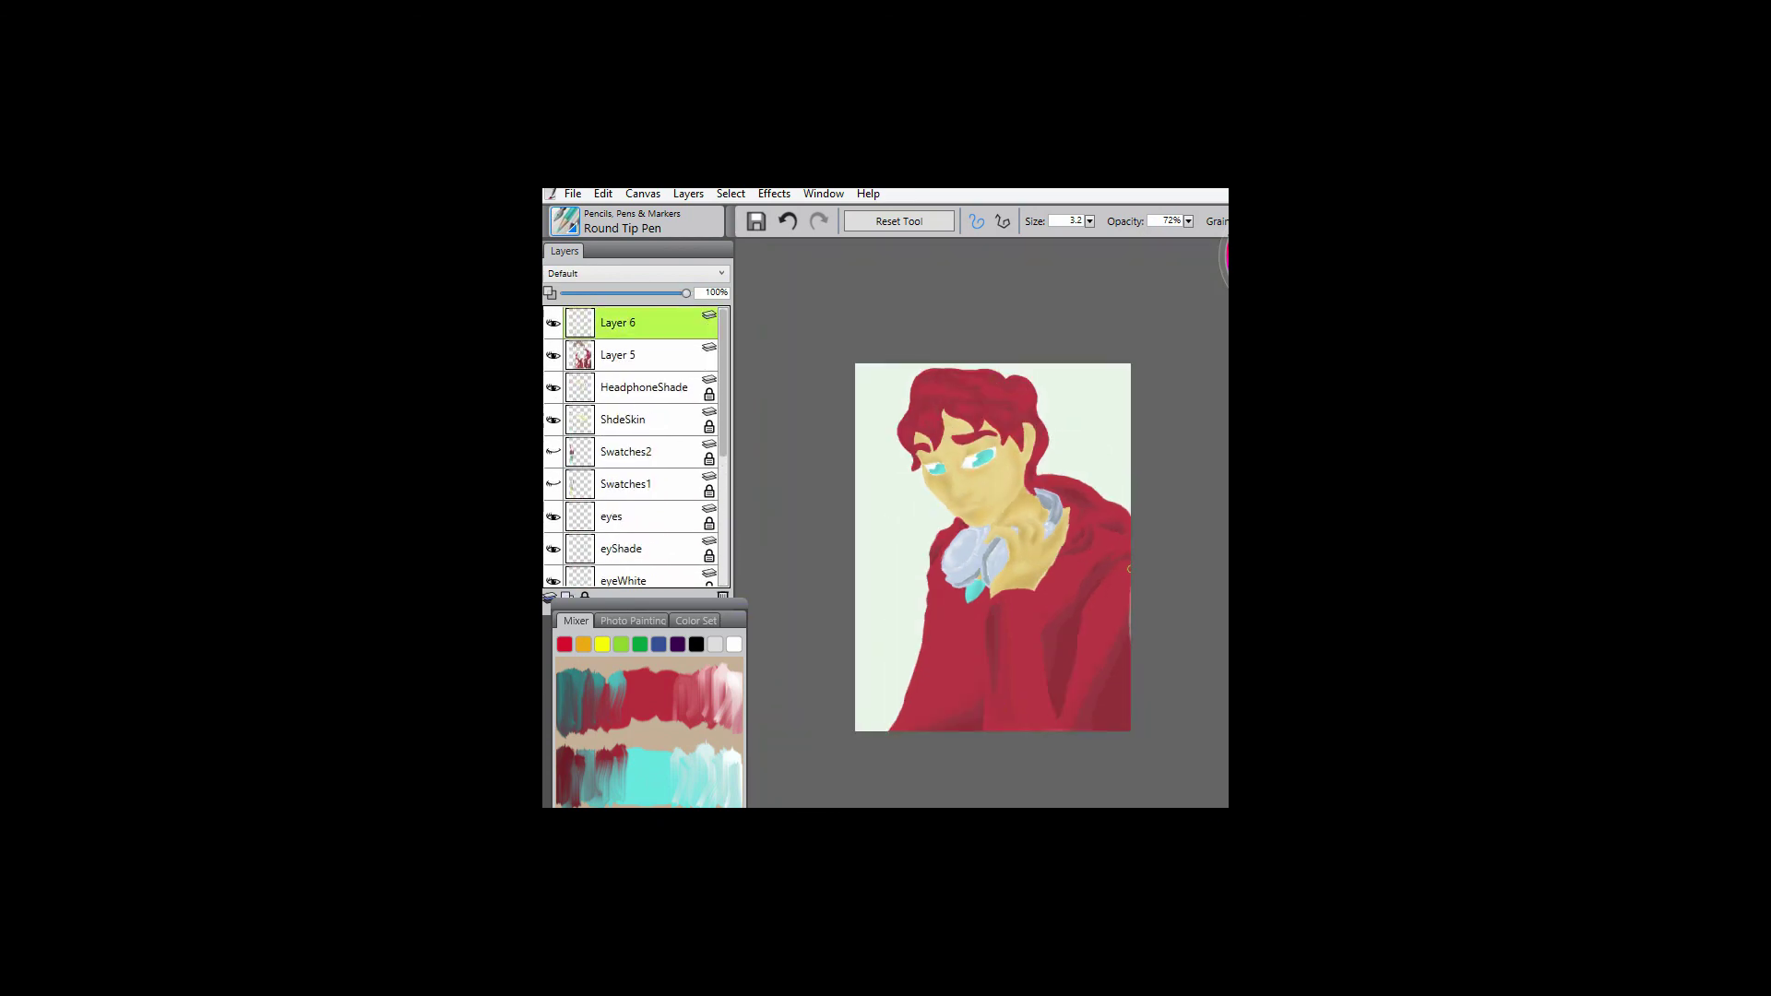
key("ctrl+minus")
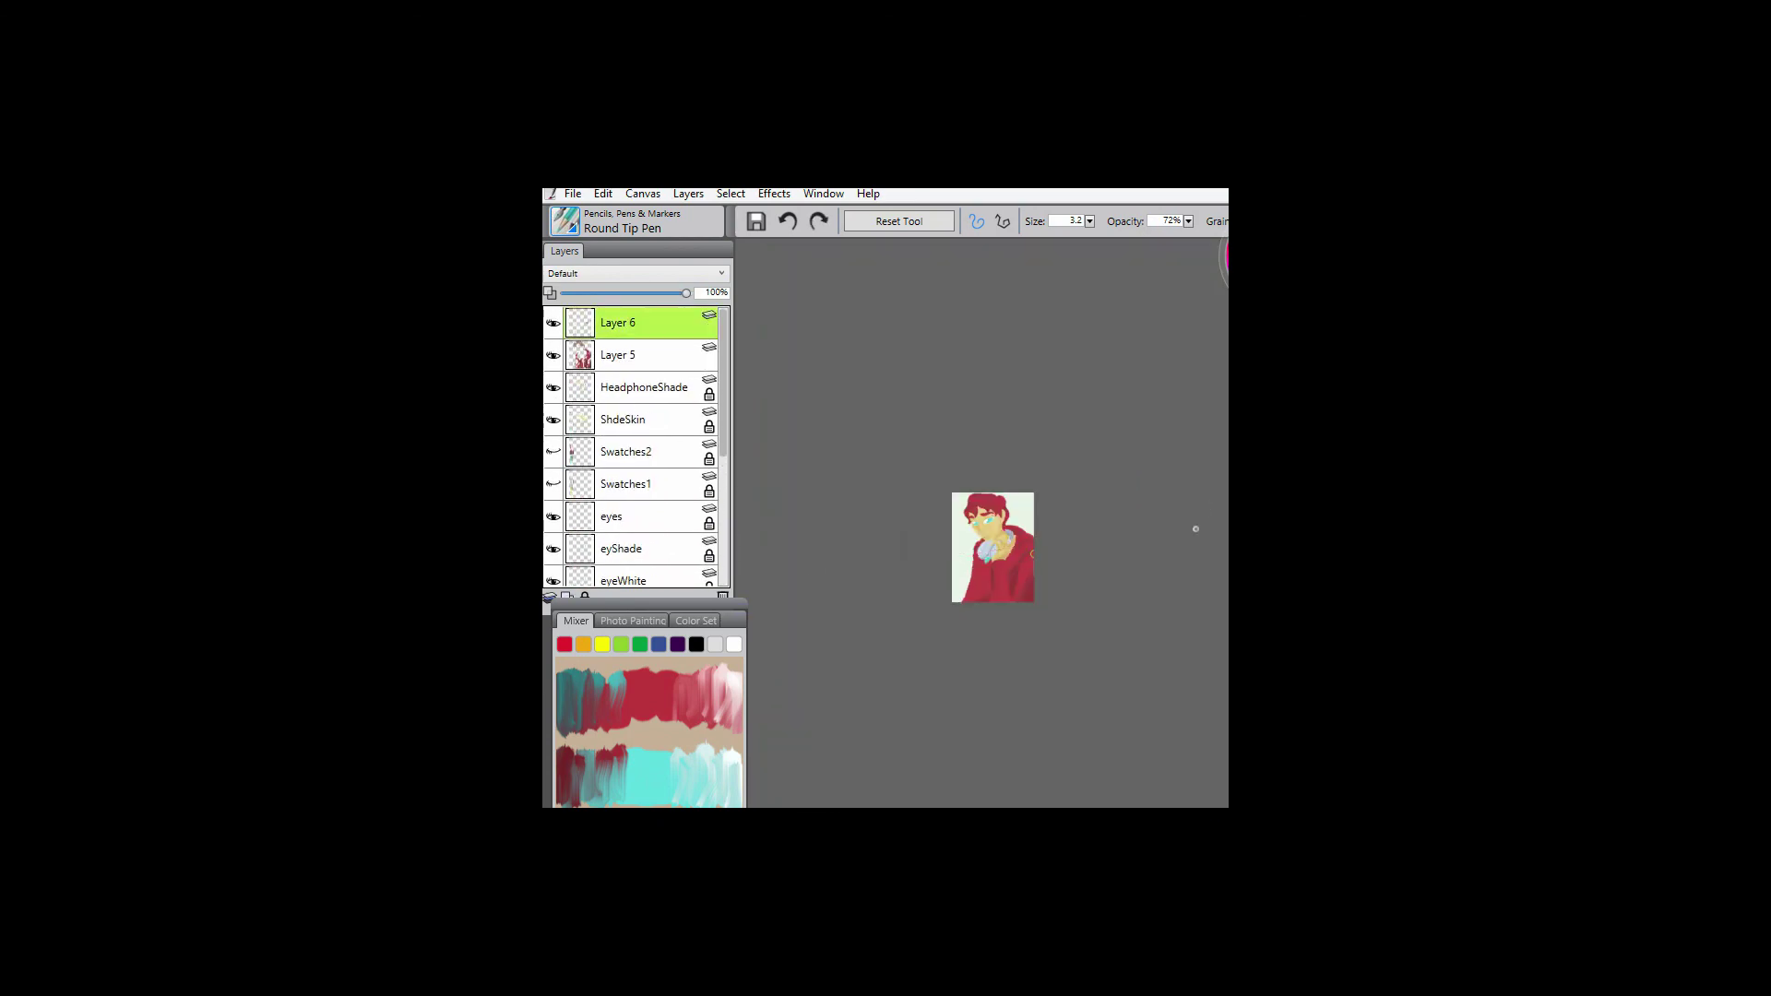
key("ctrl+plus")
key("ctrl+y")
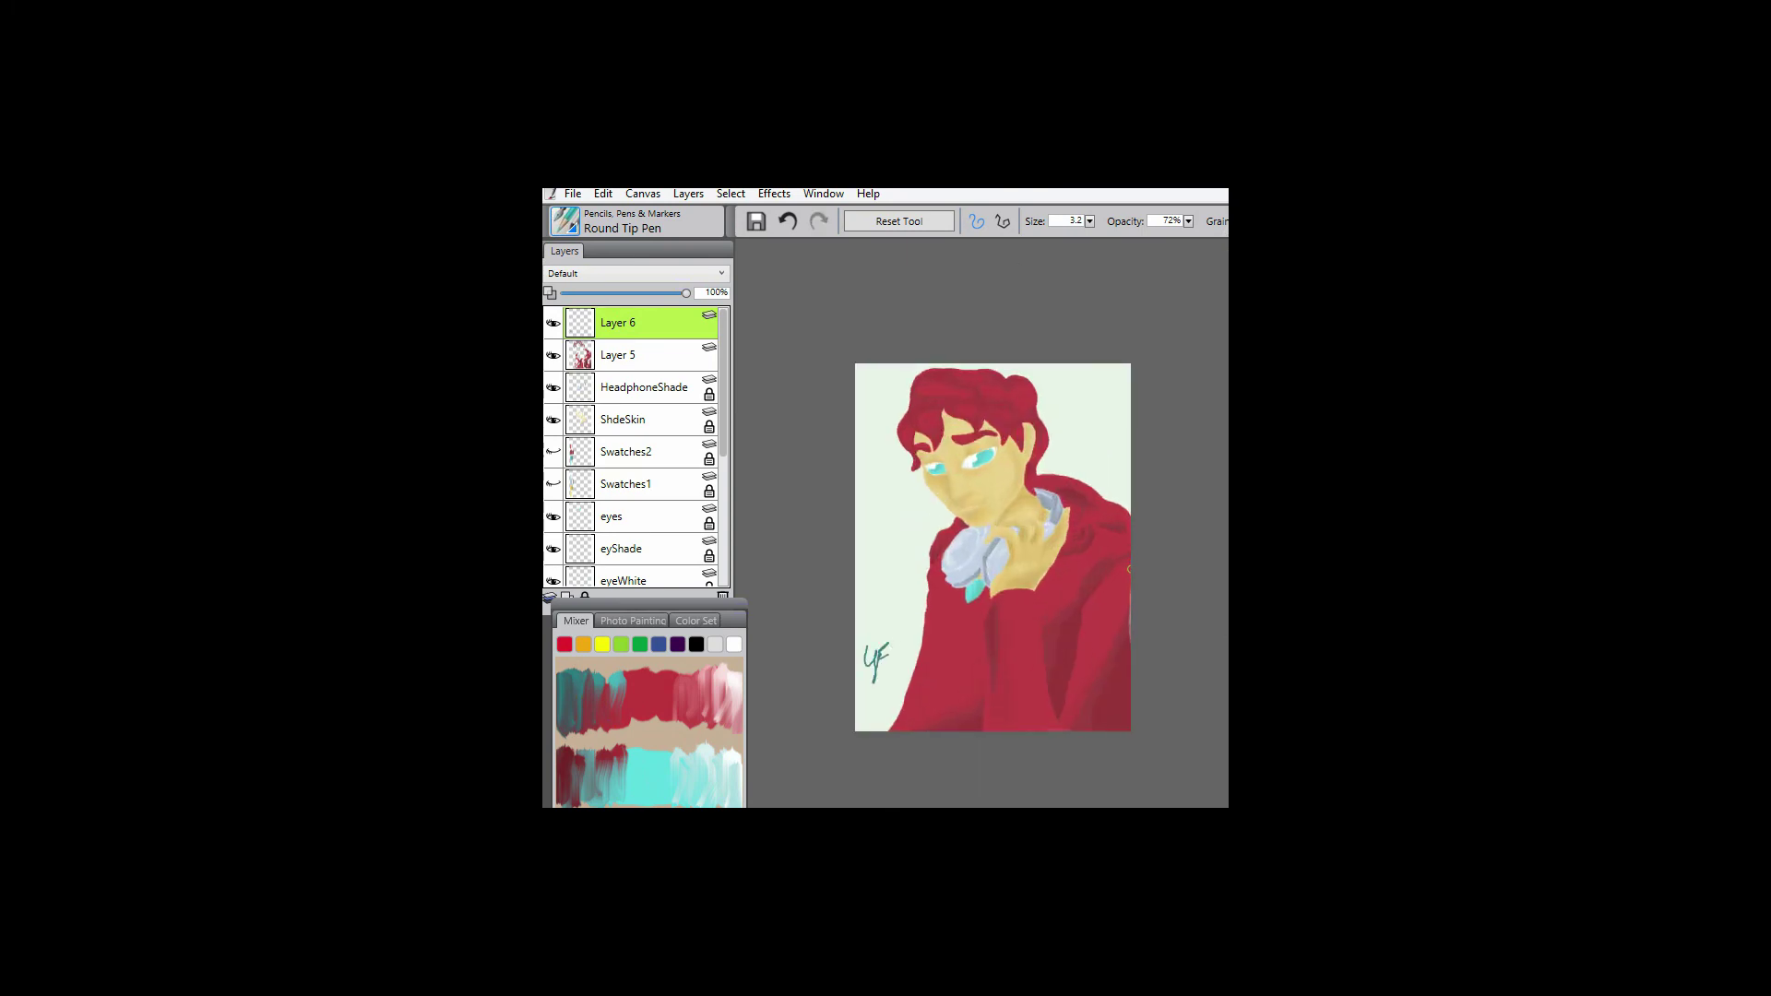